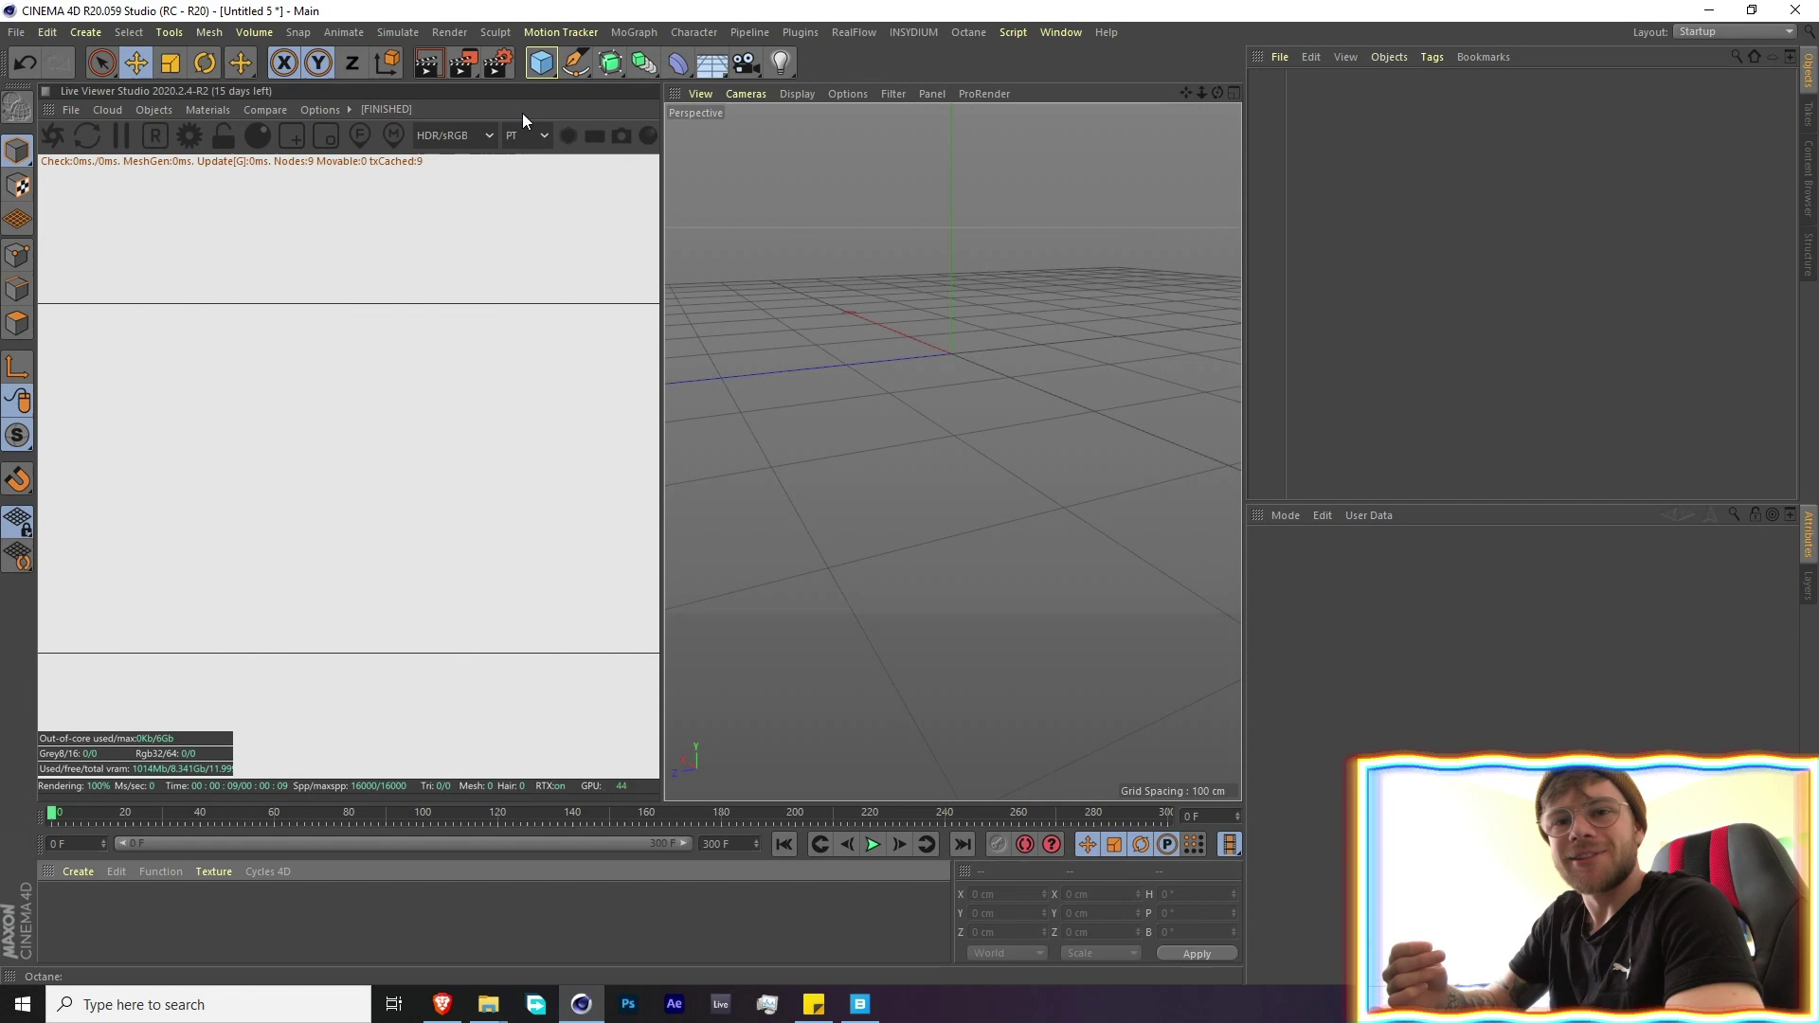
Bring the Solar System Scope planet textures page in Brave to the front
{"action": "left_click", "coordinate": [442, 1002]}
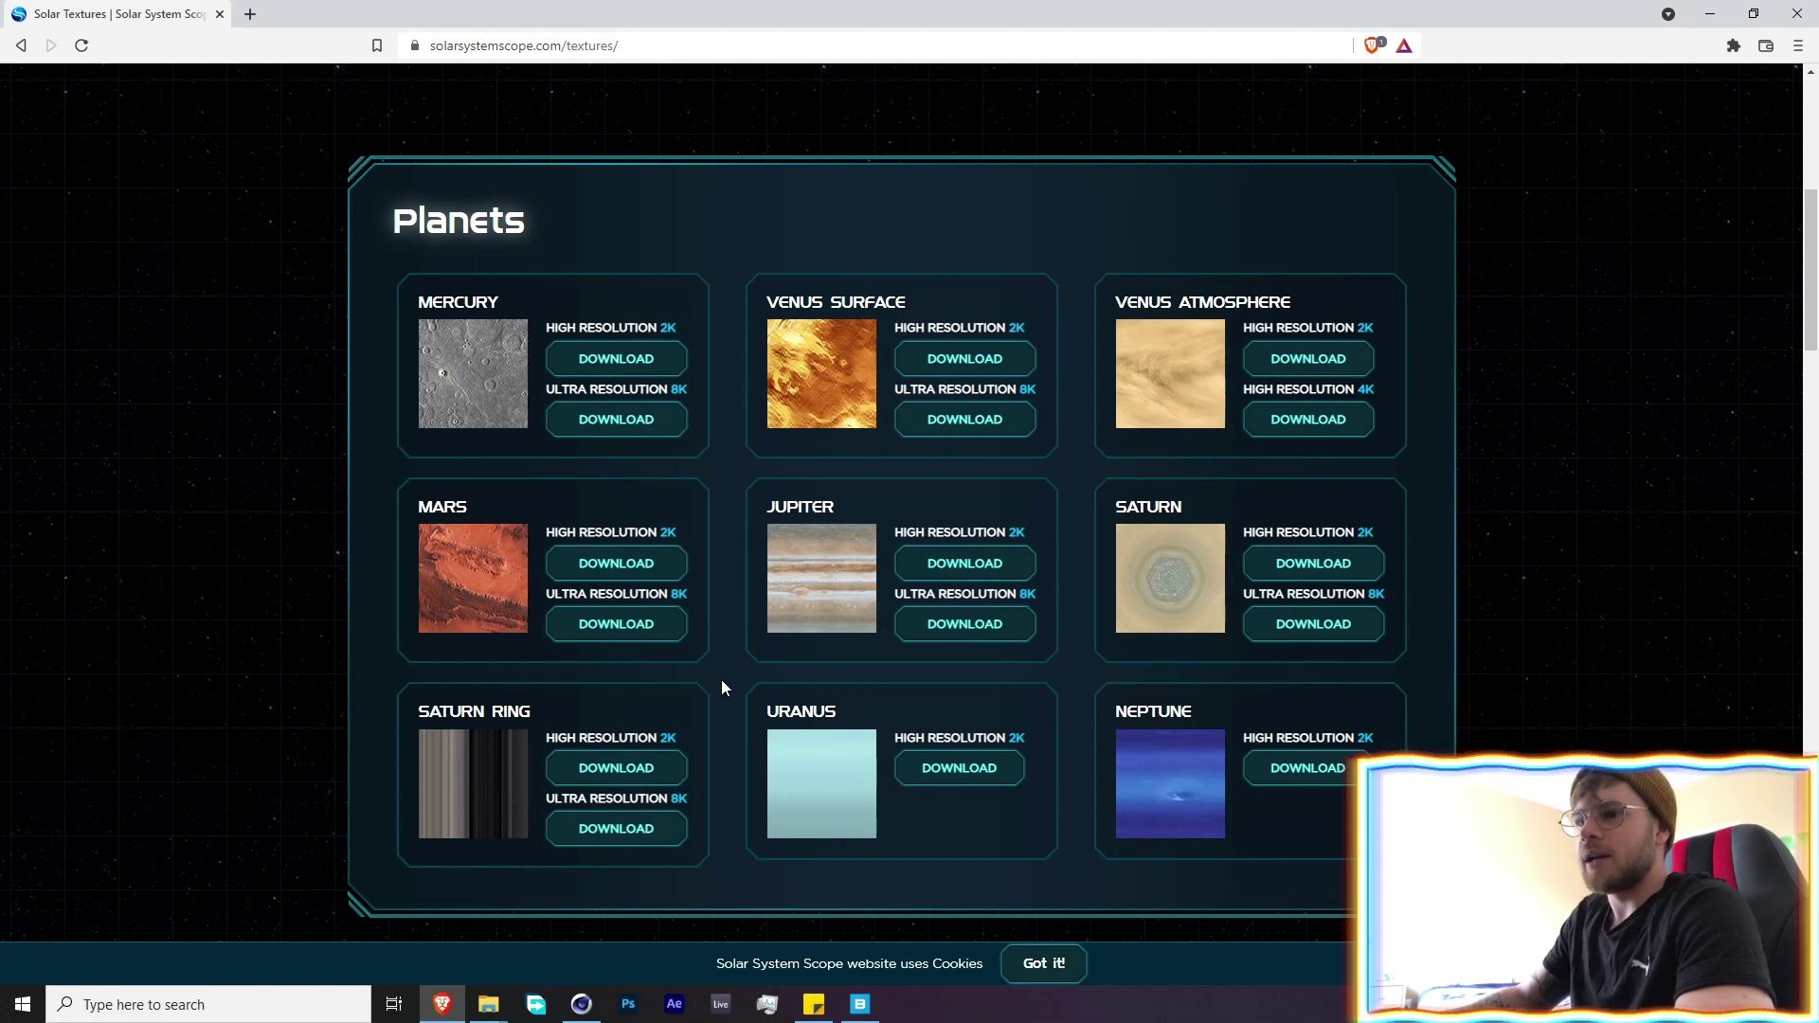
Browse the planet, Earth and dwarf-planet texture sections, then minimize the browser
{"action": "scroll", "coordinate": [818, 570], "scroll_direction": "down", "scroll_amount": 20}
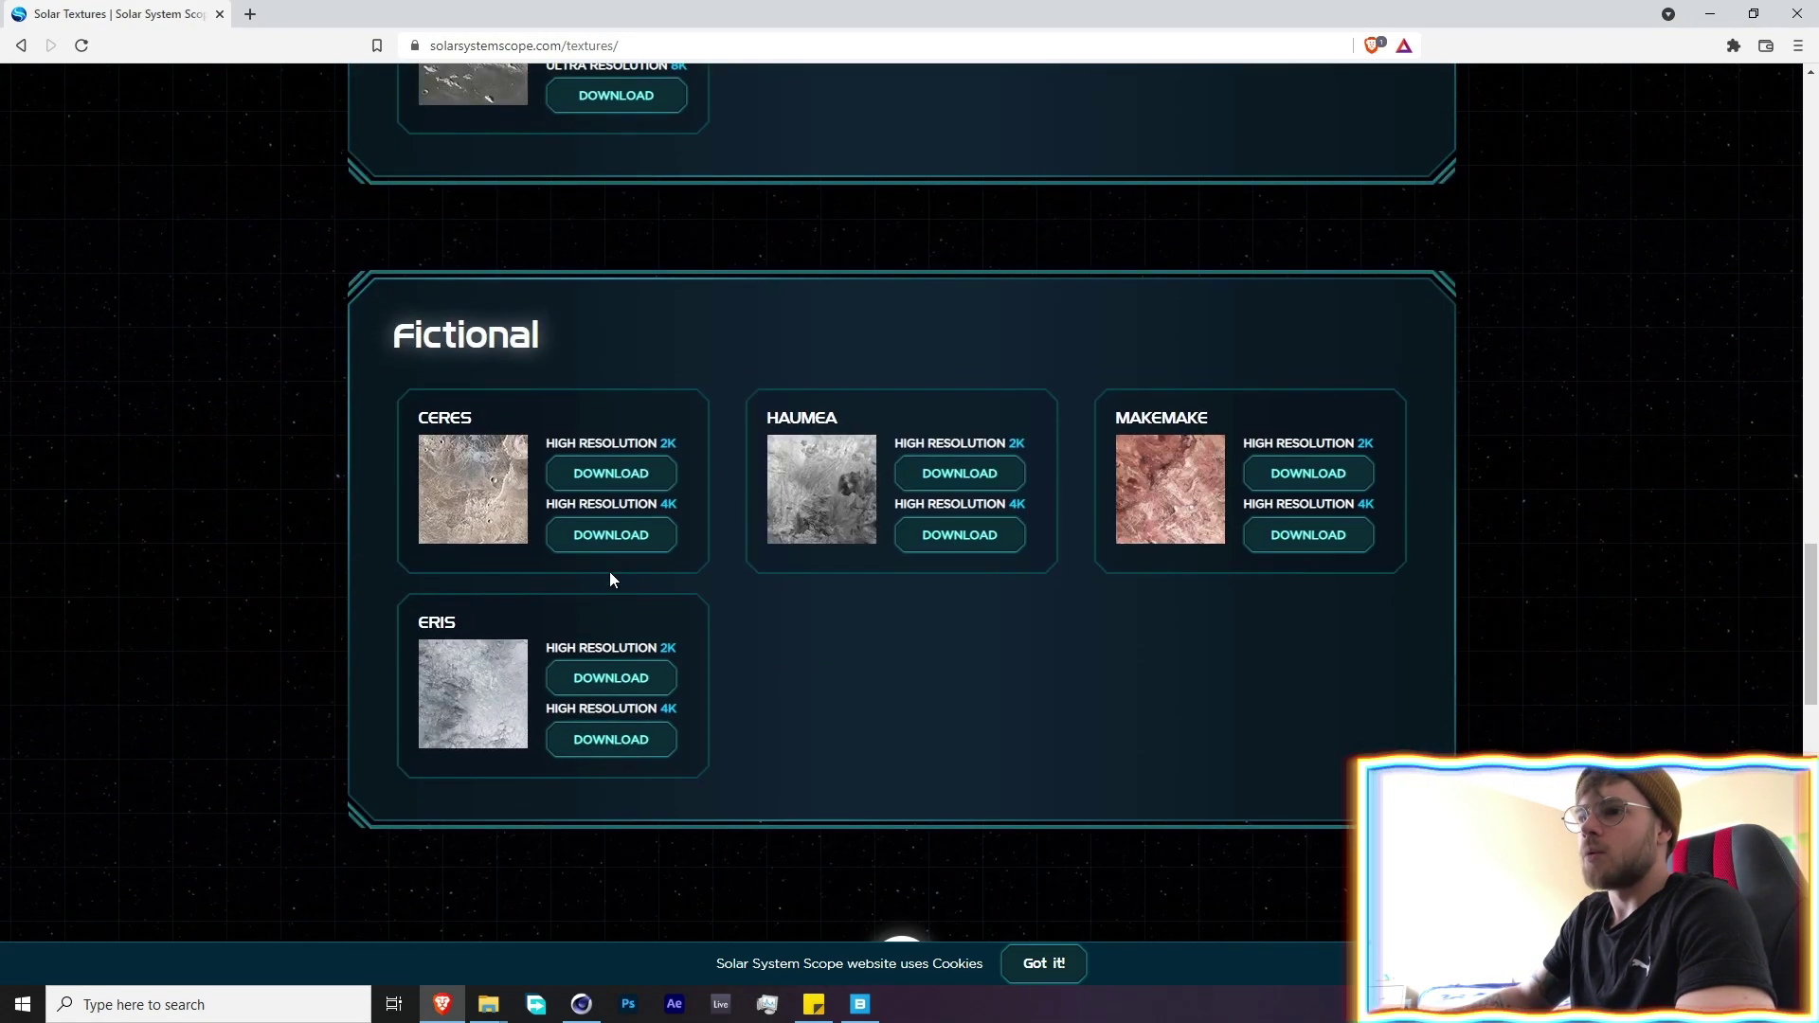
{"action": "scroll", "coordinate": [634, 539], "scroll_direction": "up", "scroll_amount": 15}
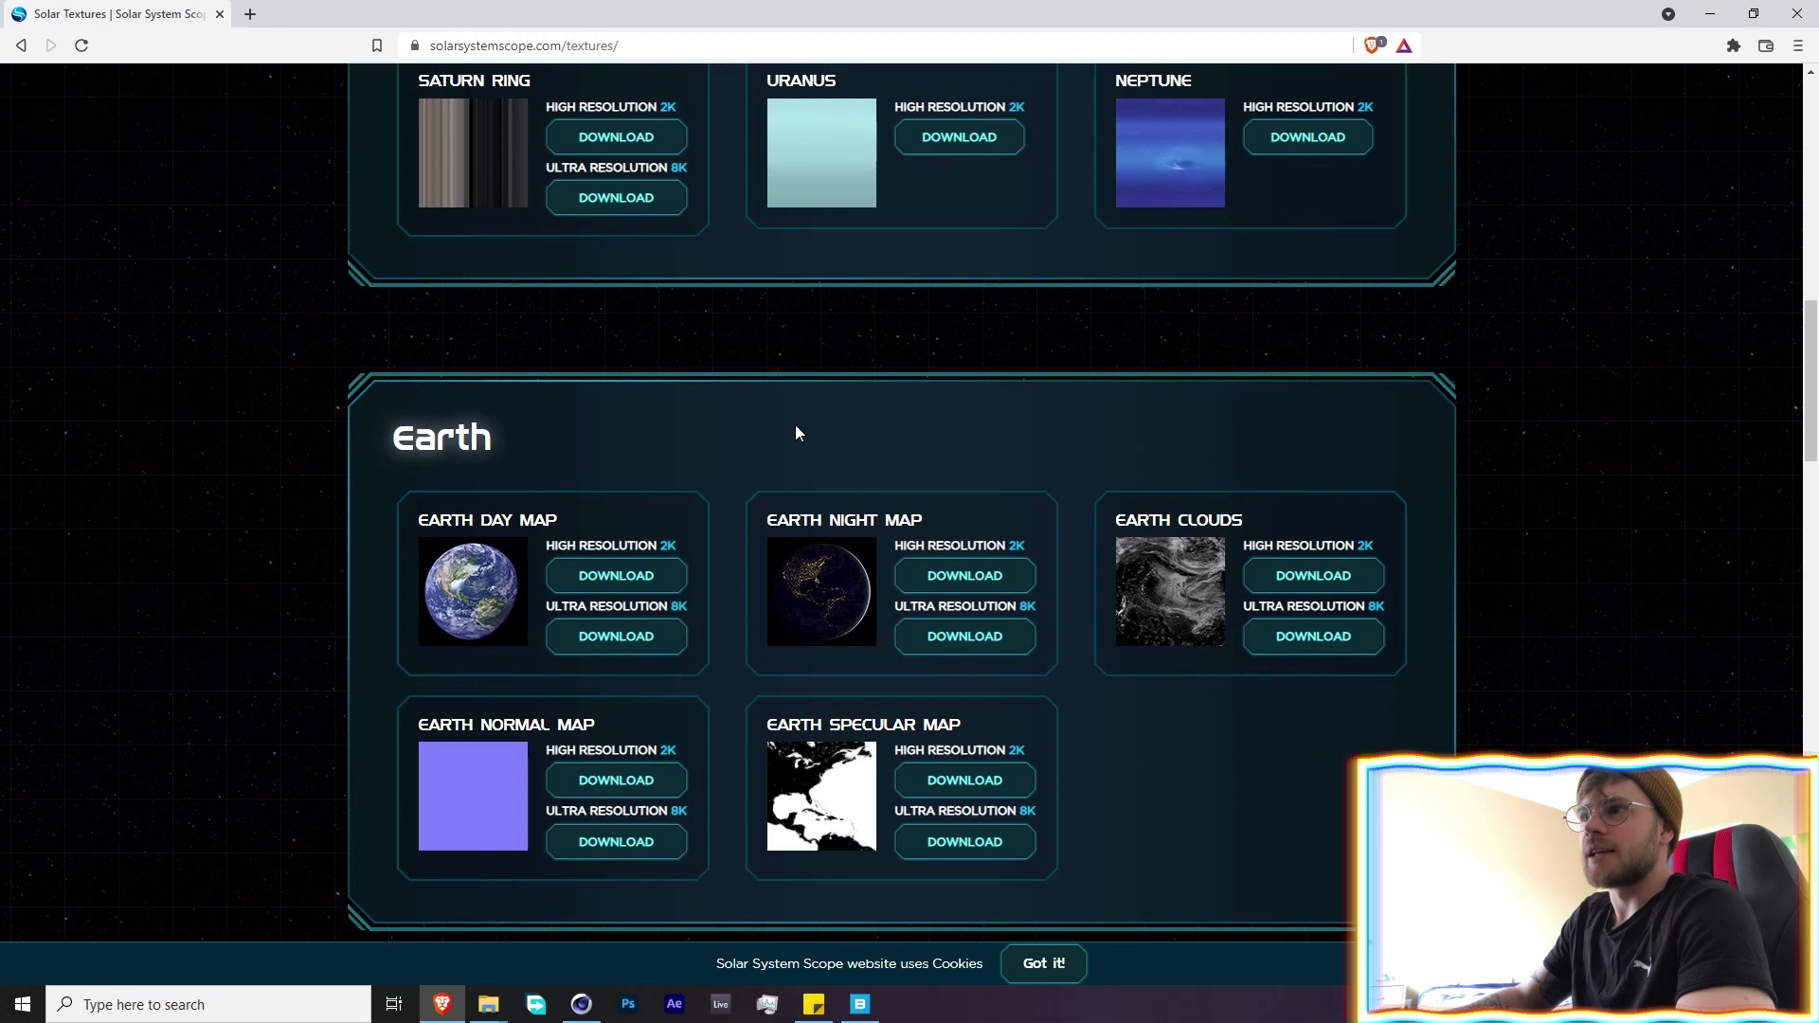
{"action": "scroll", "coordinate": [794, 425], "scroll_direction": "up", "scroll_amount": 5}
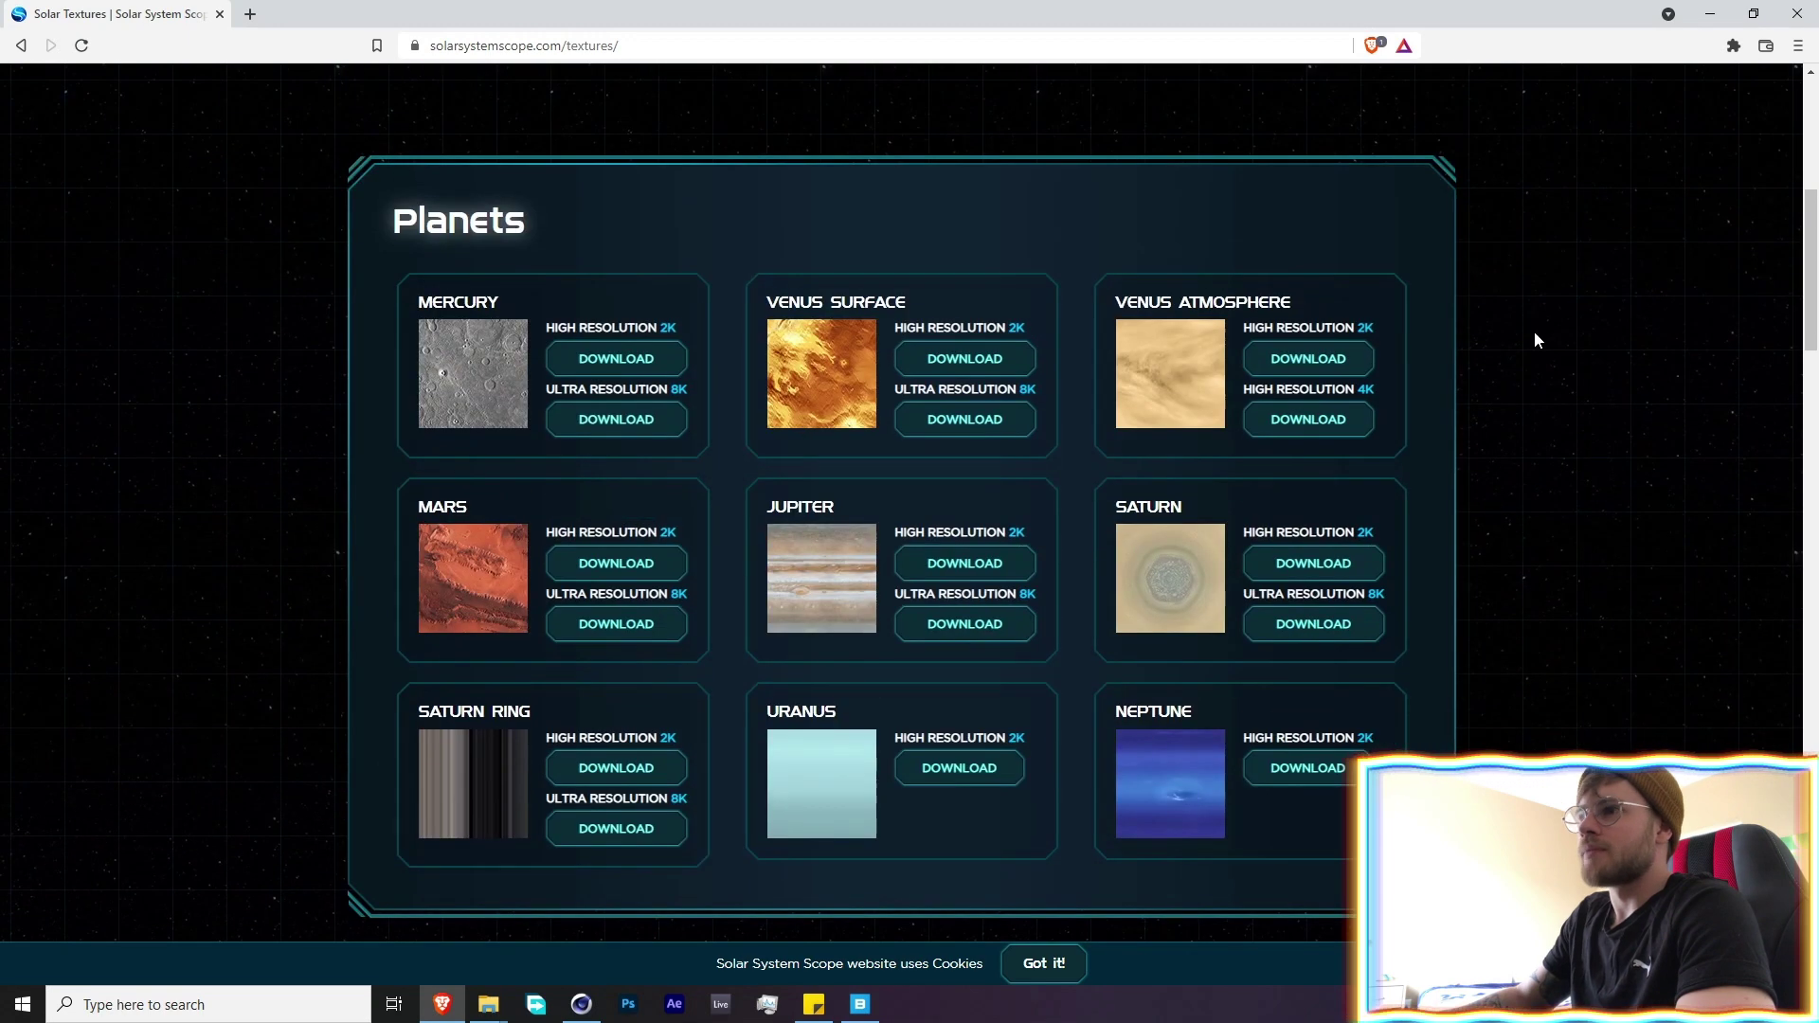
{"action": "left_click", "coordinate": [1707, 15]}
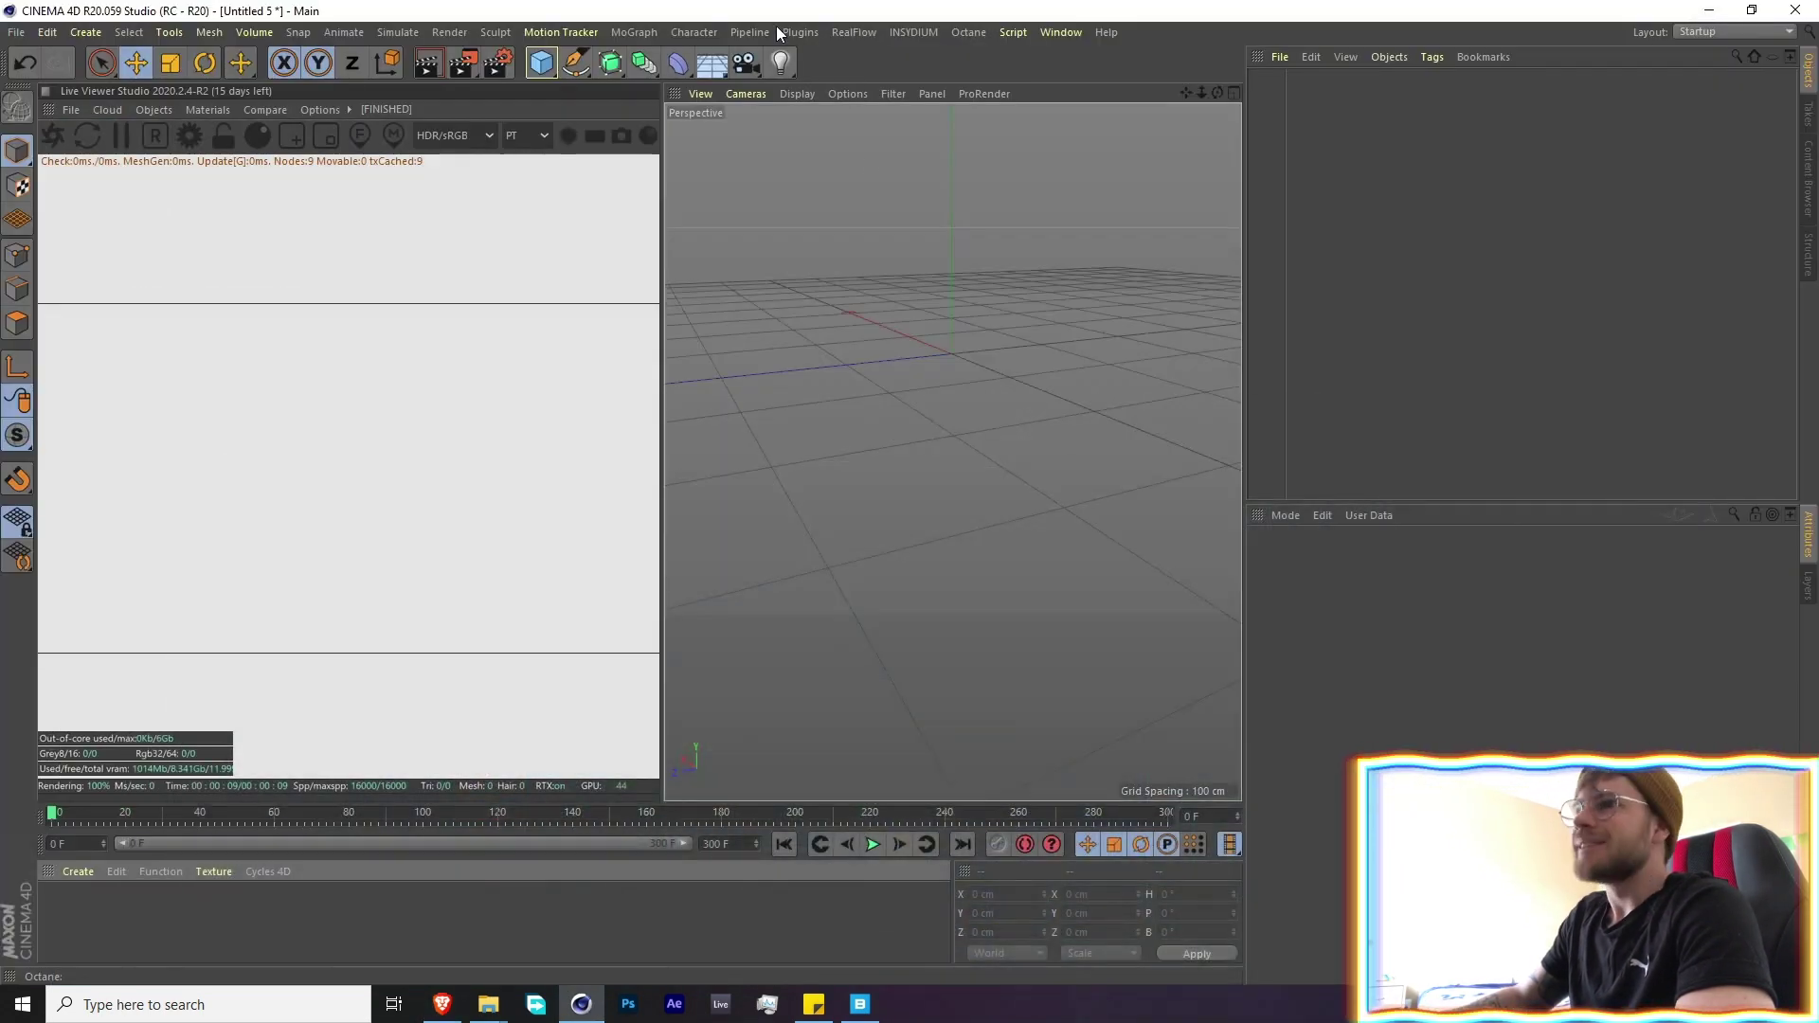
Add a sphere with 100 segments
{"action": "left_click", "coordinate": [539, 65]}
{"action": "left_click", "coordinate": [945, 139]}
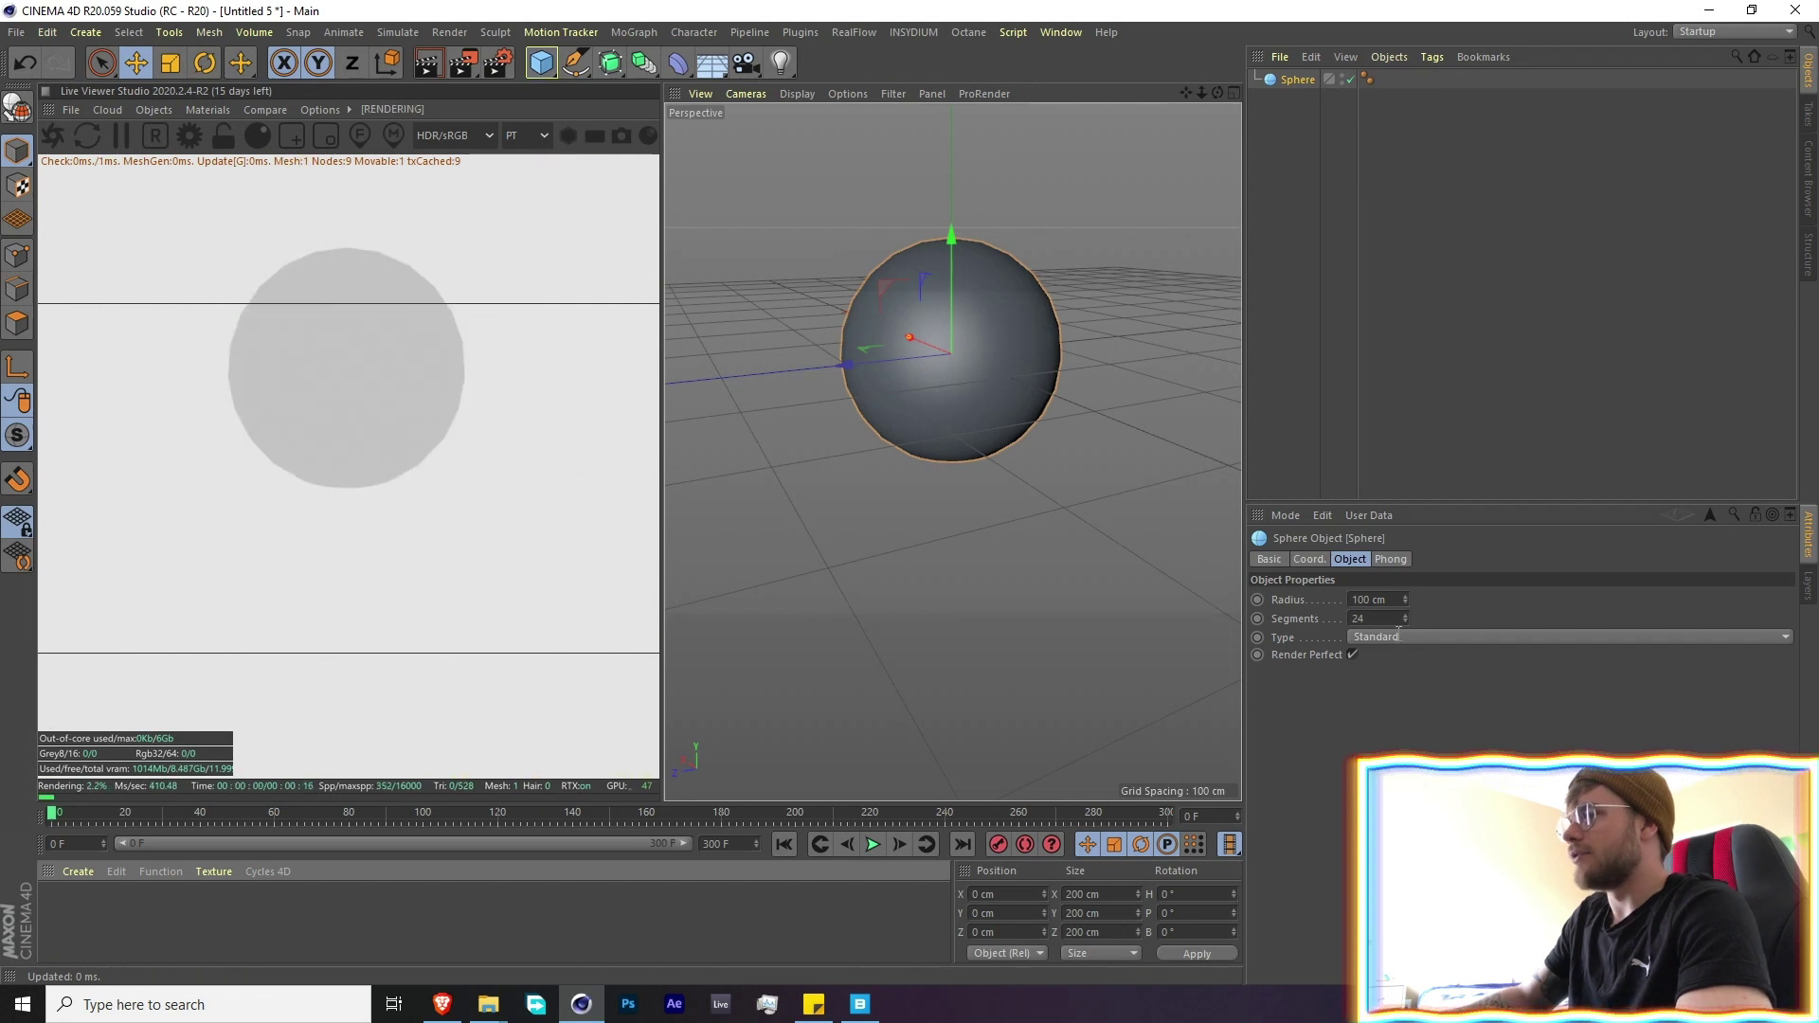
{"action": "type", "text": "100"}
{"action": "key", "text": "Return"}
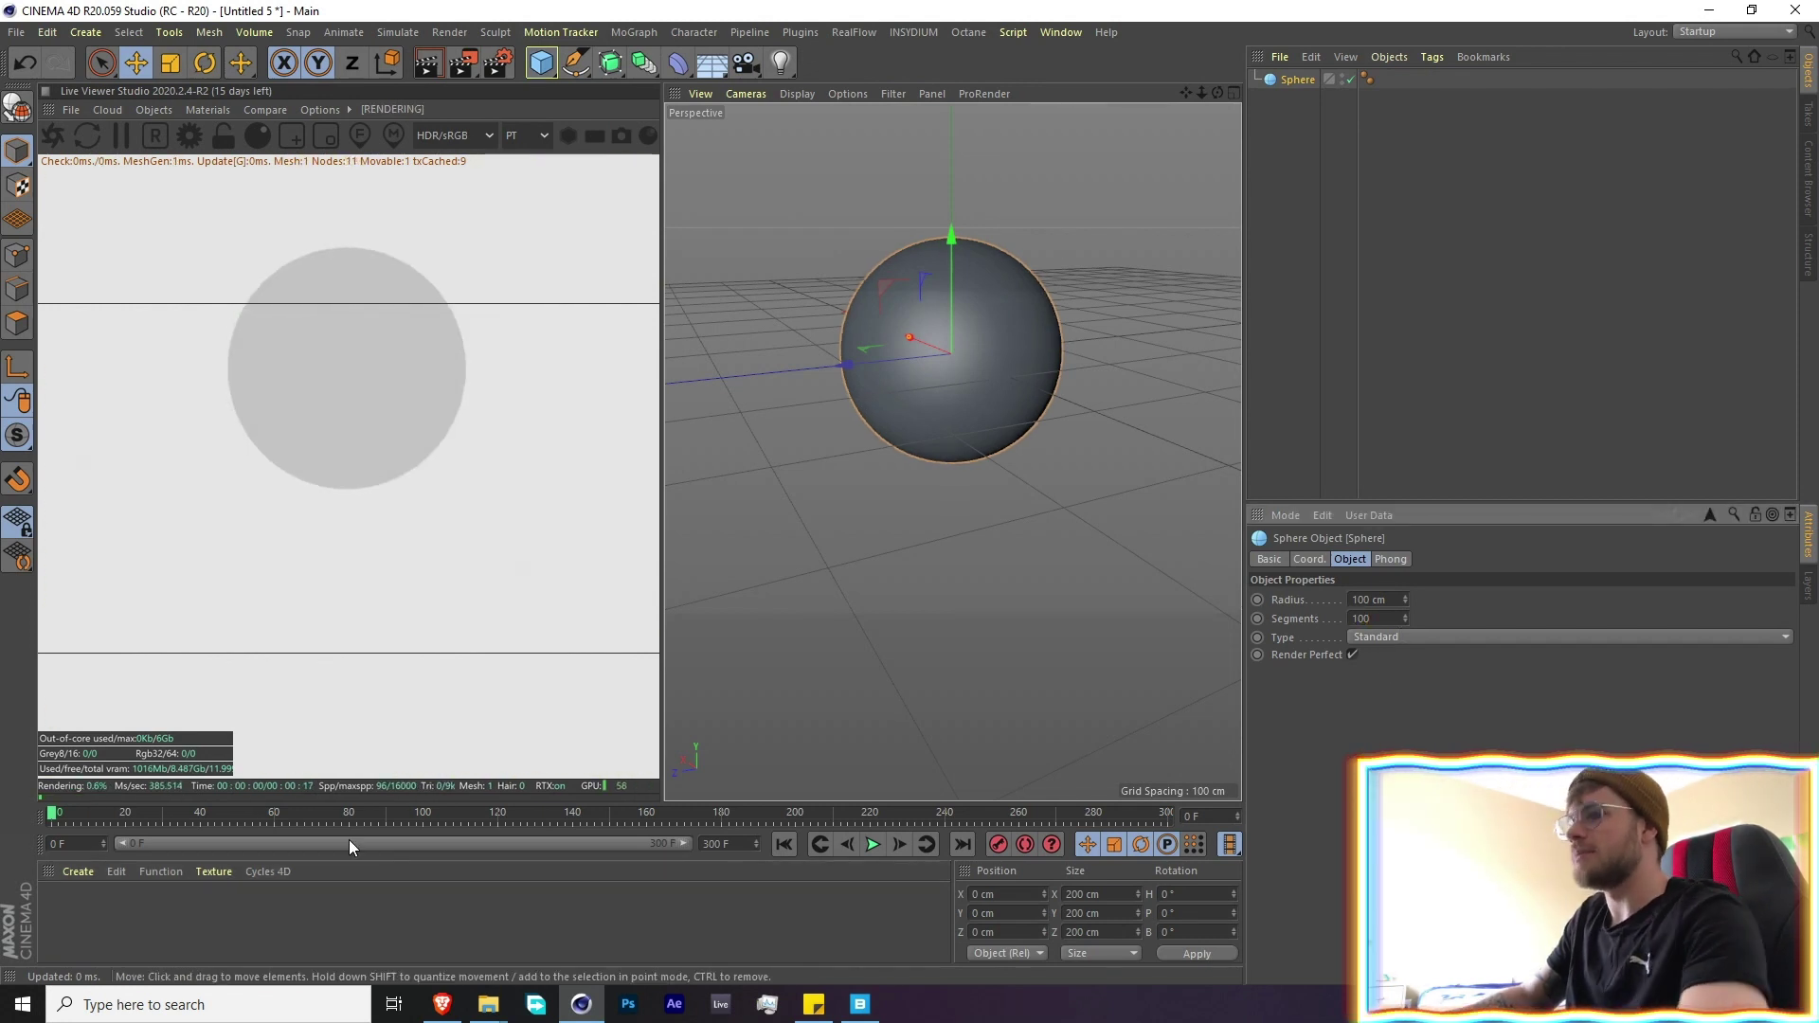
Create a new Octane material and apply it to the sphere
{"action": "left_click", "coordinate": [80, 869]}
{"action": "mouse_move", "coordinate": [154, 676]}
{"action": "mouse_move", "coordinate": [421, 672]}
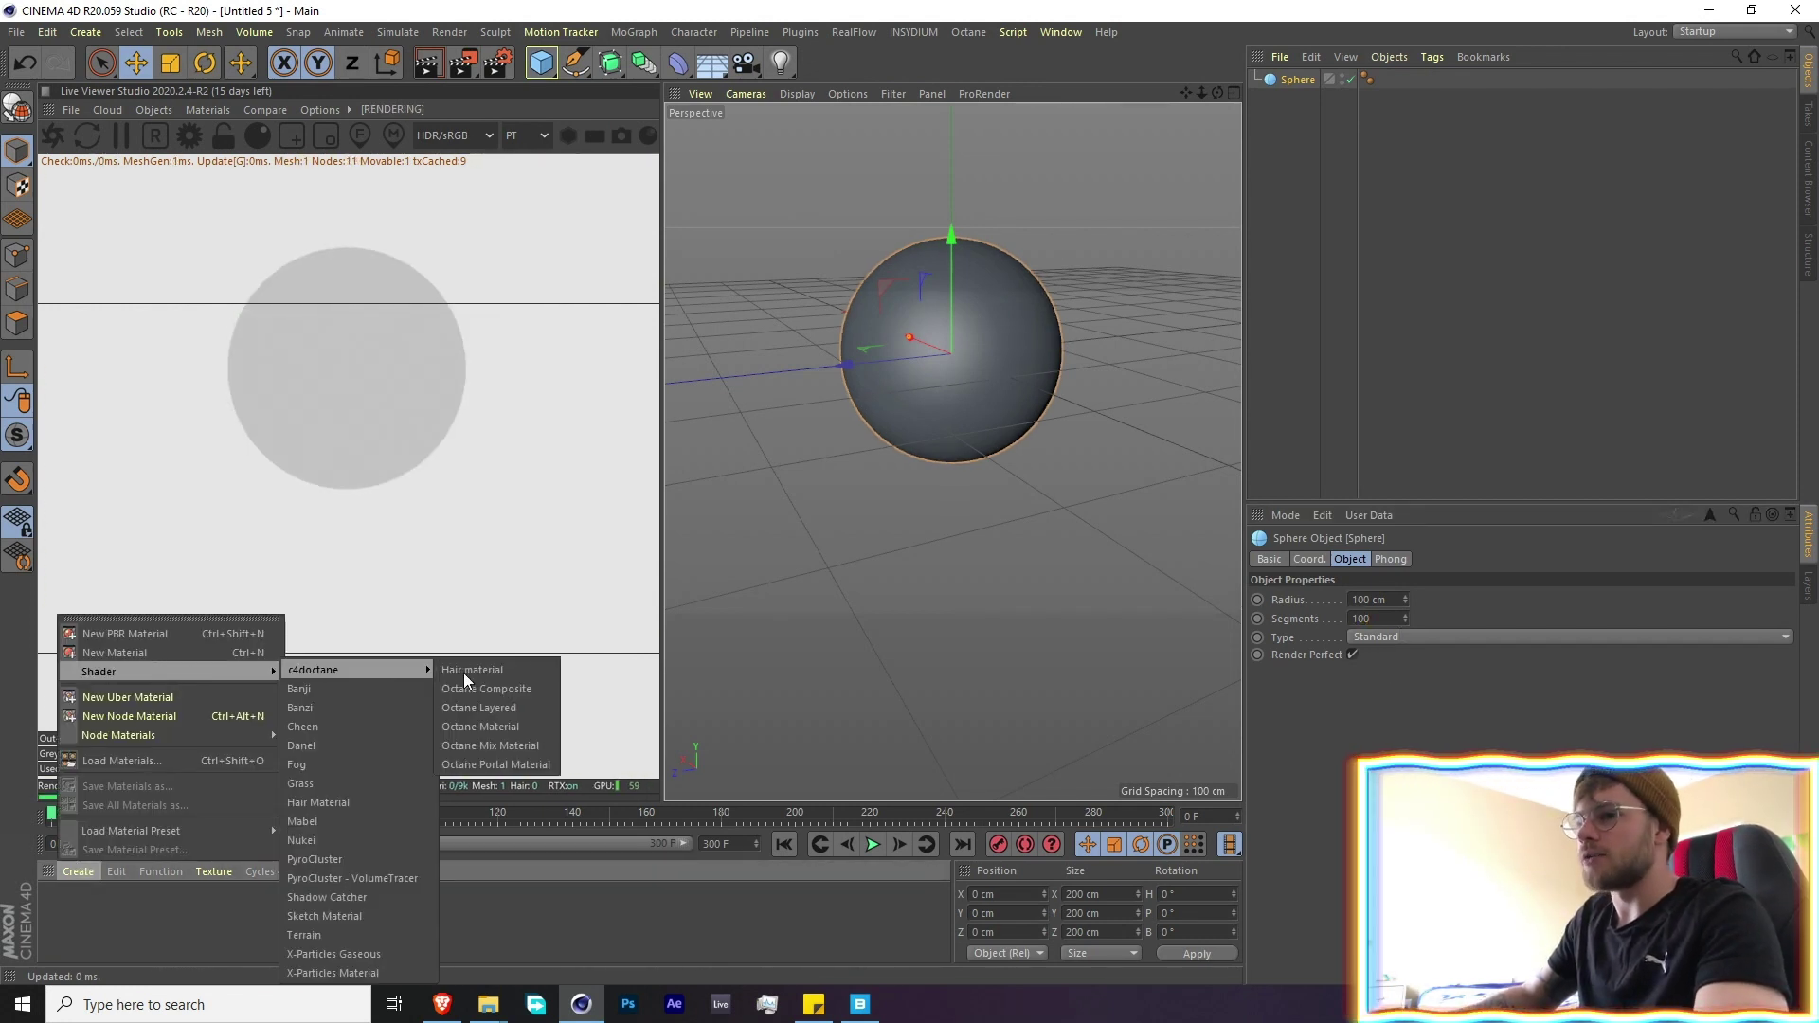
{"action": "left_click", "coordinate": [496, 732]}
{"action": "left_click_drag", "start_coordinate": [59, 904], "coordinate": [1297, 83]}
In the material's node graph, wire a 2k_jupiter.jpg image texture into Diffuse and Roughness
{"action": "double_click", "coordinate": [61, 908]}
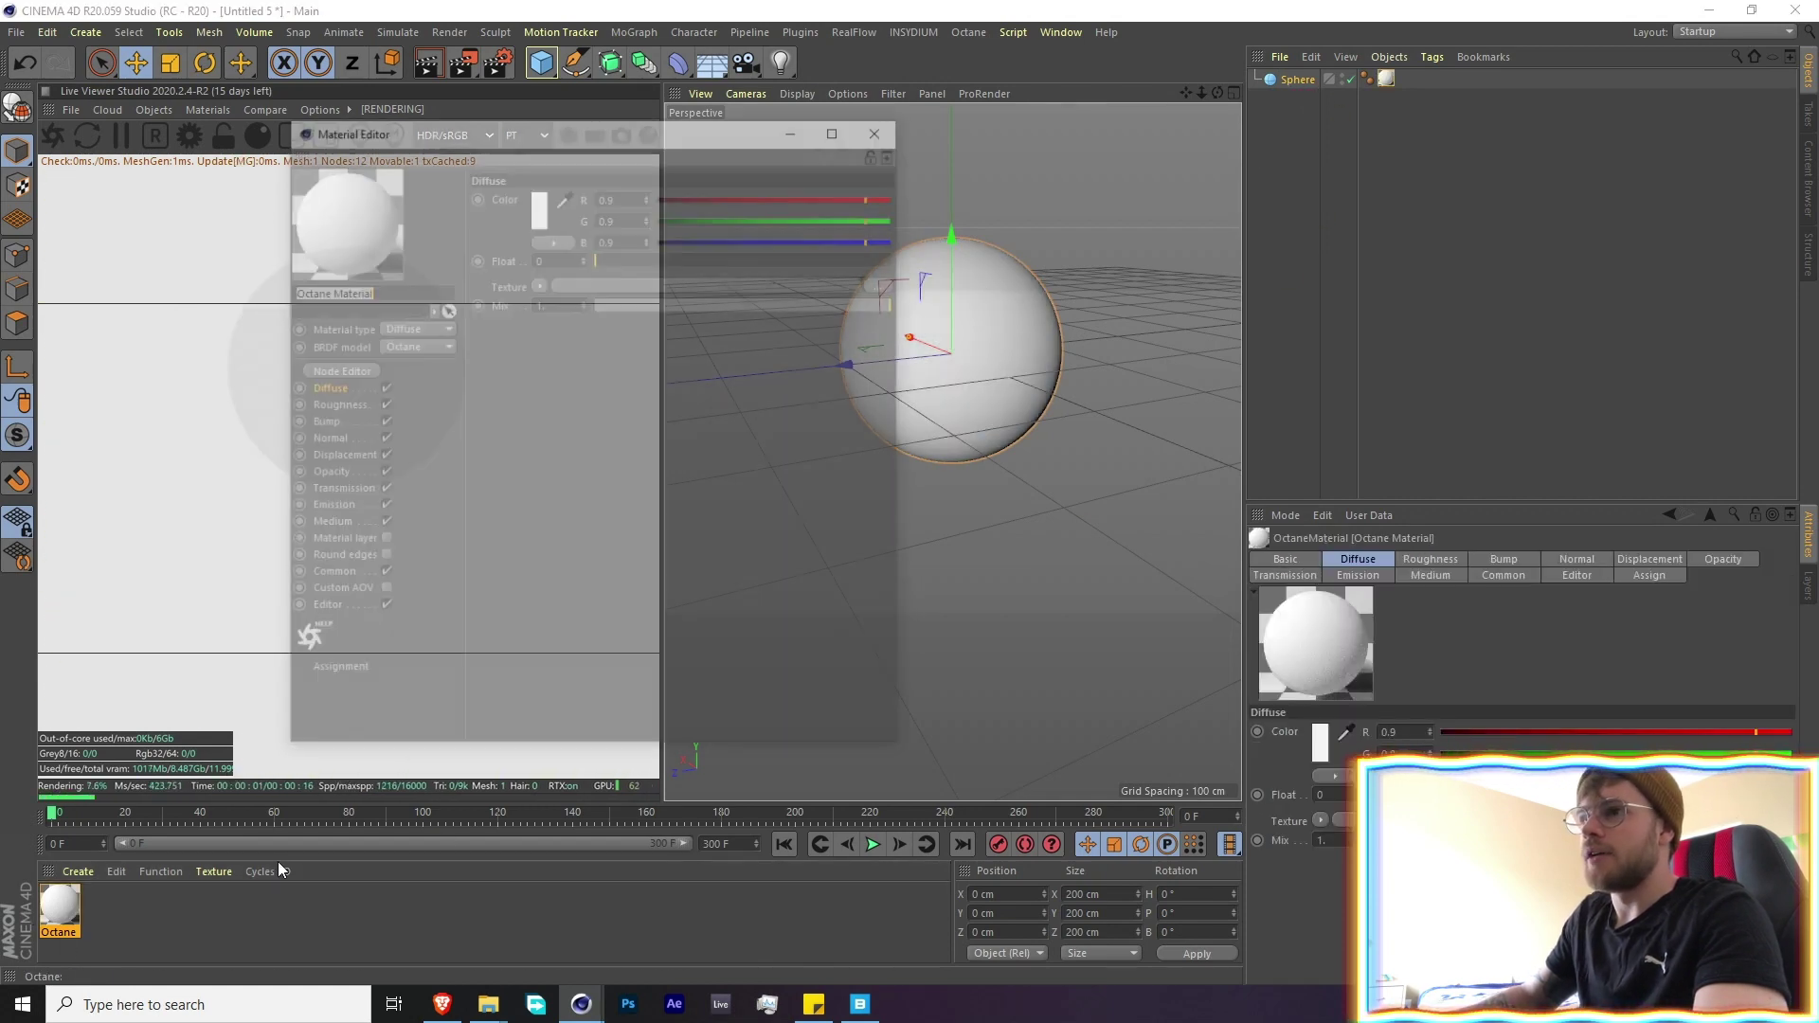
{"action": "left_click", "coordinate": [356, 370]}
{"action": "left_click_drag", "start_coordinate": [683, 708], "coordinate": [913, 641]}
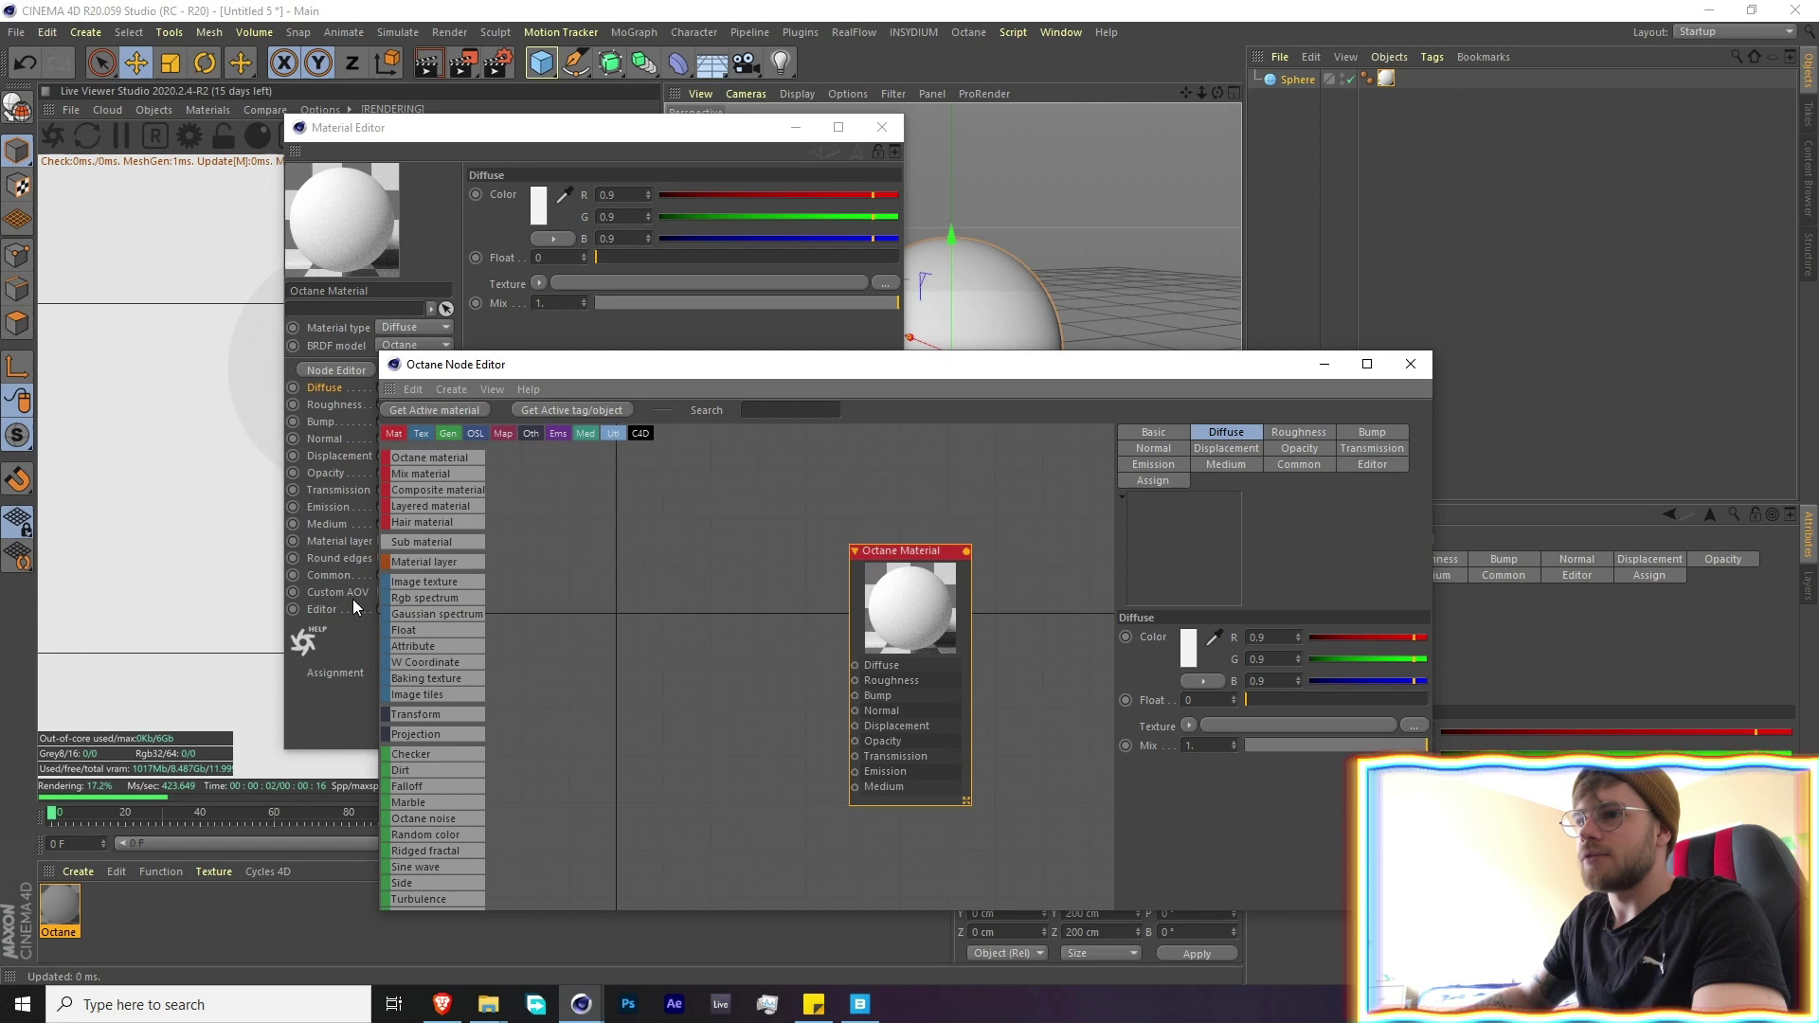
{"action": "left_click_drag", "start_coordinate": [406, 581], "coordinate": [583, 613]}
{"action": "left_click", "coordinate": [1206, 443]}
{"action": "left_click", "coordinate": [1225, 954]}
{"action": "left_click_drag", "start_coordinate": [682, 621], "coordinate": [855, 665]}
{"action": "left_click_drag", "start_coordinate": [682, 622], "coordinate": [855, 680]}
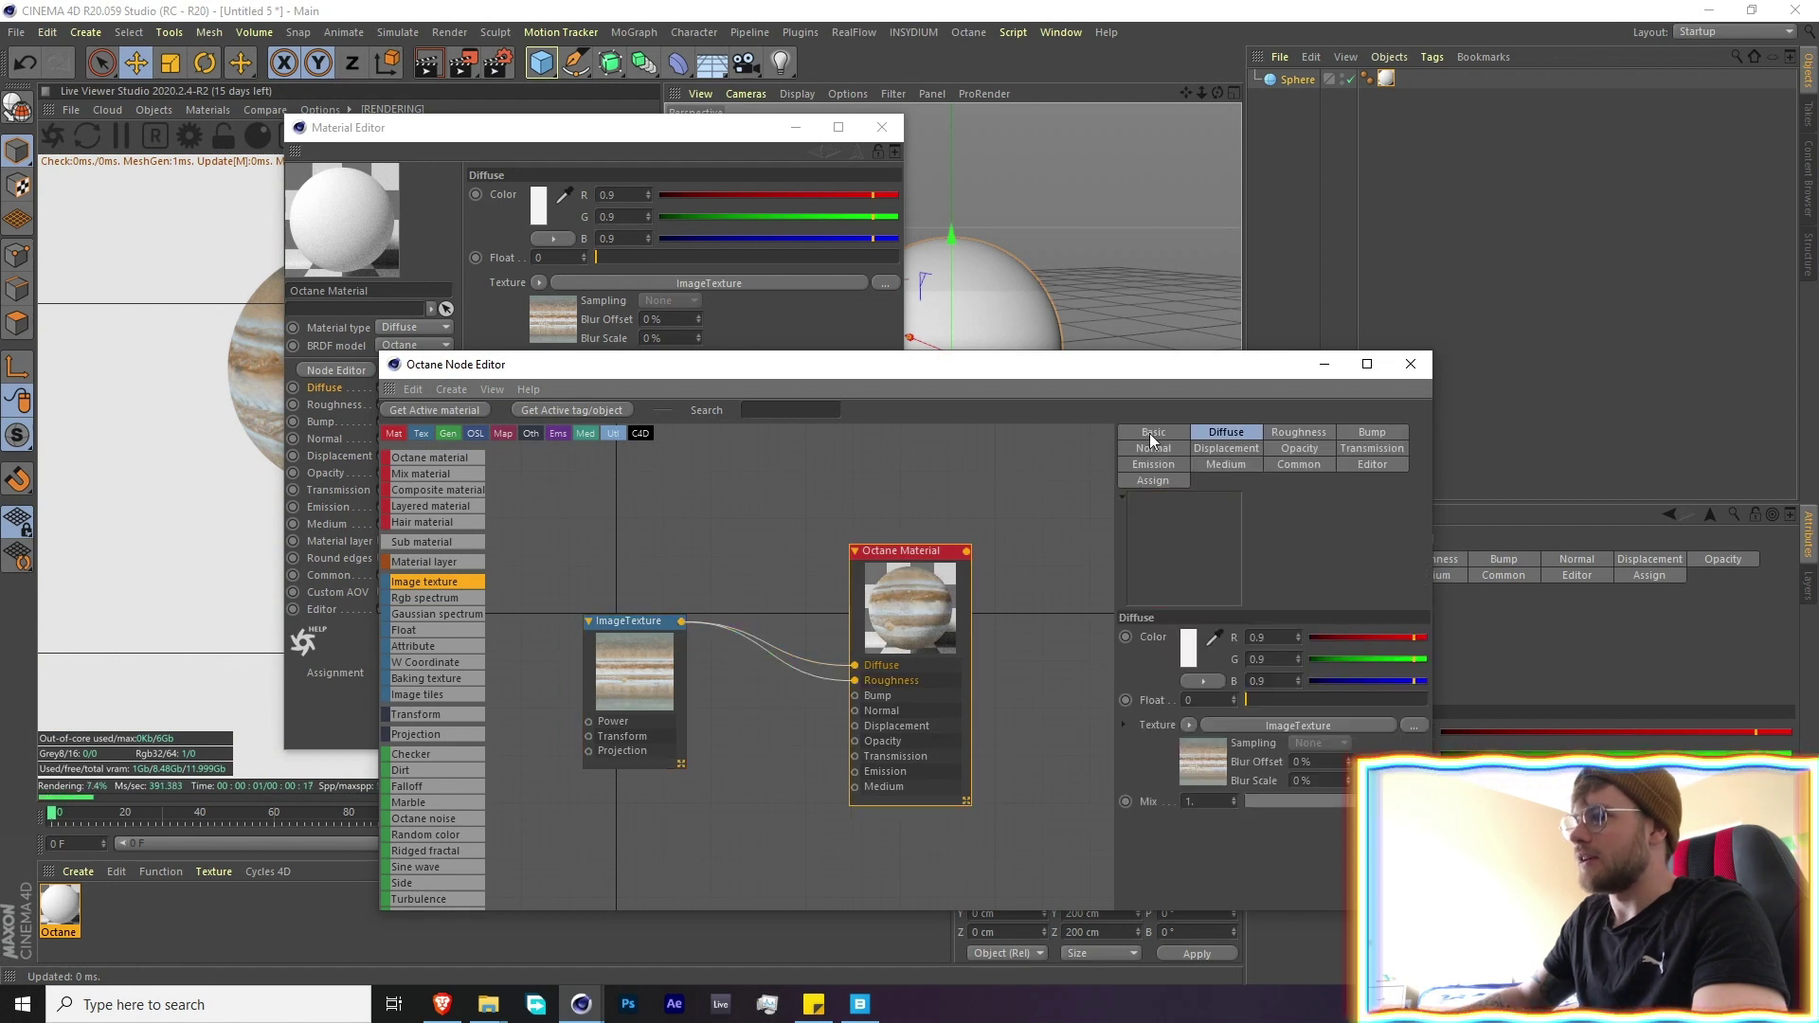
Change the Jupiter material type to Glossy and rearrange its nodes
{"action": "left_click", "coordinate": [1152, 433]}
{"action": "left_click", "coordinate": [1236, 673]}
{"action": "left_click", "coordinate": [1235, 712]}
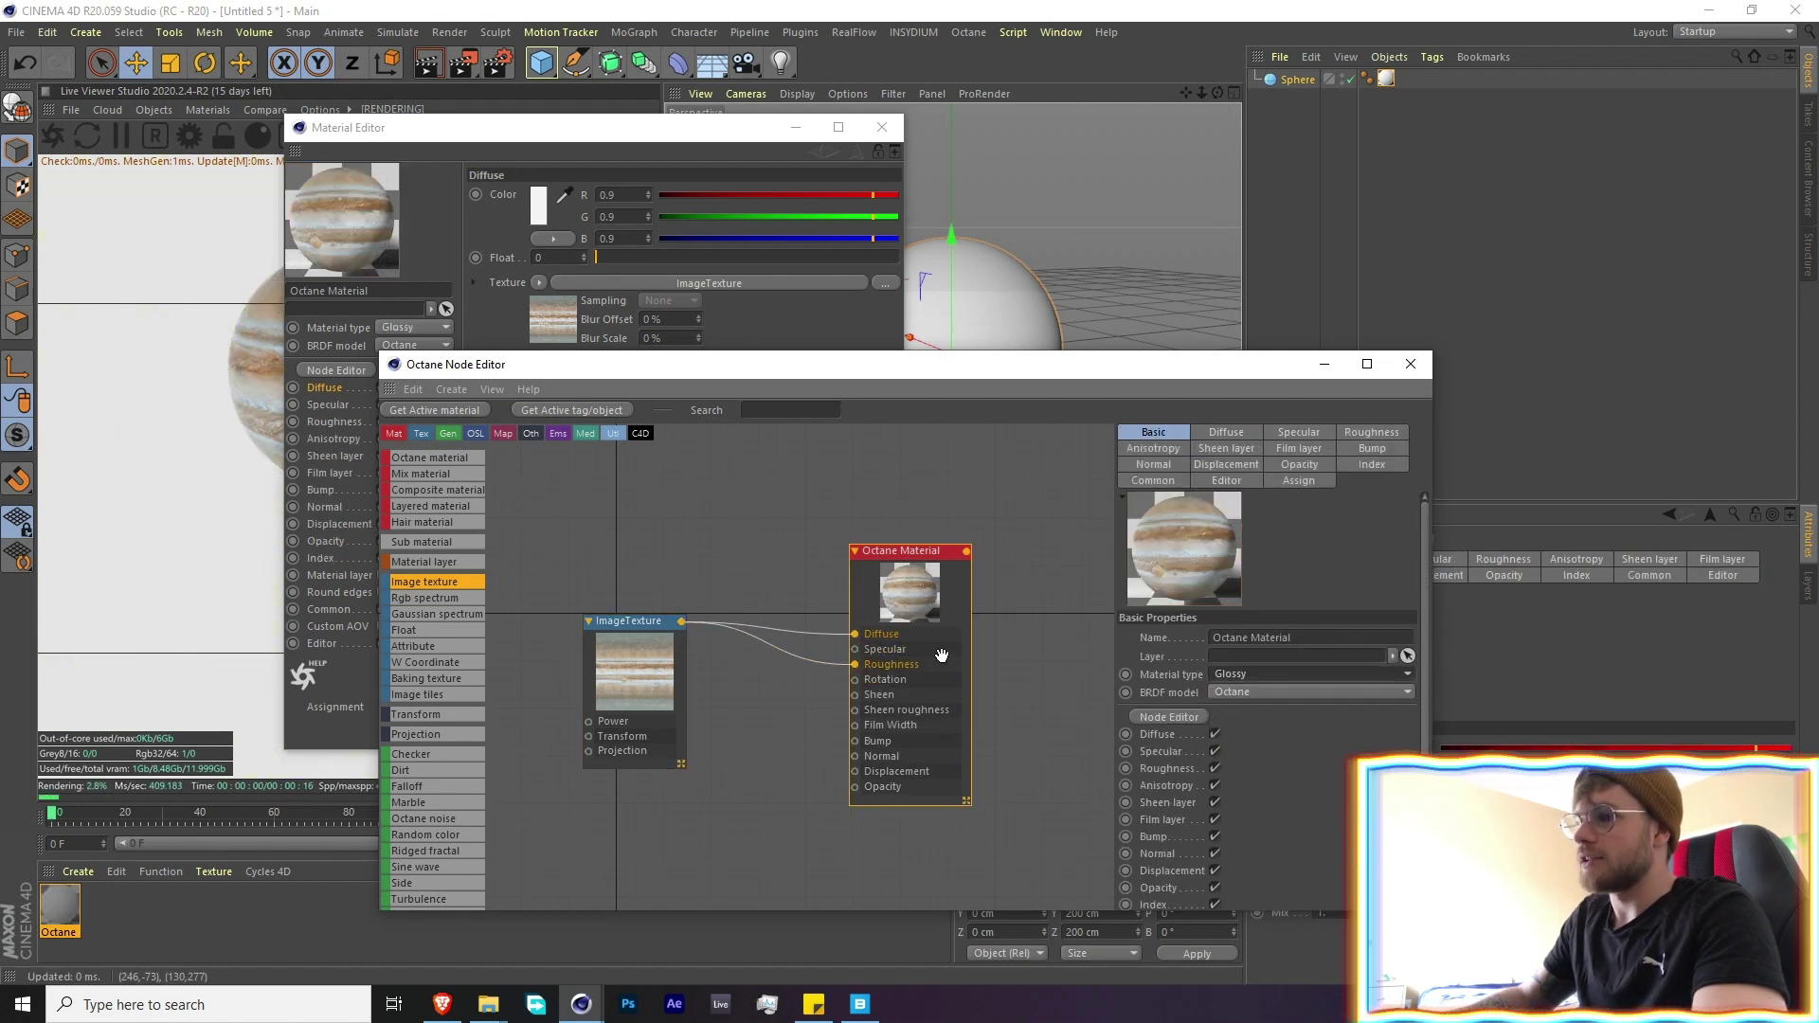
{"action": "left_click_drag", "start_coordinate": [942, 655], "coordinate": [940, 614]}
{"action": "left_click", "coordinate": [681, 634]}
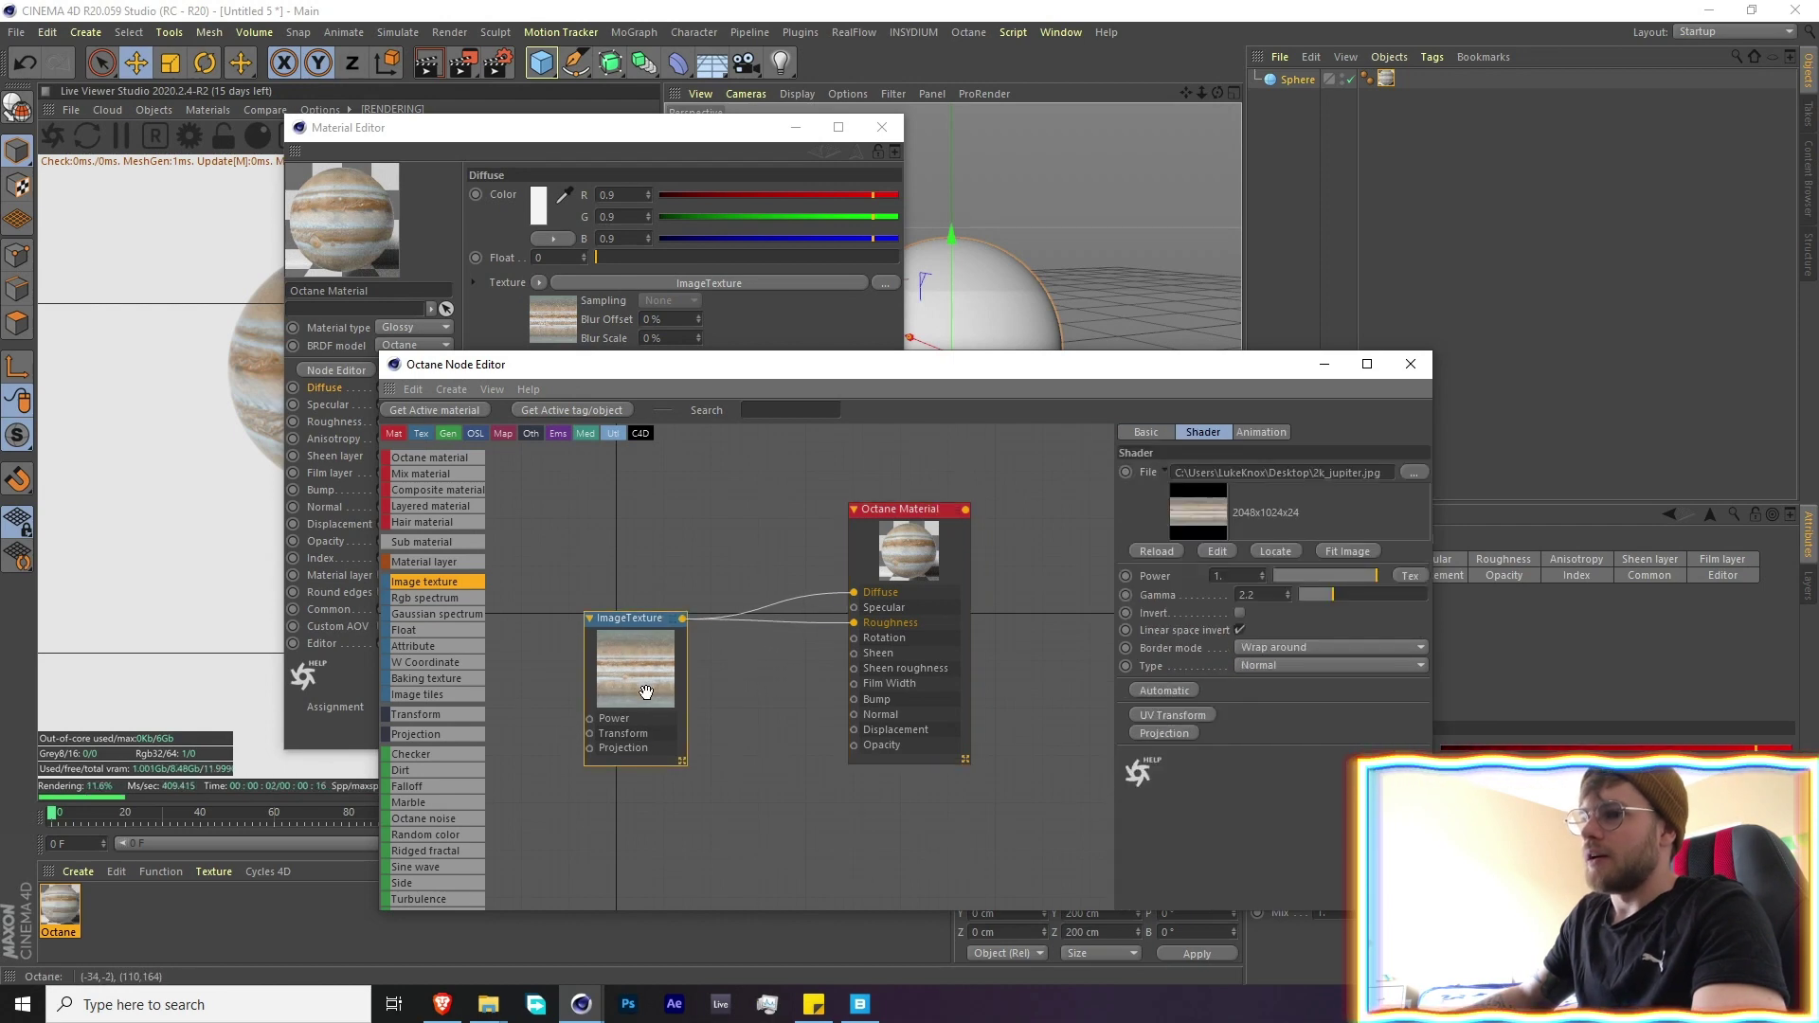
{"action": "left_click_drag", "start_coordinate": [642, 689], "coordinate": [595, 619]}
Connect a second image texture to Bump and lower its gamma
{"action": "left_click_drag", "start_coordinate": [446, 582], "coordinate": [622, 782]}
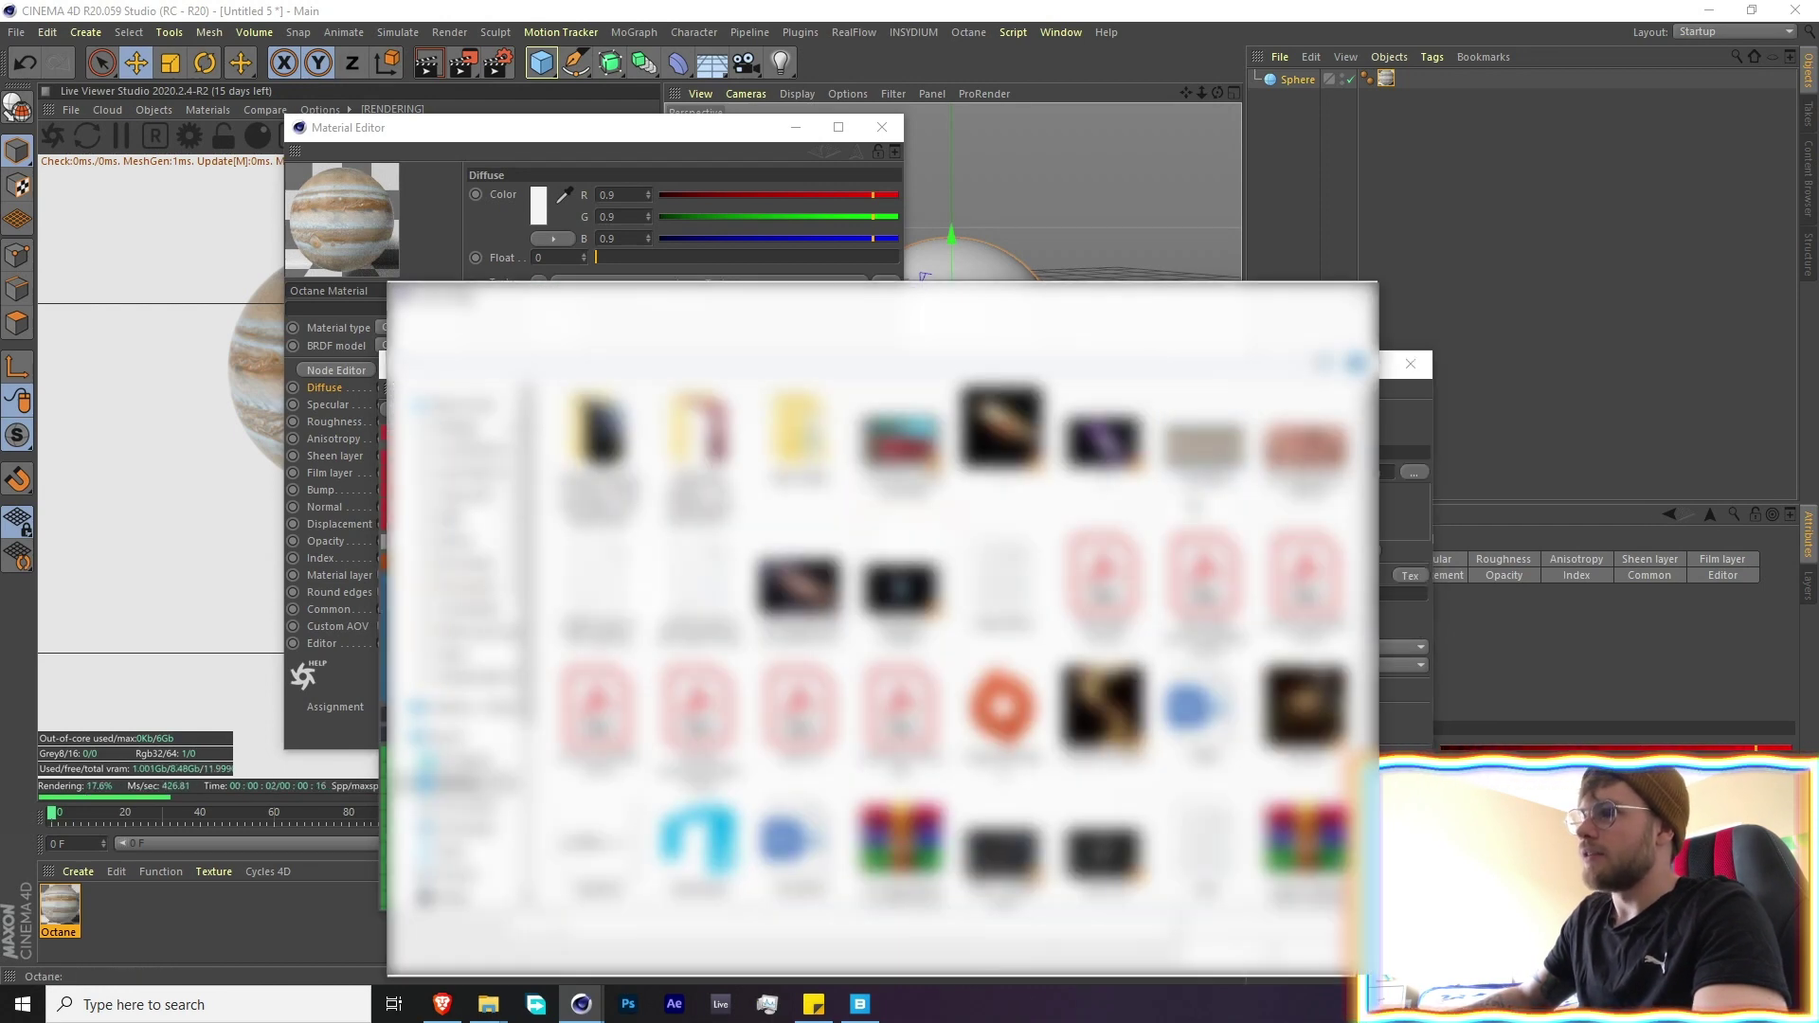
{"action": "key", "text": "Escape"}
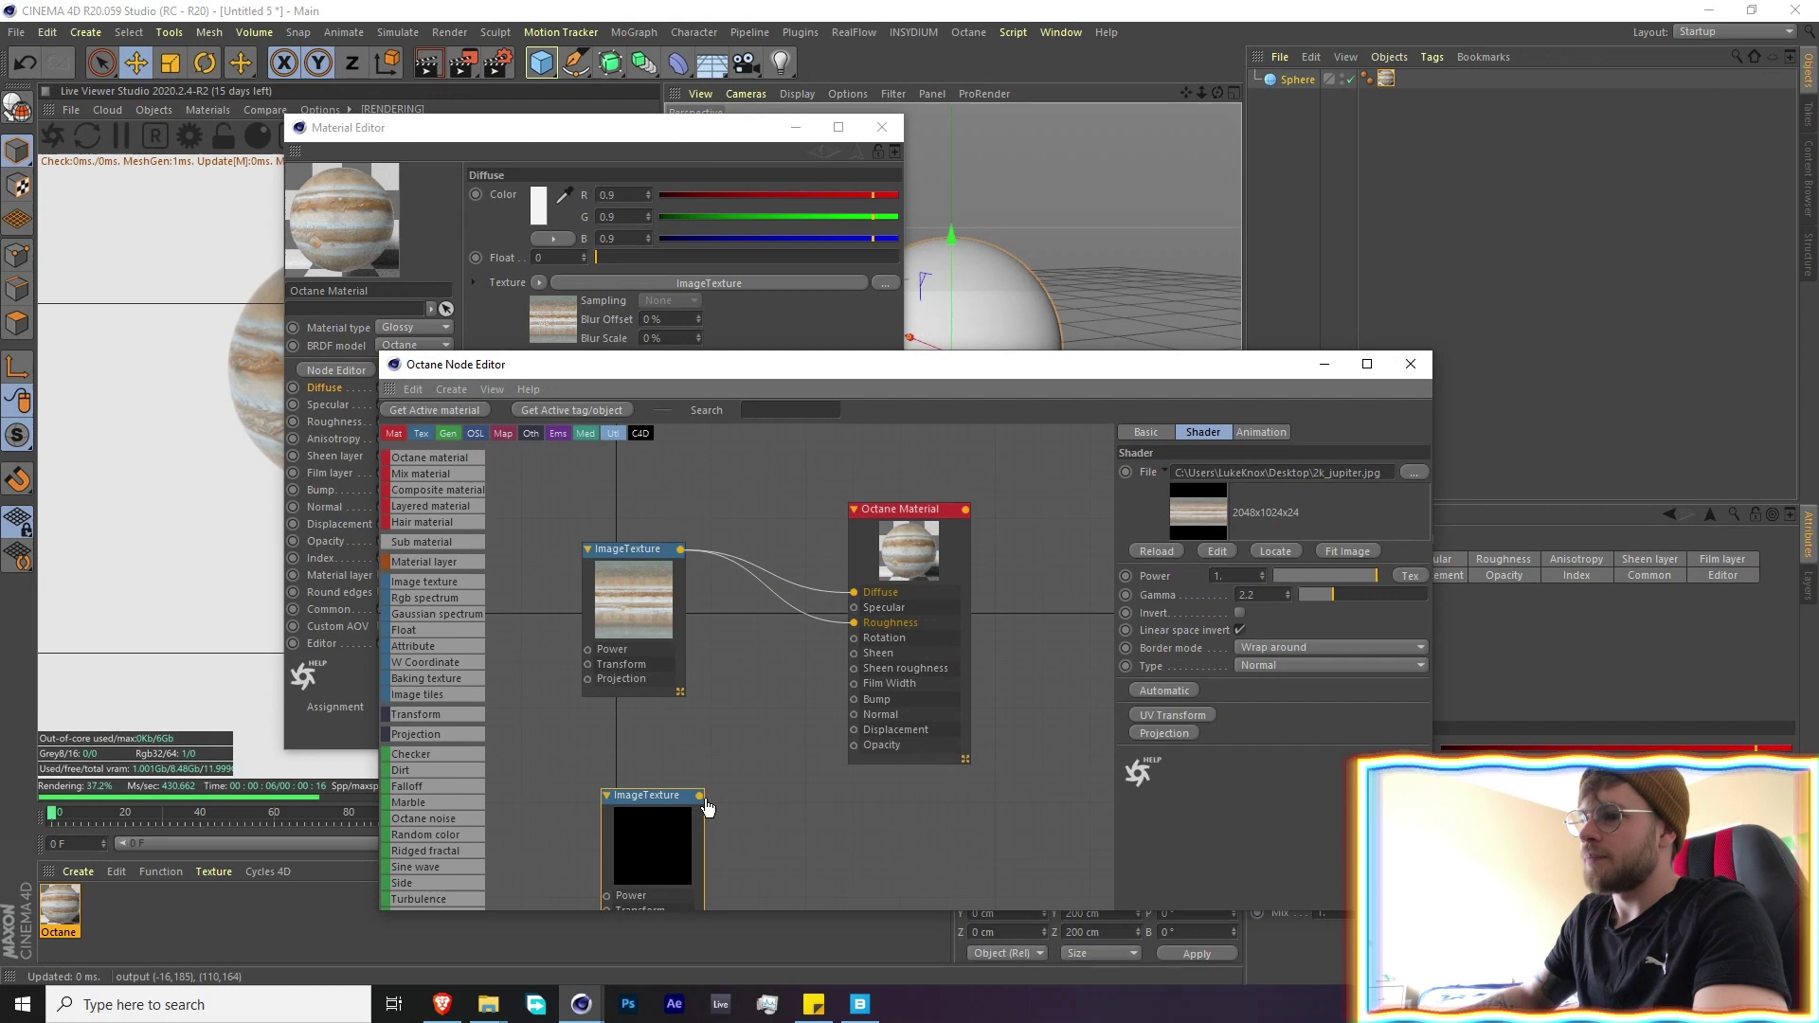
{"action": "left_click_drag", "start_coordinate": [870, 712], "coordinate": [855, 700]}
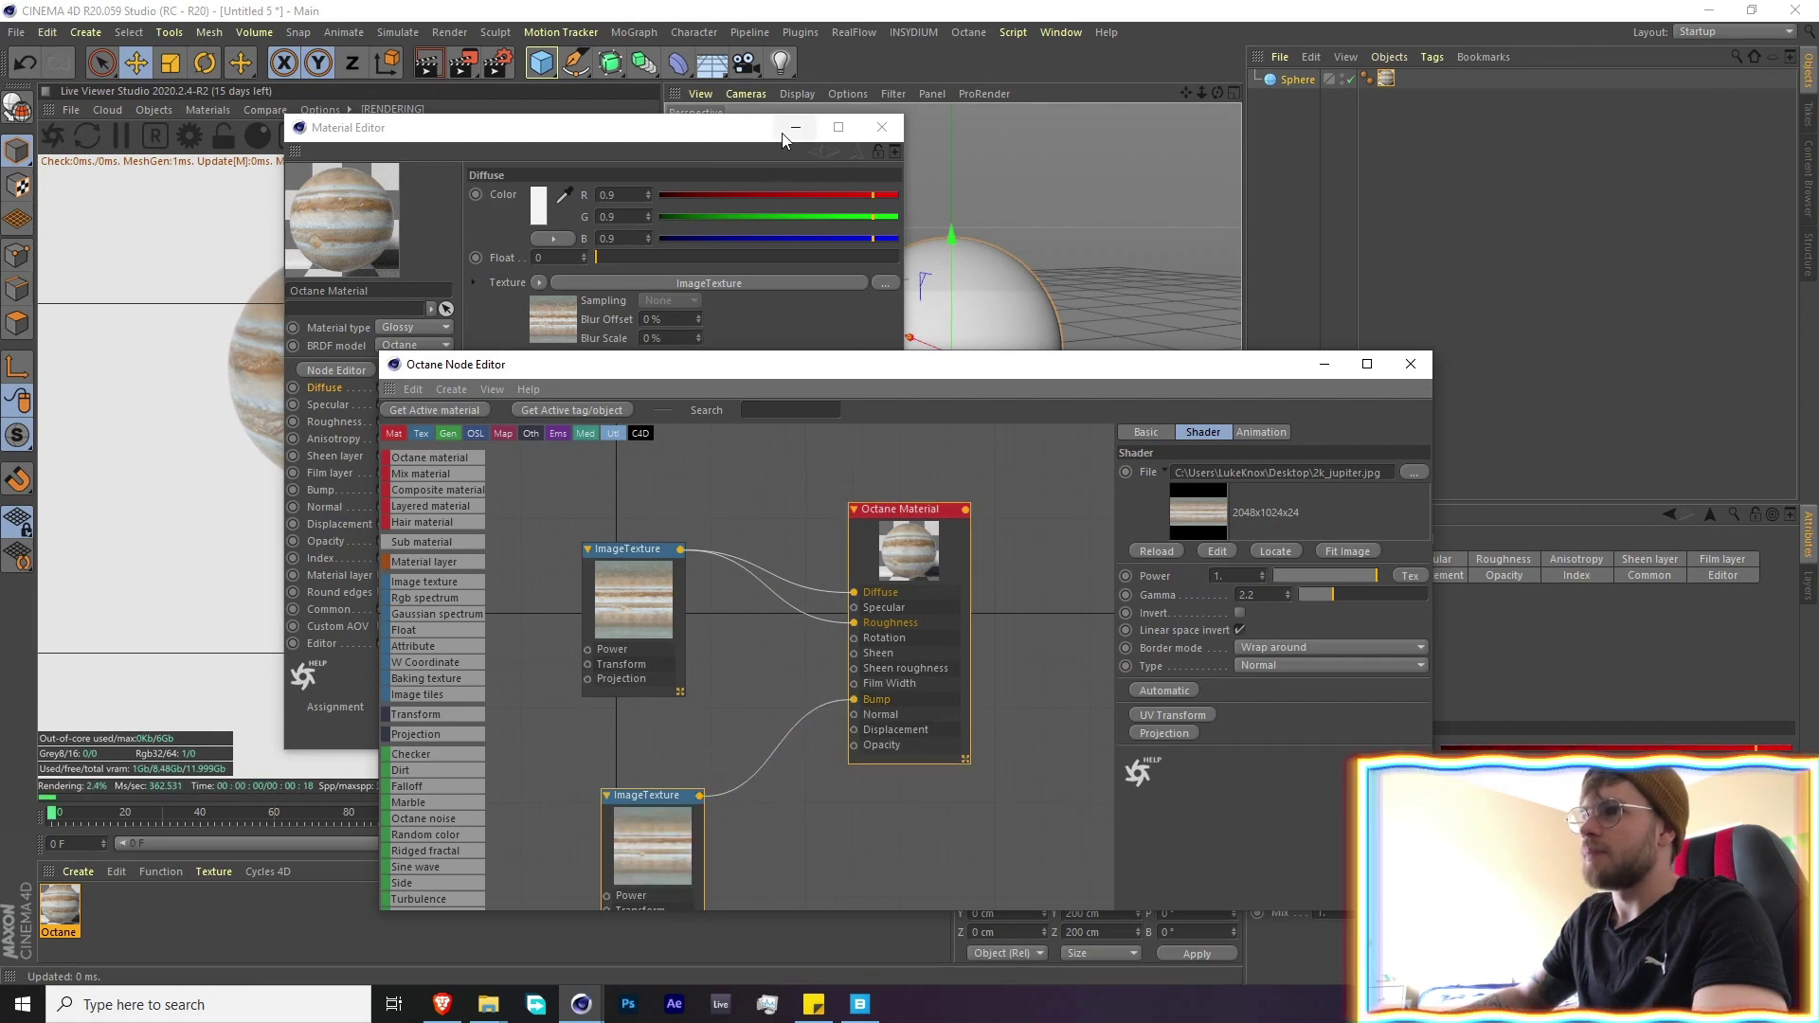
{"action": "left_click", "coordinate": [881, 127]}
{"action": "scroll", "coordinate": [855, 331], "scroll_direction": "up", "scroll_amount": 3}
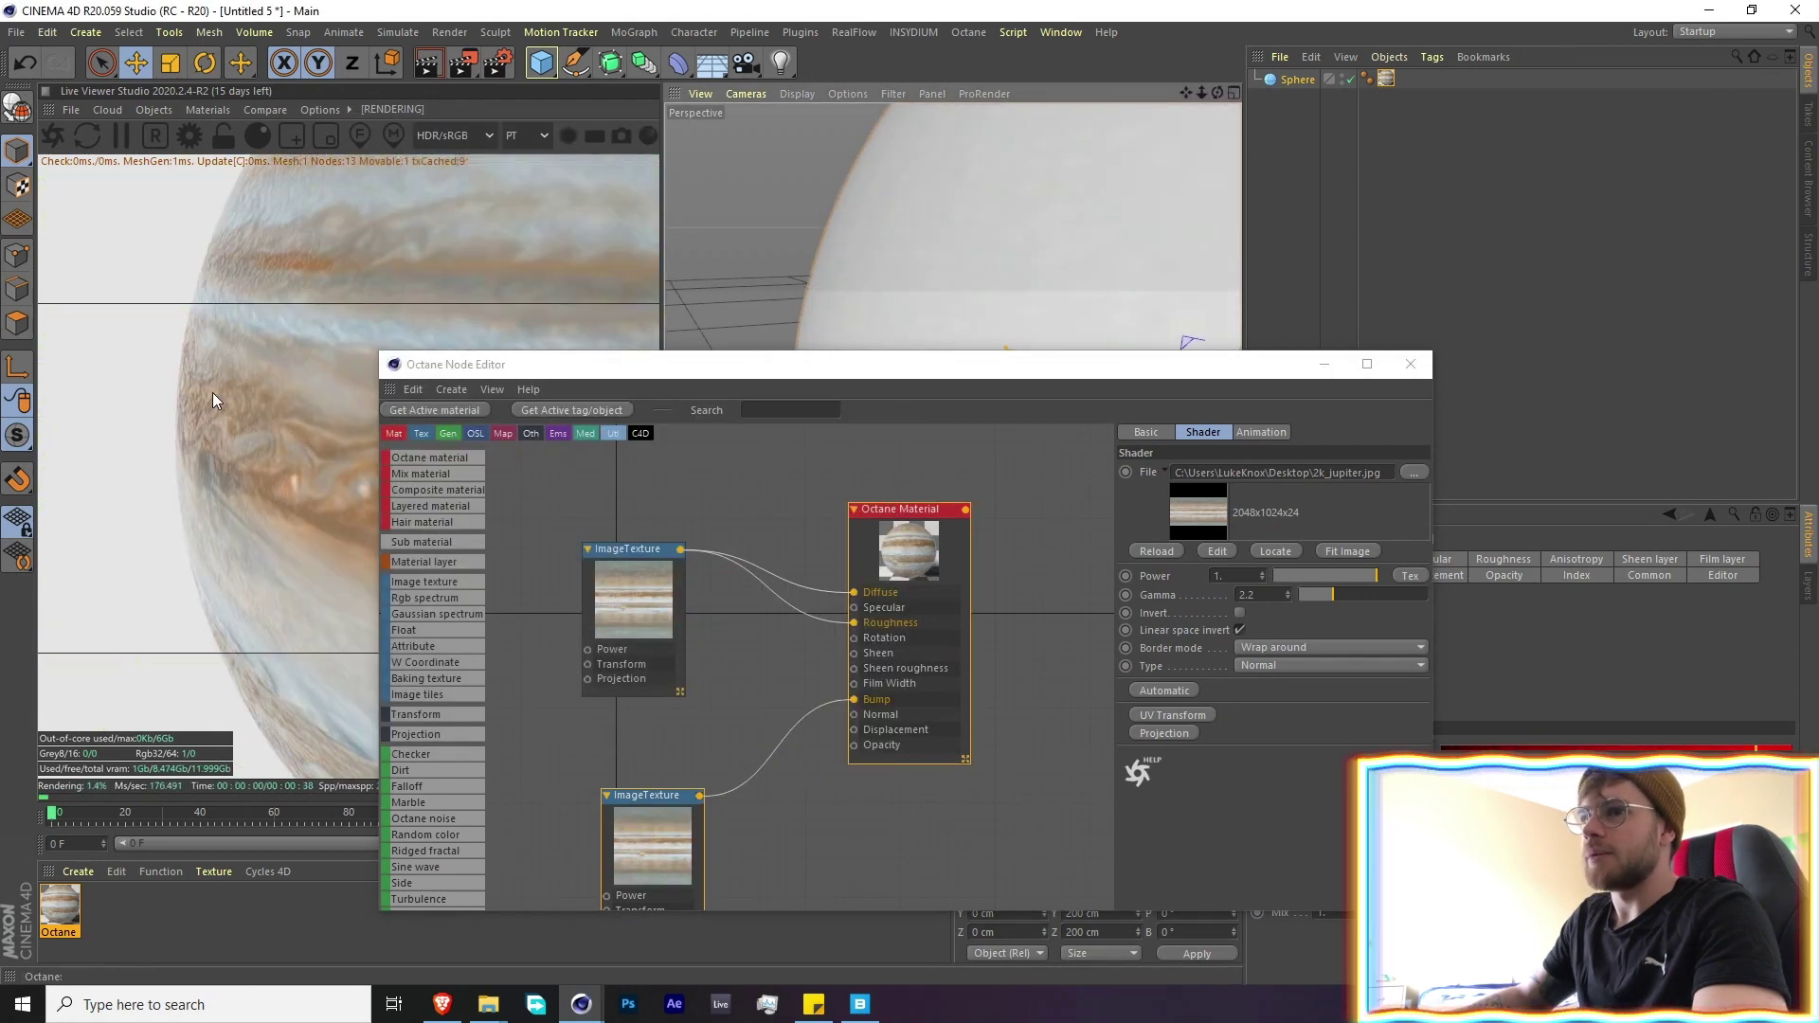
{"action": "left_click_drag", "start_coordinate": [675, 805], "coordinate": [675, 804]}
{"action": "left_click", "coordinate": [611, 792]}
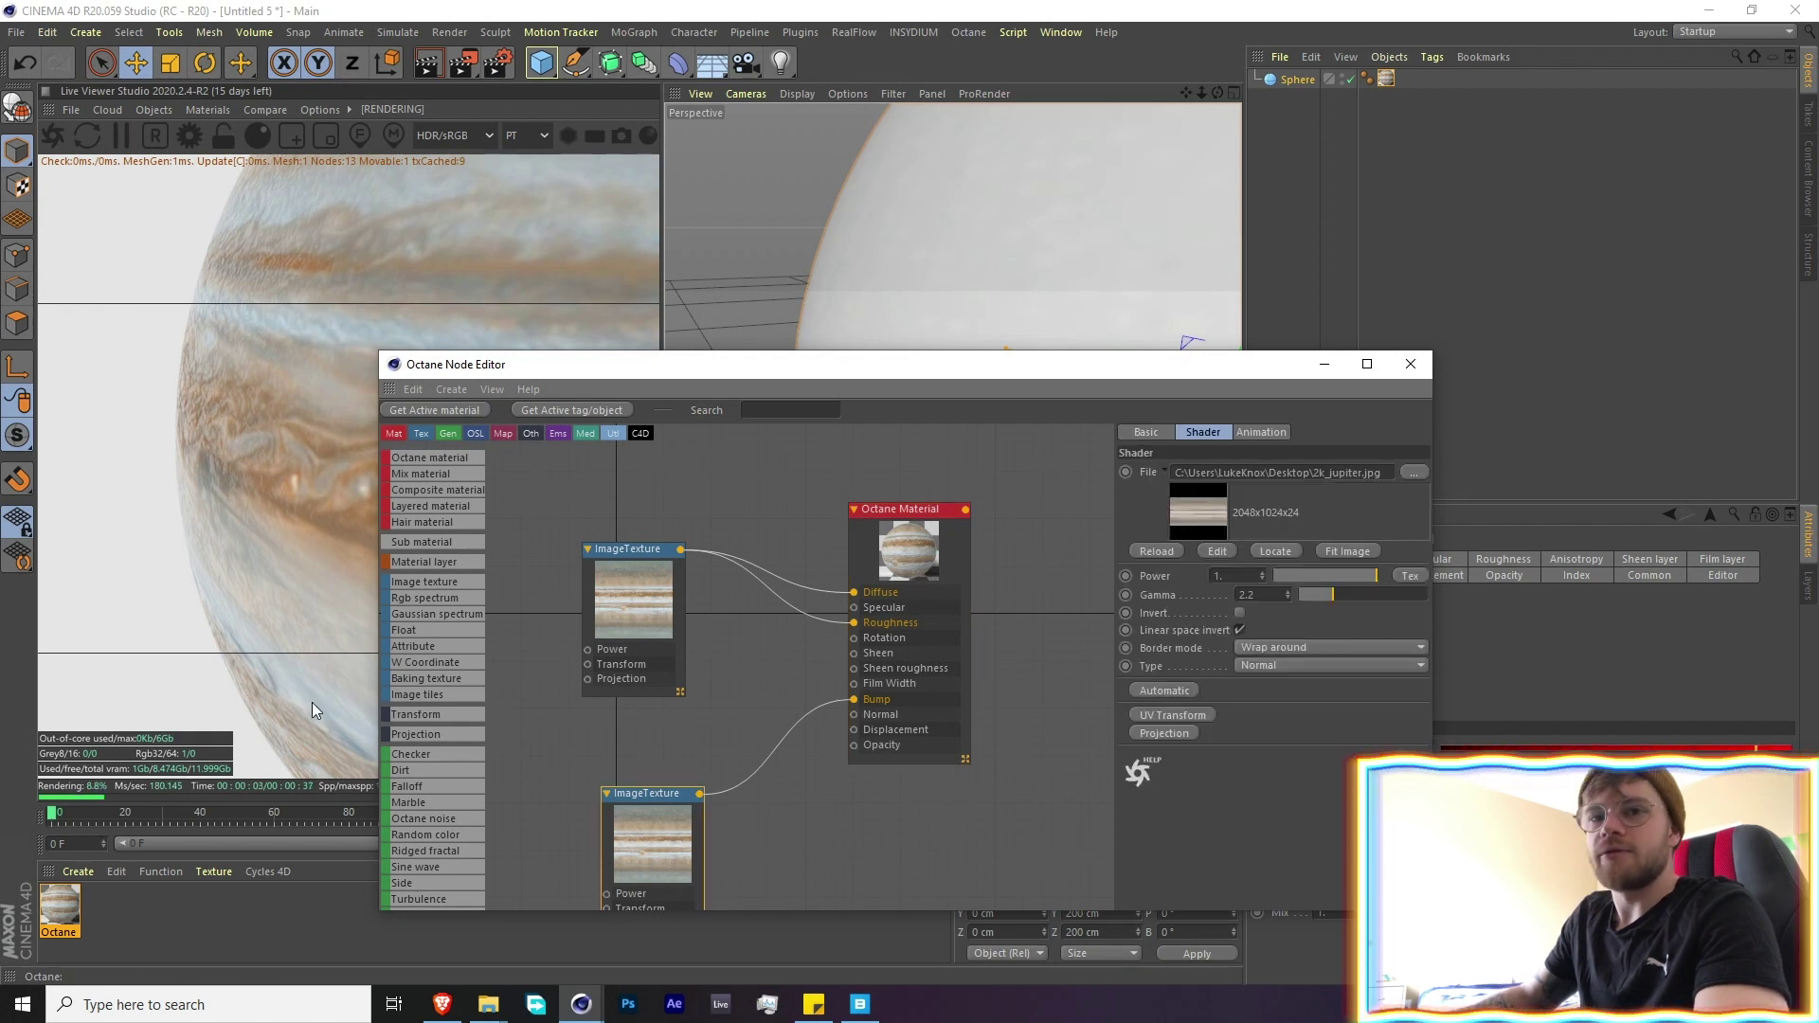
{"action": "left_click_drag", "start_coordinate": [1310, 594], "coordinate": [1304, 594]}
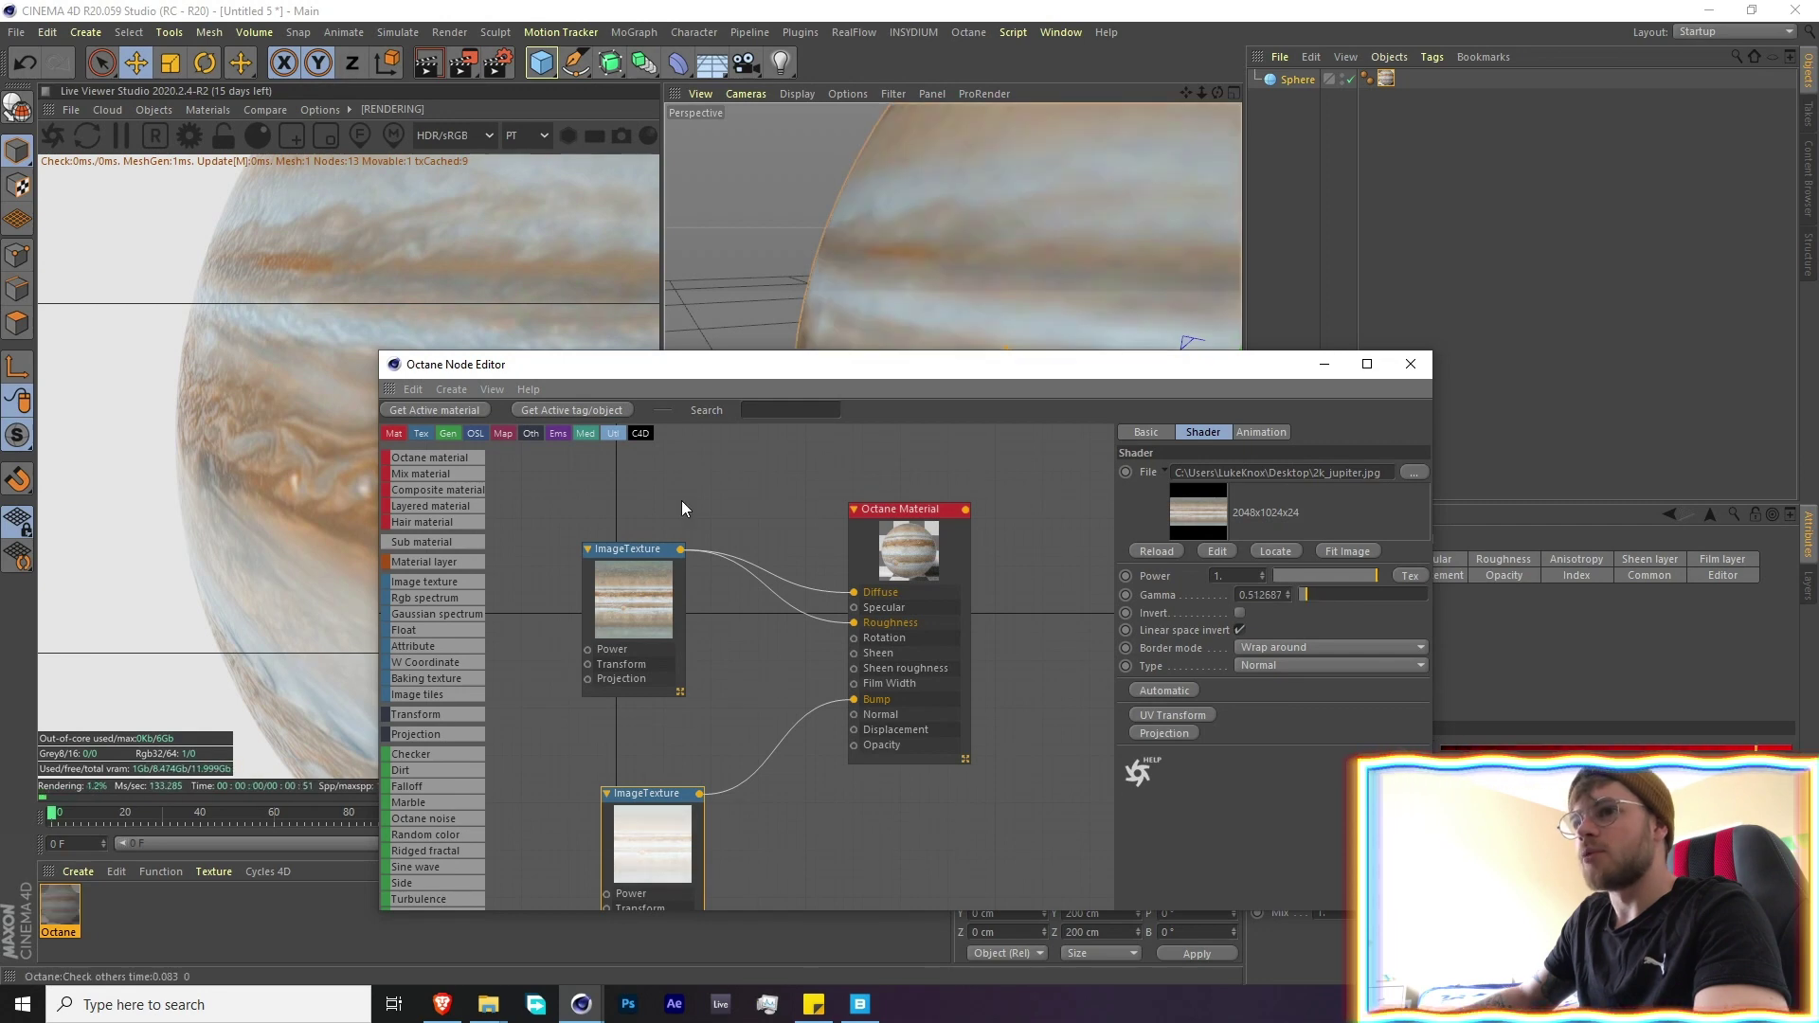
{"action": "left_click", "coordinate": [1411, 364]}
Add a second sphere with a 102 cm radius enclosing the planet
{"action": "scroll", "coordinate": [1010, 352], "scroll_direction": "down", "scroll_amount": 5}
{"action": "middle_click_drag", "start_coordinate": [1082, 355], "coordinate": [988, 401], "text": "alt"}
{"action": "left_click", "coordinate": [542, 63]}
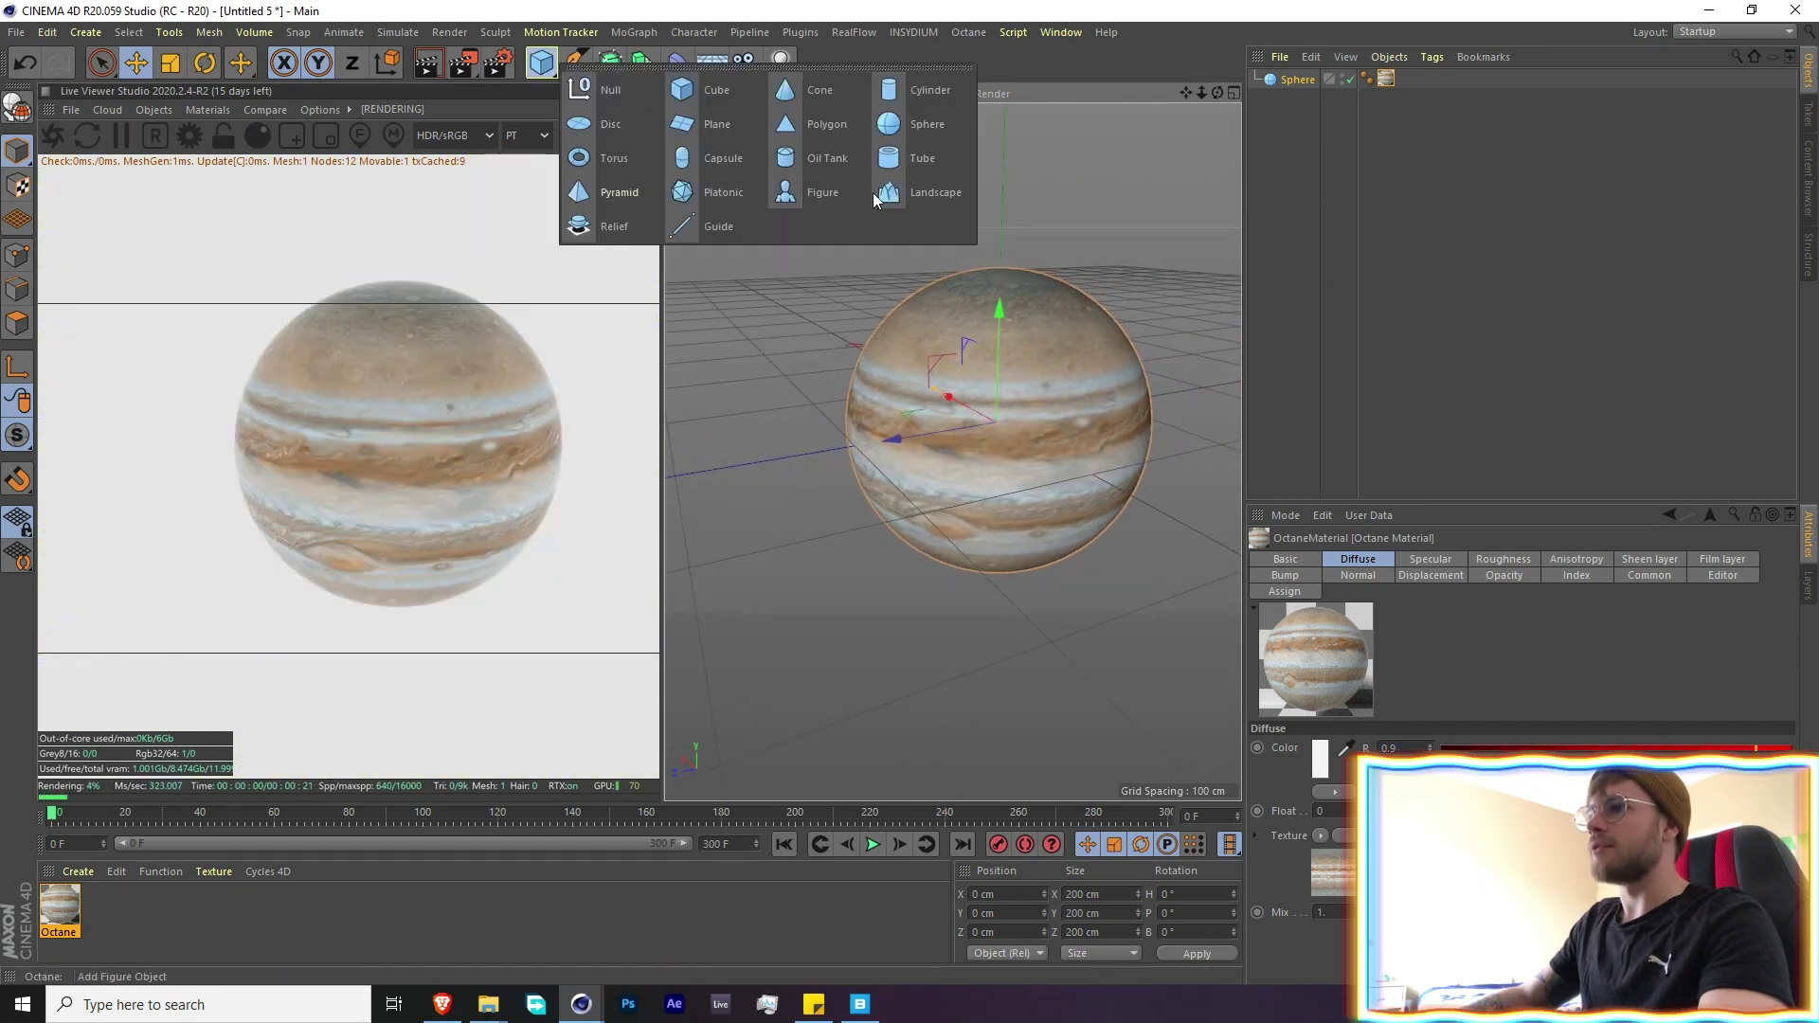
{"action": "left_click", "coordinate": [917, 127]}
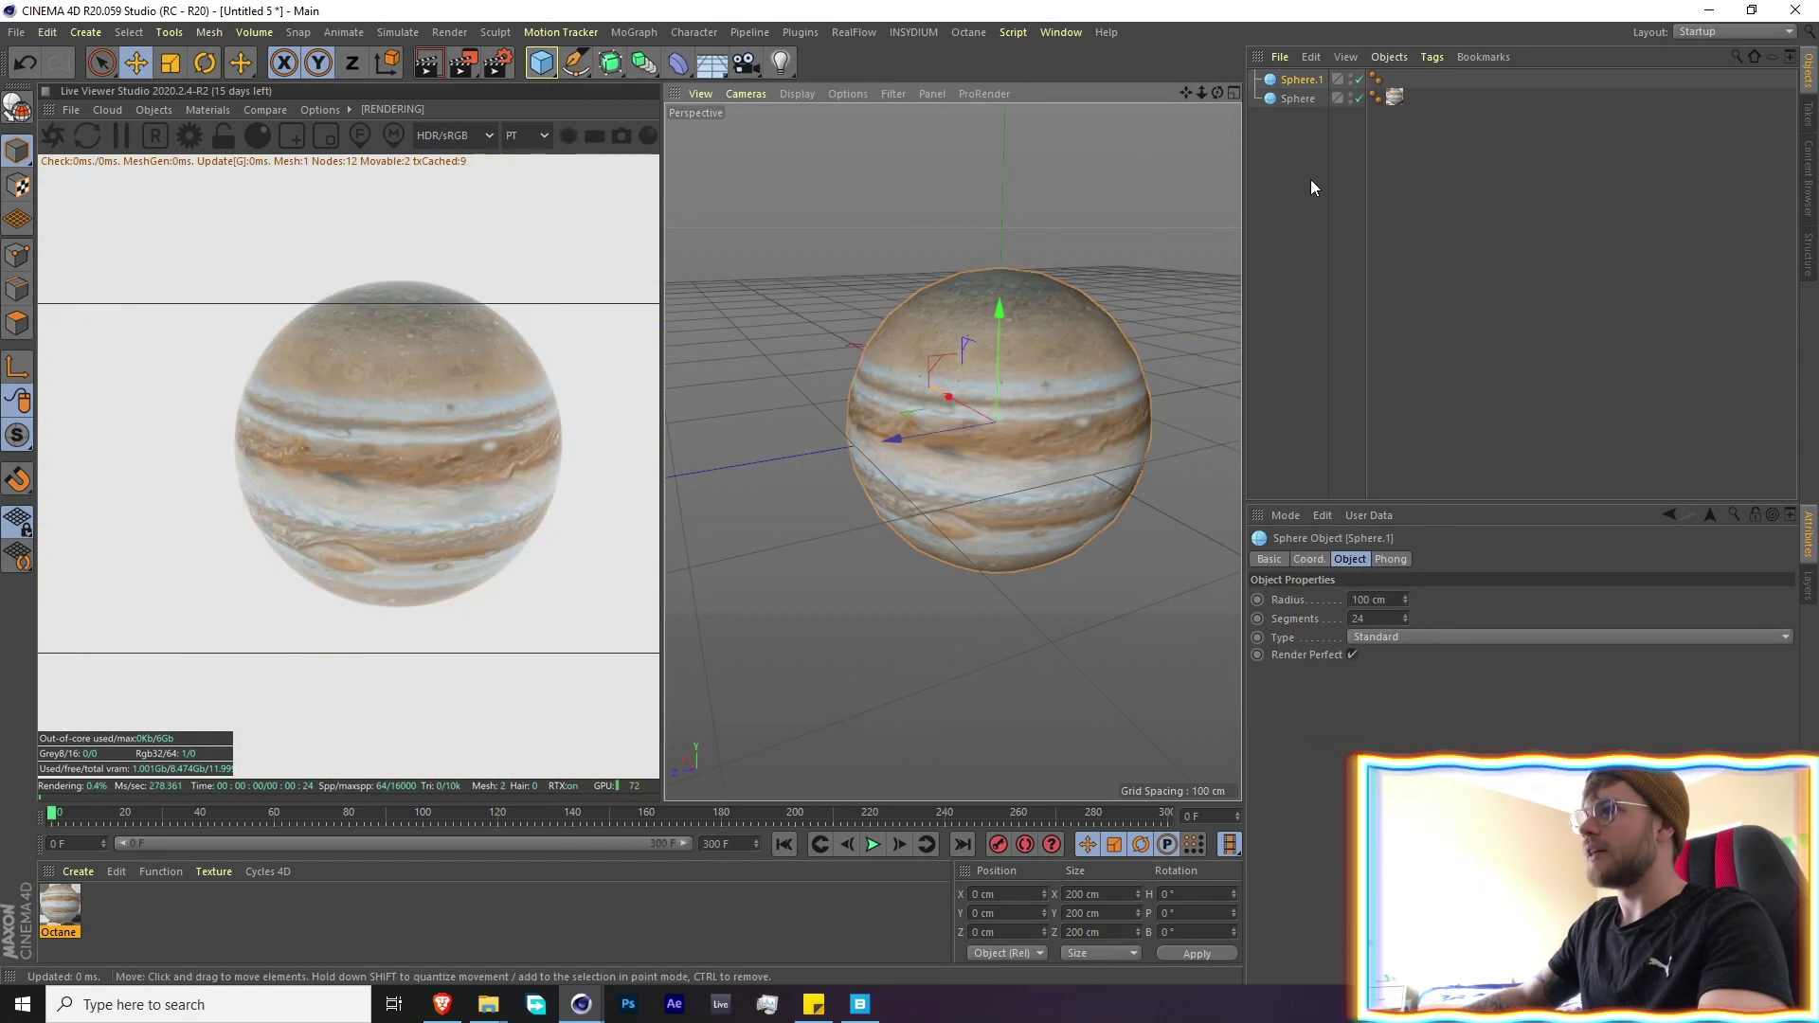
{"action": "left_click", "coordinate": [1408, 595]}
{"action": "left_click", "coordinate": [1408, 595]}
{"action": "left_click_drag", "start_coordinate": [1370, 618], "coordinate": [1291, 614]}
Give Sphere.1 100 segments and a new Octane Material.1, opened in the Node Editor
{"action": "type", "text": "100"}
{"action": "left_click", "coordinate": [78, 871]}
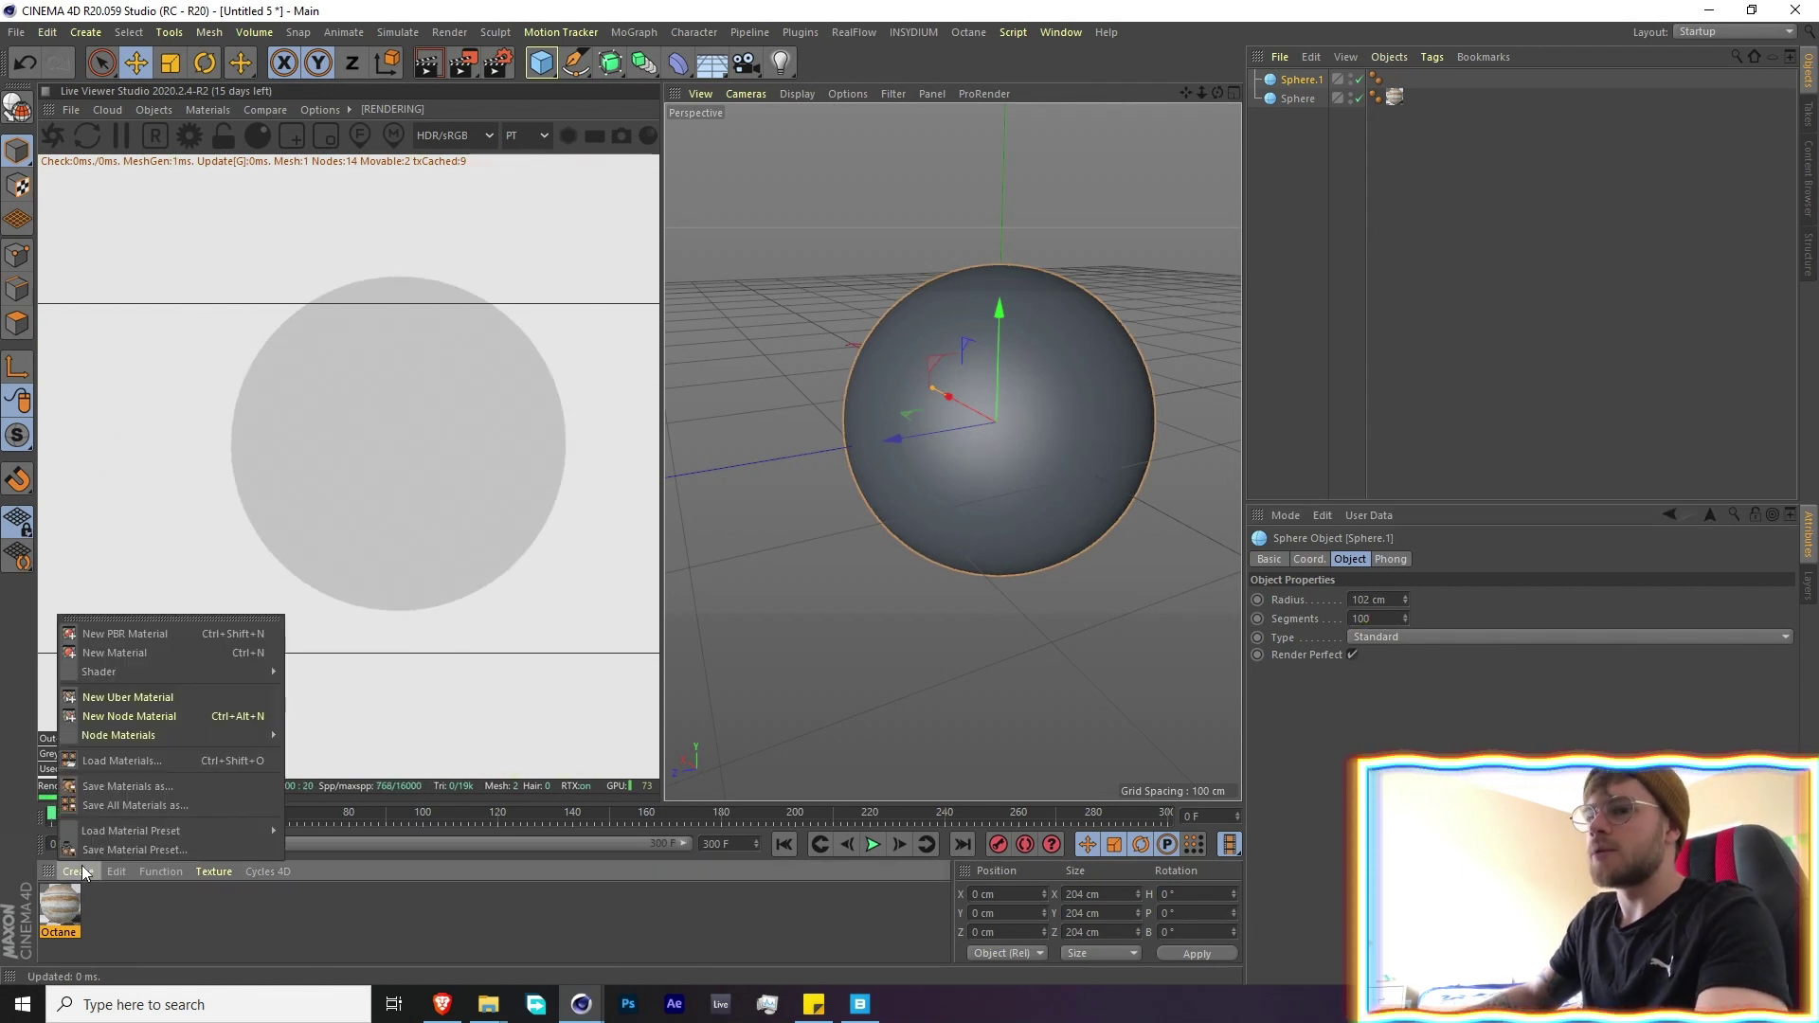
{"action": "mouse_move", "coordinate": [170, 671]}
{"action": "mouse_move", "coordinate": [384, 672]}
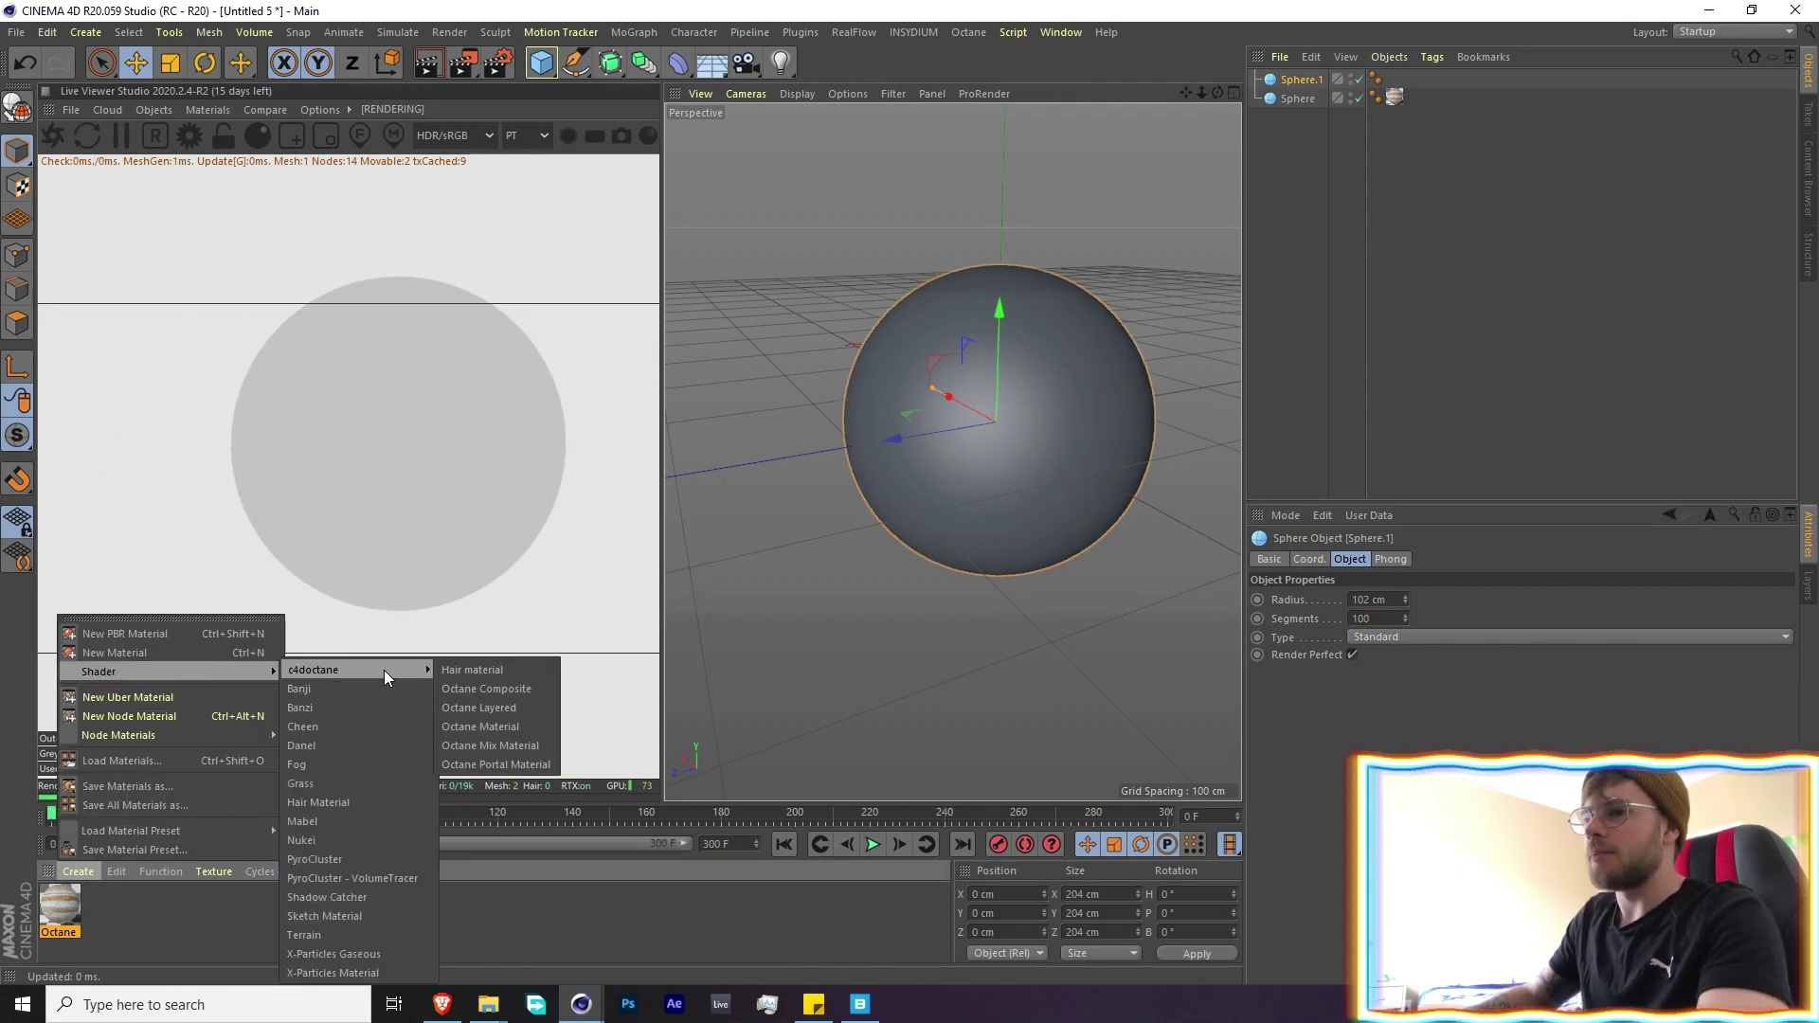
{"action": "left_click", "coordinate": [499, 727]}
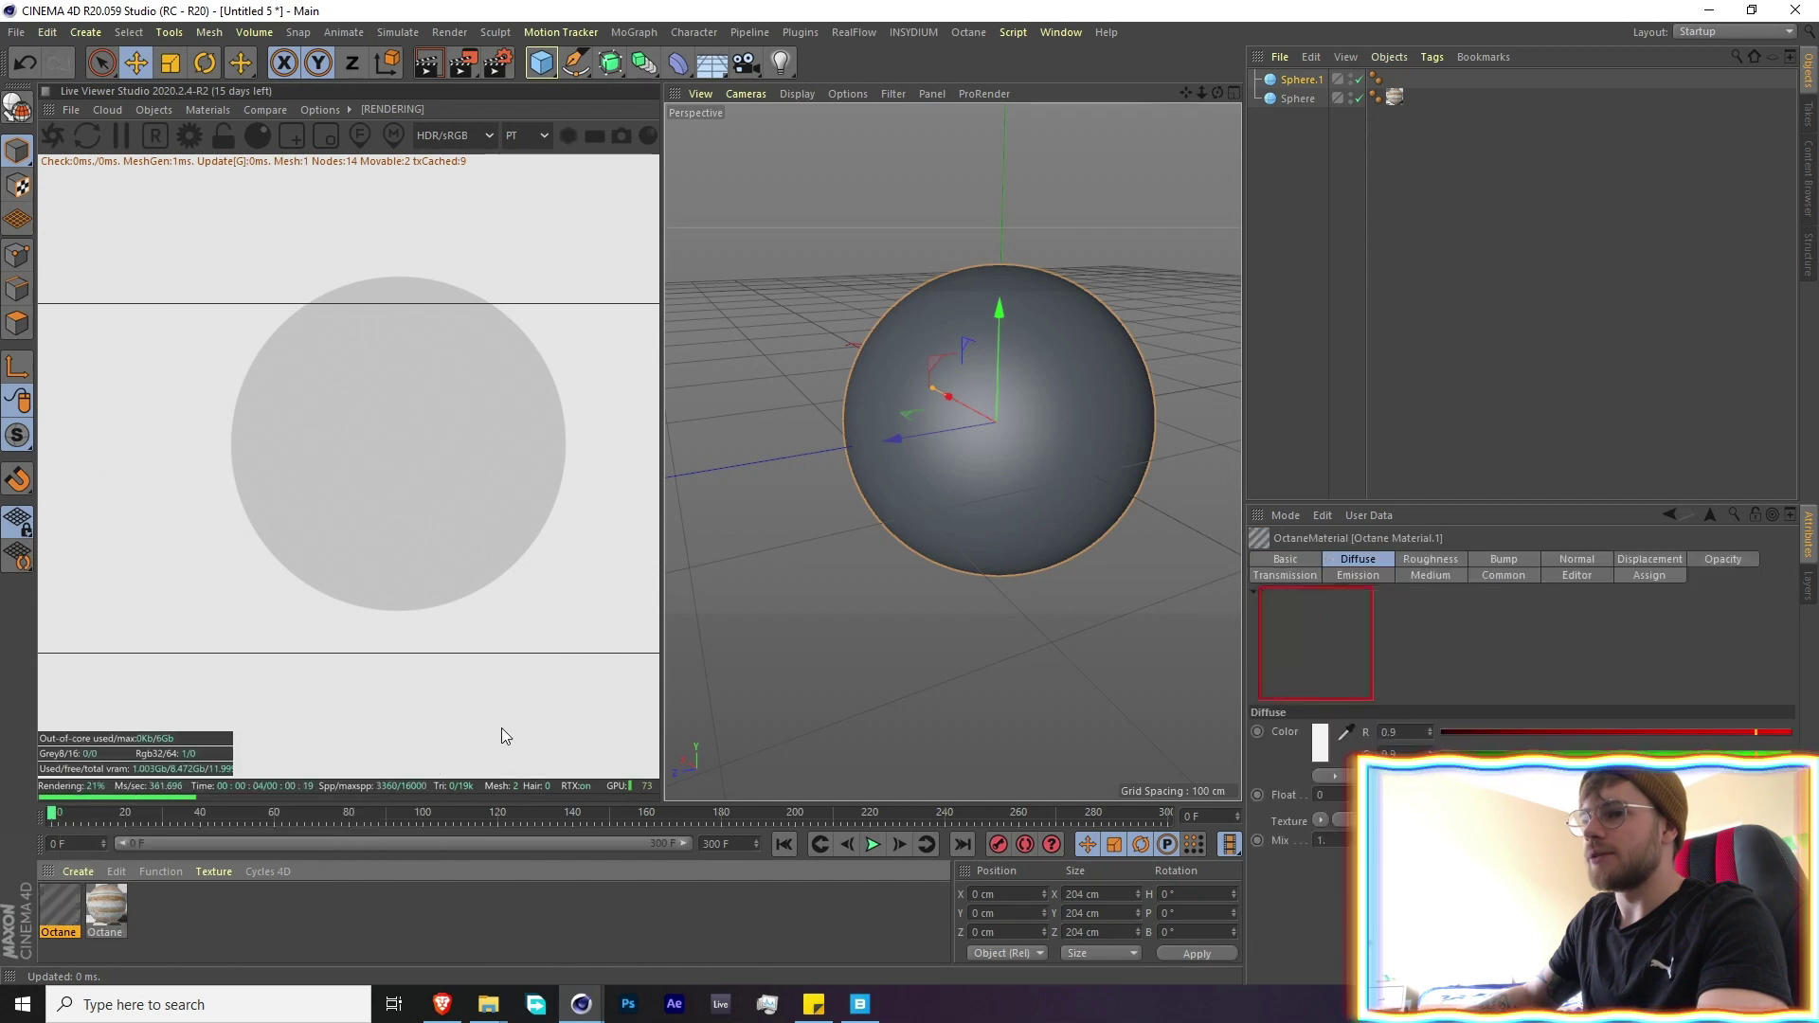
{"action": "left_click_drag", "start_coordinate": [1320, 83], "coordinate": [1321, 81]}
{"action": "double_click", "coordinate": [60, 904]}
{"action": "left_click", "coordinate": [360, 373]}
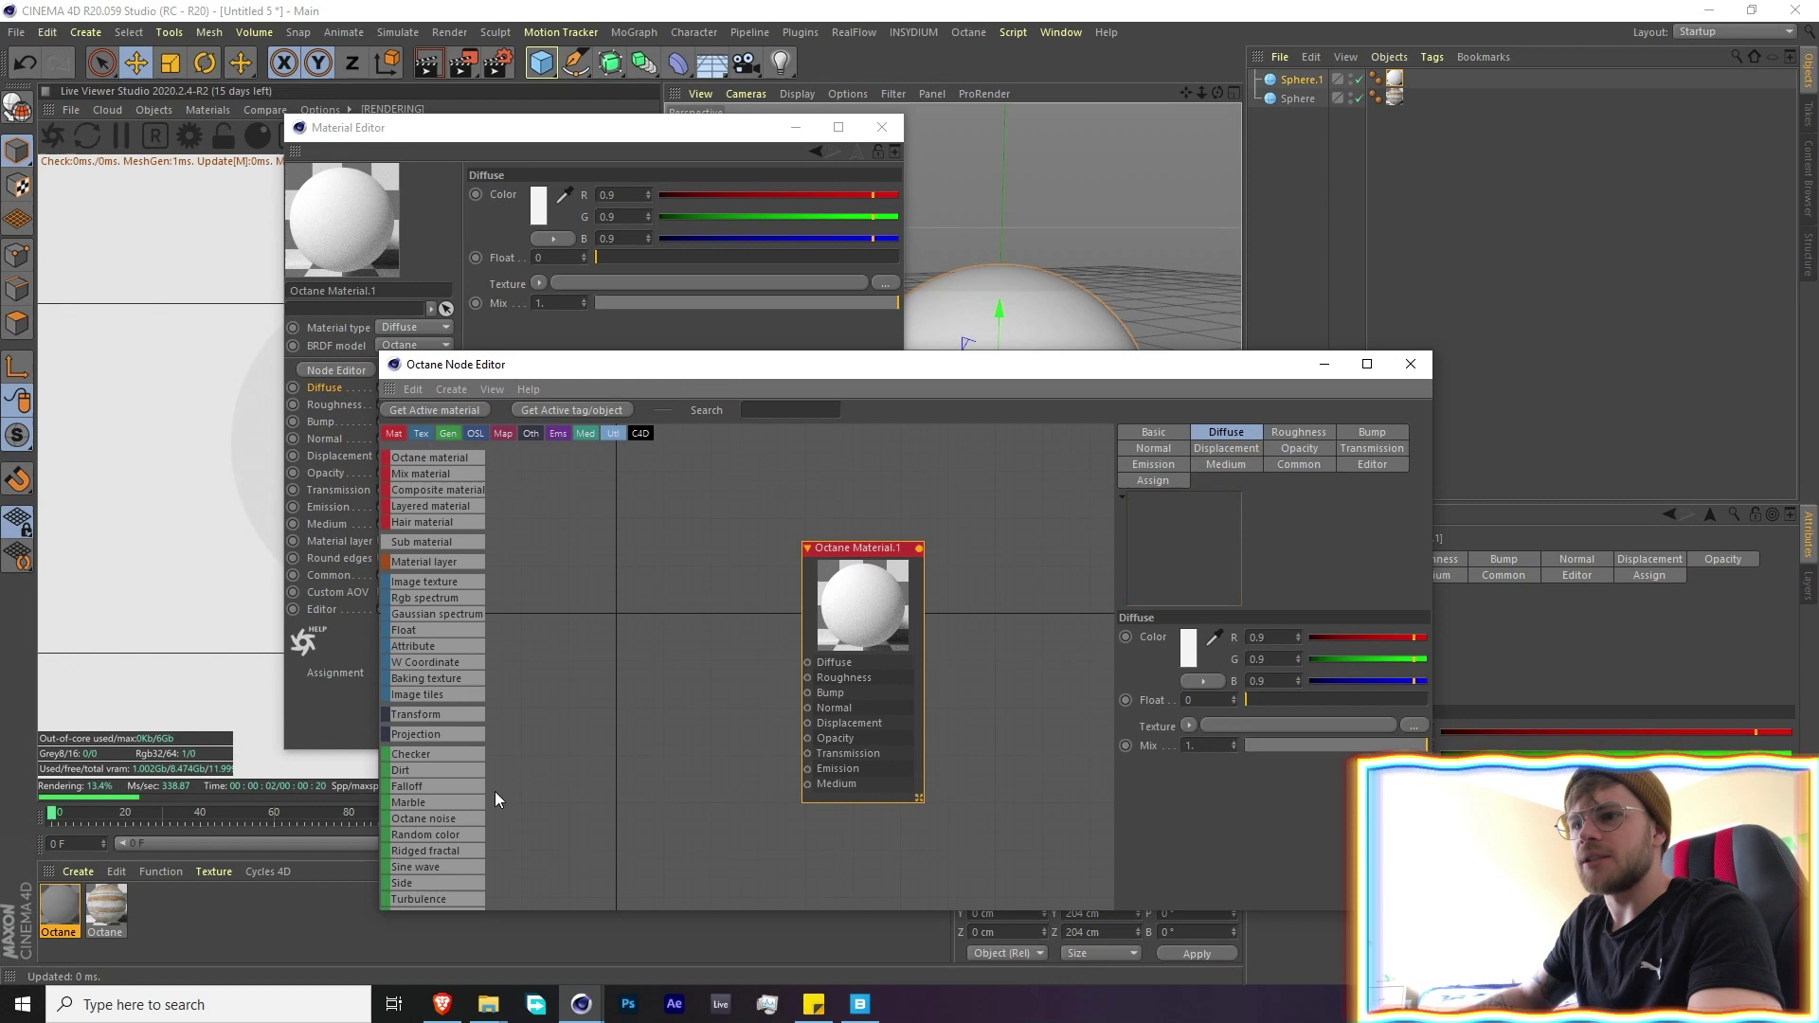
{"action": "scroll", "coordinate": [430, 811], "scroll_direction": "down", "scroll_amount": 3}
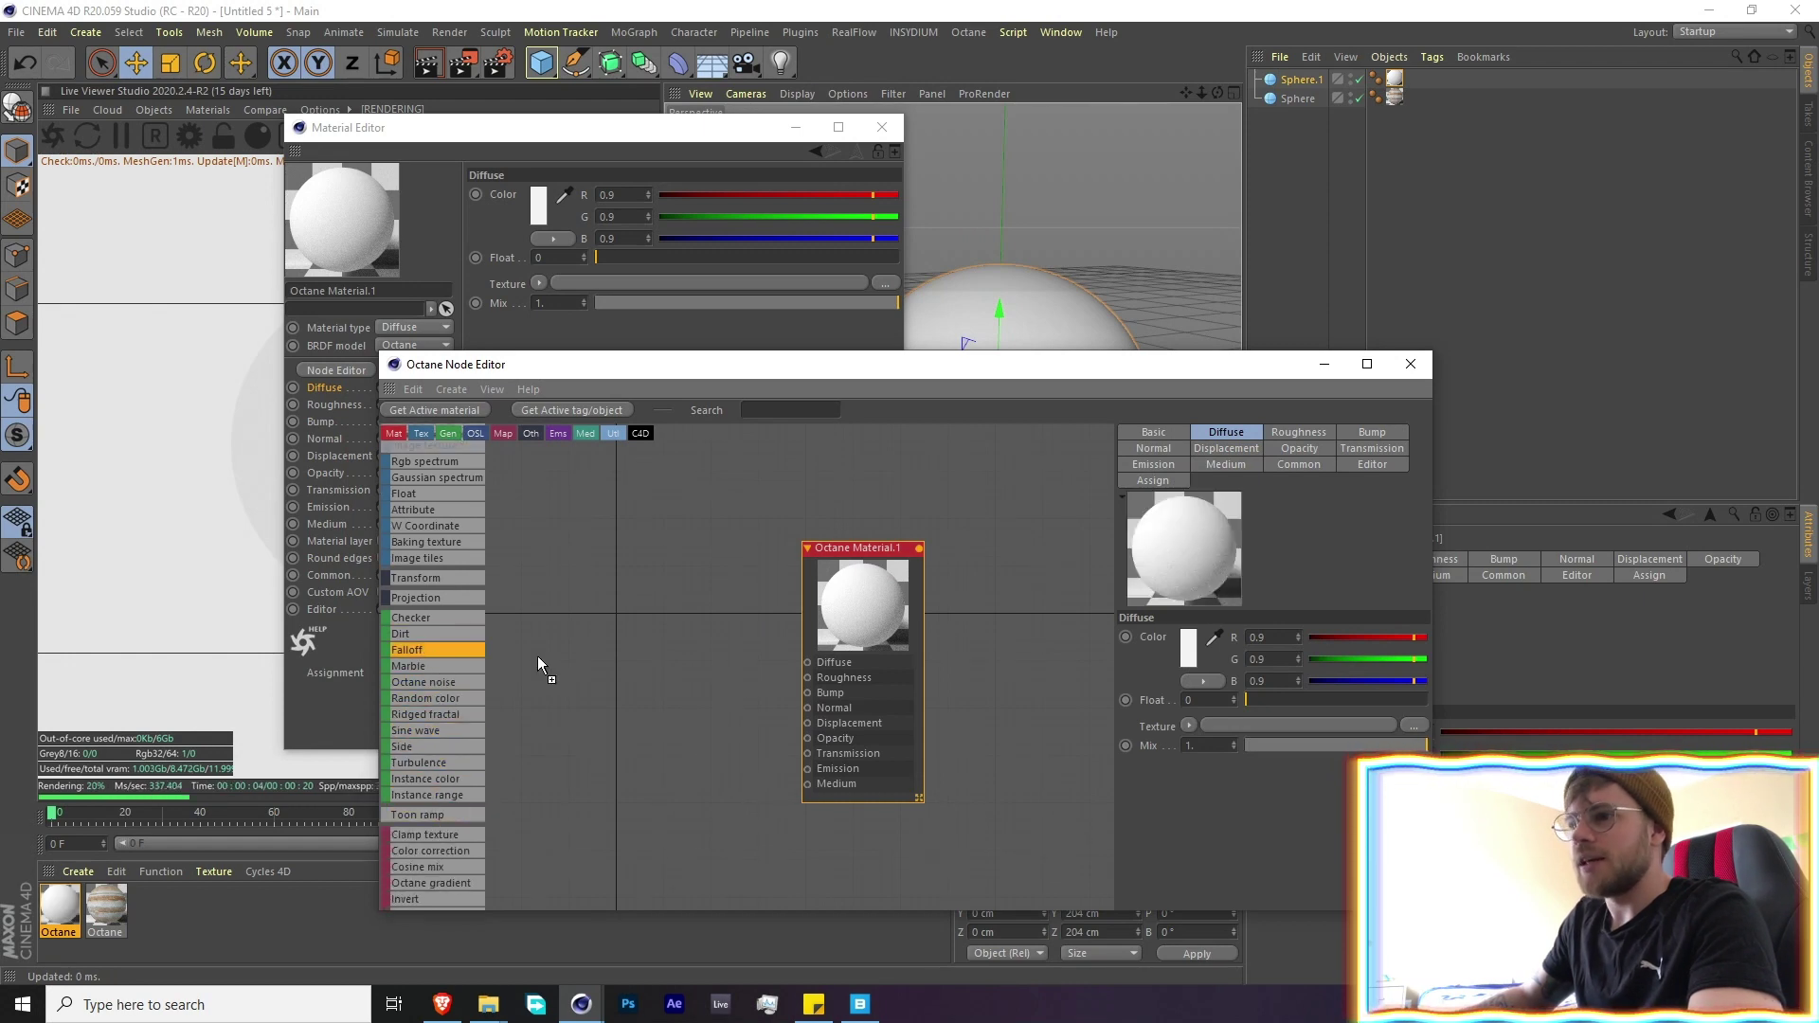
Feed a Falloff map with skew 12.18108 into Material.1's Diffuse and Opacity
{"action": "left_click_drag", "start_coordinate": [537, 656], "coordinate": [538, 661]}
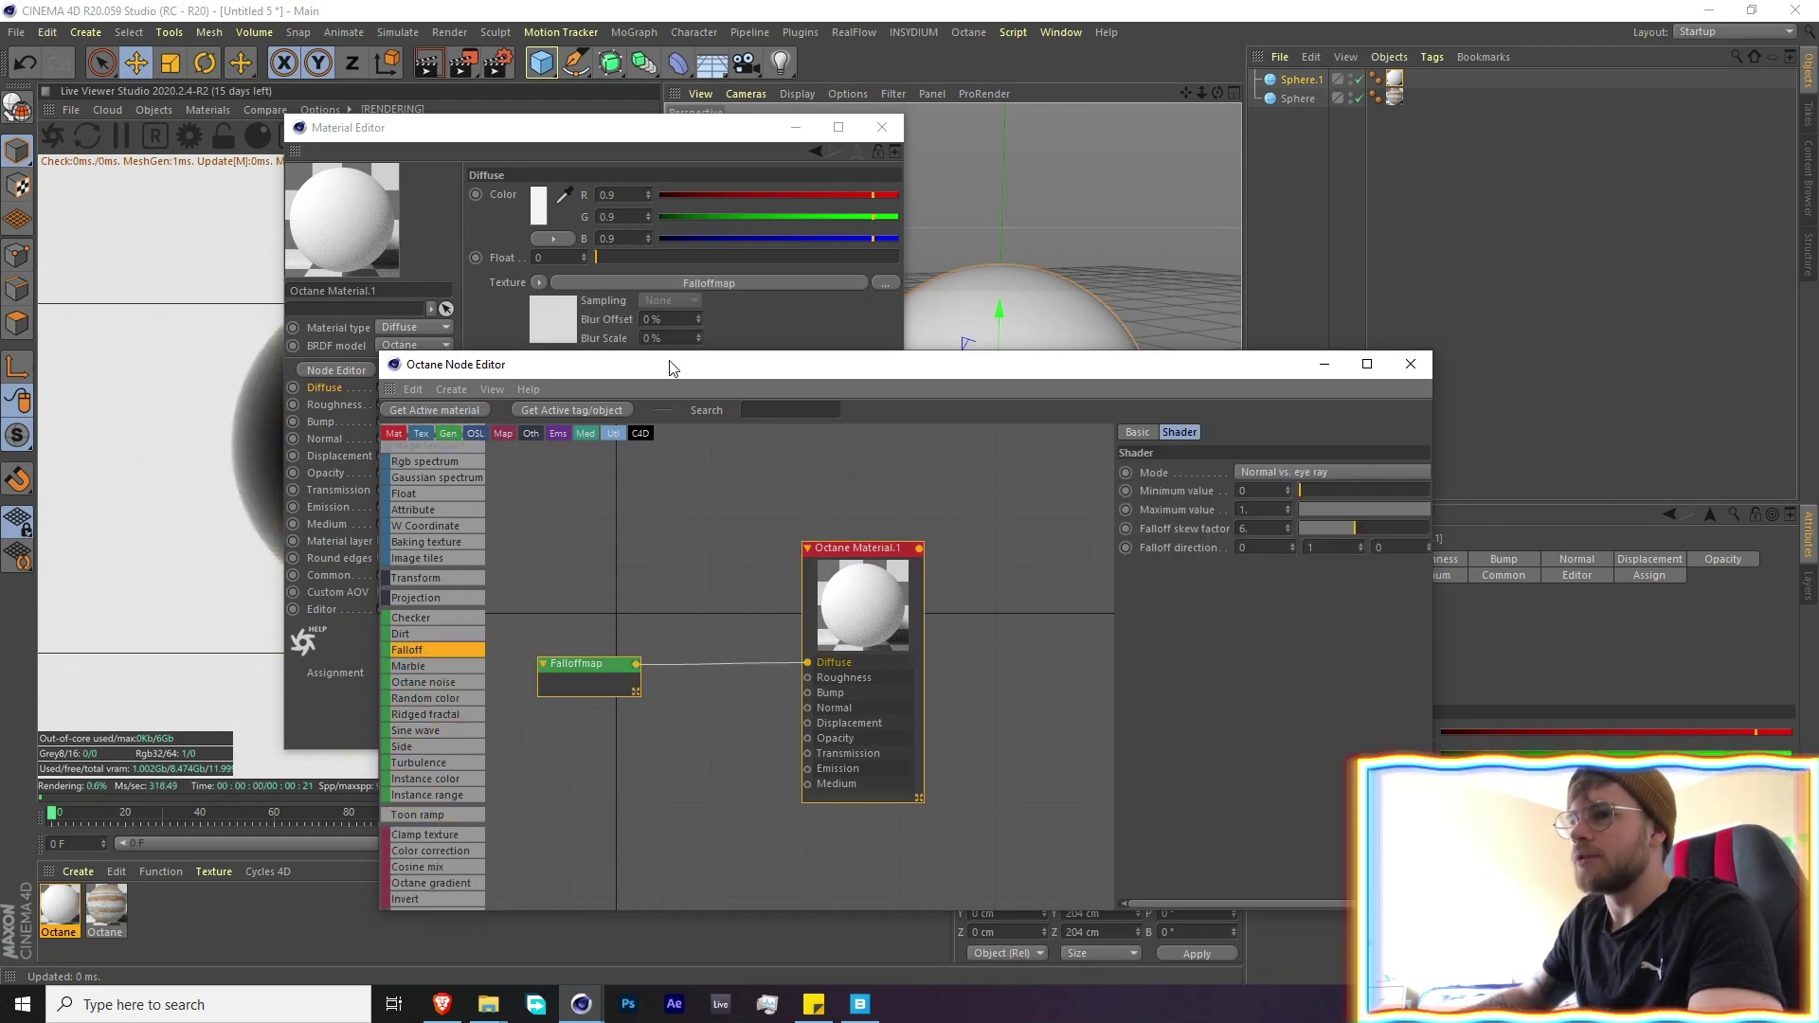
{"action": "left_click", "coordinate": [882, 127]}
{"action": "left_click_drag", "start_coordinate": [703, 370], "coordinate": [950, 317]}
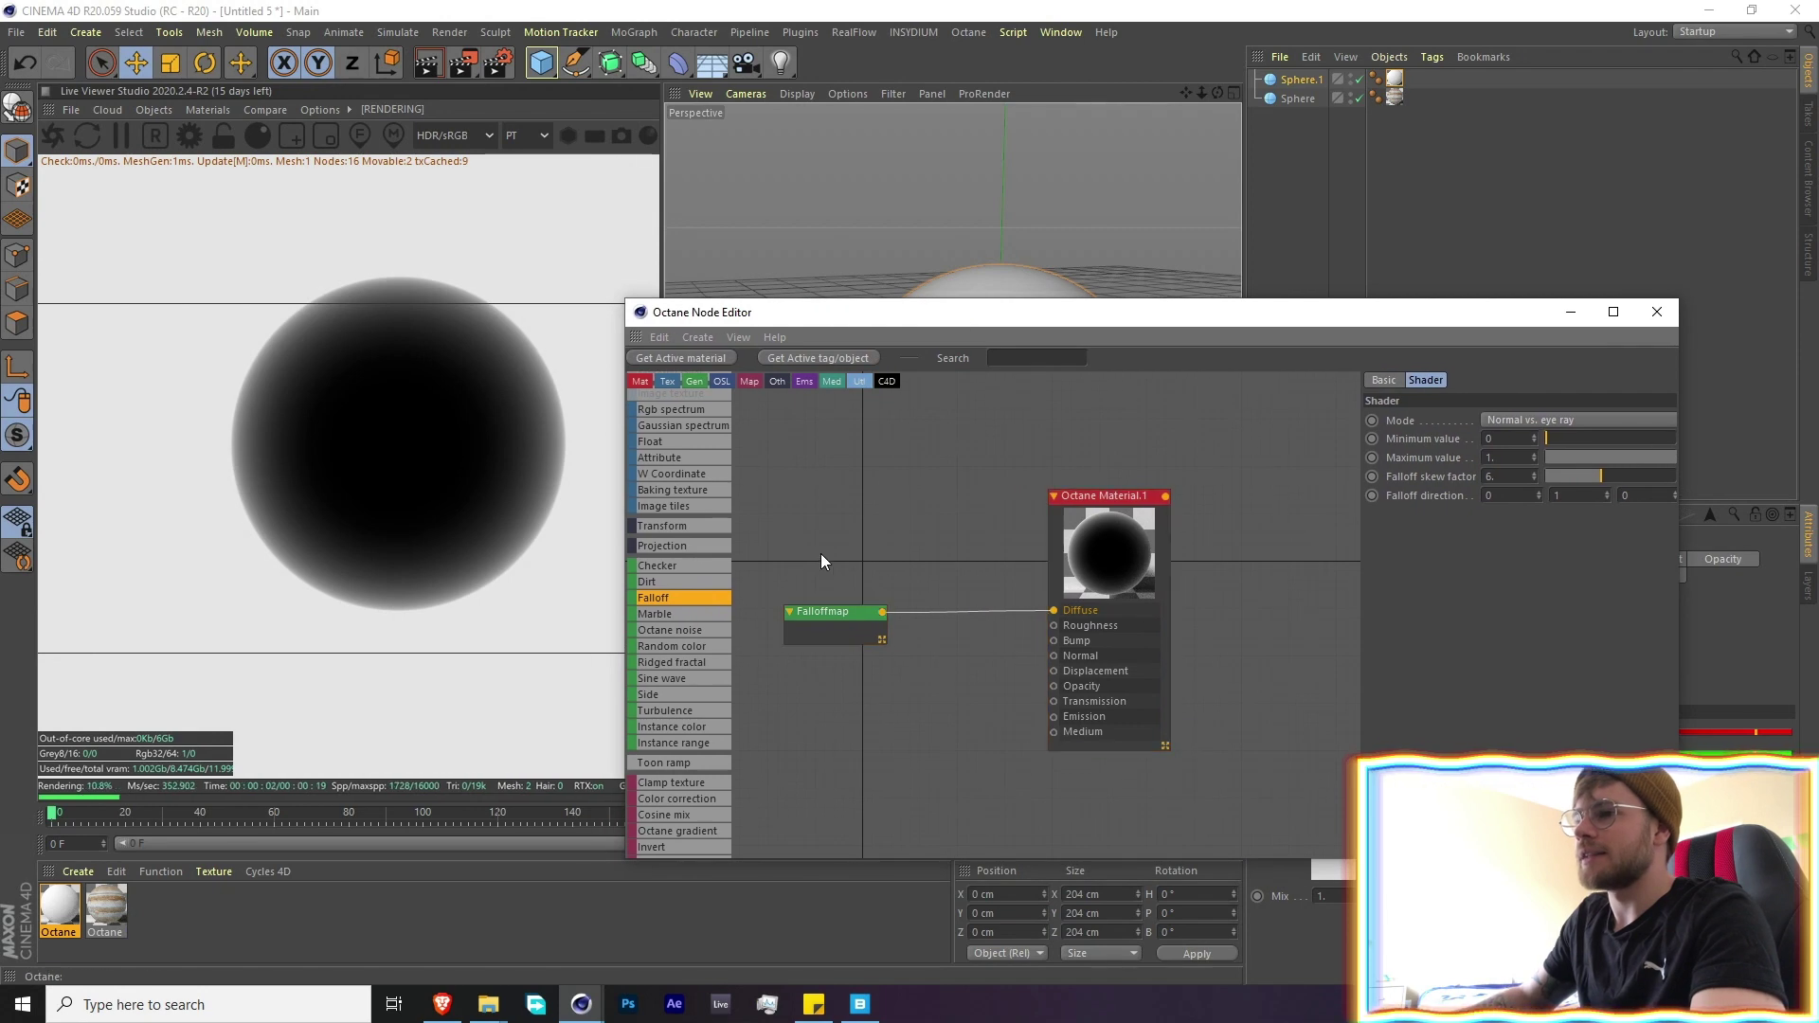
{"action": "left_click_drag", "start_coordinate": [1611, 481], "coordinate": [1568, 475]}
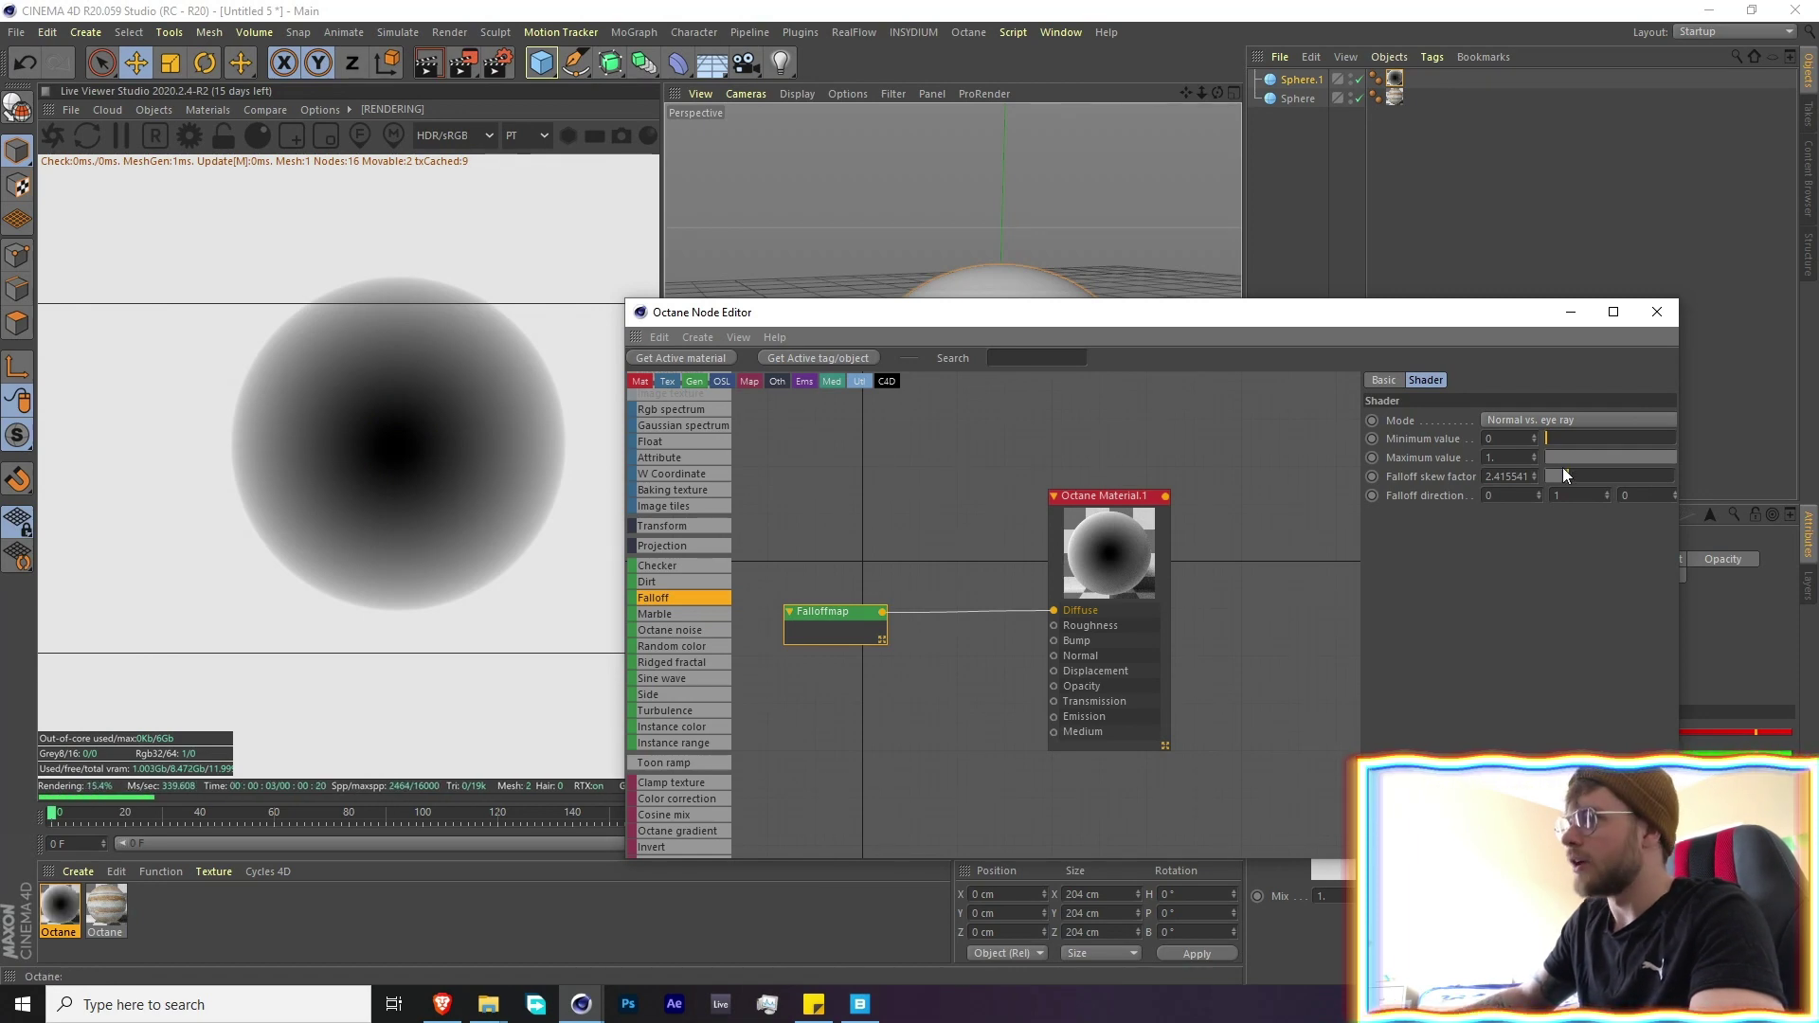
{"action": "mouse_move", "coordinate": [1624, 480]}
{"action": "left_mouse_down"}
{"action": "mouse_move", "coordinate": [1572, 480]}
{"action": "mouse_move", "coordinate": [1658, 474]}
{"action": "left_mouse_up"}
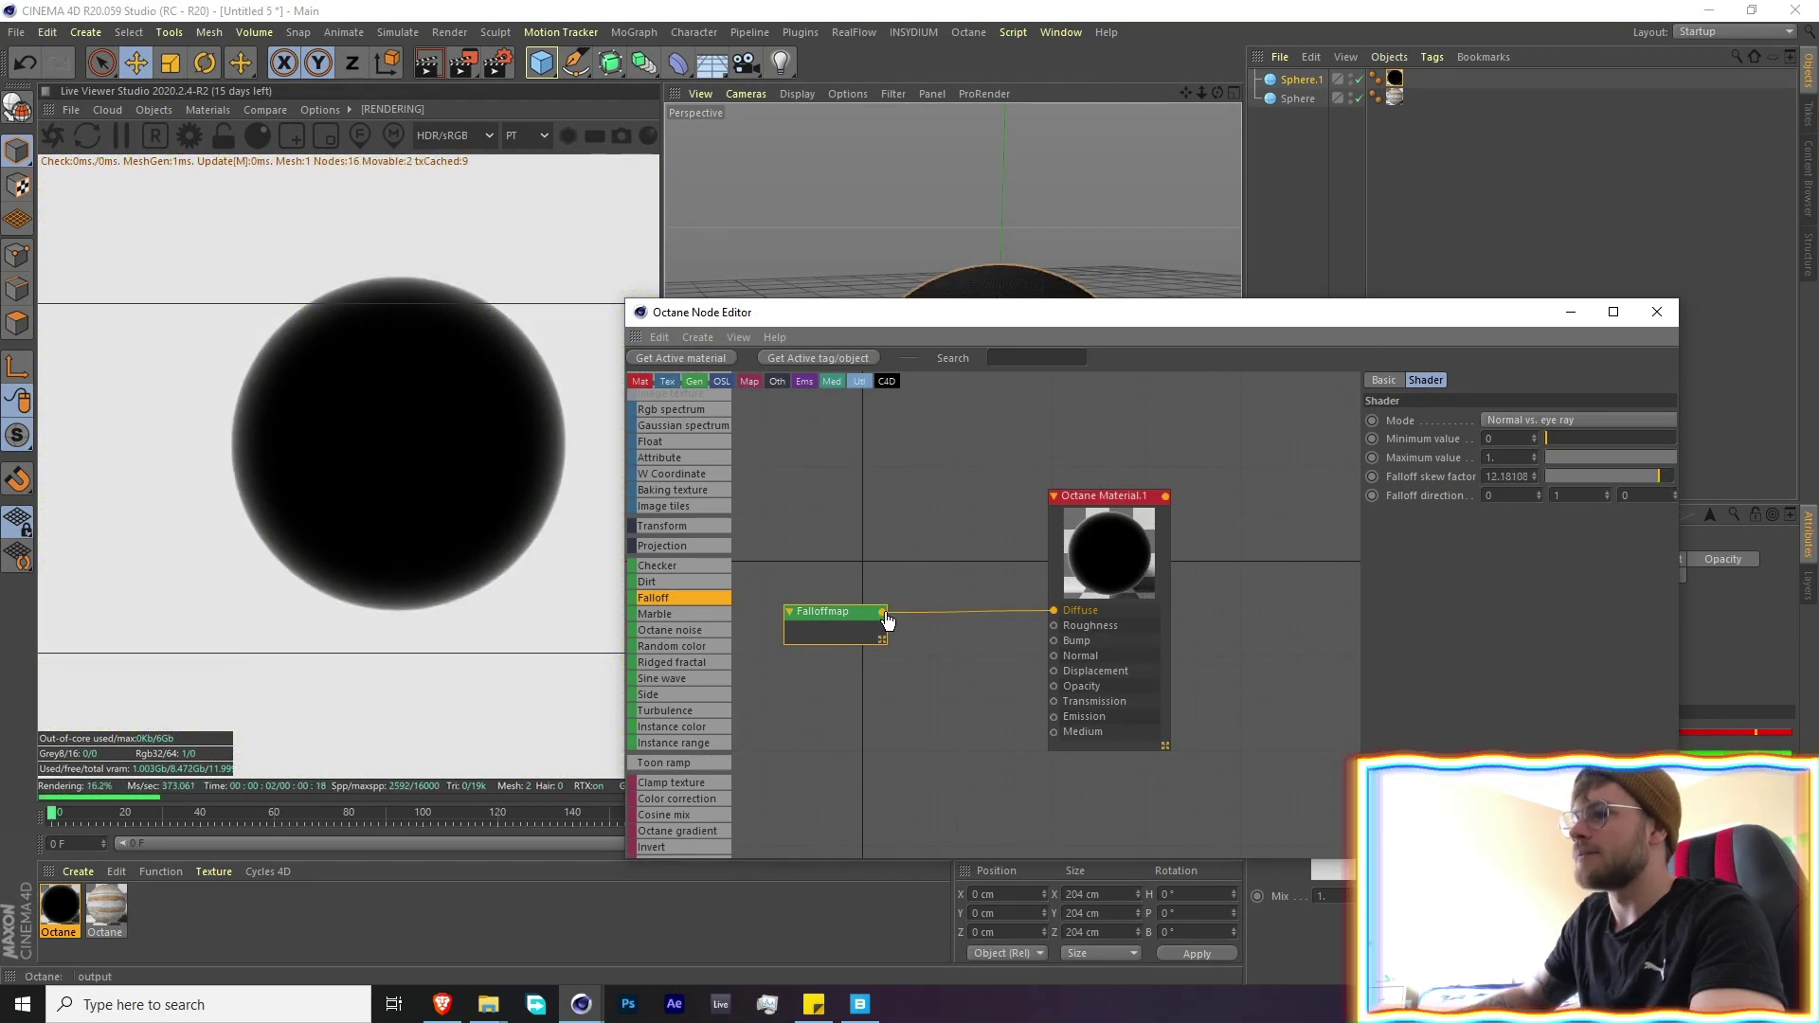
{"action": "left_click_drag", "start_coordinate": [1066, 692], "coordinate": [1056, 687]}
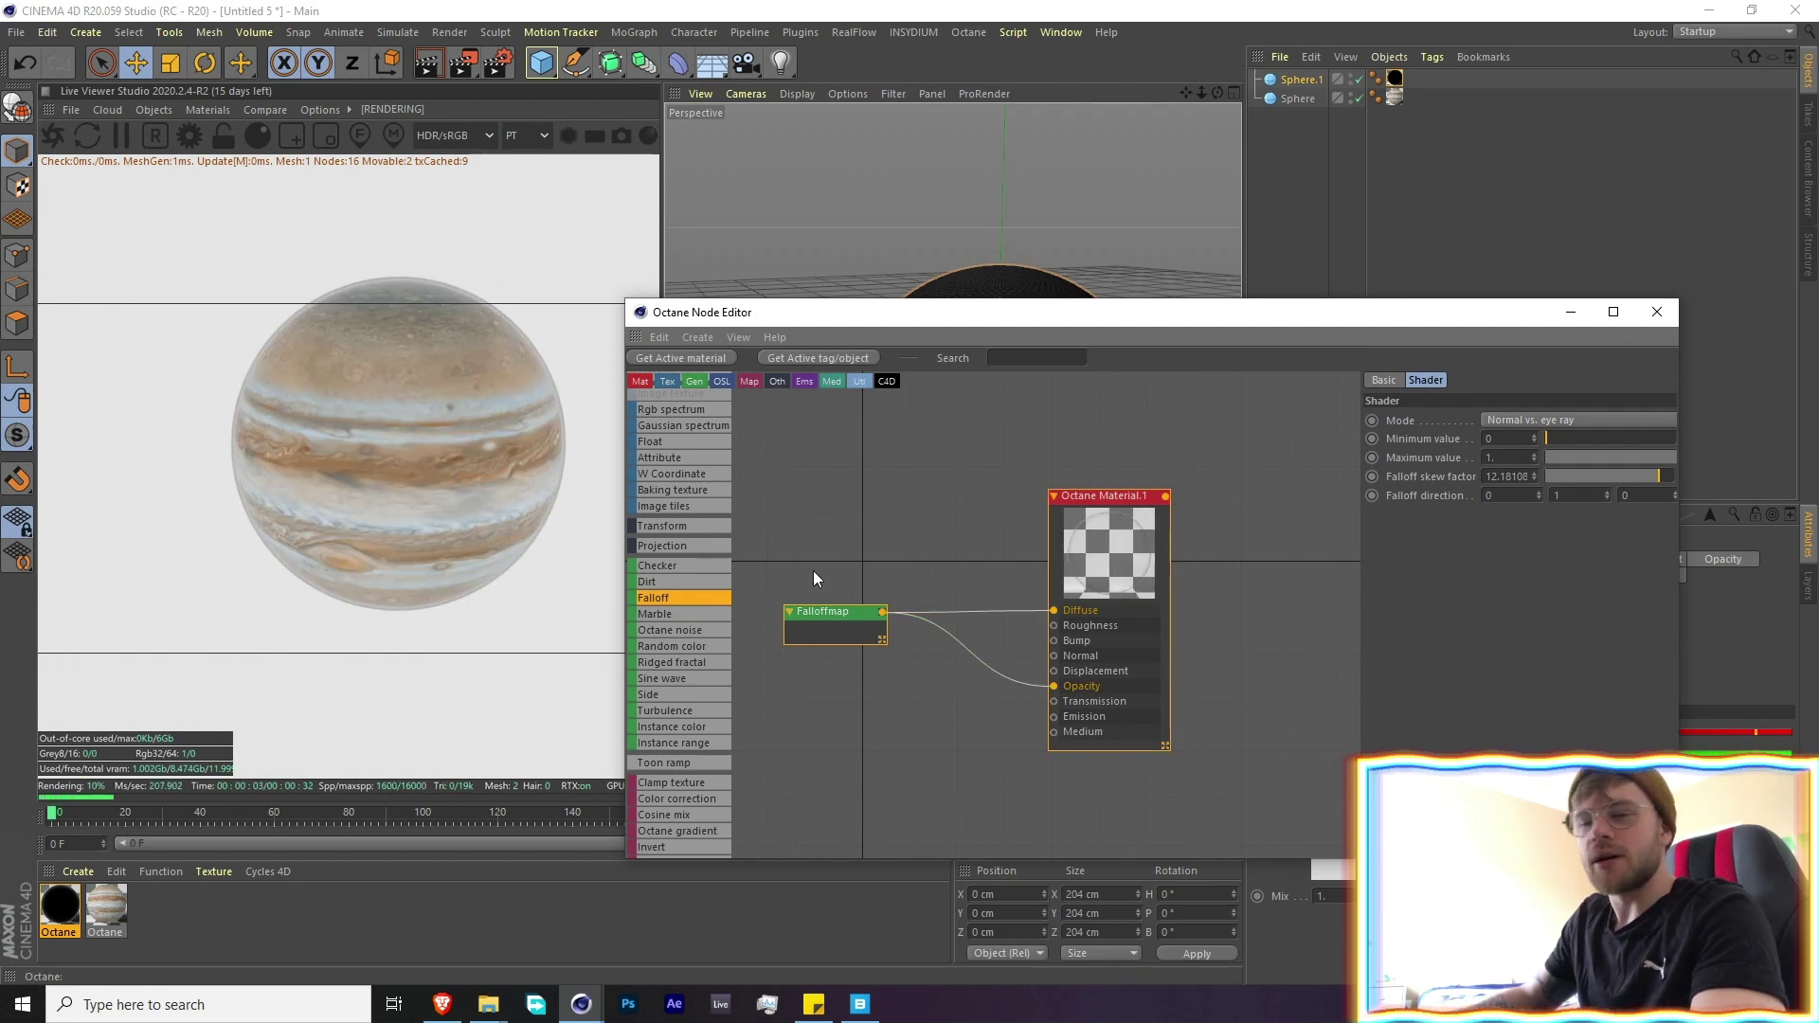
Add Falloff-textured Blackbody emission with surface brightness, temperature about 2916 and power about 0.76
{"action": "left_click", "coordinate": [1142, 520]}
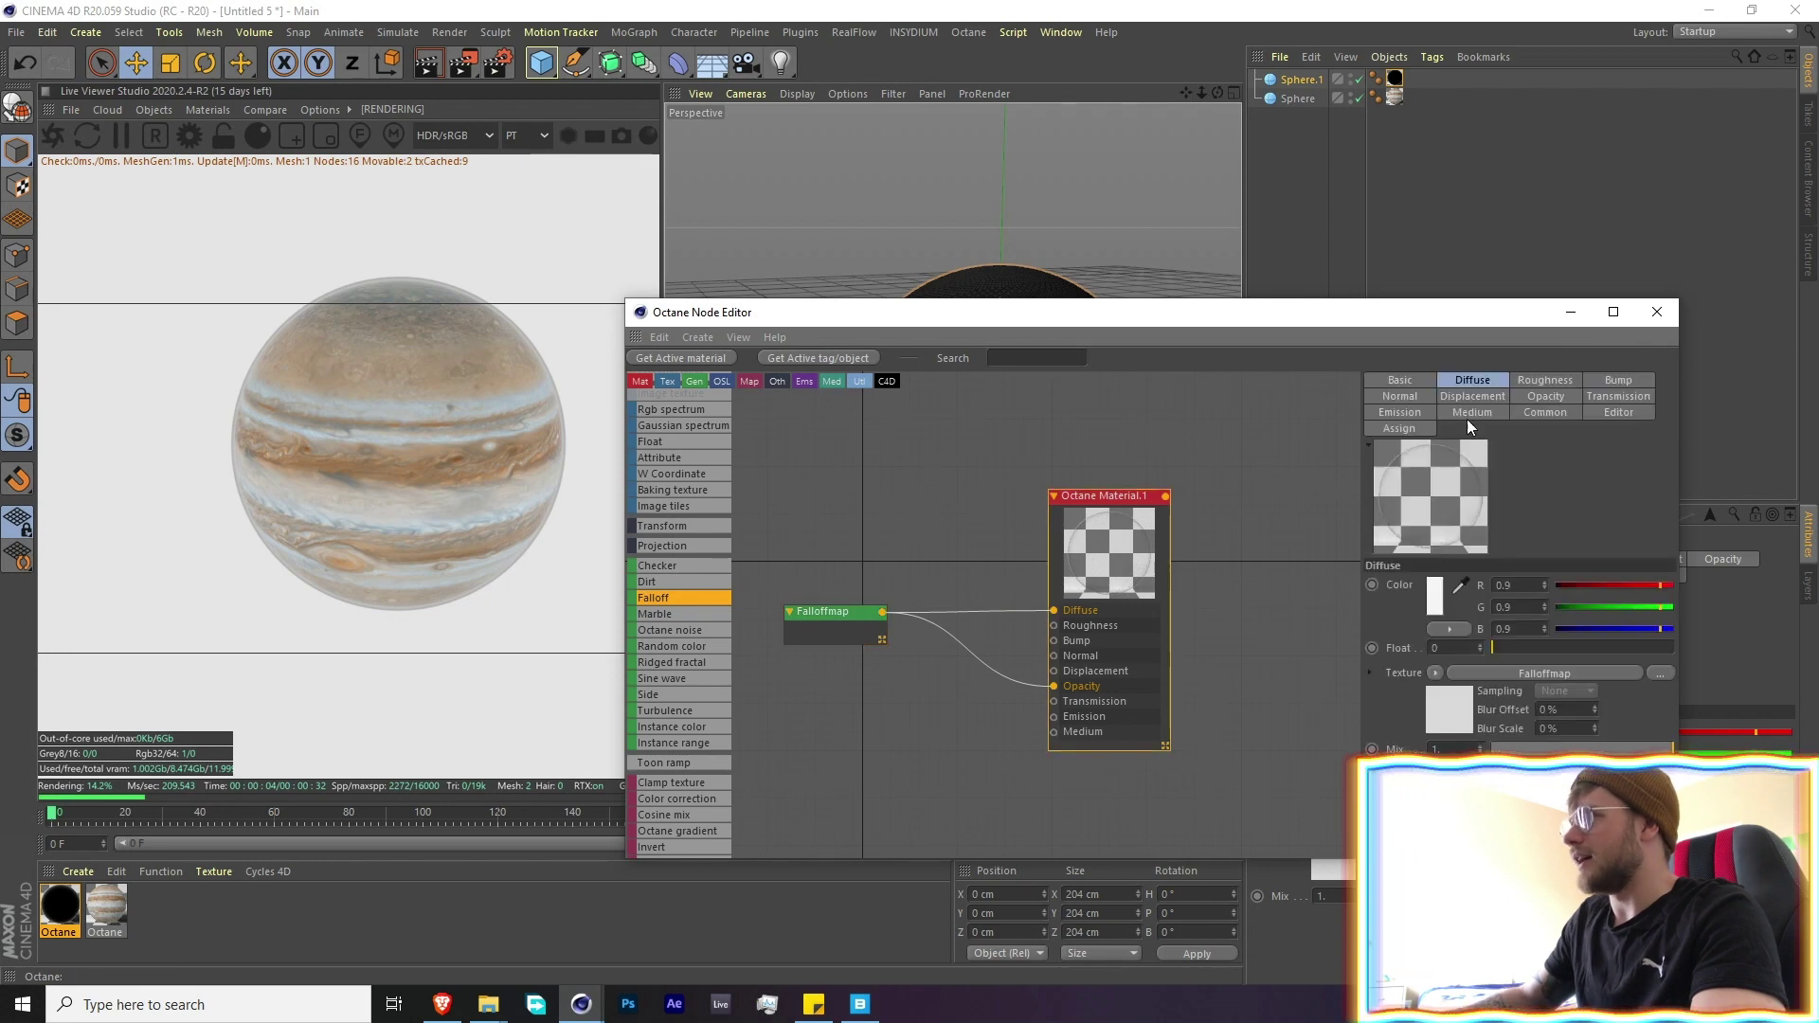
{"action": "left_click", "coordinate": [1400, 412]}
{"action": "left_click", "coordinate": [1432, 586]}
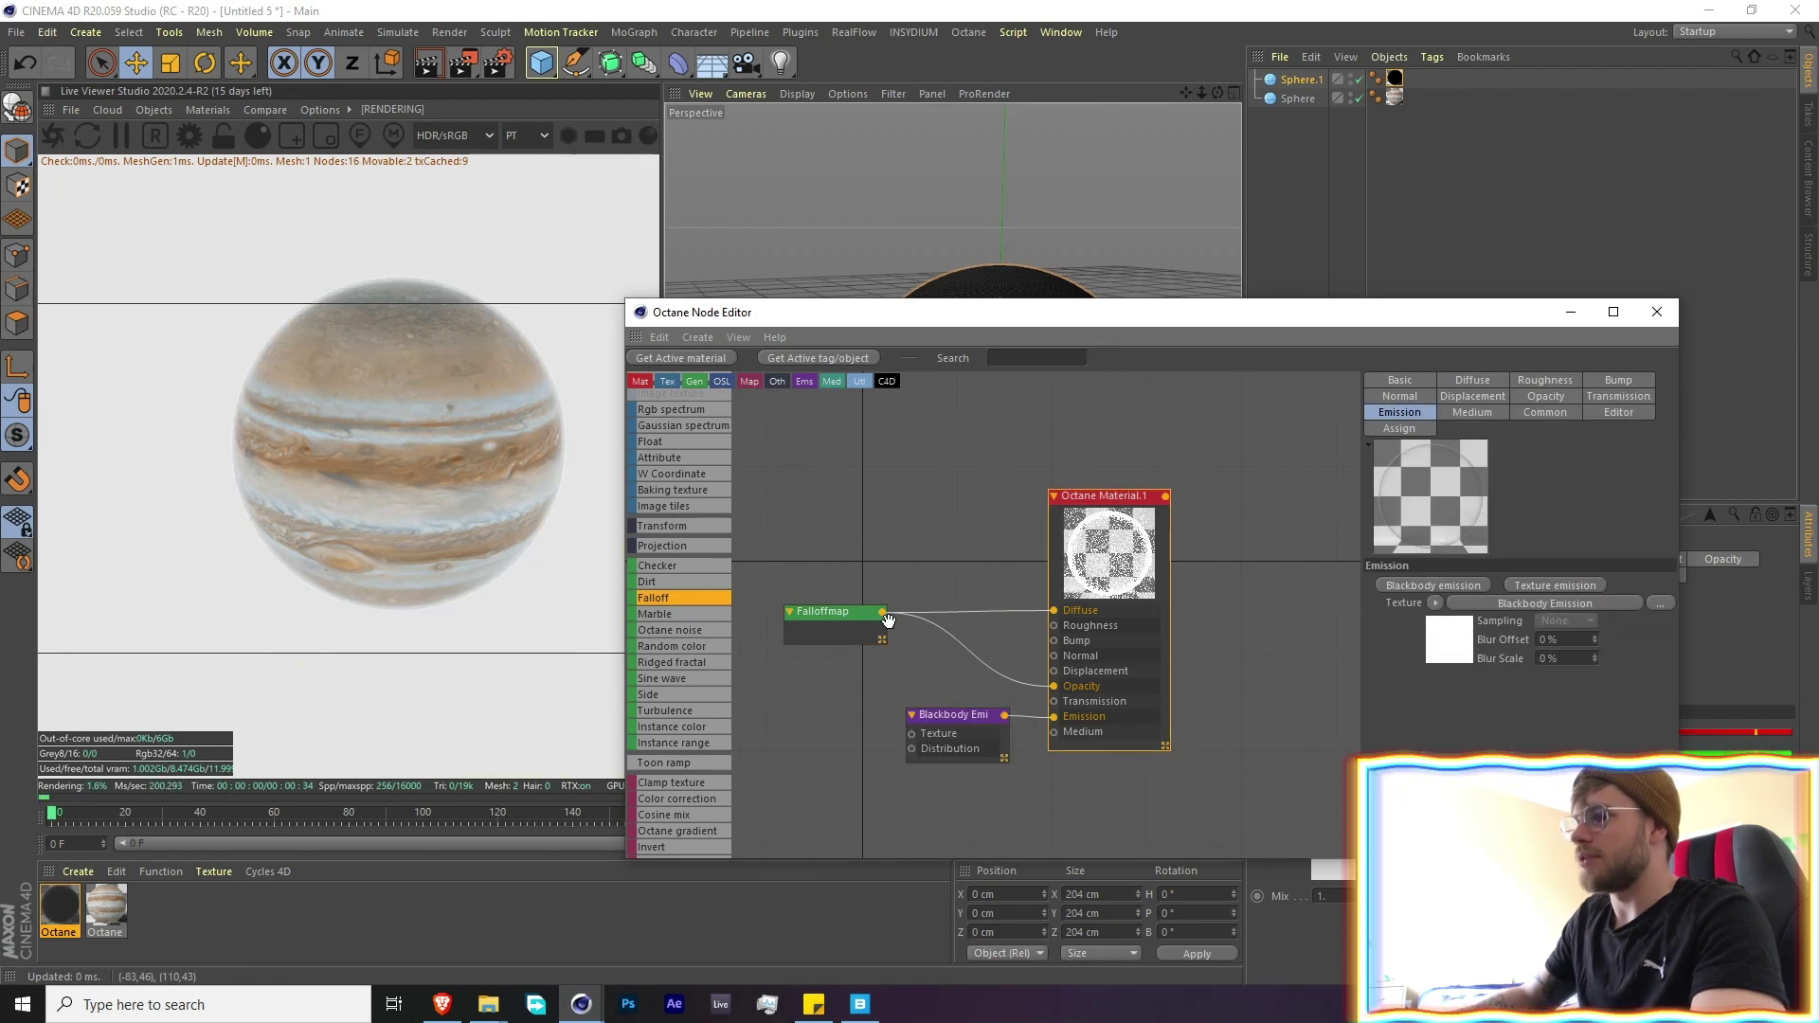
{"action": "left_click_drag", "start_coordinate": [882, 612], "coordinate": [954, 740]}
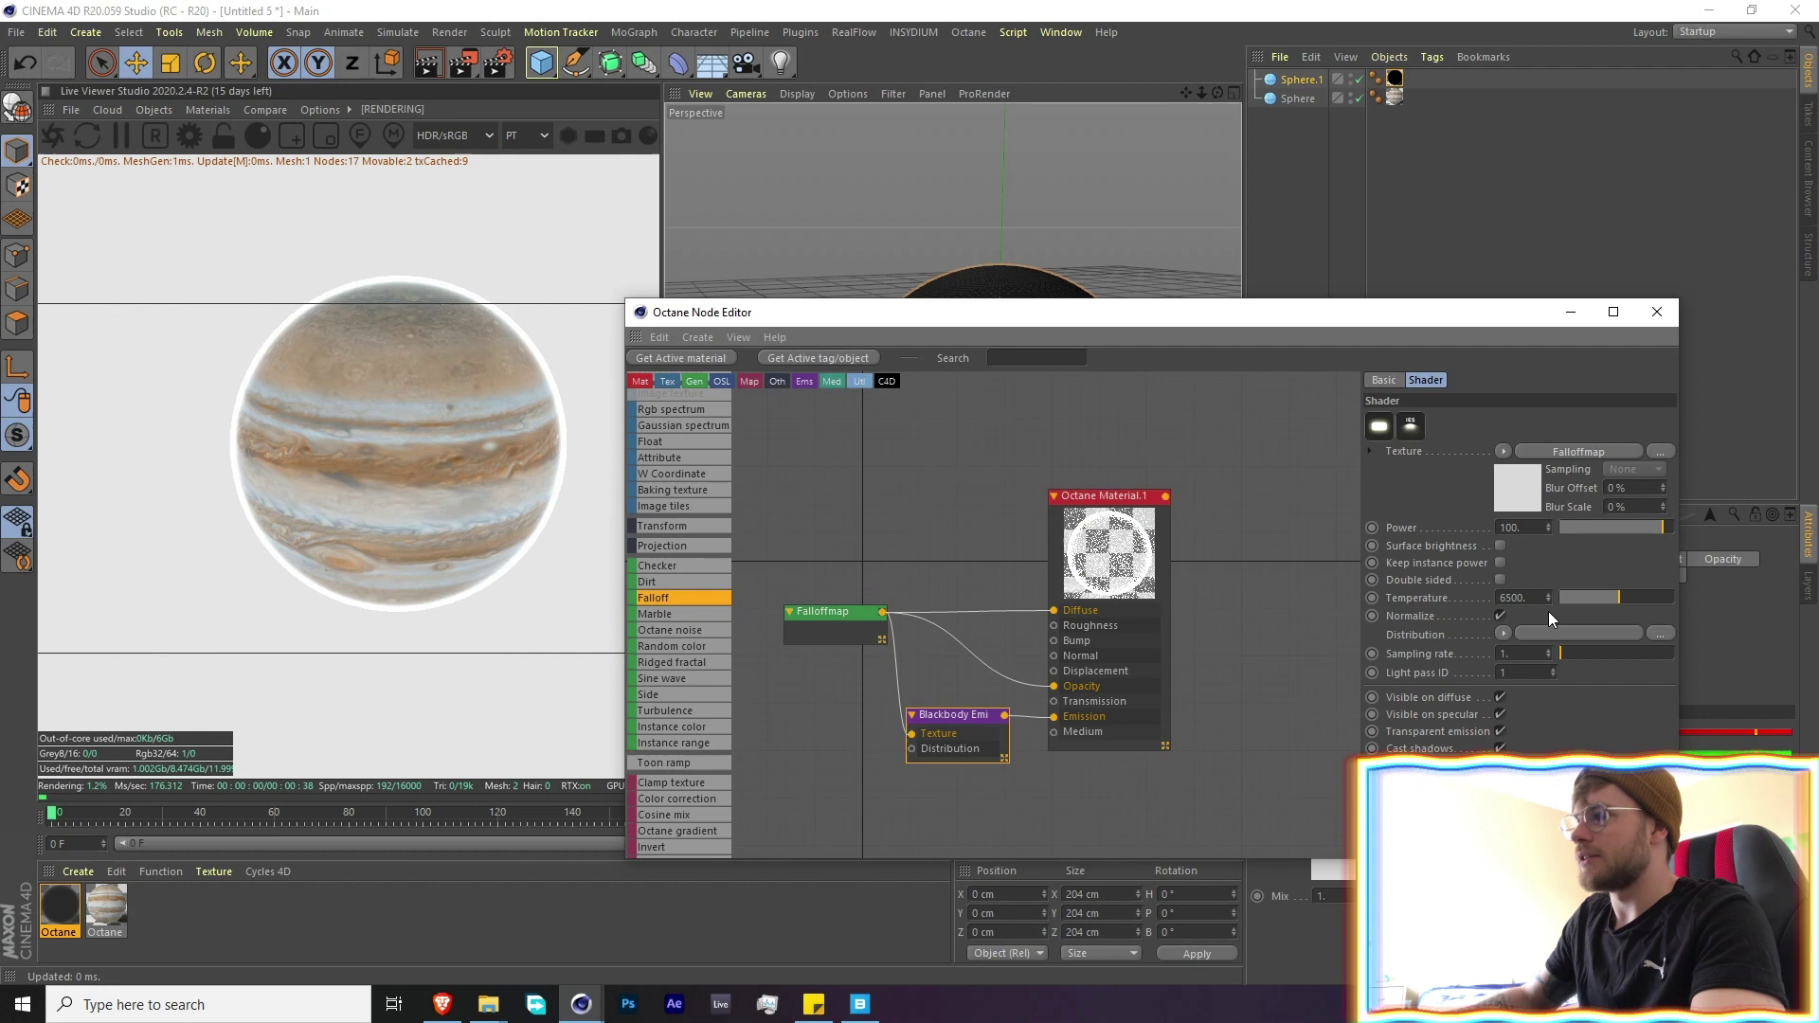
{"action": "left_click", "coordinate": [1500, 546]}
{"action": "left_click_drag", "start_coordinate": [1641, 527], "coordinate": [1630, 527]}
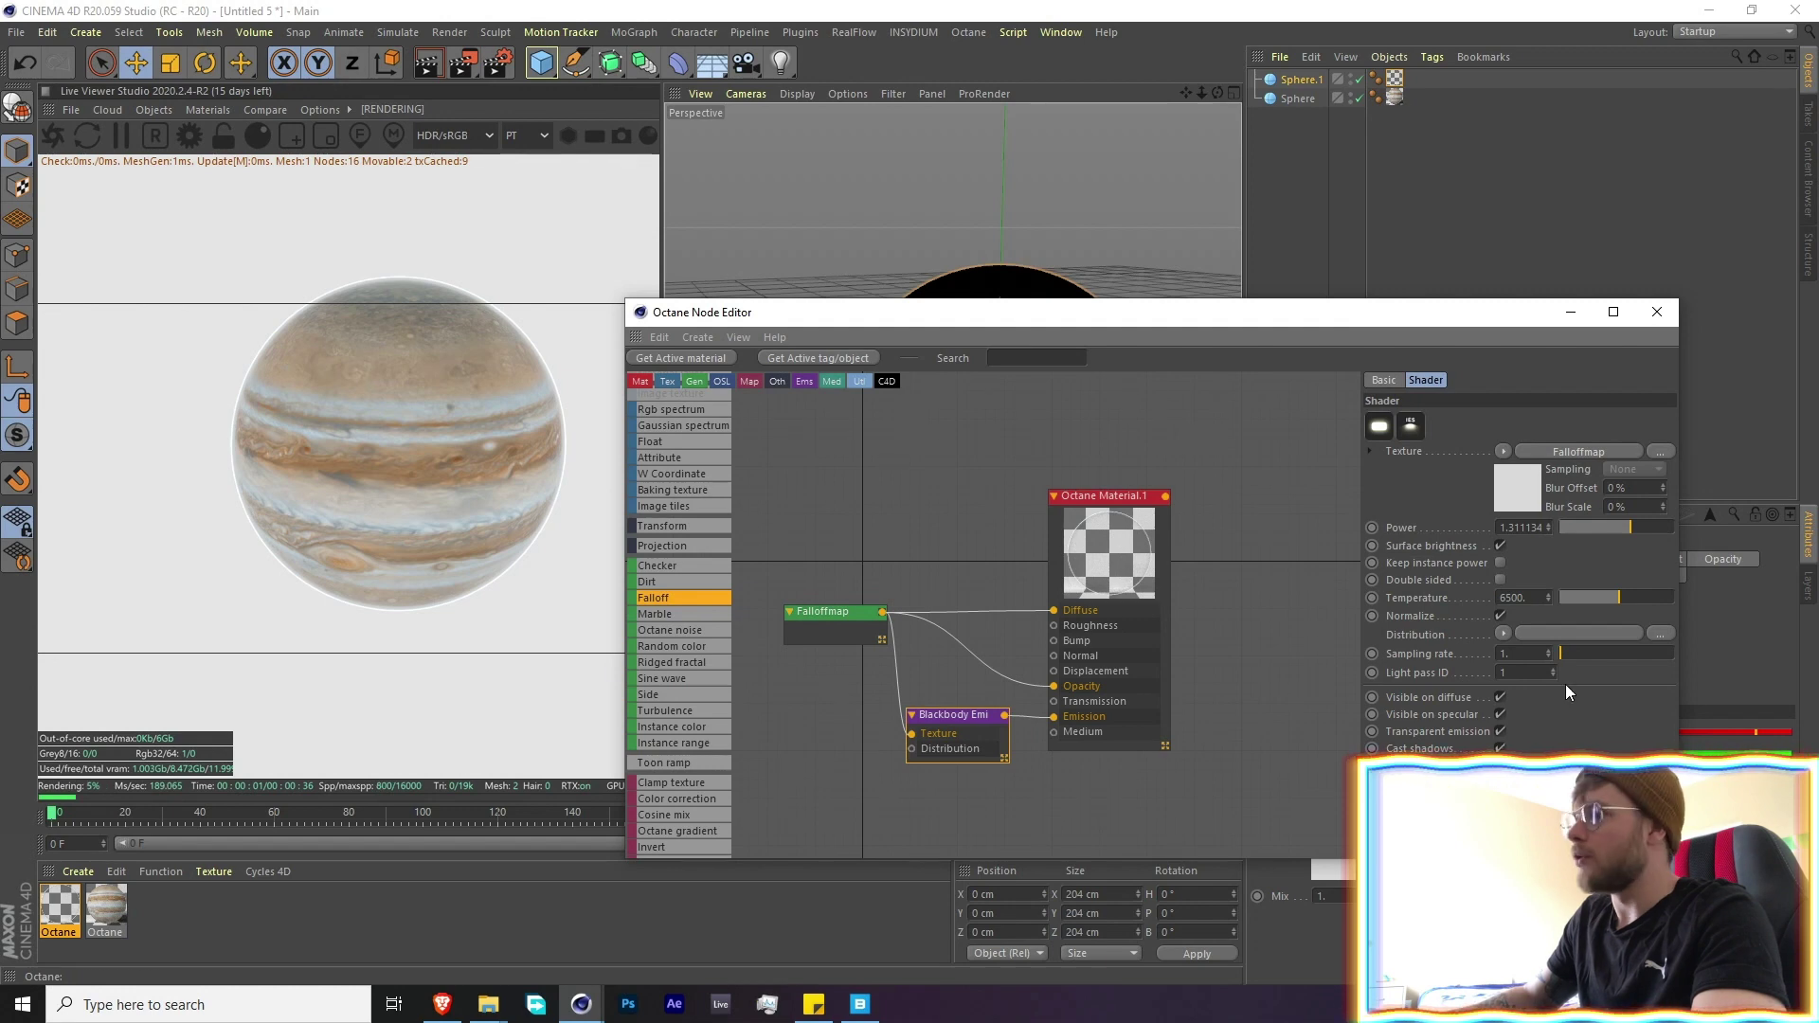
{"action": "left_click_drag", "start_coordinate": [1605, 595], "coordinate": [1578, 595]}
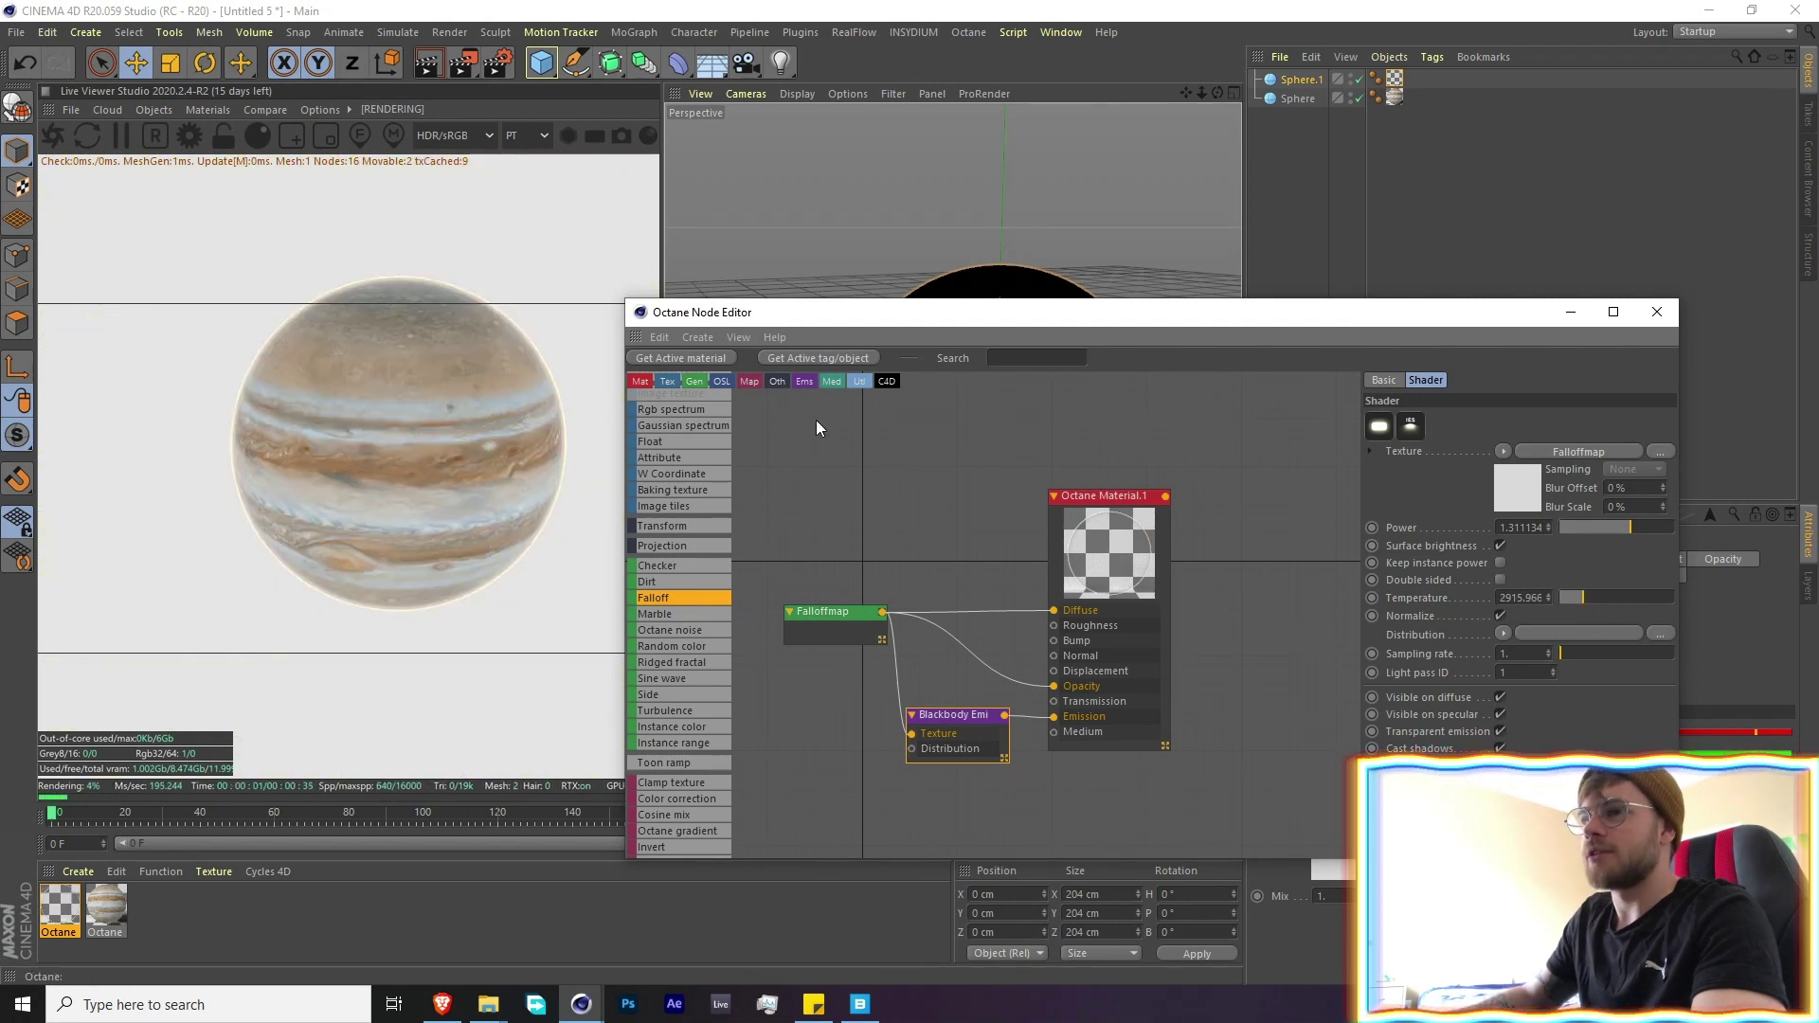
{"action": "left_click_drag", "start_coordinate": [1627, 529], "coordinate": [1621, 532]}
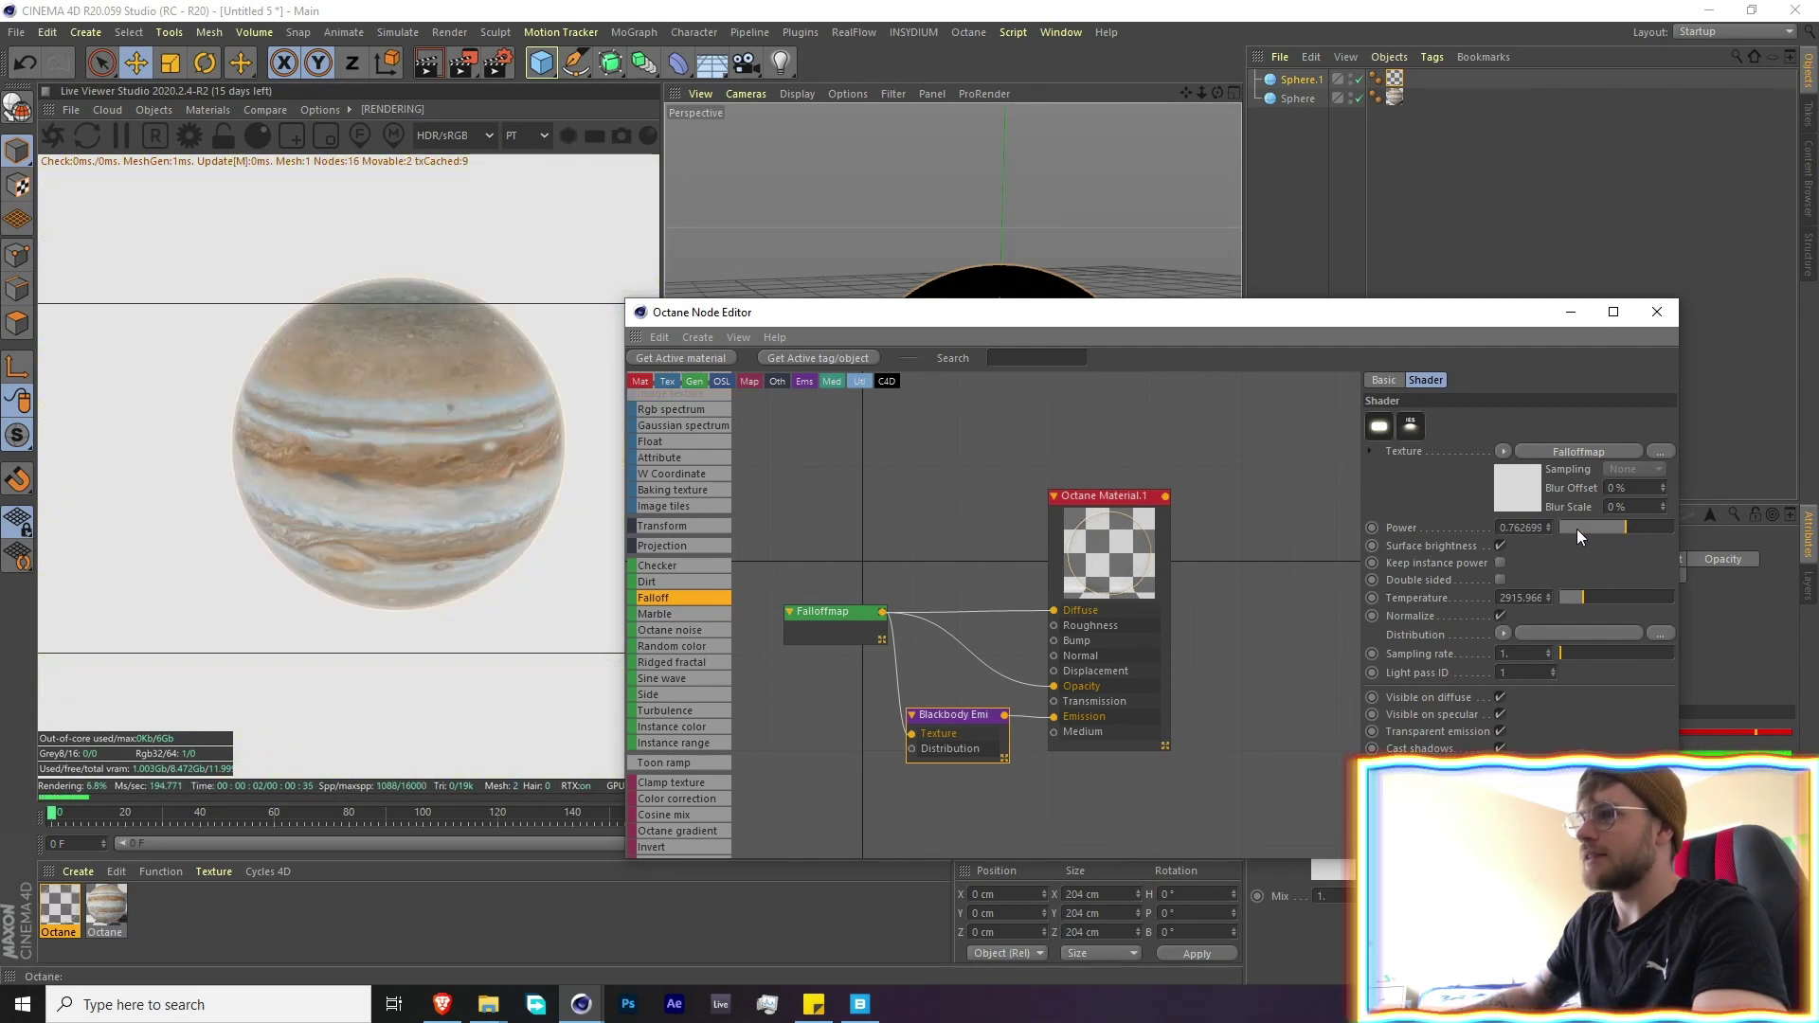
{"action": "left_click", "coordinate": [1656, 312]}
{"action": "scroll", "coordinate": [896, 348], "scroll_direction": "down", "scroll_amount": 3}
{"action": "middle_click_drag", "start_coordinate": [998, 360], "coordinate": [955, 379], "text": "alt"}
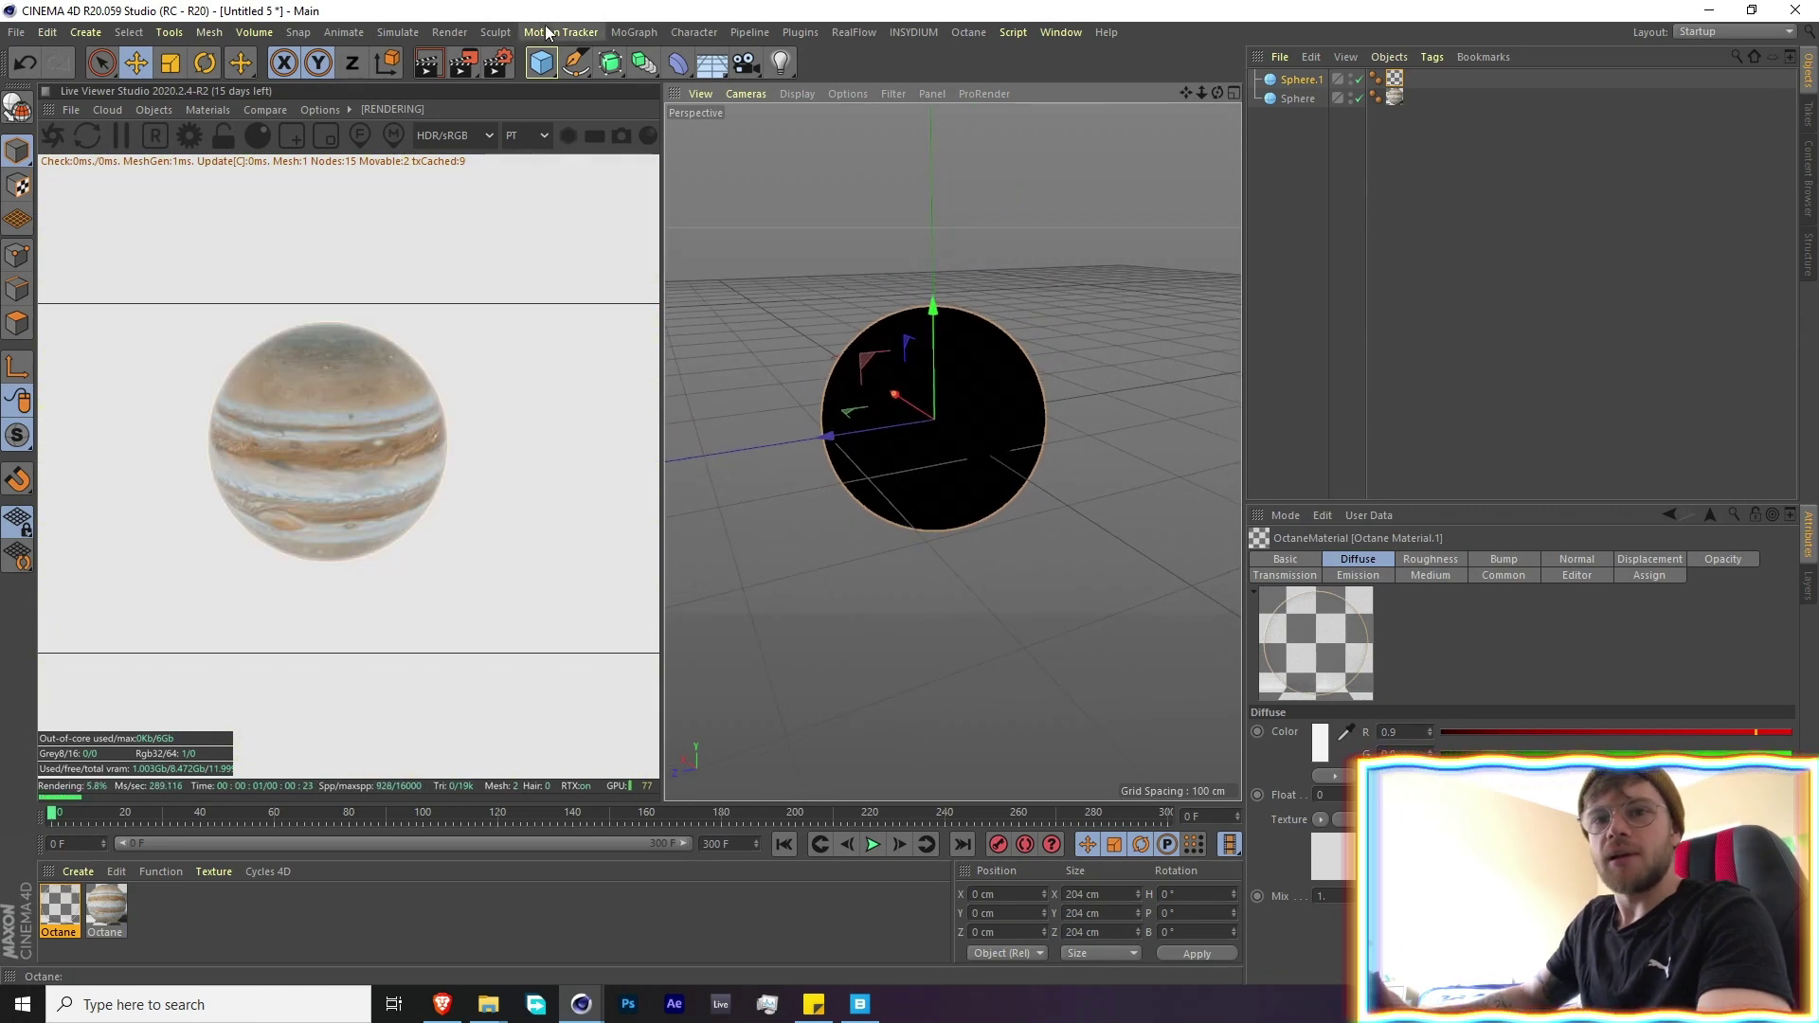
Add an X-Particles xpSystem and place its emitter flattened beside the Jupiter sphere
{"action": "left_click", "coordinate": [925, 31]}
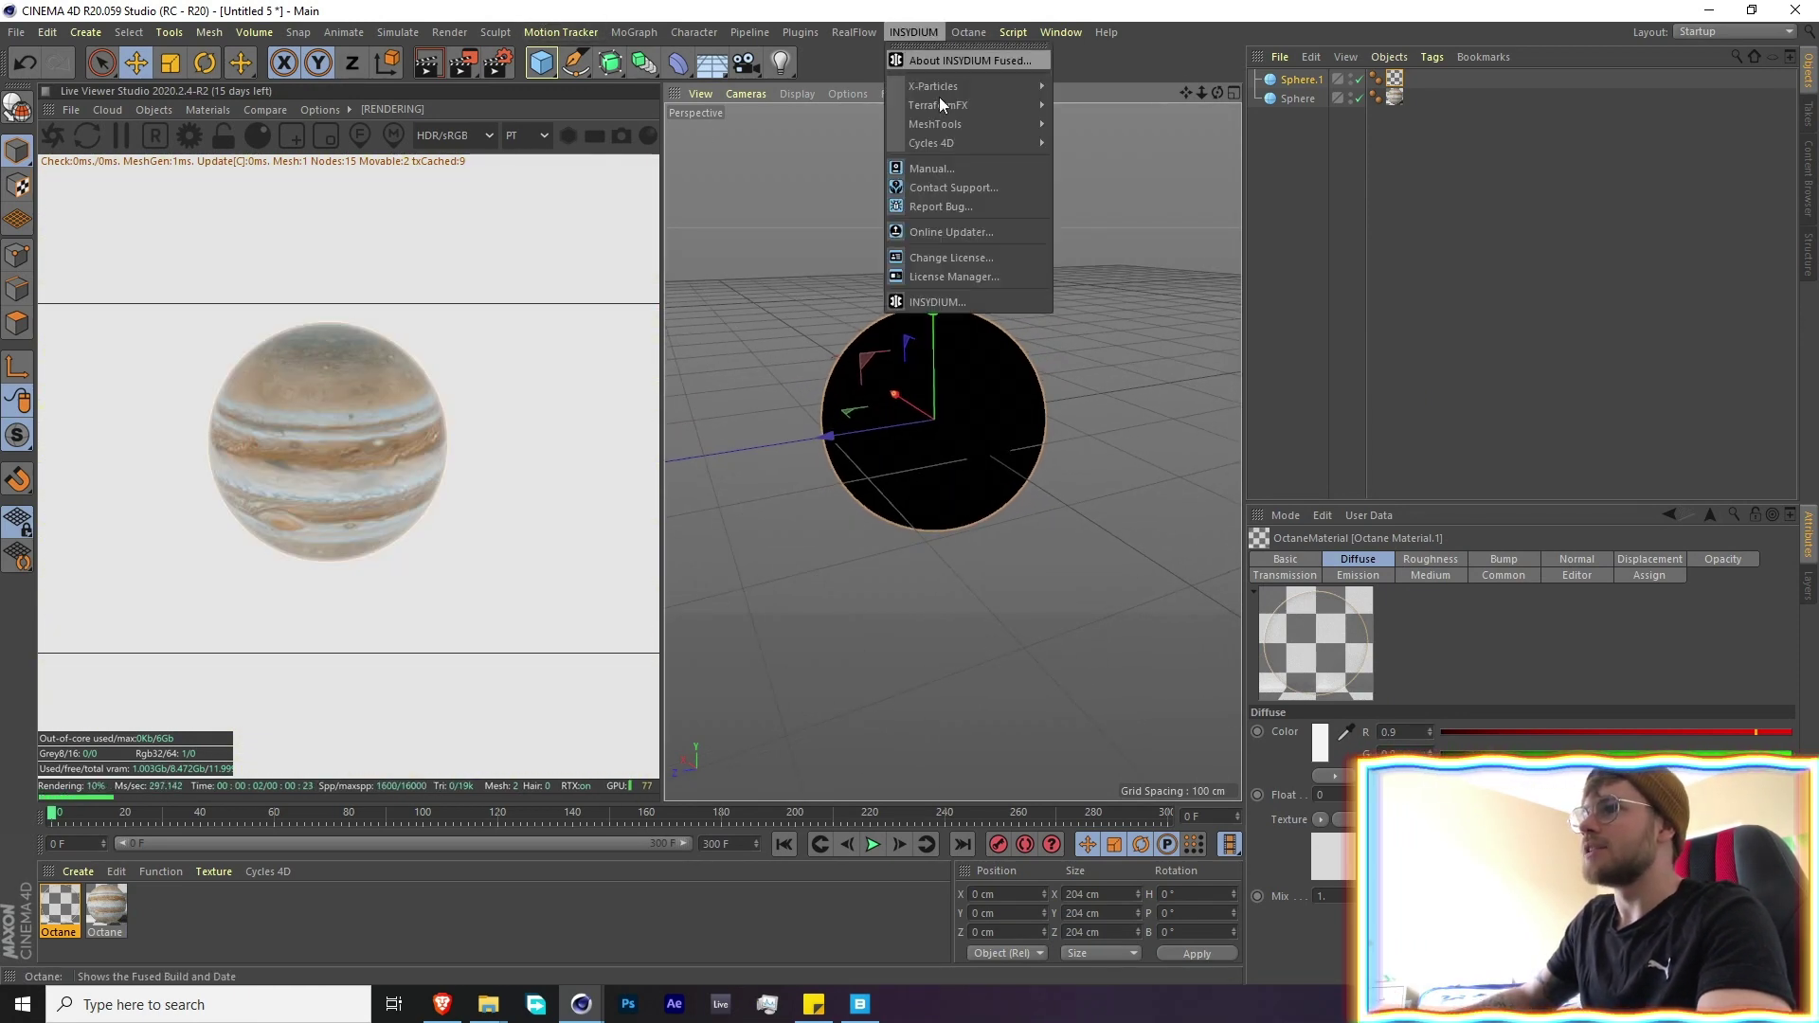
{"action": "mouse_move", "coordinate": [966, 85]}
{"action": "left_click", "coordinate": [1099, 90]}
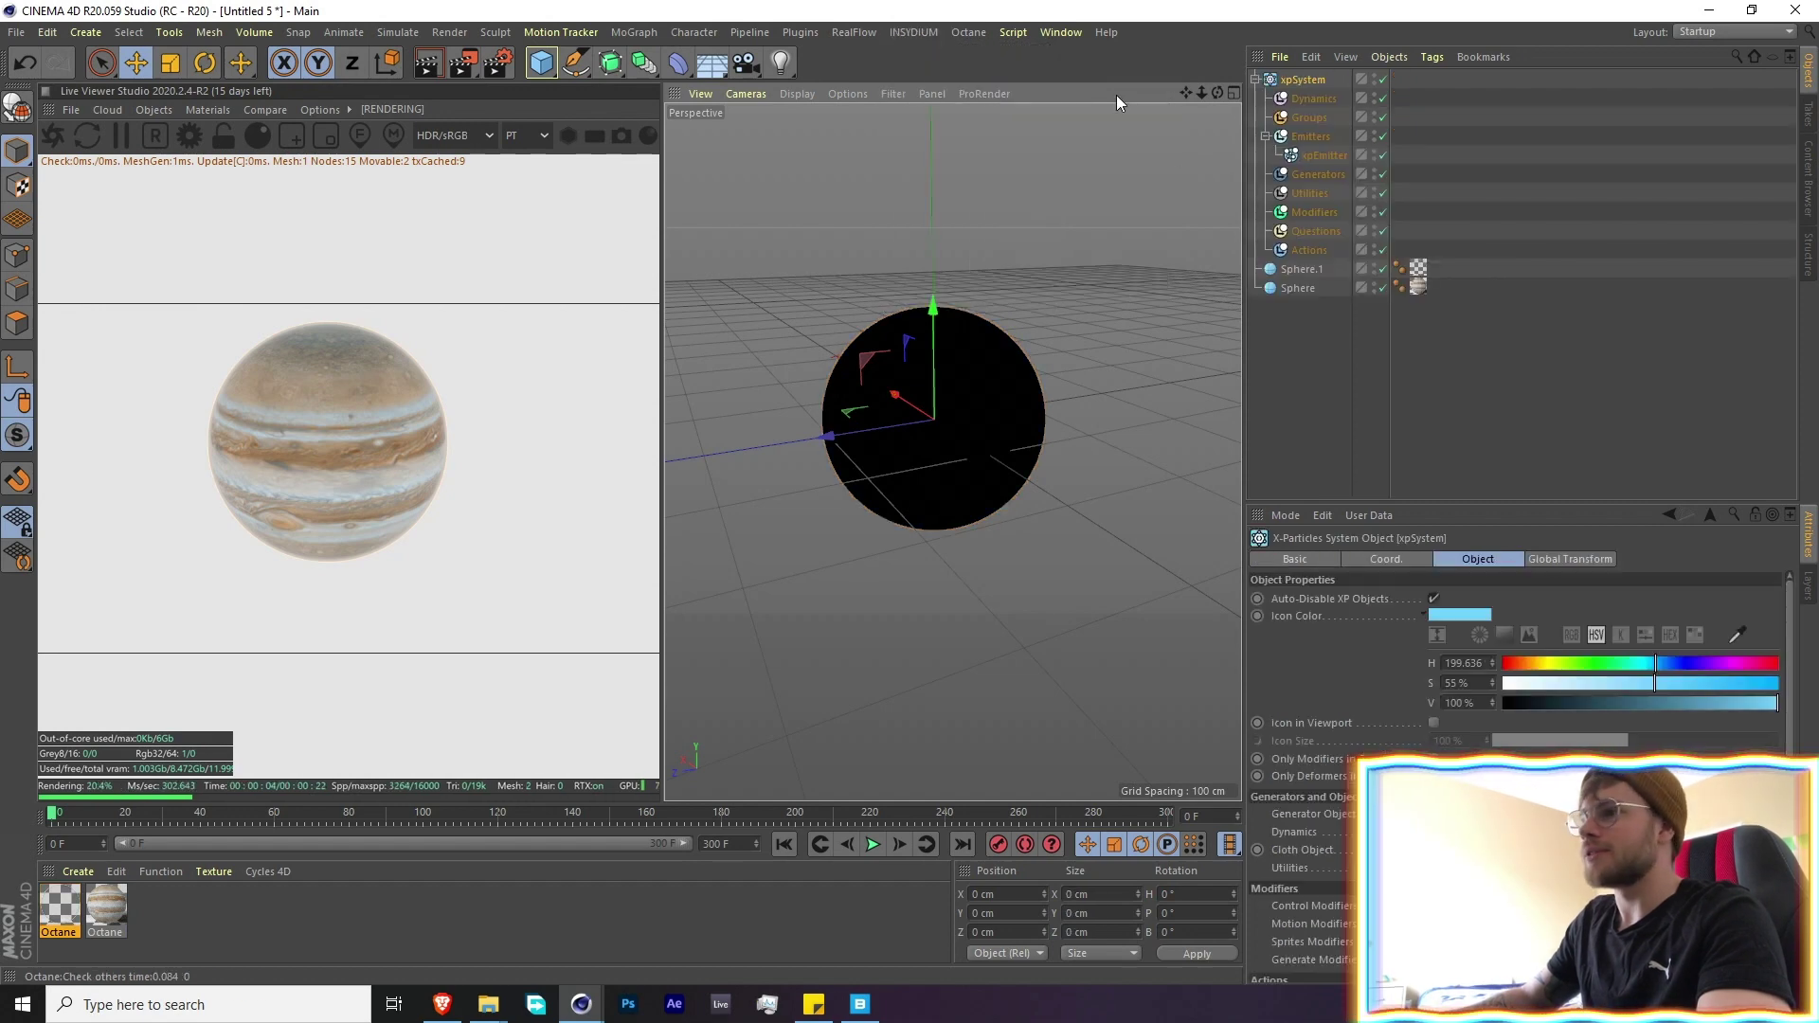
{"action": "left_click", "coordinate": [1325, 154]}
{"action": "left_click_drag", "start_coordinate": [830, 437], "coordinate": [896, 525]}
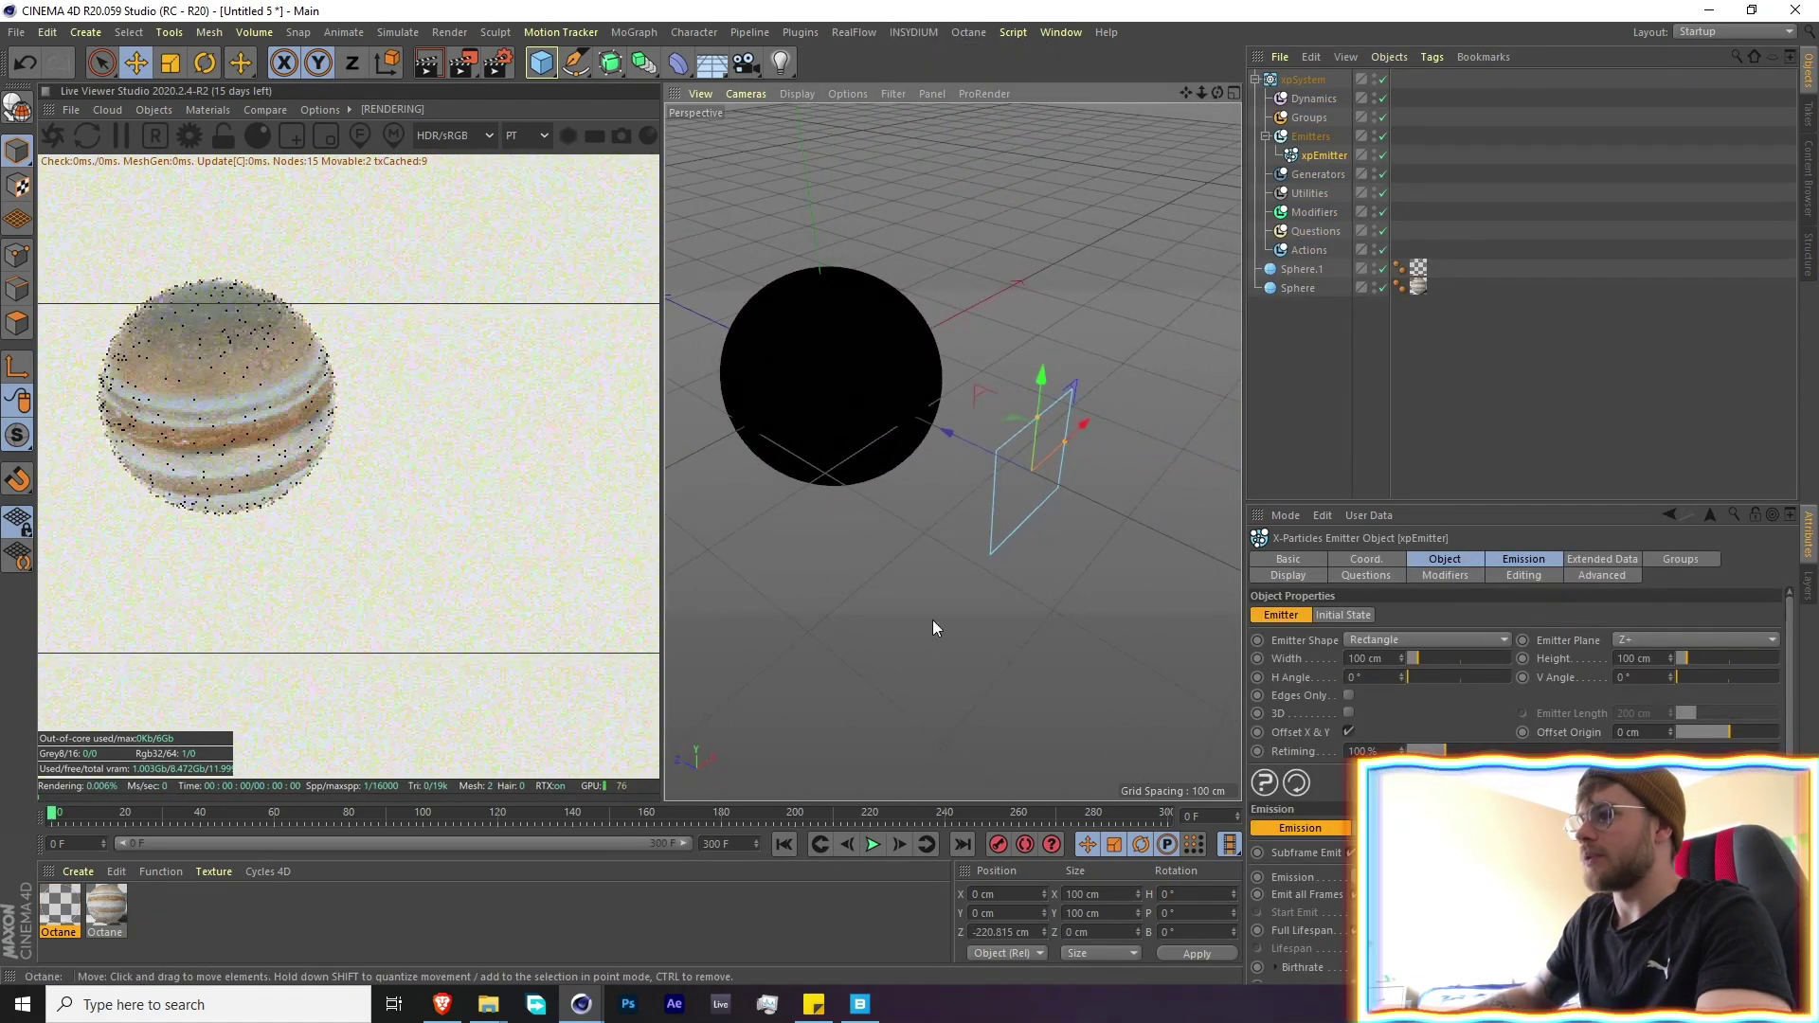
{"action": "left_click", "coordinate": [872, 844]}
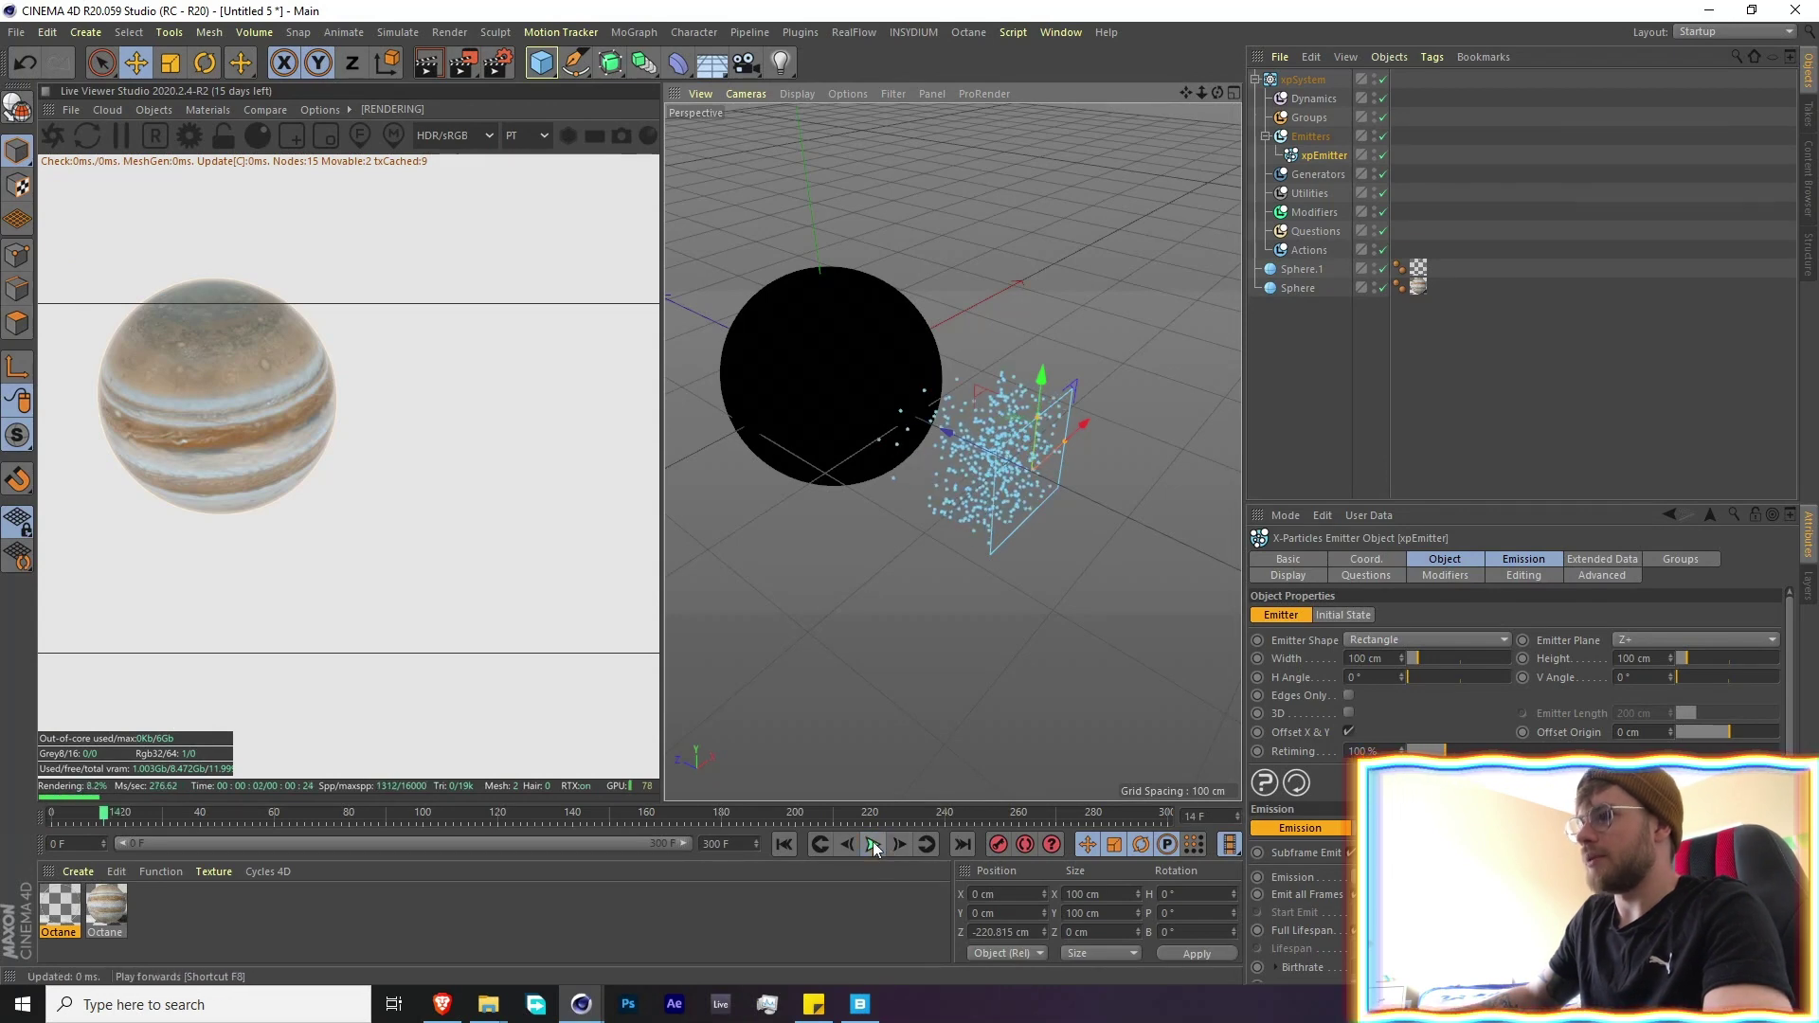
{"action": "left_click", "coordinate": [872, 845]}
{"action": "key", "text": "ctrl+z"}
{"action": "left_click_drag", "start_coordinate": [912, 344], "coordinate": [794, 309]}
{"action": "middle_click_drag", "start_coordinate": [1016, 322], "coordinate": [778, 318], "text": "alt"}
{"action": "left_click_drag", "start_coordinate": [1220, 480], "coordinate": [1004, 422]}
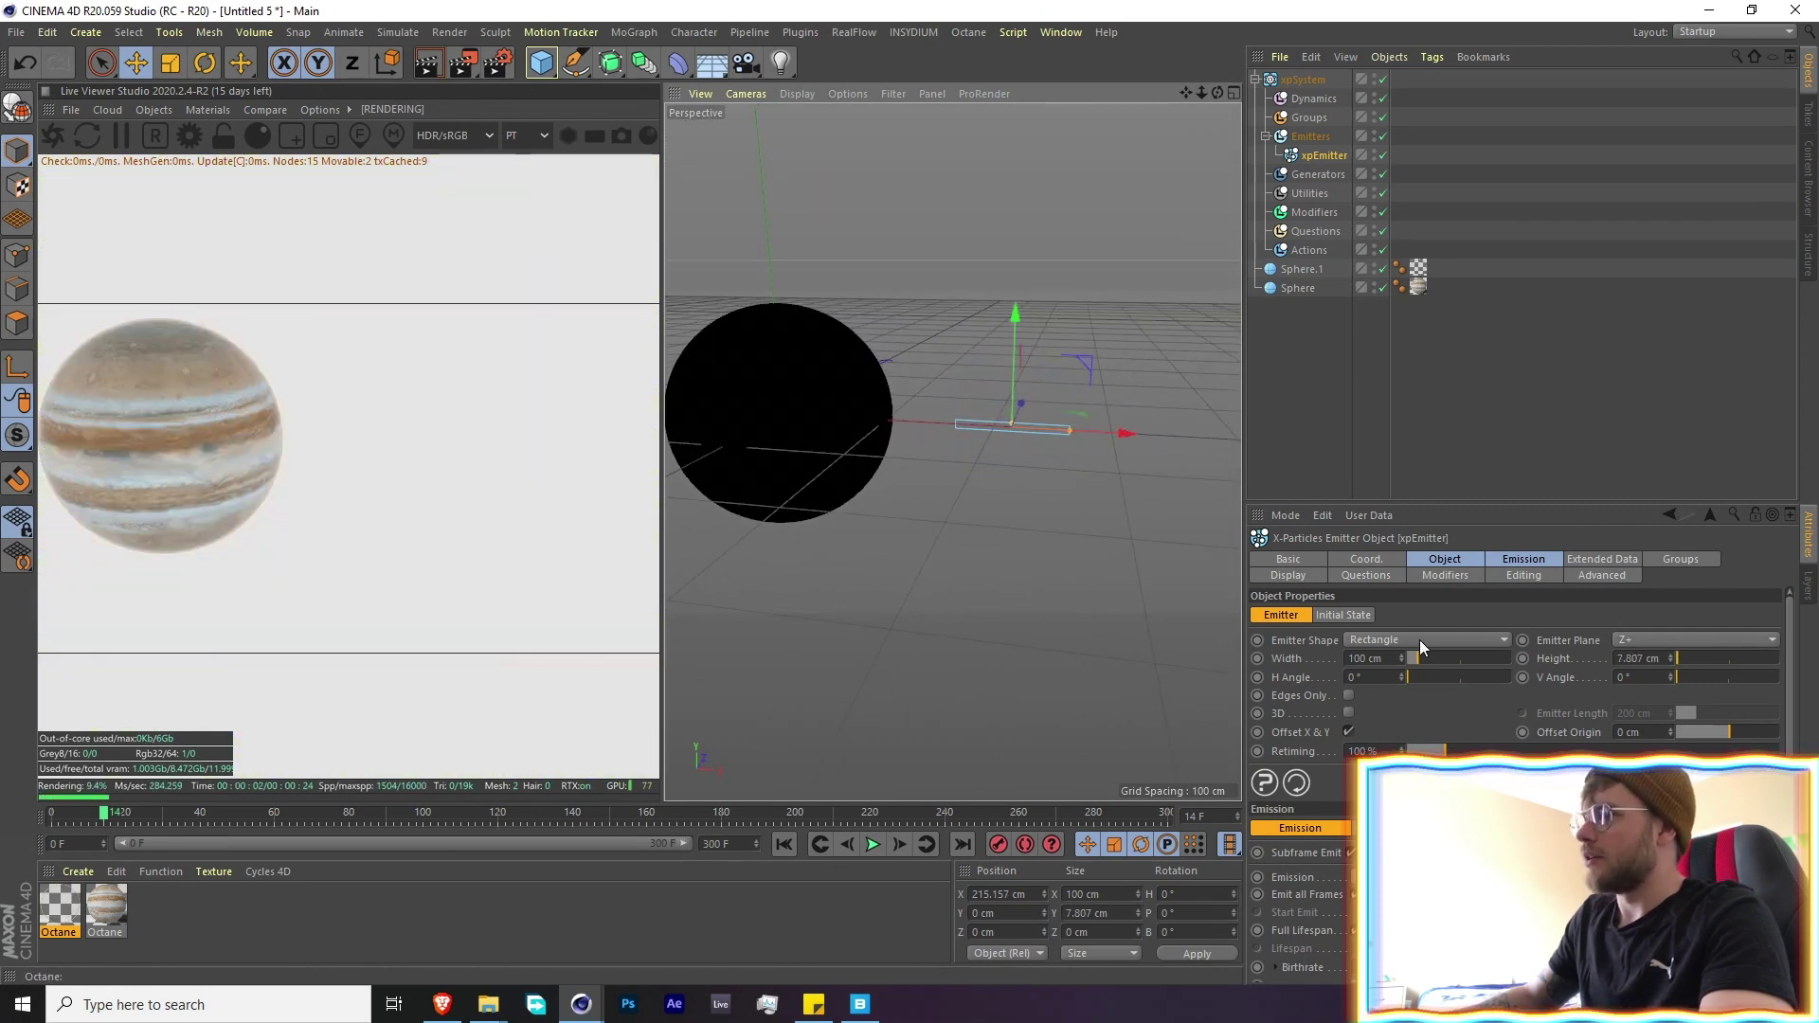
Switch the emitter's emission mode to Shot with a shot count of 50
{"action": "left_click", "coordinate": [1520, 560]}
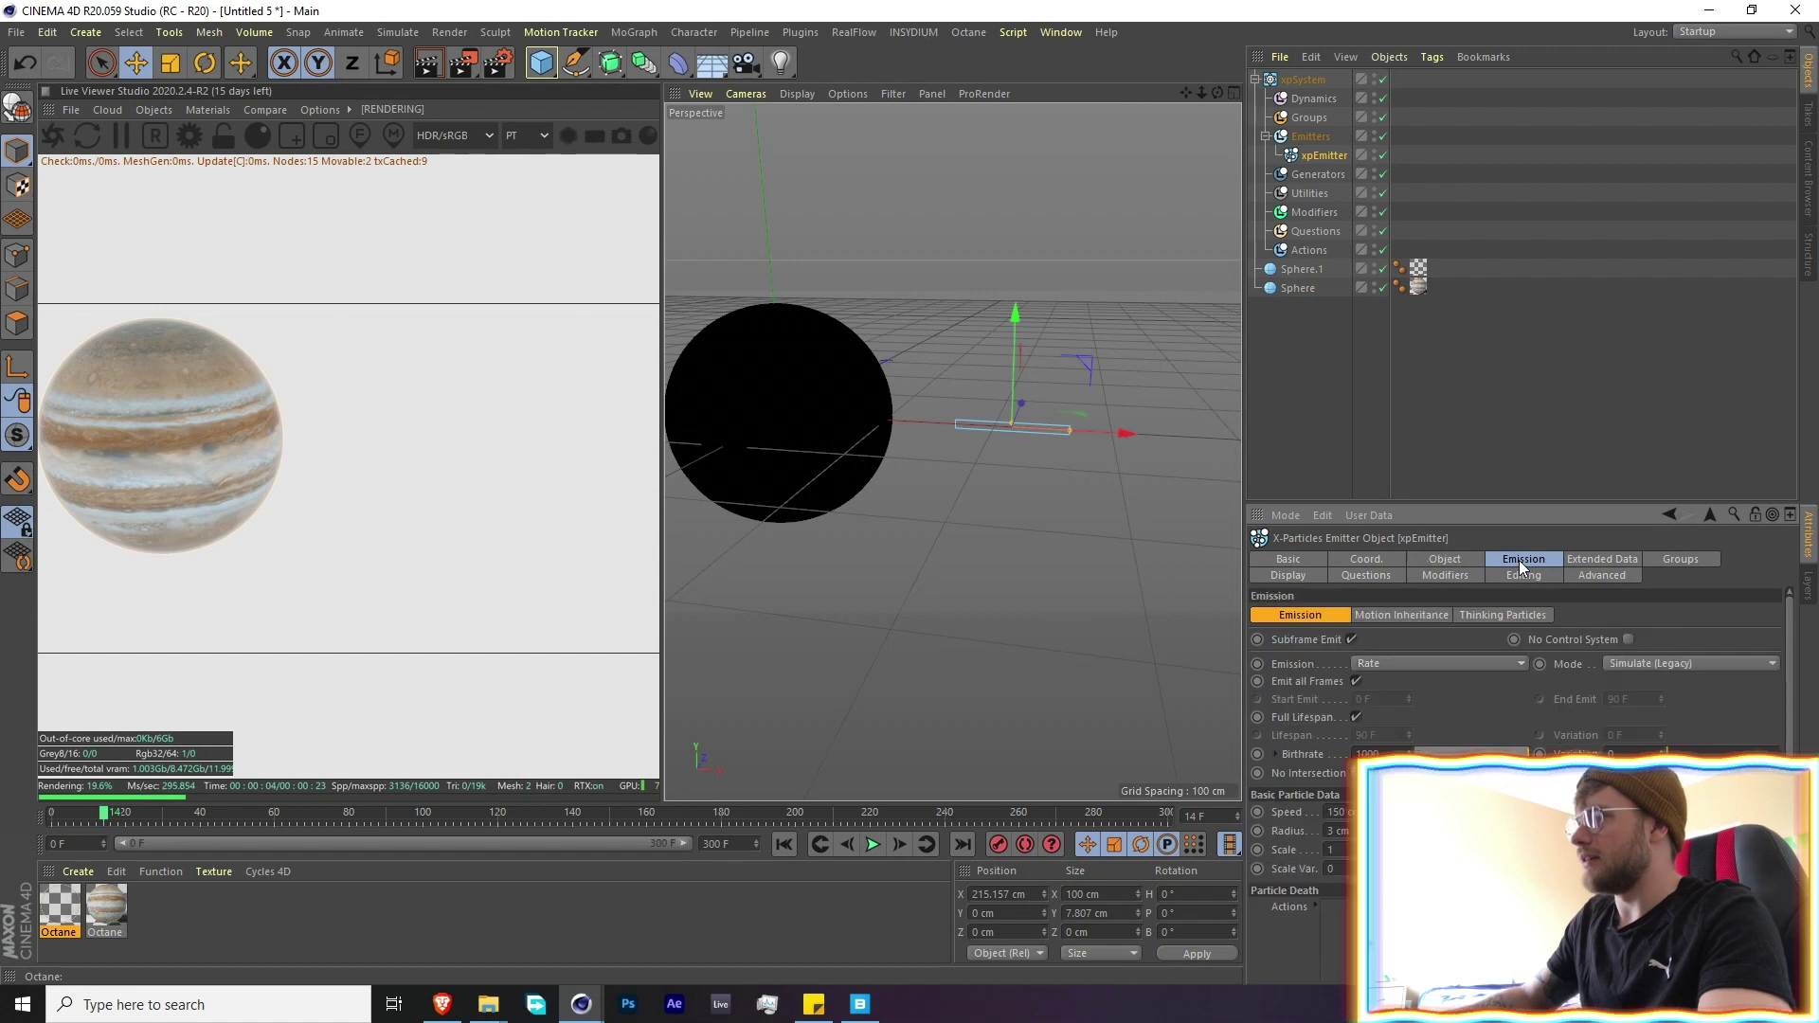
{"action": "left_click", "coordinate": [1385, 663]}
{"action": "left_click", "coordinate": [1384, 659]}
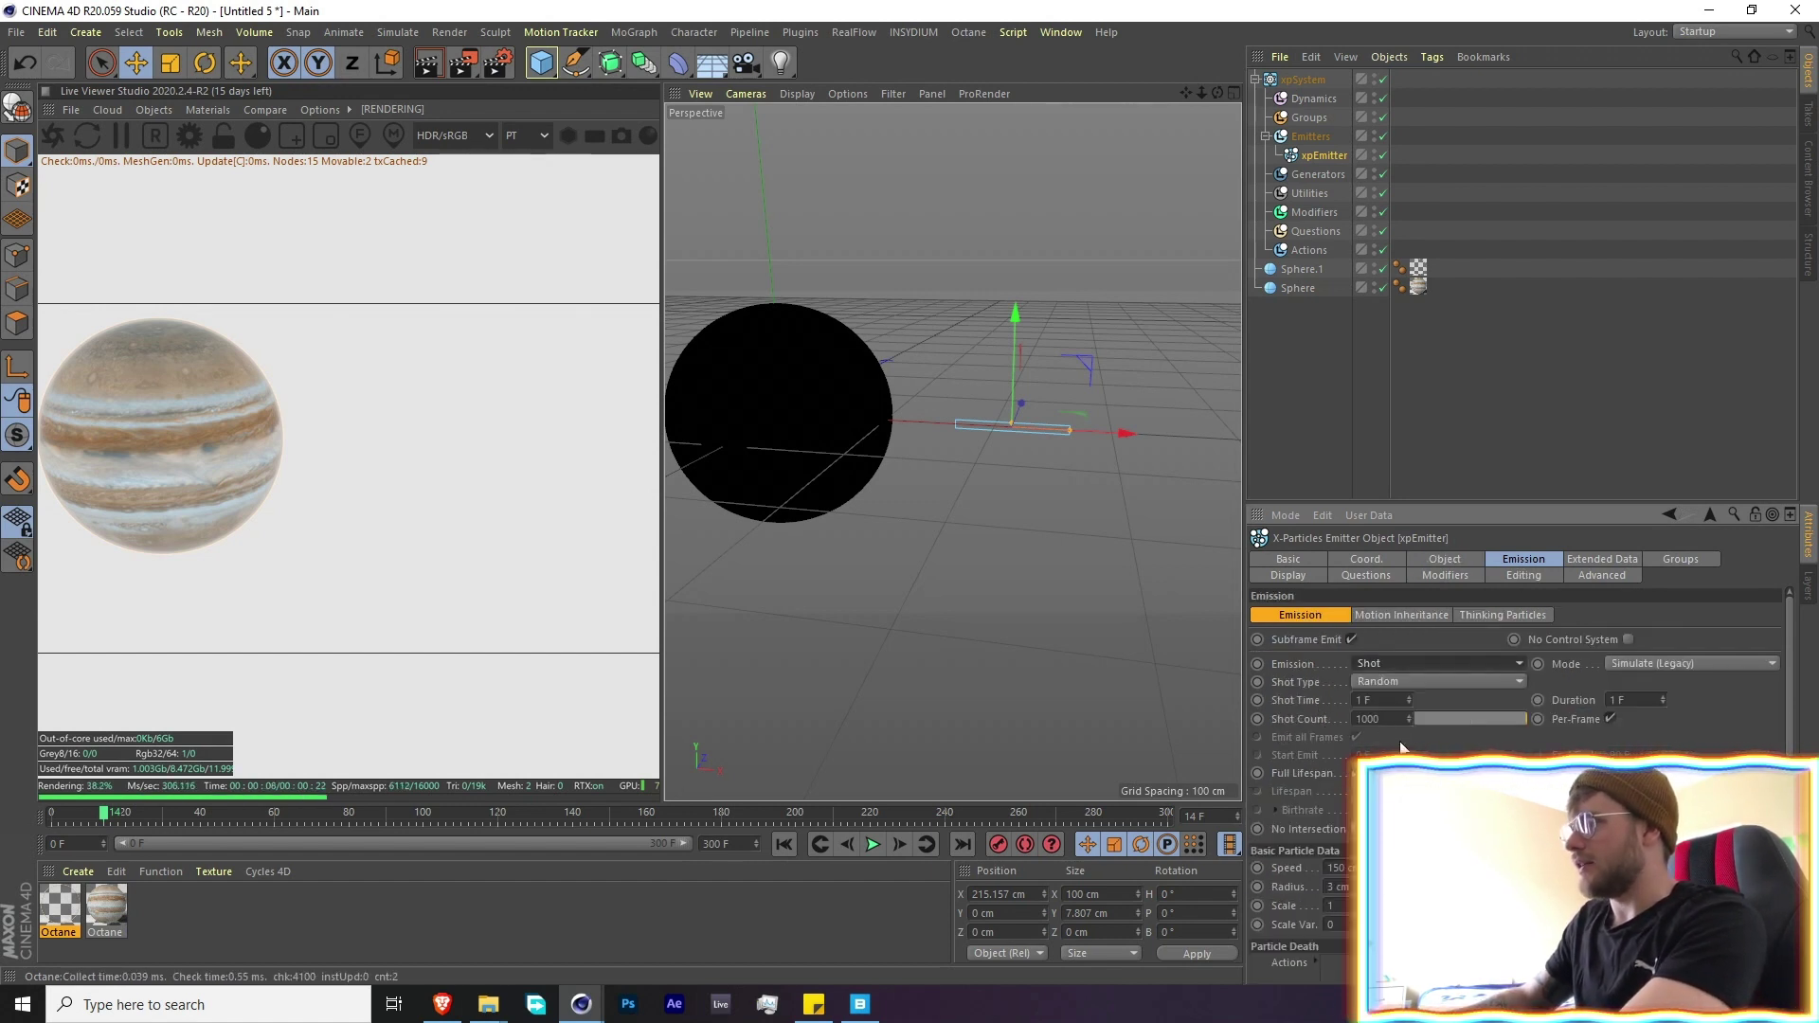
{"action": "double_click", "coordinate": [1389, 720]}
{"action": "type", "text": "50"}
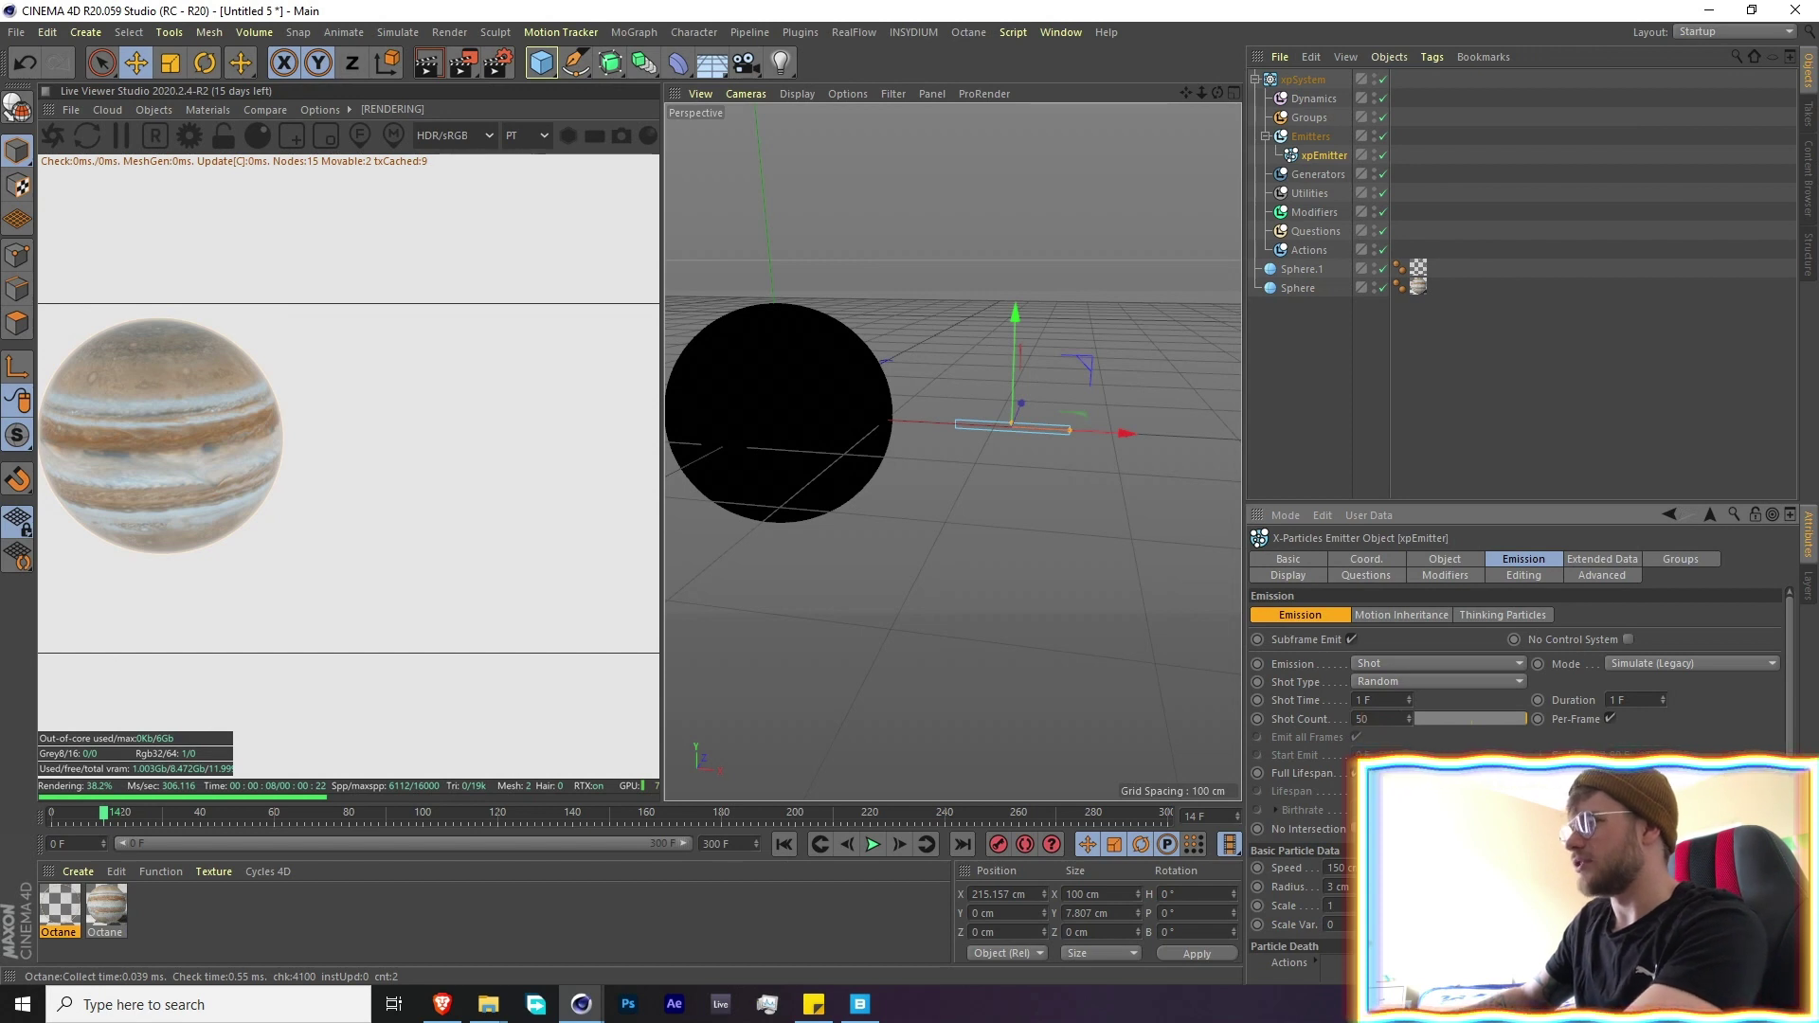
{"action": "left_click", "coordinate": [876, 848]}
{"action": "left_click", "coordinate": [883, 848]}
{"action": "left_click", "coordinate": [1327, 176]}
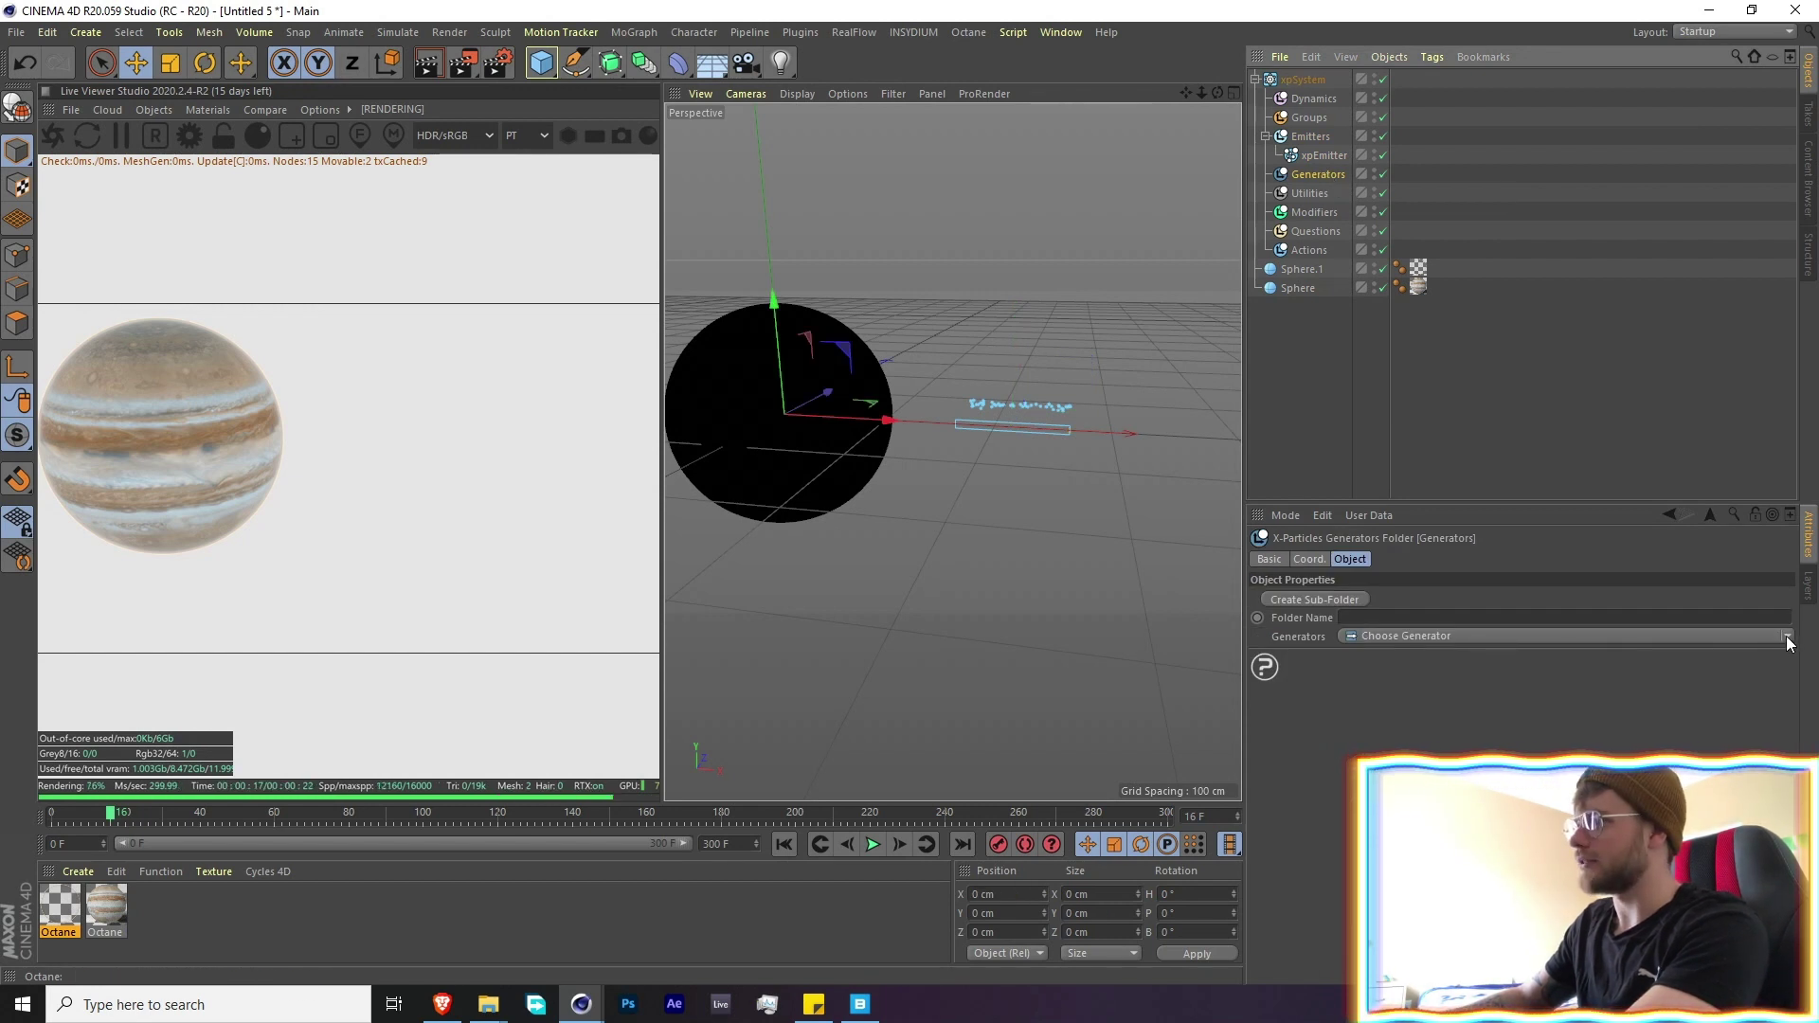
Add an xpTrail generator linked to xpEmitter and play from frame one to grow trails
{"action": "left_click", "coordinate": [1786, 636]}
{"action": "left_click", "coordinate": [1393, 901]}
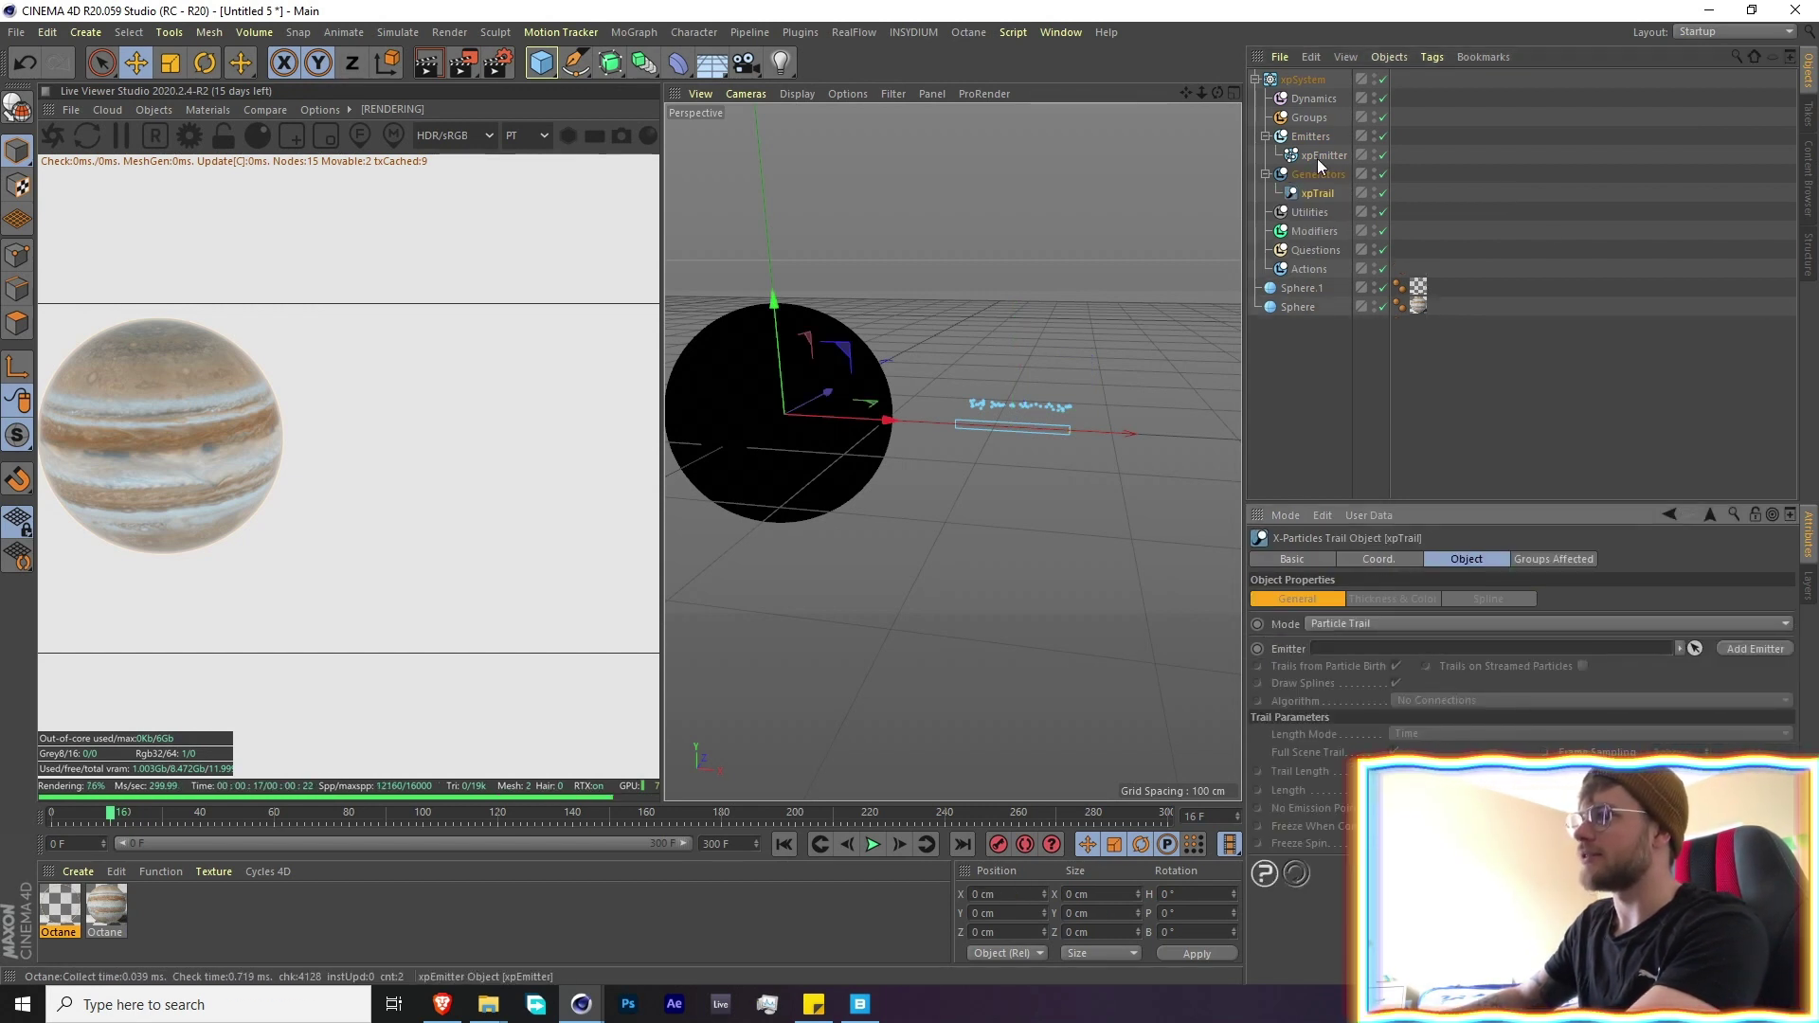
{"action": "left_click_drag", "start_coordinate": [1319, 163], "coordinate": [1344, 171]}
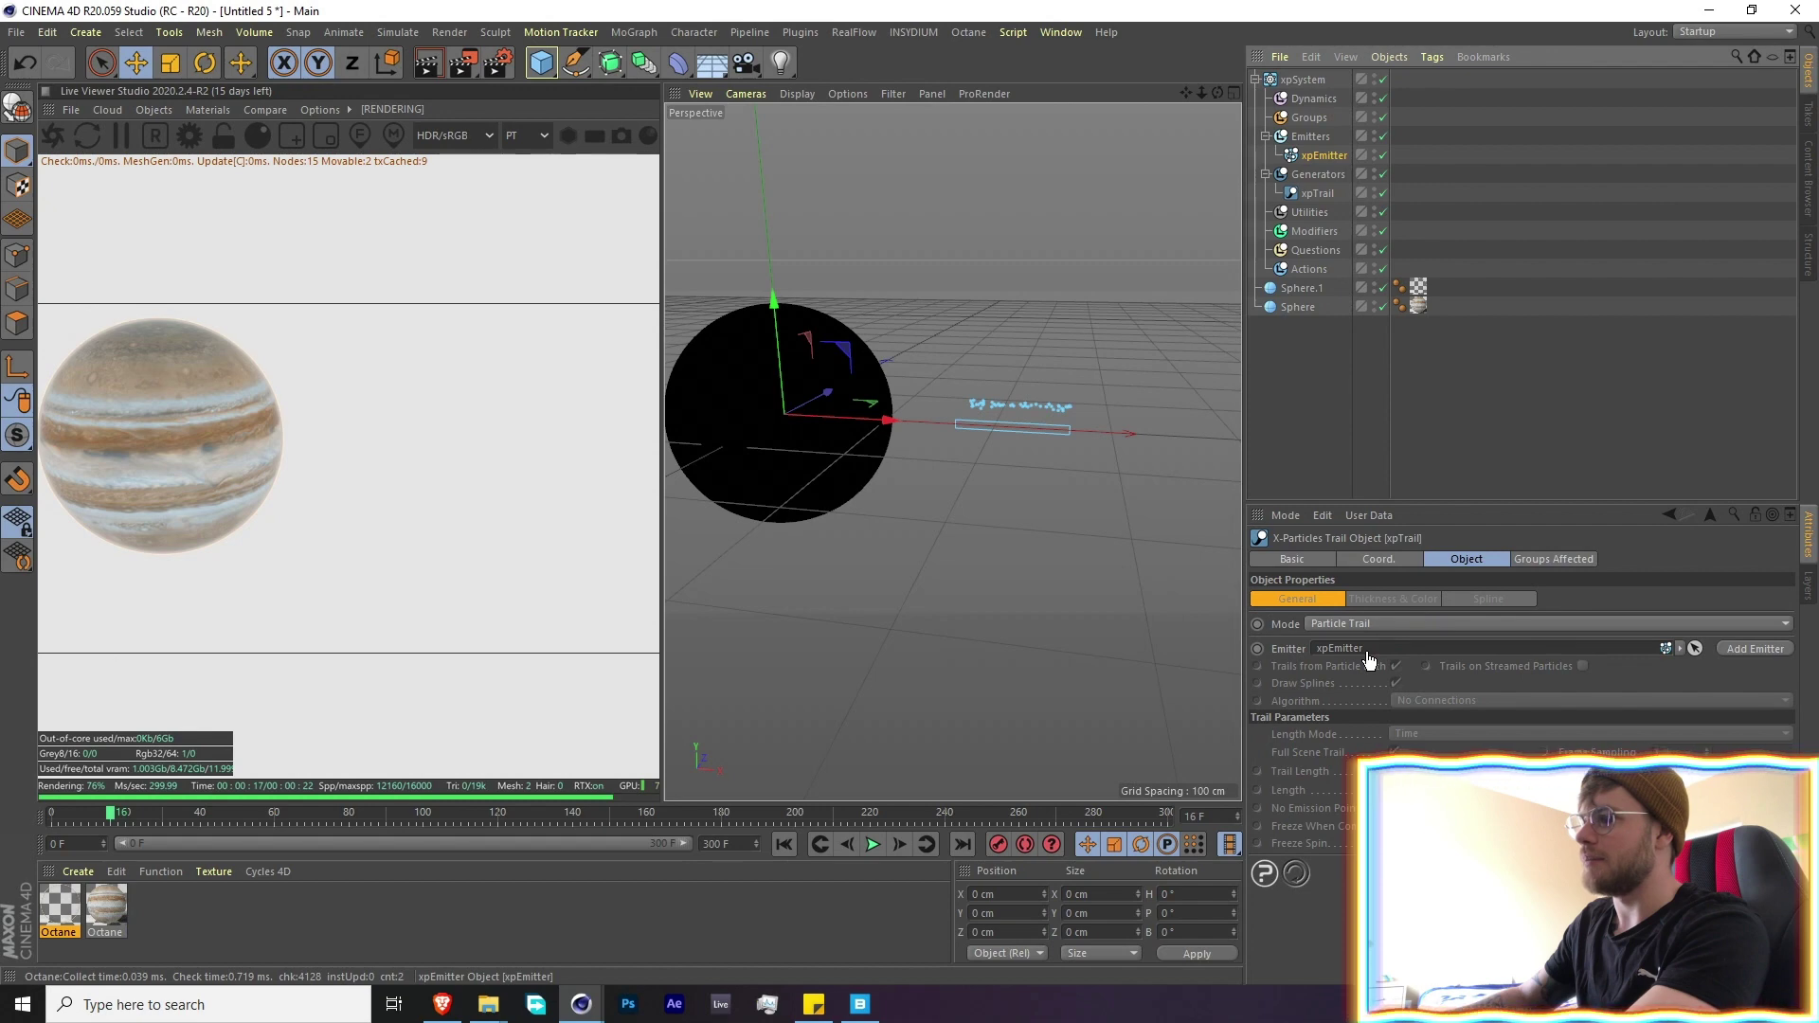
{"action": "left_click", "coordinate": [783, 844]}
{"action": "left_click", "coordinate": [872, 845]}
{"action": "left_click_drag", "start_coordinate": [1059, 383], "coordinate": [1030, 459], "text": "alt"}
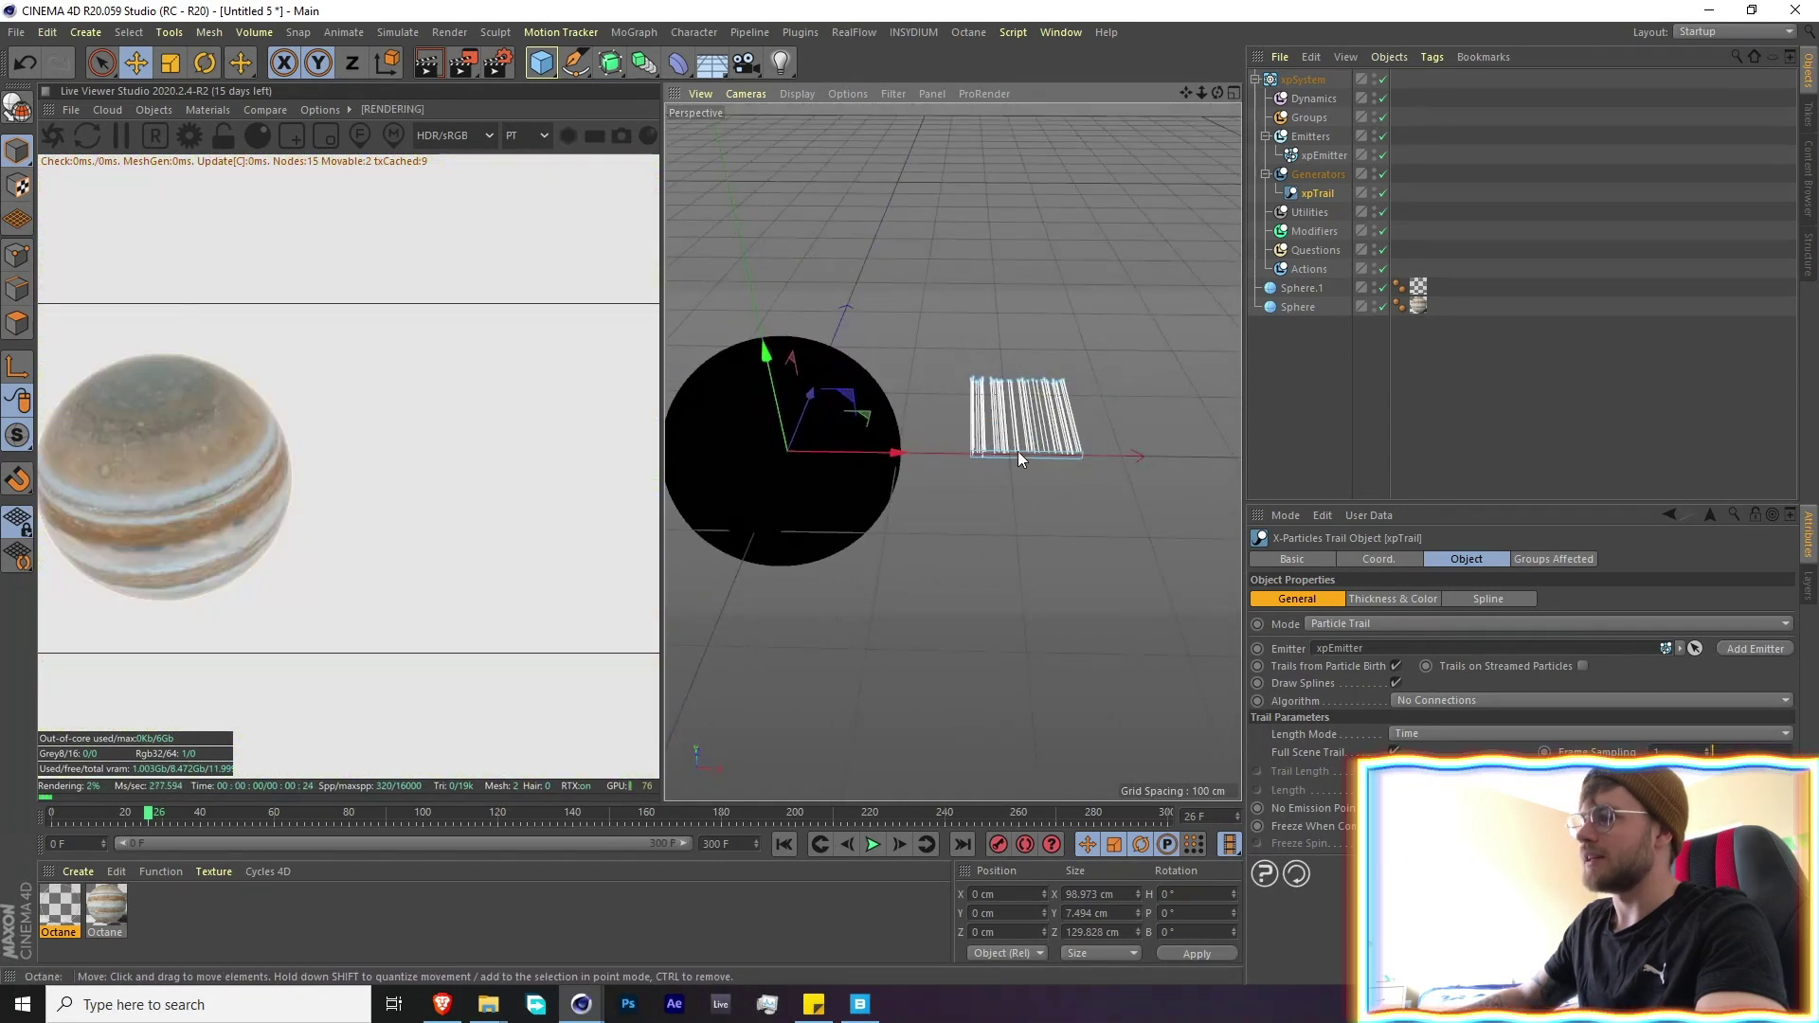
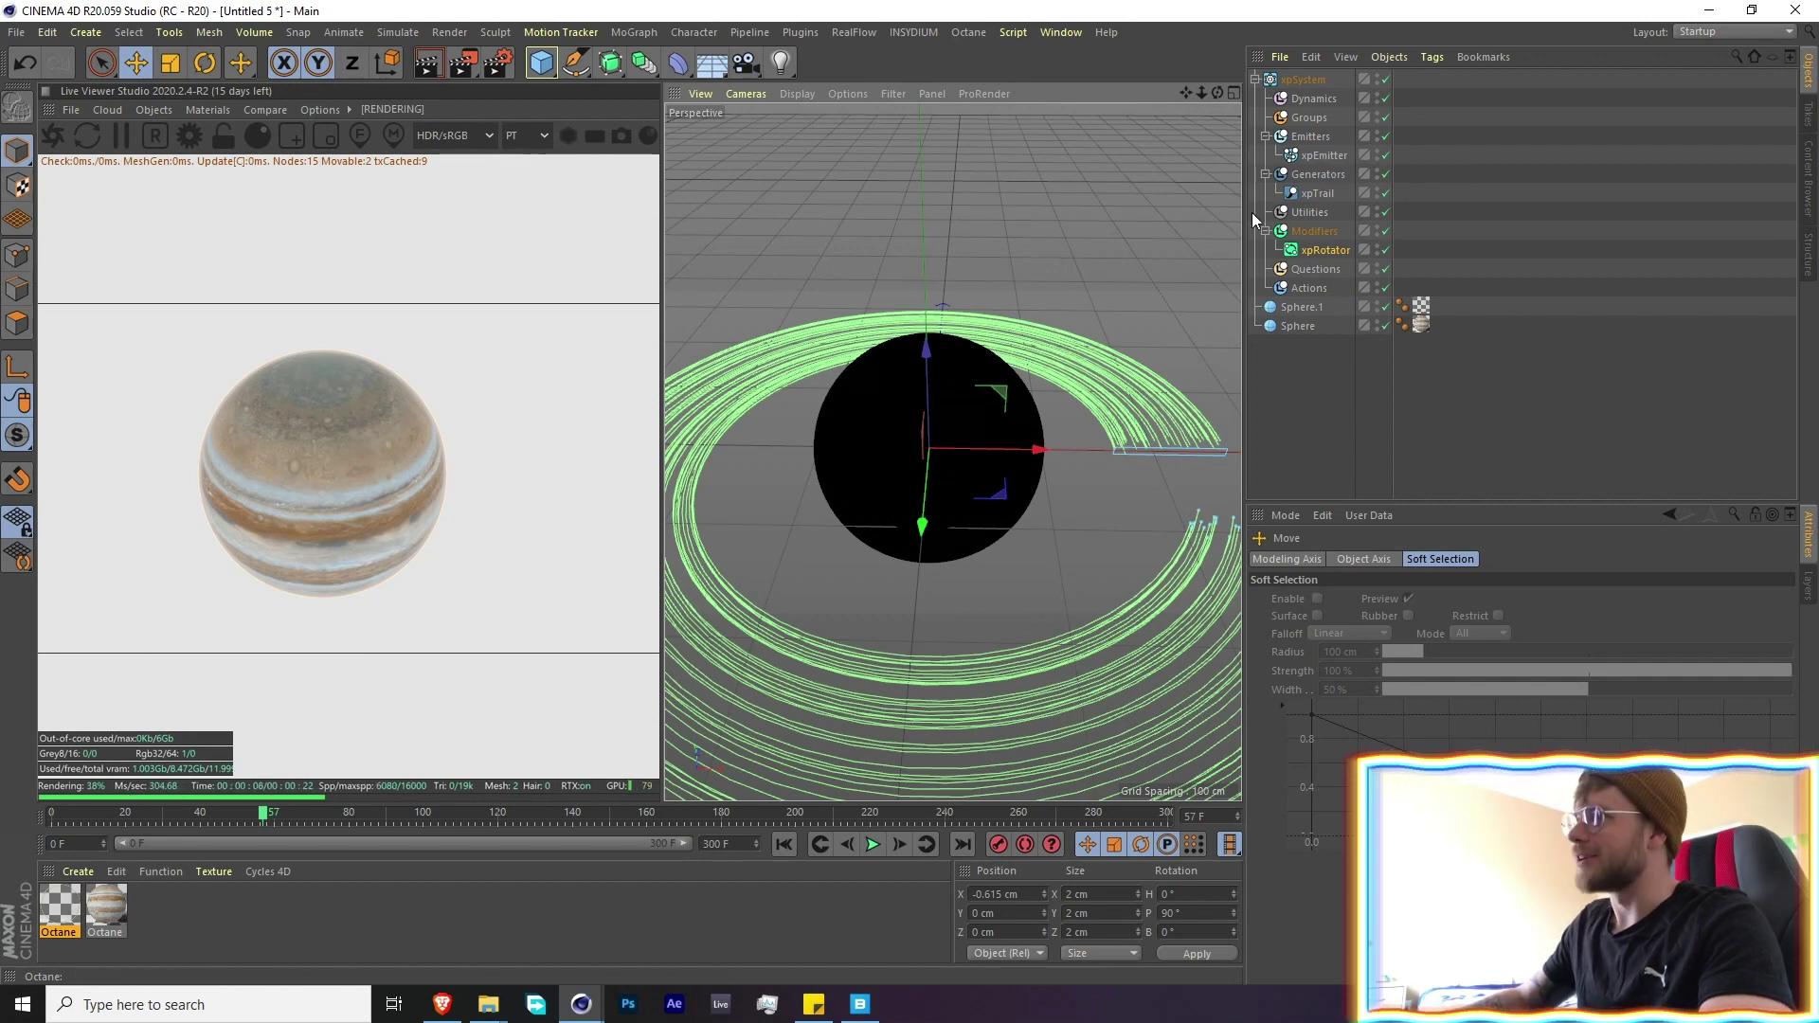
Select the particle system's Modifiers folder and show its Motion Modifiers list
{"action": "left_click", "coordinate": [1313, 232]}
{"action": "left_click", "coordinate": [1788, 652]}
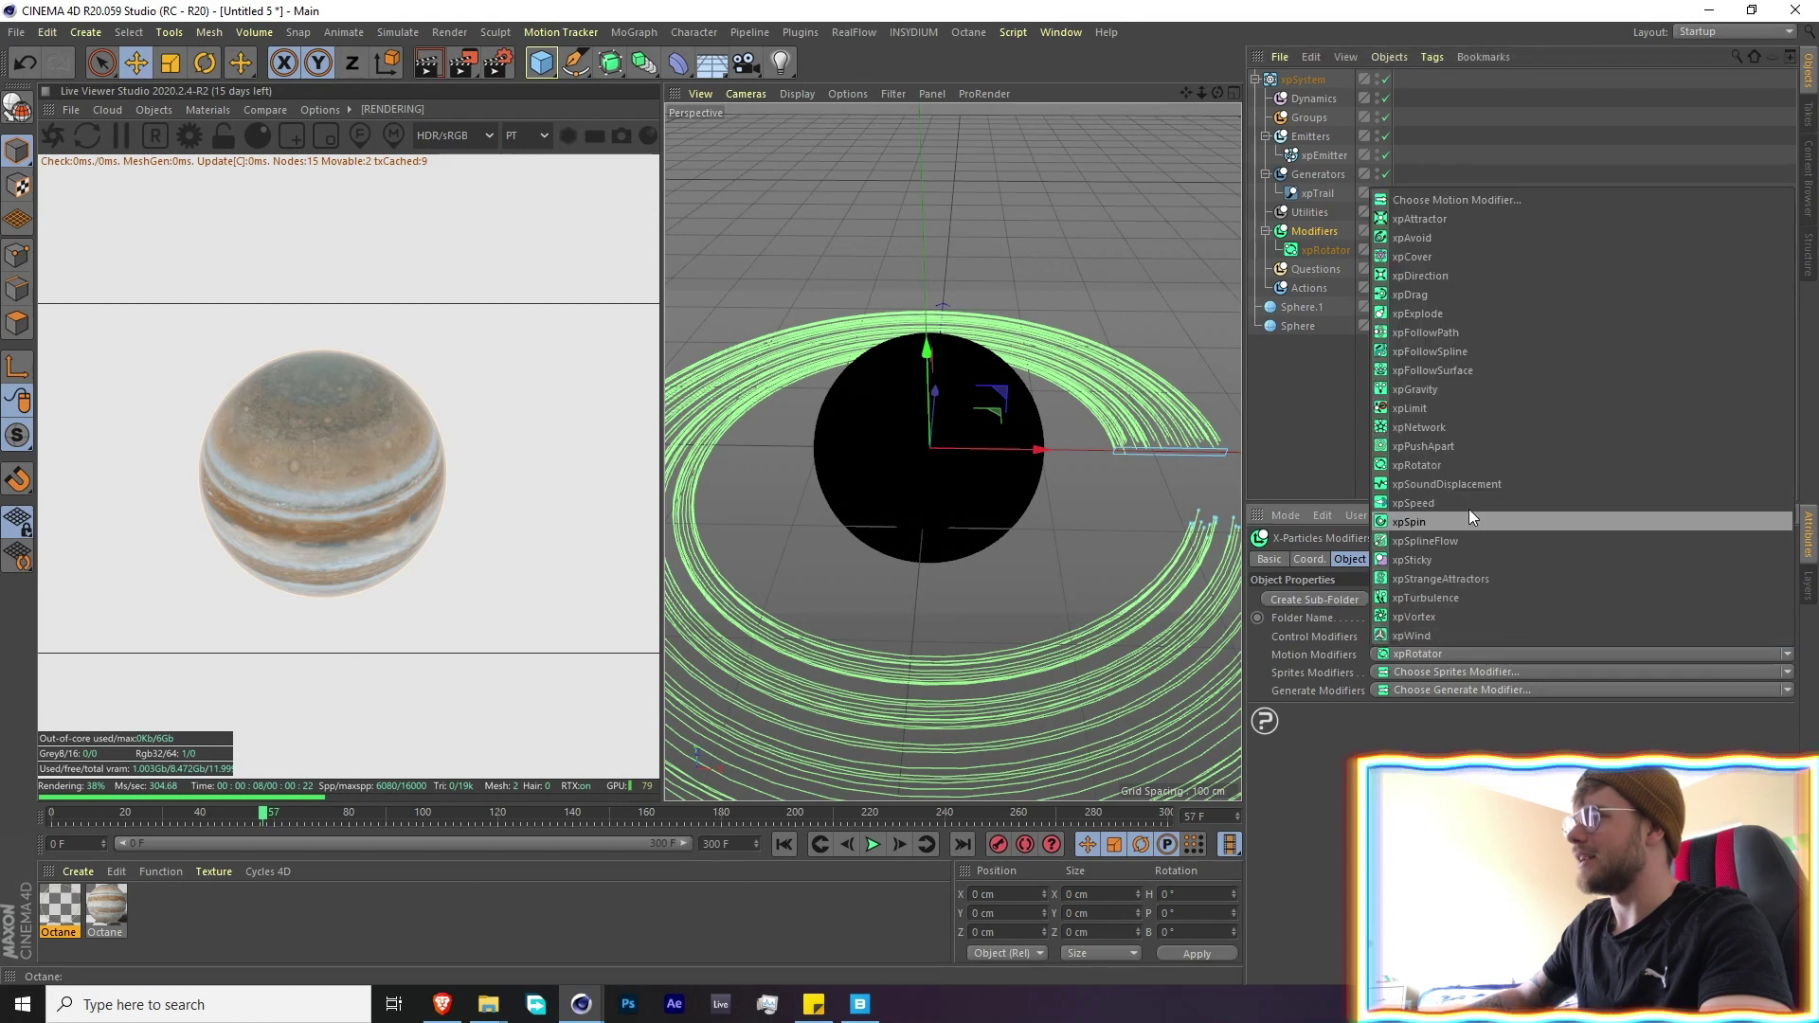
Add an xpFreeze modifier from the Control Modifiers list and turn it off
{"action": "left_click", "coordinate": [1556, 691]}
{"action": "left_click", "coordinate": [1787, 636]}
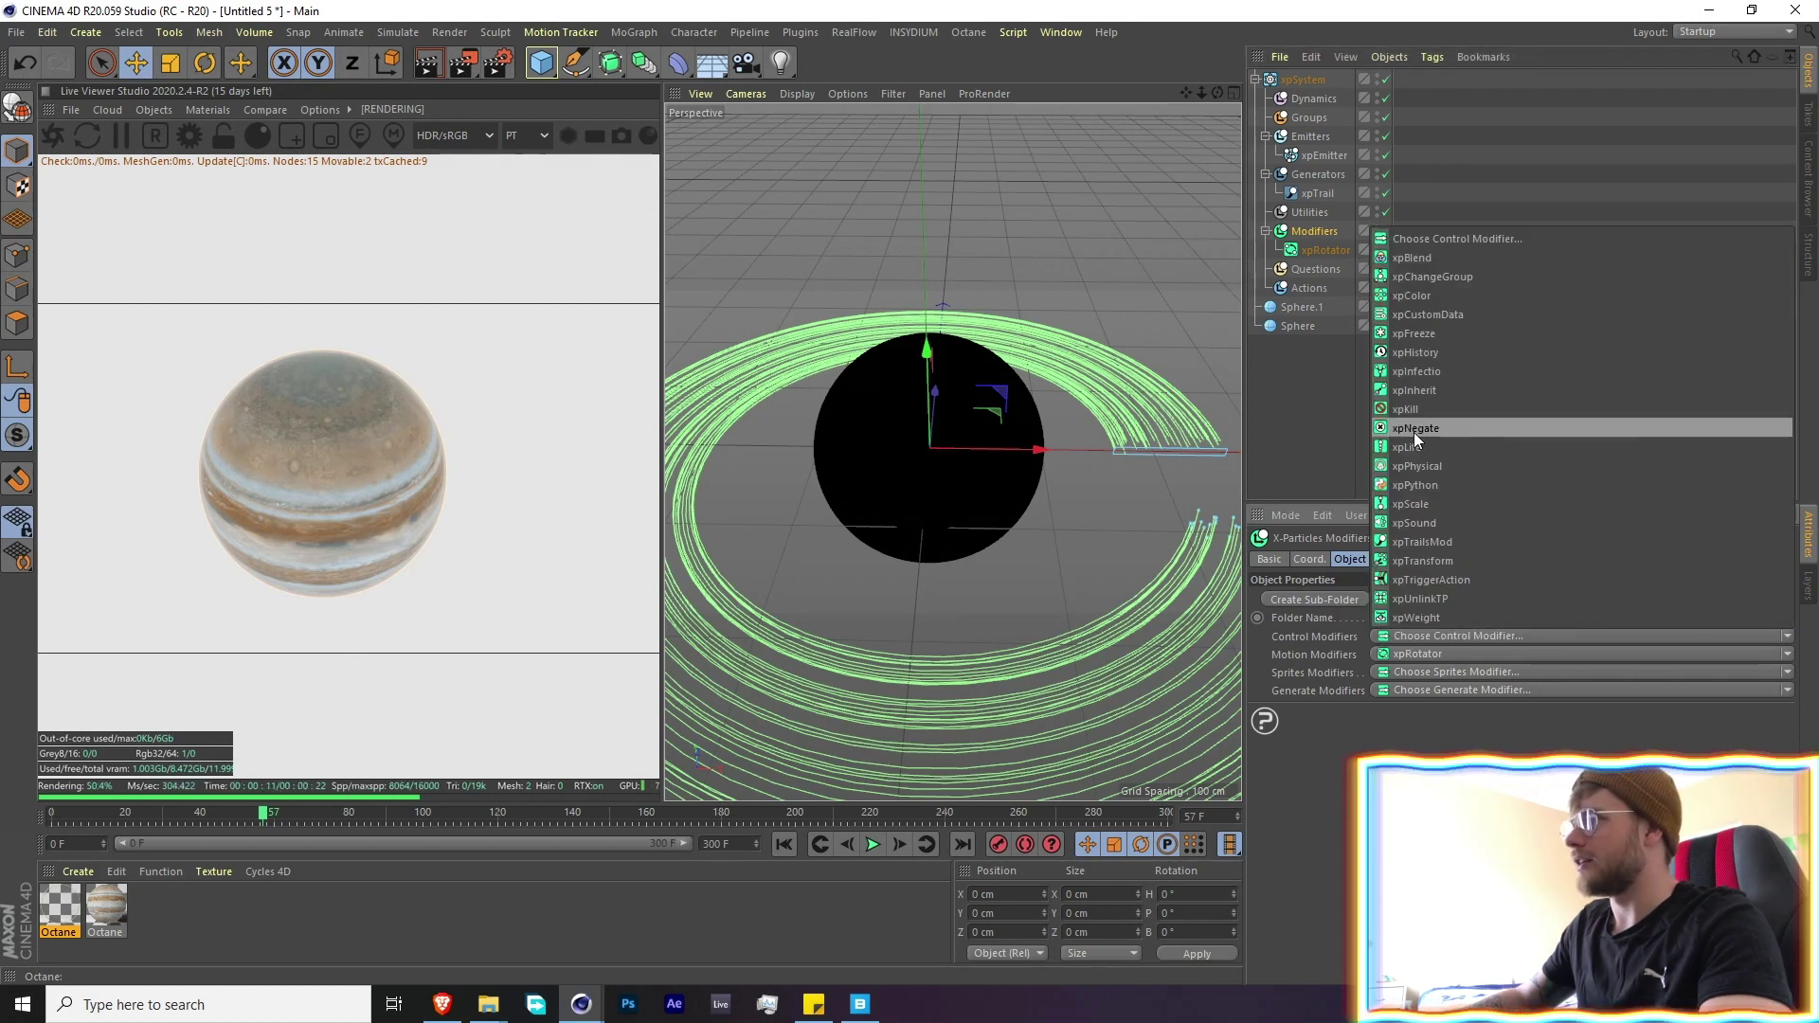
{"action": "left_click", "coordinate": [1430, 331]}
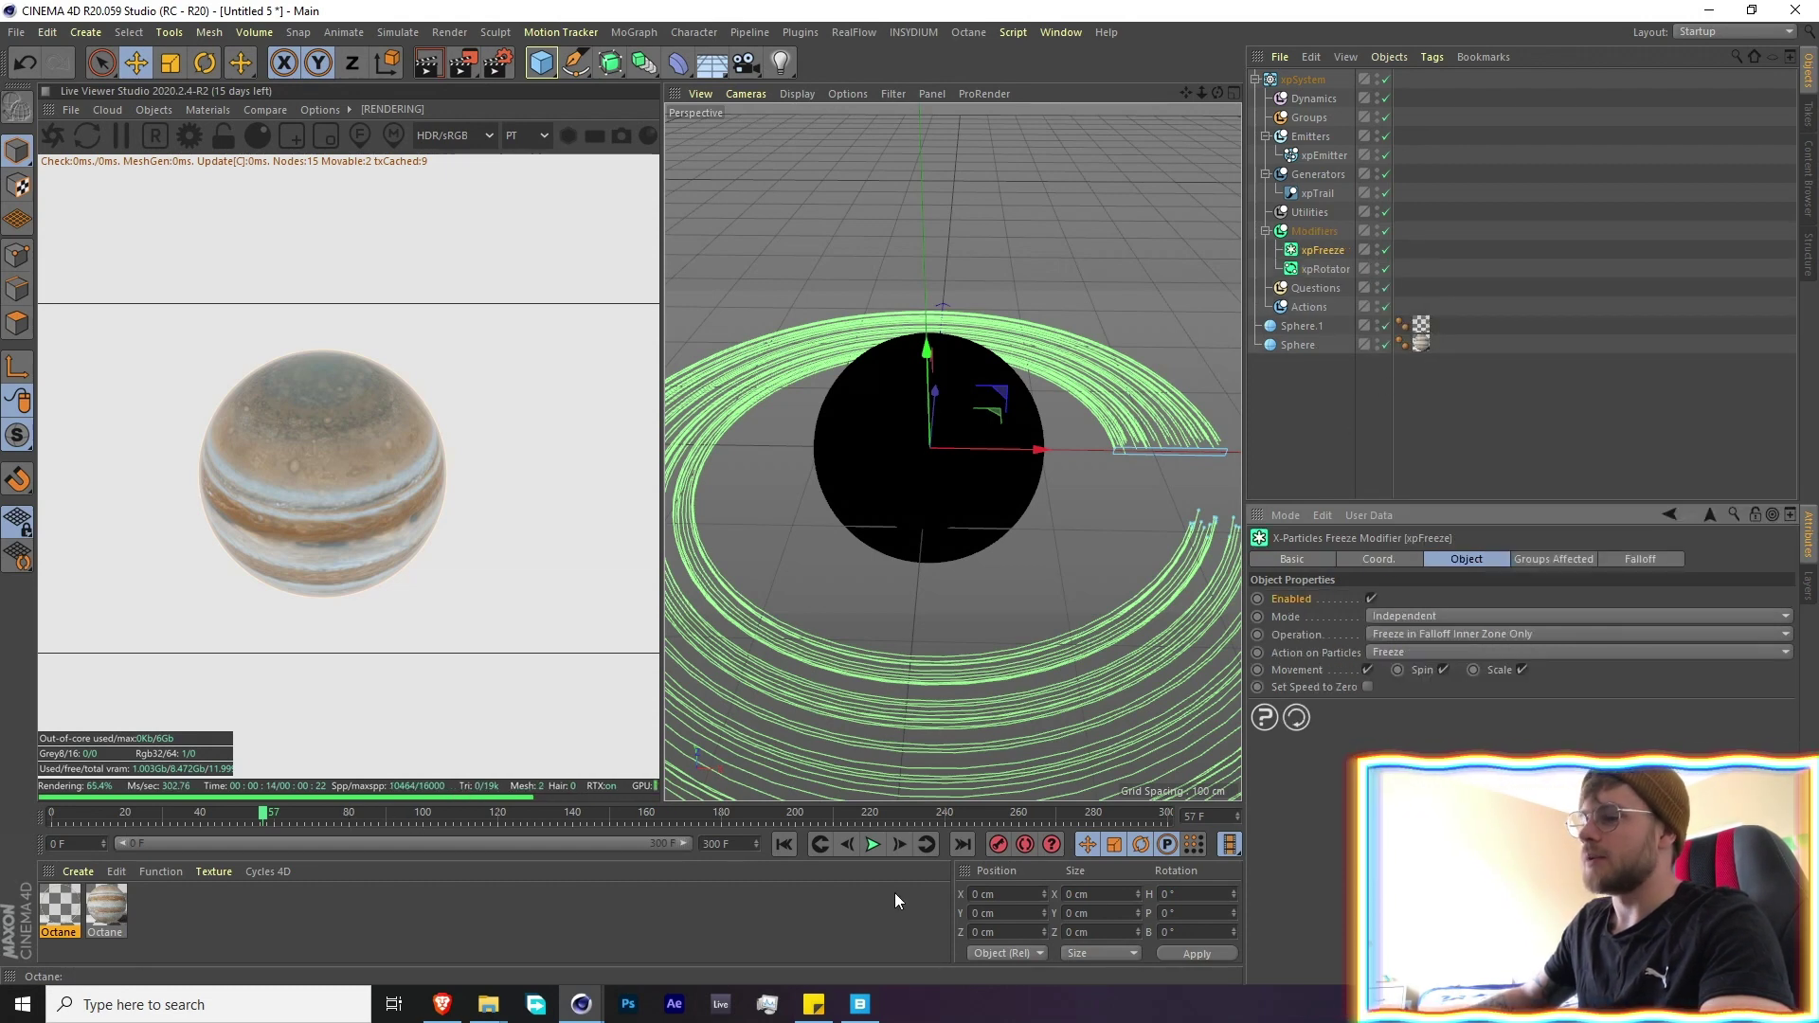
{"action": "left_click", "coordinate": [1385, 249]}
Play the simulation to around frame 100 and keyframe the Freeze modifier's Enabled state, switching the freeze off
{"action": "key", "text": "shift+f"}
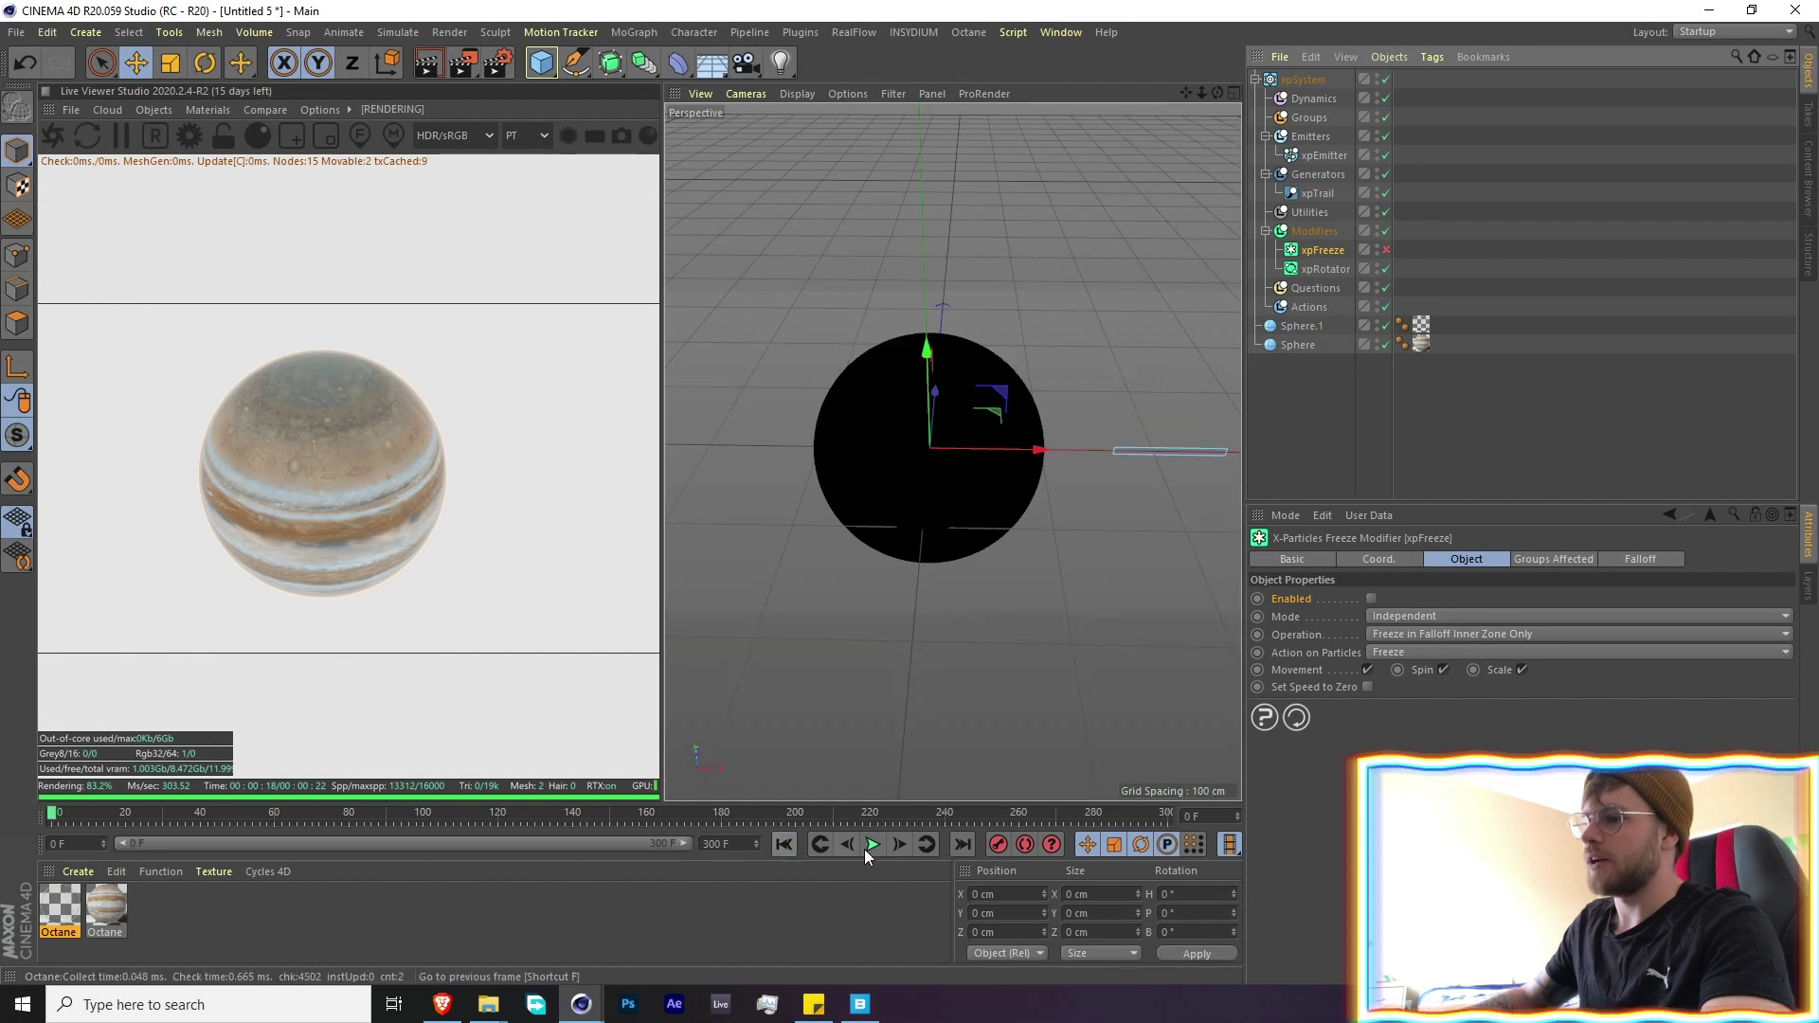
{"action": "left_click", "coordinate": [872, 844]}
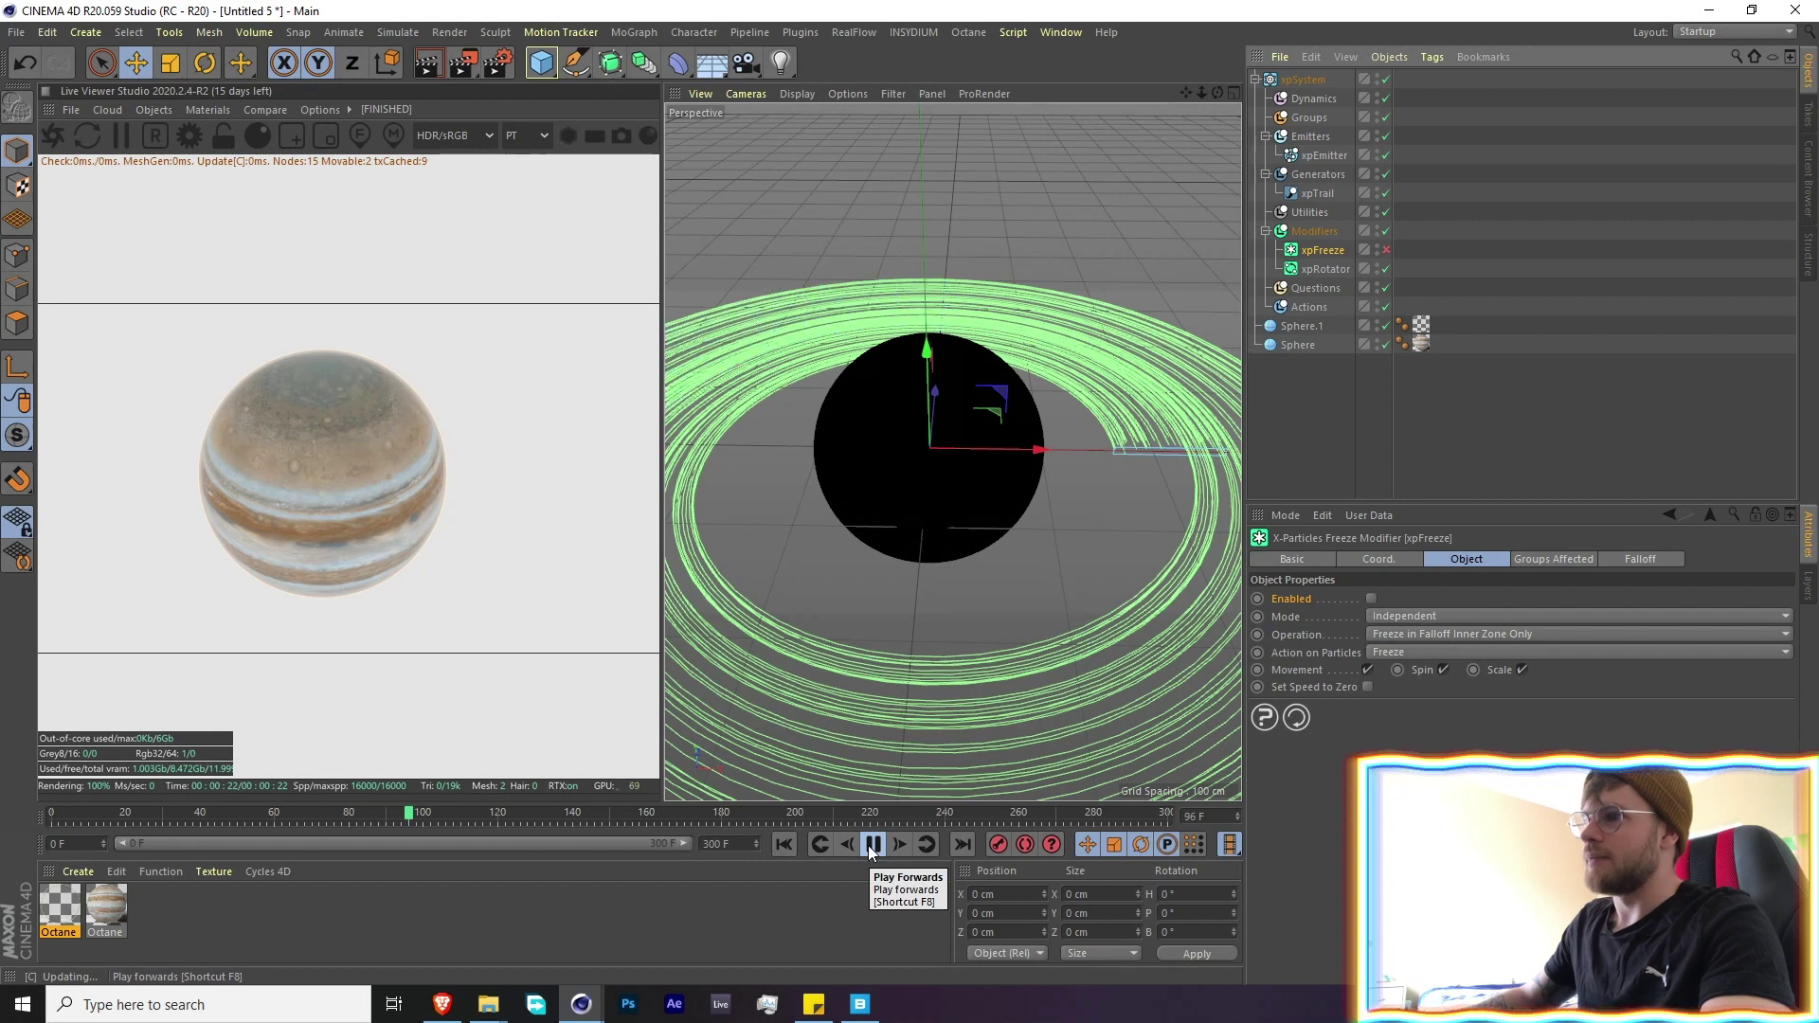
{"action": "left_click", "coordinate": [868, 845]}
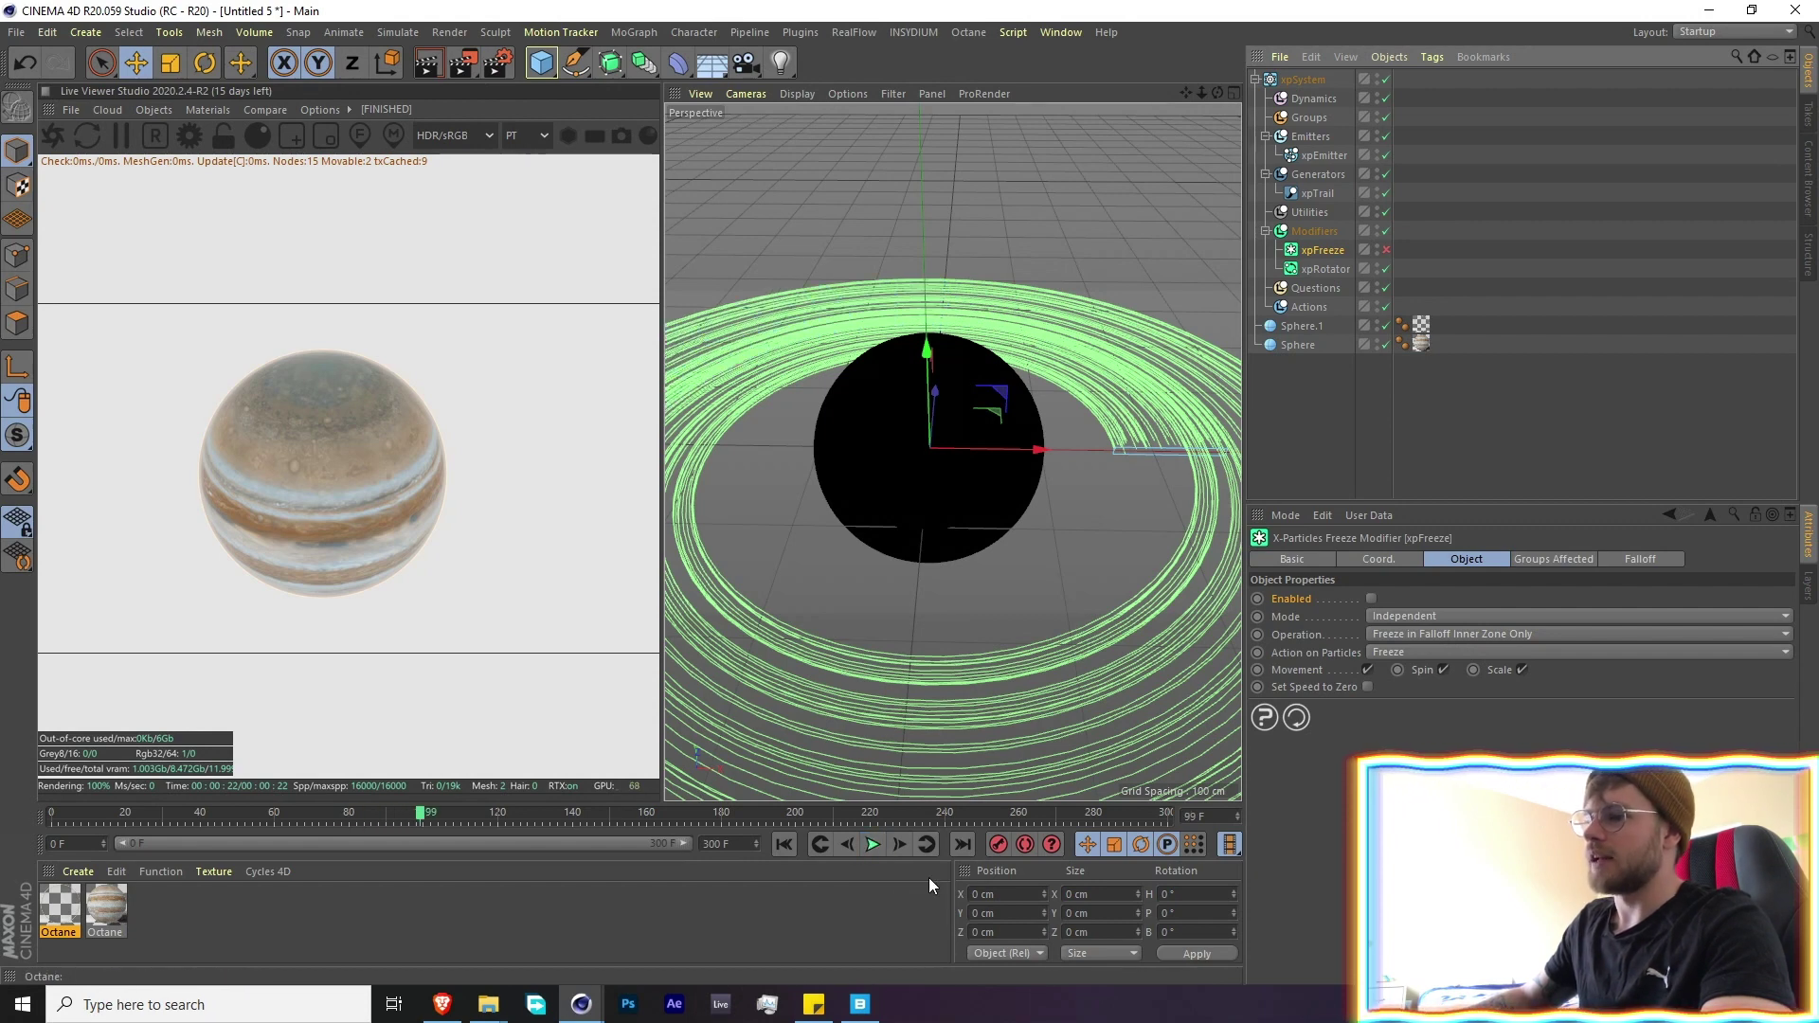
{"action": "left_click", "coordinate": [878, 850]}
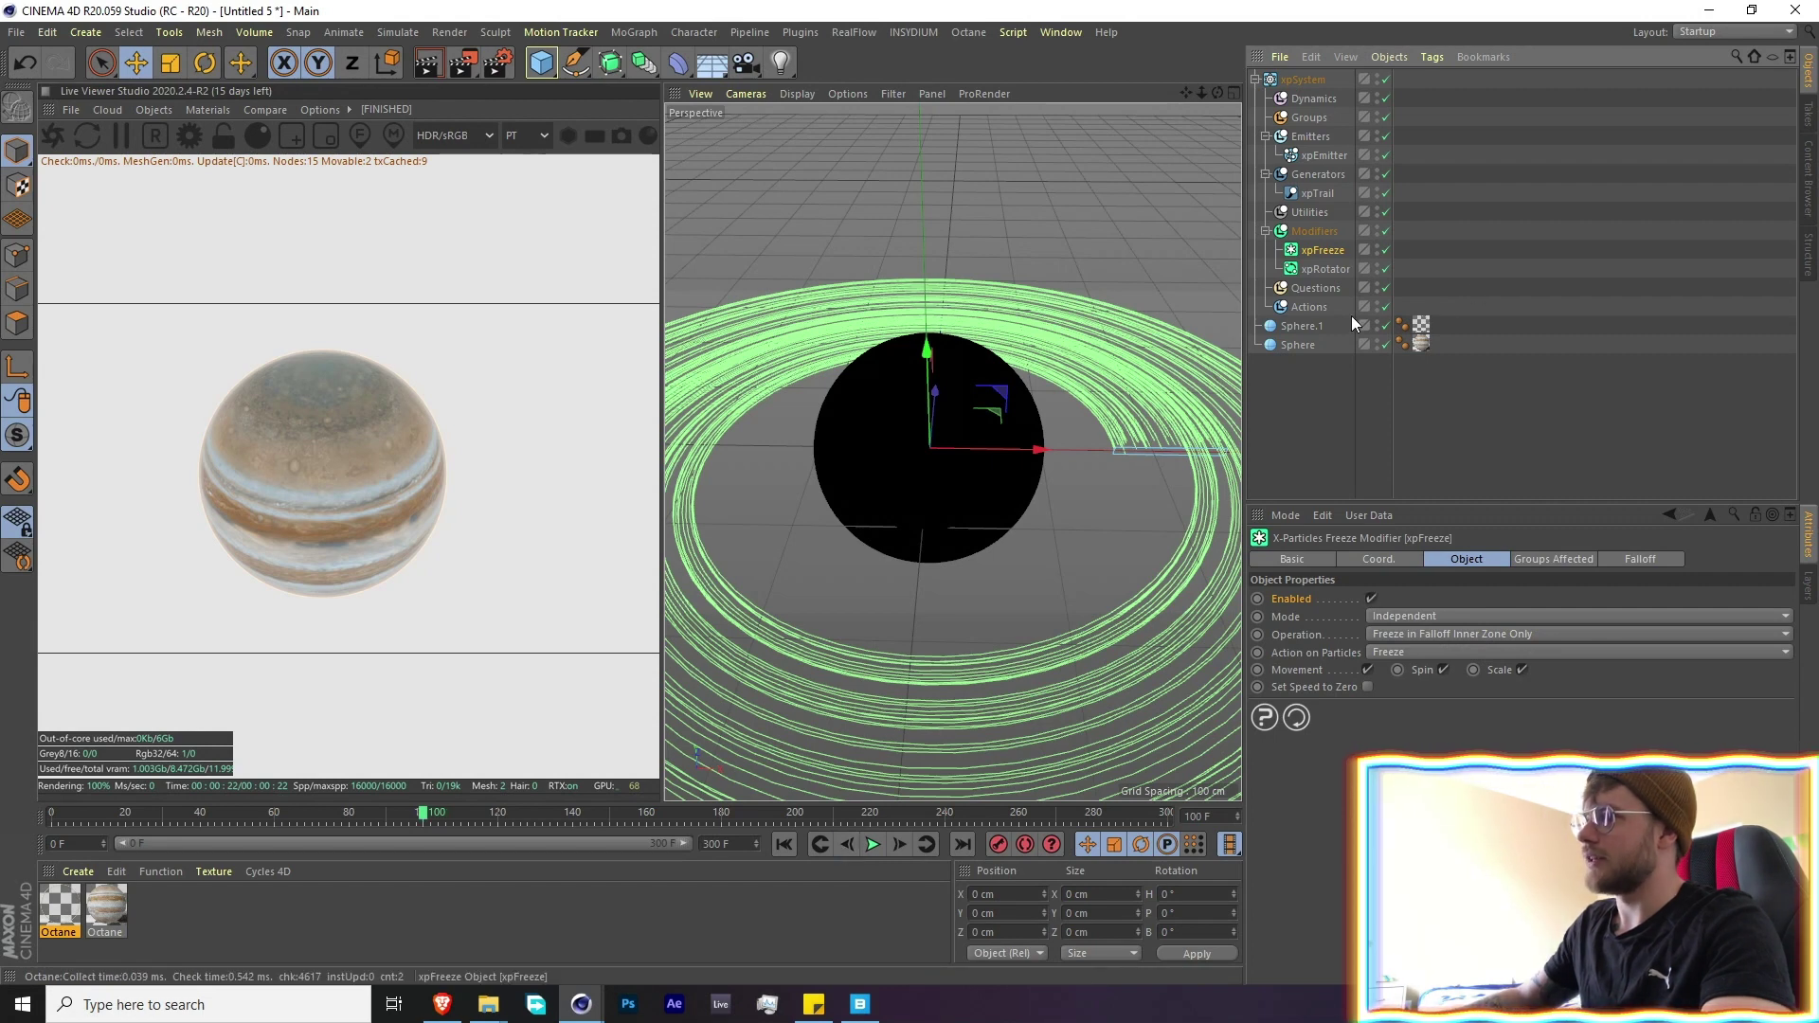
{"action": "left_click", "coordinate": [1260, 600]}
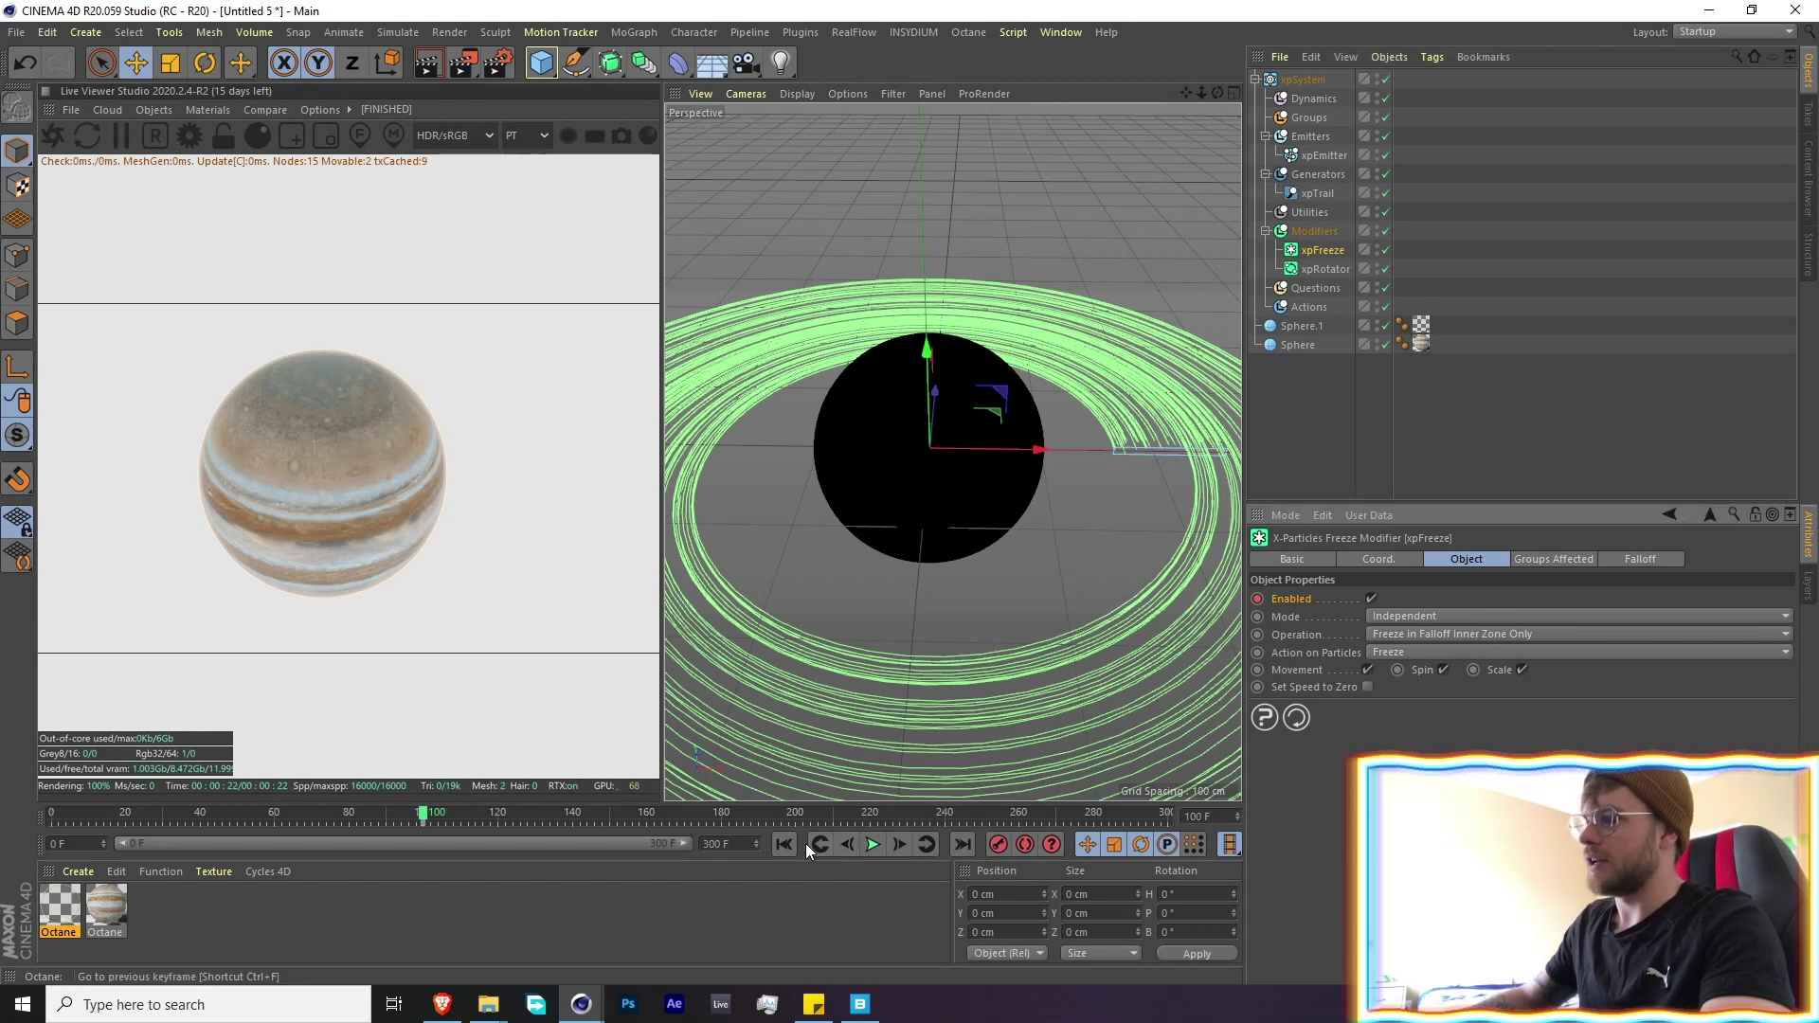
{"action": "left_click", "coordinate": [1371, 599]}
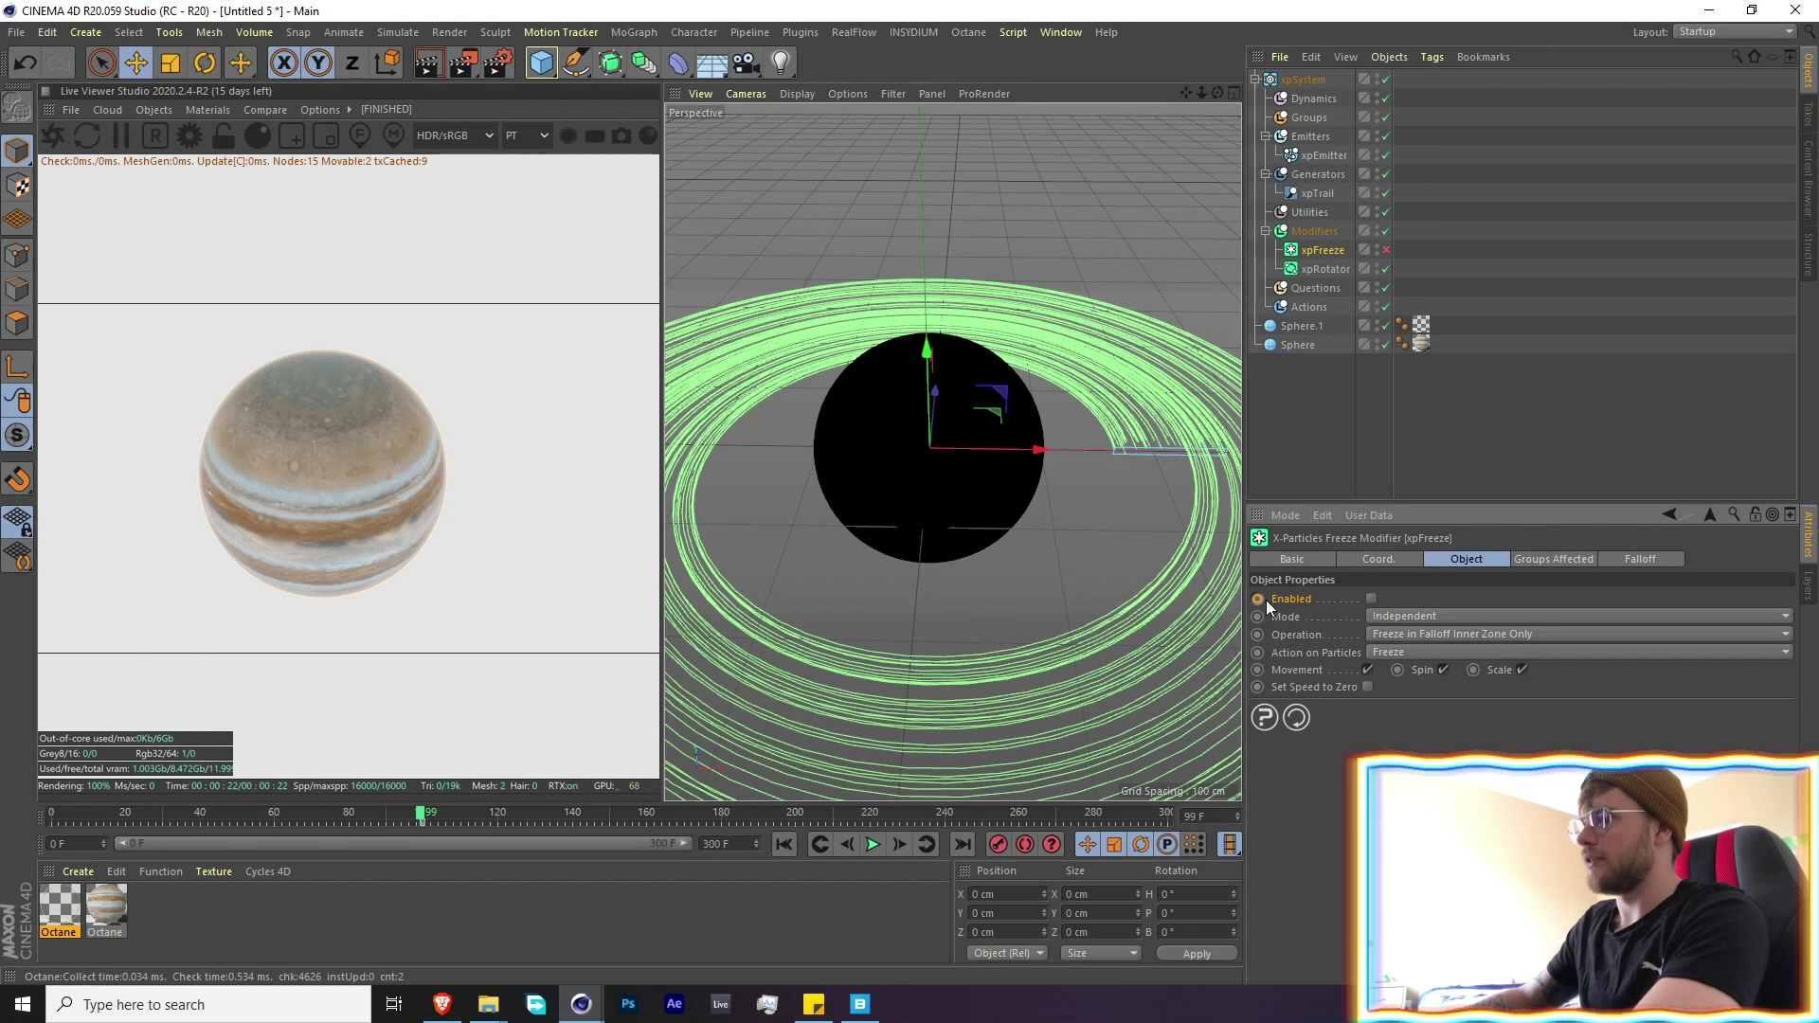
{"action": "scroll", "coordinate": [859, 571], "scroll_direction": "down", "scroll_amount": 2}
Replay the simulation from frame 0 and view the frozen trail ring edge-on
{"action": "middle_click_drag", "start_coordinate": [930, 498], "coordinate": [984, 459], "text": "alt"}
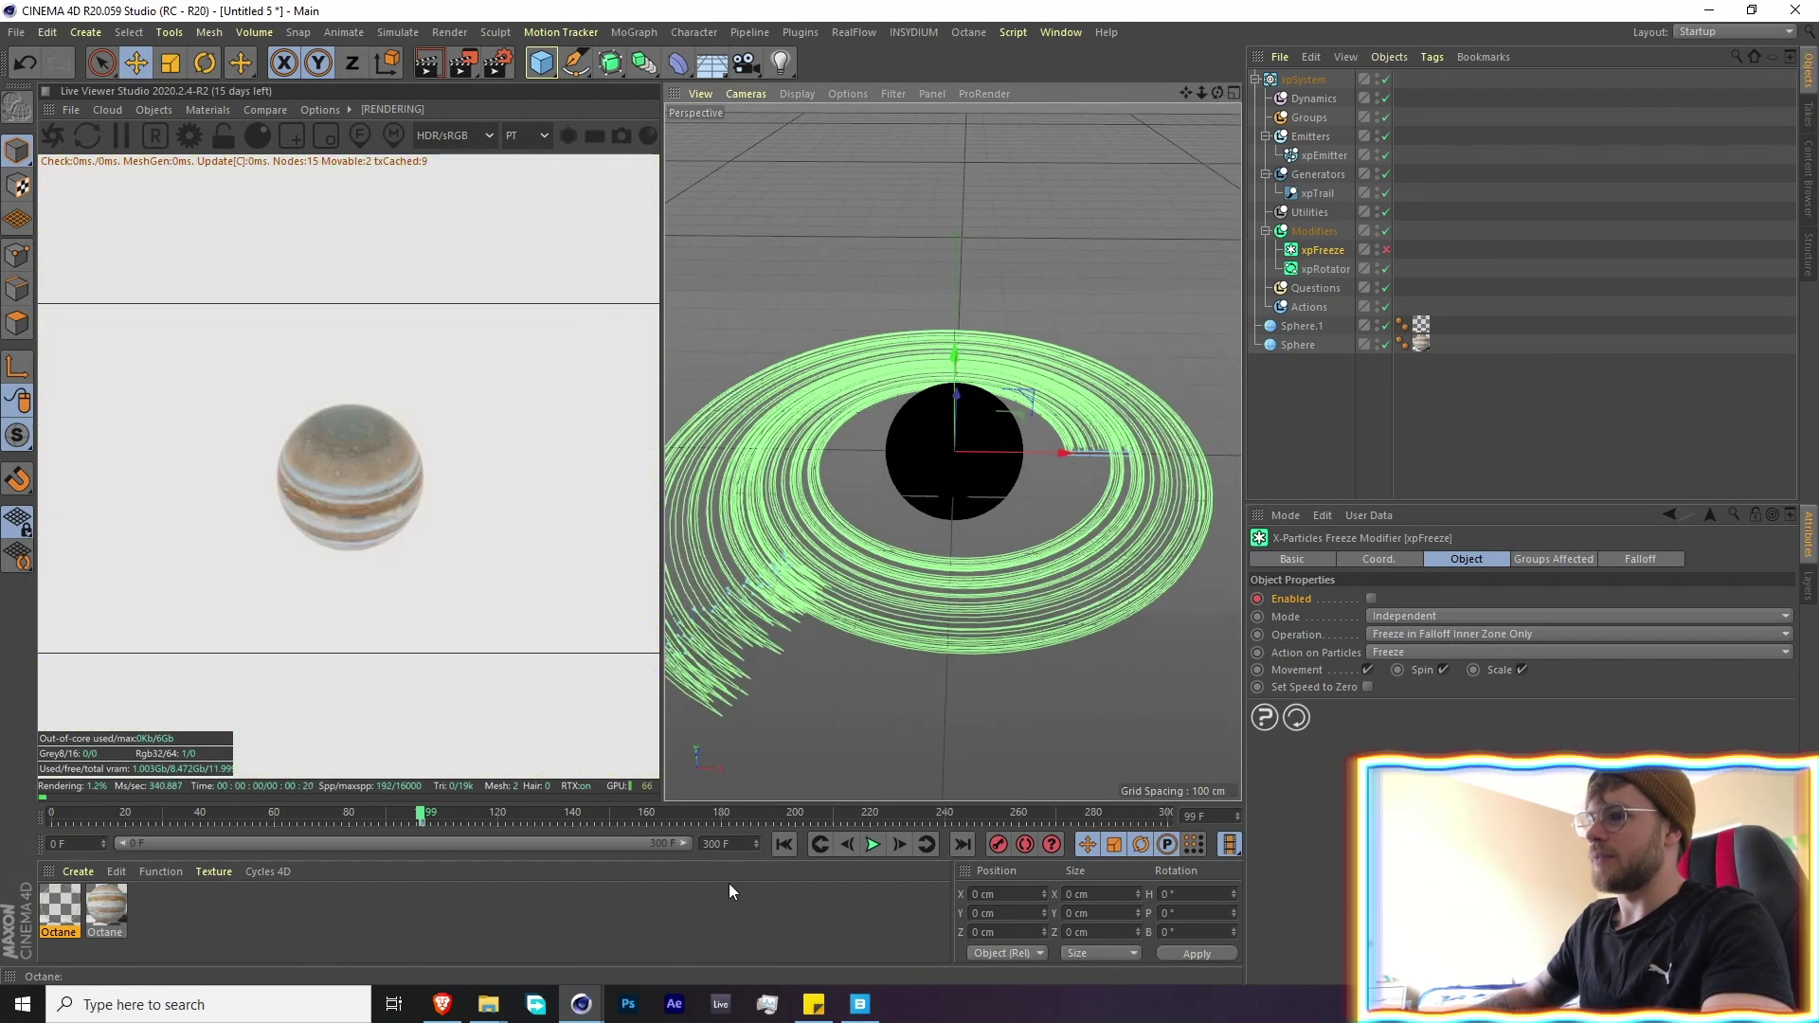
{"action": "left_click", "coordinate": [783, 845]}
{"action": "left_click", "coordinate": [872, 845]}
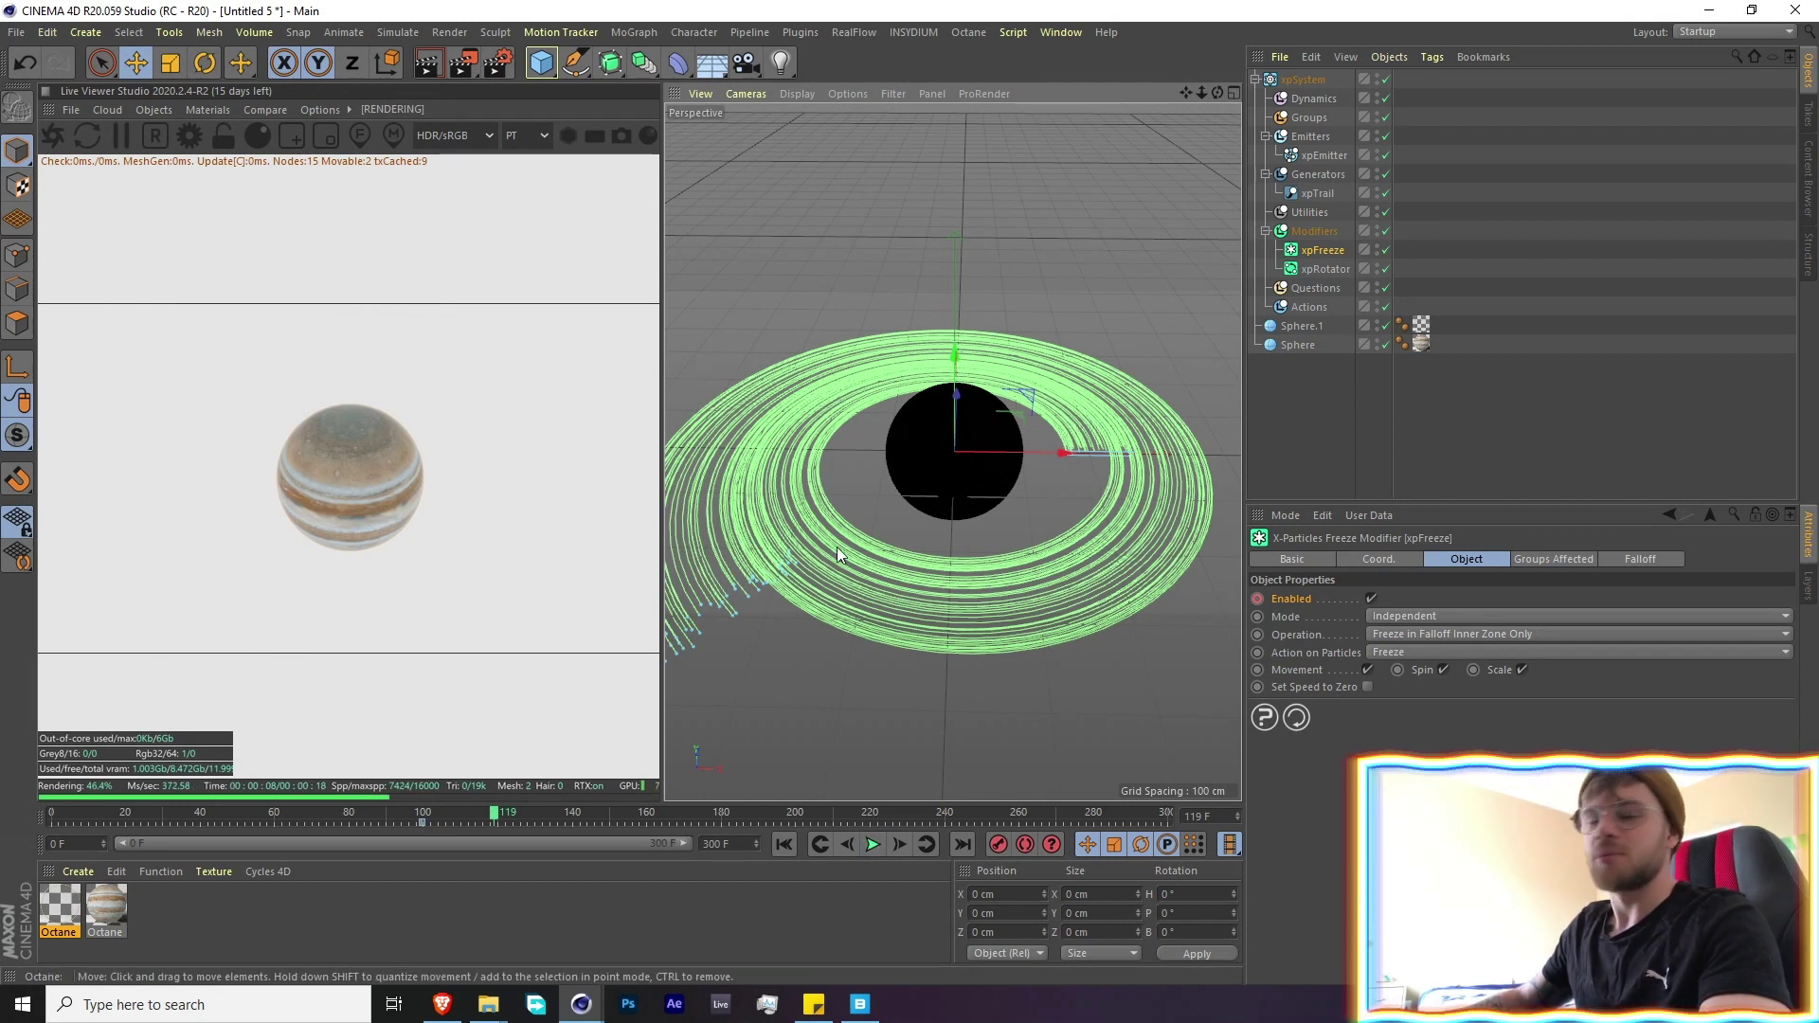
{"action": "left_click_drag", "start_coordinate": [1087, 431], "coordinate": [1023, 475], "text": "alt"}
{"action": "scroll", "coordinate": [1023, 475], "scroll_direction": "down", "scroll_amount": 3}
{"action": "scroll", "coordinate": [989, 480], "scroll_direction": "up", "scroll_amount": 4}
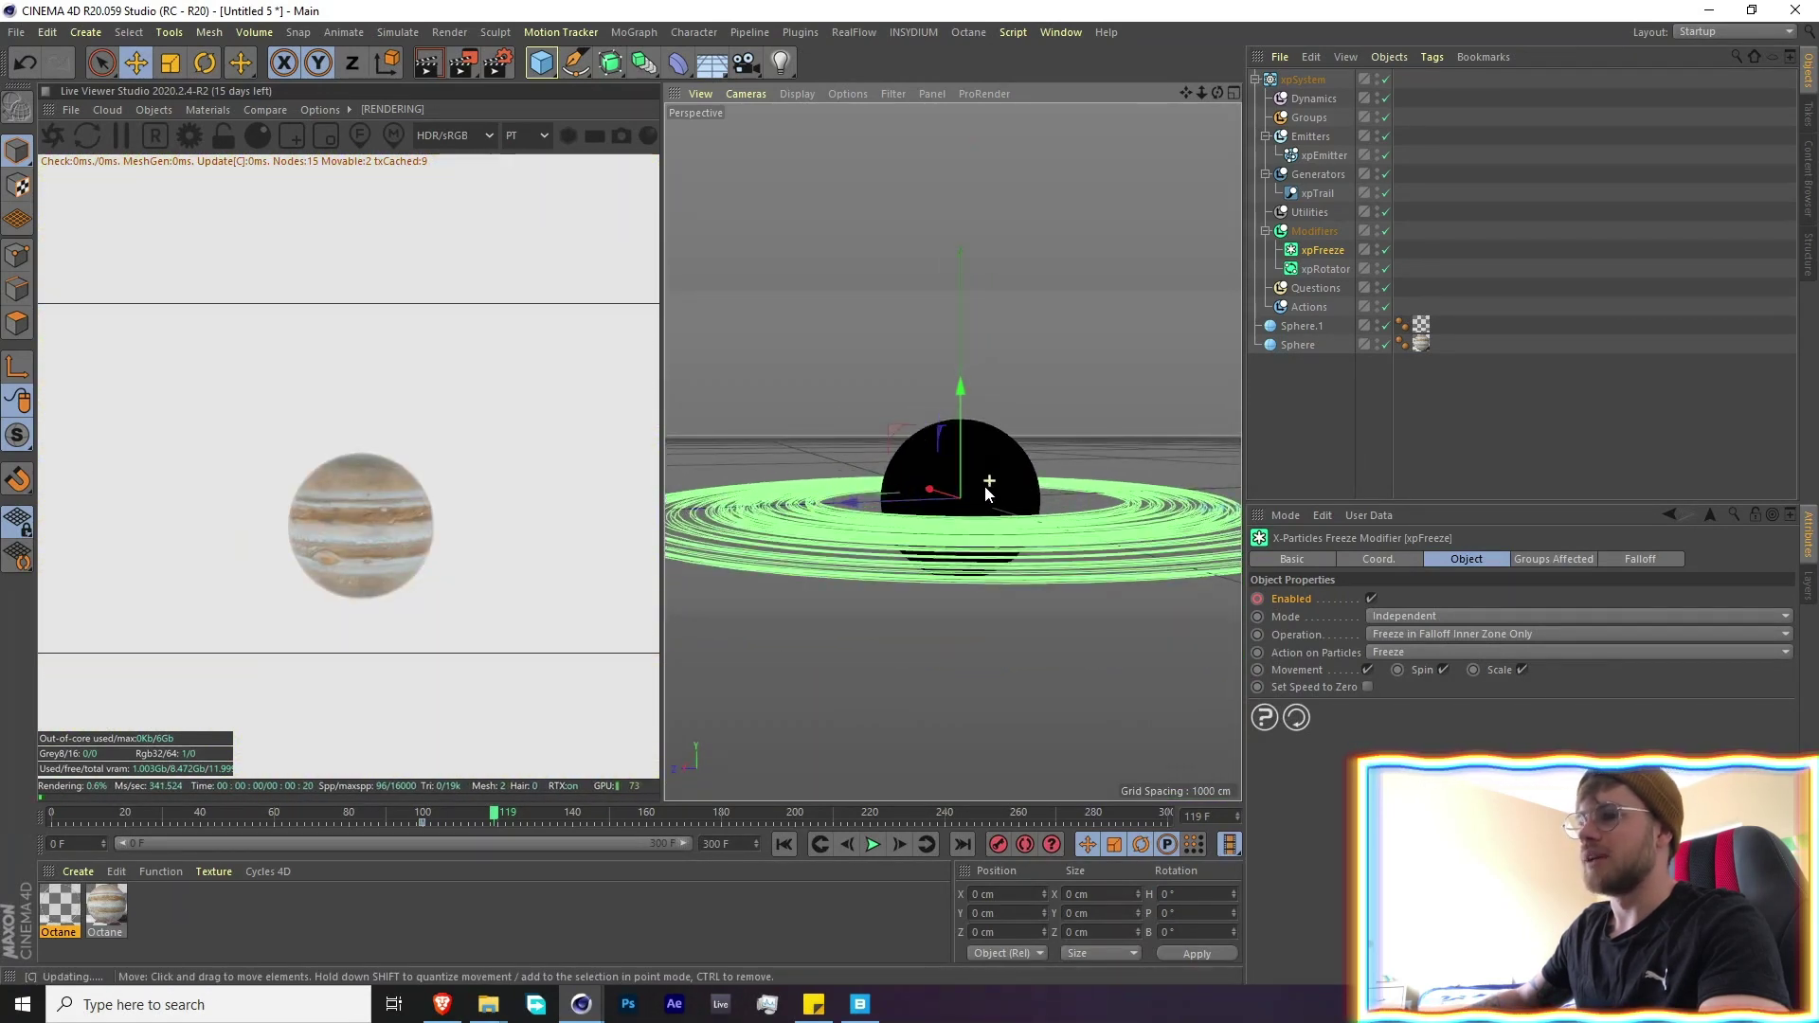
{"action": "left_click_drag", "start_coordinate": [955, 502], "coordinate": [964, 459], "text": "alt"}
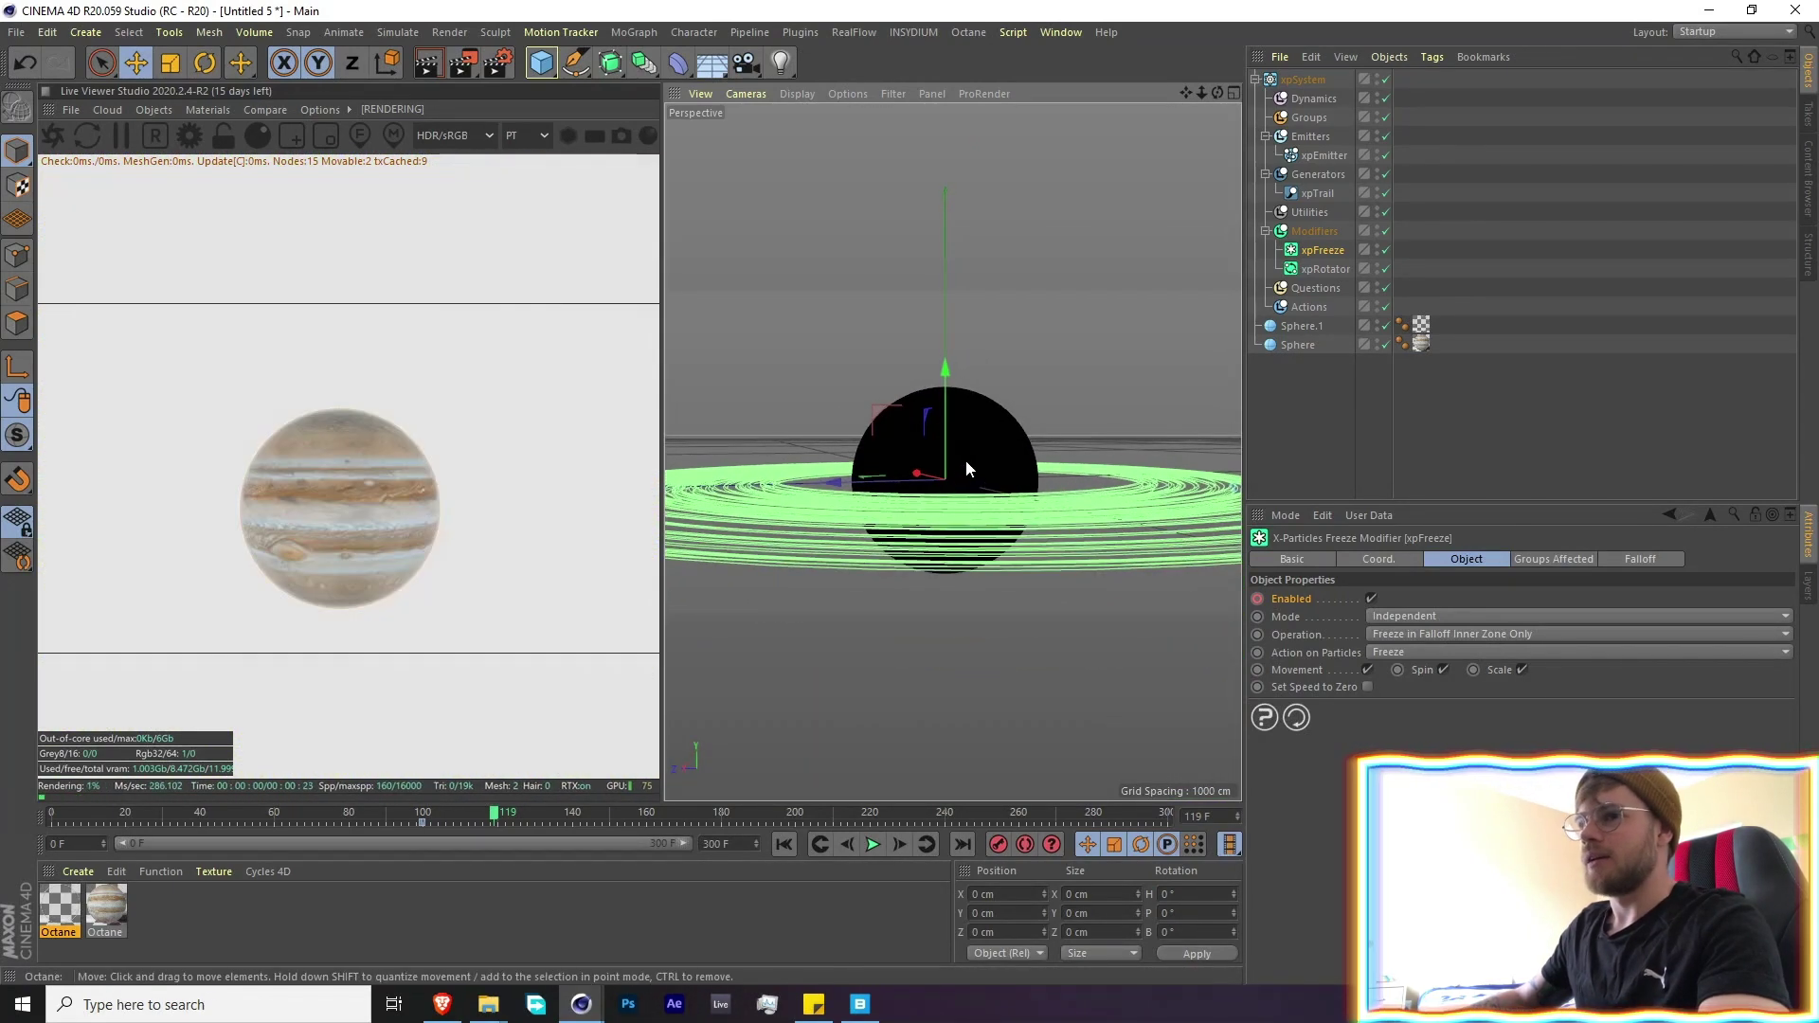
Tag xpTrail with an Octane ObjectTag rendering it as hair at 0.3 root and tip thickness
{"action": "right_click", "coordinate": [1296, 196]}
{"action": "mouse_move", "coordinate": [1386, 176]}
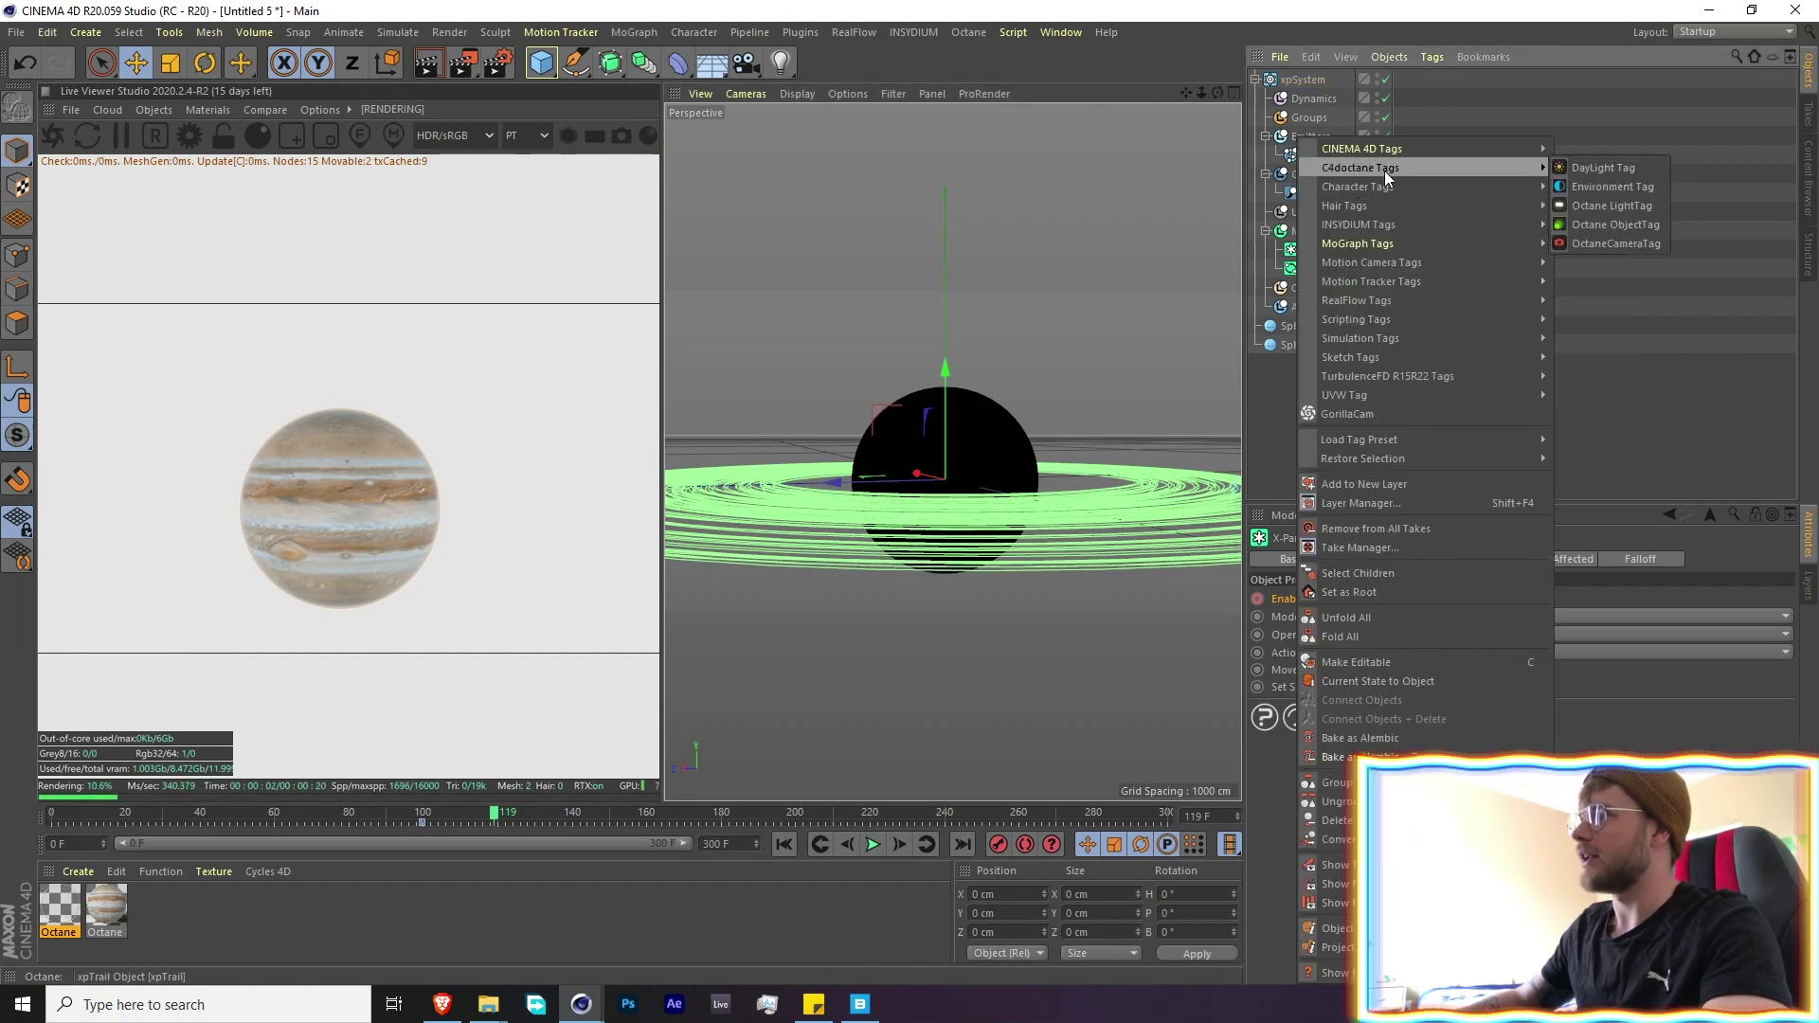
{"action": "left_click", "coordinate": [1591, 223]}
{"action": "left_click", "coordinate": [1355, 614]}
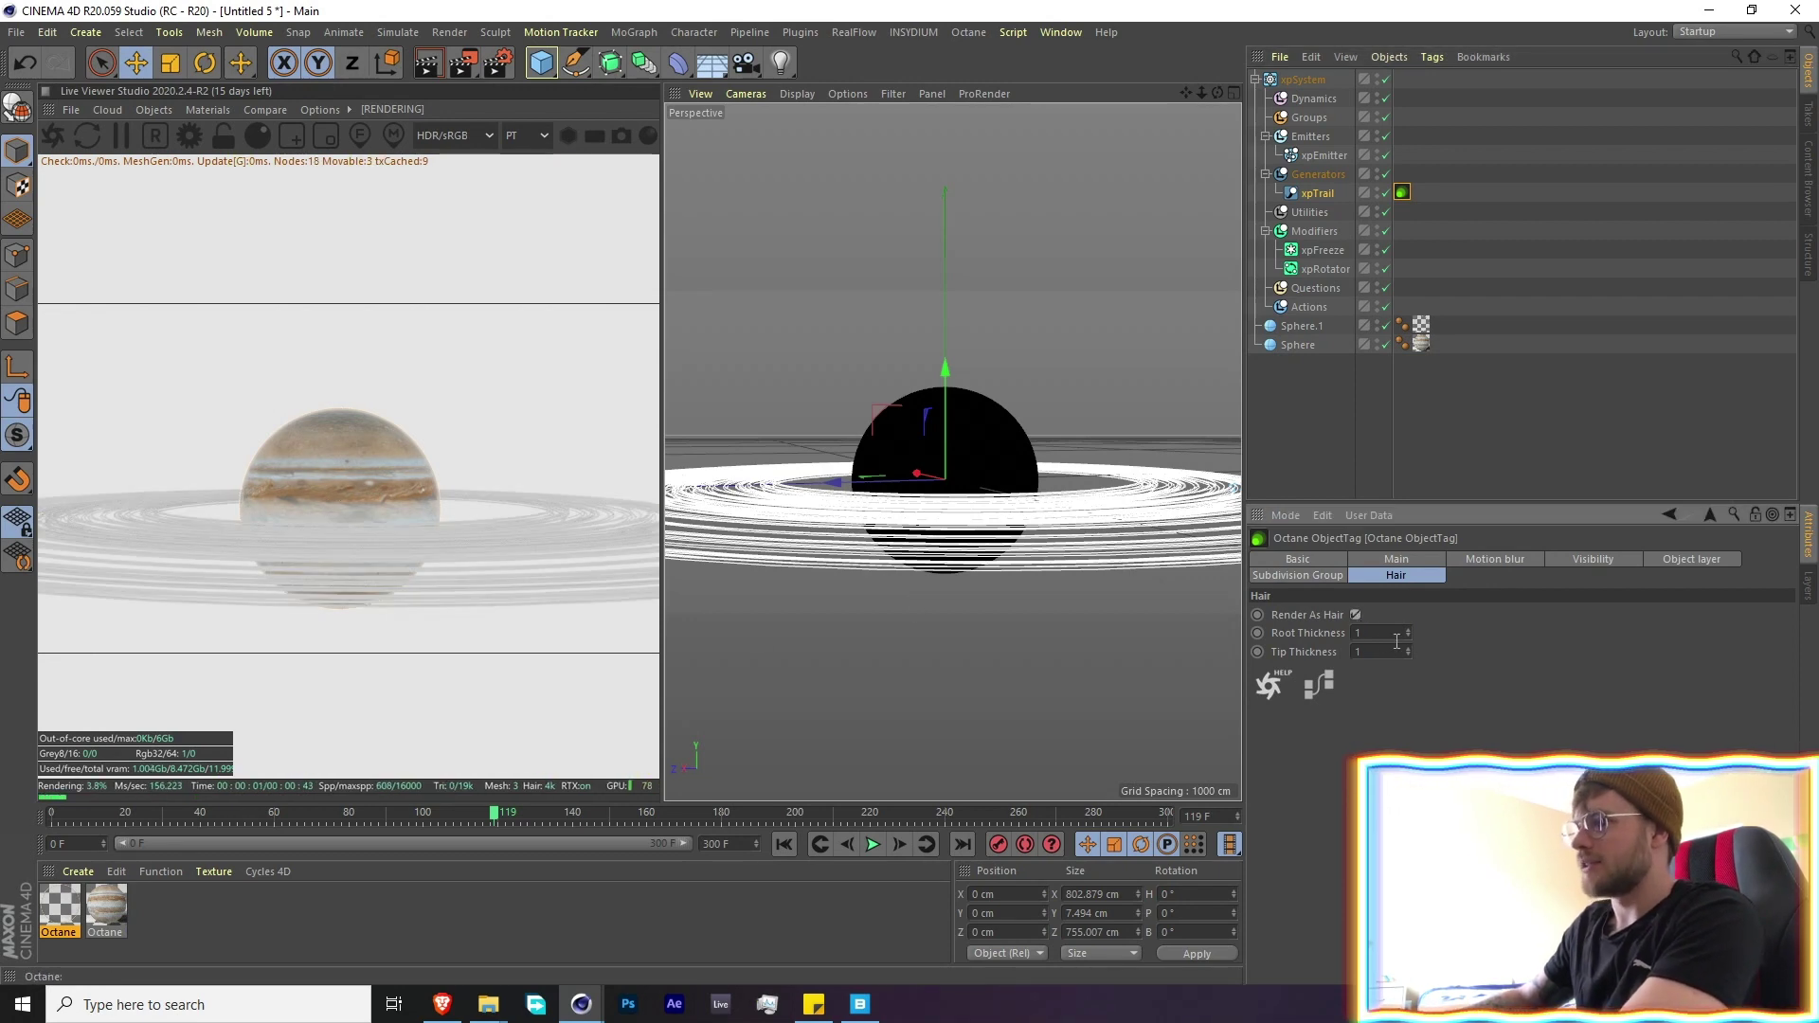
{"action": "type", "text": "0.3"}
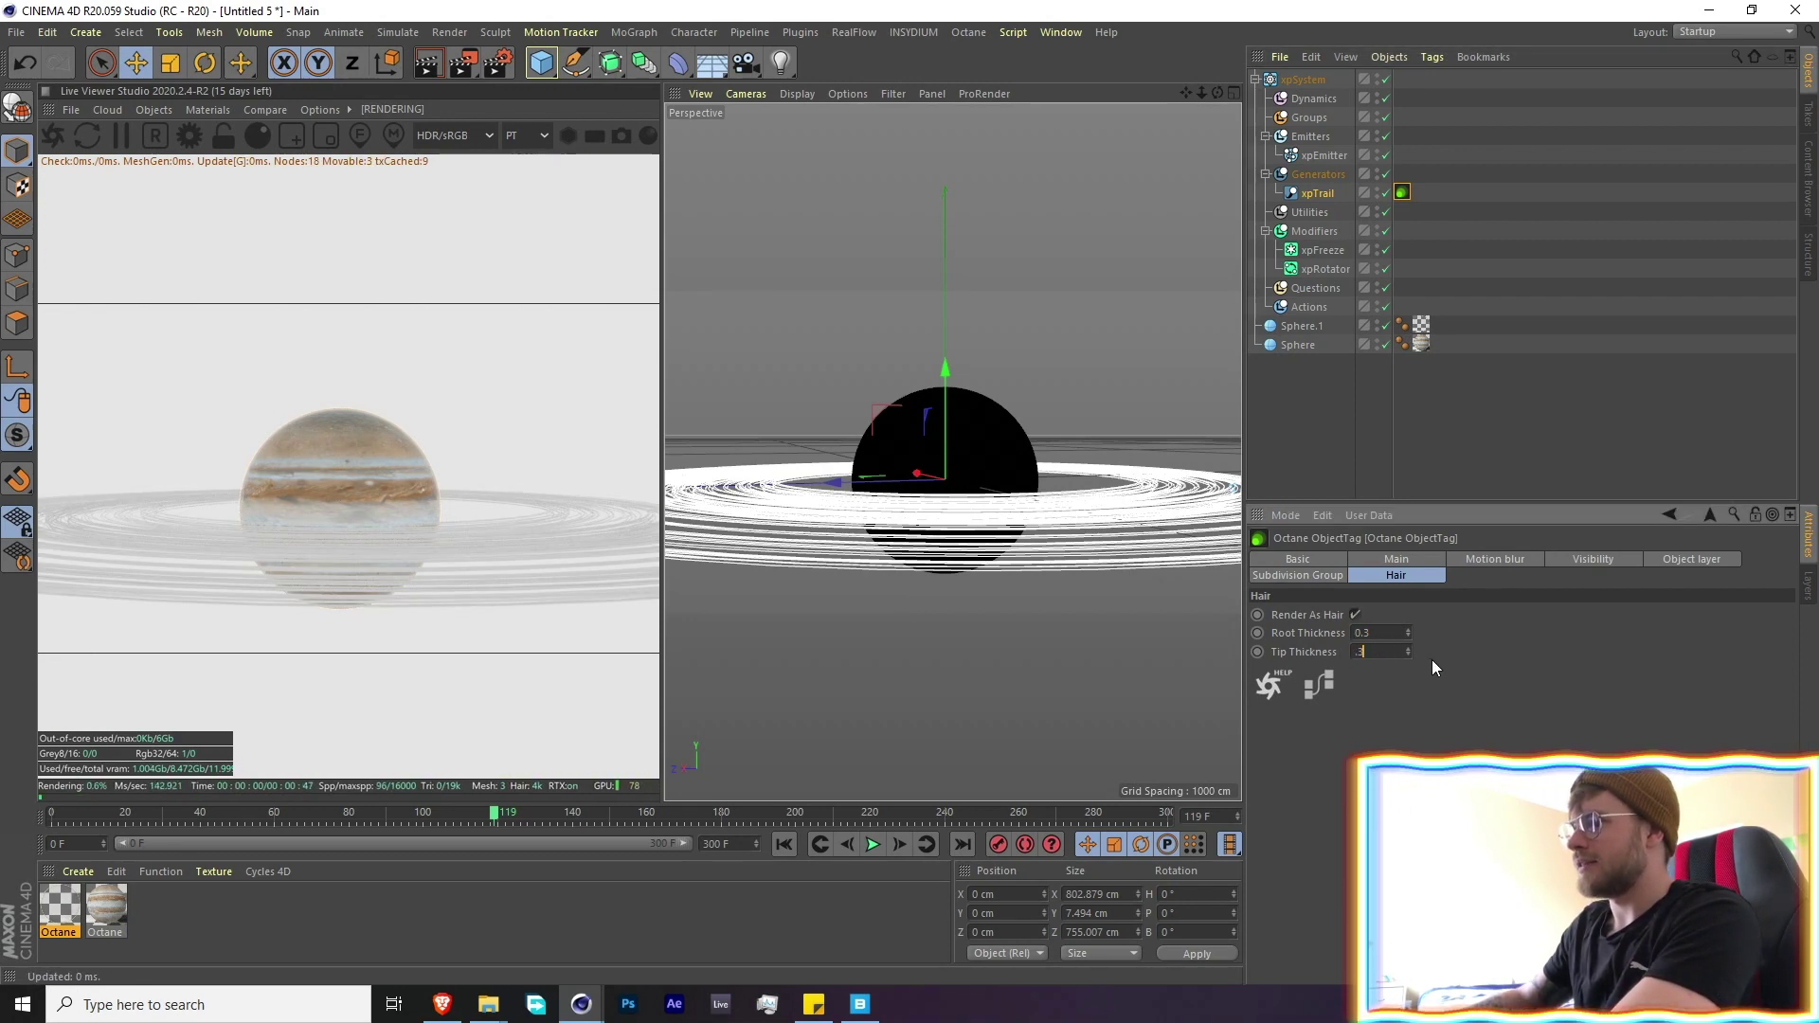
{"action": "key", "text": "Return"}
{"action": "left_click_drag", "start_coordinate": [927, 538], "coordinate": [926, 624], "text": "alt"}
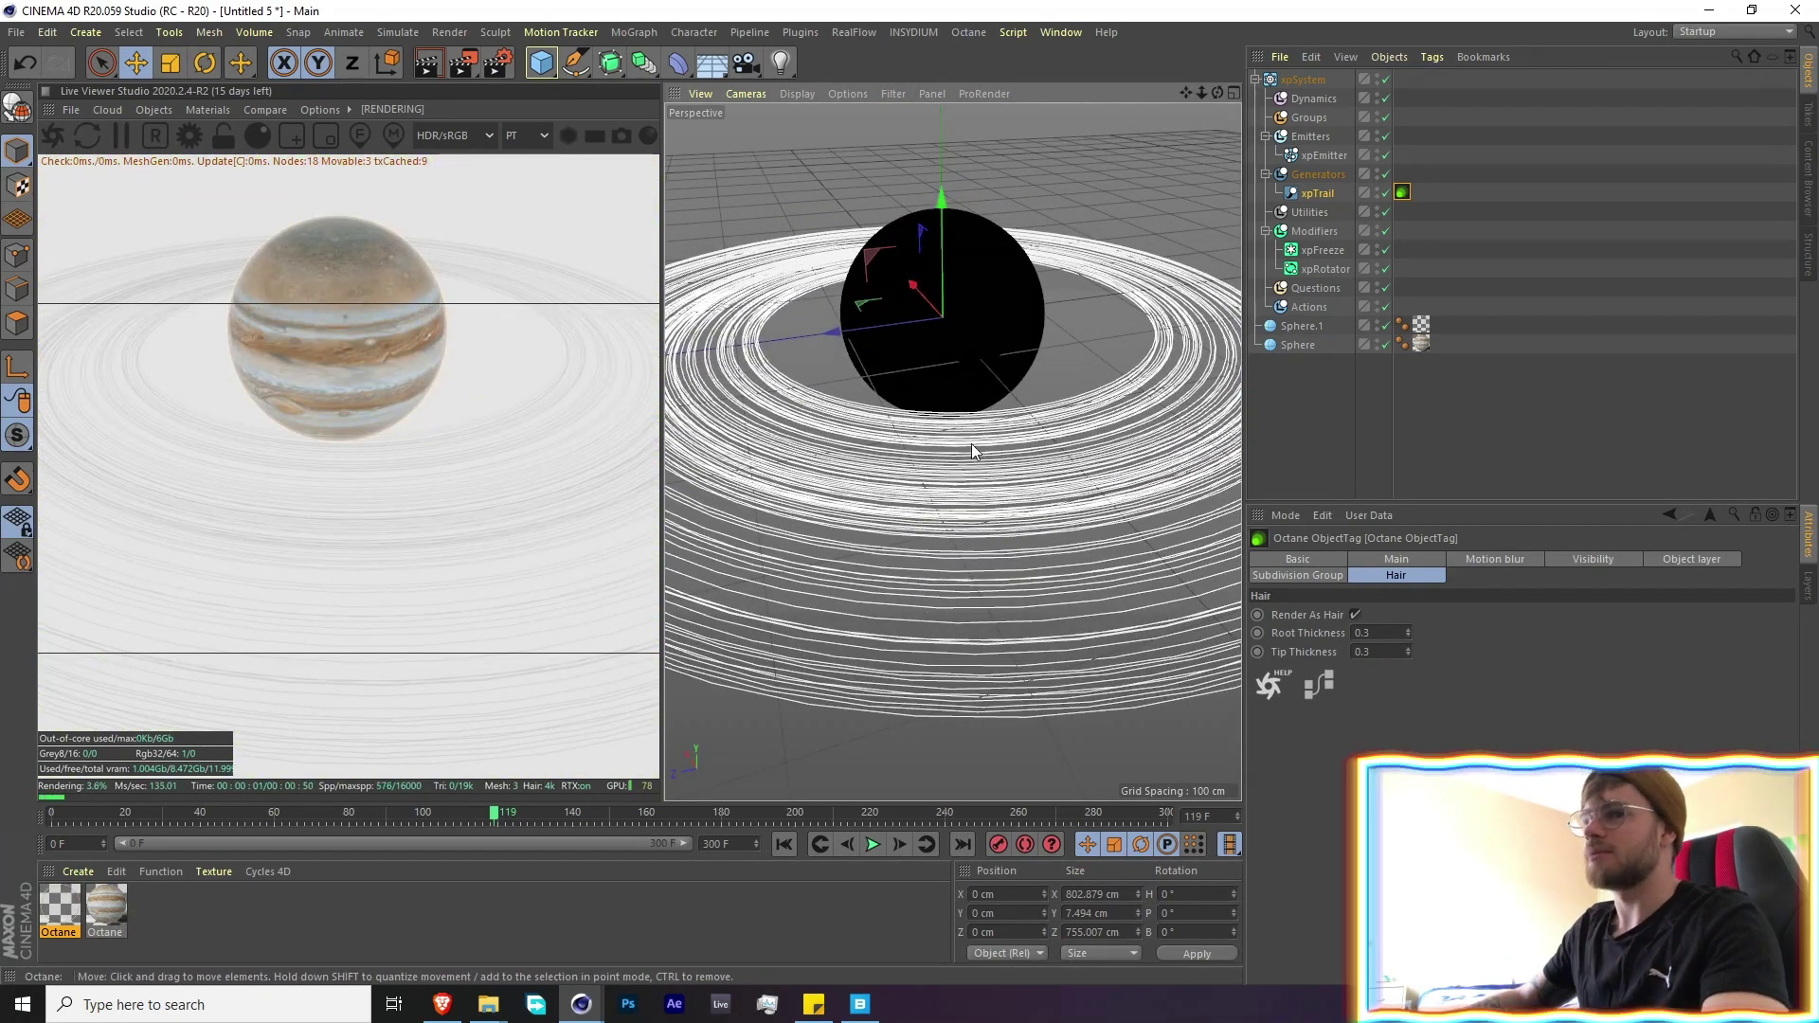
{"action": "middle_click_drag", "start_coordinate": [938, 342], "coordinate": [988, 387], "text": "alt"}
{"action": "scroll", "coordinate": [993, 357], "scroll_direction": "down", "scroll_amount": 3}
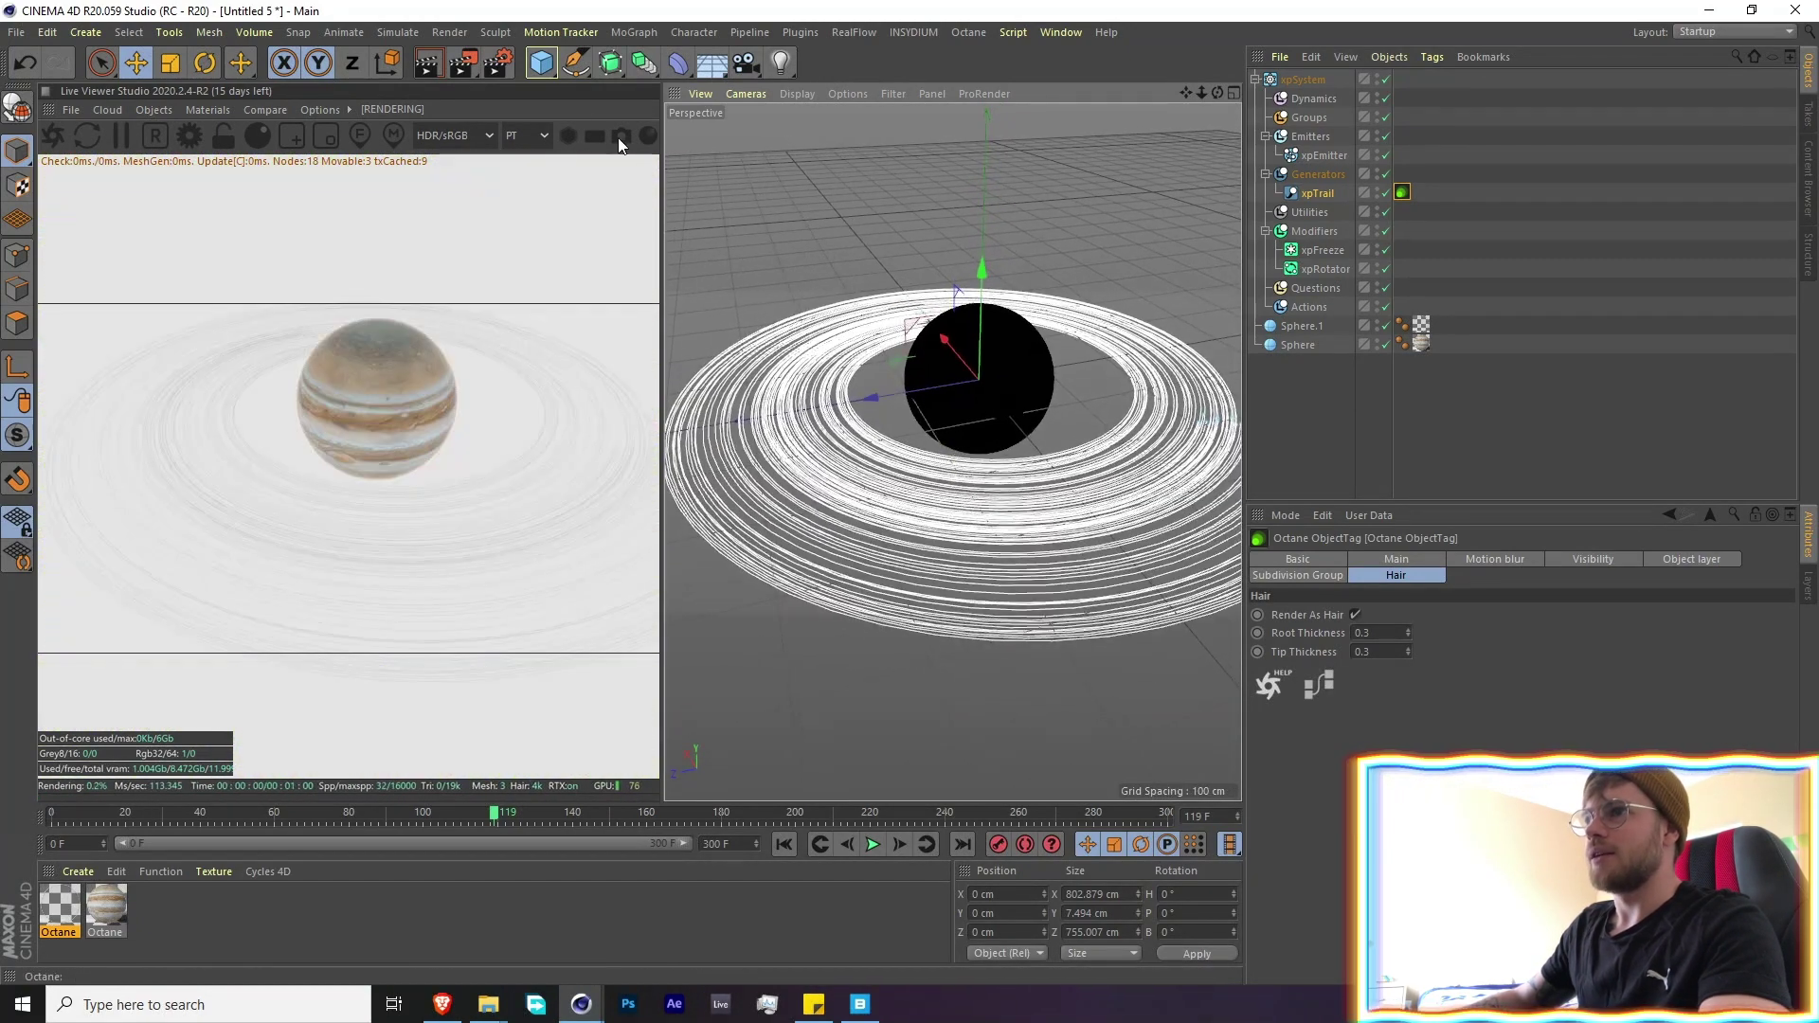
Add a Disc primitive sized to about 390 cm outer radius around the planet
{"action": "left_click_drag", "start_coordinate": [547, 69], "coordinate": [610, 124]}
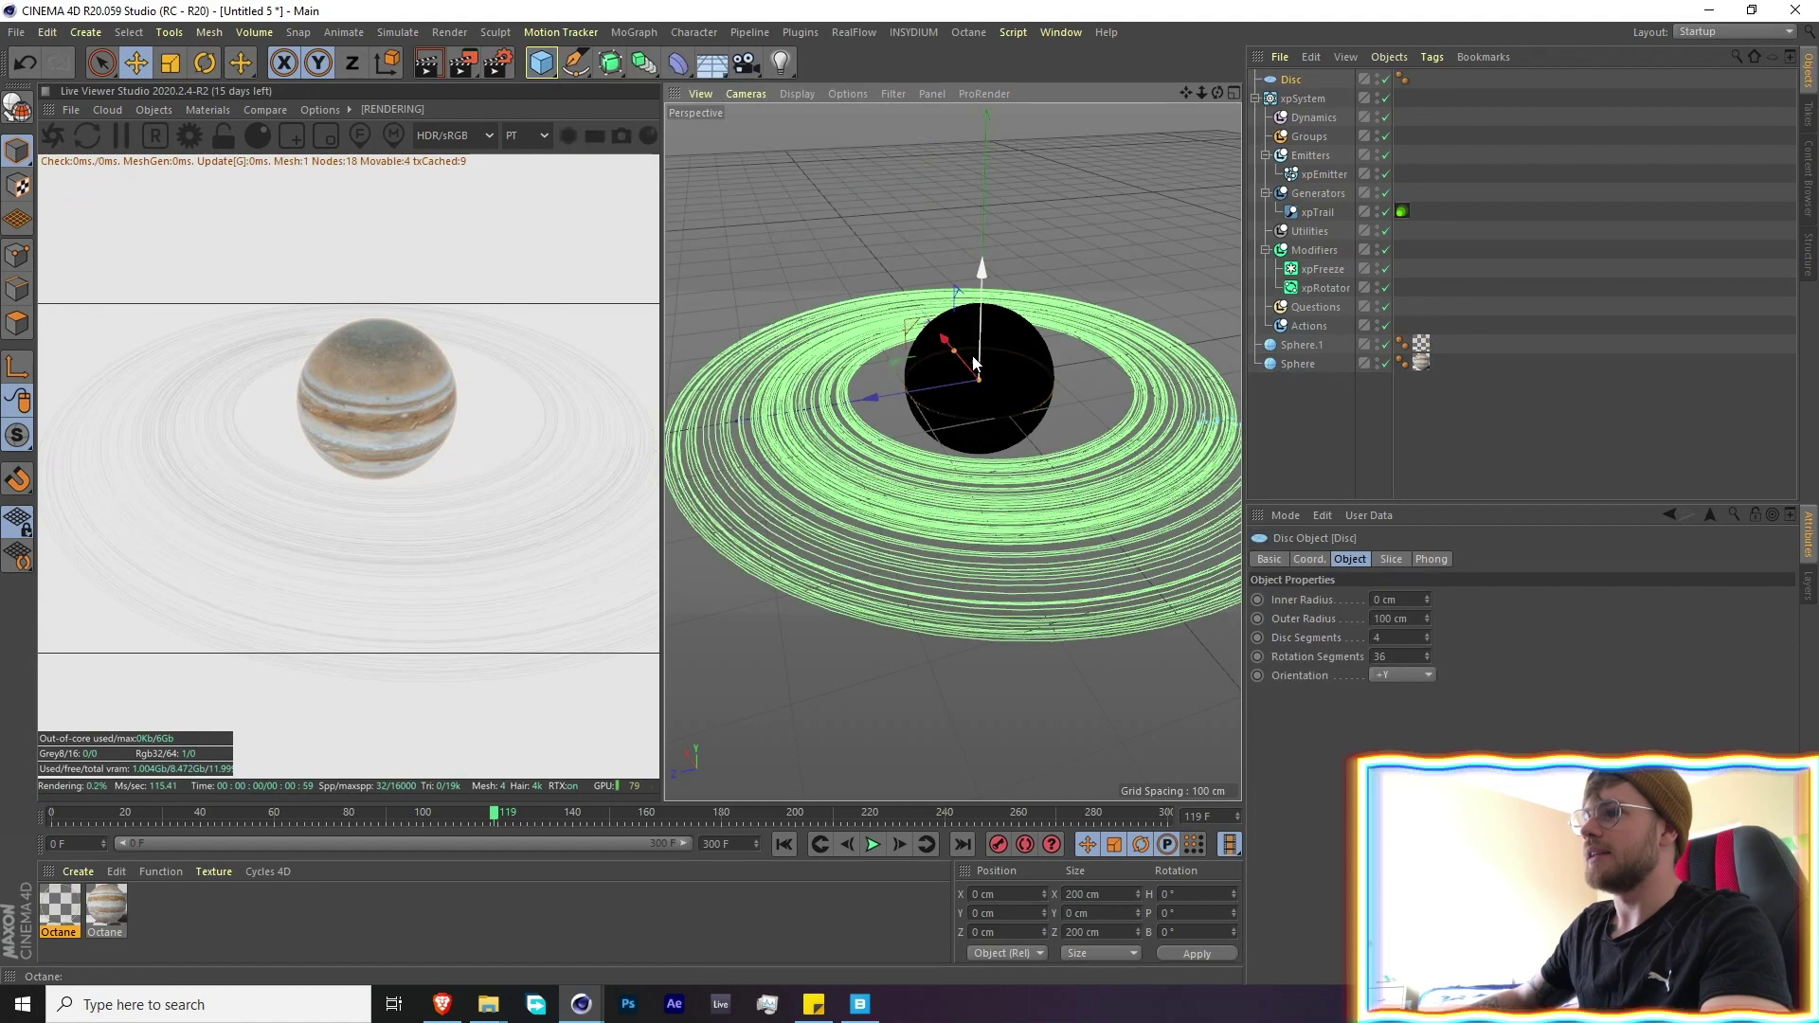
{"action": "left_click_drag", "start_coordinate": [958, 351], "coordinate": [949, 248]}
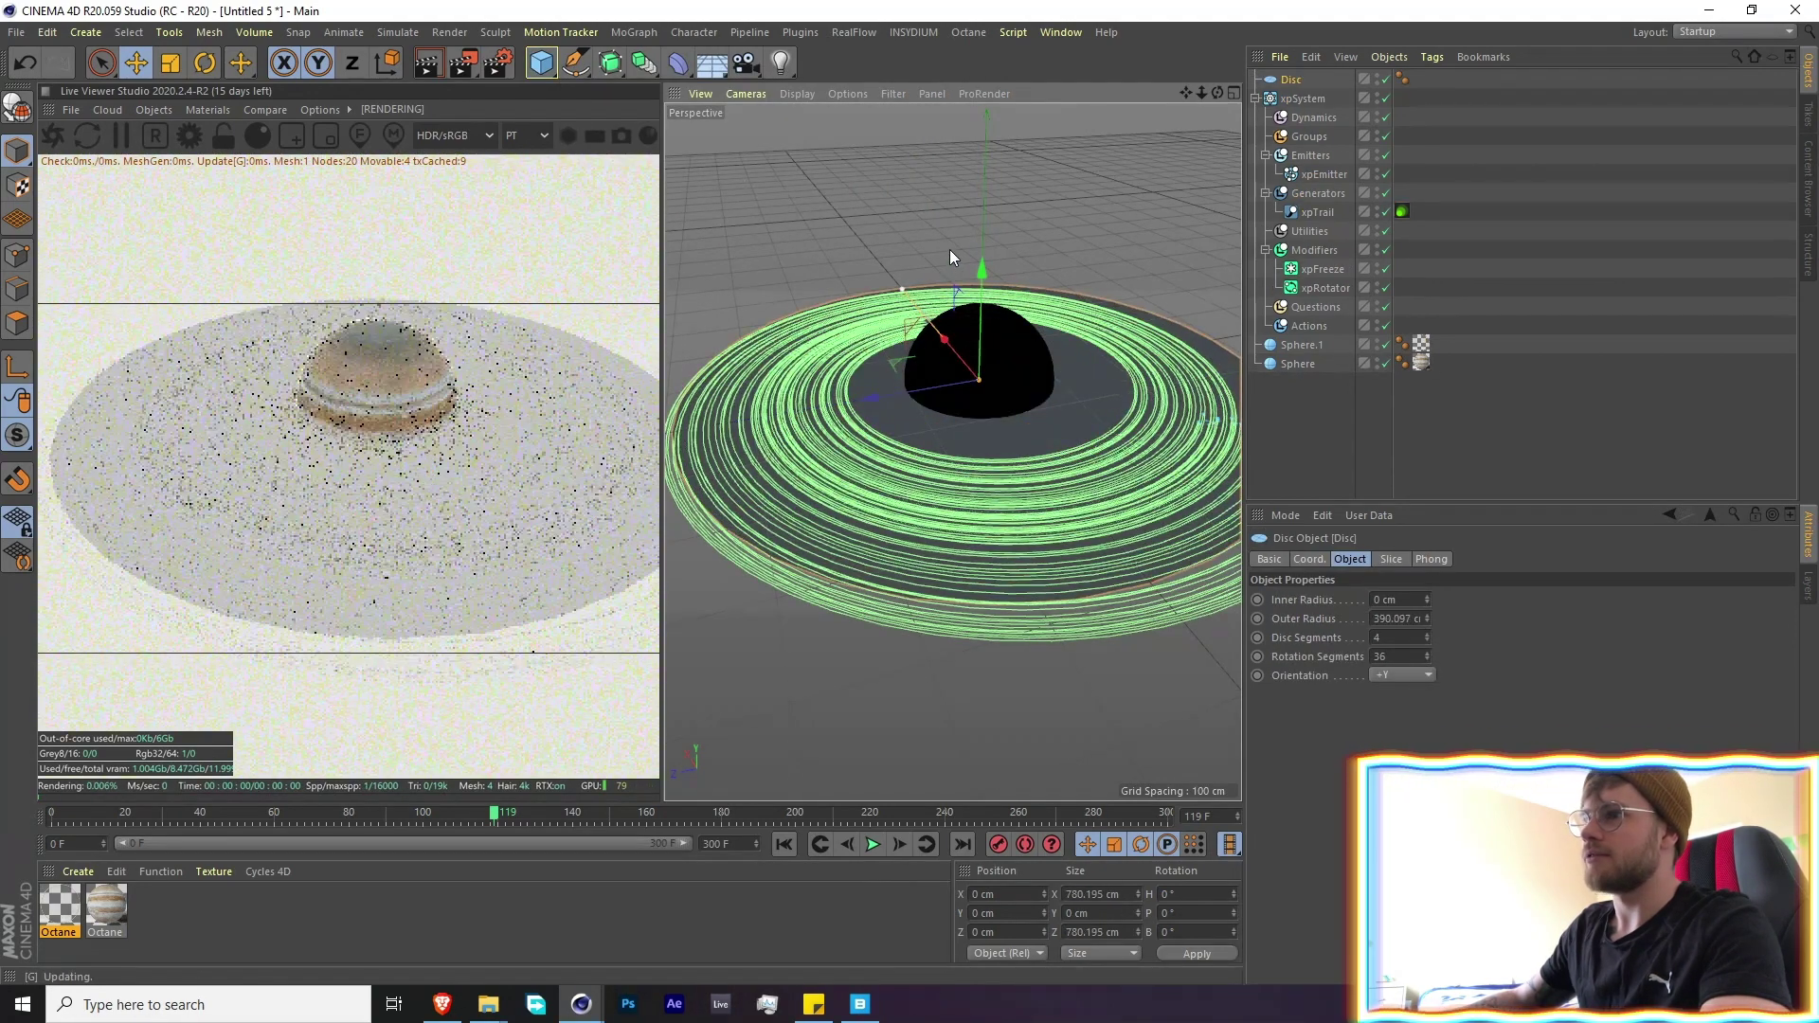
{"action": "mouse_move", "coordinate": [952, 353]}
{"action": "left_mouse_down"}
{"action": "mouse_move", "coordinate": [919, 400]}
{"action": "mouse_move", "coordinate": [937, 344]}
{"action": "left_mouse_up"}
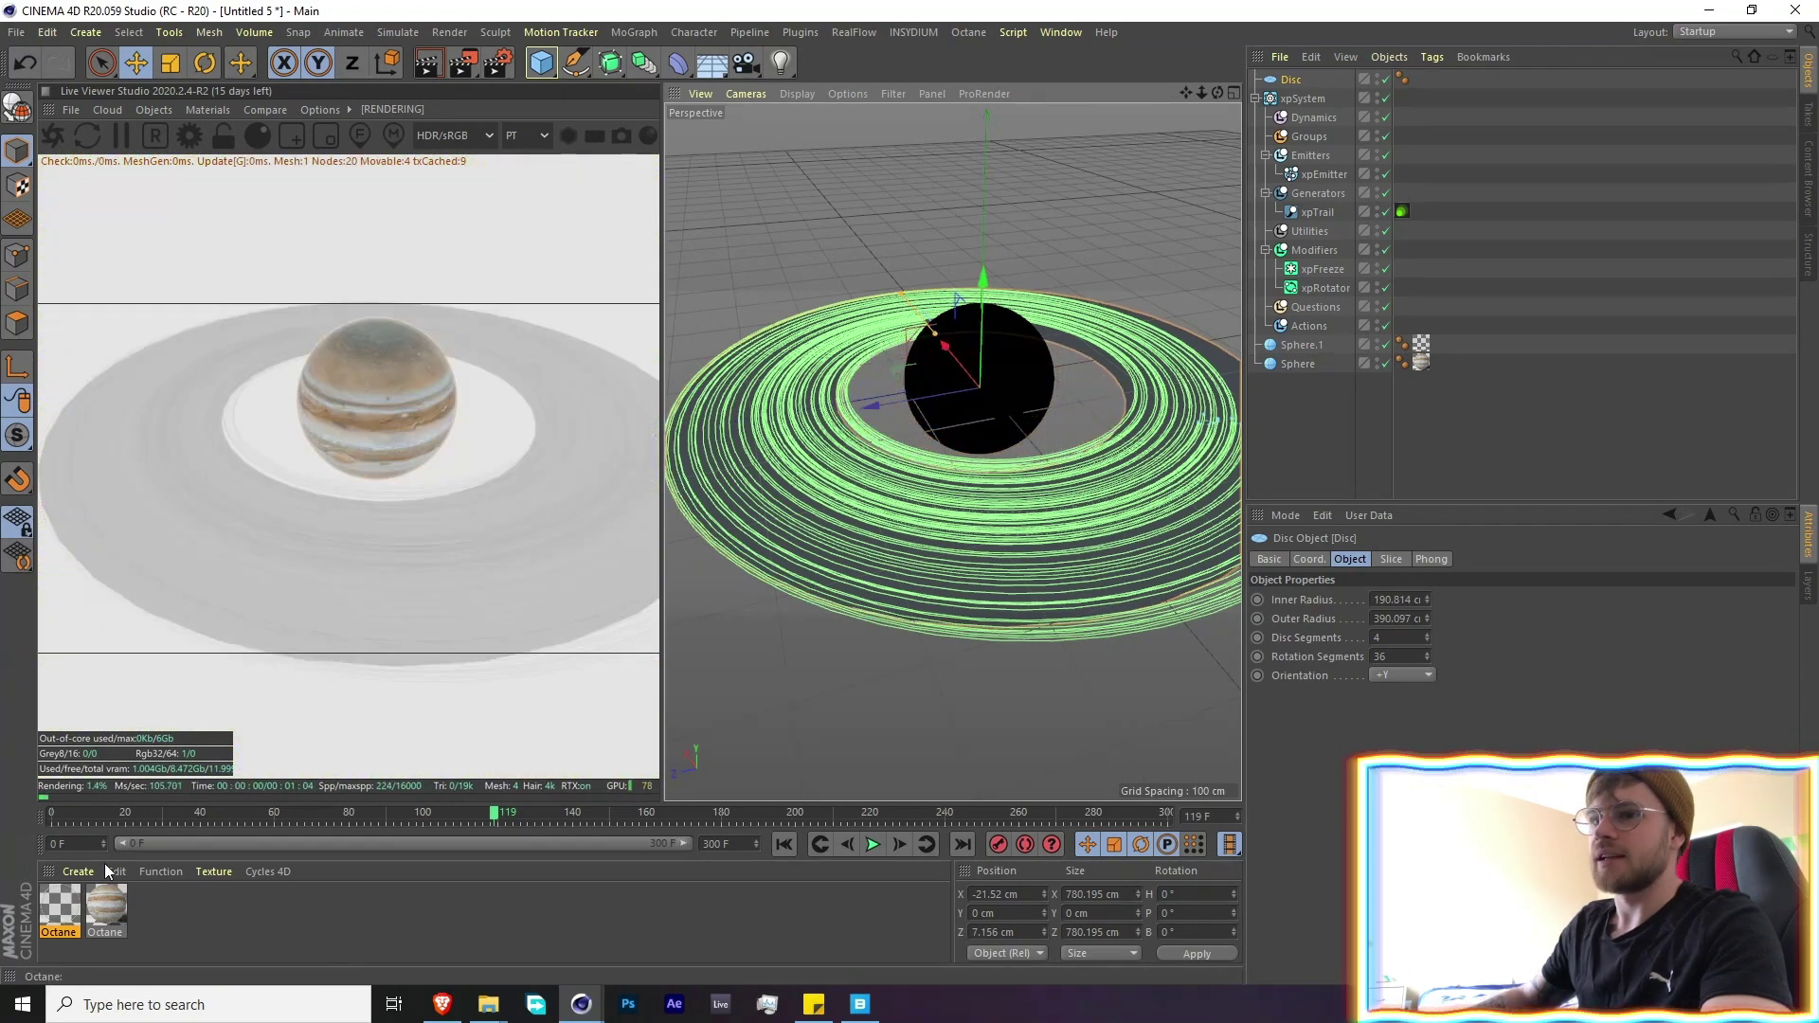
Create a new Octane material, apply it to the Disc, and open it in the Node Editor
{"action": "left_click", "coordinate": [77, 872]}
{"action": "mouse_move", "coordinate": [252, 671]}
{"action": "mouse_move", "coordinate": [379, 670]}
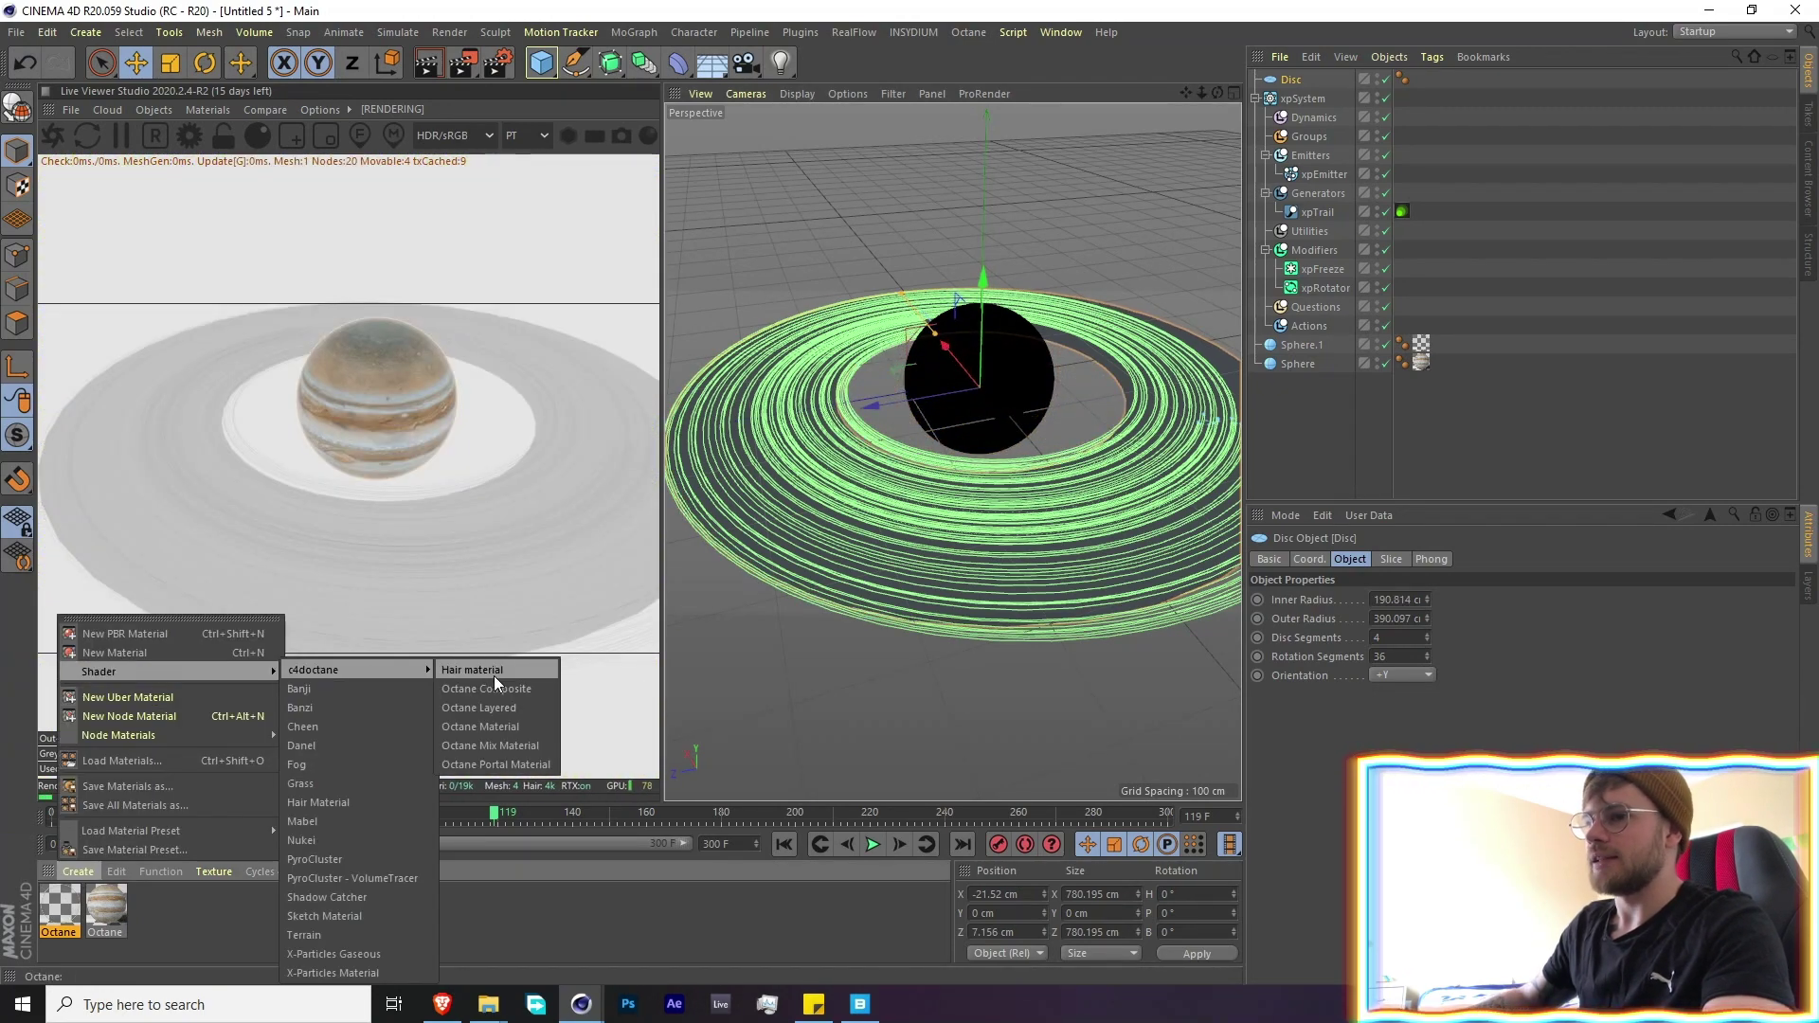
{"action": "left_click", "coordinate": [503, 725]}
{"action": "left_click_drag", "start_coordinate": [161, 884], "coordinate": [1288, 84]}
{"action": "double_click", "coordinate": [61, 912]}
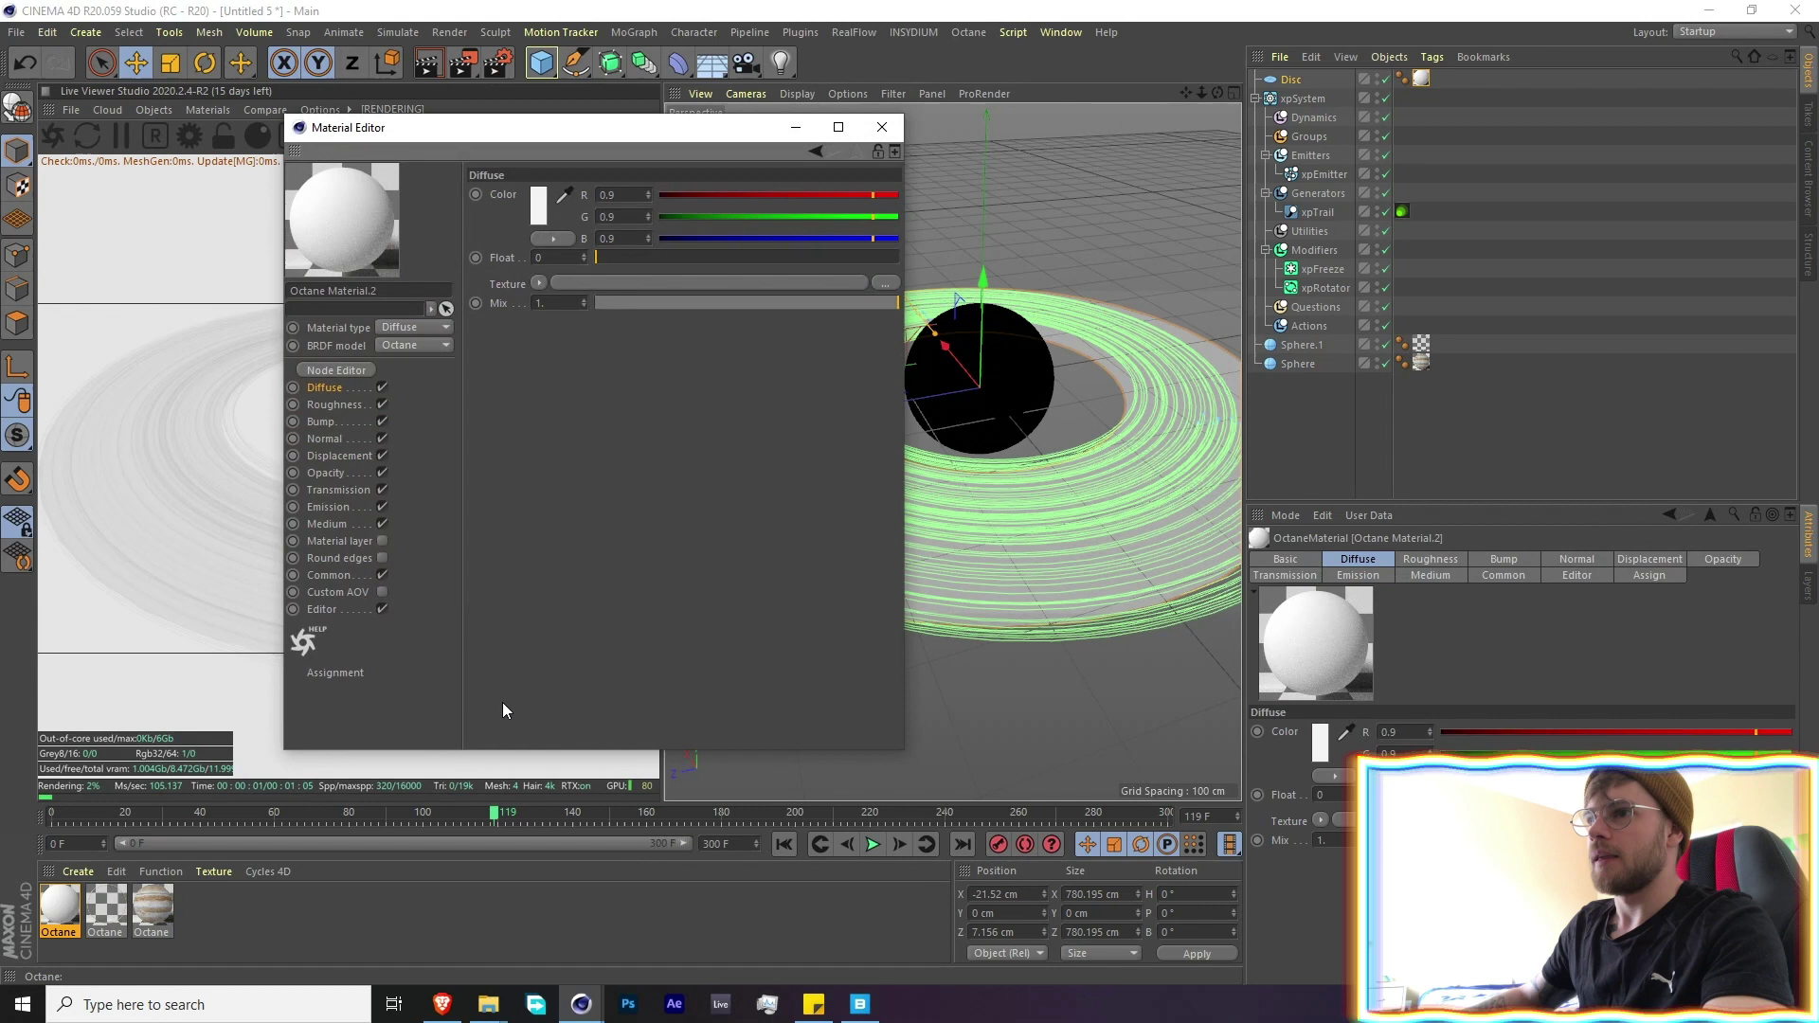
{"action": "left_click", "coordinate": [343, 371]}
{"action": "left_click", "coordinate": [882, 152]}
{"action": "left_click", "coordinate": [882, 127]}
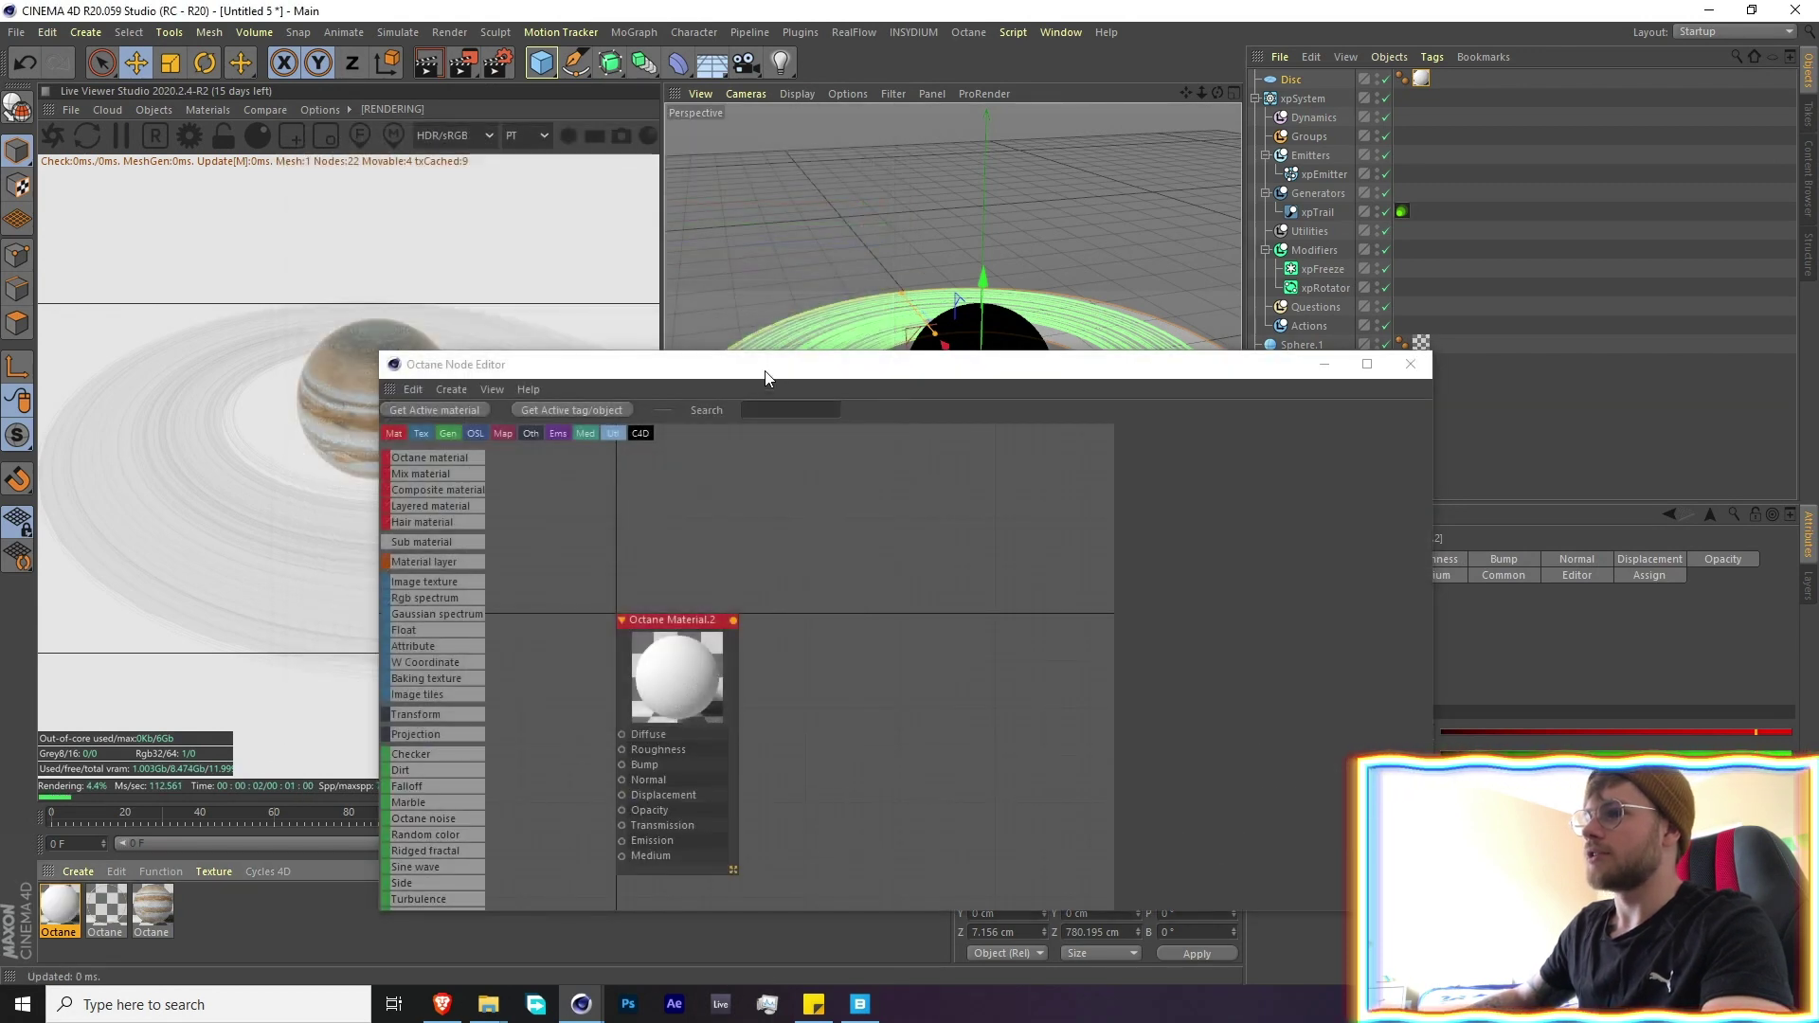
Set the gradient's black start knot to a brown sampled from the Jupiter render
{"action": "left_click_drag", "start_coordinate": [544, 369], "coordinate": [1165, 367]}
{"action": "right_click_drag", "start_coordinate": [984, 389], "coordinate": [992, 389], "text": "alt"}
{"action": "middle_click_drag", "start_coordinate": [942, 388], "coordinate": [779, 376], "text": "alt"}
{"action": "left_click_drag", "start_coordinate": [1294, 653], "coordinate": [1428, 558]}
{"action": "scroll", "coordinate": [1057, 788], "scroll_direction": "down", "scroll_amount": 3}
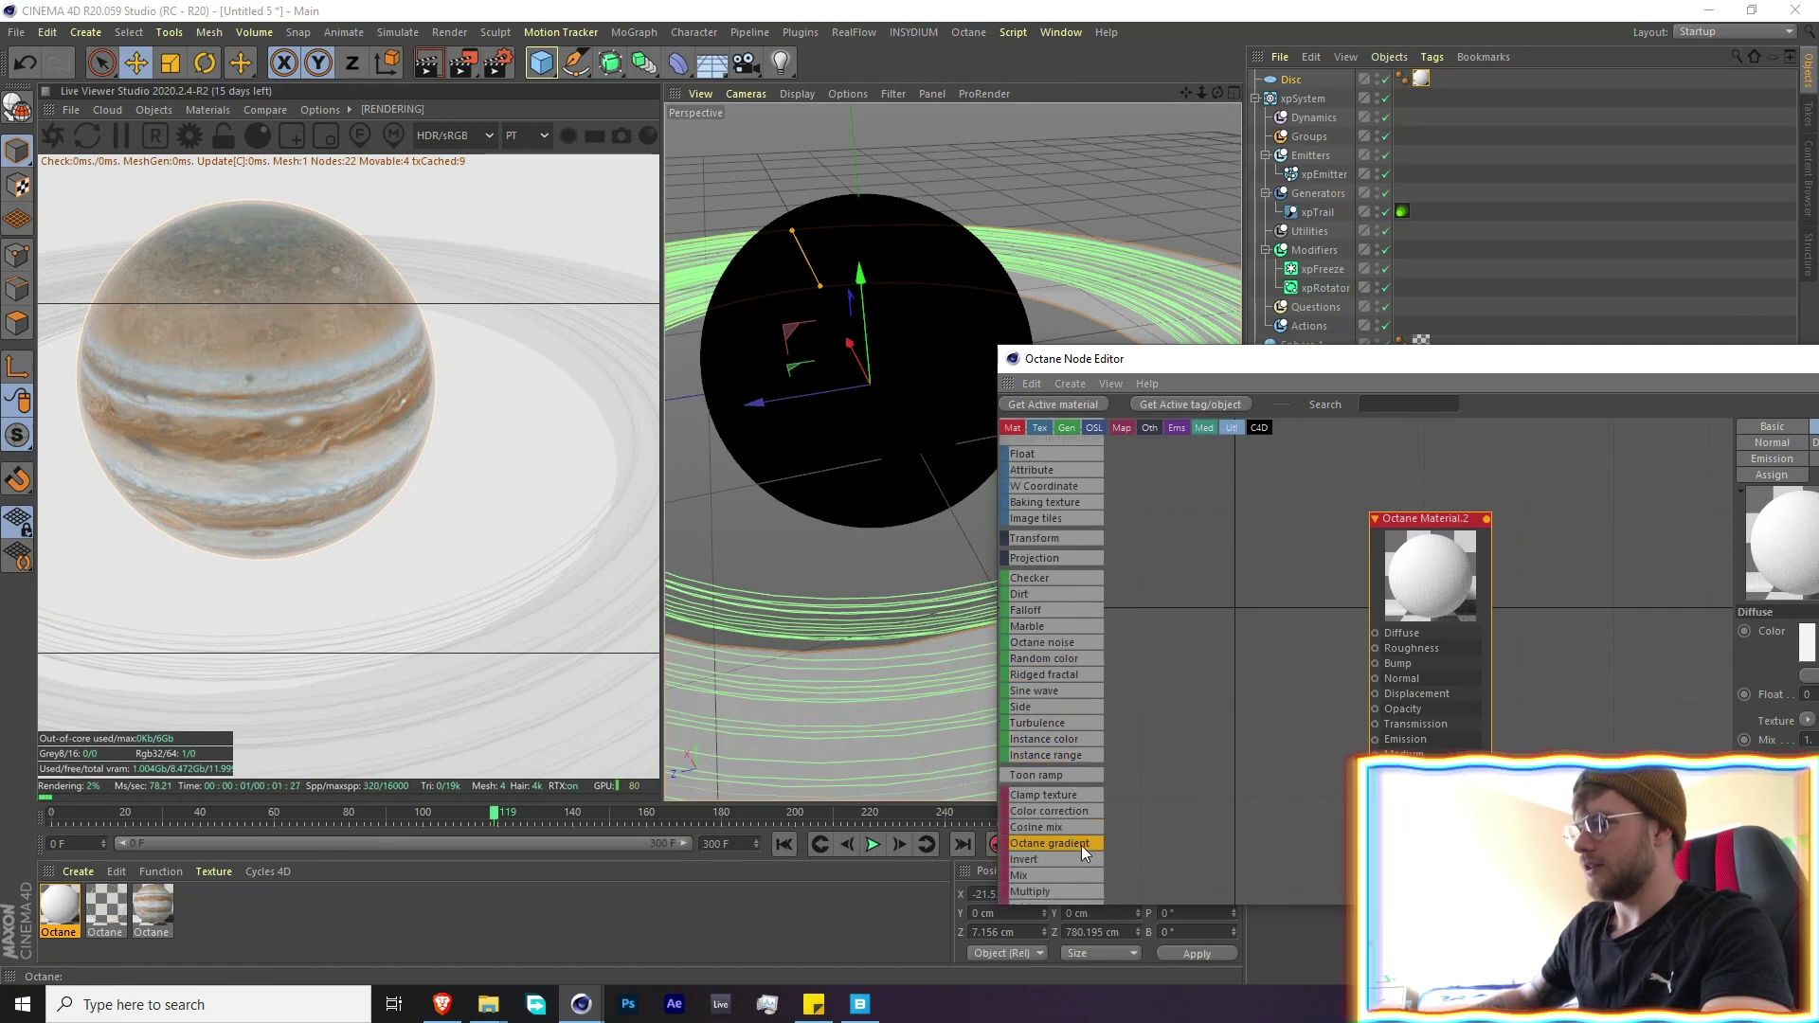
{"action": "left_click_drag", "start_coordinate": [1082, 844], "coordinate": [1375, 632]}
{"action": "left_click_drag", "start_coordinate": [1624, 358], "coordinate": [1409, 376]}
{"action": "double_click", "coordinate": [1625, 612]}
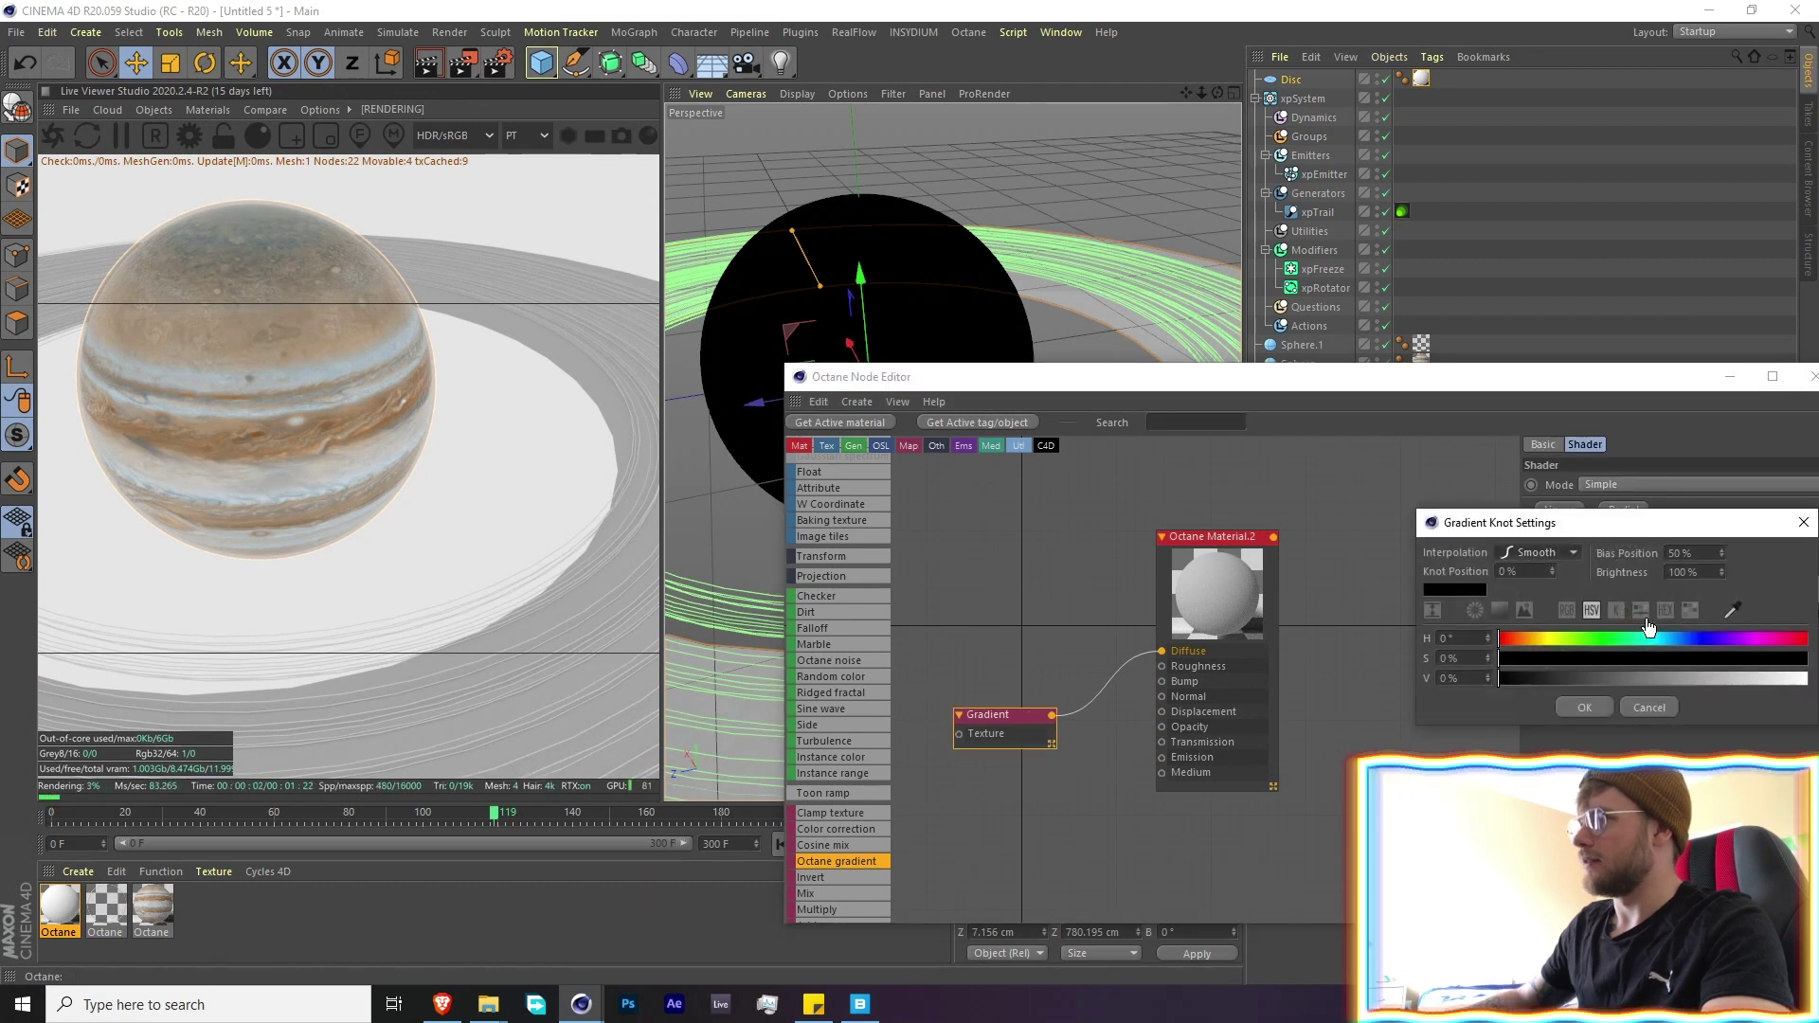
{"action": "left_click", "coordinate": [1730, 610]}
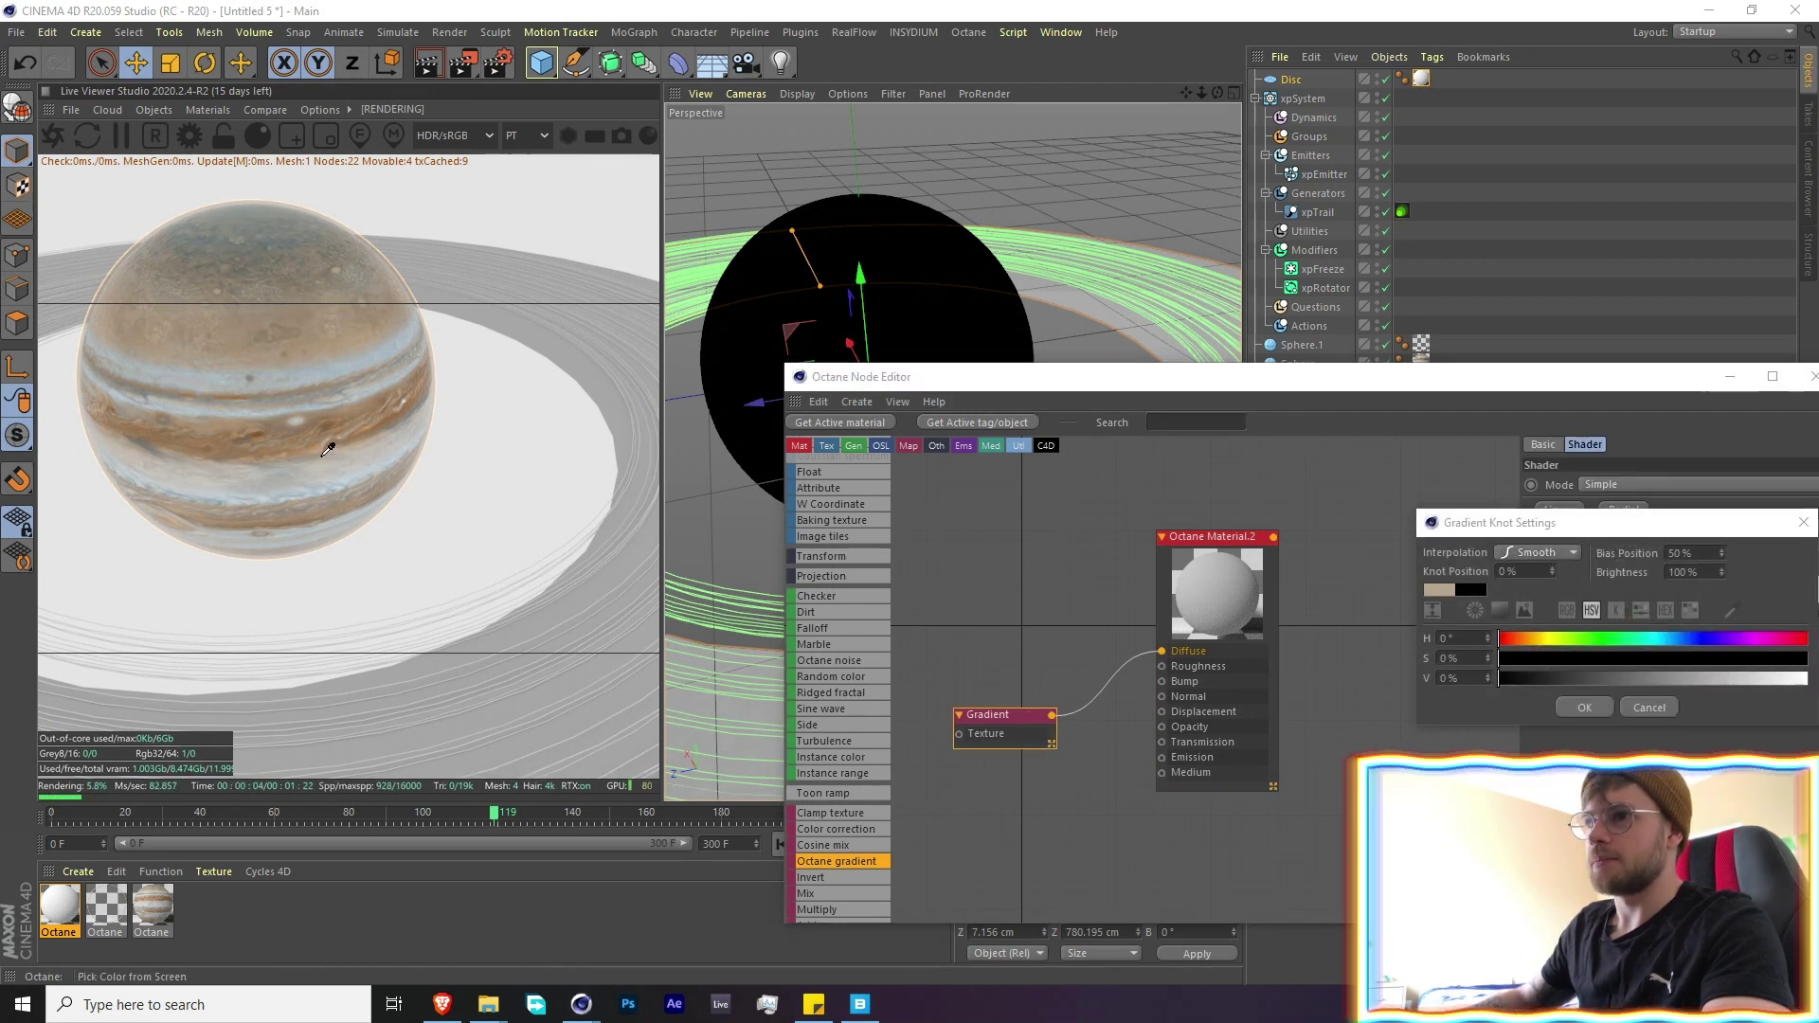
{"action": "left_click", "coordinate": [272, 431]}
{"action": "left_click", "coordinate": [1584, 707]}
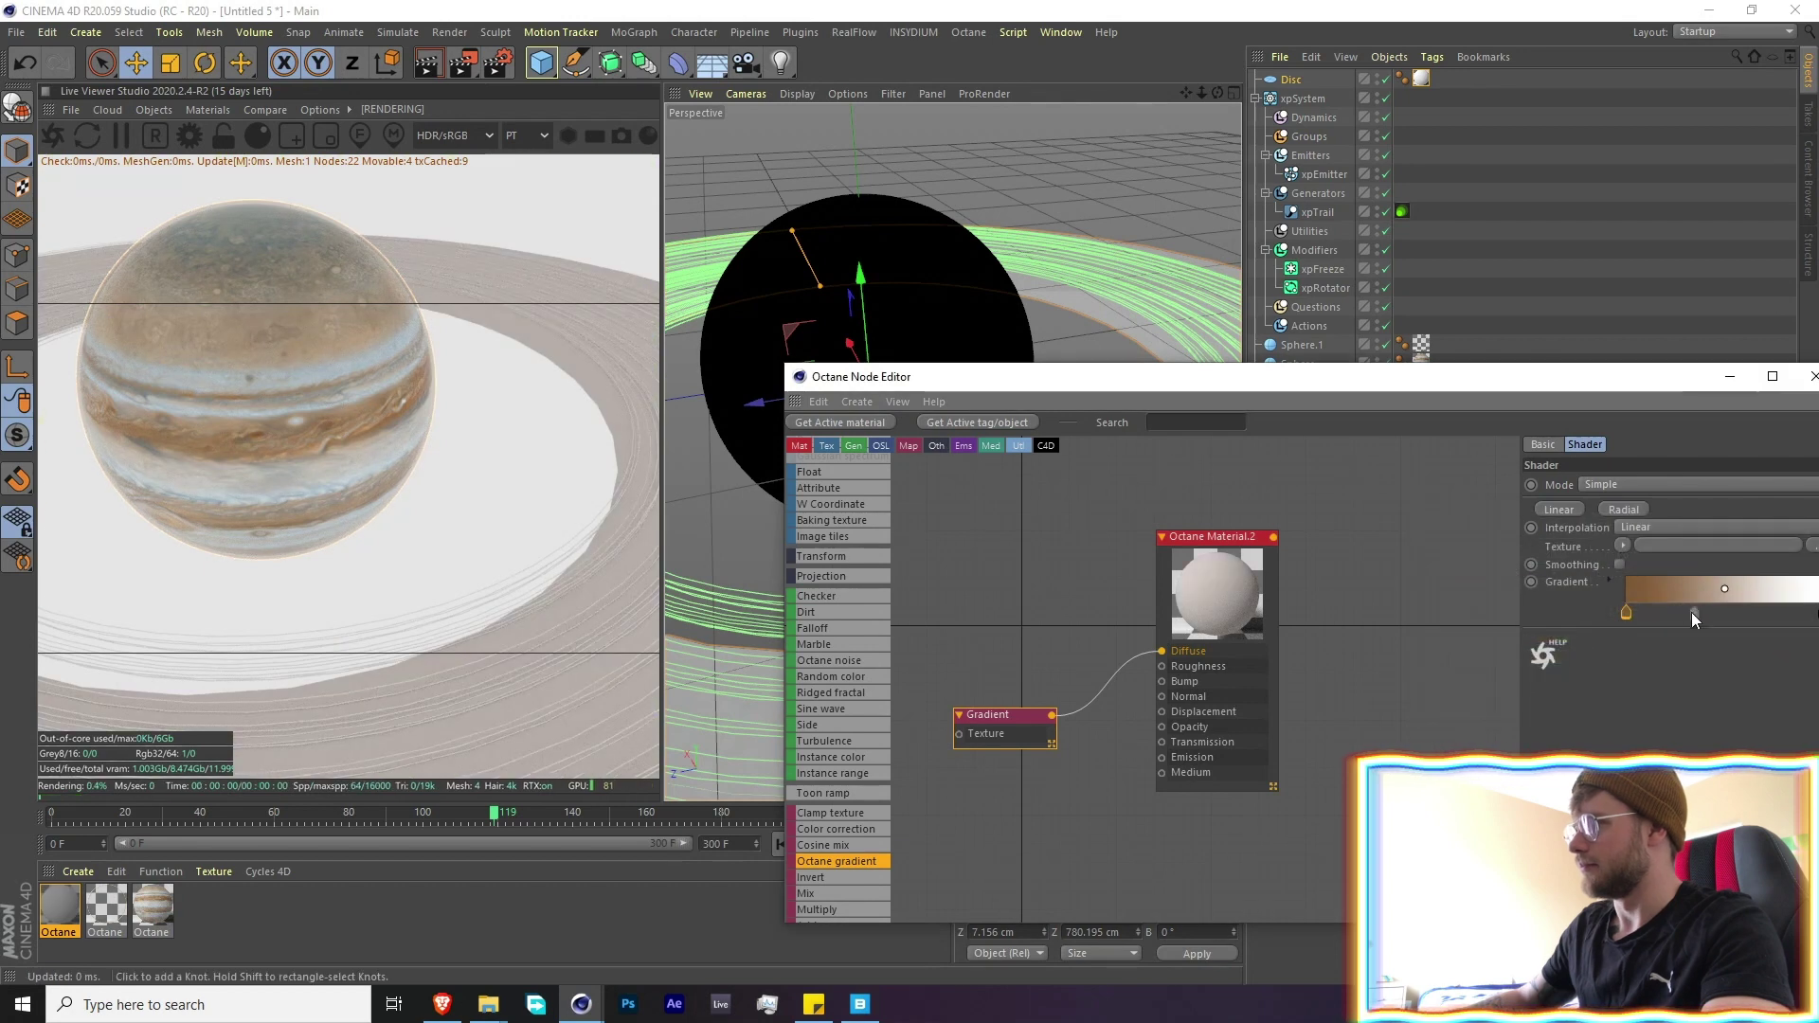
Add gradient knots at about 20%, 42% and 69% in sampled blue-grey, brown and pale grey
{"action": "double_click", "coordinate": [1669, 612]}
{"action": "left_click", "coordinate": [1732, 605]}
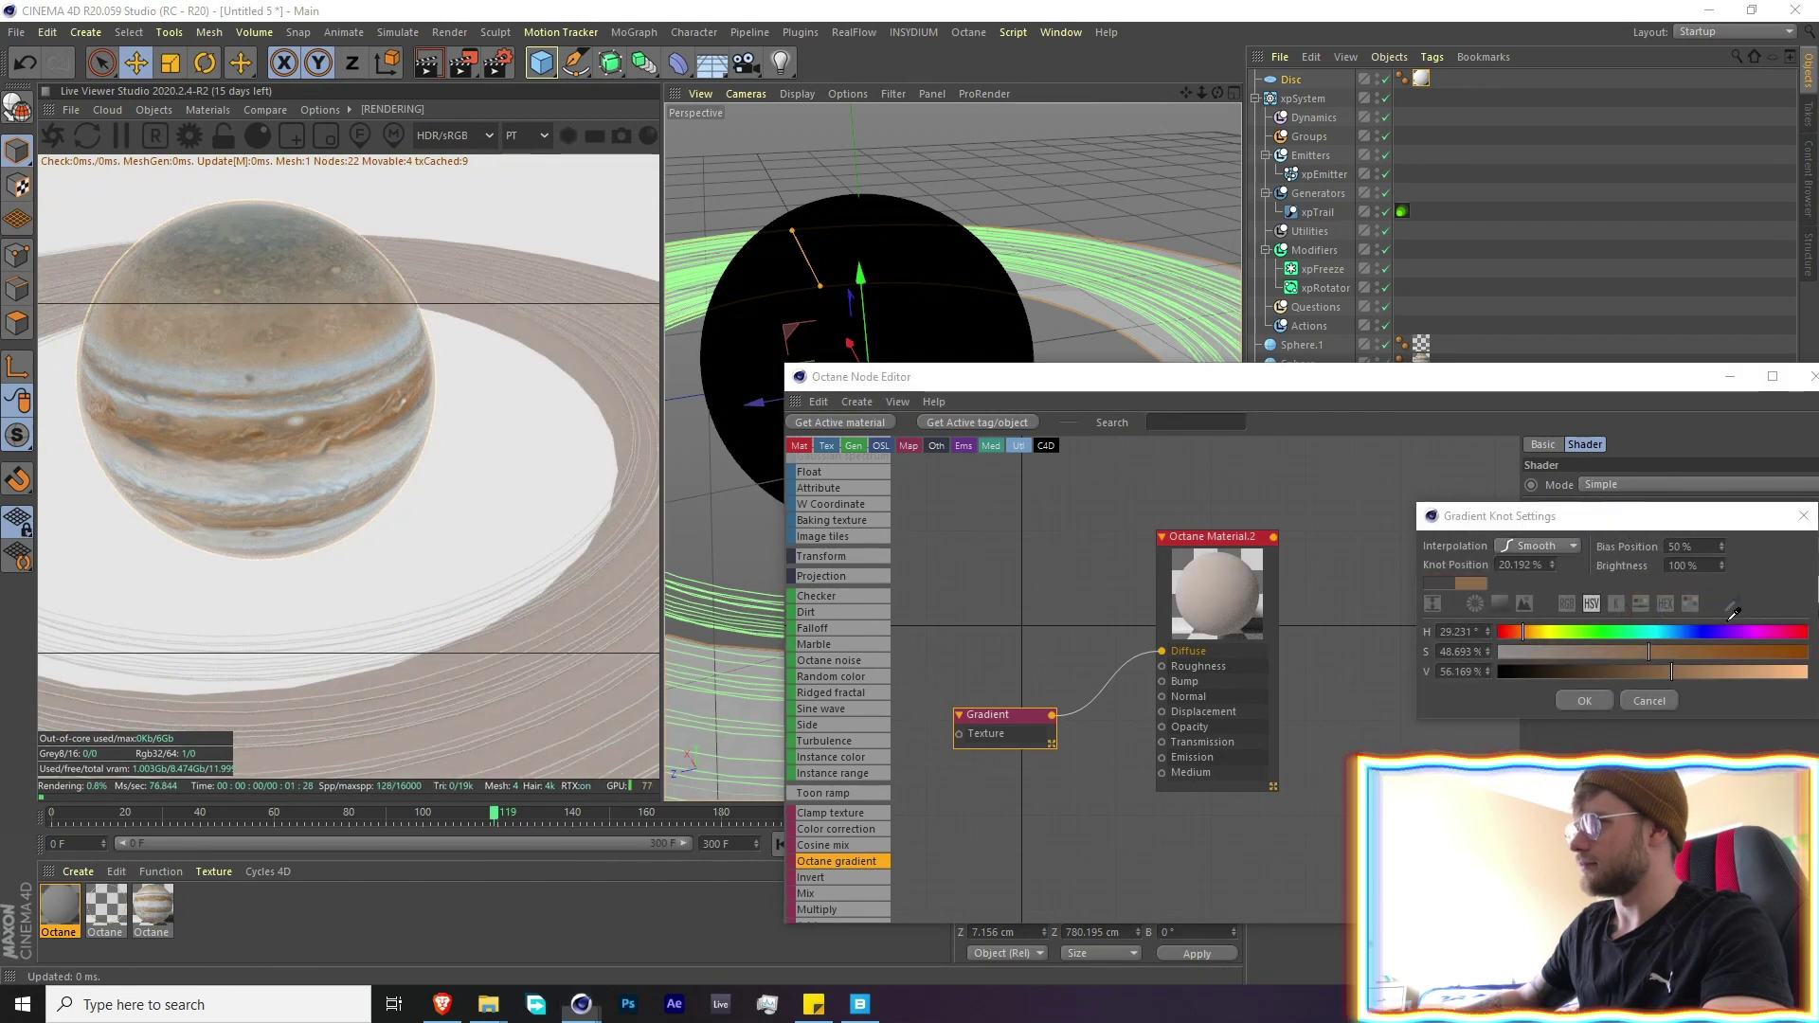
{"action": "left_click", "coordinate": [370, 394]}
{"action": "left_click", "coordinate": [1583, 701]}
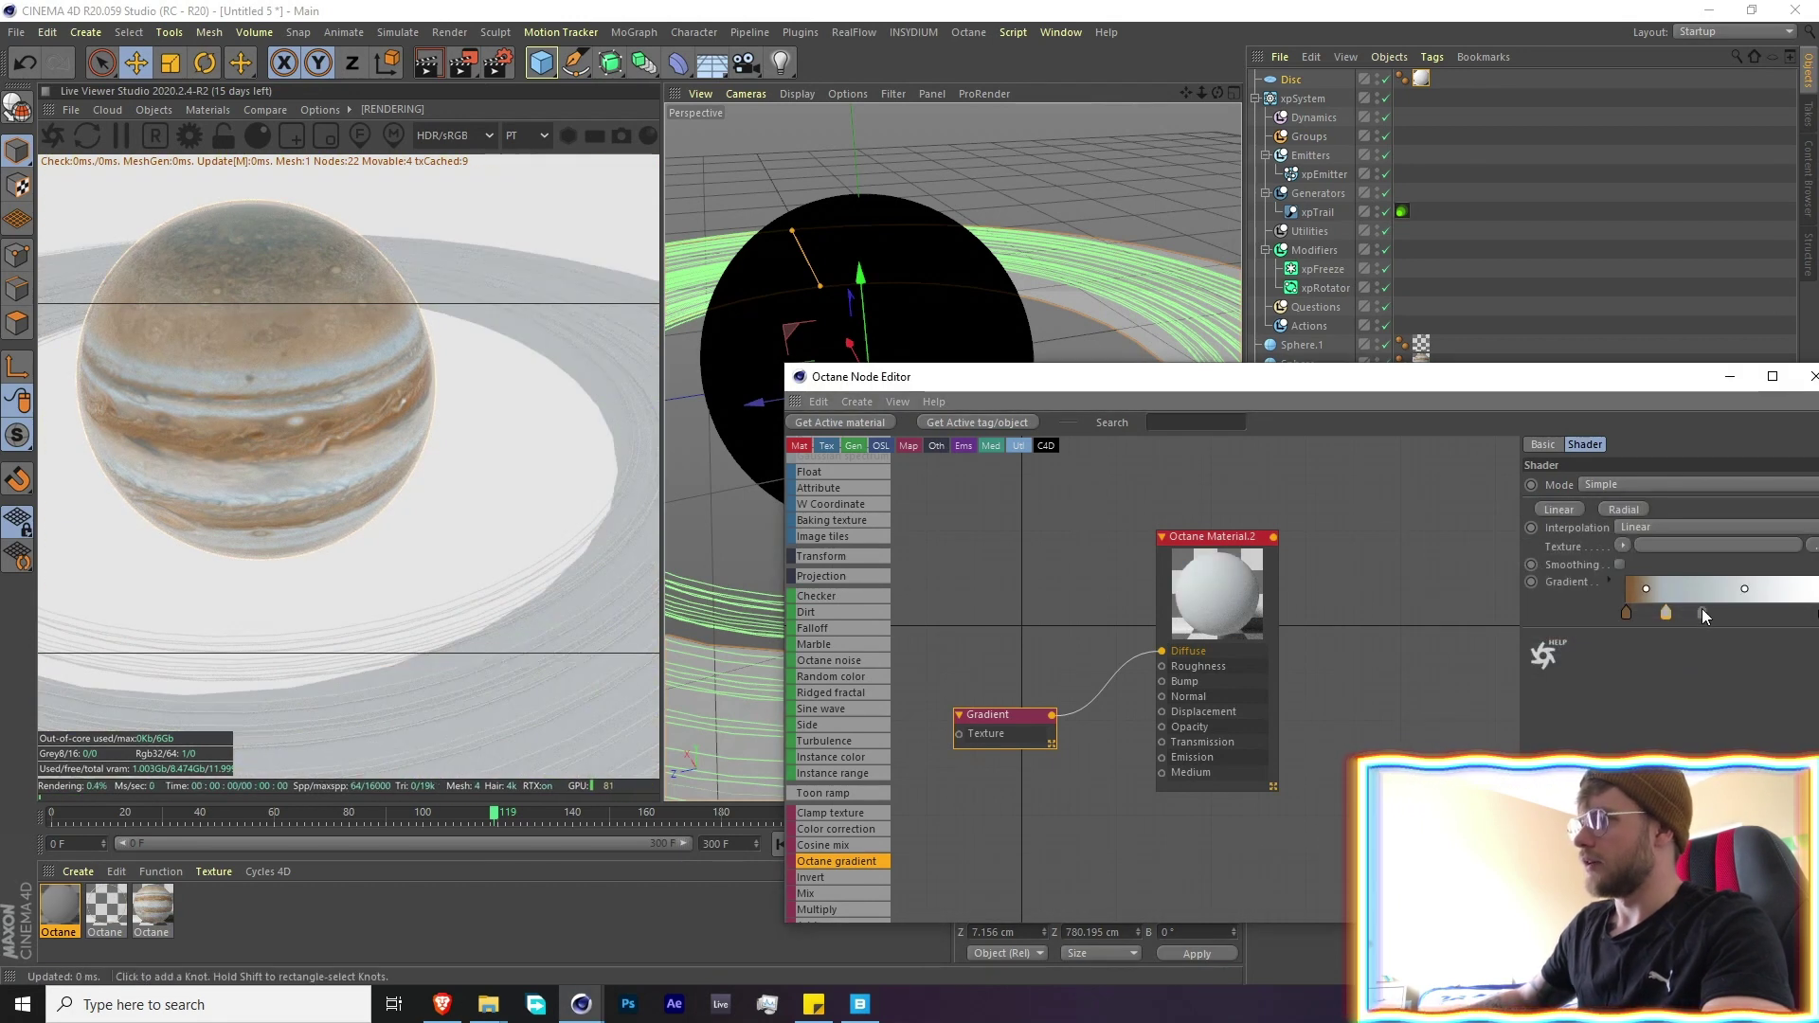
{"action": "double_click", "coordinate": [1709, 608]}
{"action": "left_click", "coordinate": [1729, 598]}
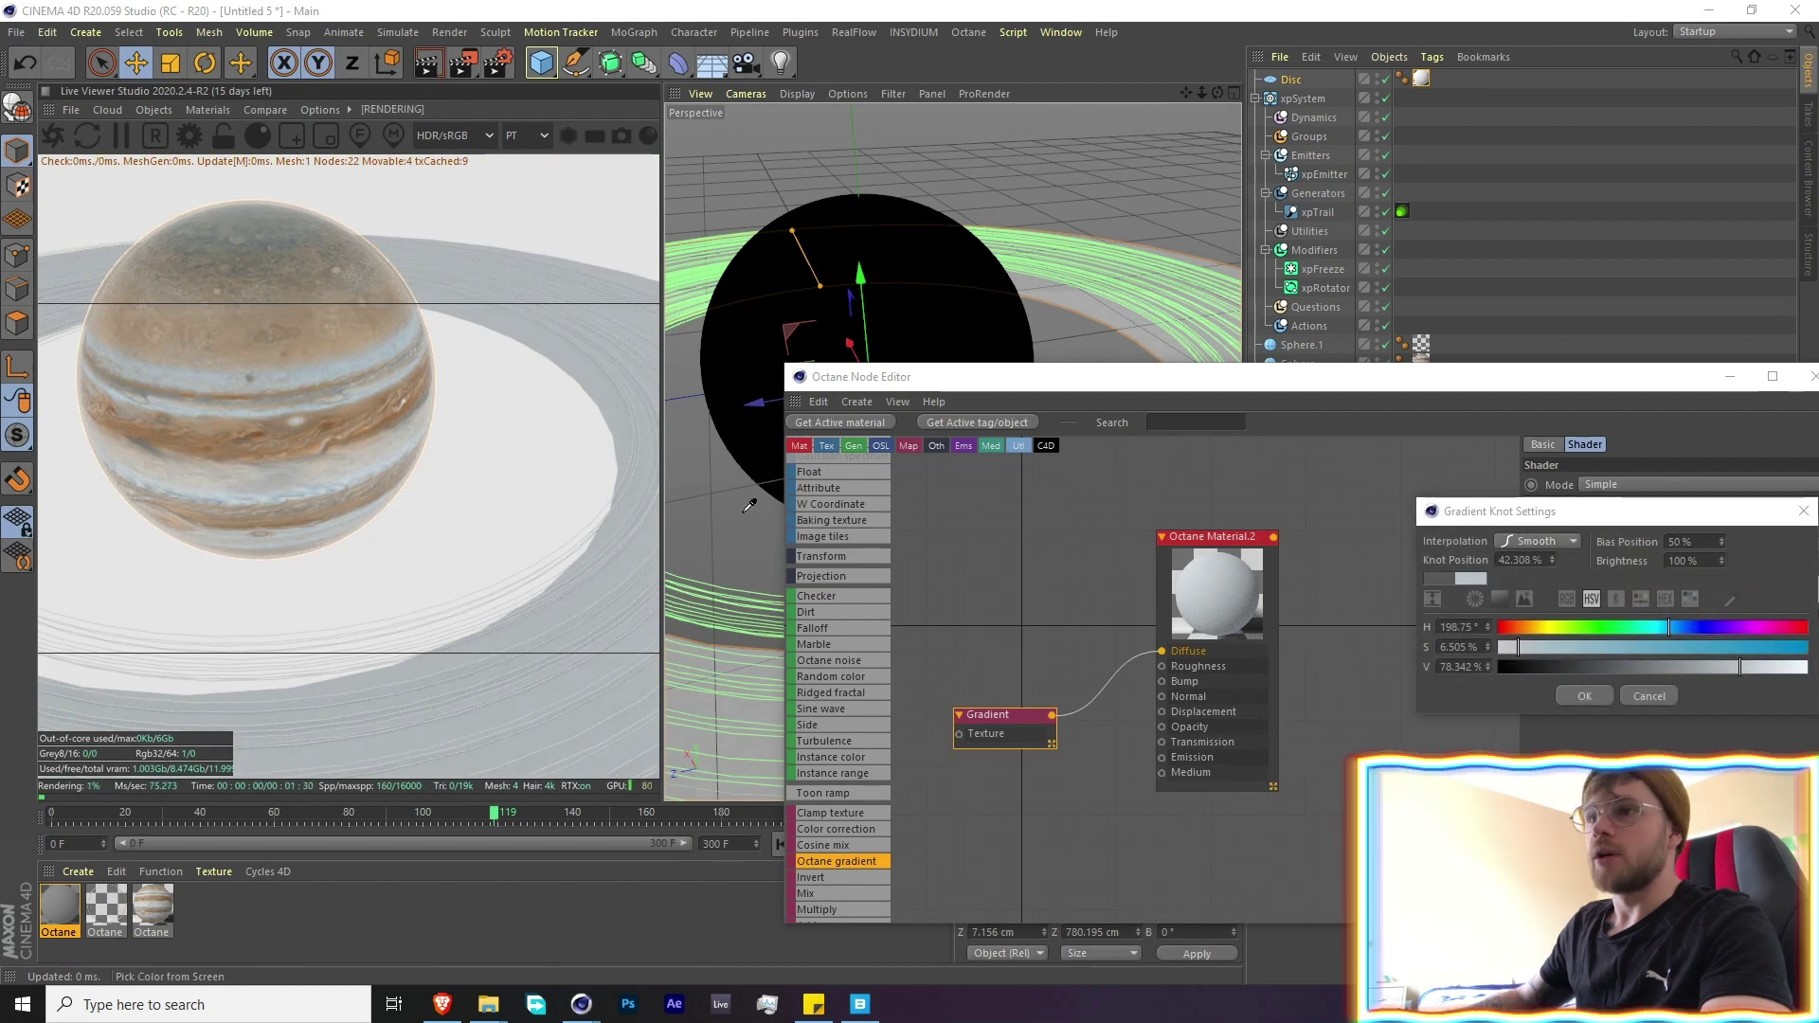
{"action": "left_click", "coordinate": [387, 424]}
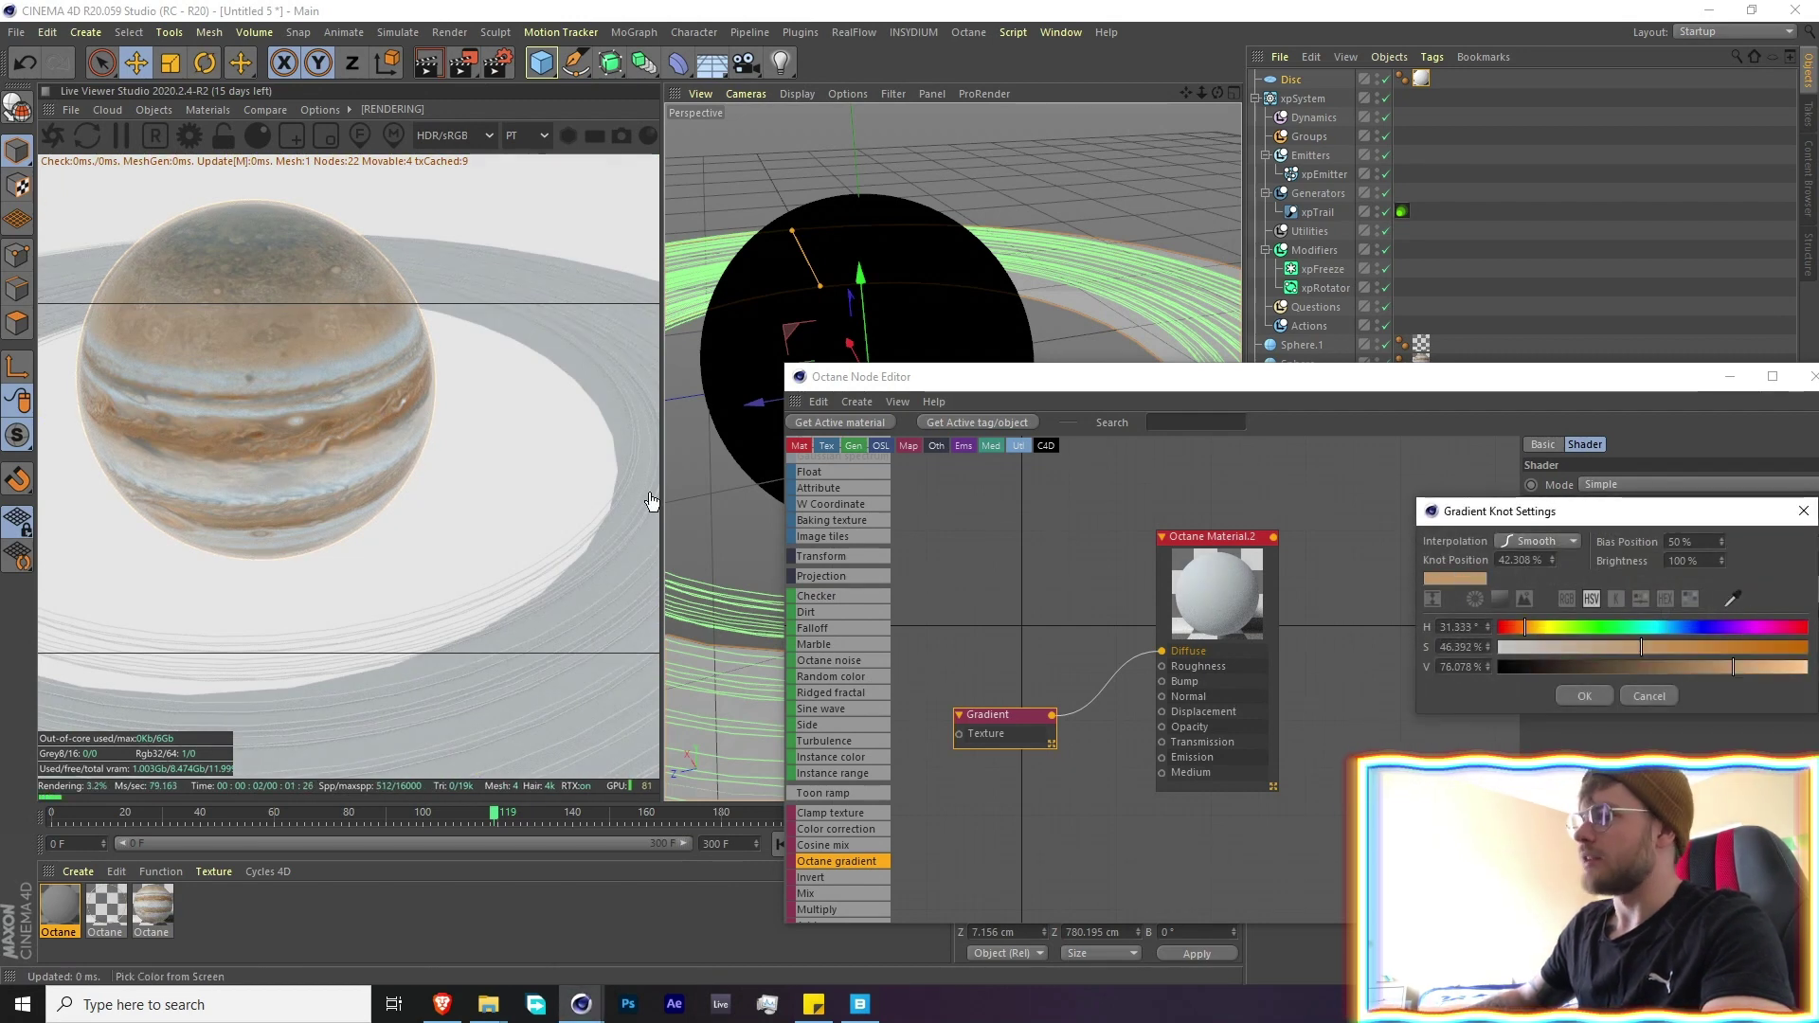
{"action": "left_click", "coordinate": [1584, 695]}
{"action": "double_click", "coordinate": [1760, 611]}
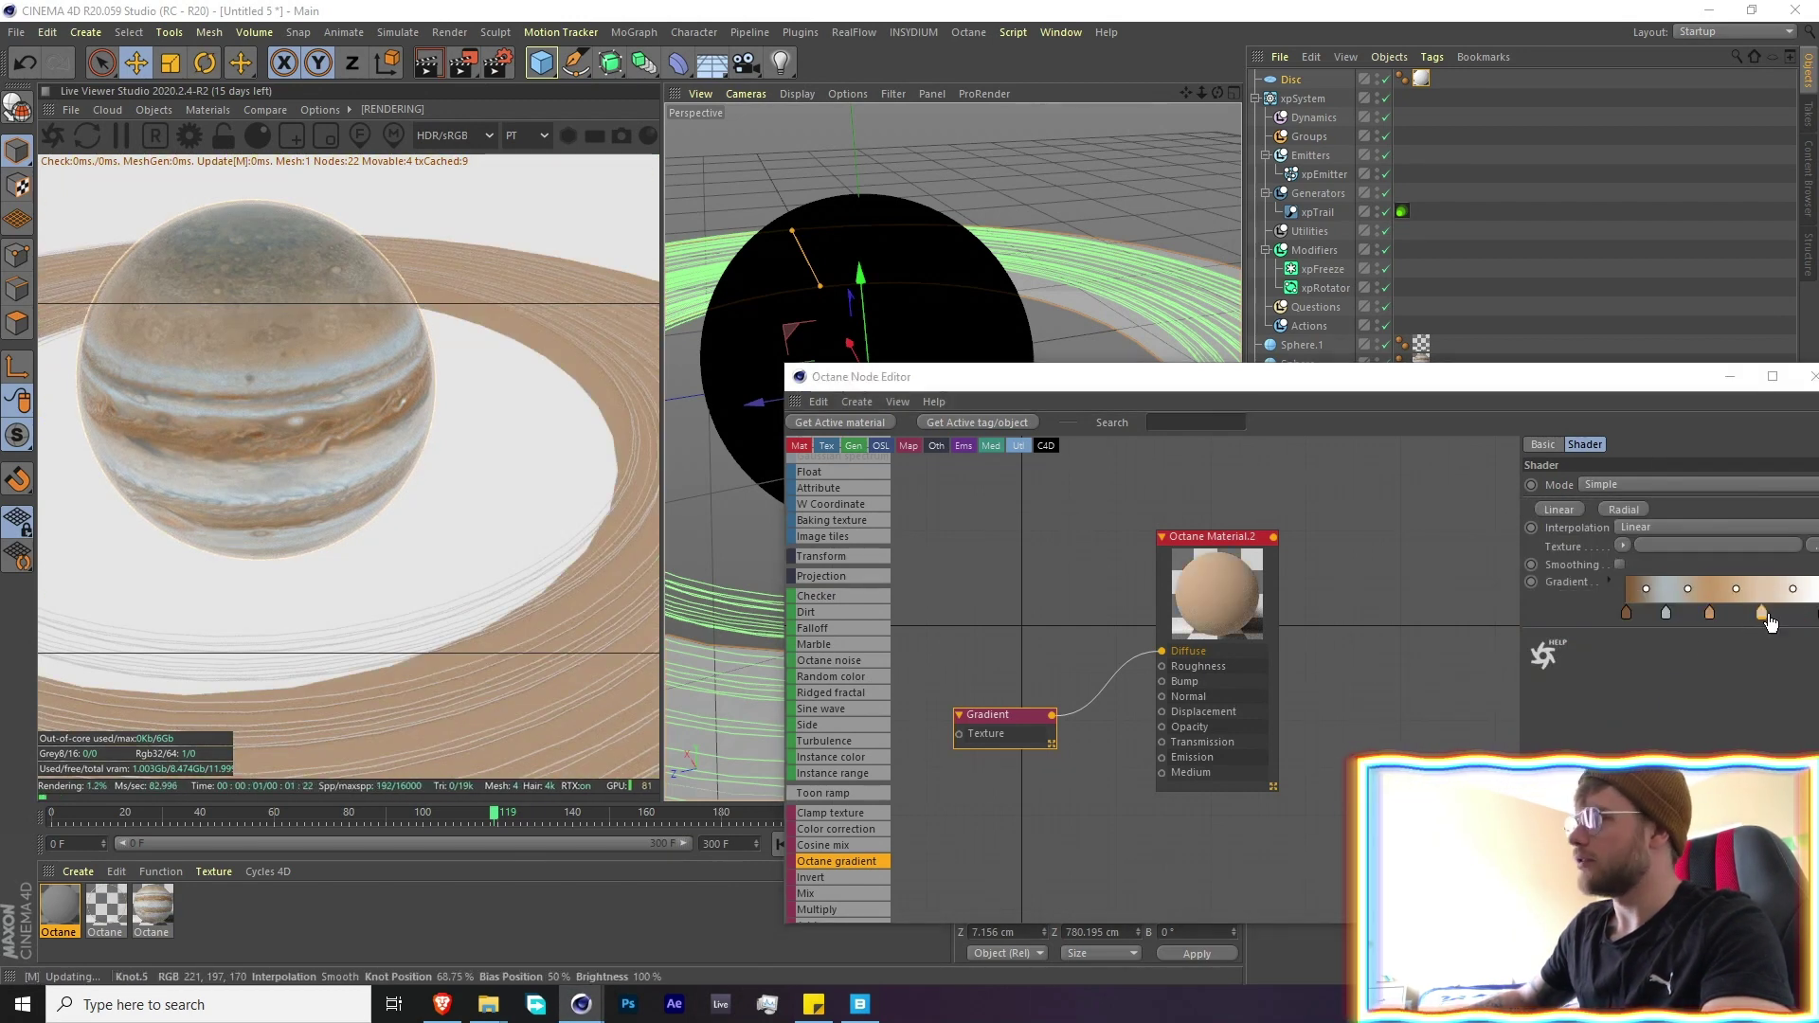
{"action": "left_click", "coordinate": [1730, 603]}
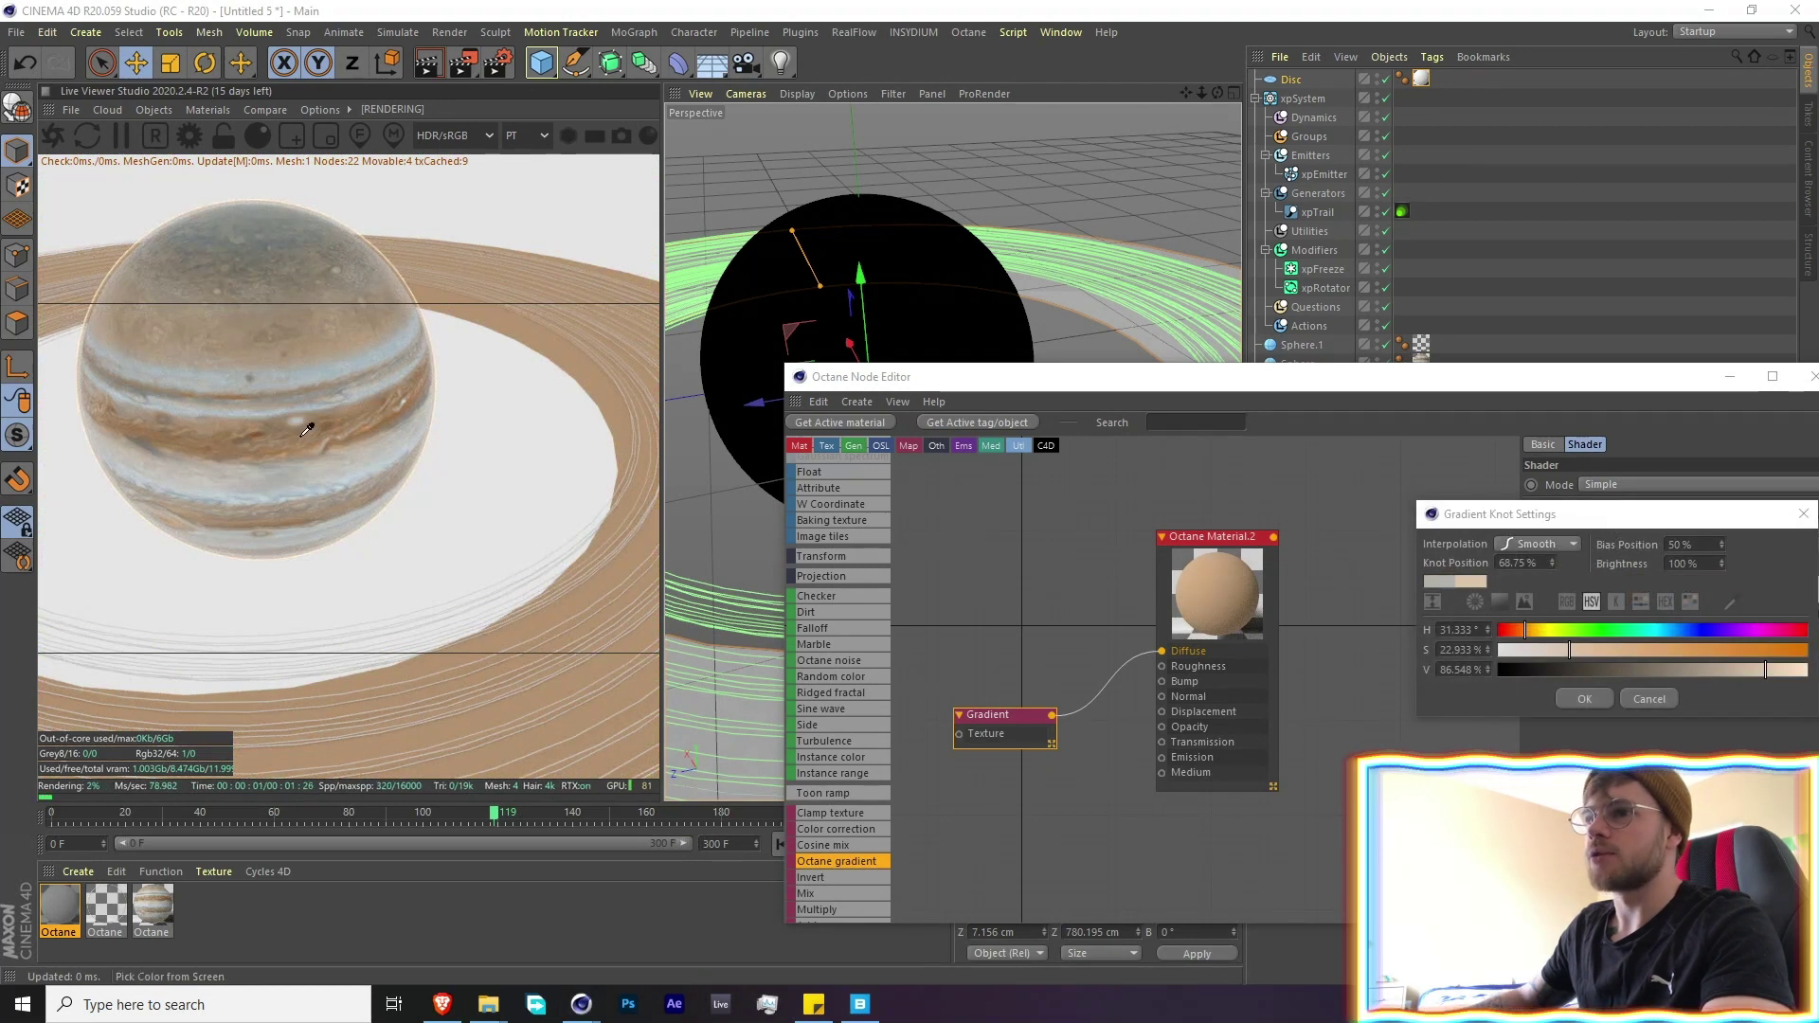
{"action": "left_click", "coordinate": [410, 463]}
{"action": "left_click", "coordinate": [1610, 697]}
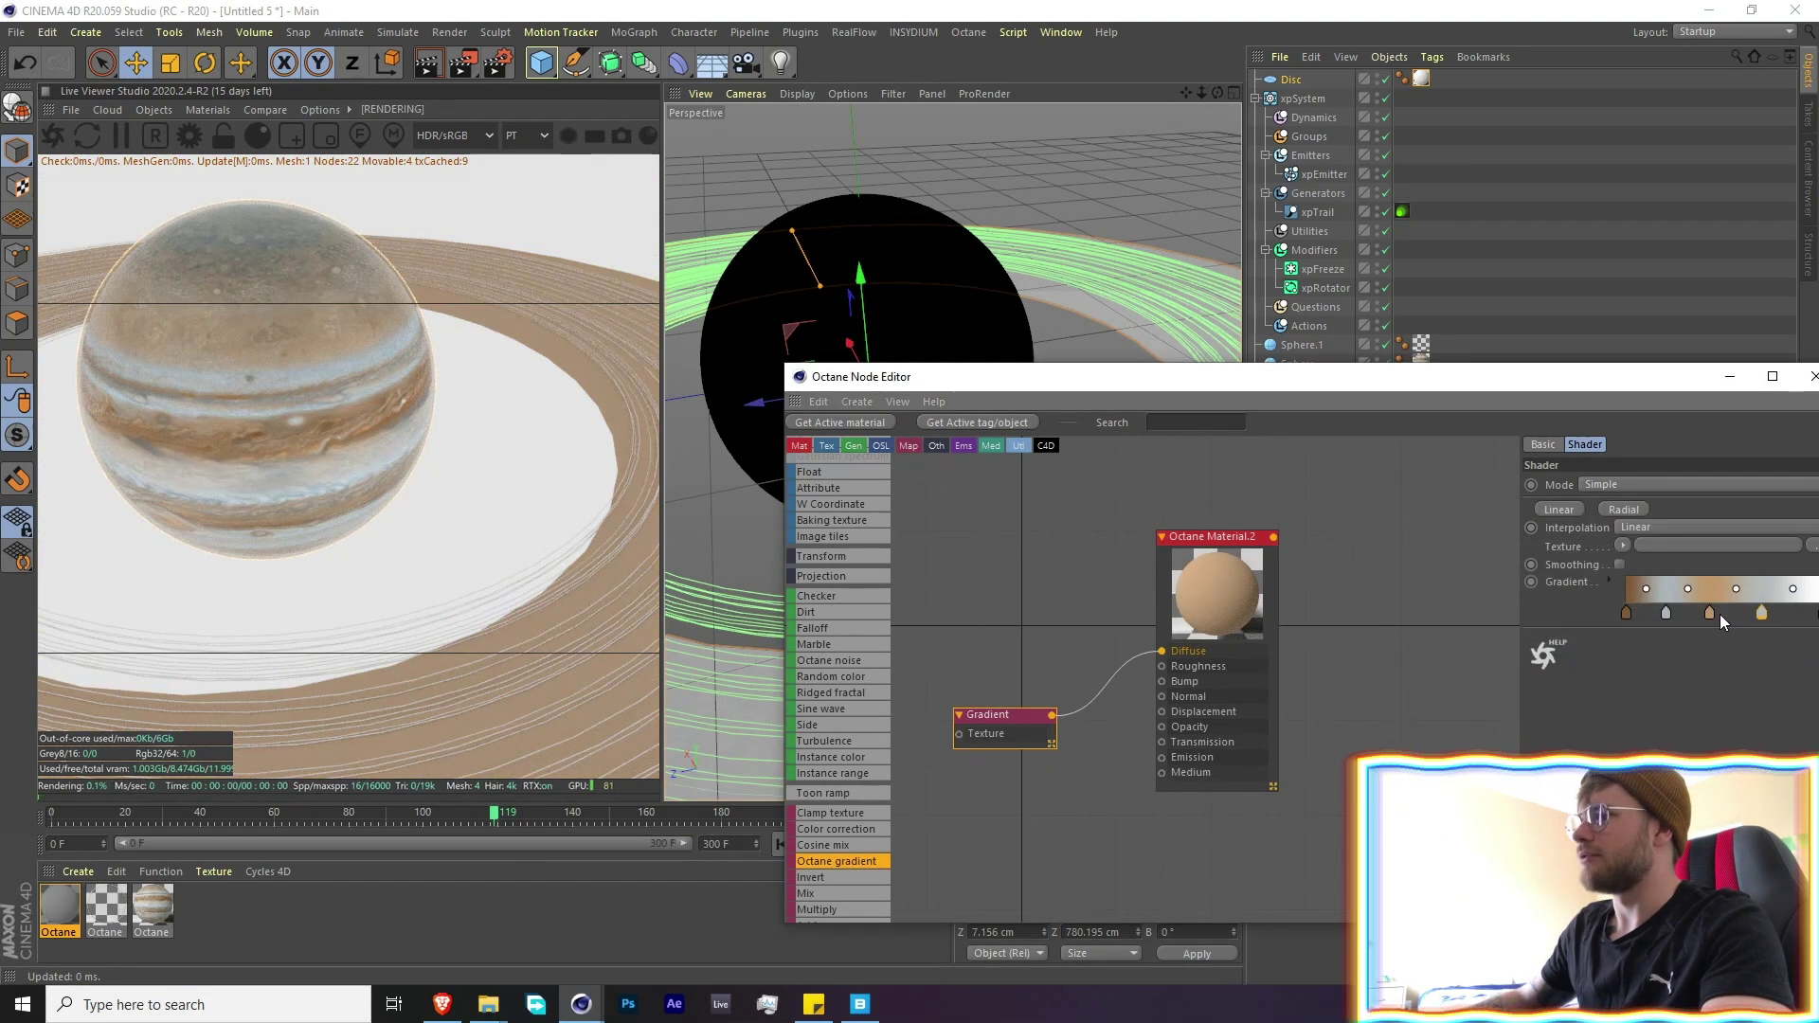
Recolour the white end knot with a brown sampled from the Jupiter render
{"action": "left_click_drag", "start_coordinate": [1638, 378], "coordinate": [1315, 413]}
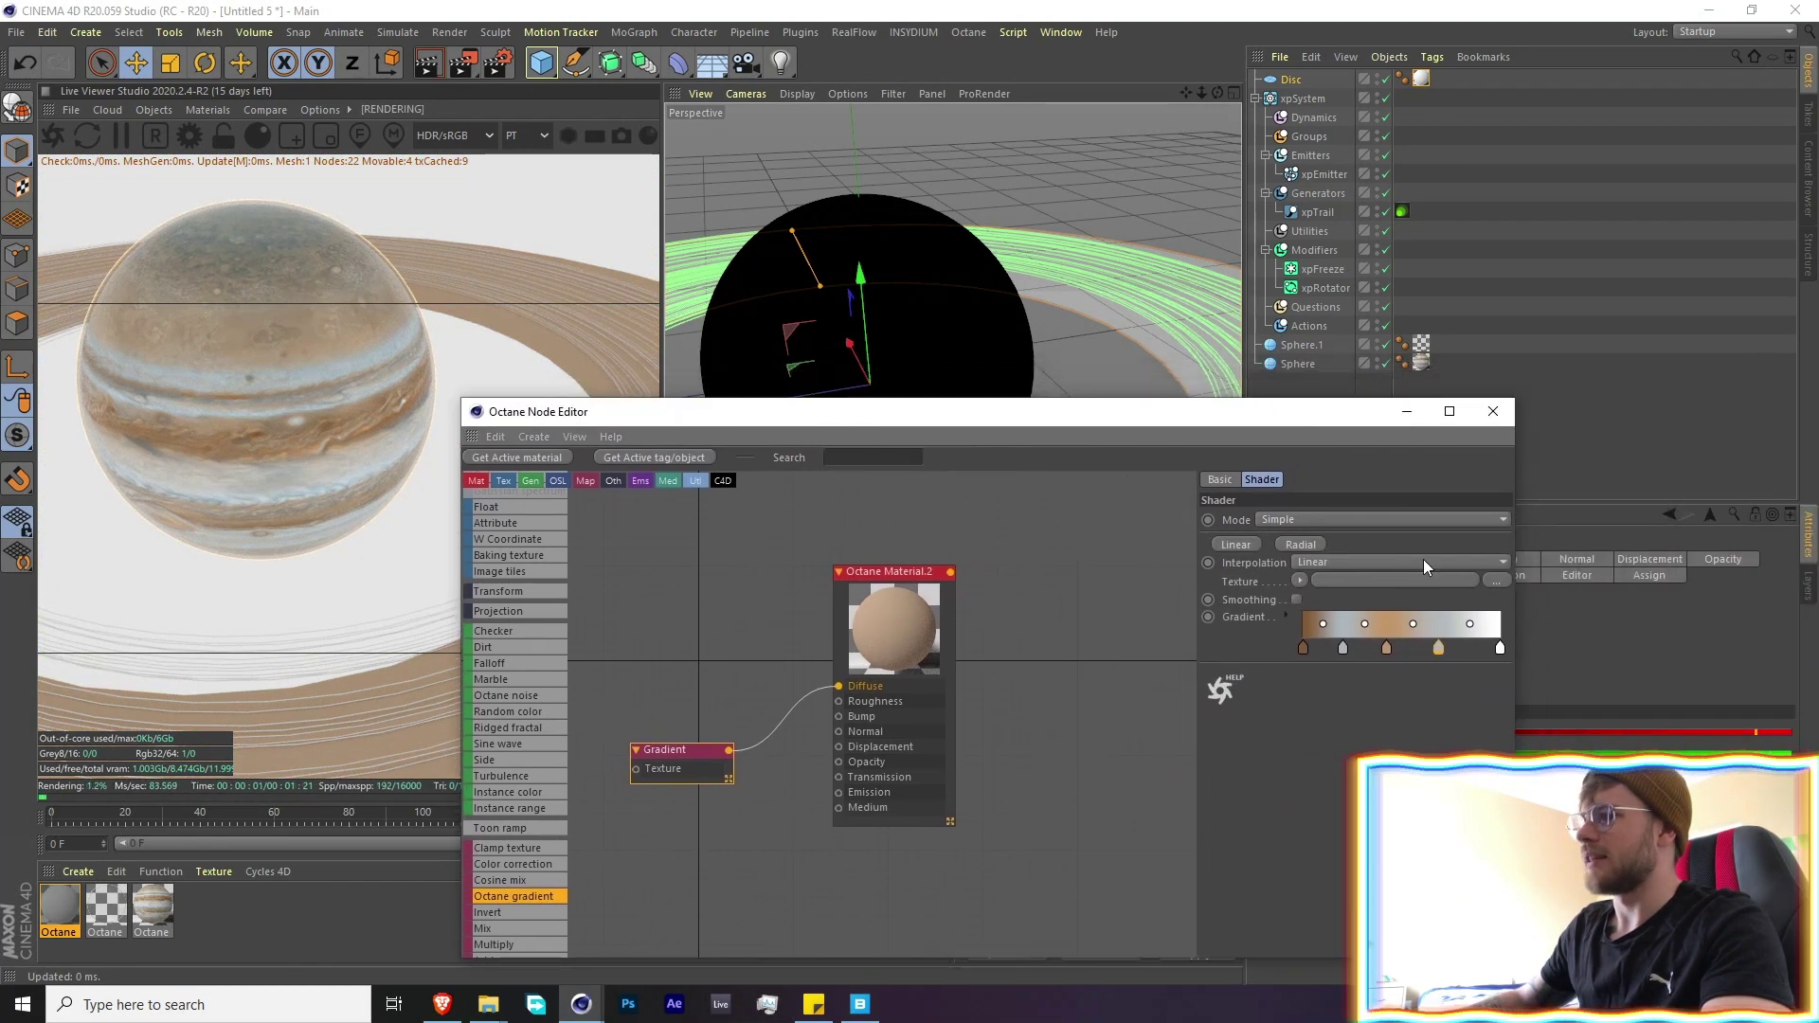
{"action": "double_click", "coordinate": [1500, 648]}
{"action": "left_click", "coordinate": [1616, 639]}
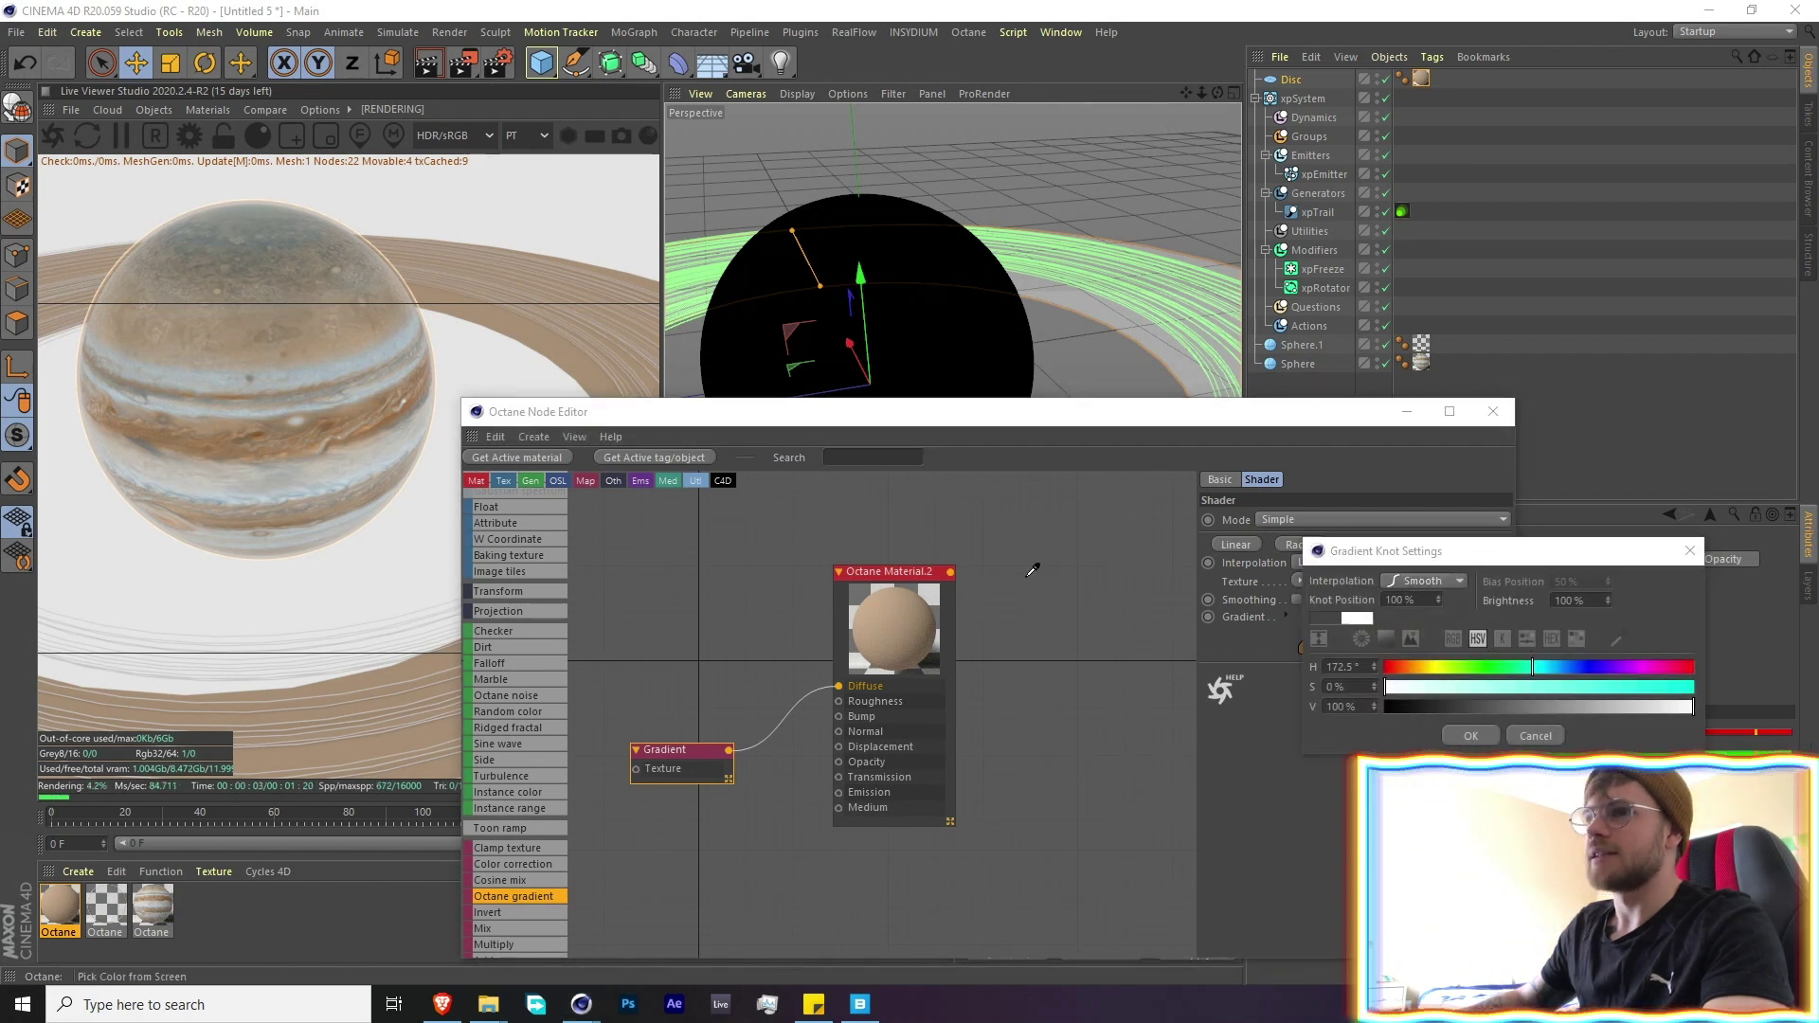
{"action": "left_click", "coordinate": [333, 418]}
{"action": "left_click", "coordinate": [1520, 735]}
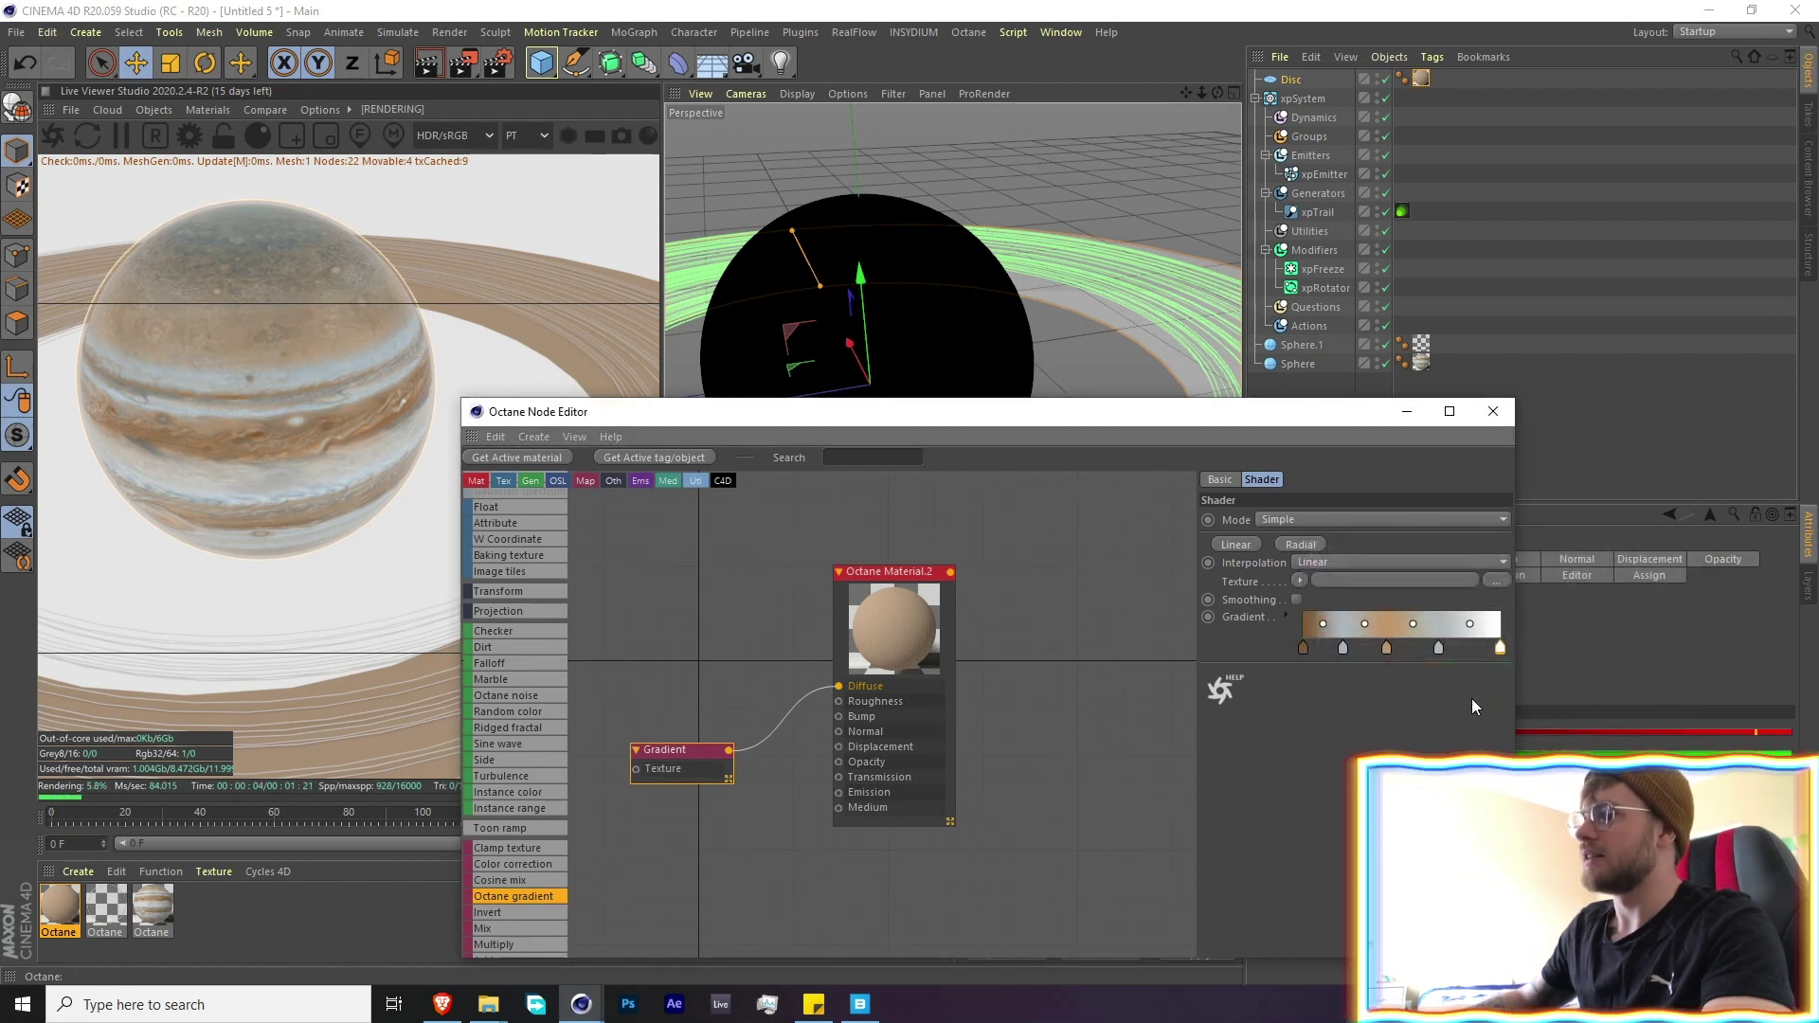
{"action": "double_click", "coordinate": [1497, 649]}
{"action": "left_click", "coordinate": [1613, 635]}
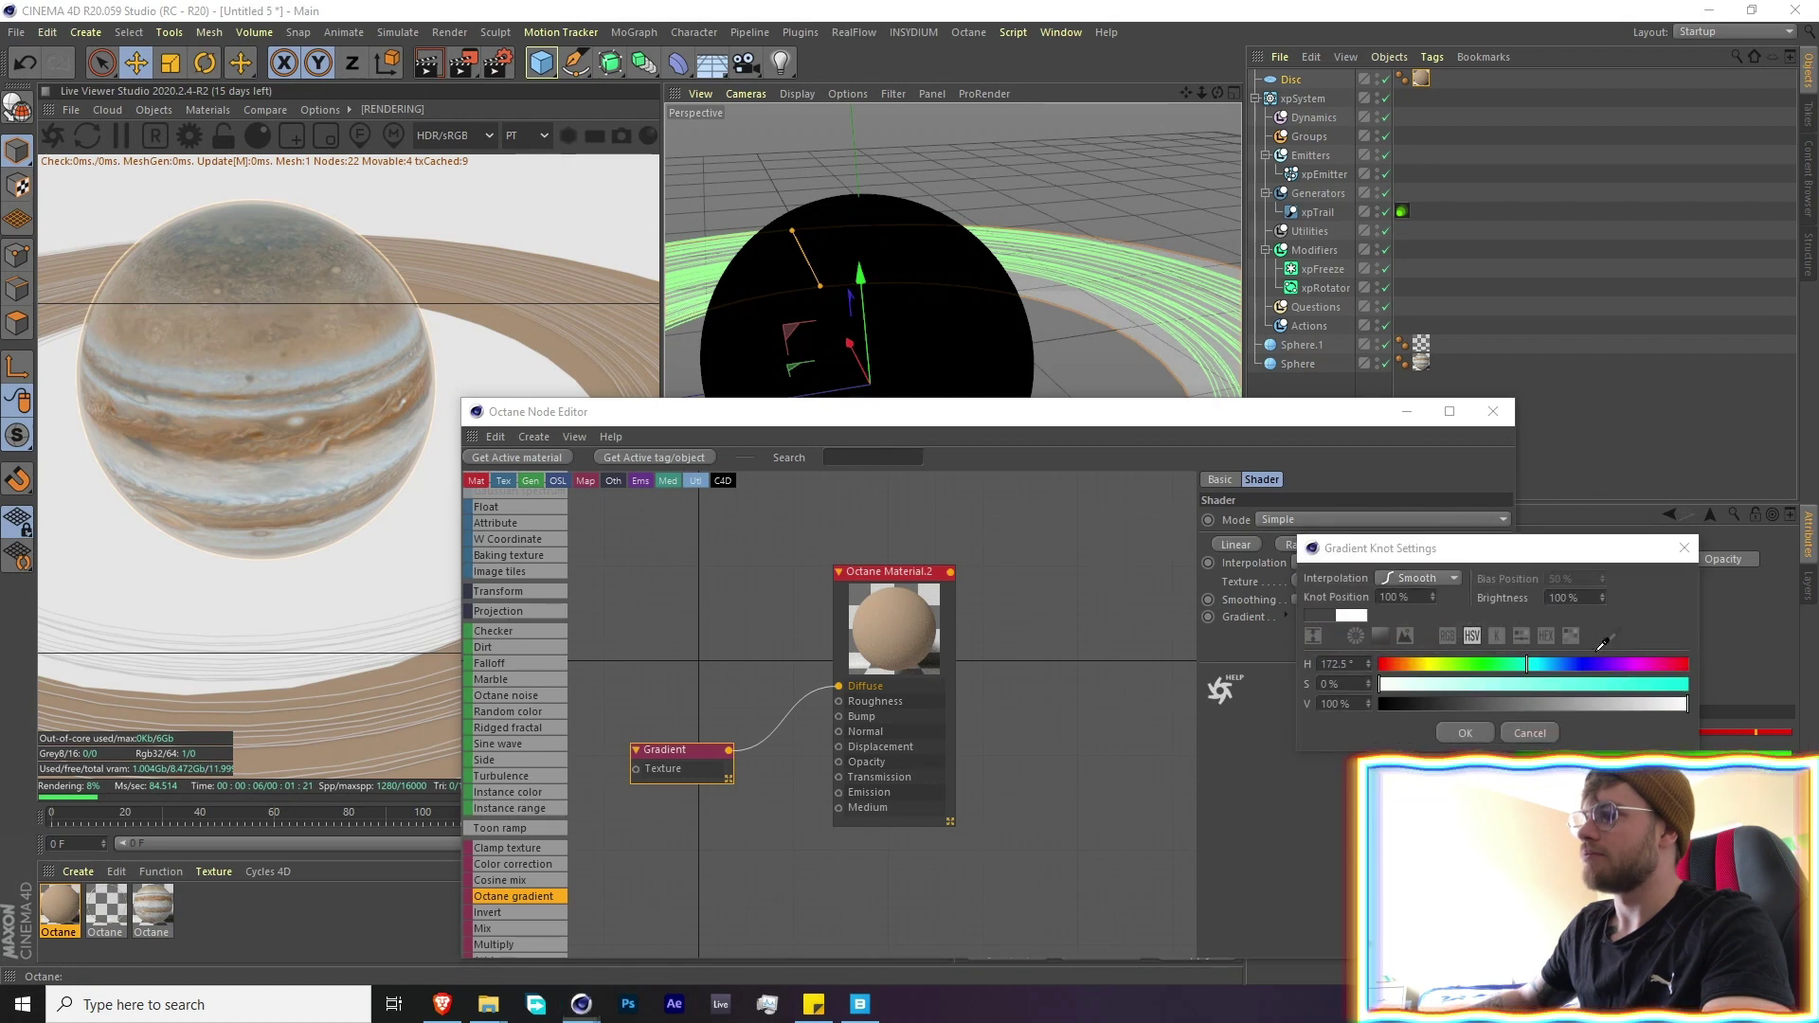
{"action": "left_click", "coordinate": [329, 436]}
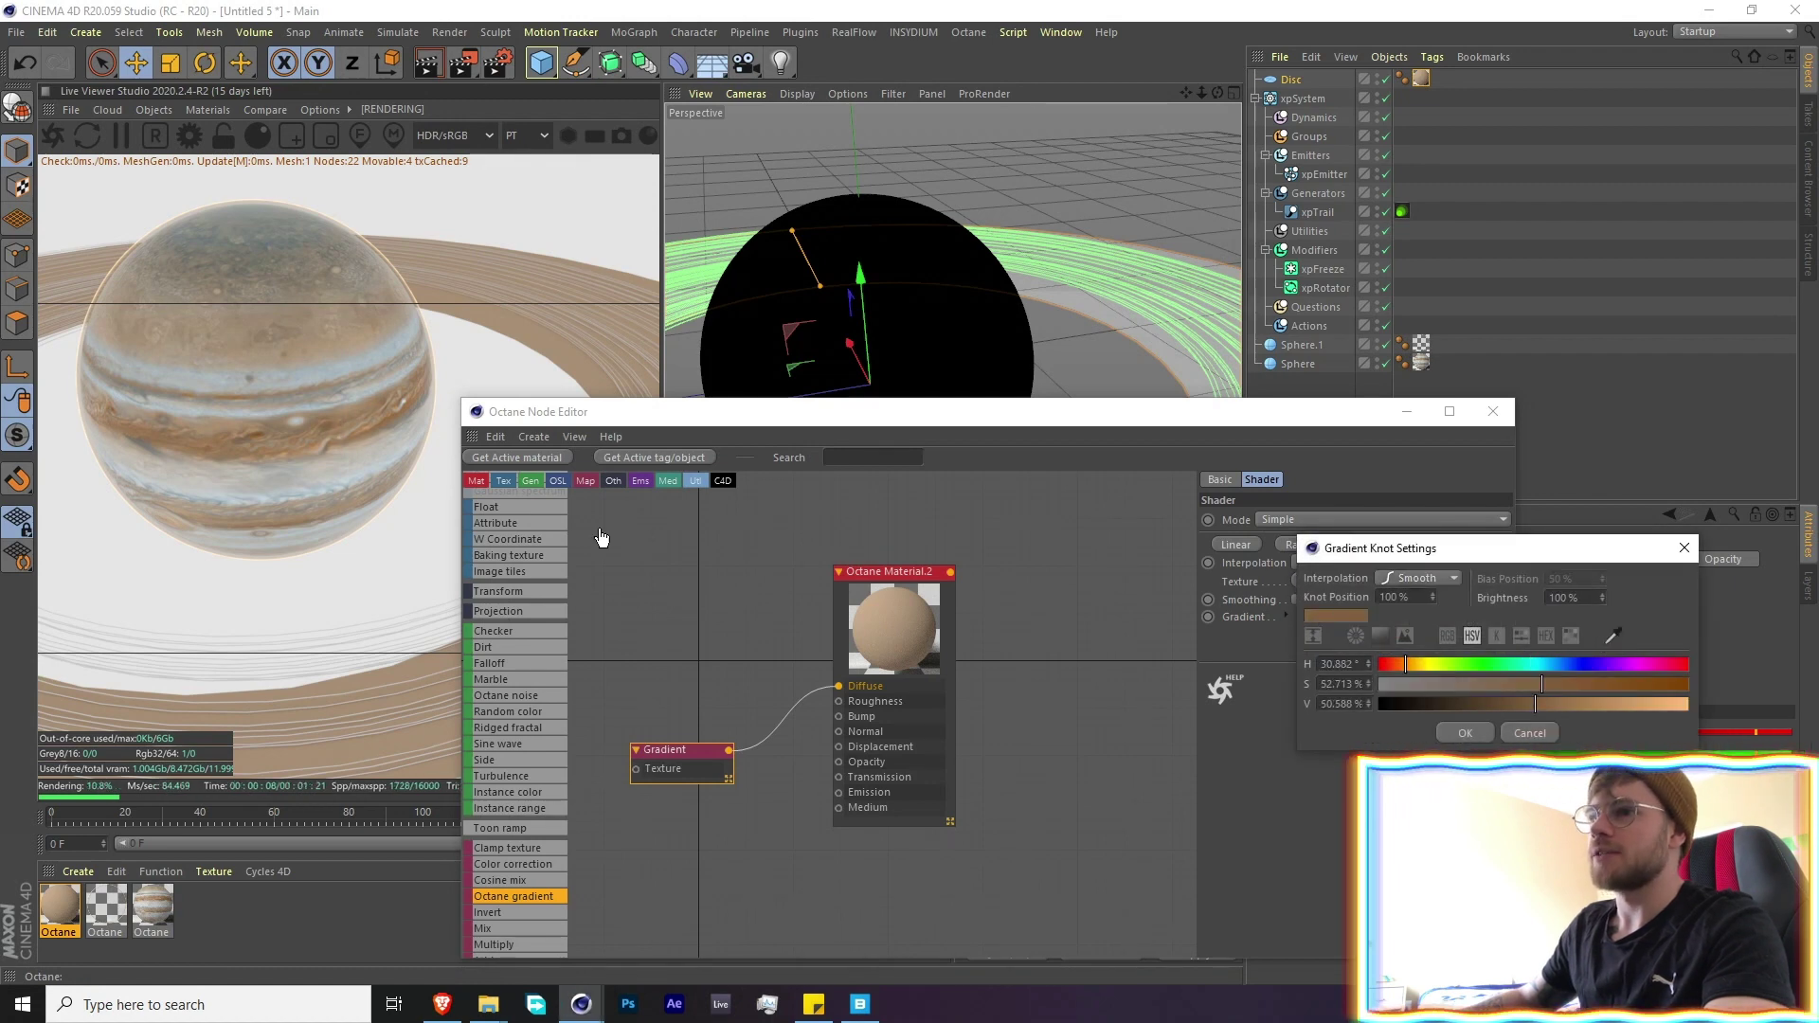
{"action": "left_click", "coordinate": [1465, 732]}
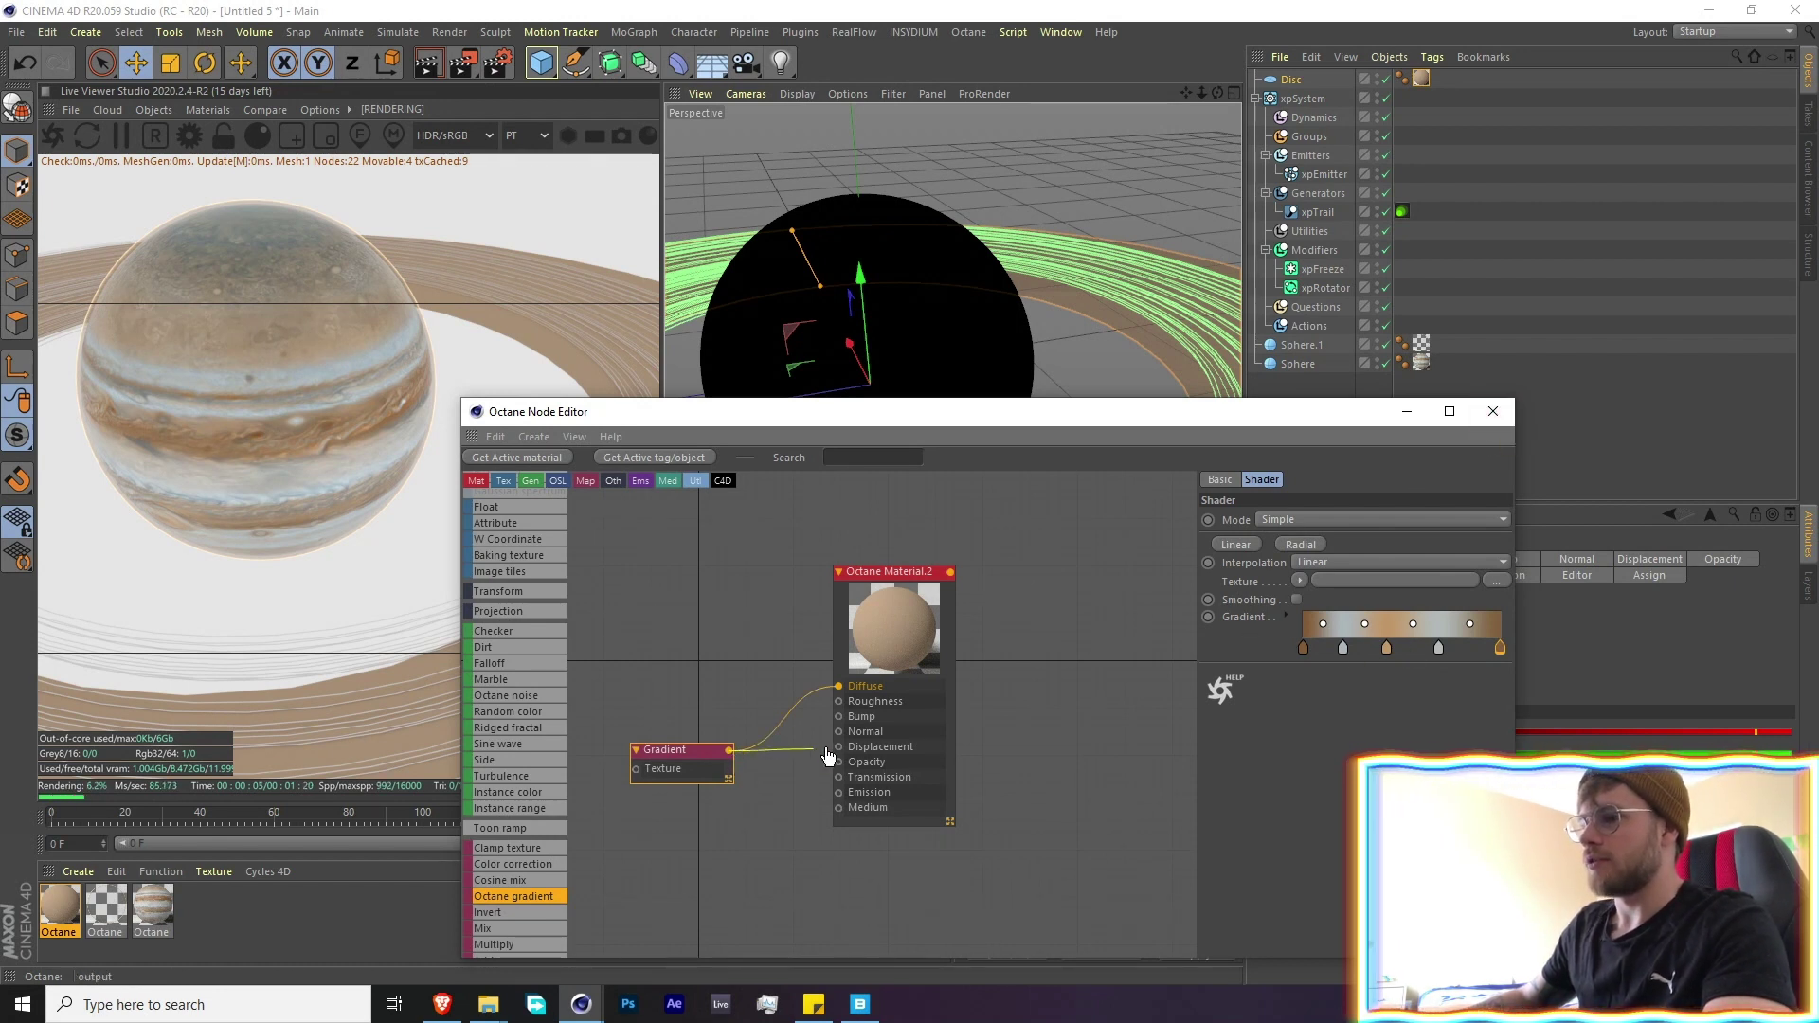
Drive the ring material's Opacity with a new black-to-white Gradient, white knot shifted left
{"action": "left_click_drag", "start_coordinate": [846, 728], "coordinate": [841, 770]}
{"action": "left_click_drag", "start_coordinate": [714, 774], "coordinate": [679, 744]}
{"action": "left_click", "coordinate": [657, 622]}
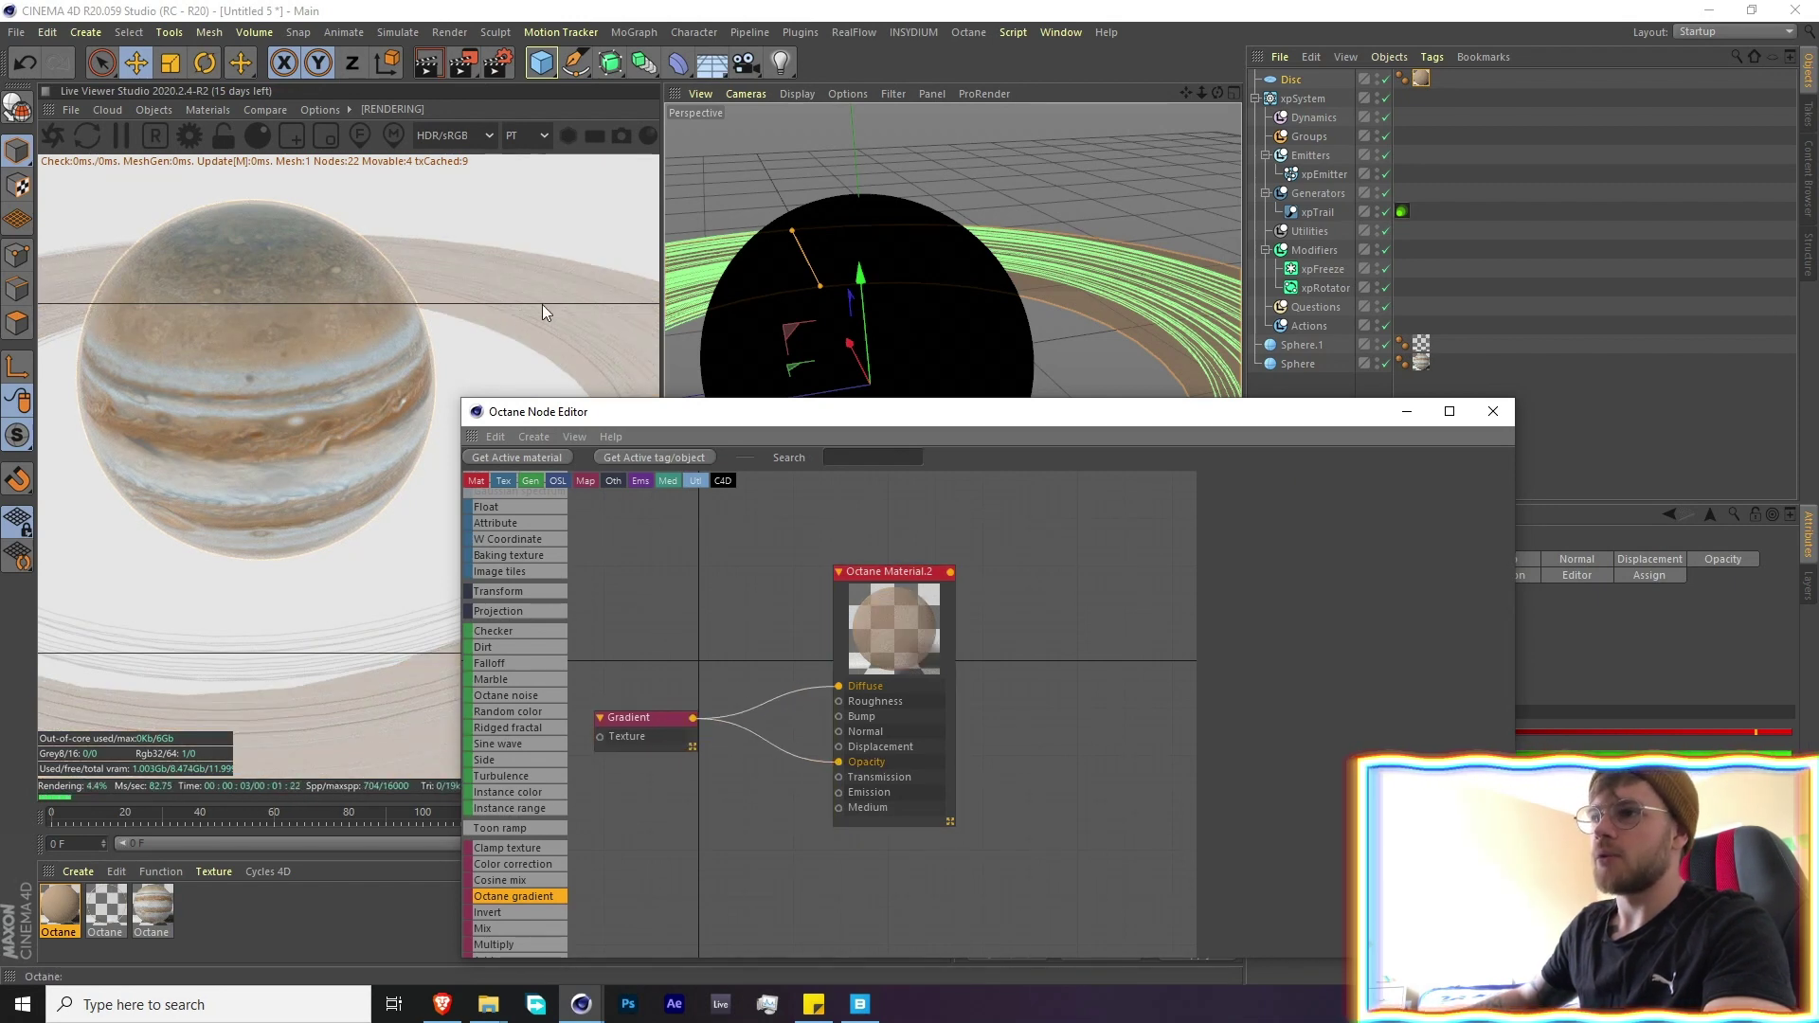
{"action": "left_click", "coordinate": [653, 717]}
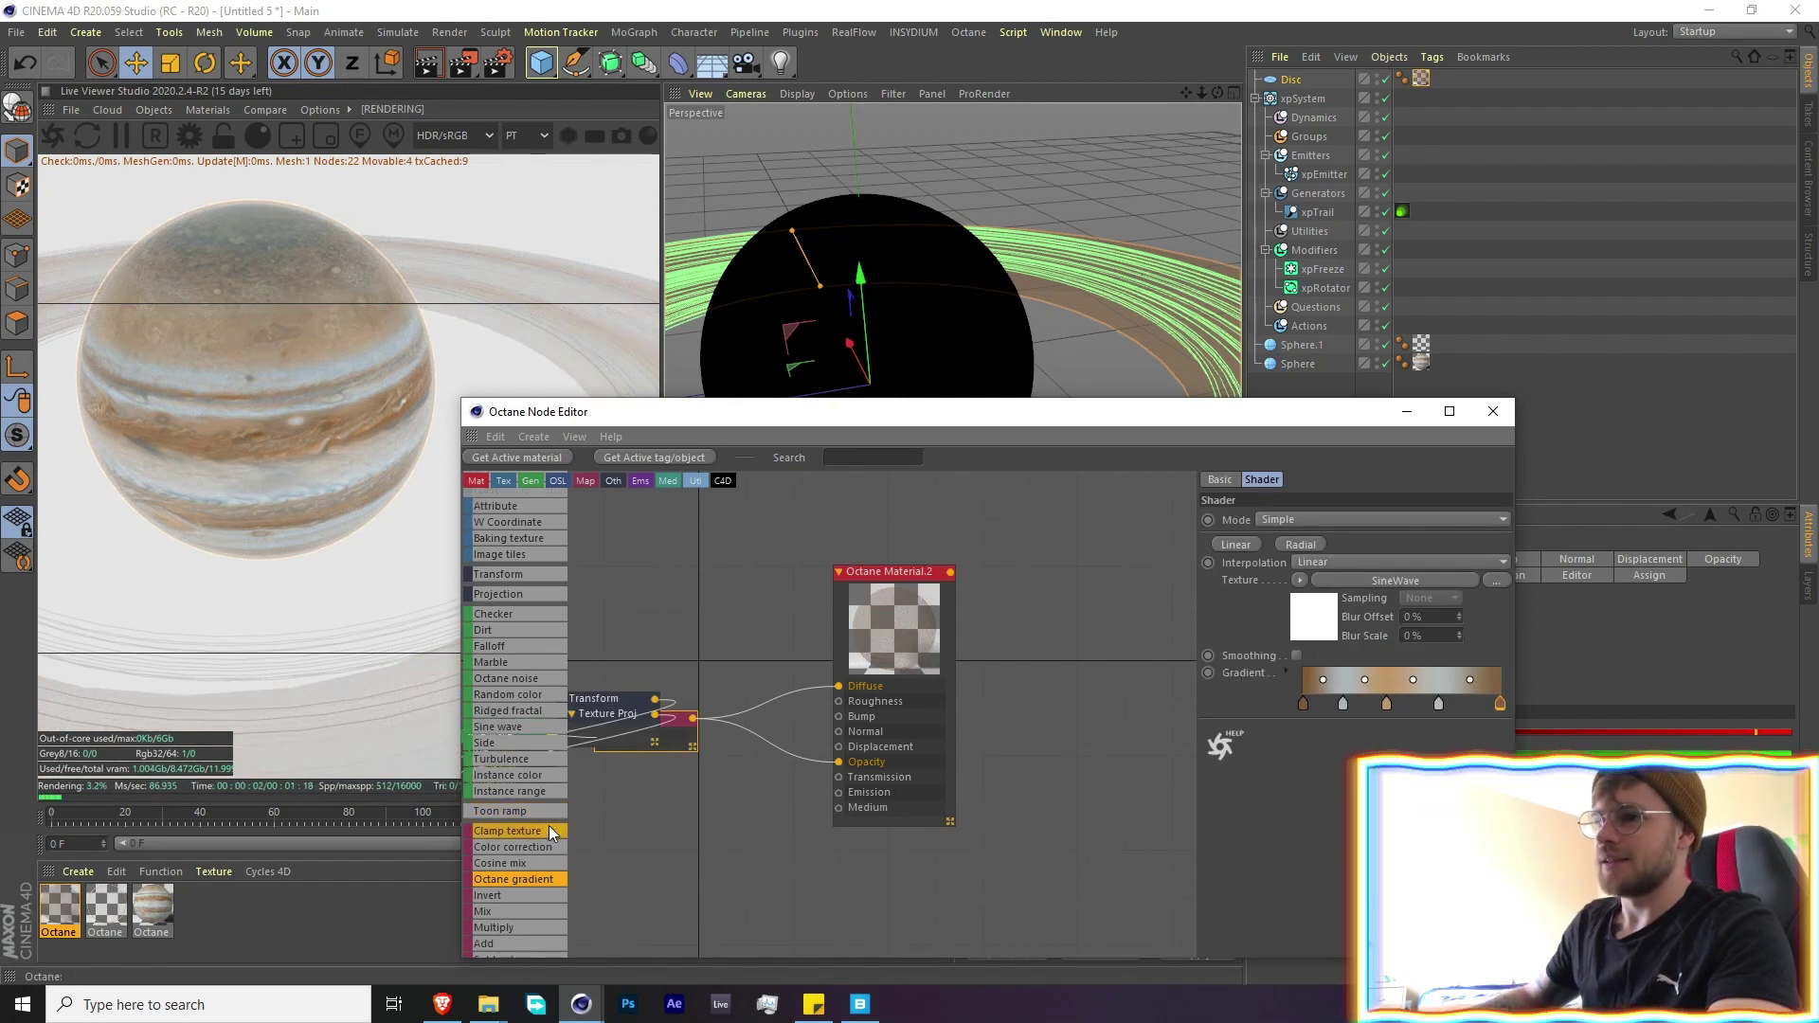
{"action": "scroll", "coordinate": [535, 833], "scroll_direction": "down", "scroll_amount": 3}
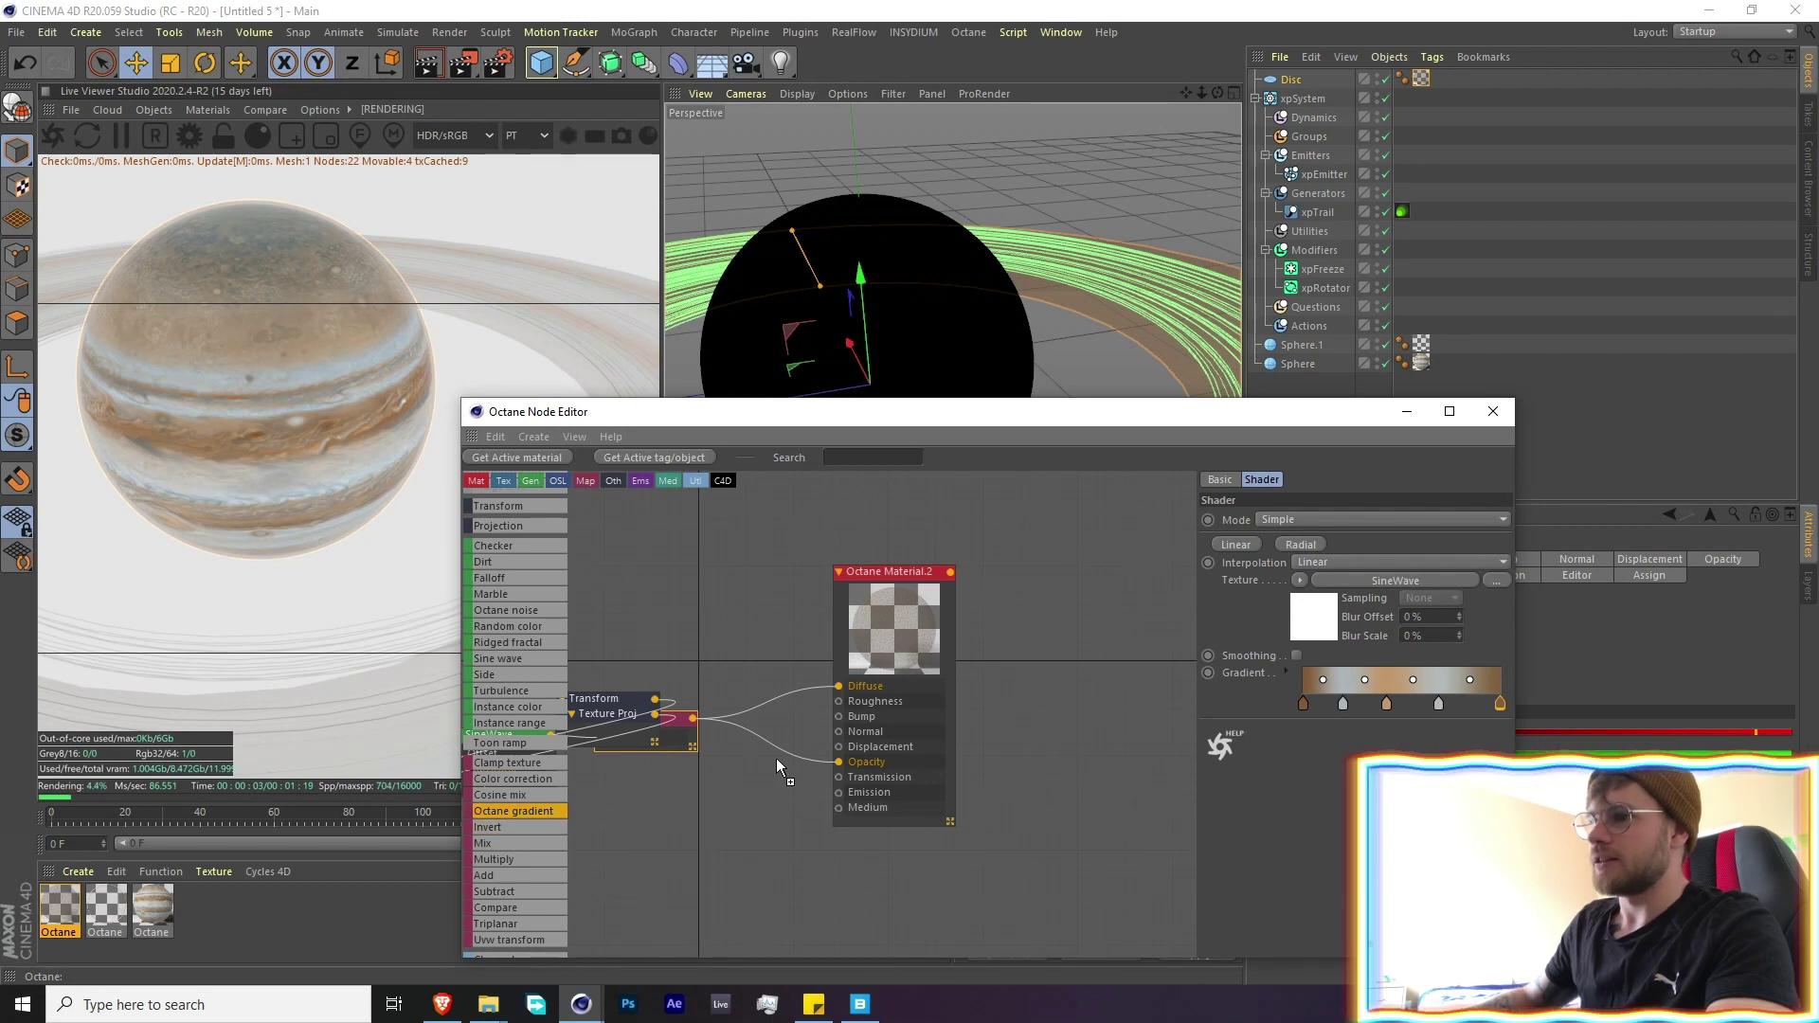
{"action": "left_click_drag", "start_coordinate": [798, 757], "coordinate": [798, 760]}
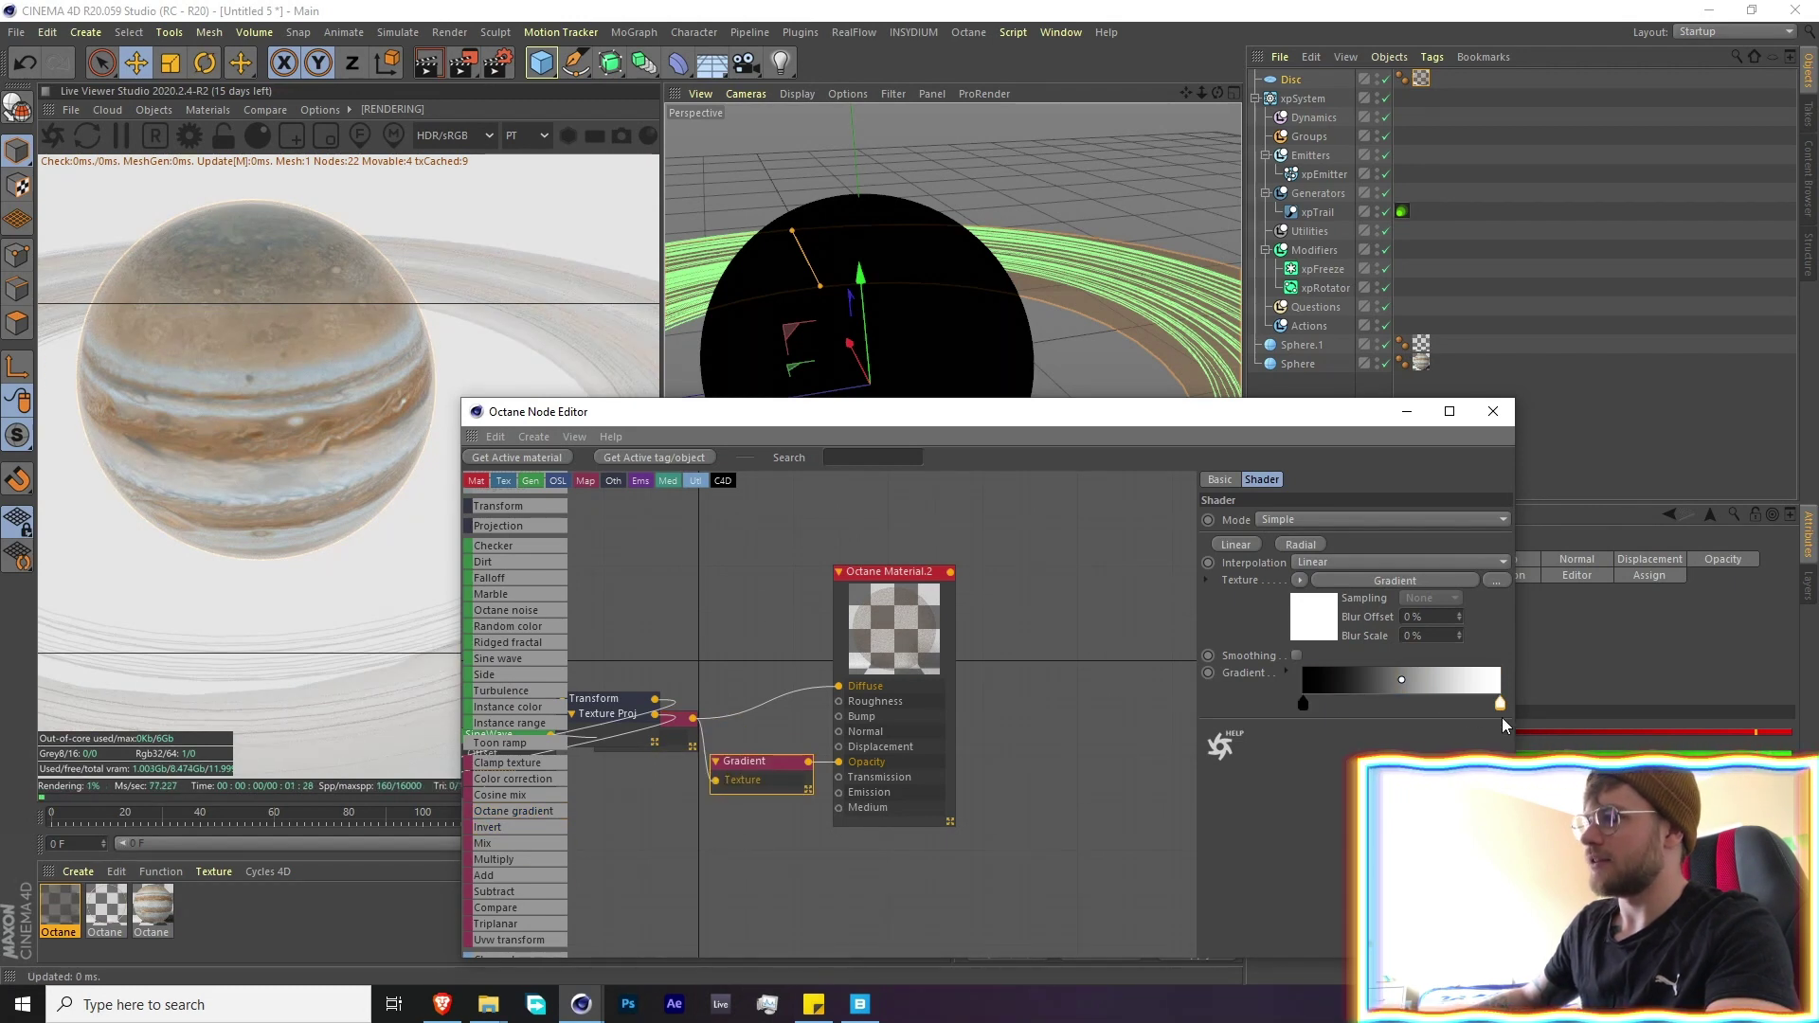
{"action": "left_click_drag", "start_coordinate": [1500, 703], "coordinate": [1428, 711]}
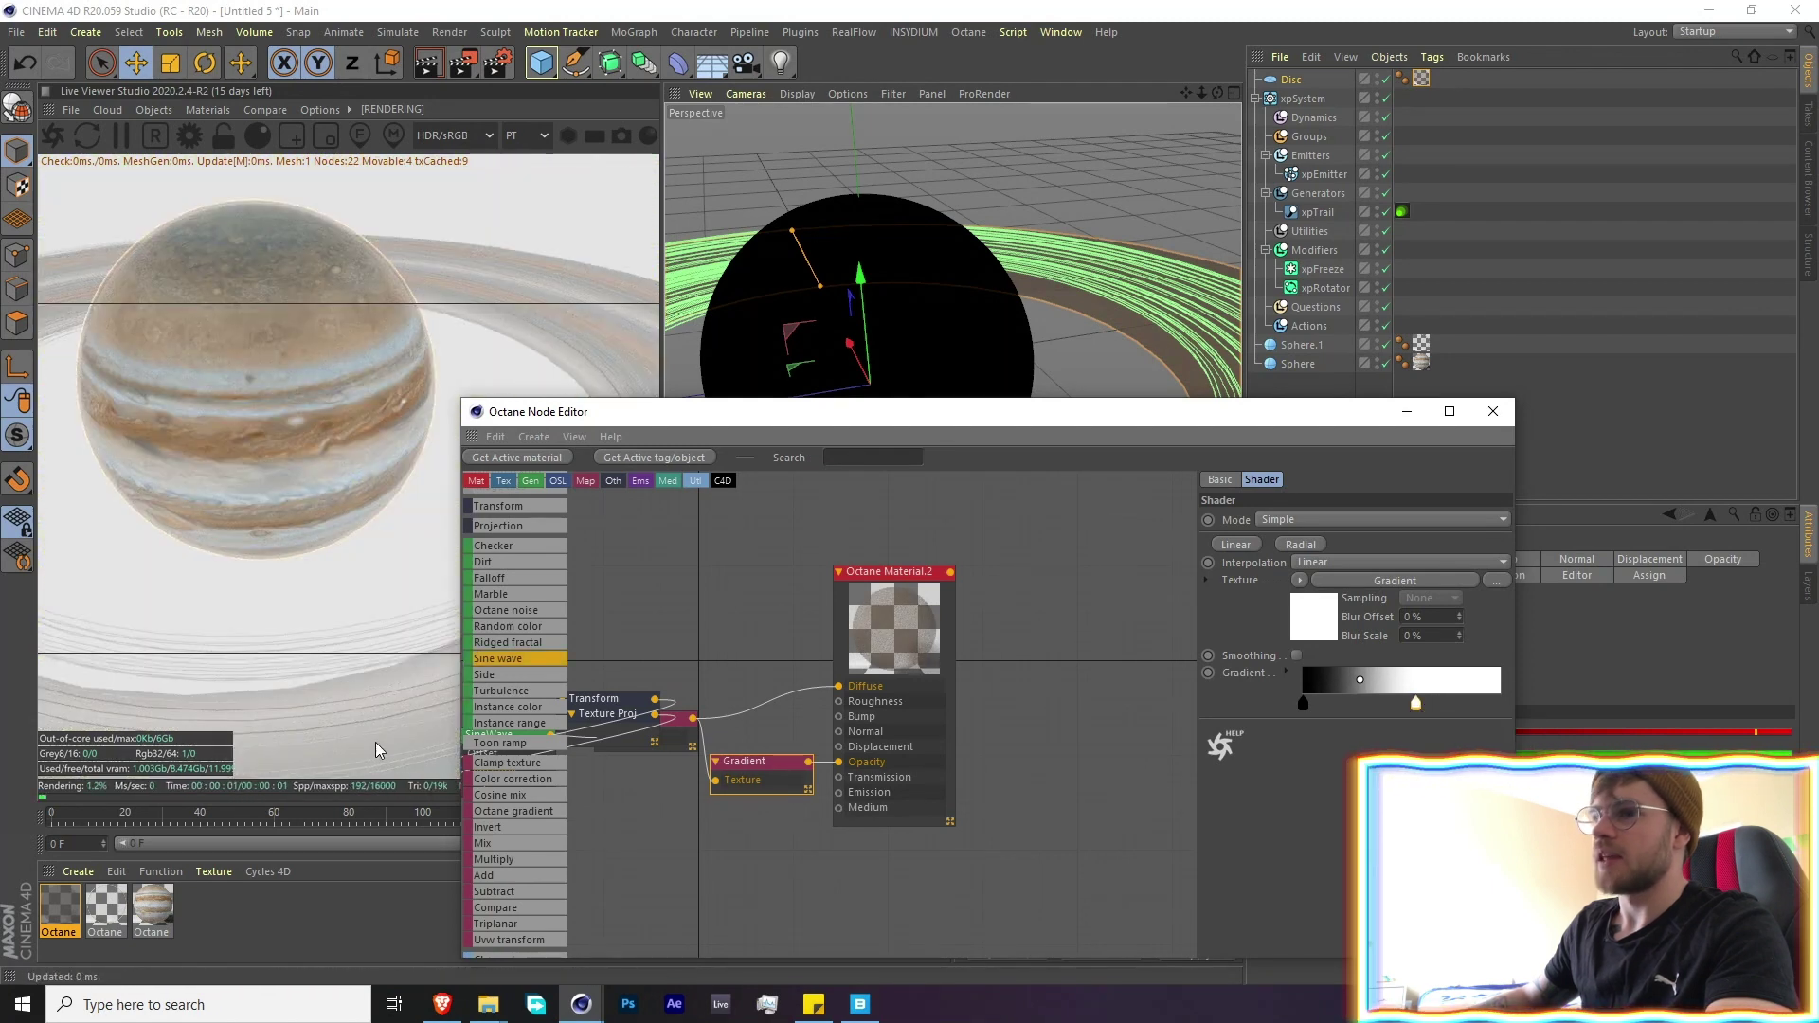
Set the Disc to 100 rotation segments and 30 disc segments
{"action": "left_click", "coordinate": [1480, 411]}
{"action": "left_click_drag", "start_coordinate": [1411, 658], "coordinate": [1271, 647]}
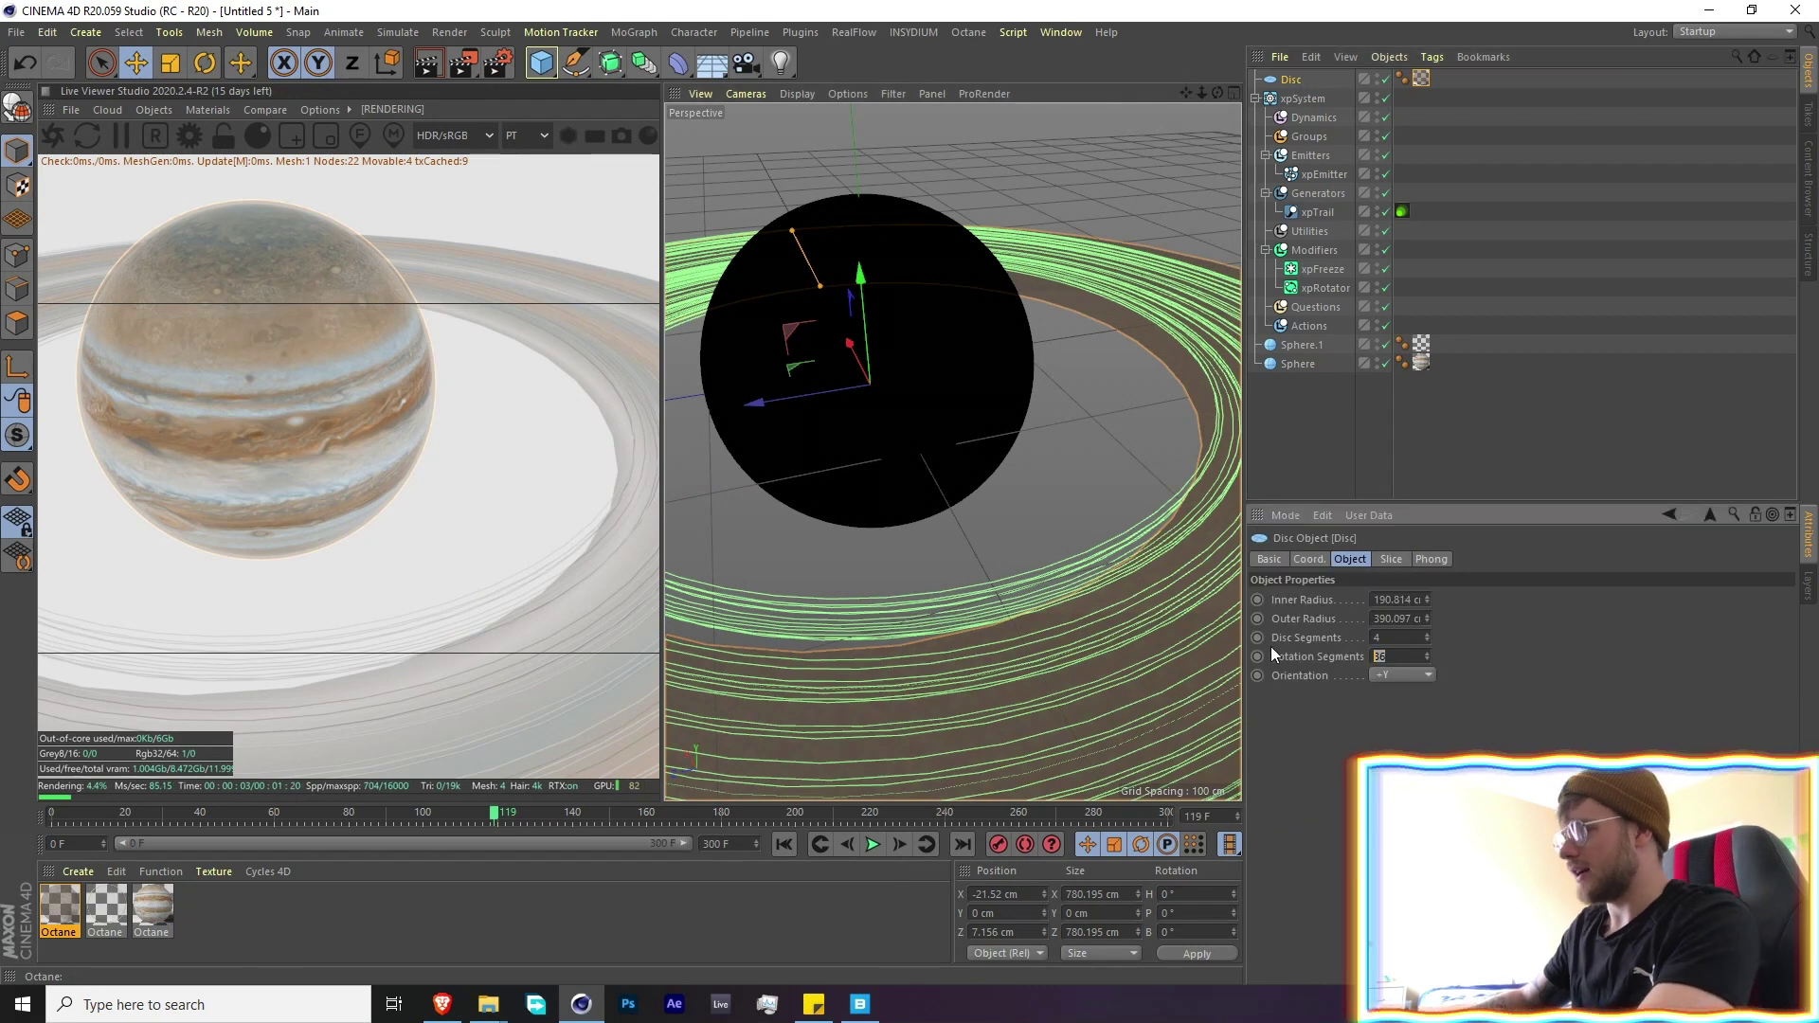
{"action": "type", "text": "100"}
{"action": "left_click_drag", "start_coordinate": [1389, 640], "coordinate": [1299, 639]}
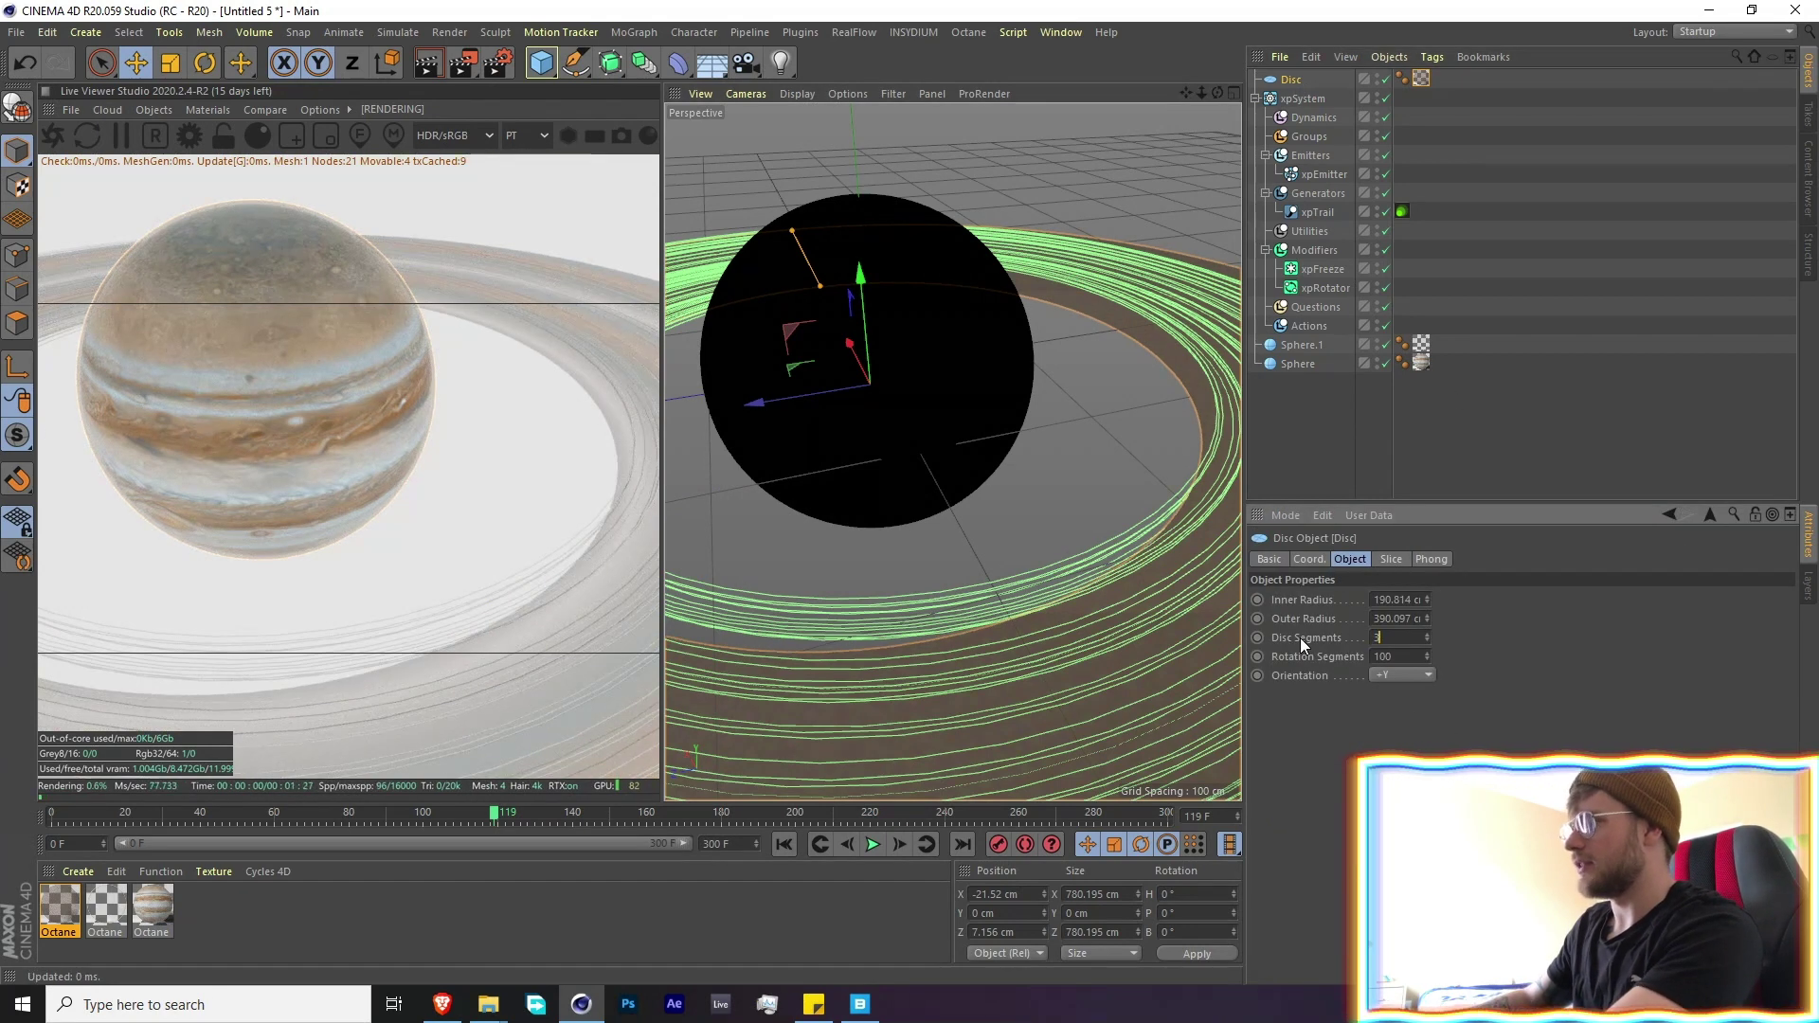
{"action": "type", "text": "30"}
{"action": "key", "text": "Return"}
Apply Octane Material.2 to xpTrail and view the tinted rings from a low angle
{"action": "scroll", "coordinate": [901, 517], "scroll_direction": "down", "scroll_amount": 5}
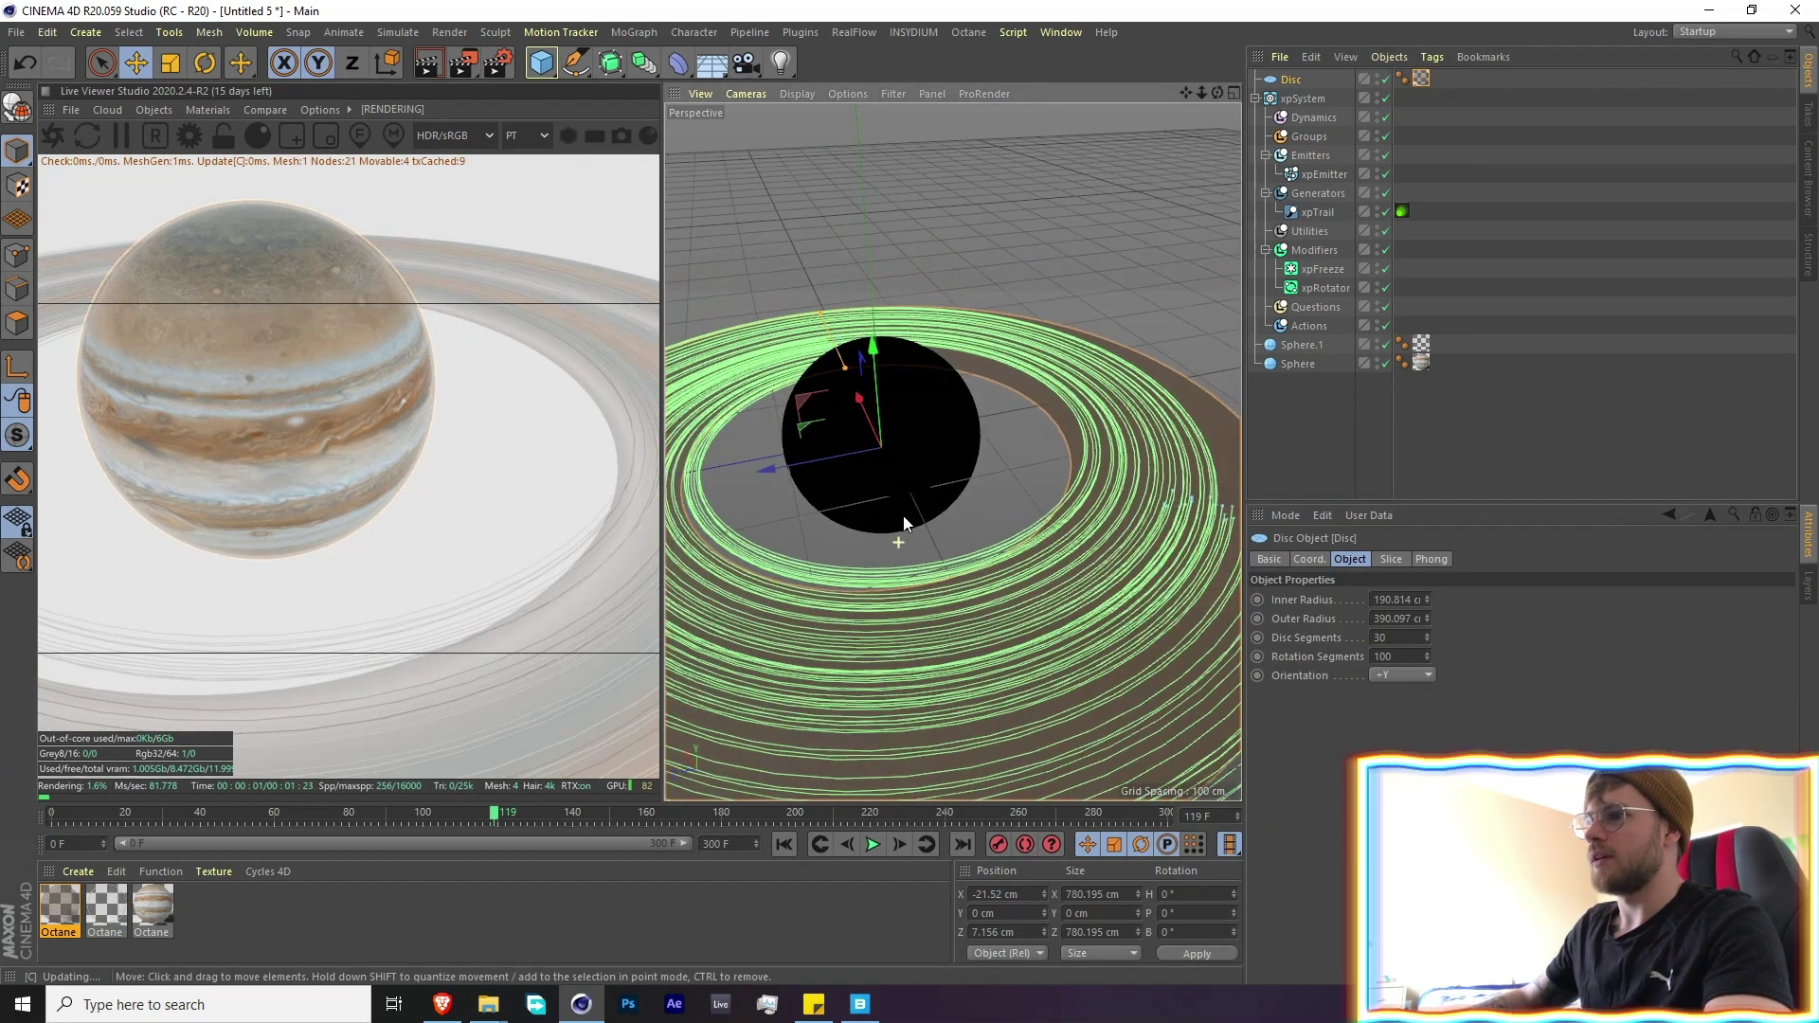
{"action": "middle_click_drag", "start_coordinate": [902, 517], "coordinate": [972, 505], "text": "alt"}
{"action": "left_click_drag", "start_coordinate": [64, 913], "coordinate": [944, 554]}
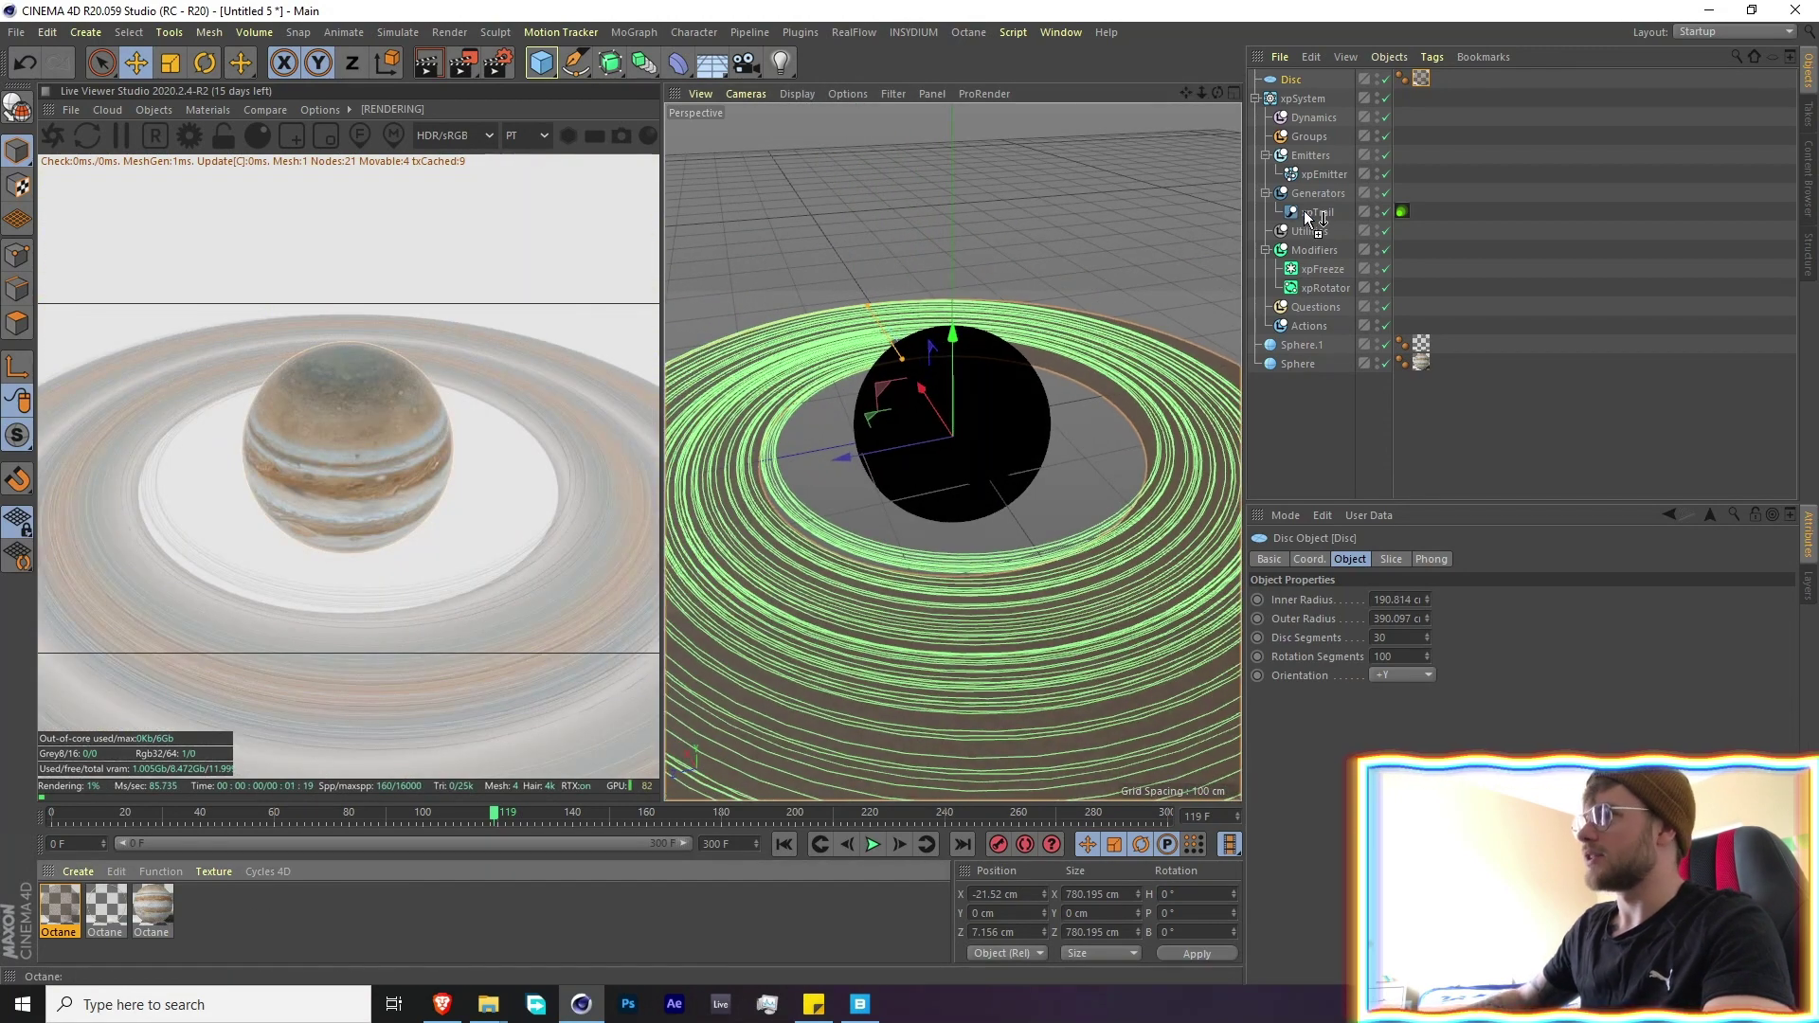
{"action": "left_click_drag", "start_coordinate": [1290, 223], "coordinate": [1291, 224]}
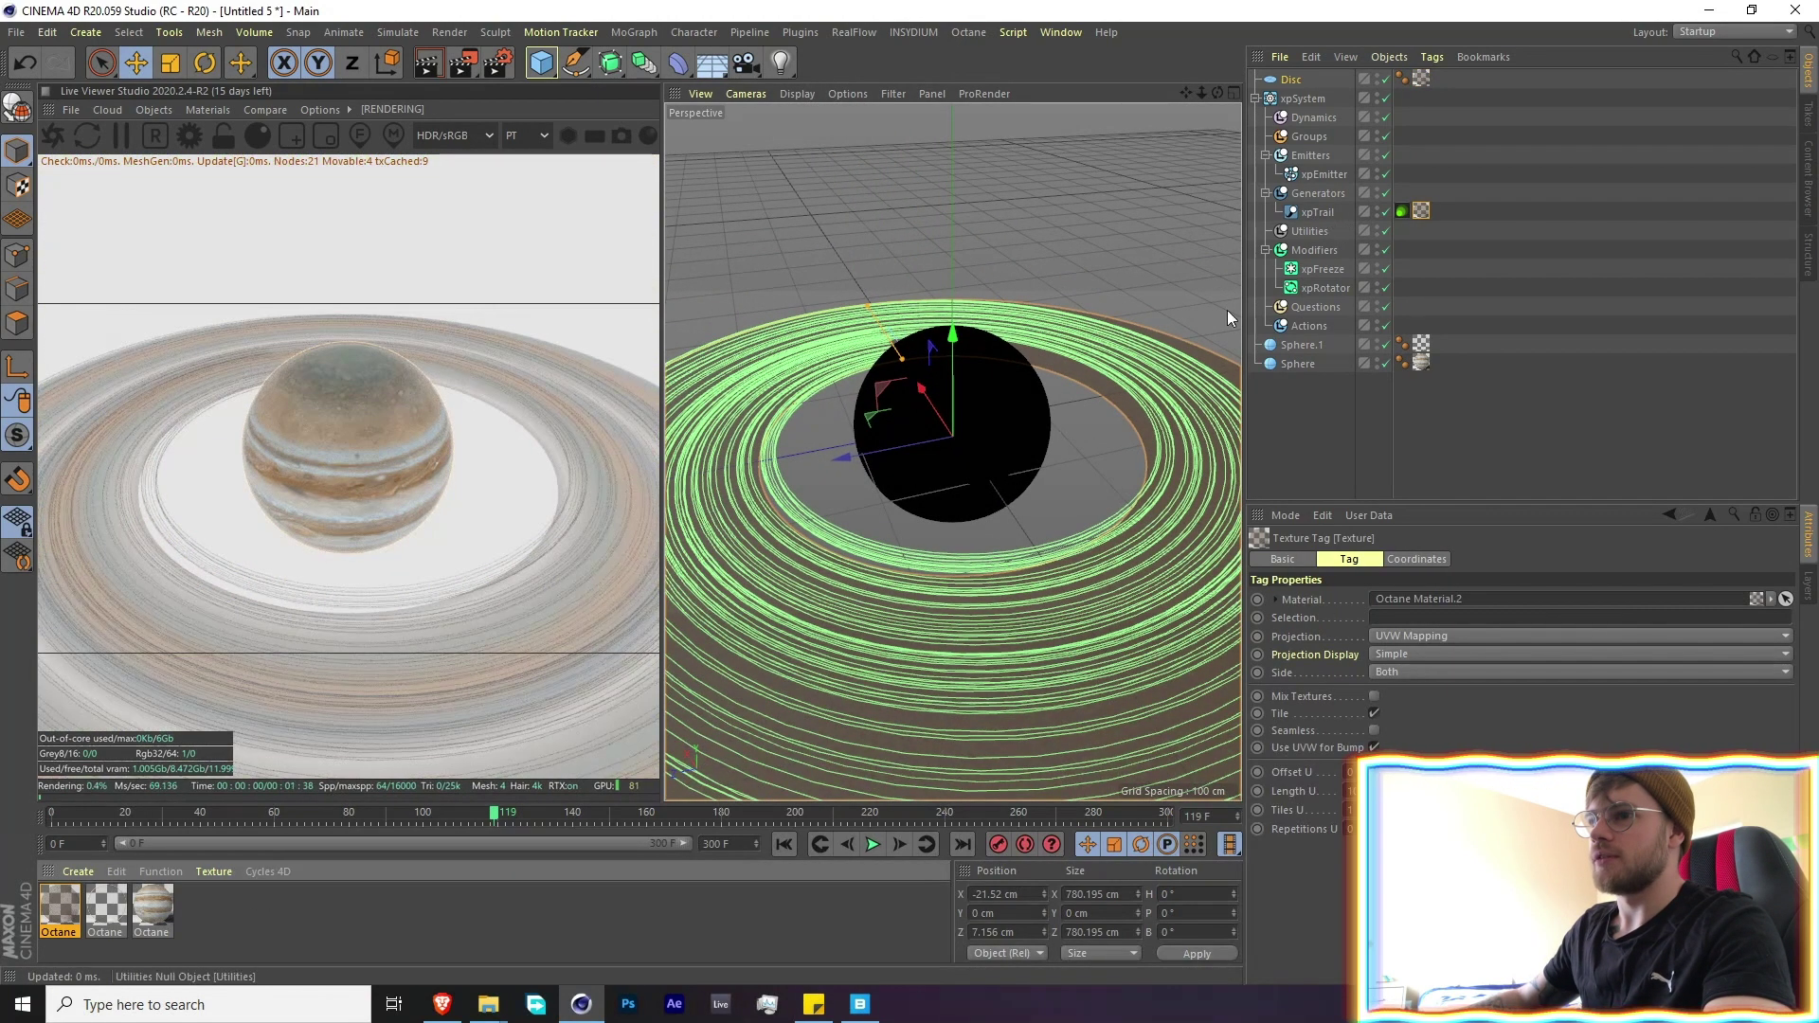
{"action": "scroll", "coordinate": [879, 672], "scroll_direction": "up", "scroll_amount": 3}
{"action": "scroll", "coordinate": [862, 656], "scroll_direction": "up", "scroll_amount": 5}
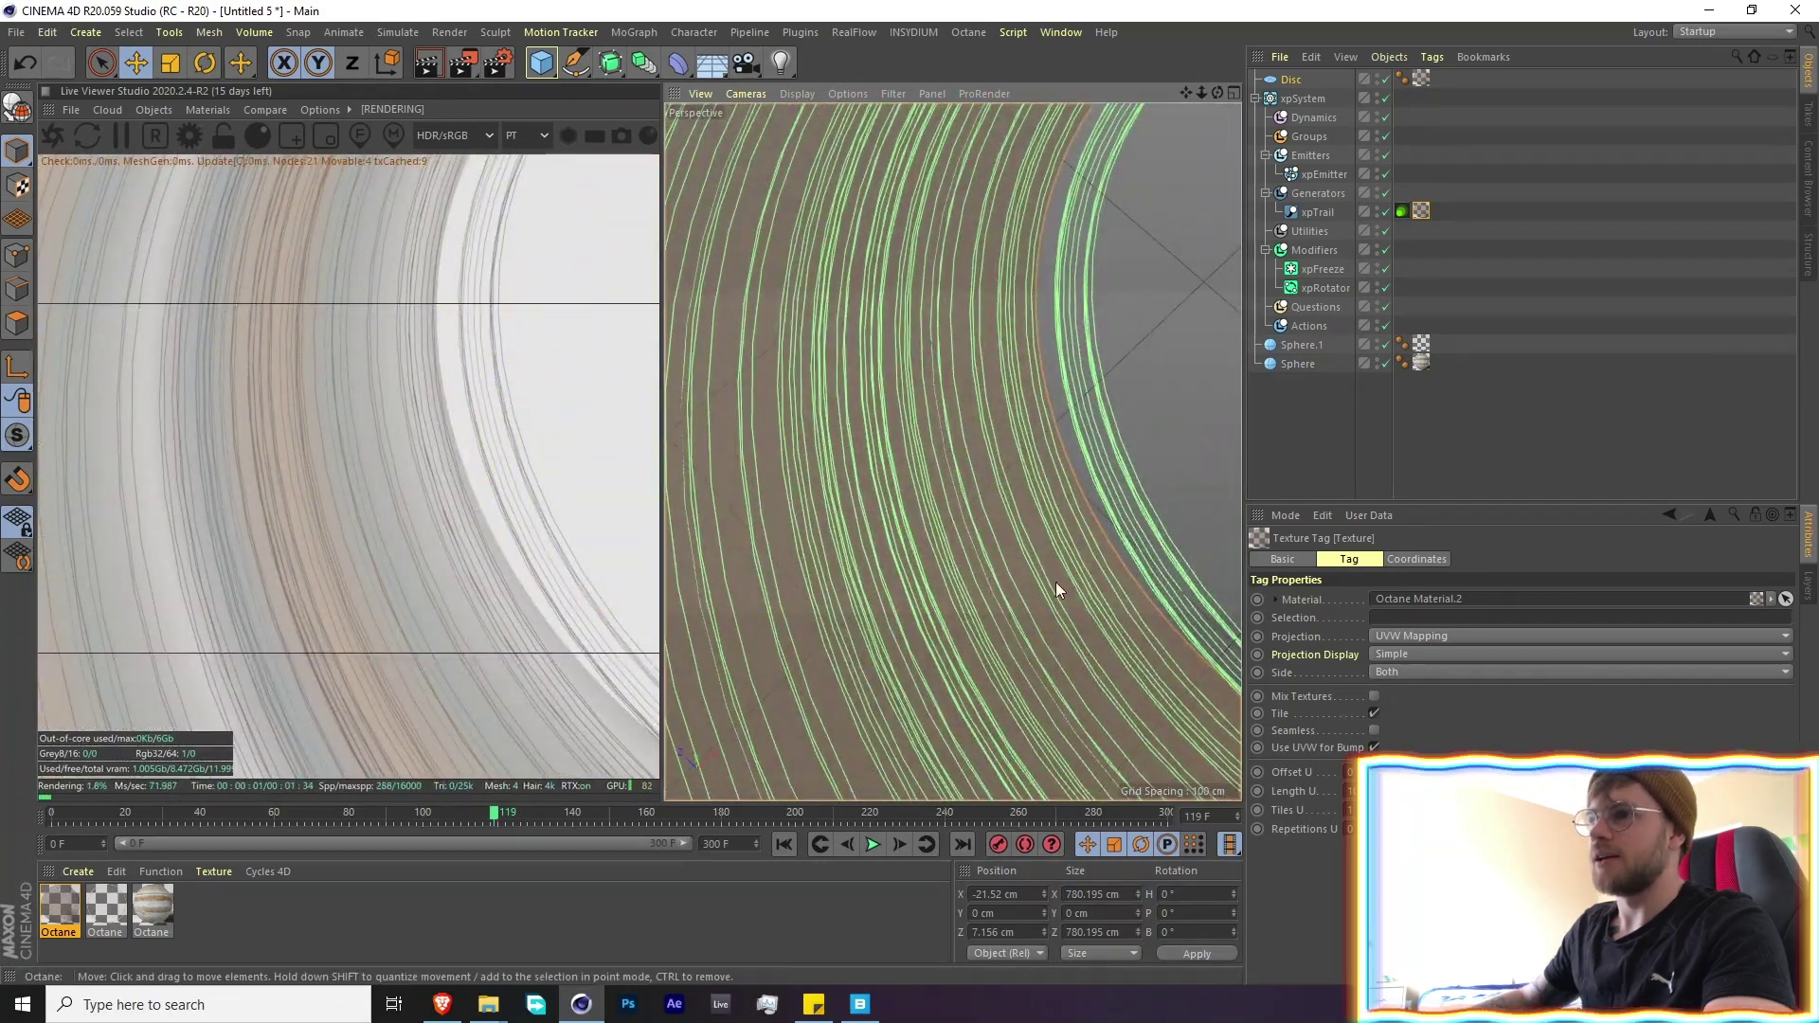
{"action": "scroll", "coordinate": [1056, 587], "scroll_direction": "down", "scroll_amount": 6}
{"action": "left_click_drag", "start_coordinate": [1065, 644], "coordinate": [1160, 580], "text": "alt"}
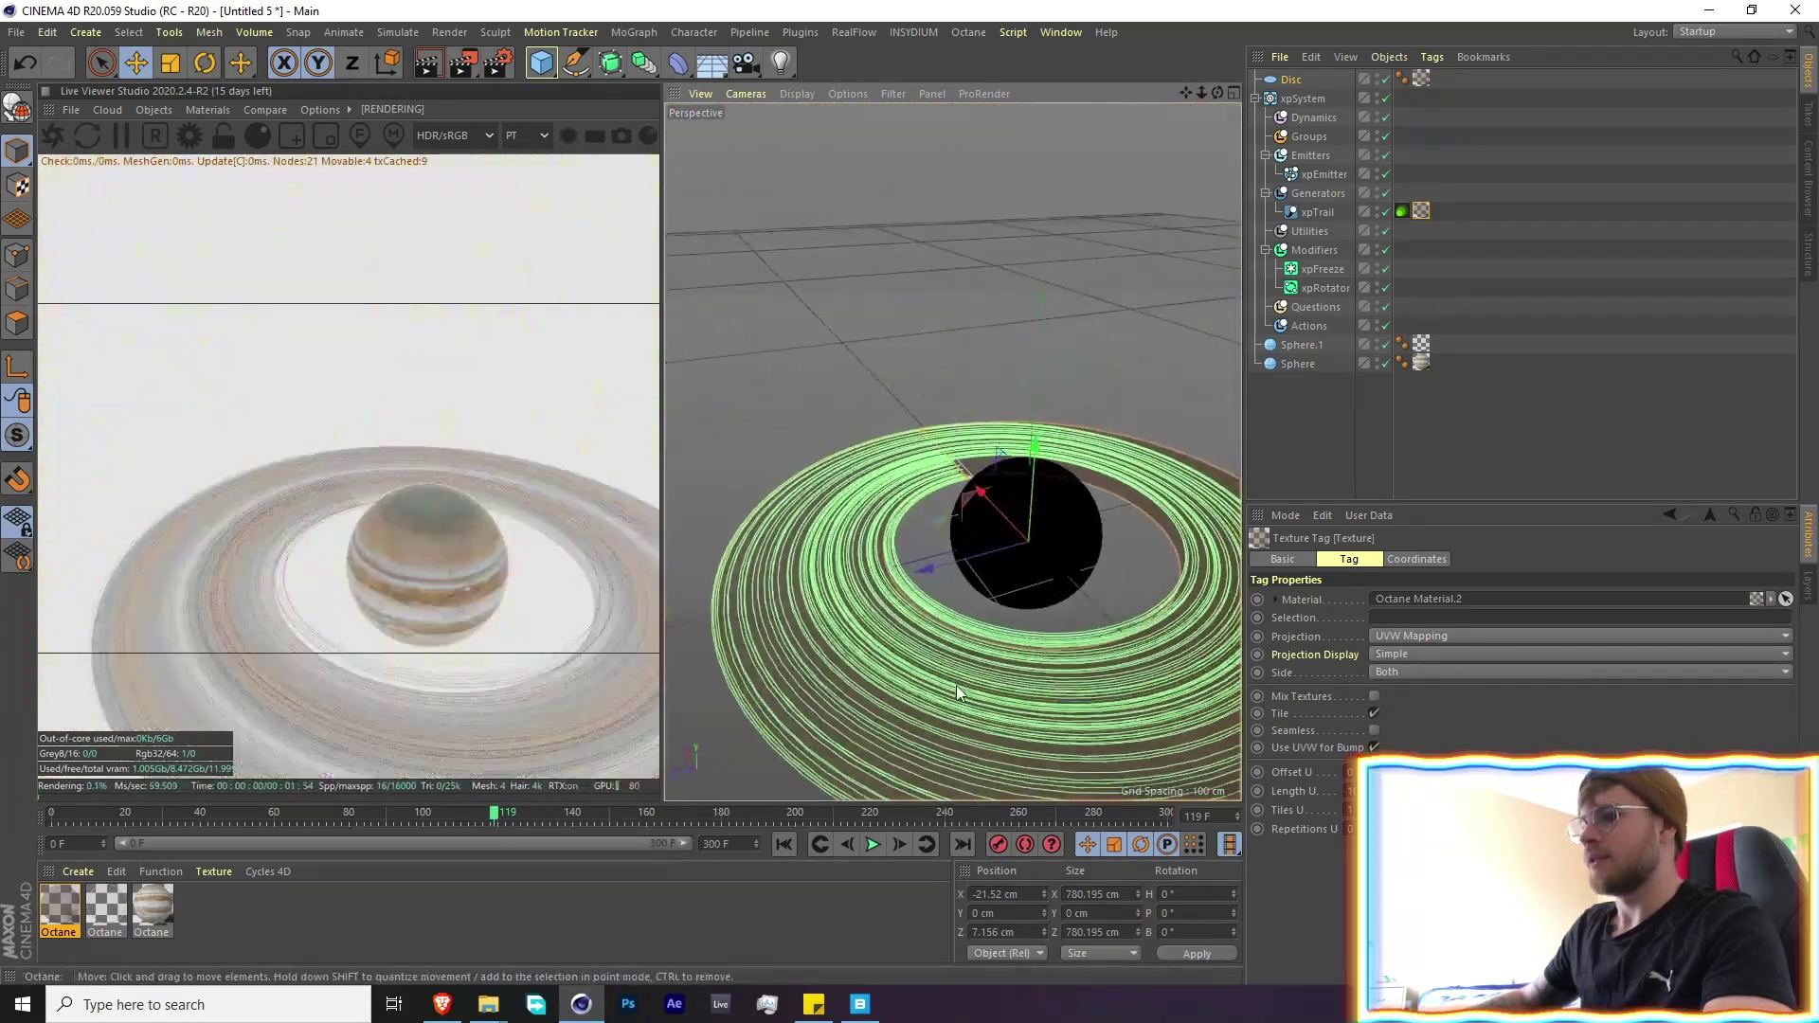
{"action": "left_click_drag", "start_coordinate": [956, 692], "coordinate": [964, 398], "text": "alt"}
{"action": "middle_click_drag", "start_coordinate": [955, 398], "coordinate": [955, 419], "text": "alt"}
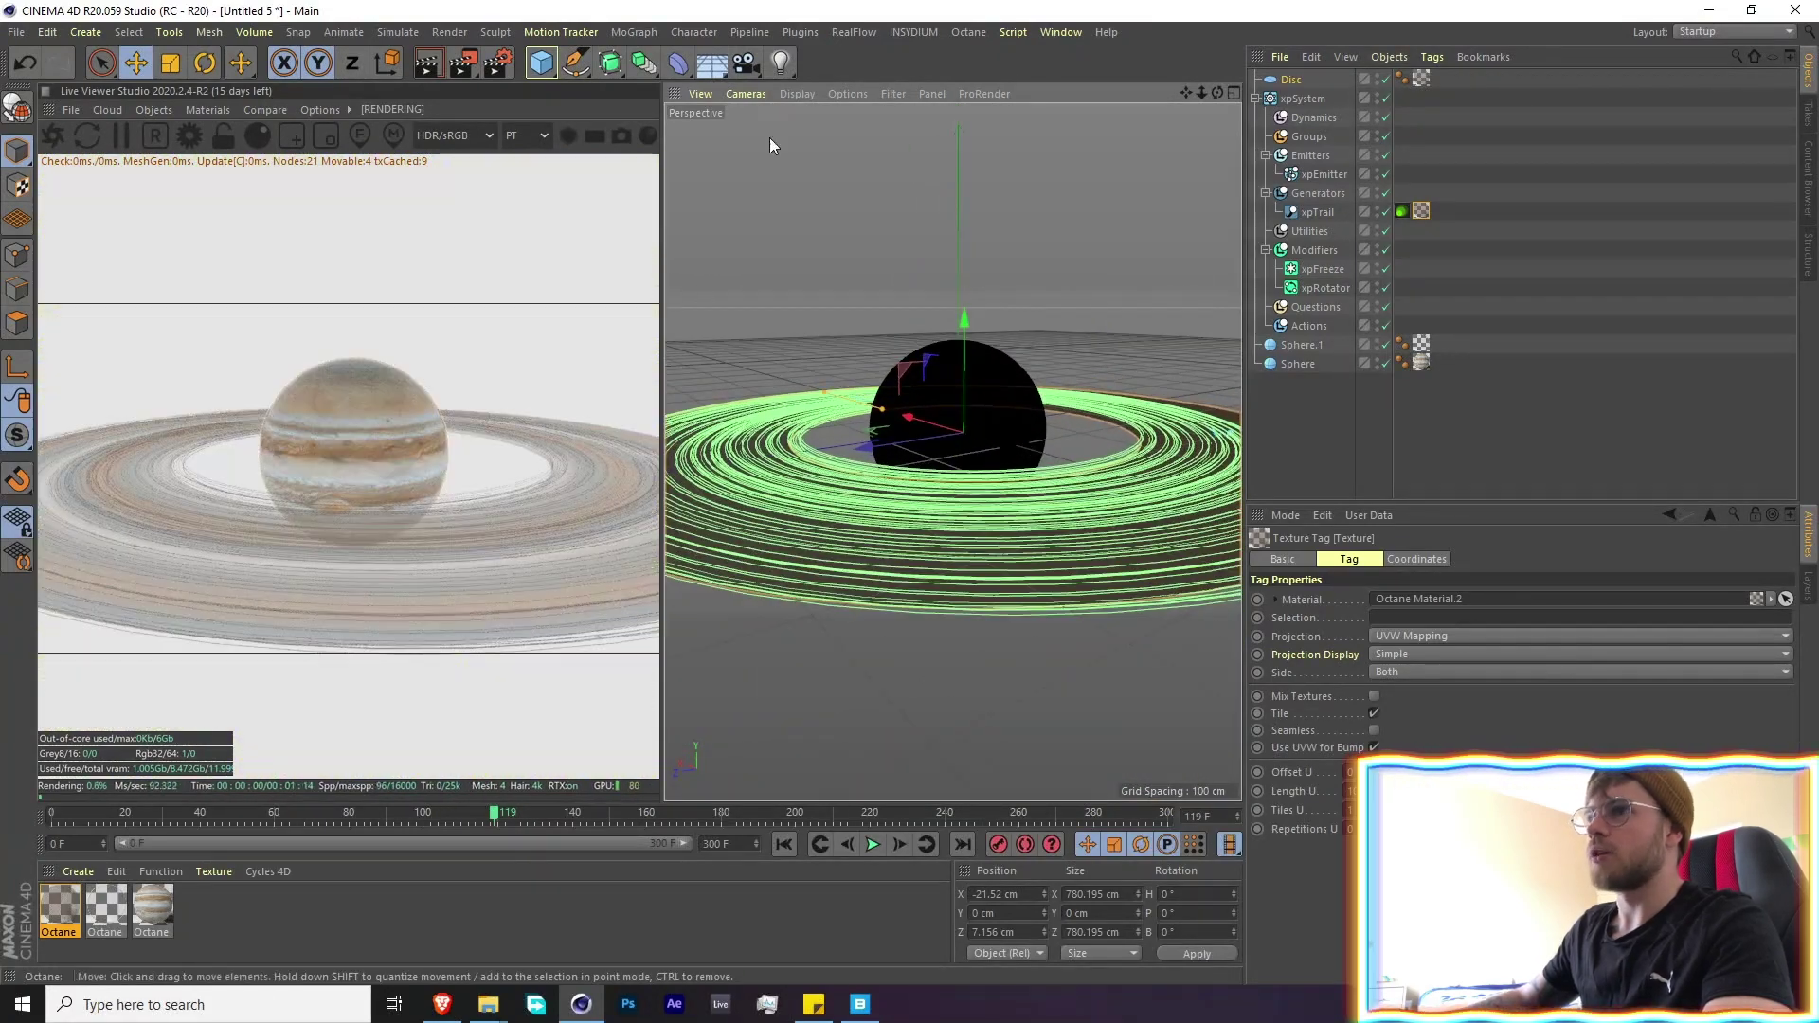
Export Mossy Forest Rock and Rough Forest Rock from Quixel Bridge into Cinema 4D
{"action": "left_click", "coordinate": [861, 1004]}
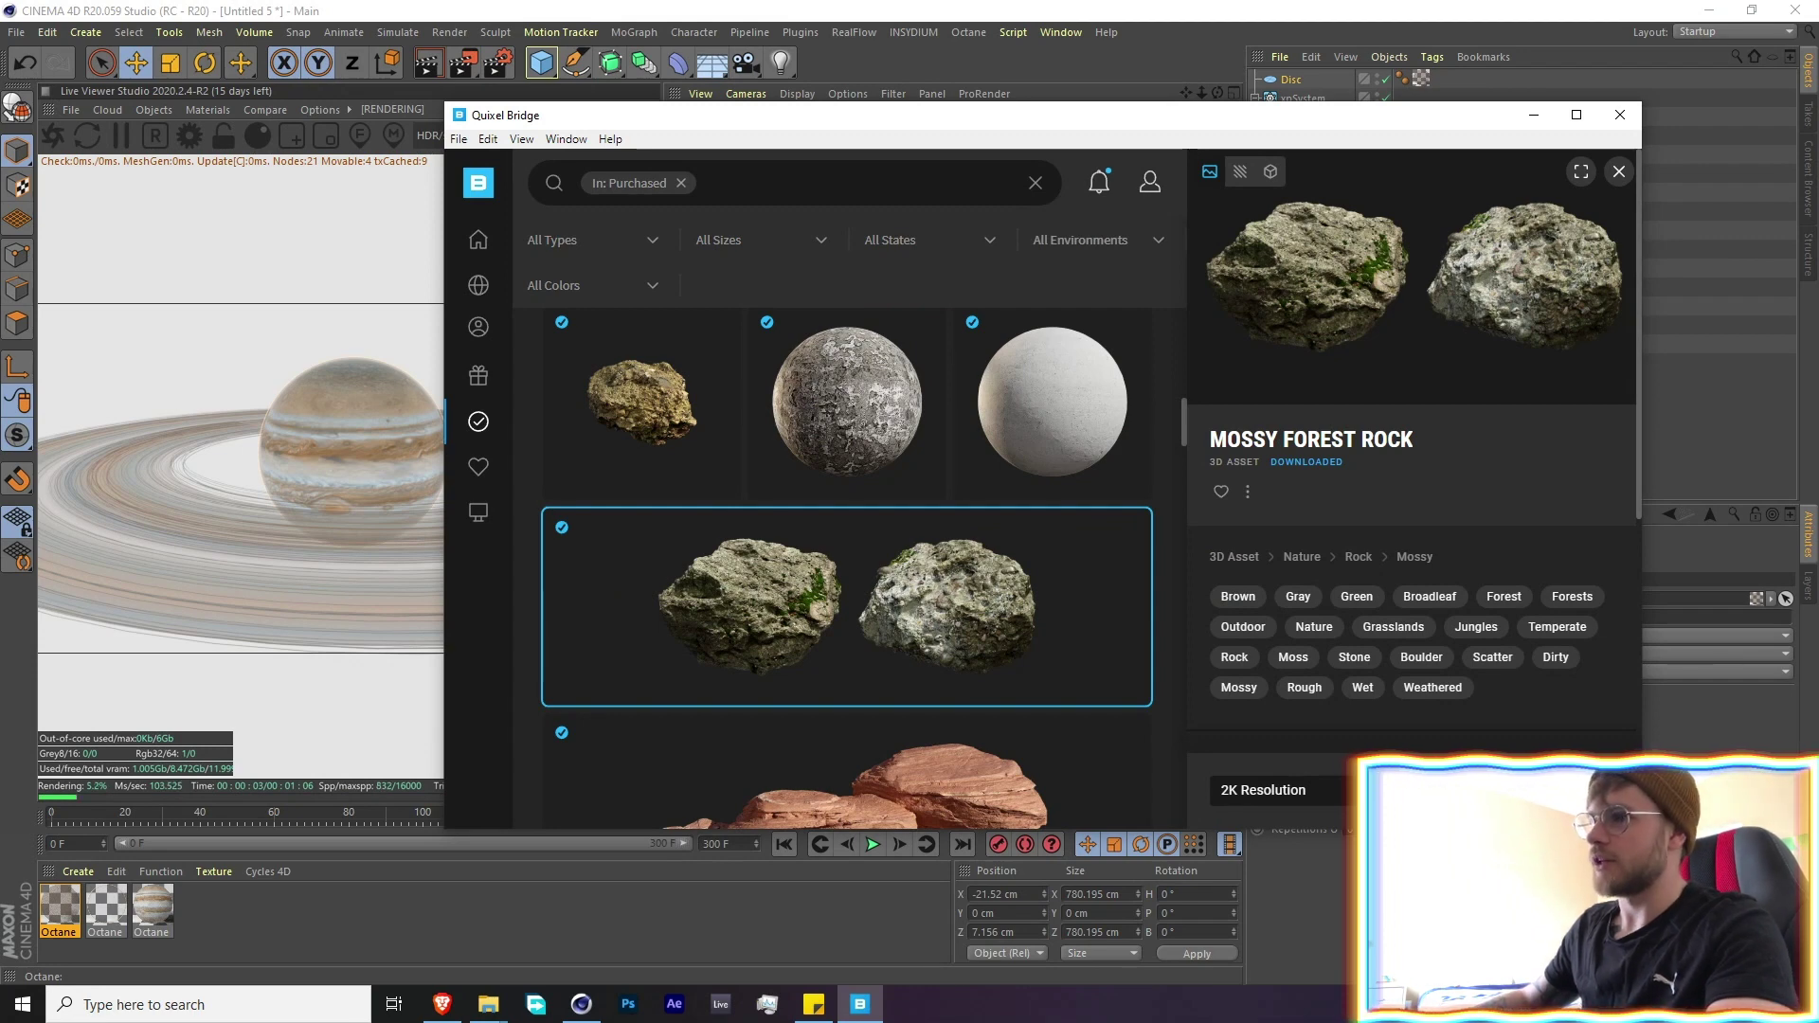
{"action": "left_click", "coordinate": [1554, 790]}
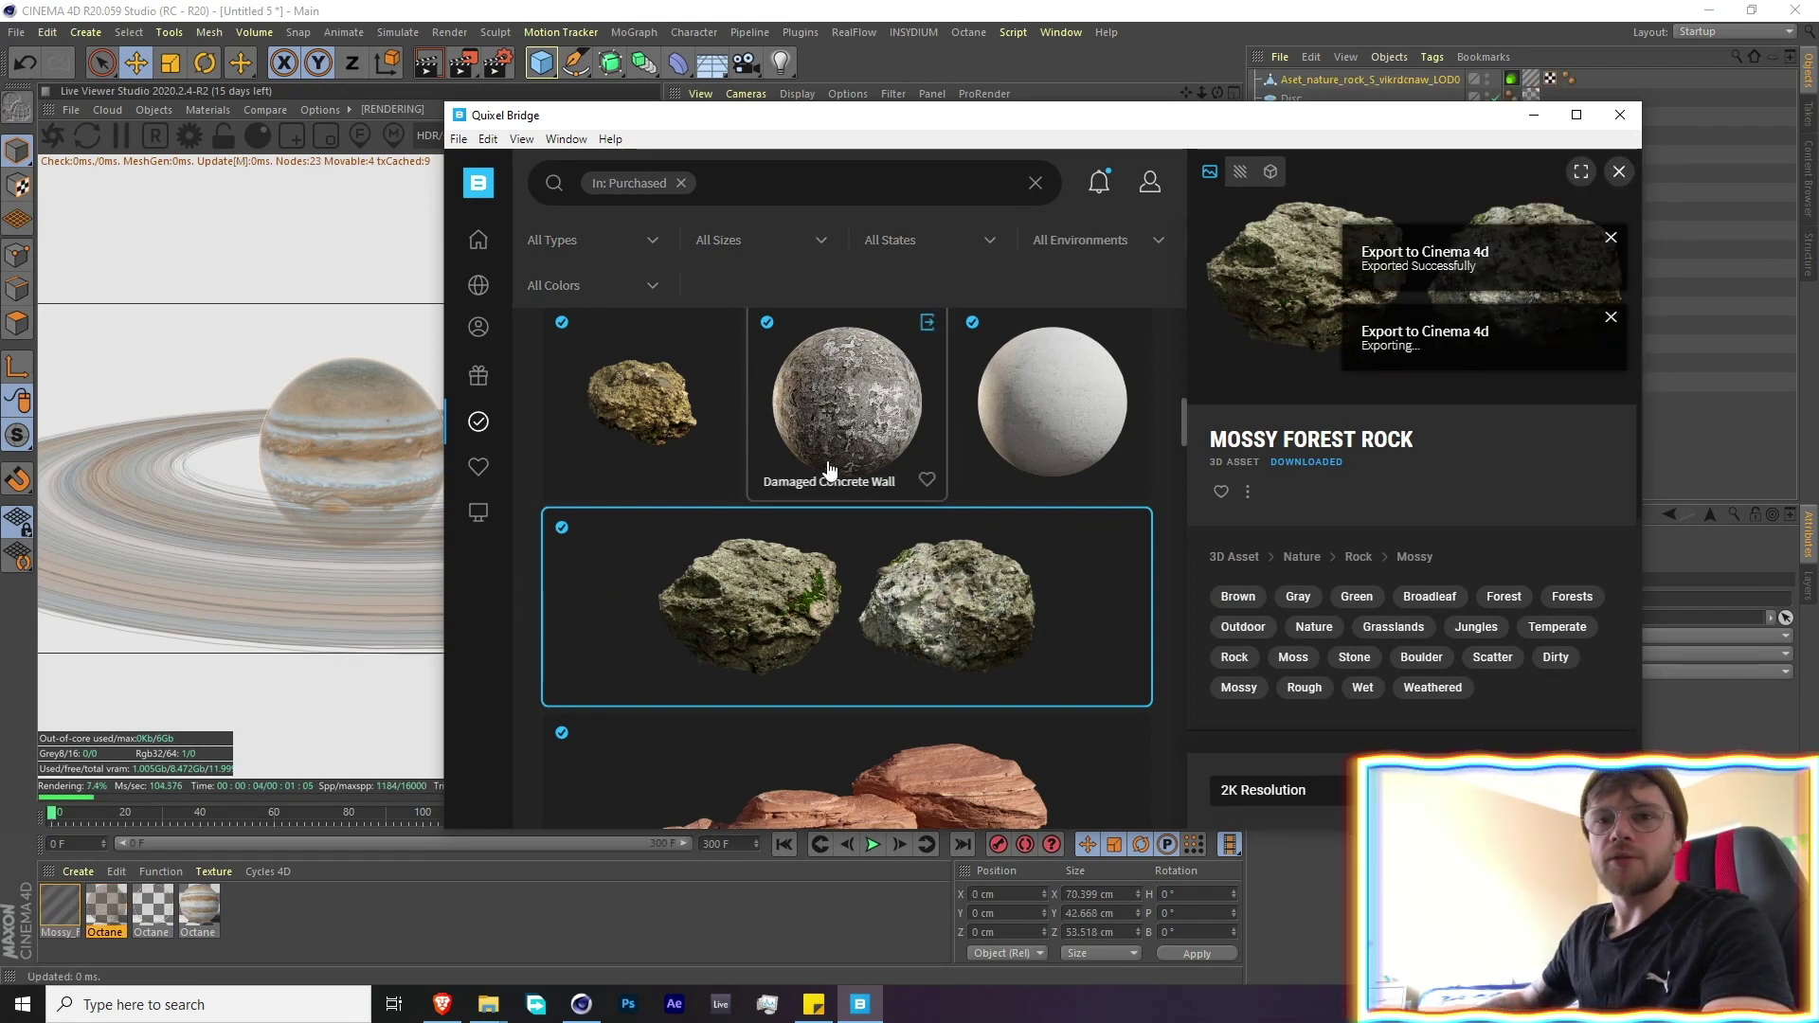
{"action": "left_click", "coordinate": [652, 421]}
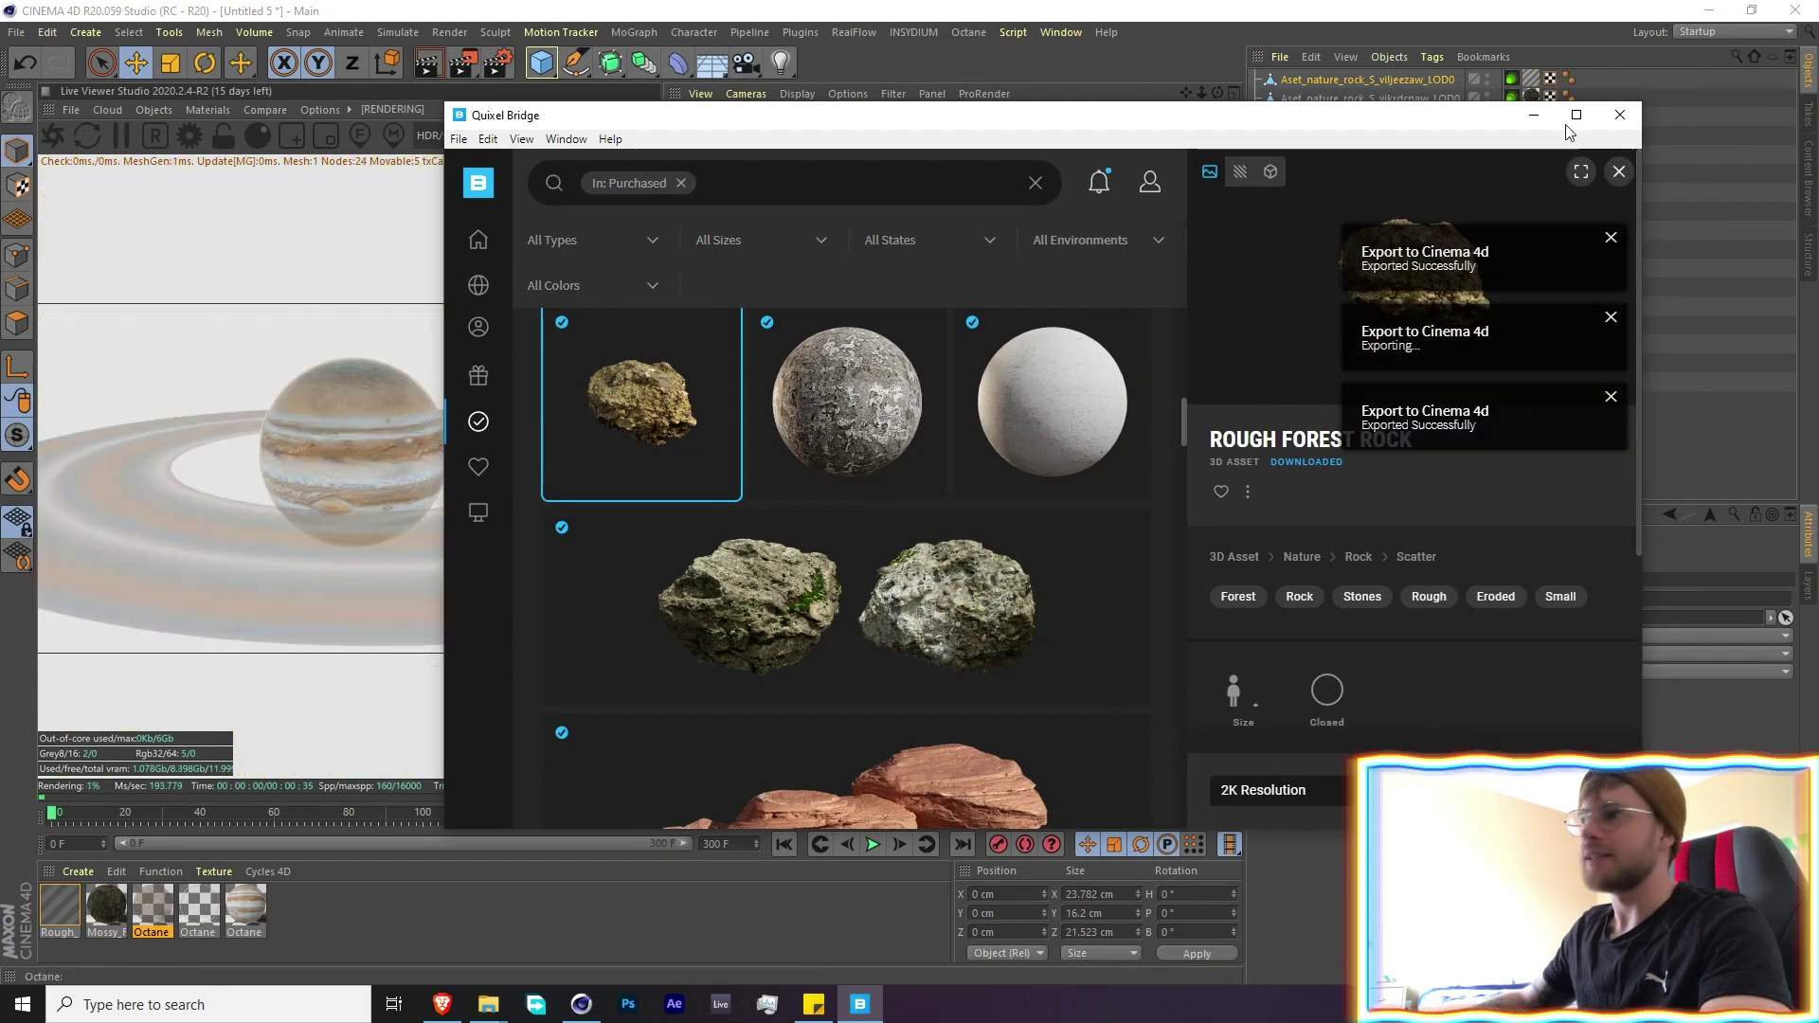
{"action": "left_click", "coordinate": [455, 877]}
Inspect the Mossy rock material and the render settings
{"action": "double_click", "coordinate": [107, 904]}
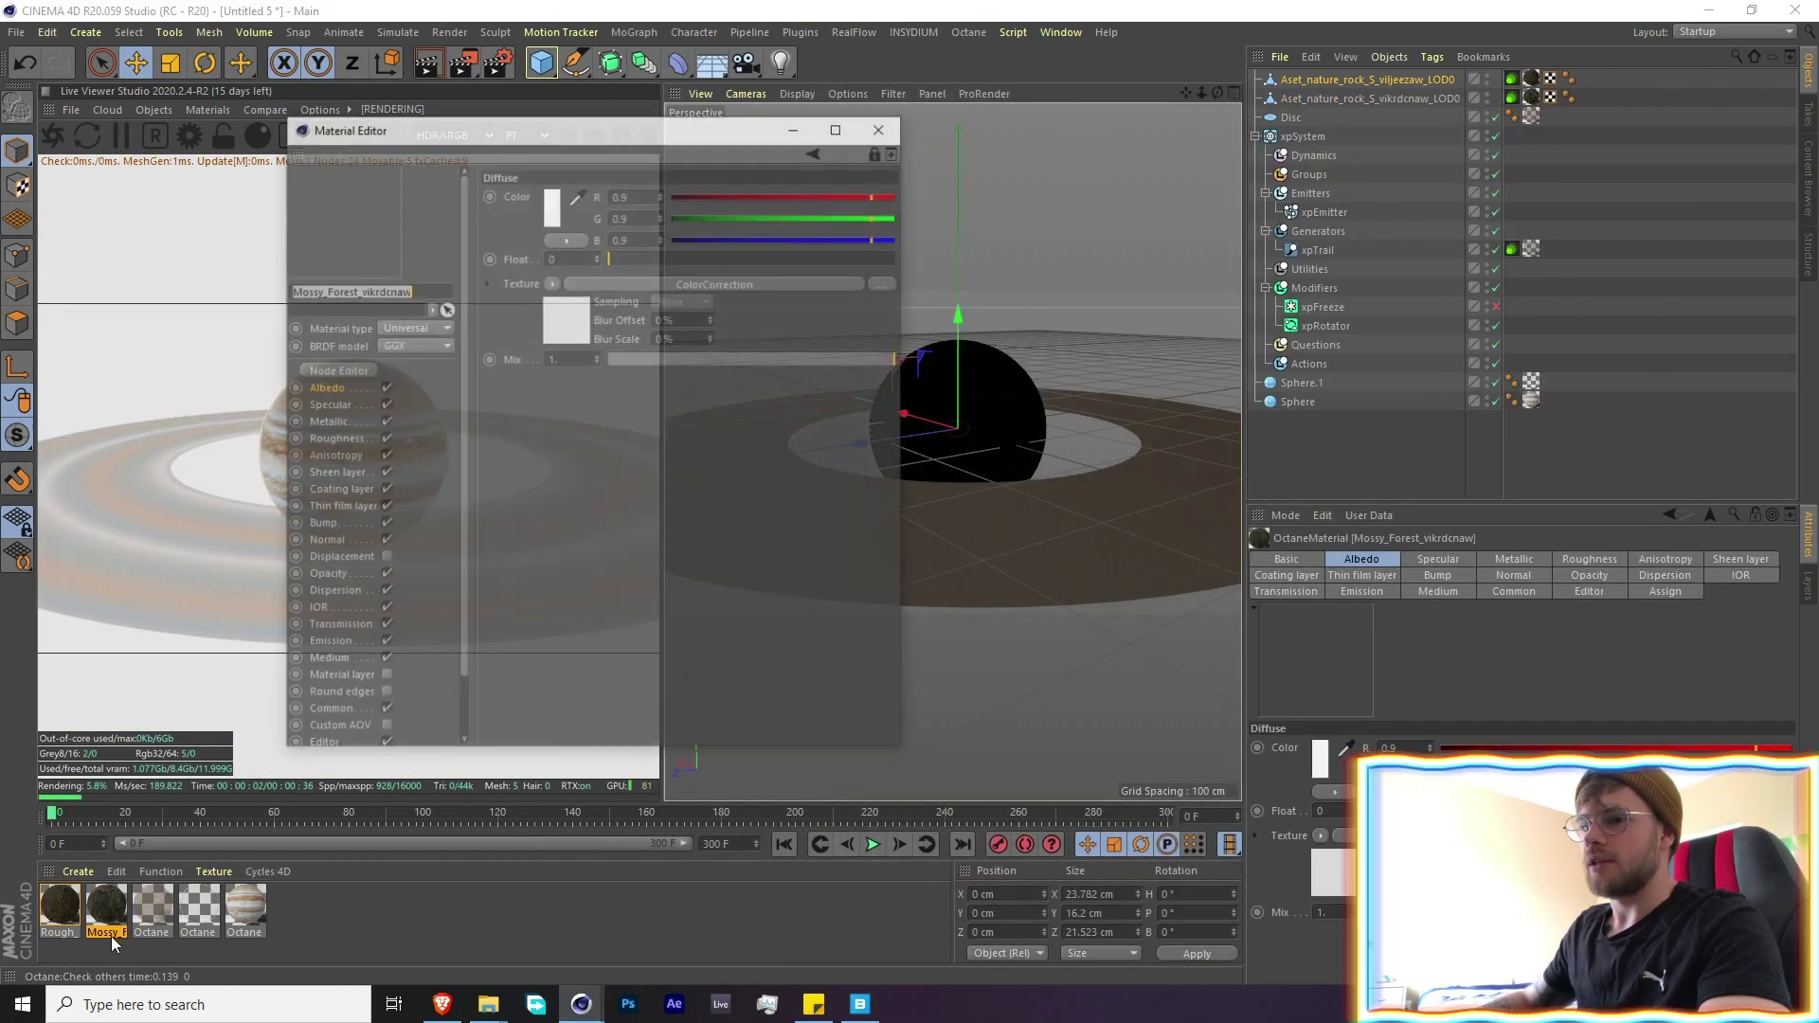
{"action": "left_click", "coordinate": [886, 126]}
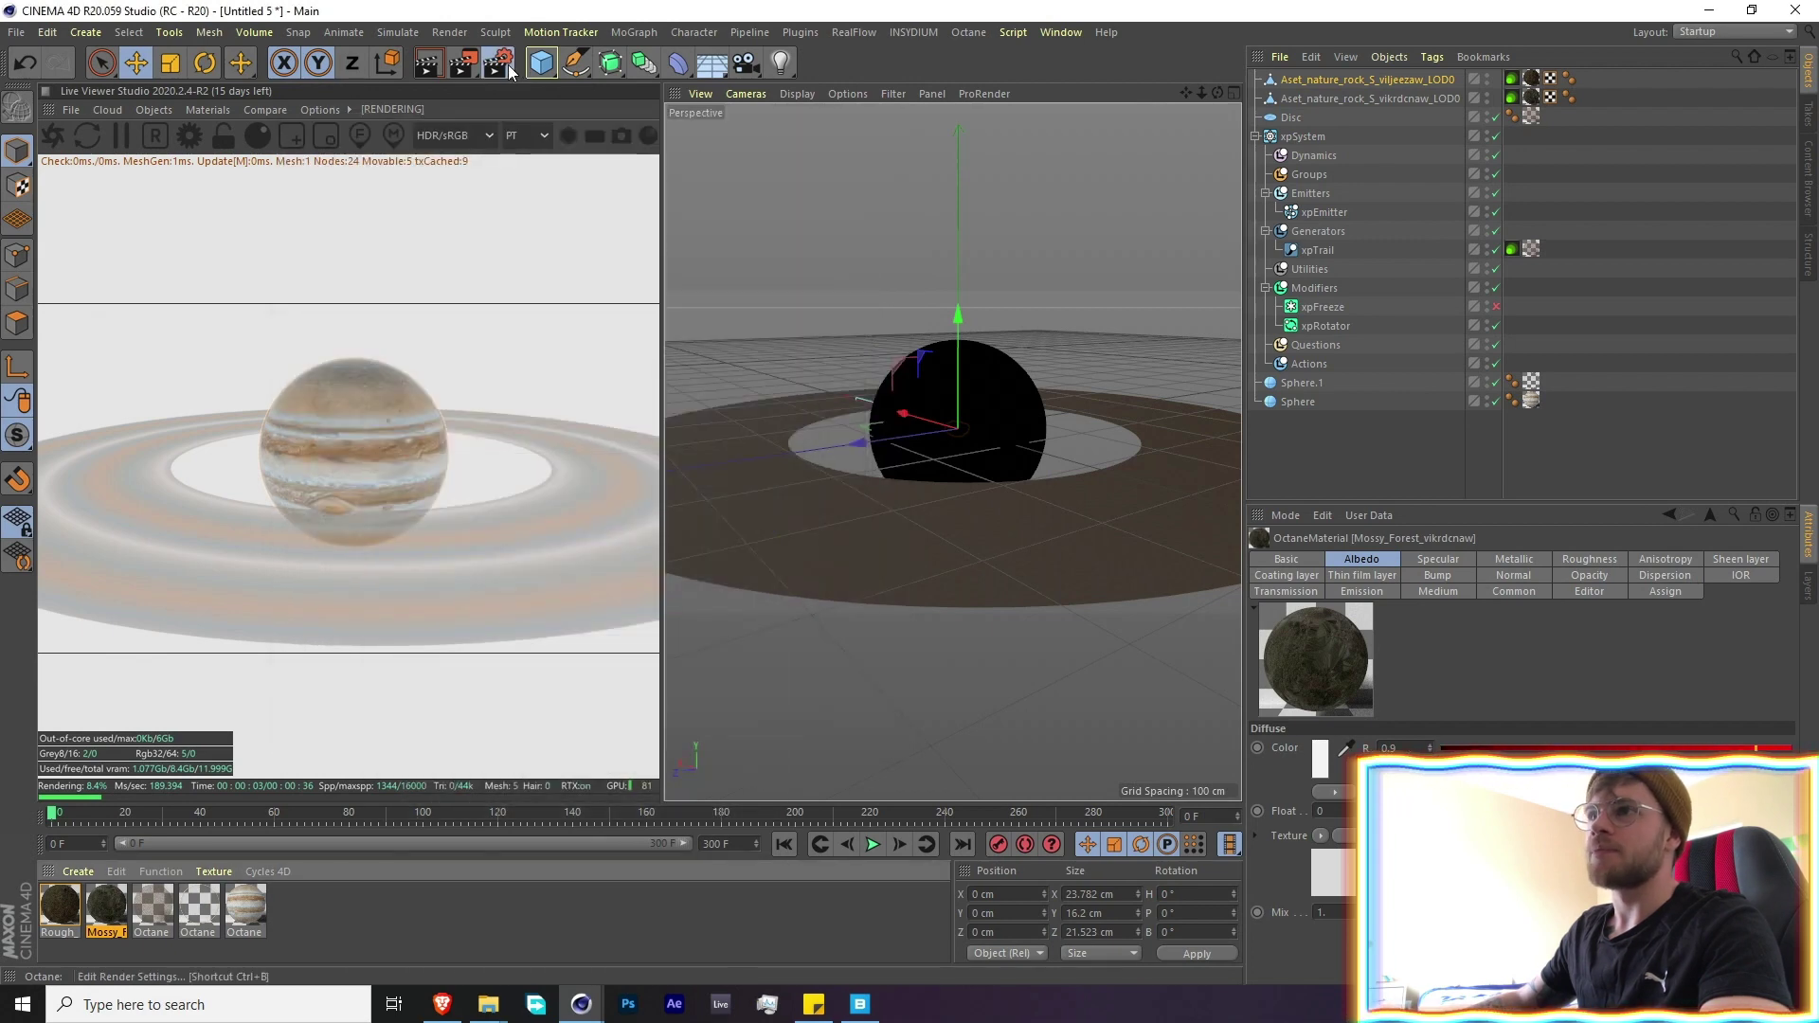
{"action": "left_click", "coordinate": [498, 64]}
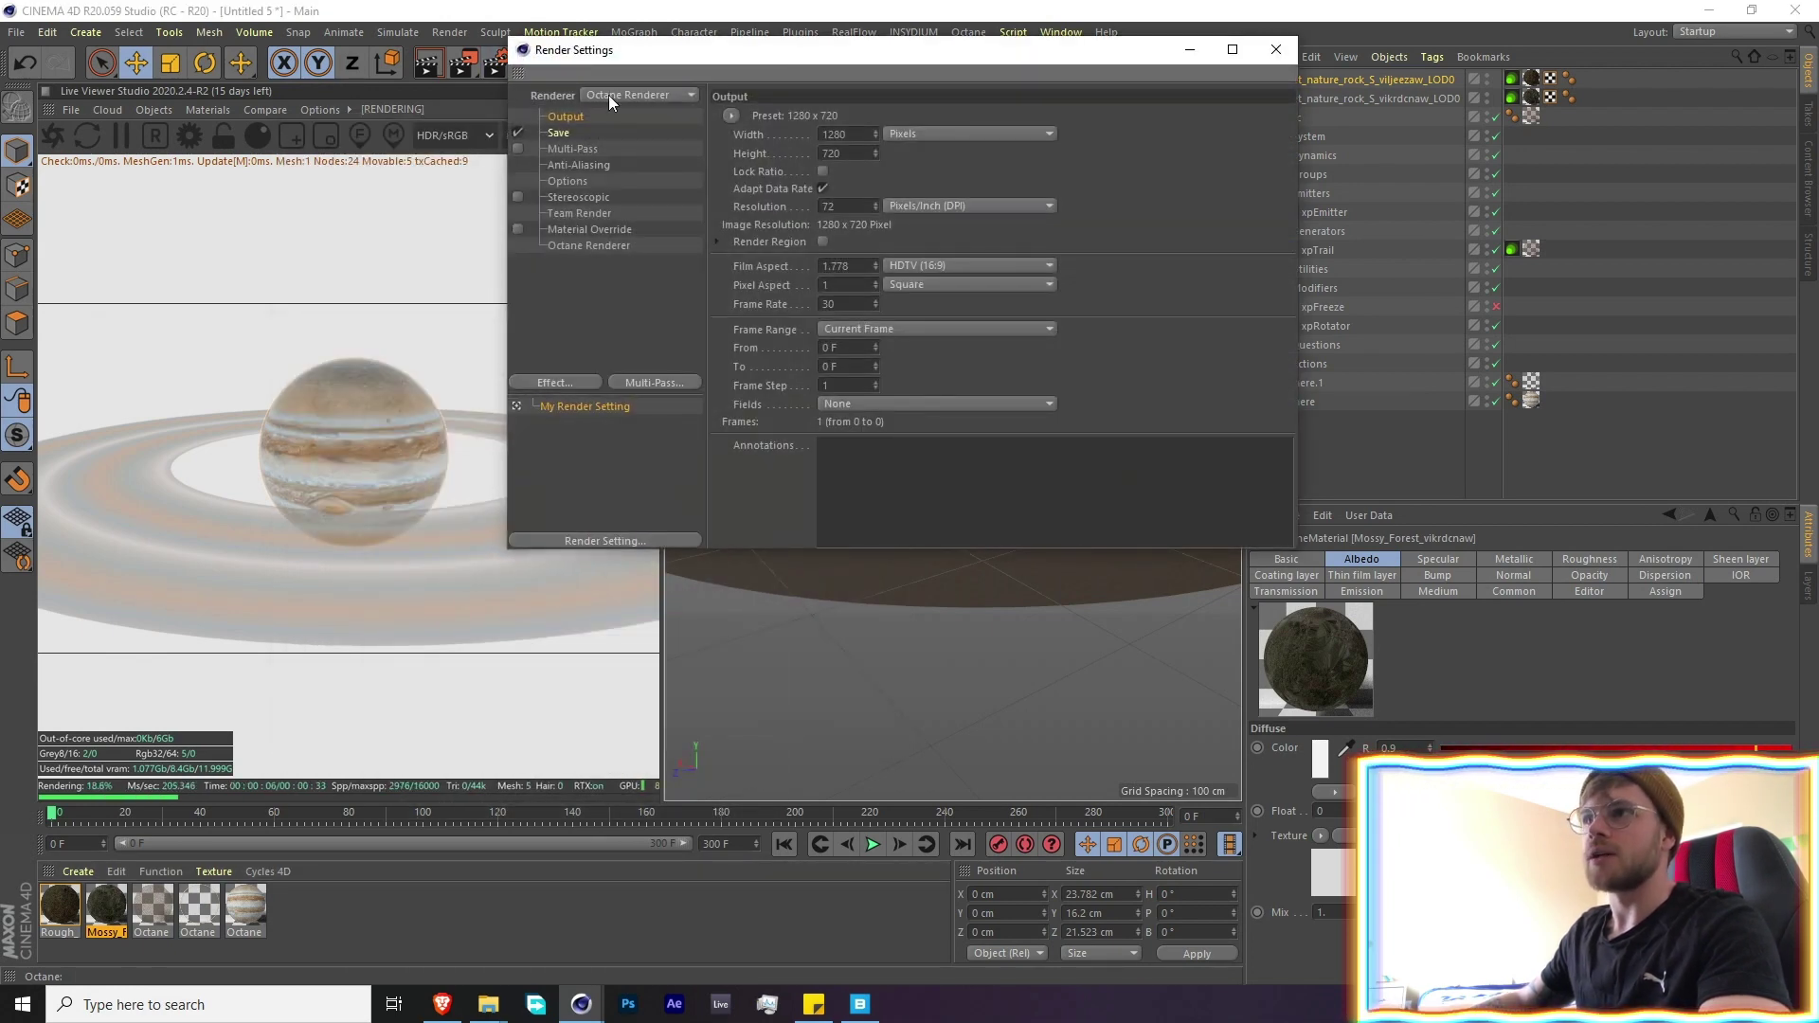
{"action": "left_click", "coordinate": [1175, 55]}
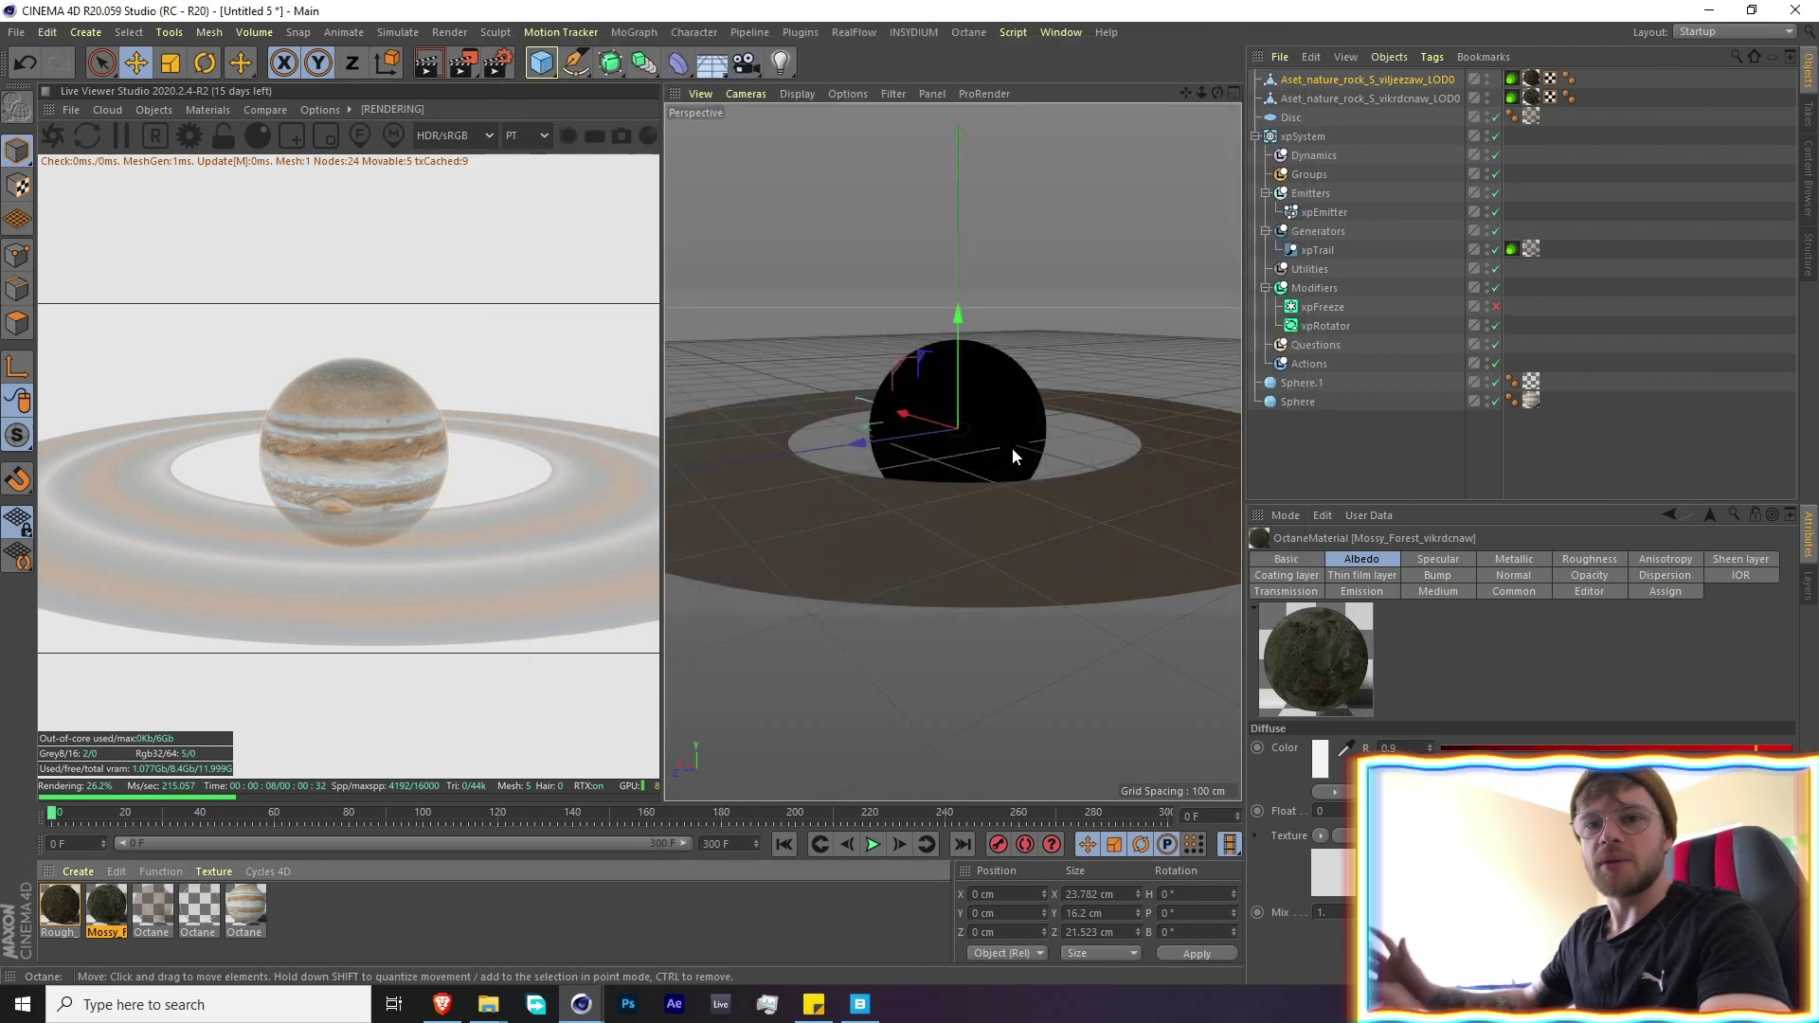
Set the Mossy_Forest material's specular map value to 0
{"action": "double_click", "coordinate": [110, 906]}
{"action": "left_click", "coordinate": [351, 375]}
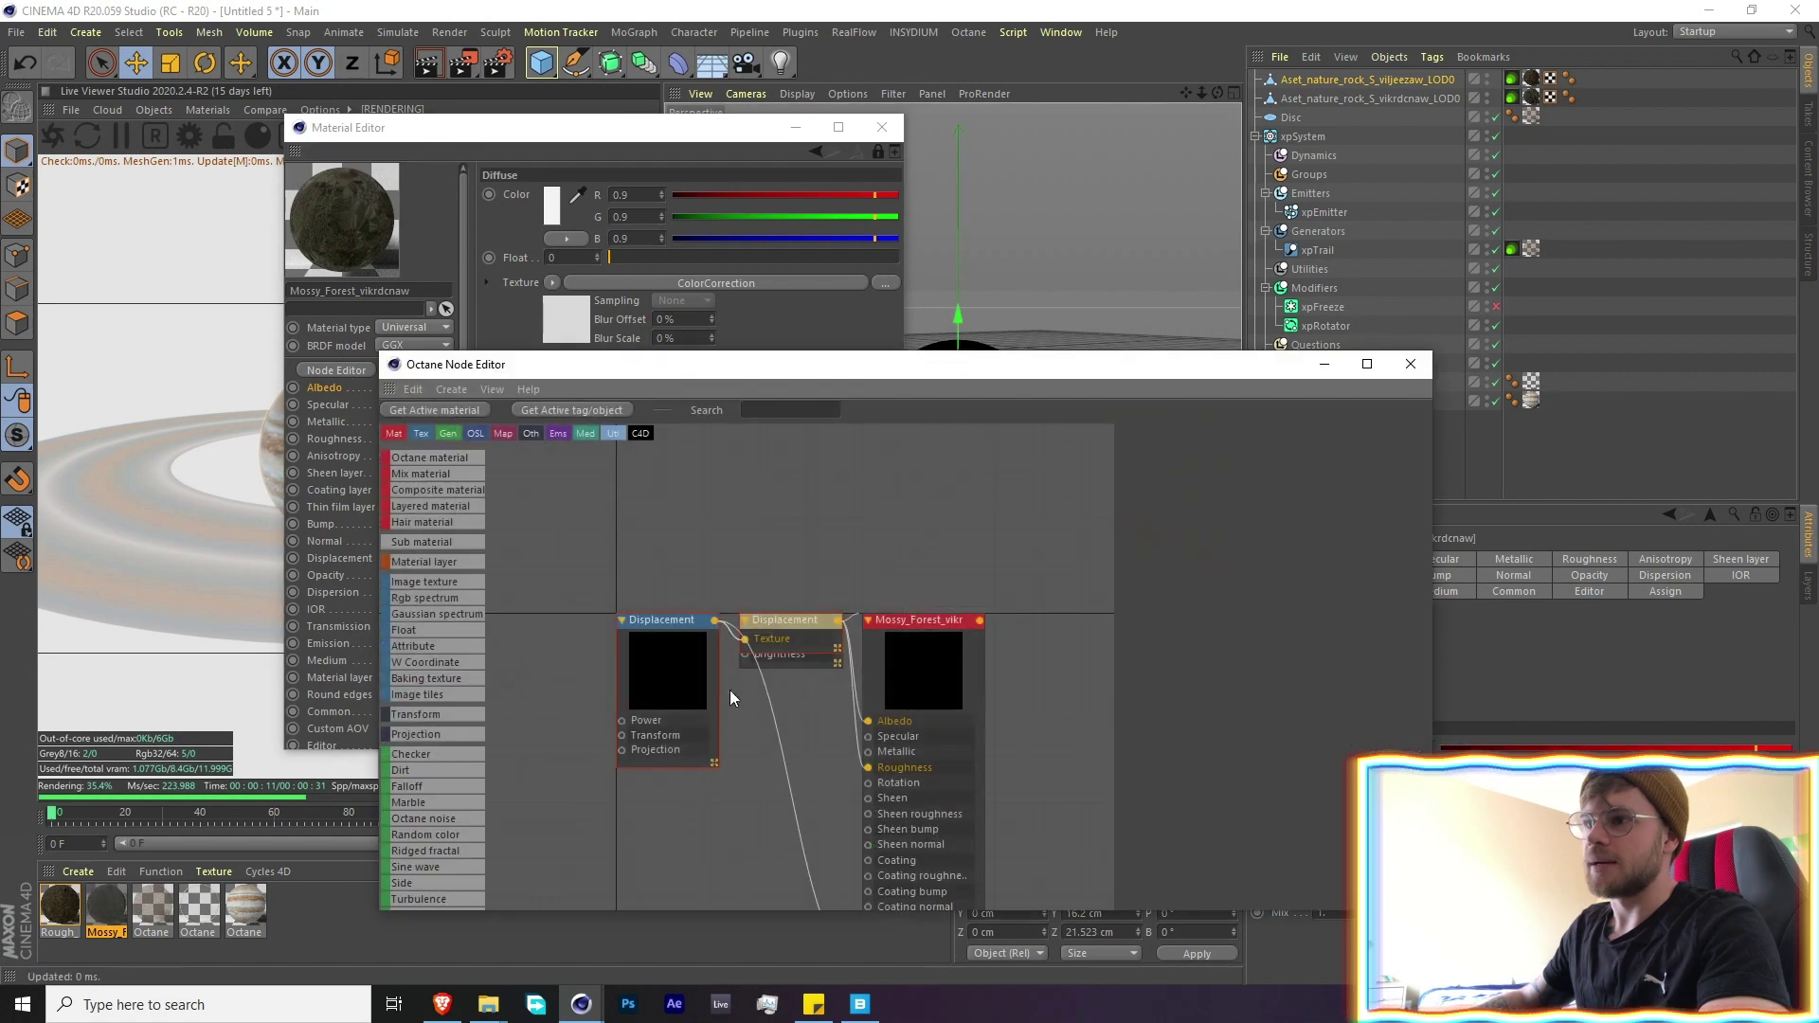
{"action": "left_click", "coordinate": [1411, 364]}
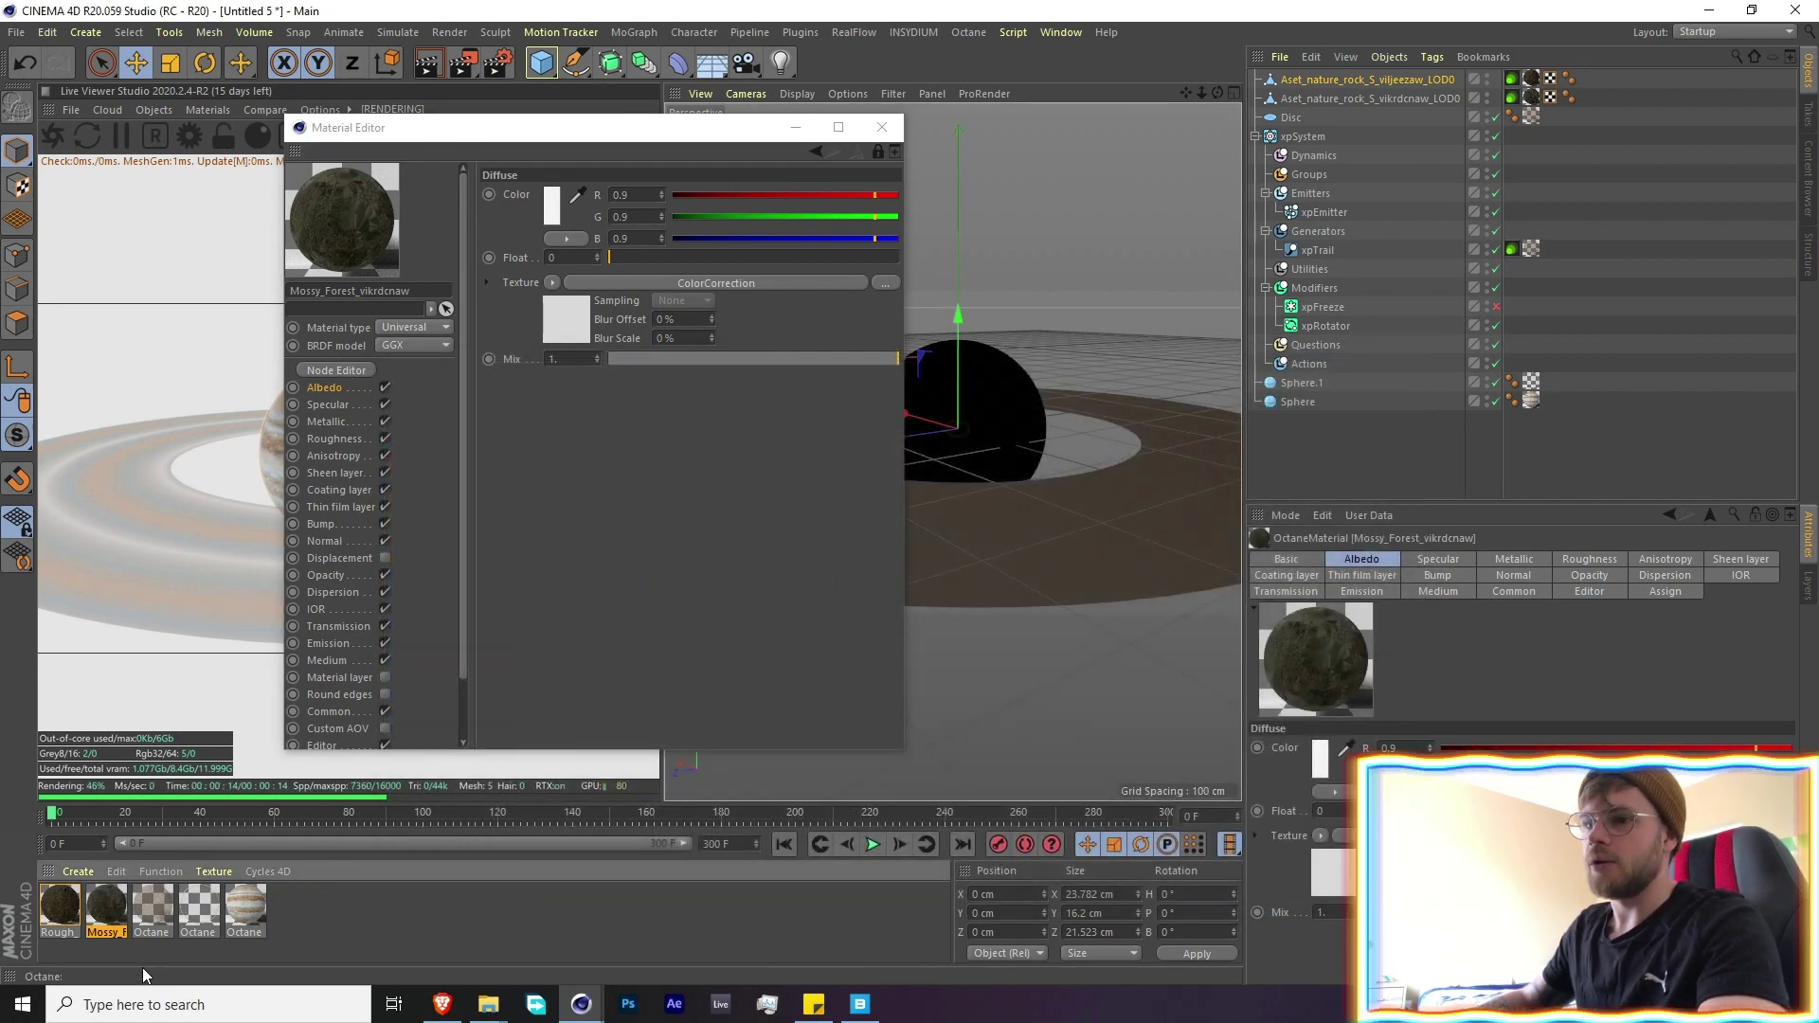
{"action": "left_click", "coordinate": [345, 406]}
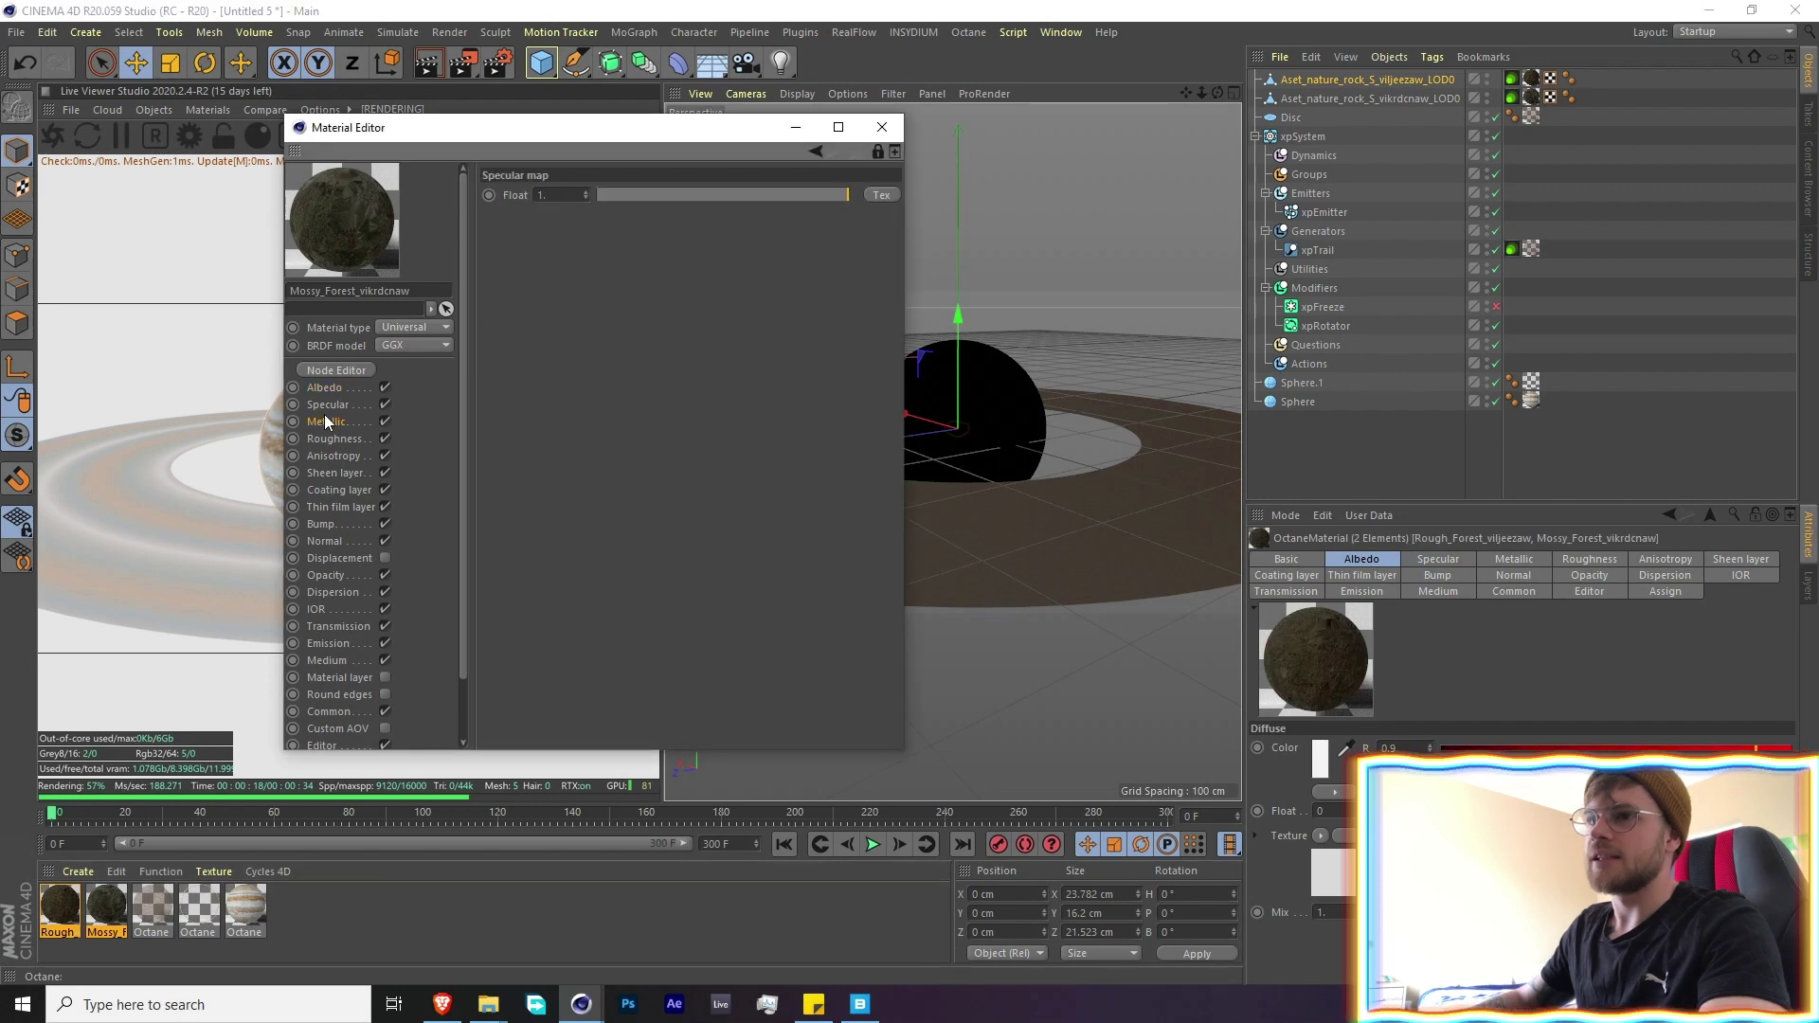
{"action": "left_click_drag", "start_coordinate": [627, 197], "coordinate": [547, 189]}
{"action": "left_click_drag", "start_coordinate": [481, 132], "coordinate": [895, 173]}
{"action": "left_click", "coordinate": [1281, 177]}
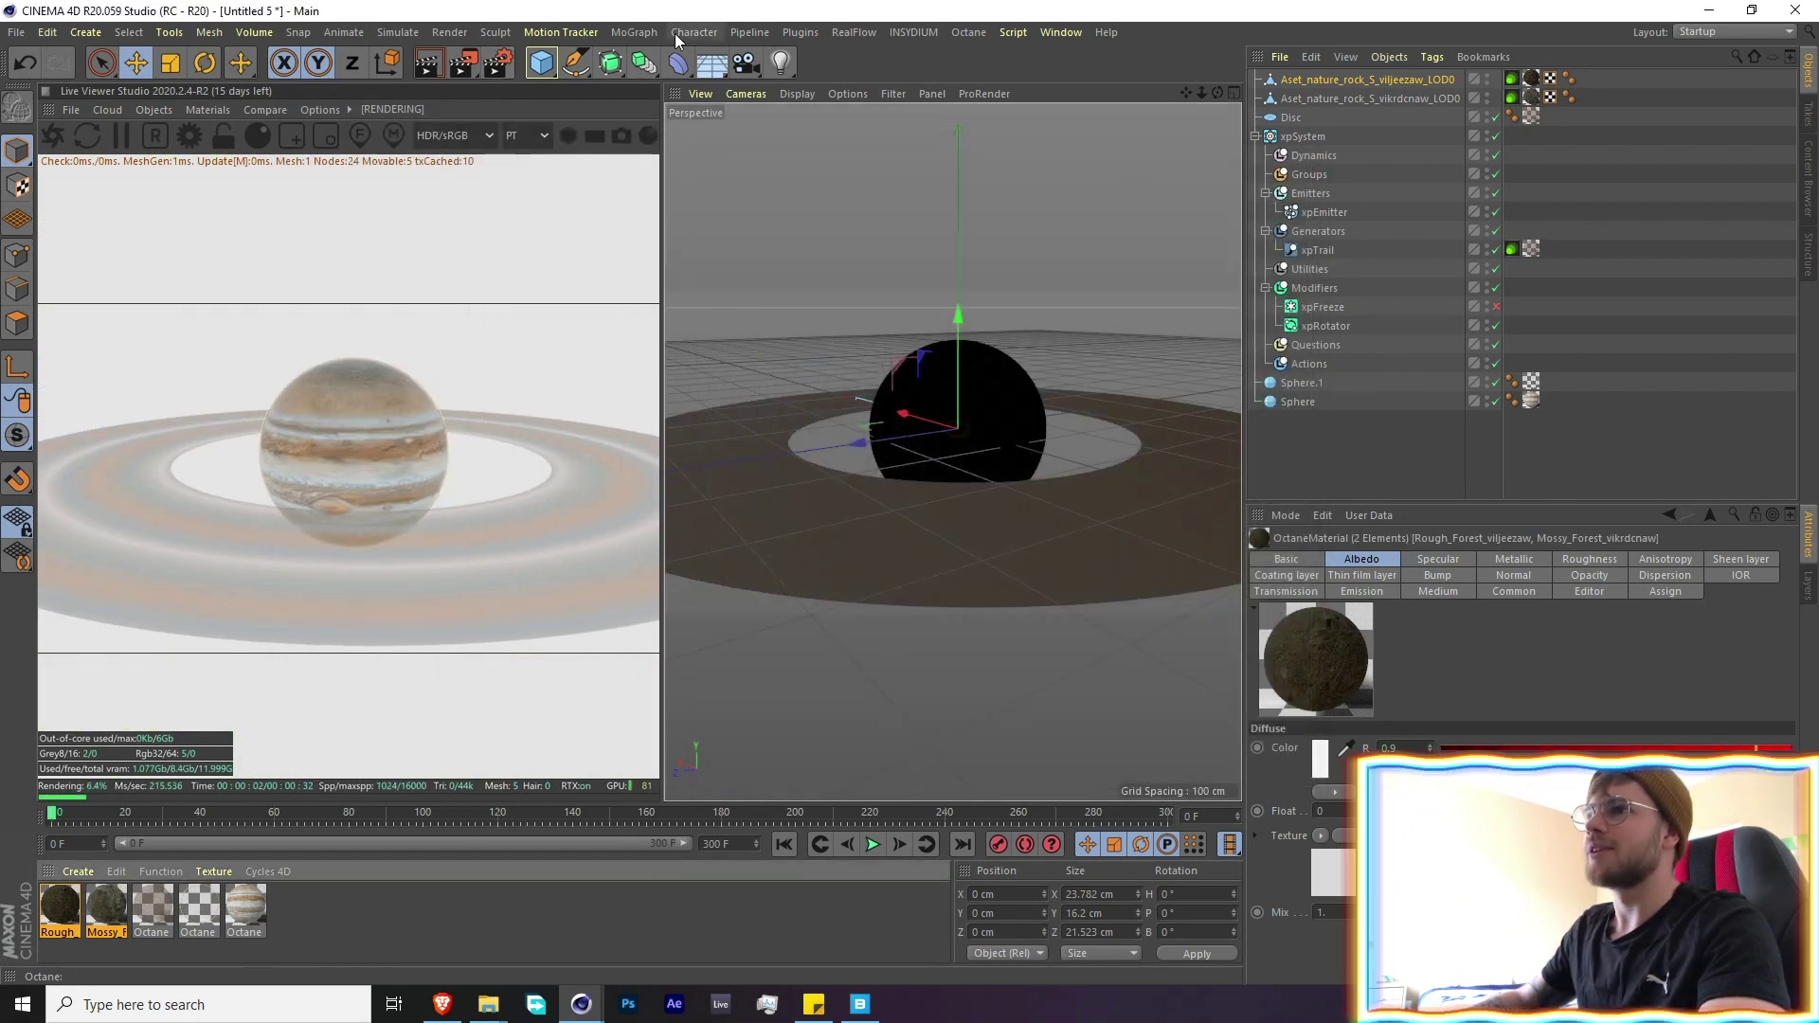
Add a MoGraph Cloner and place both rock assets inside it
{"action": "left_click", "coordinate": [632, 34]}
{"action": "left_click", "coordinate": [695, 238]}
{"action": "left_click", "coordinate": [1292, 100]}
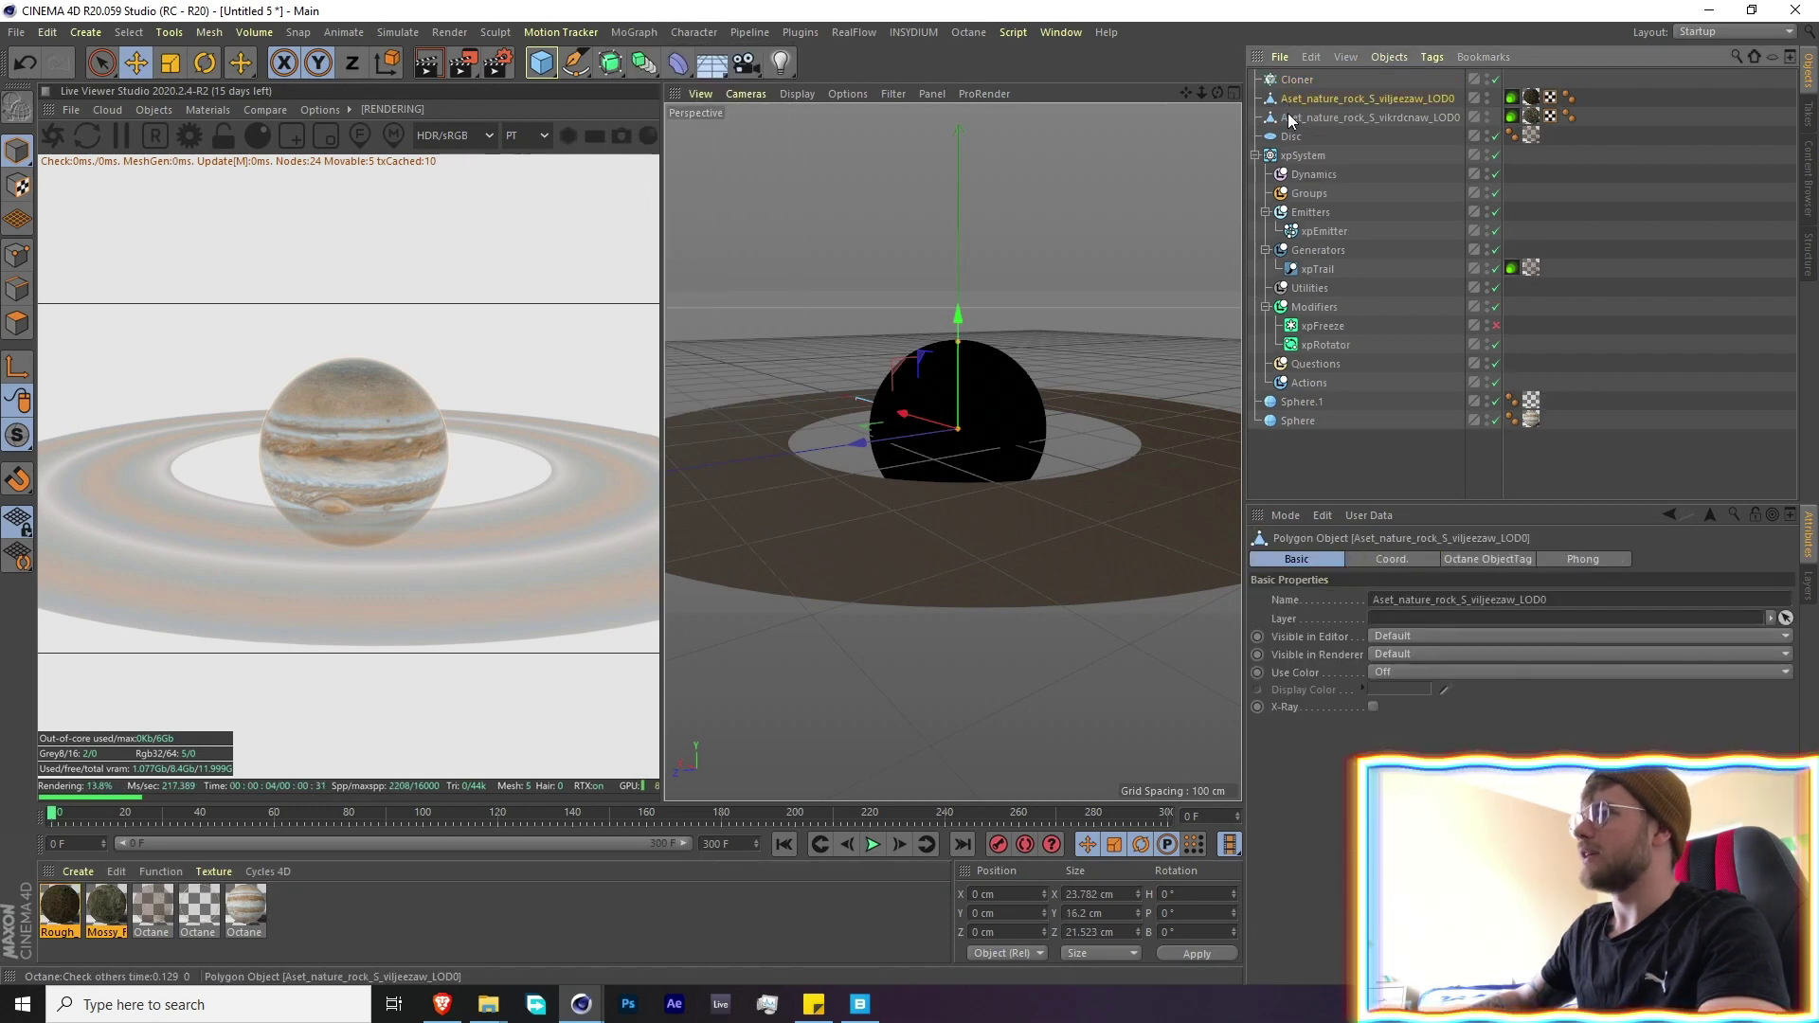
{"action": "left_click", "coordinate": [1298, 117], "text": "shift"}
{"action": "left_click_drag", "start_coordinate": [1300, 77], "coordinate": [1298, 80]}
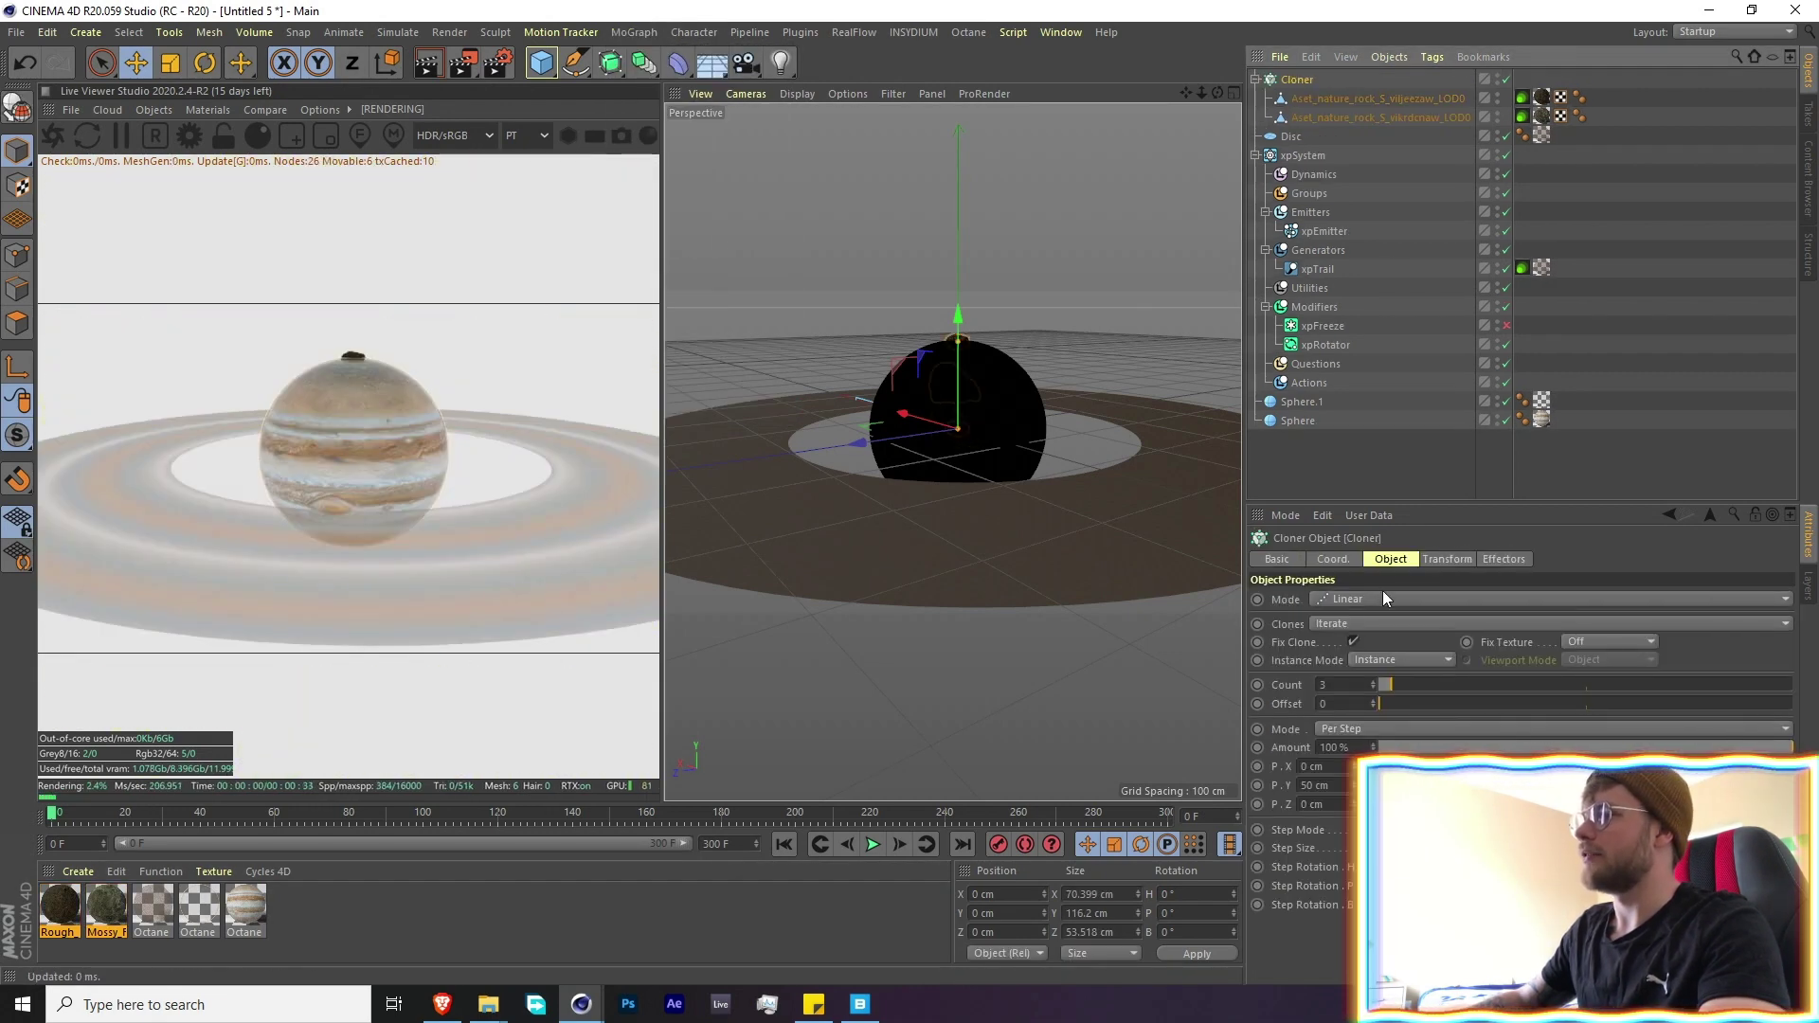
Set the Cloner to Object mode, distributing clones over the Disc
{"action": "left_click", "coordinate": [1345, 599]}
{"action": "left_click", "coordinate": [1358, 620]}
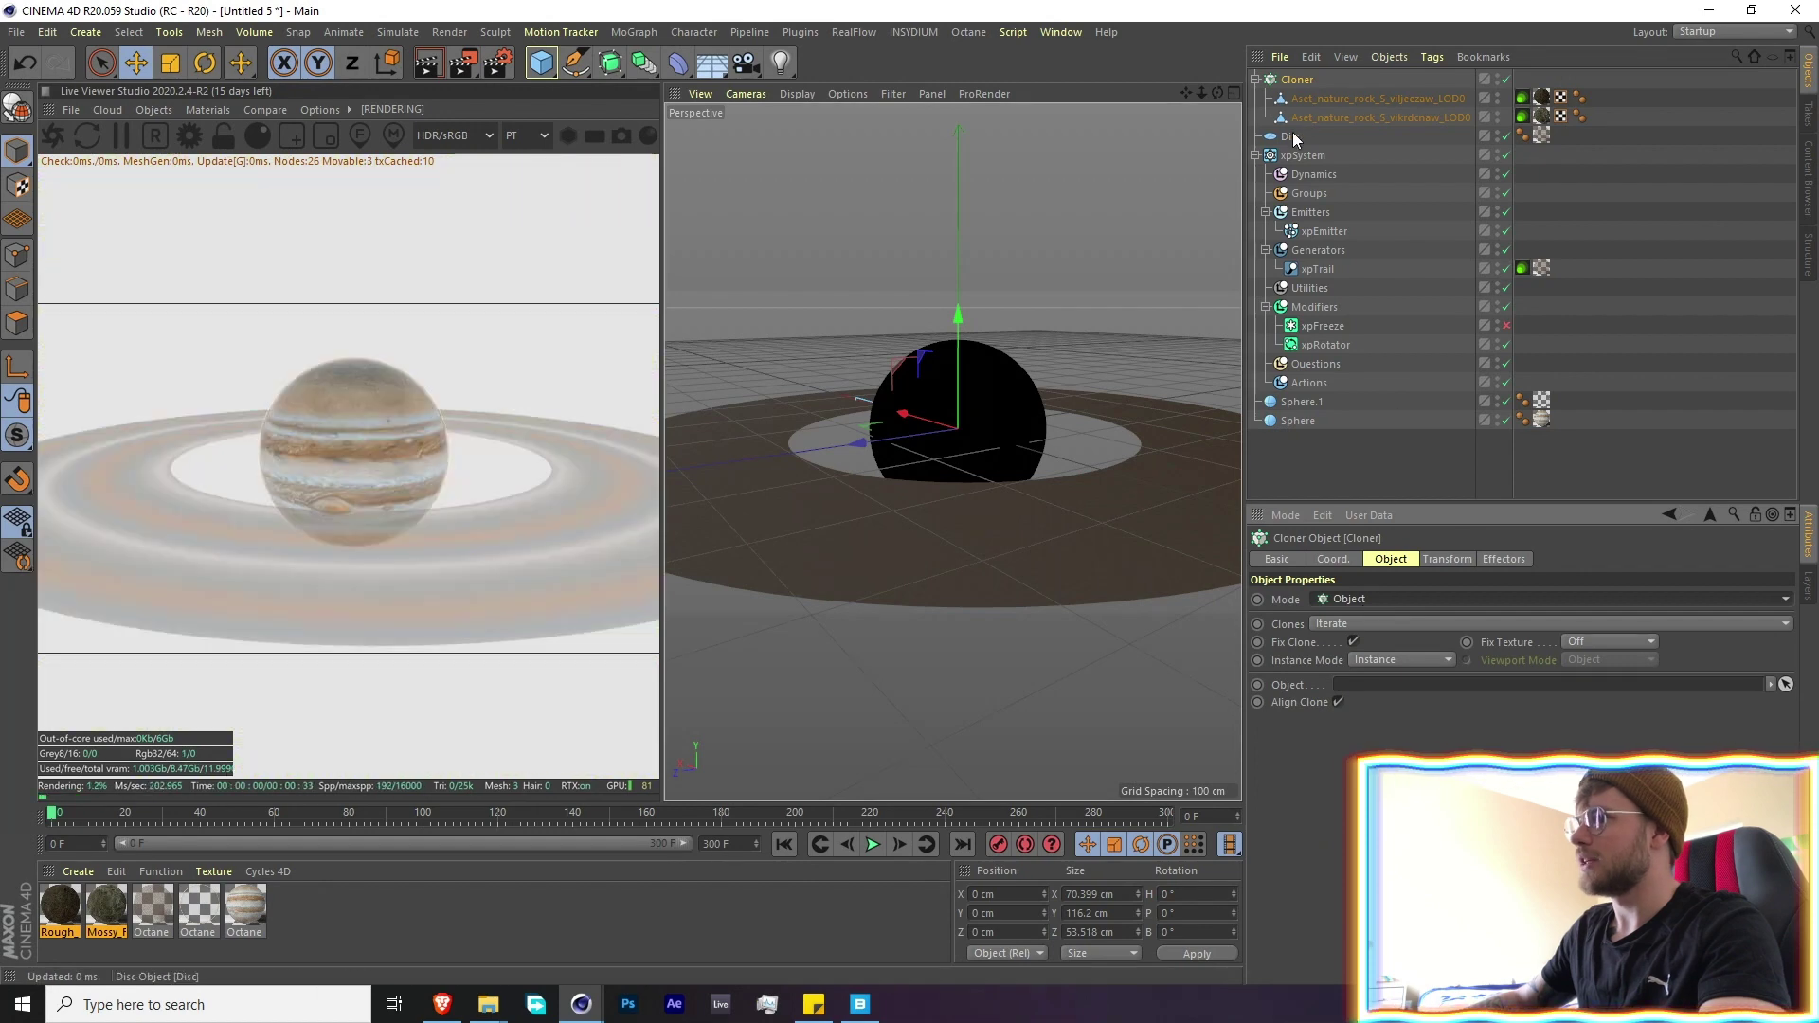
{"action": "left_click_drag", "start_coordinate": [1294, 138], "coordinate": [1482, 577]}
{"action": "left_click_drag", "start_coordinate": [1376, 696], "coordinate": [1376, 691]}
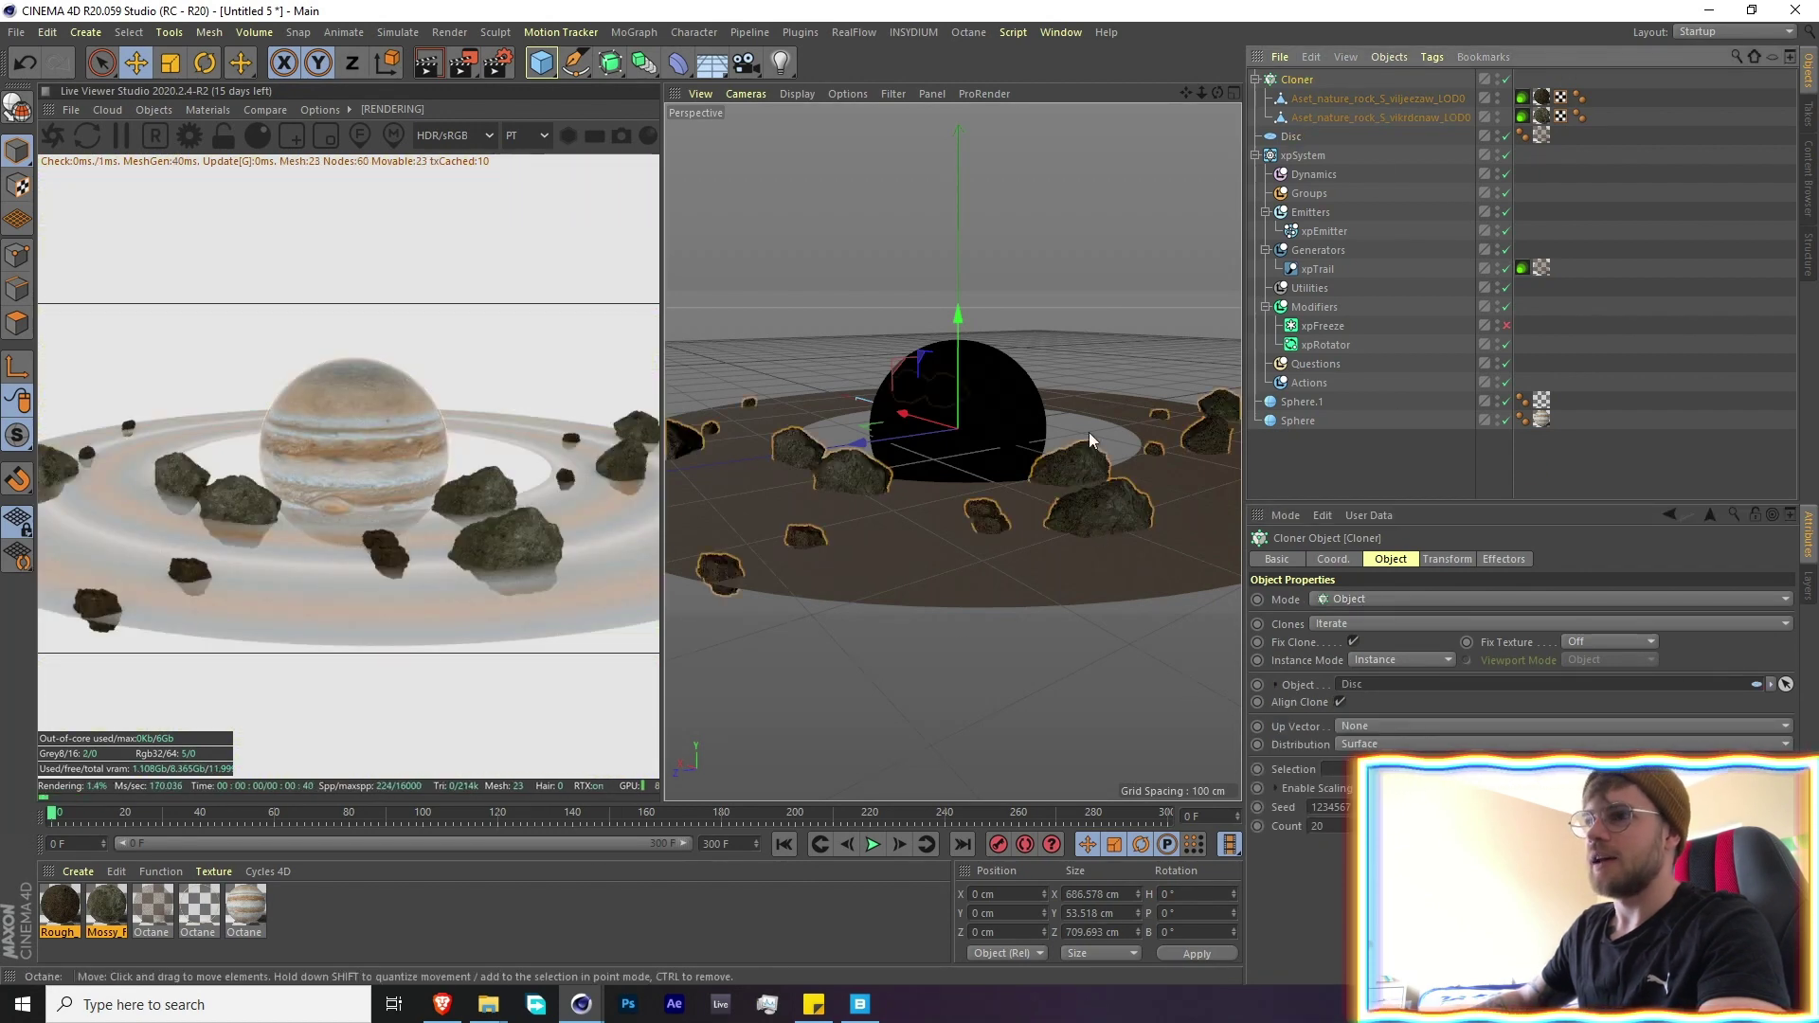
Scale the clones to 0.1 on X, Y and Z
{"action": "left_click", "coordinate": [1446, 560]}
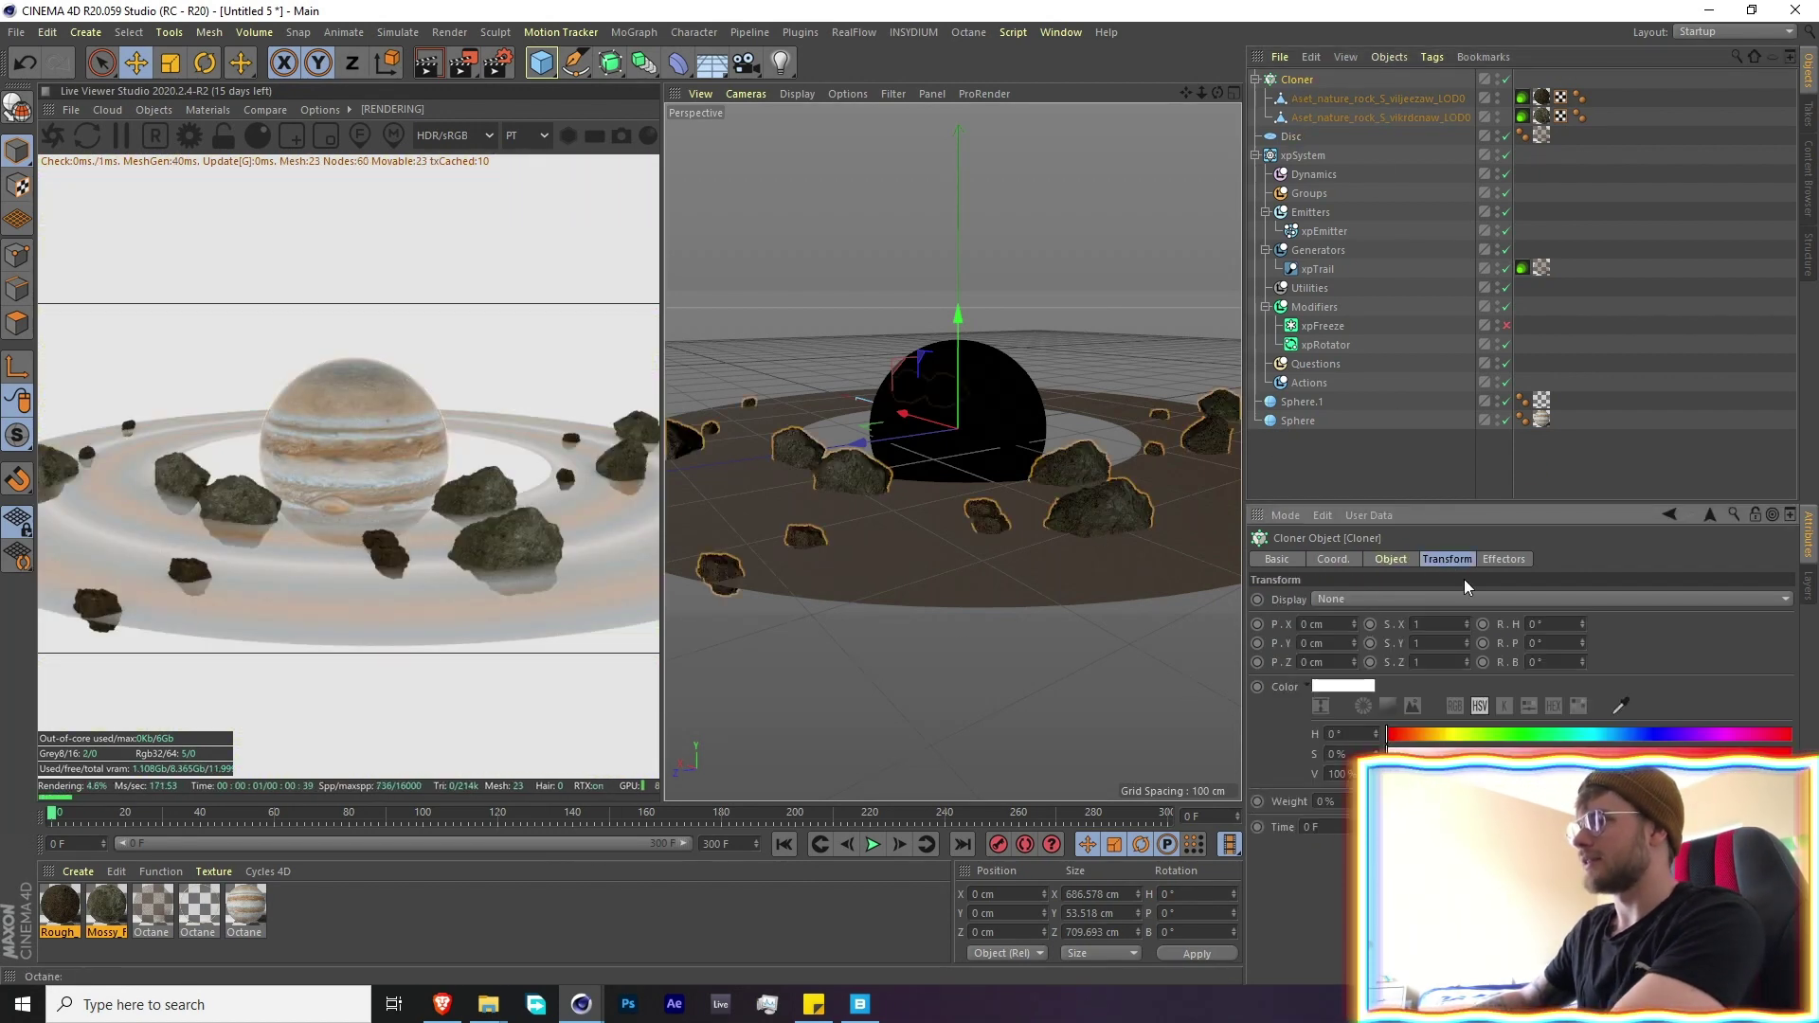
{"action": "type", "text": "0.1"}
{"action": "key", "text": "Tab"}
{"action": "type", "text": "0.1"}
{"action": "key", "text": "Tab"}
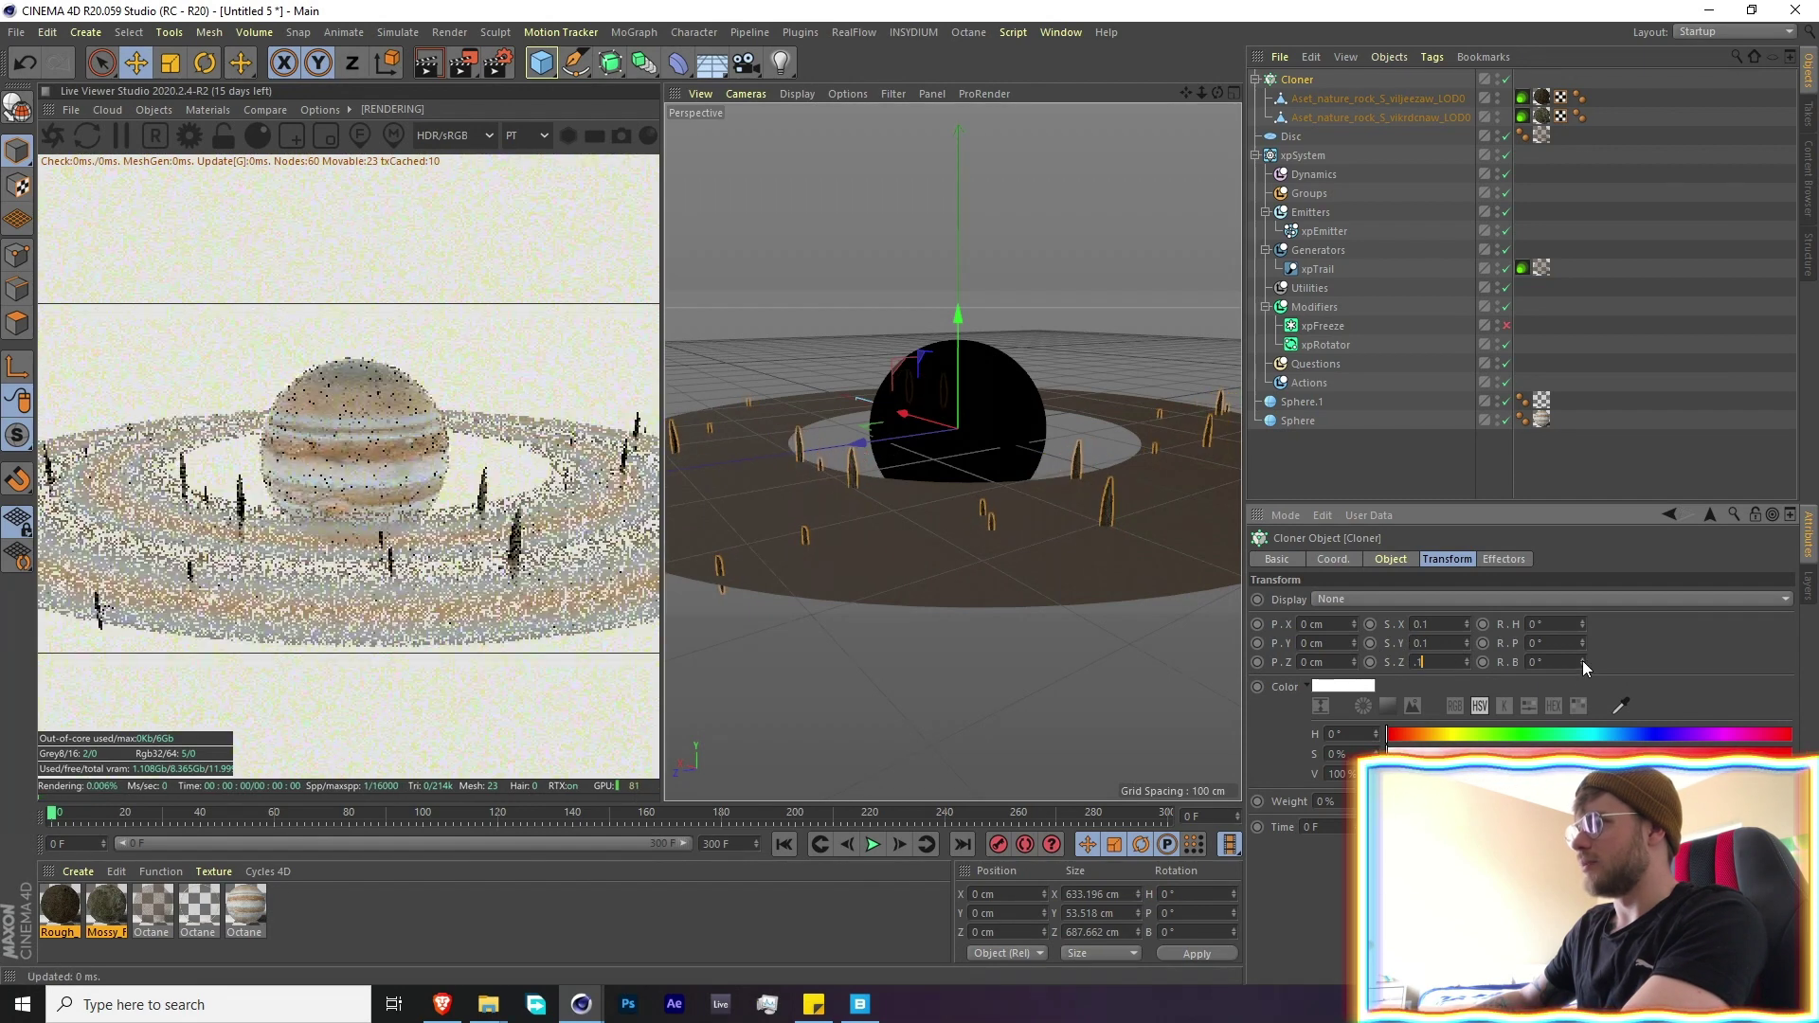
{"action": "type", "text": "0.1"}
{"action": "left_click", "coordinate": [1582, 661]}
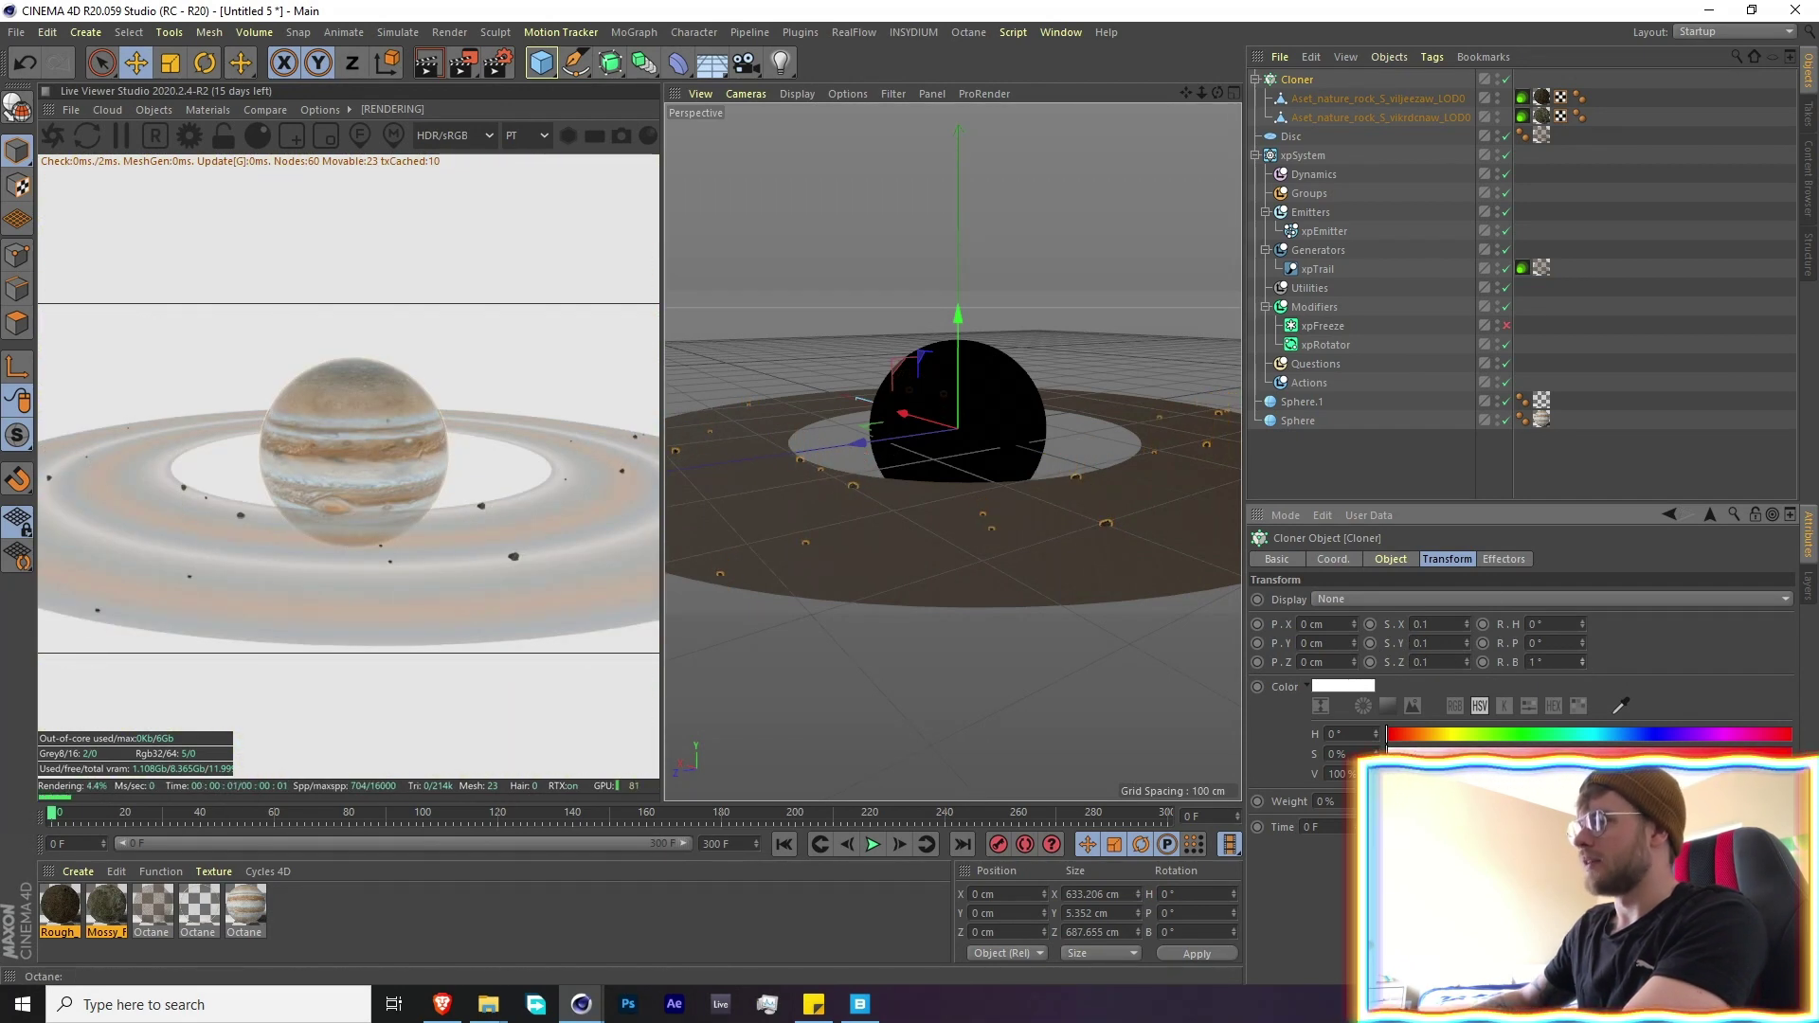
Switch the Cloner to Multi-Instance and set the rock count to 700
{"action": "left_click", "coordinate": [1412, 559]}
{"action": "left_click", "coordinate": [1379, 660]}
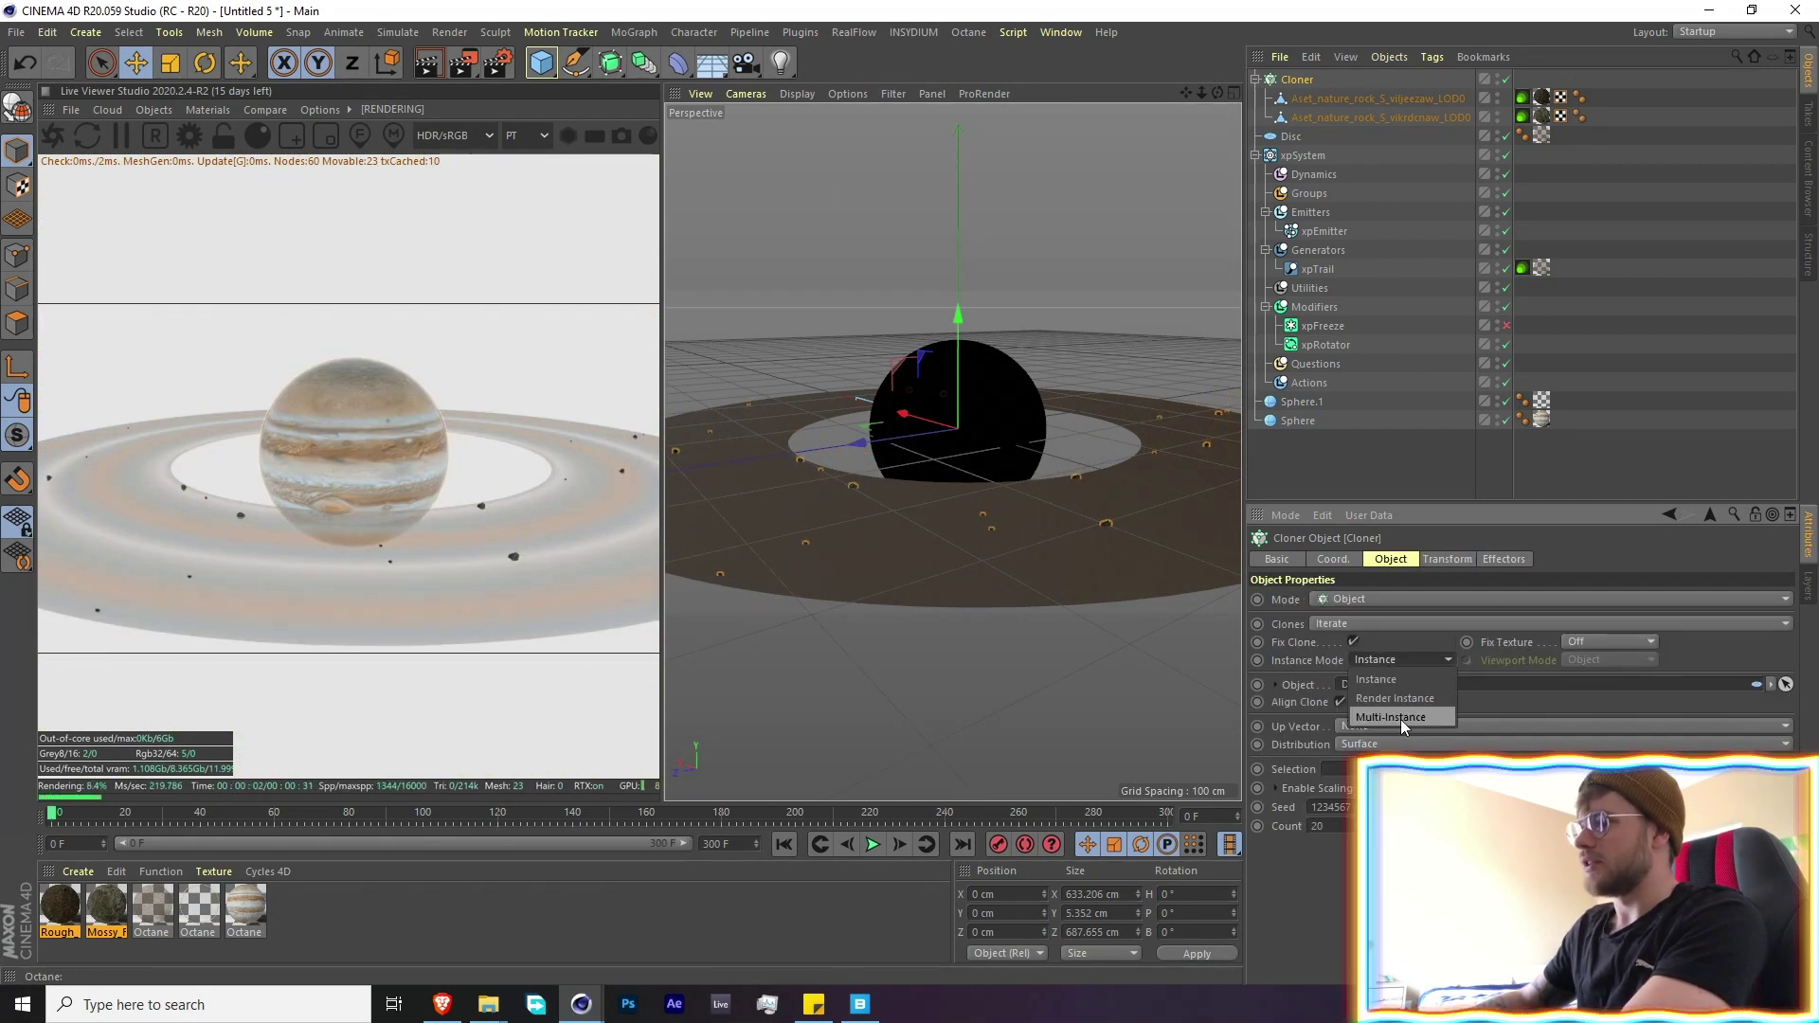
{"action": "left_click", "coordinate": [1393, 717]}
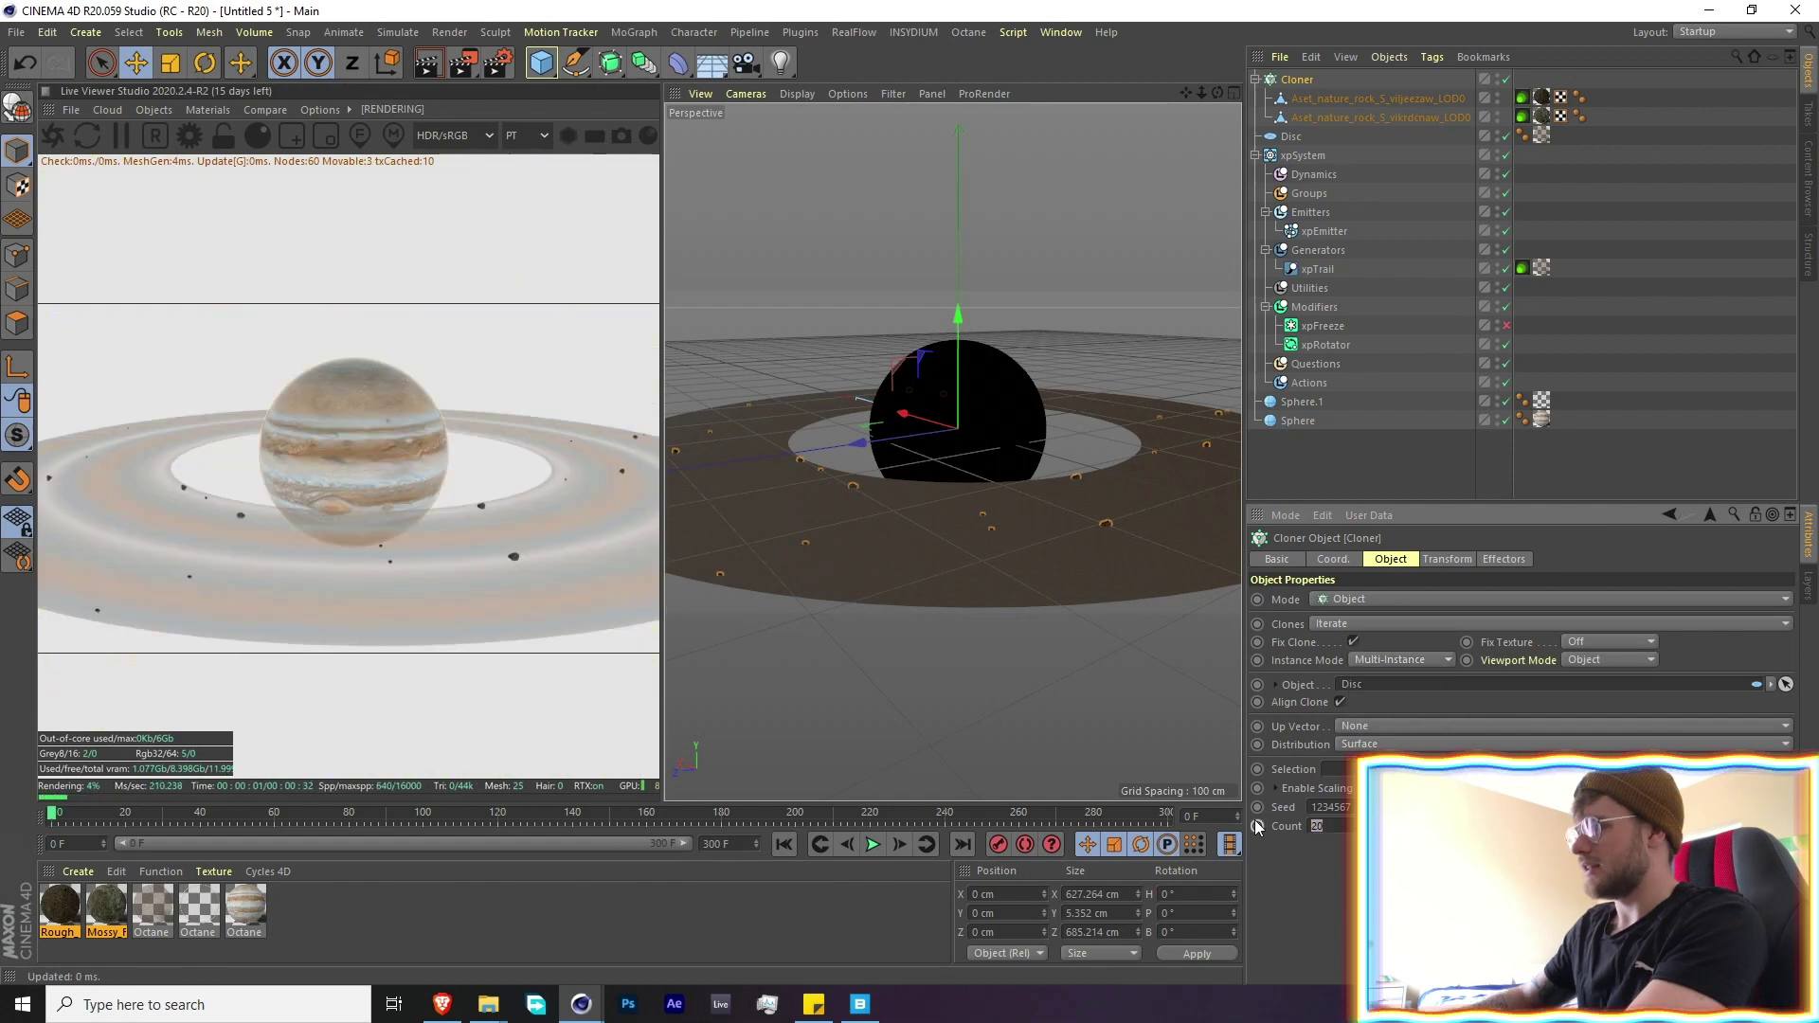
{"action": "type", "text": "300"}
{"action": "key", "text": "Return"}
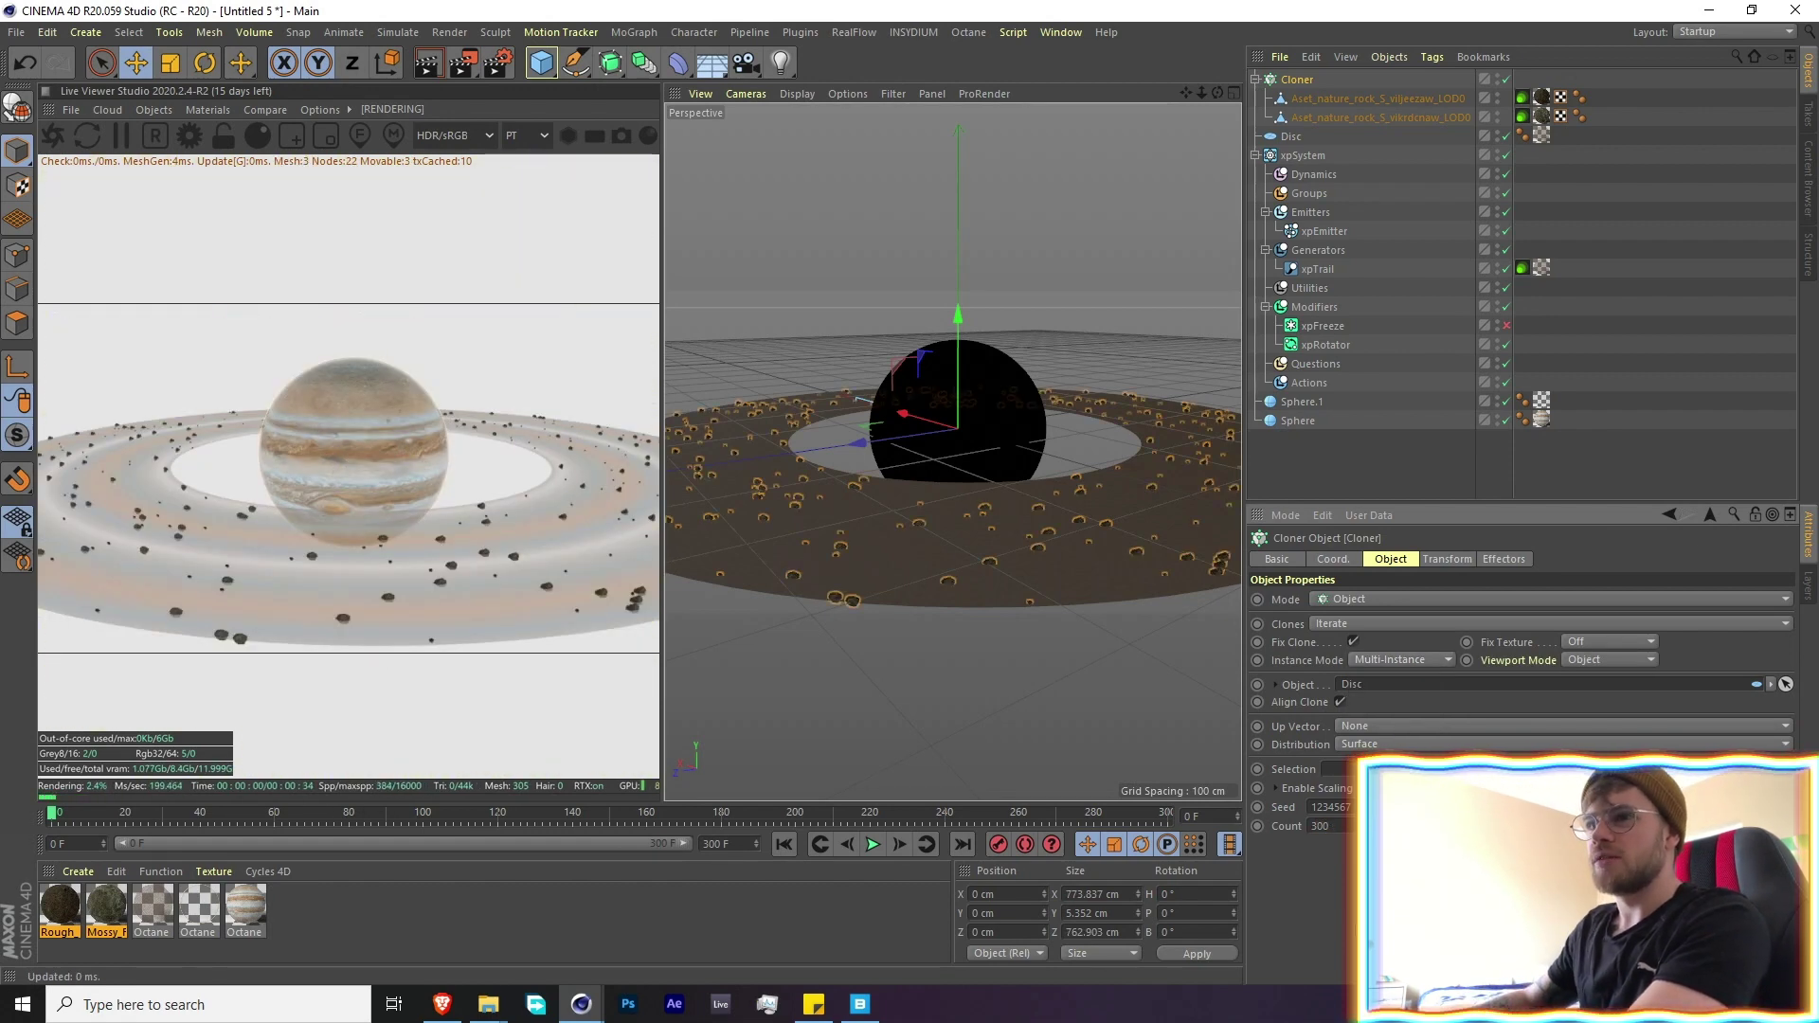
{"action": "type", "text": "700"}
{"action": "key", "text": "Return"}
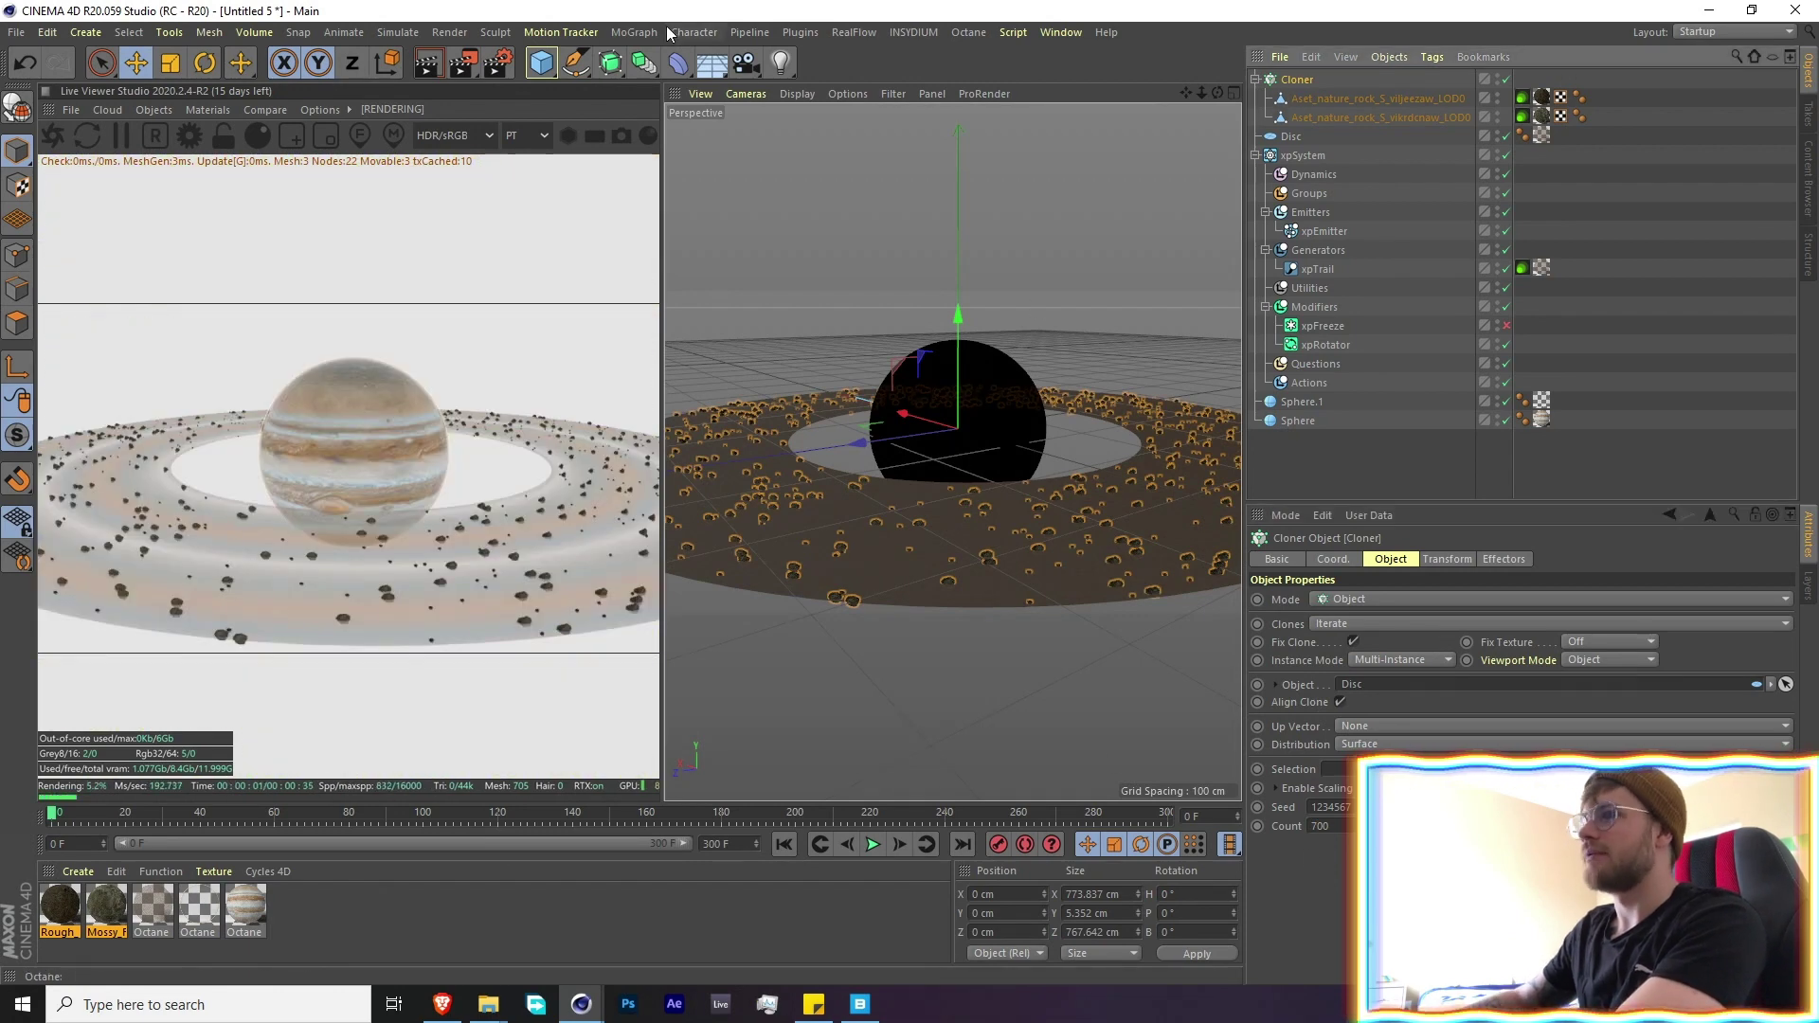
Add a Random effector to the cloned rocks
{"action": "left_click", "coordinate": [633, 32]}
{"action": "mouse_move", "coordinate": [667, 60]}
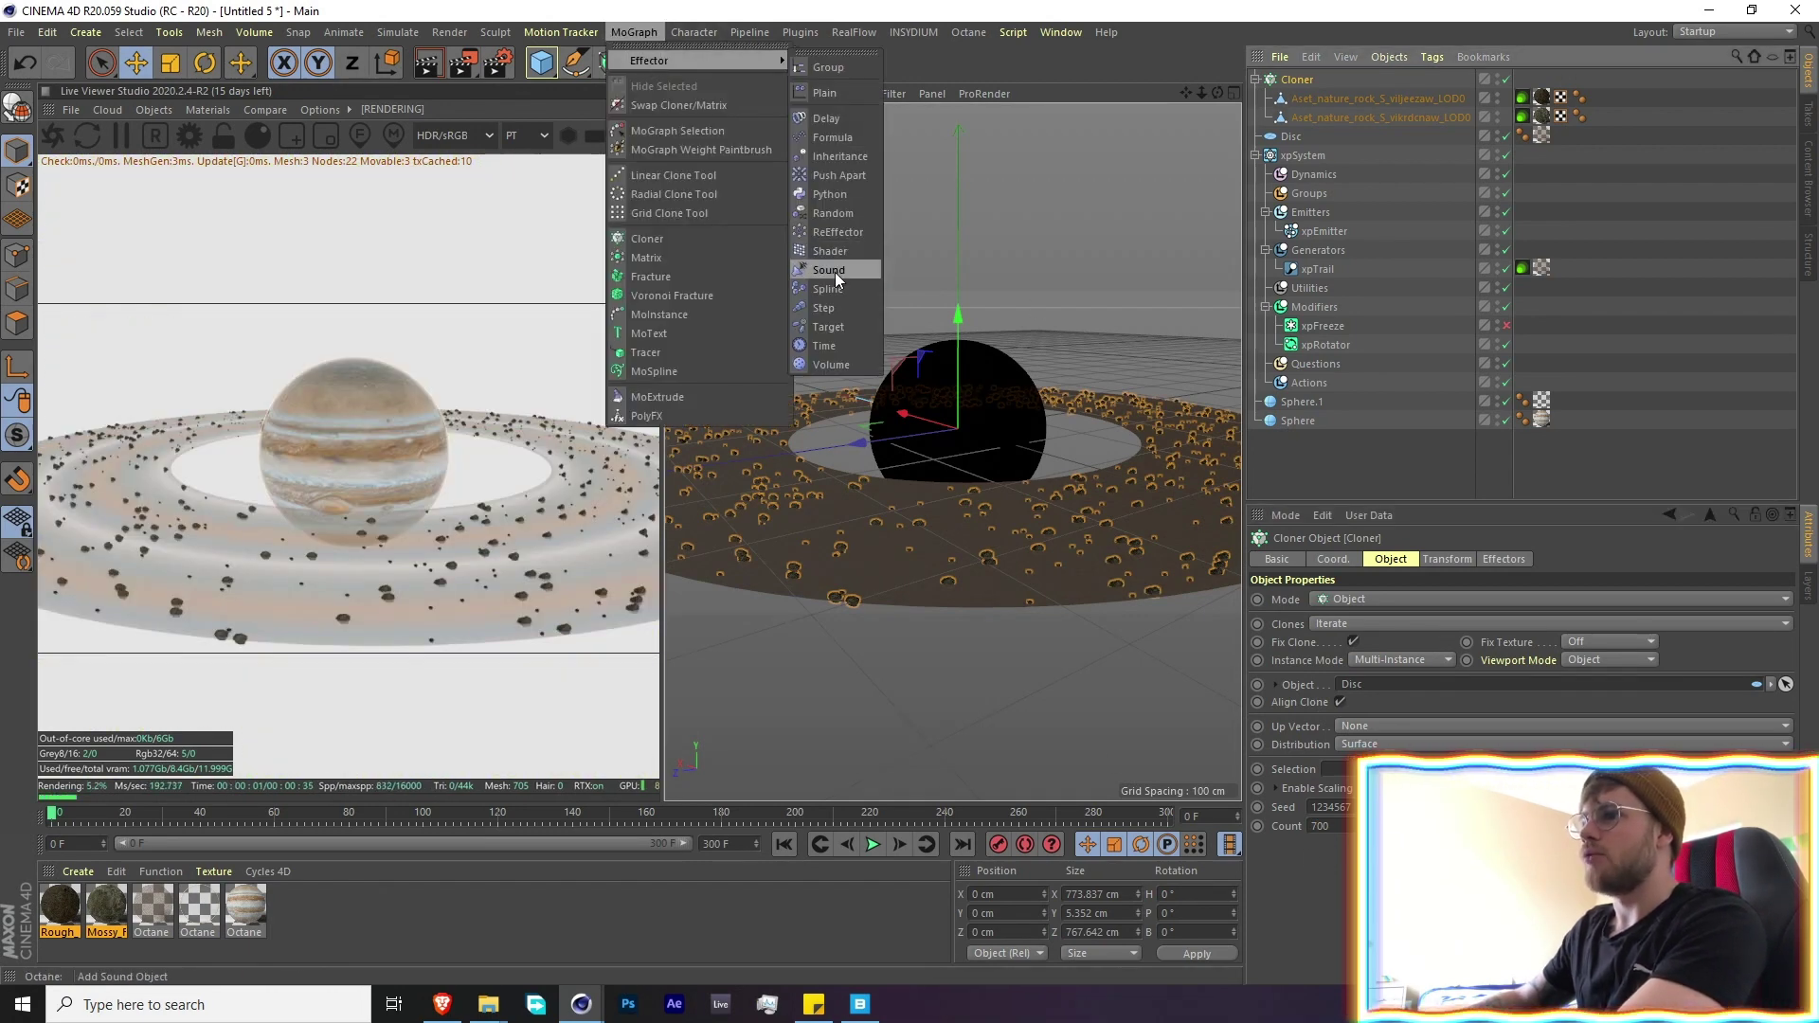
{"action": "left_click", "coordinate": [835, 210]}
{"action": "left_click", "coordinate": [1444, 559]}
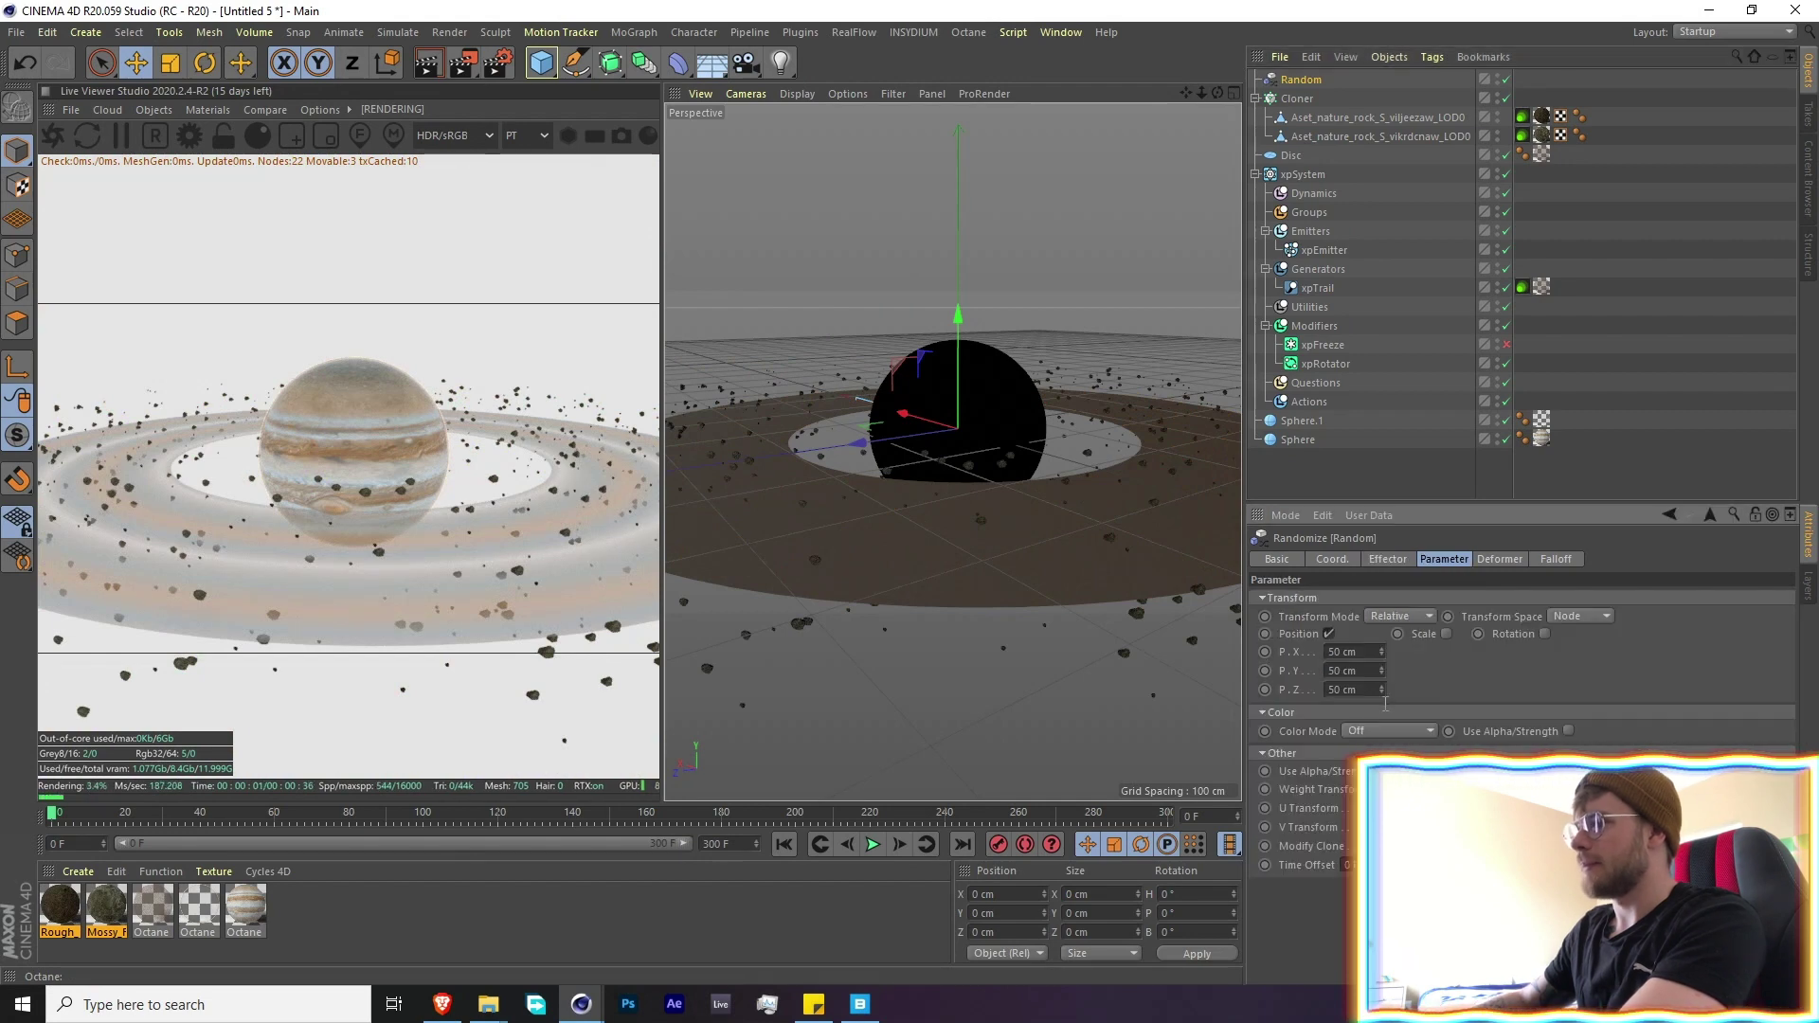
Set the Random effector's Z position randomness to 10 cm
{"action": "double_click", "coordinate": [1344, 690]}
{"action": "type", "text": "10"}
{"action": "key", "text": "Return"}
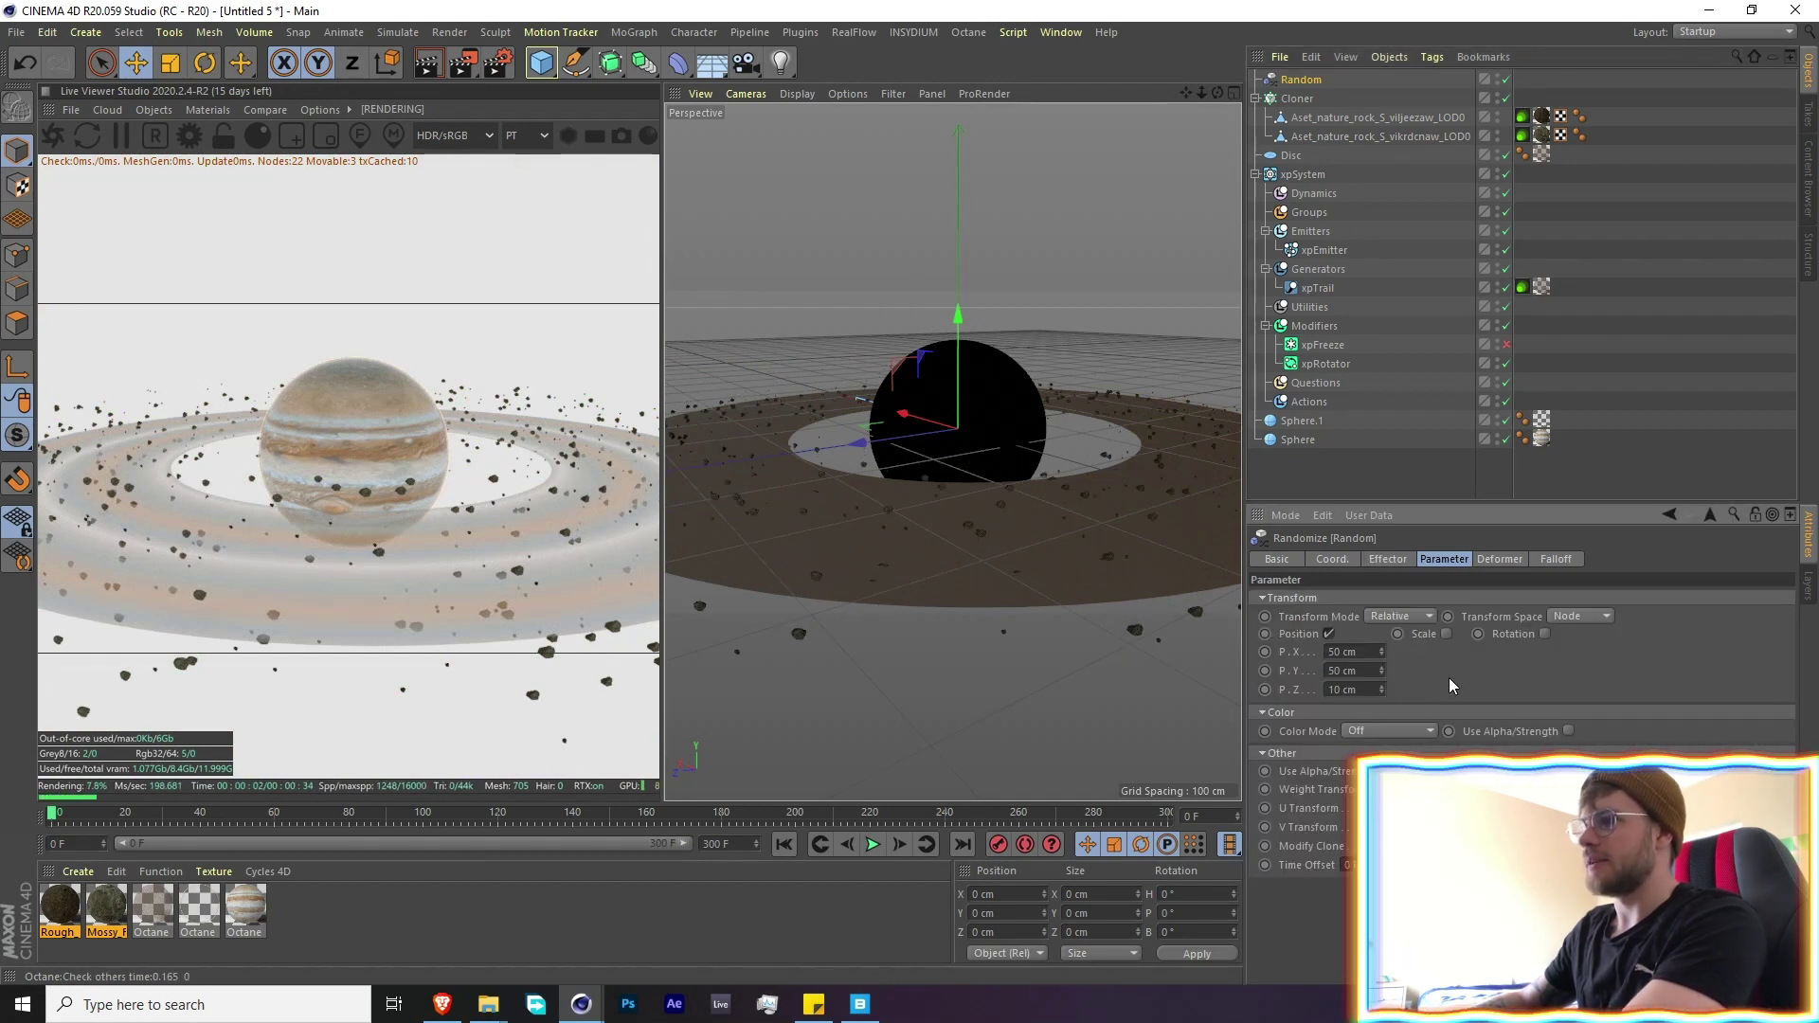
{"action": "left_click_drag", "start_coordinate": [1029, 576], "coordinate": [1000, 521], "text": "alt"}
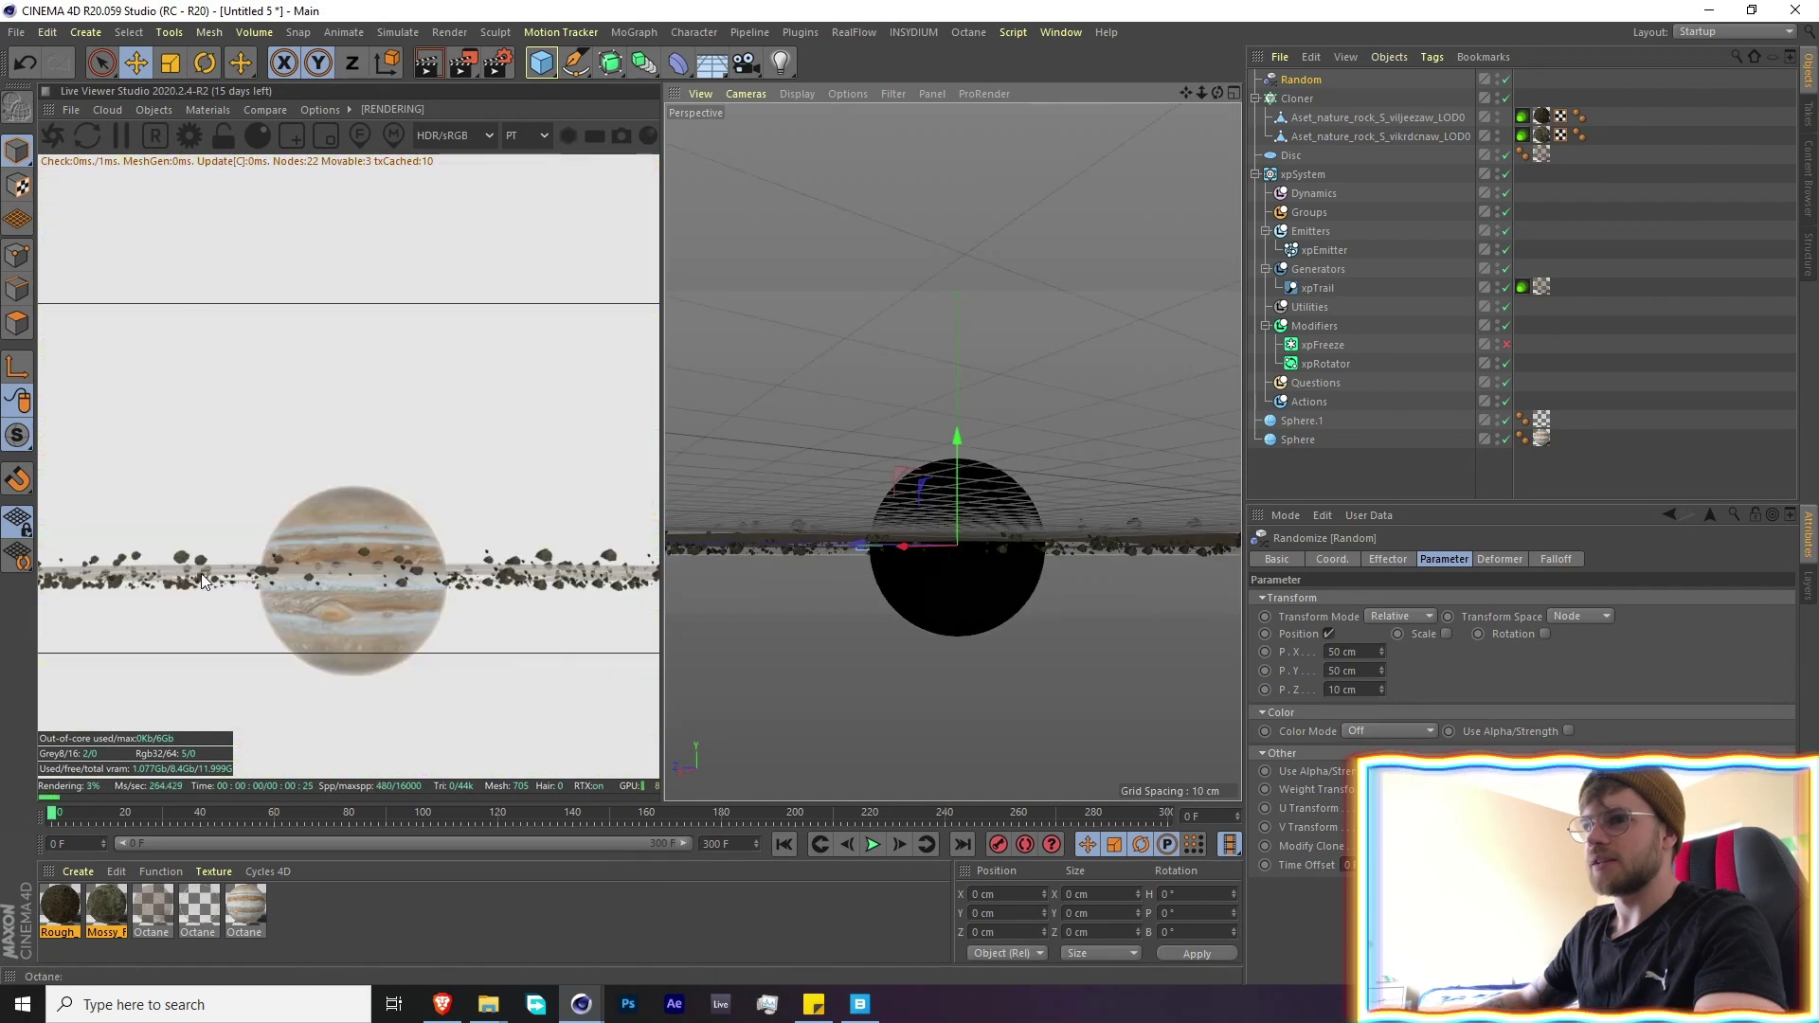
{"action": "left_click_drag", "start_coordinate": [1067, 572], "coordinate": [1068, 596], "text": "alt"}
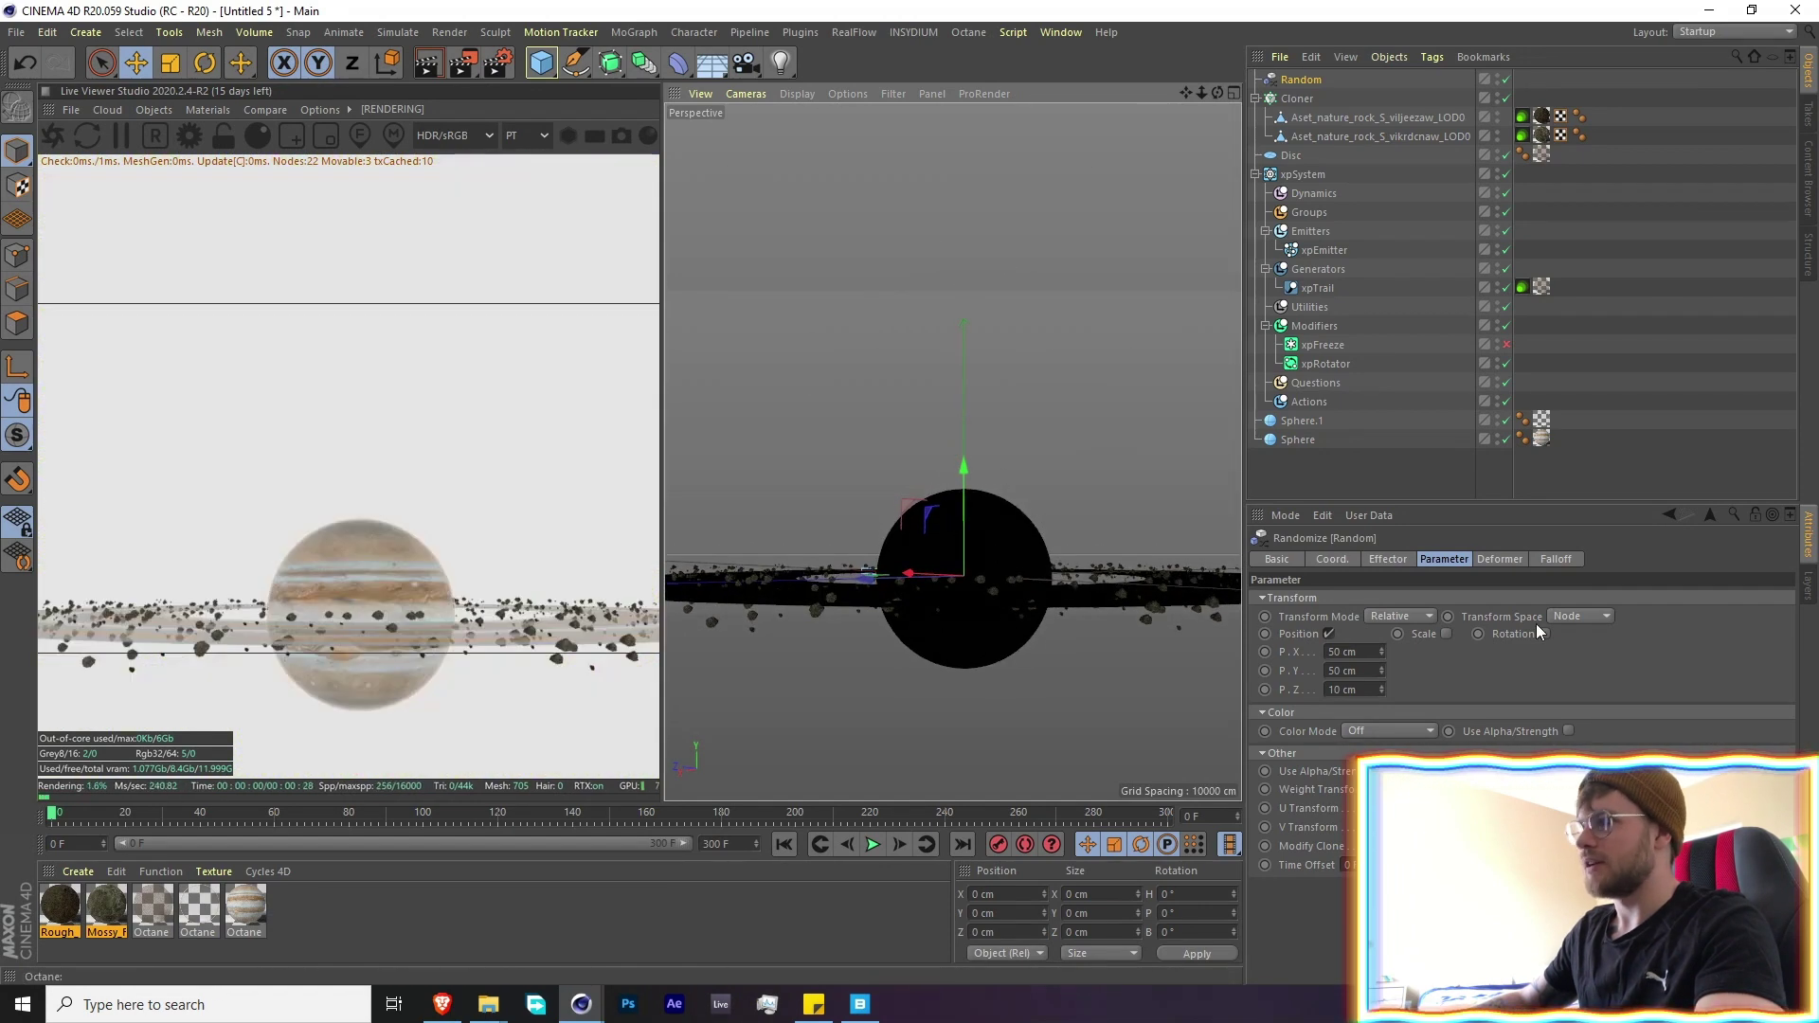
Enable random scale on the rocks with a uniform amount of 0.5
{"action": "left_click", "coordinate": [1447, 633]}
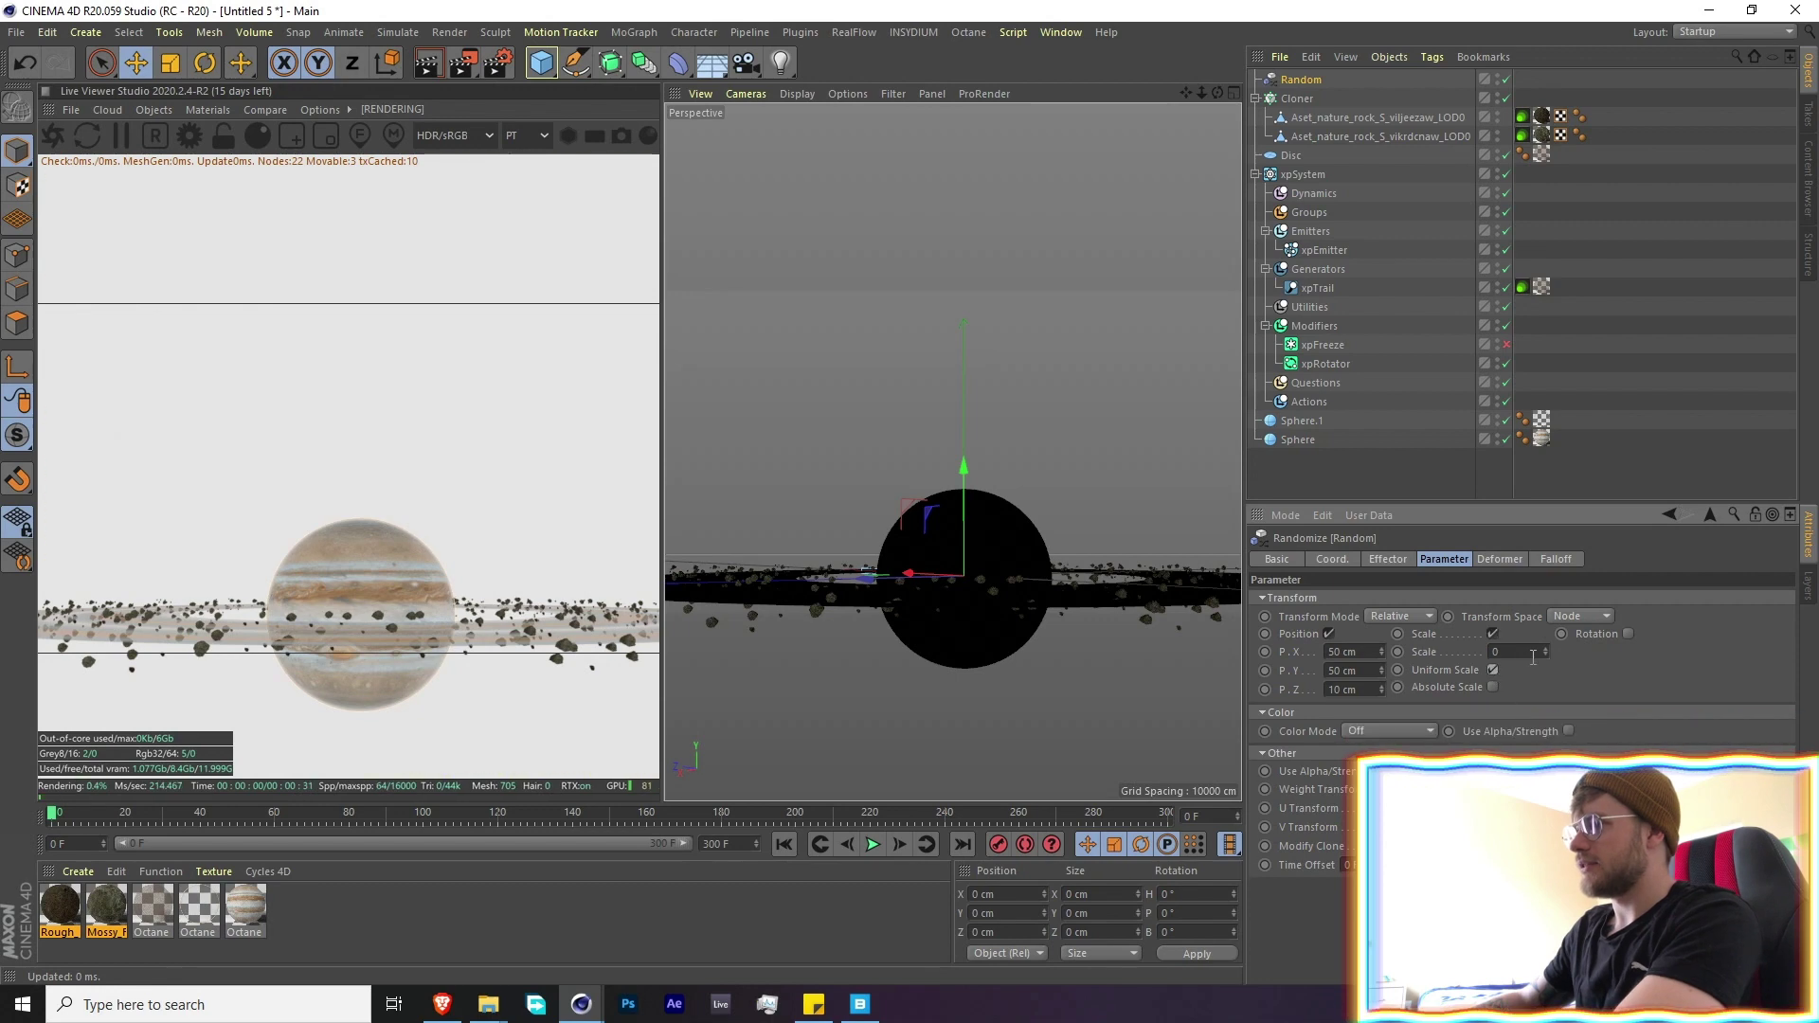
{"action": "left_click", "coordinate": [1527, 651]}
{"action": "type", "text": "1"}
{"action": "key", "text": "Return"}
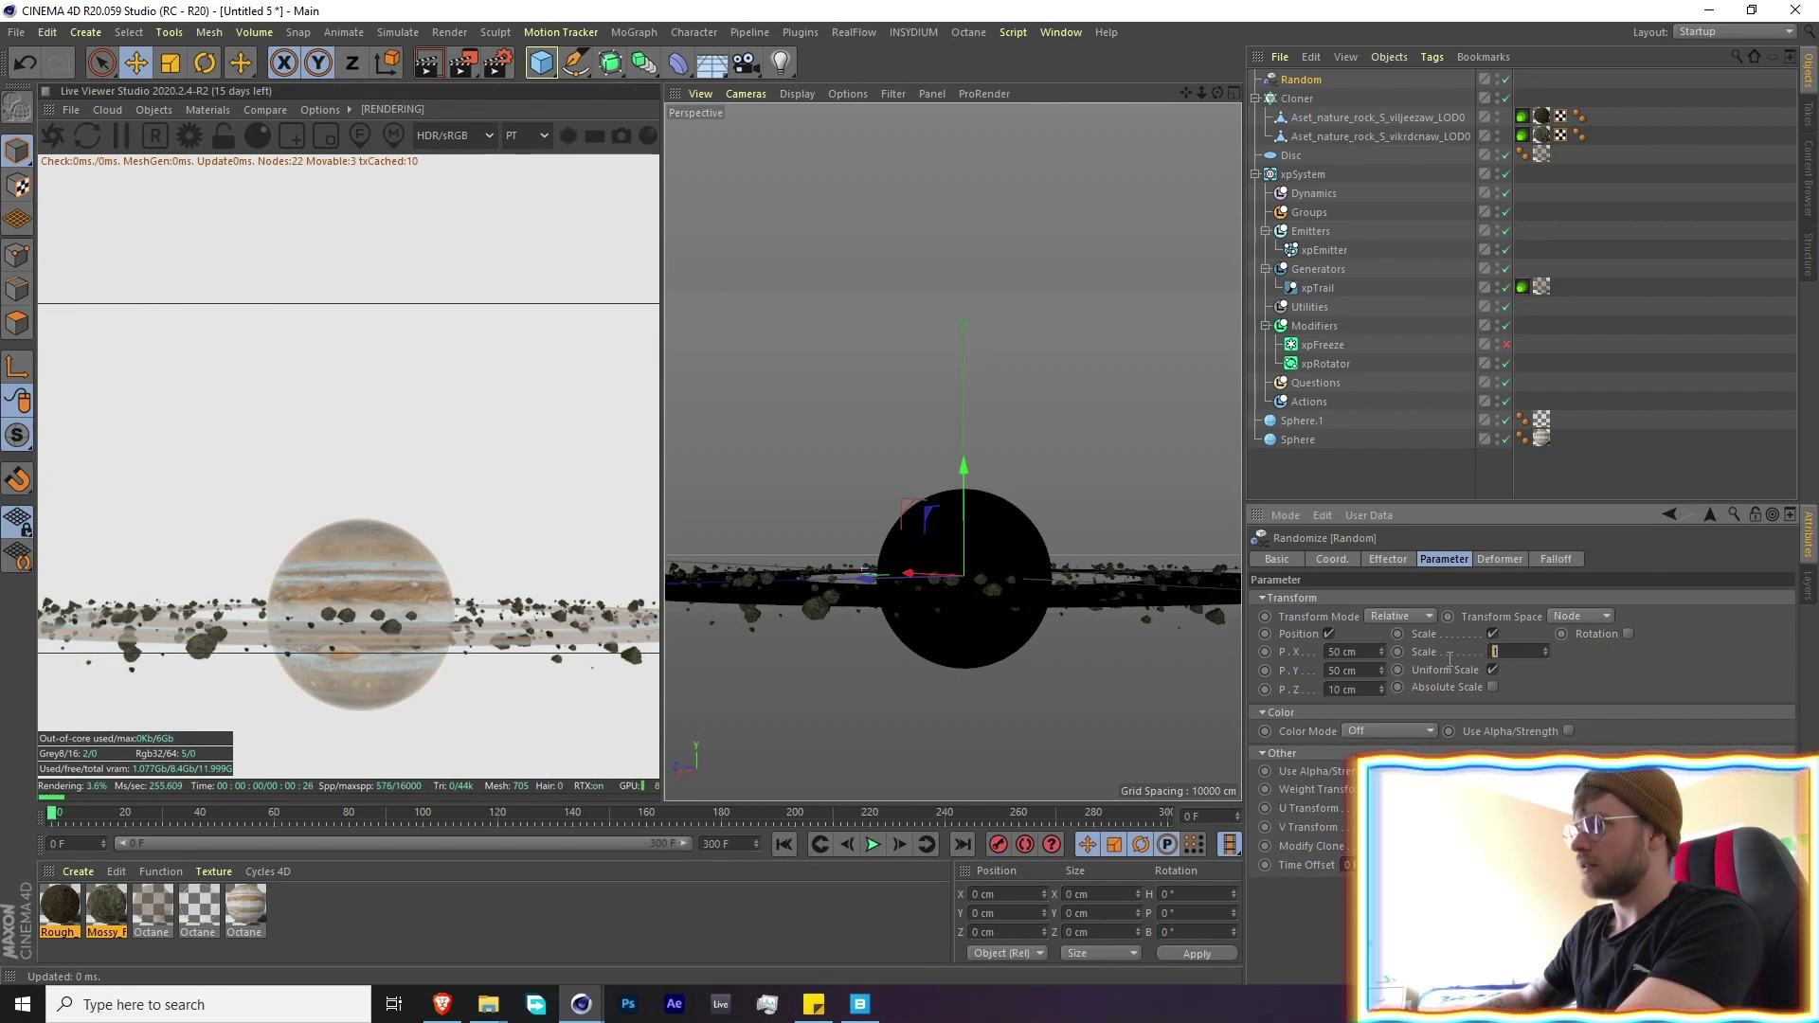
{"action": "type", "text": ".1"}
{"action": "key", "text": "Return"}
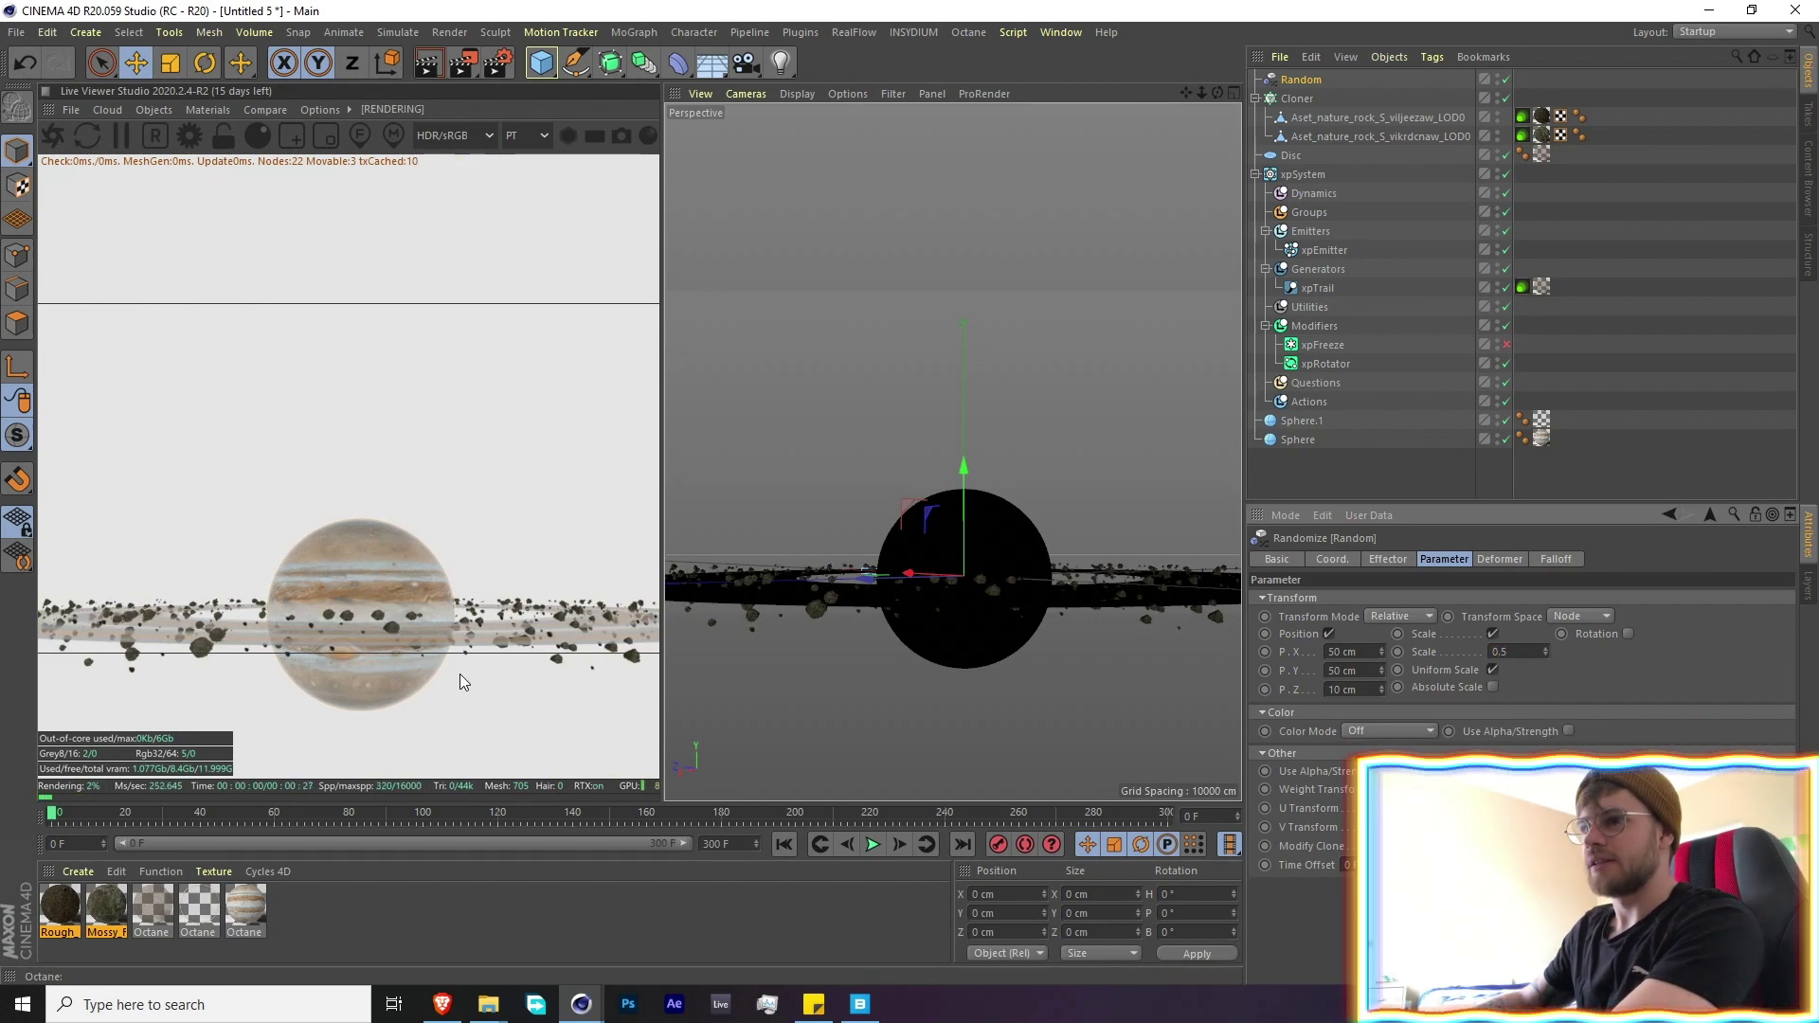
Enable random rotation with 360° on heading, pitch and bank
{"action": "left_click", "coordinate": [1628, 634]}
{"action": "double_click", "coordinate": [1648, 651]}
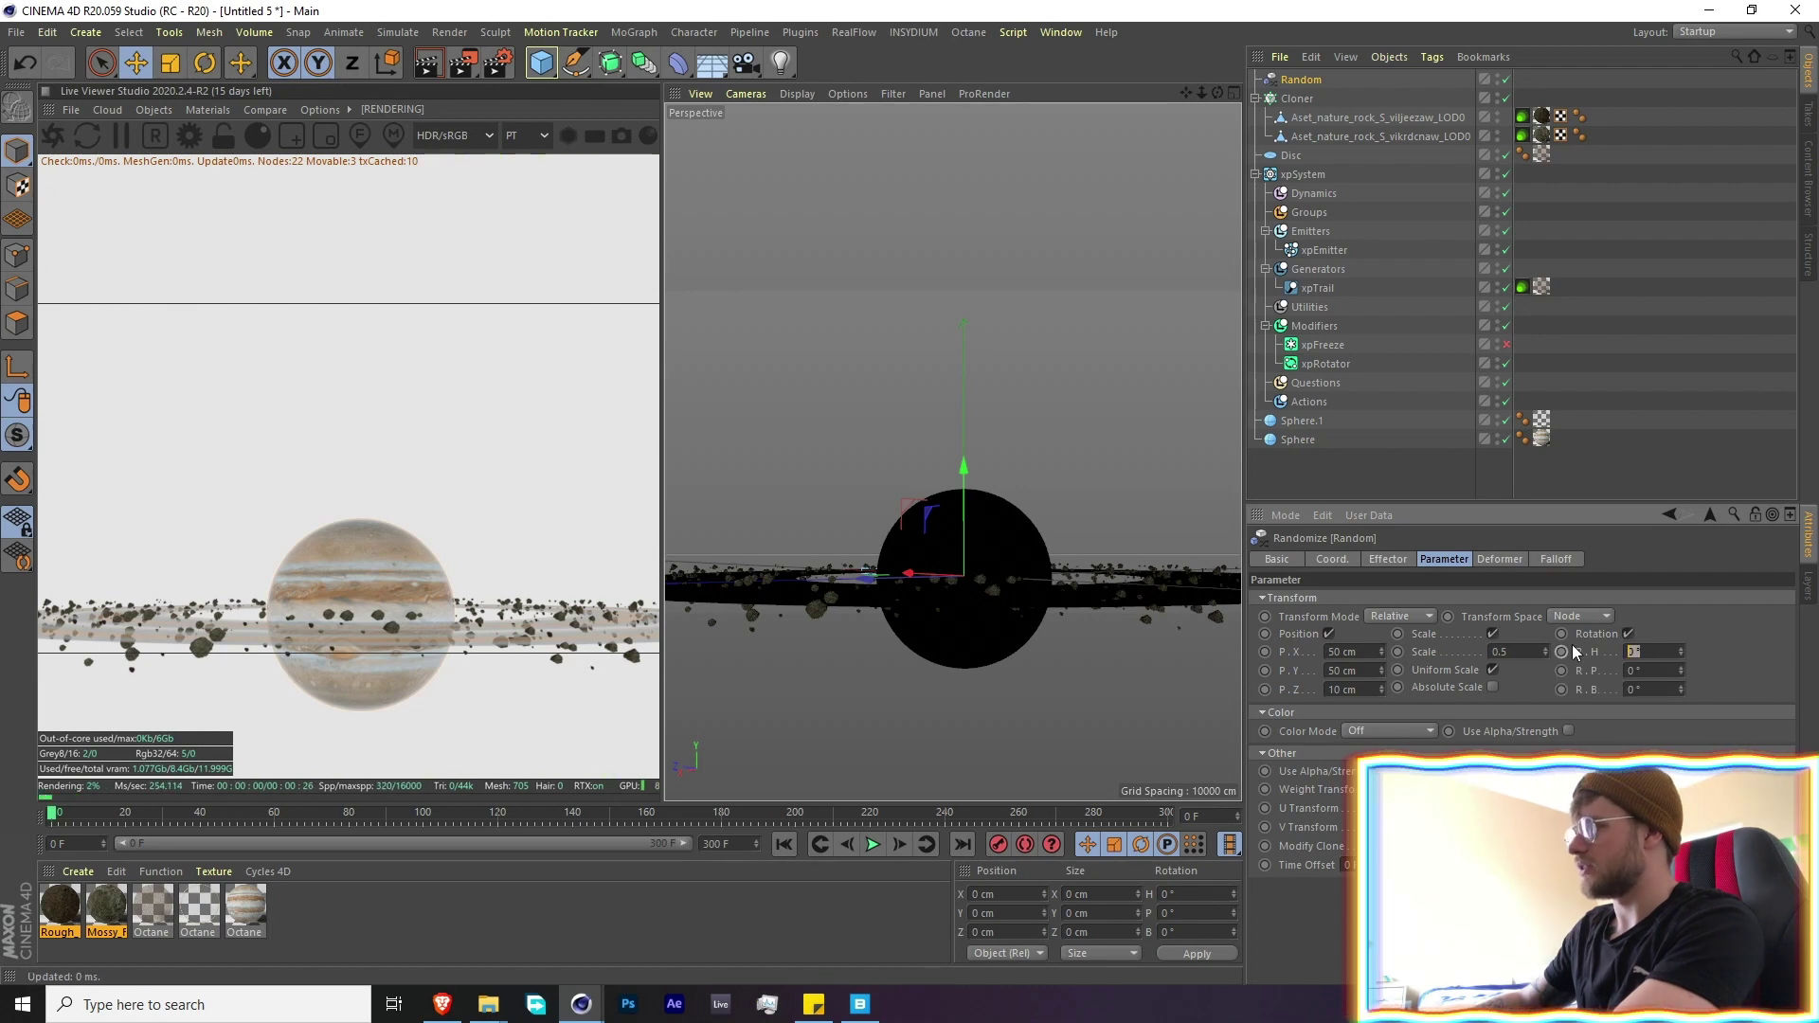
{"action": "type", "text": "360"}
{"action": "key", "text": "Tab"}
{"action": "type", "text": "360"}
{"action": "key", "text": "Tab"}
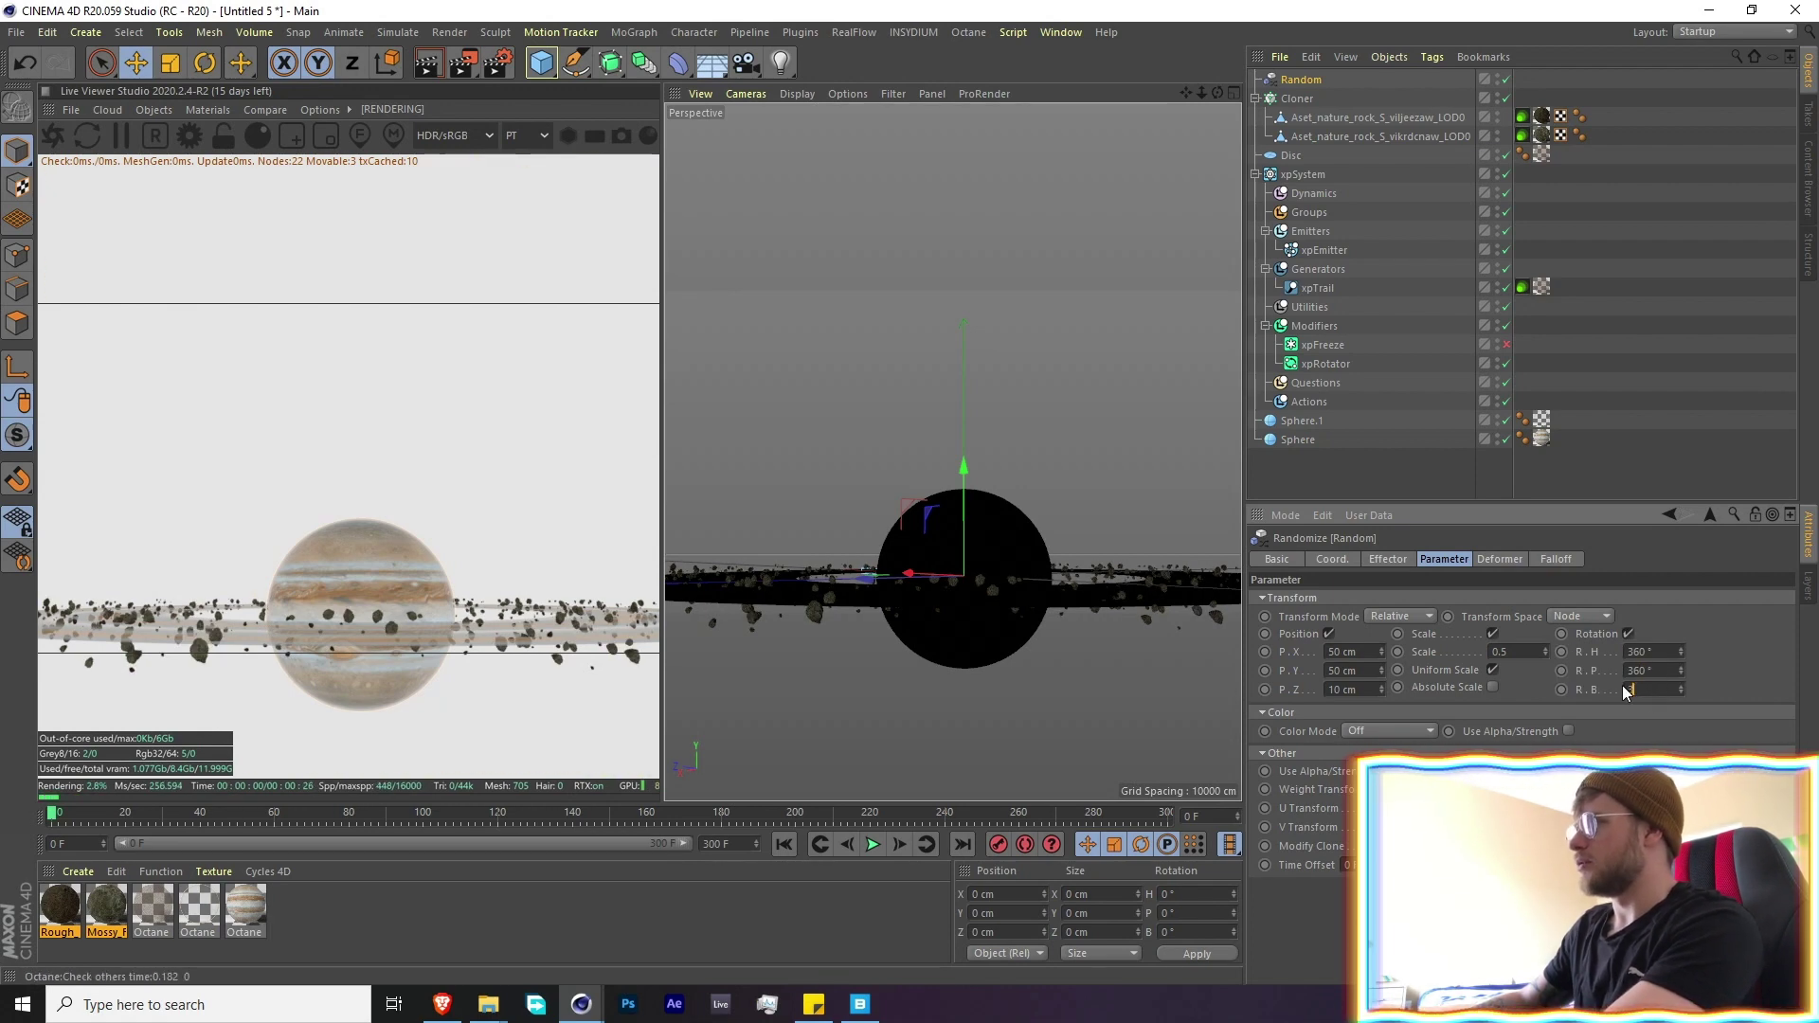
{"action": "type", "text": "360"}
{"action": "key", "text": "Return"}
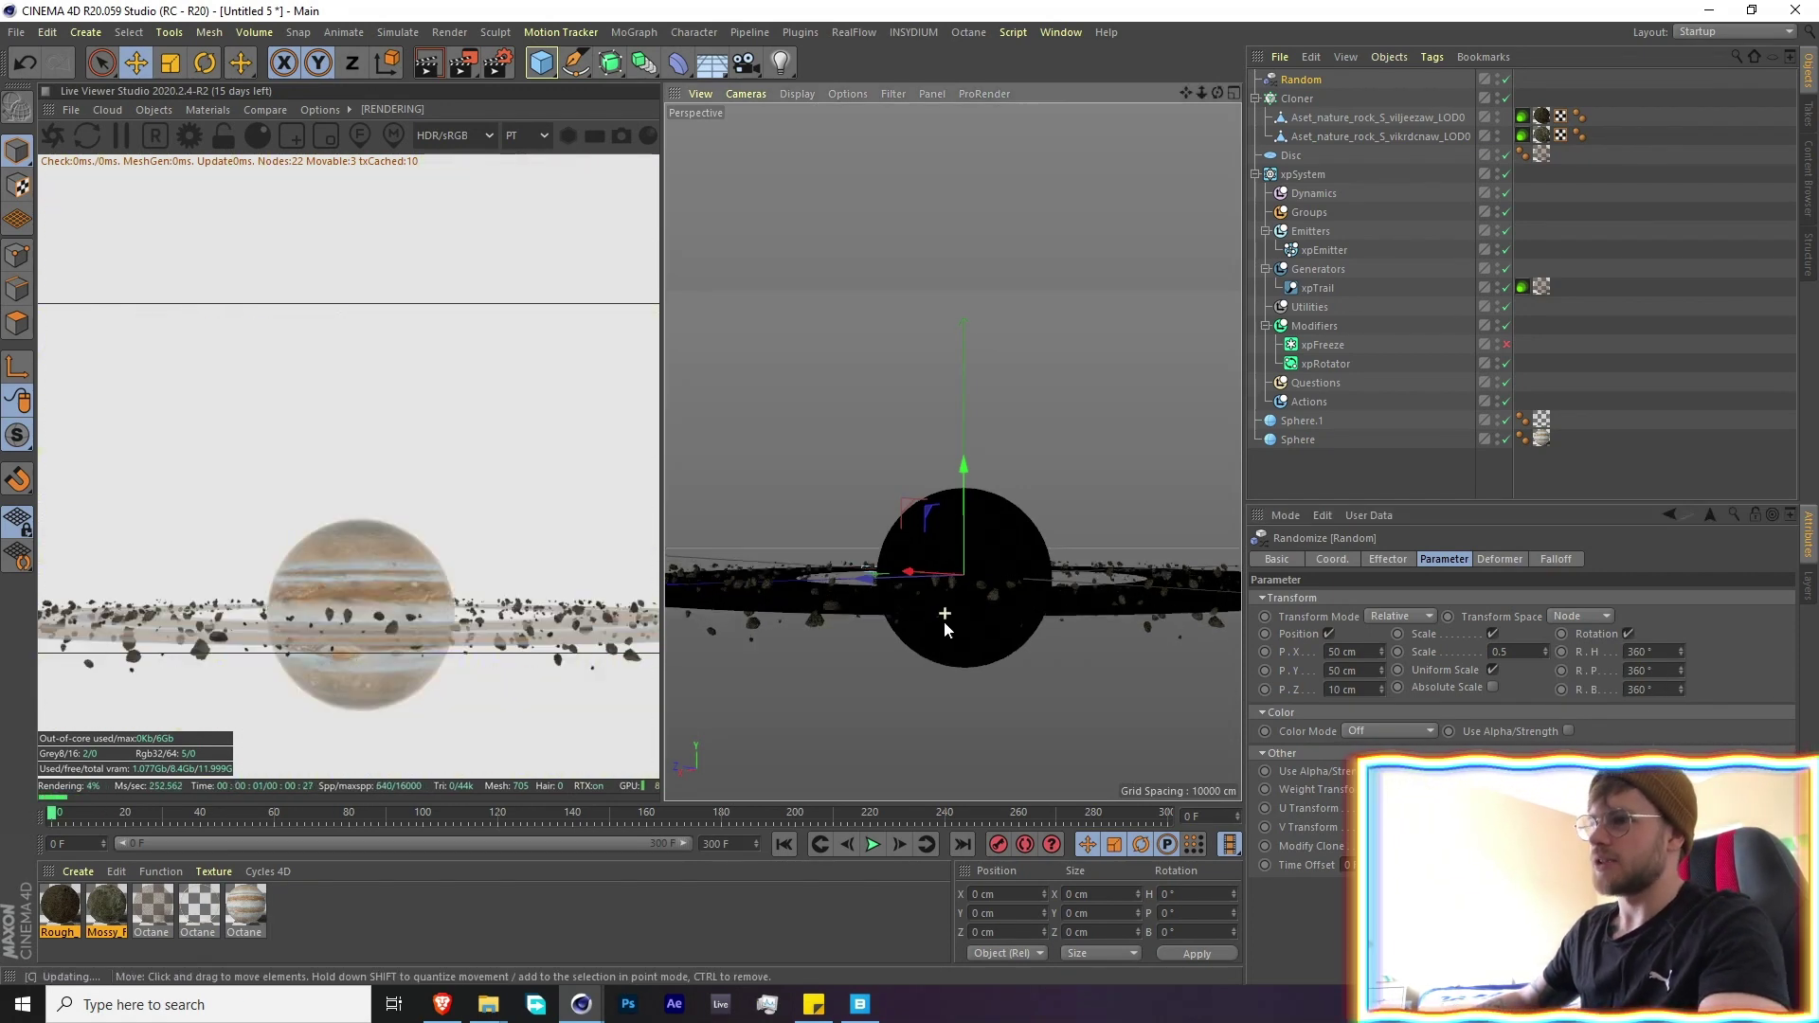
{"action": "left_click_drag", "start_coordinate": [943, 622], "coordinate": [1004, 677], "text": "alt"}
{"action": "left_click_drag", "start_coordinate": [696, 654], "coordinate": [976, 540], "text": "alt"}
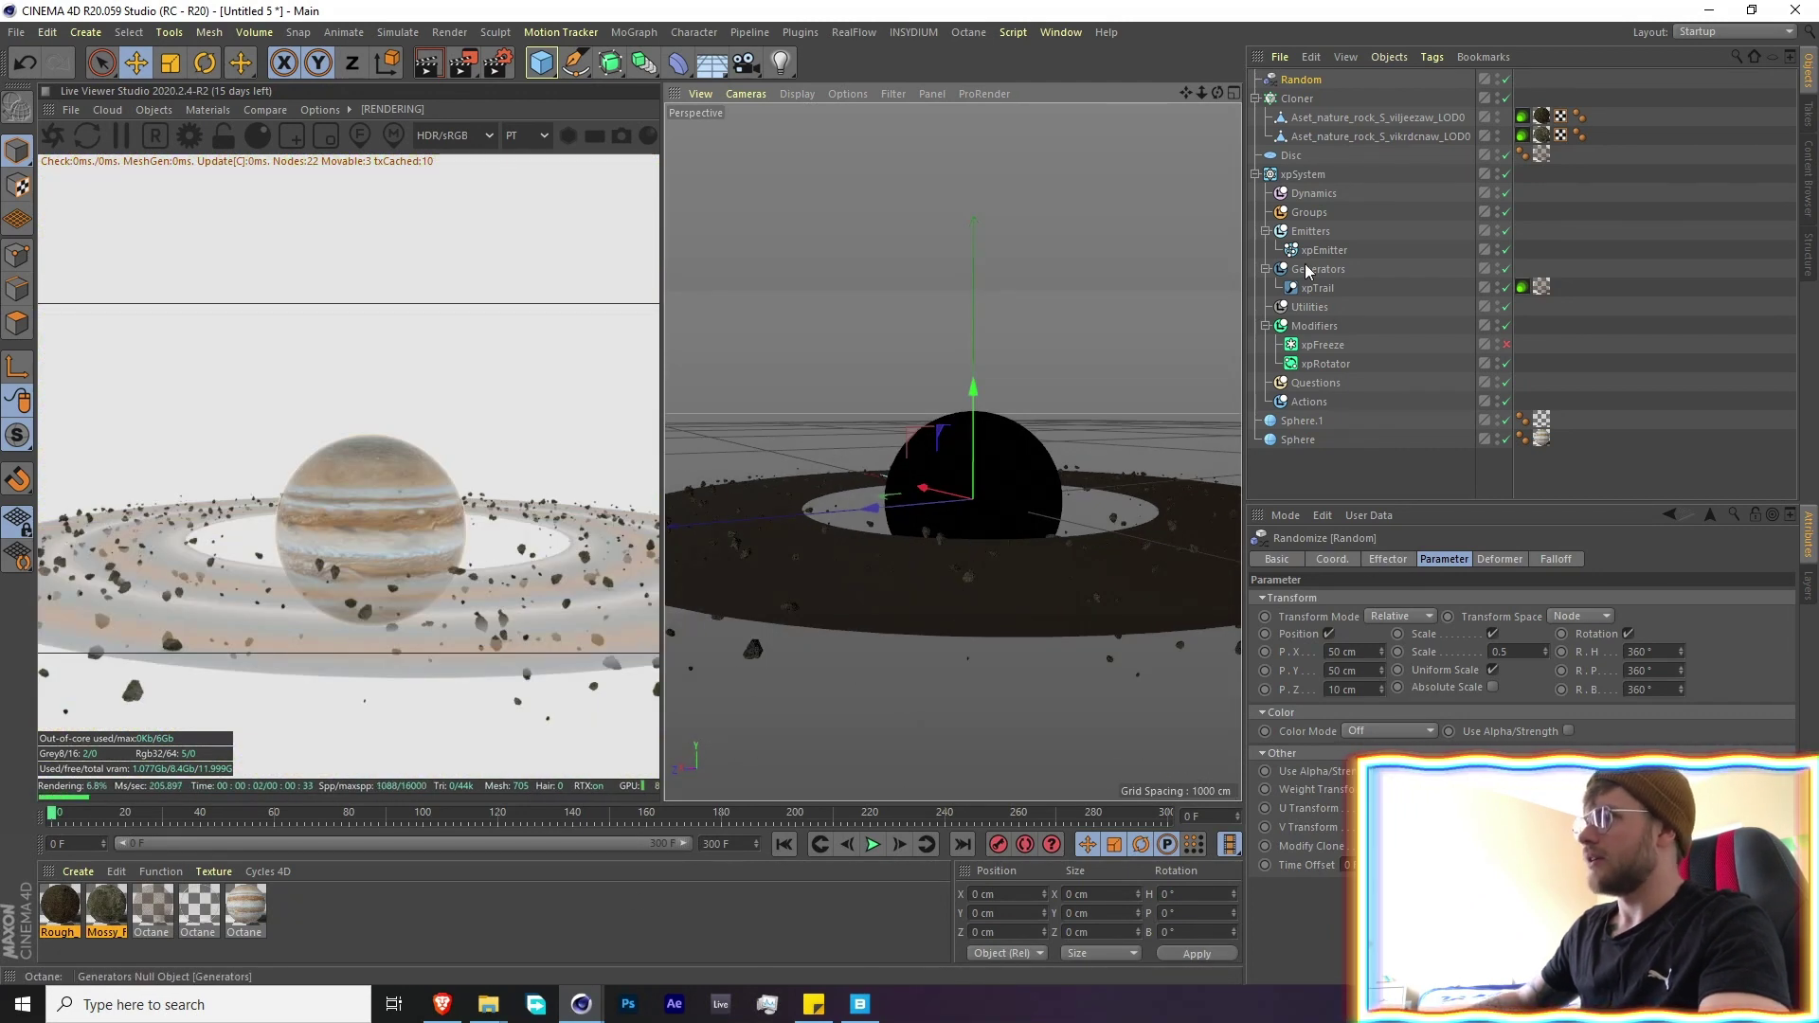
Add an xpCache utility to the xpSystem and build the cache
{"action": "left_click", "coordinate": [1309, 307]}
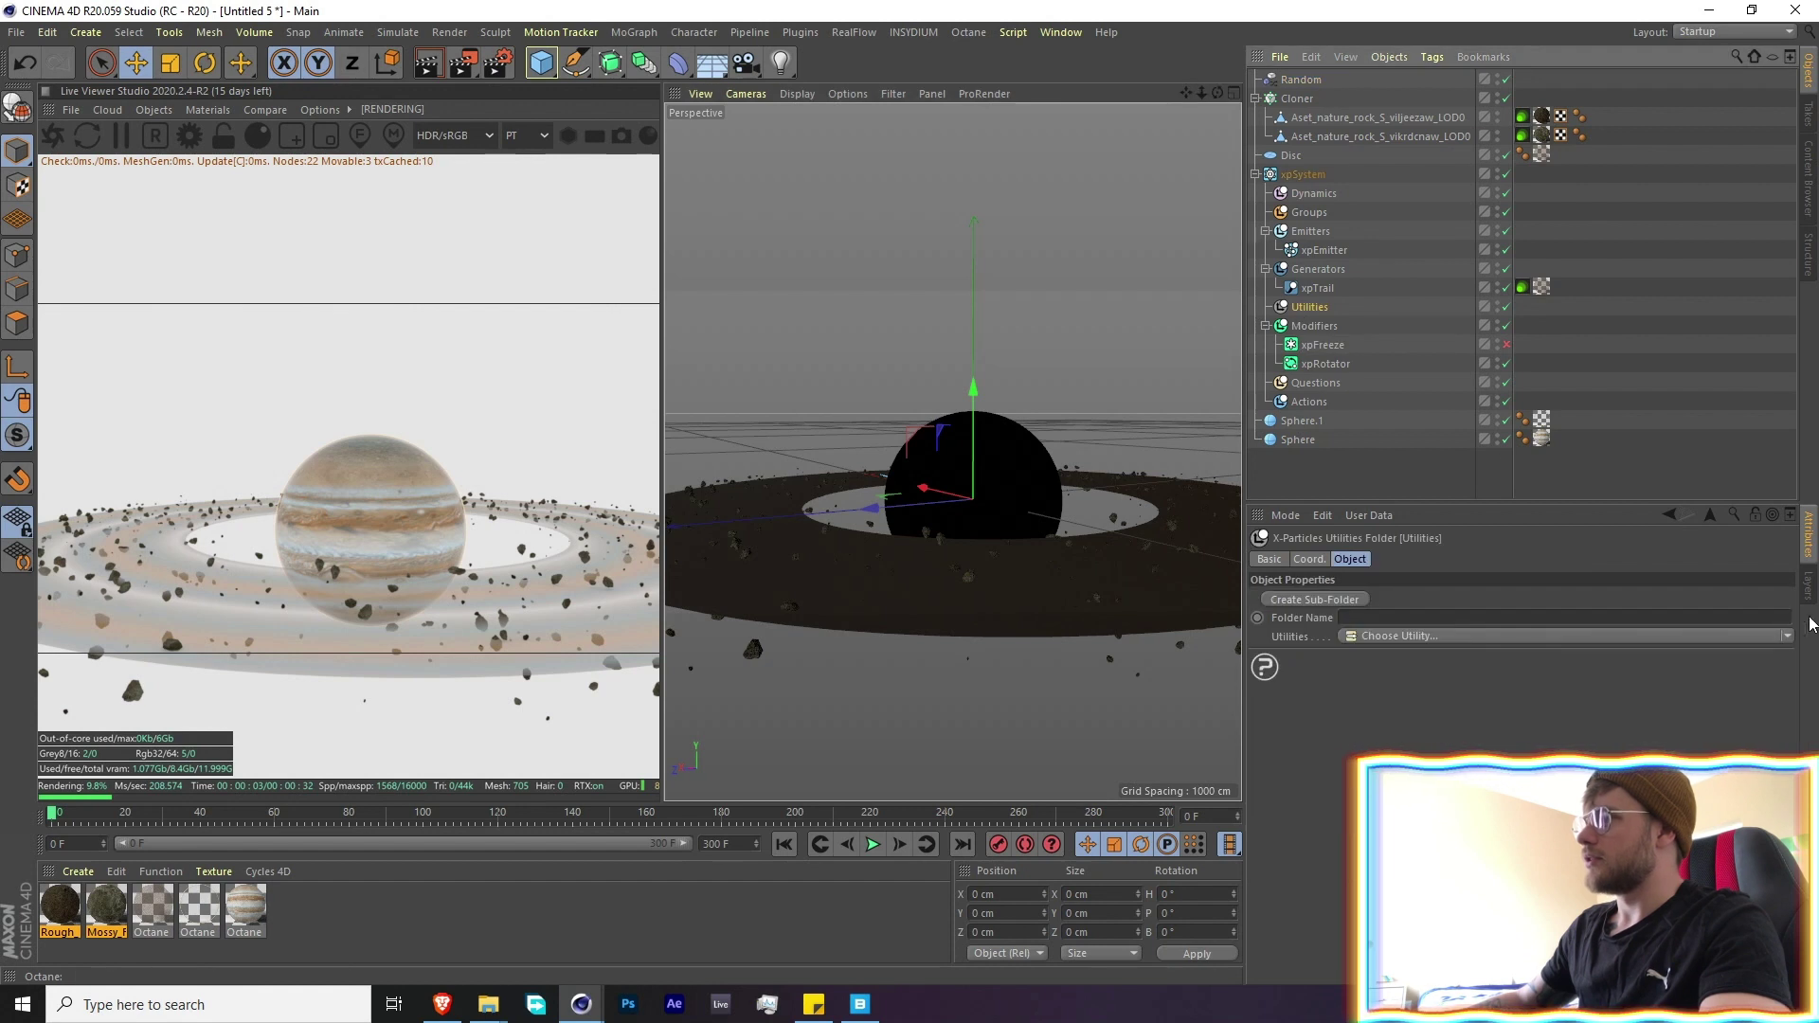
{"action": "left_click", "coordinate": [1392, 636]}
{"action": "left_click", "coordinate": [1402, 677]}
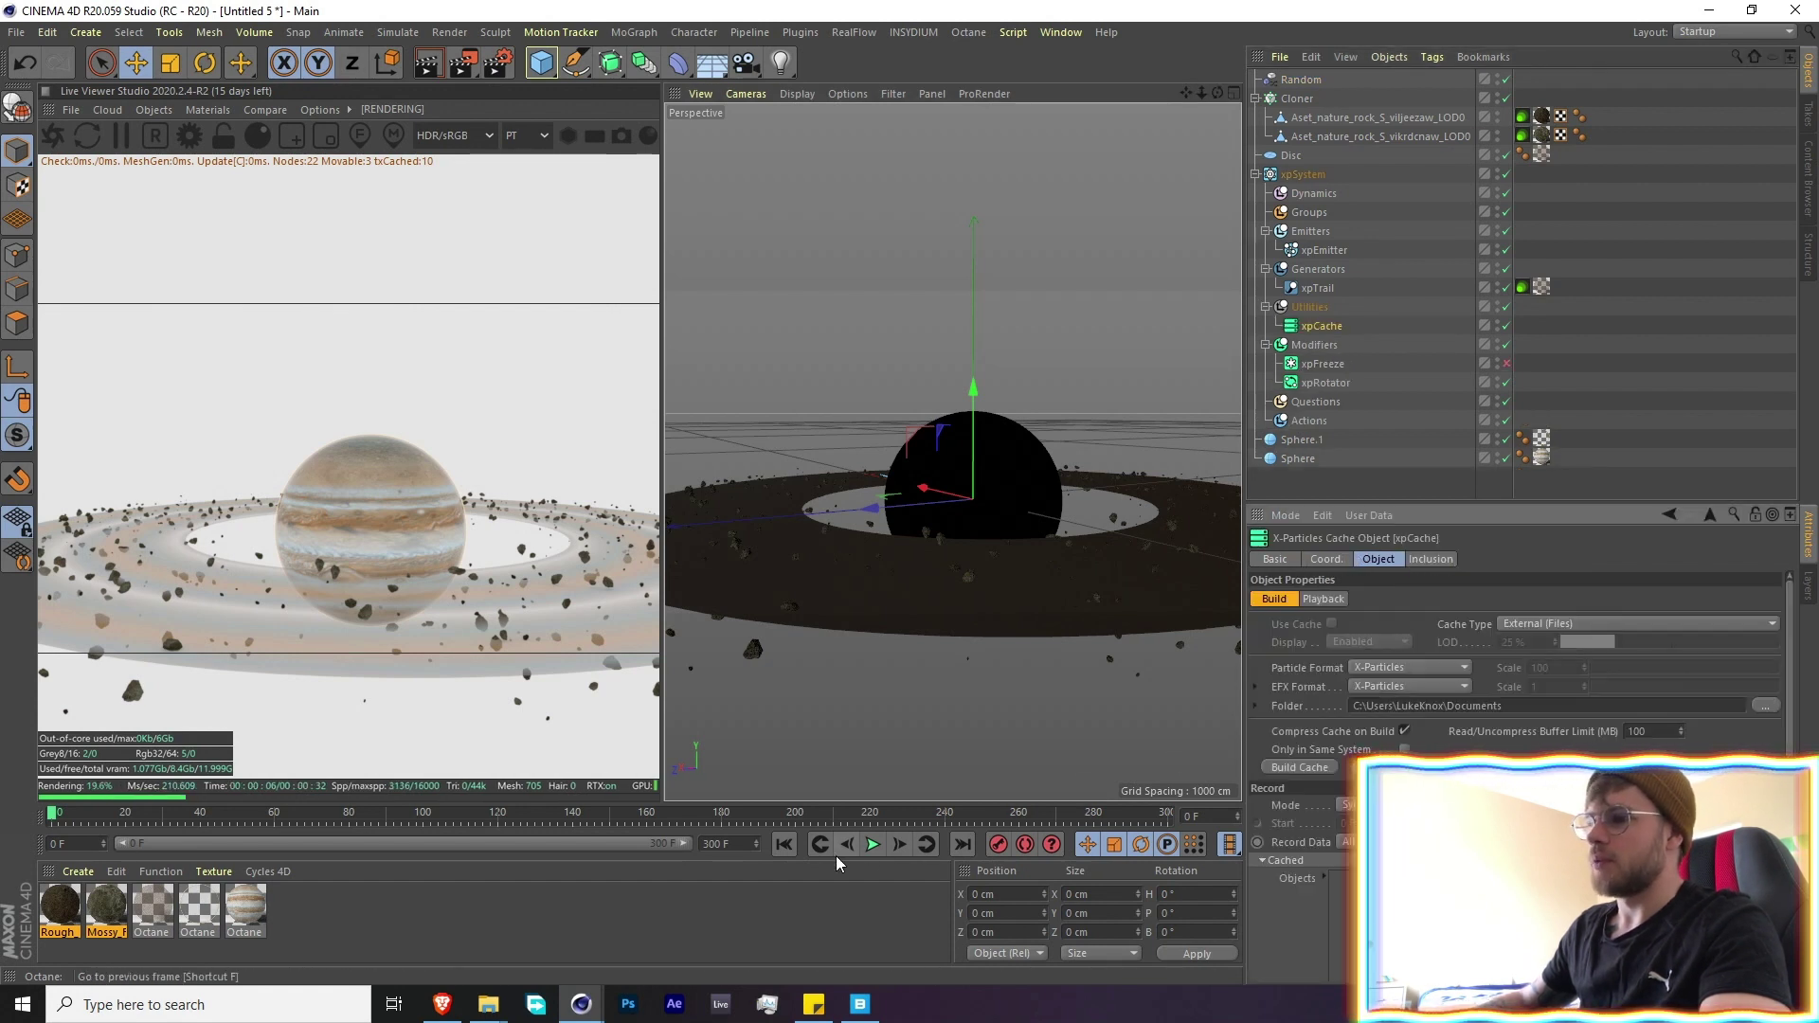
{"action": "left_click", "coordinate": [1309, 769]}
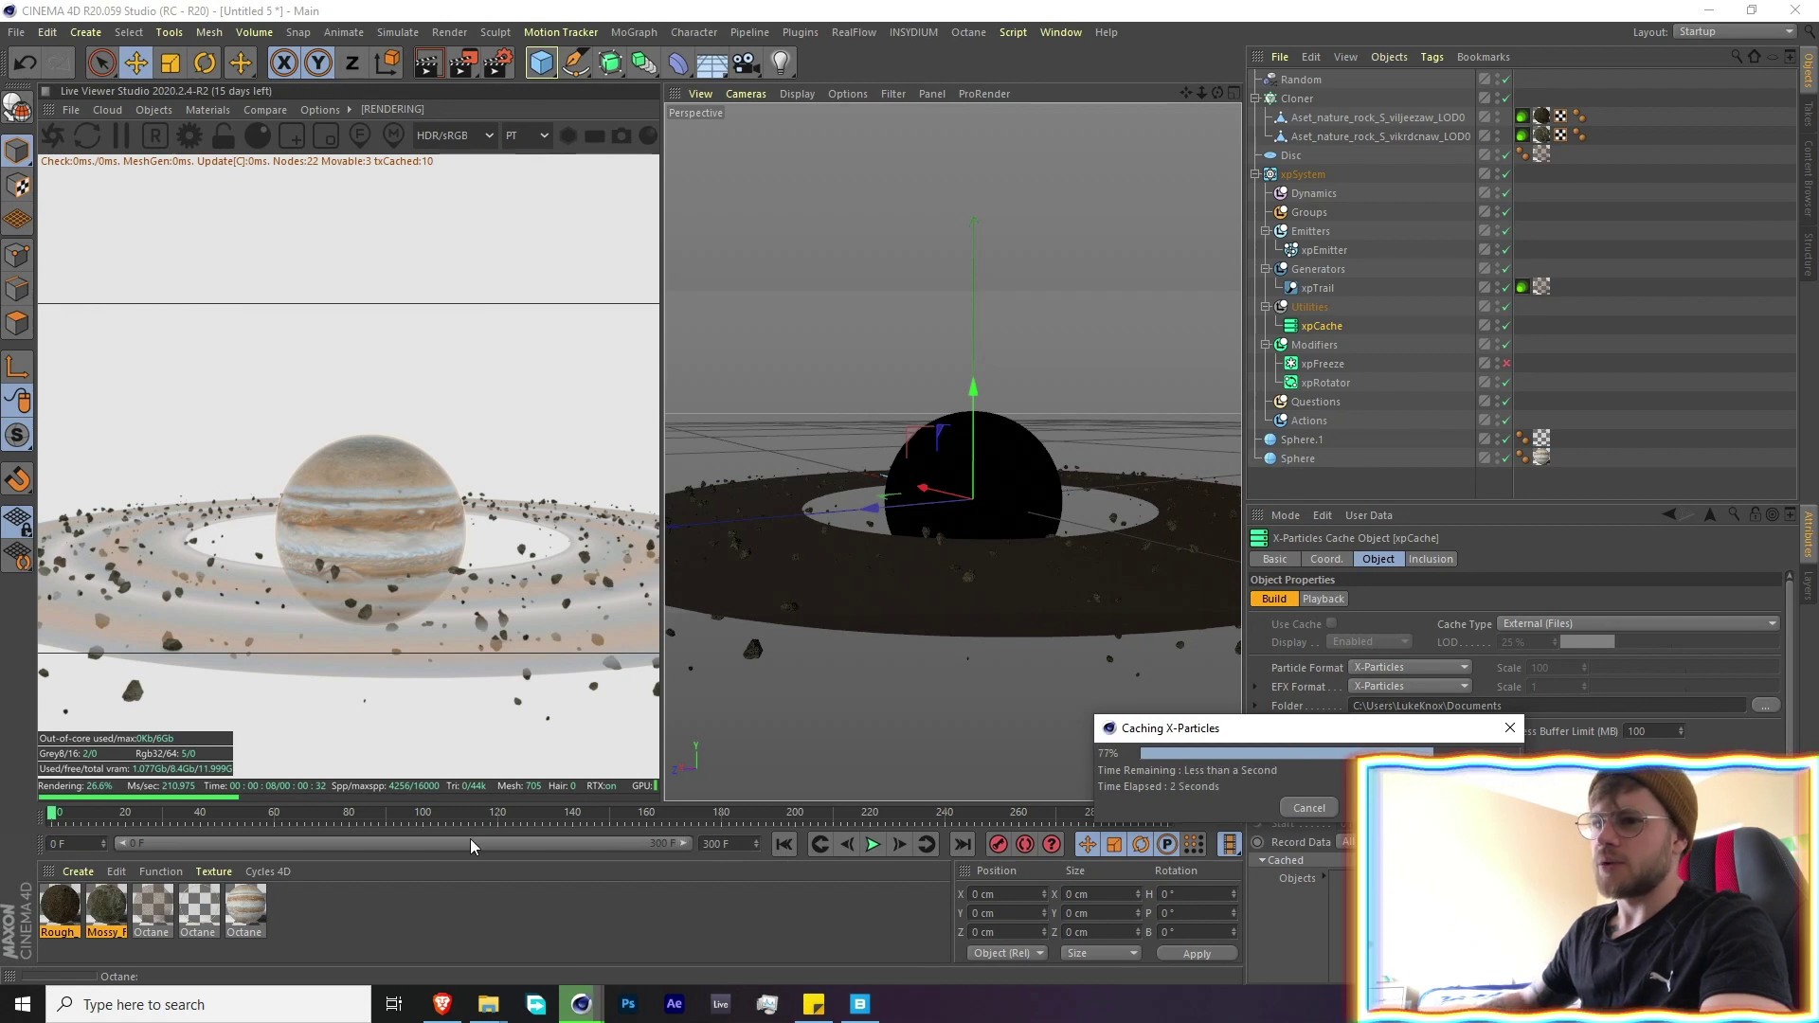
Scrub to frame 114 and reframe the view on the planet's trail rings
{"action": "left_click_drag", "start_coordinate": [368, 818], "coordinate": [475, 820]}
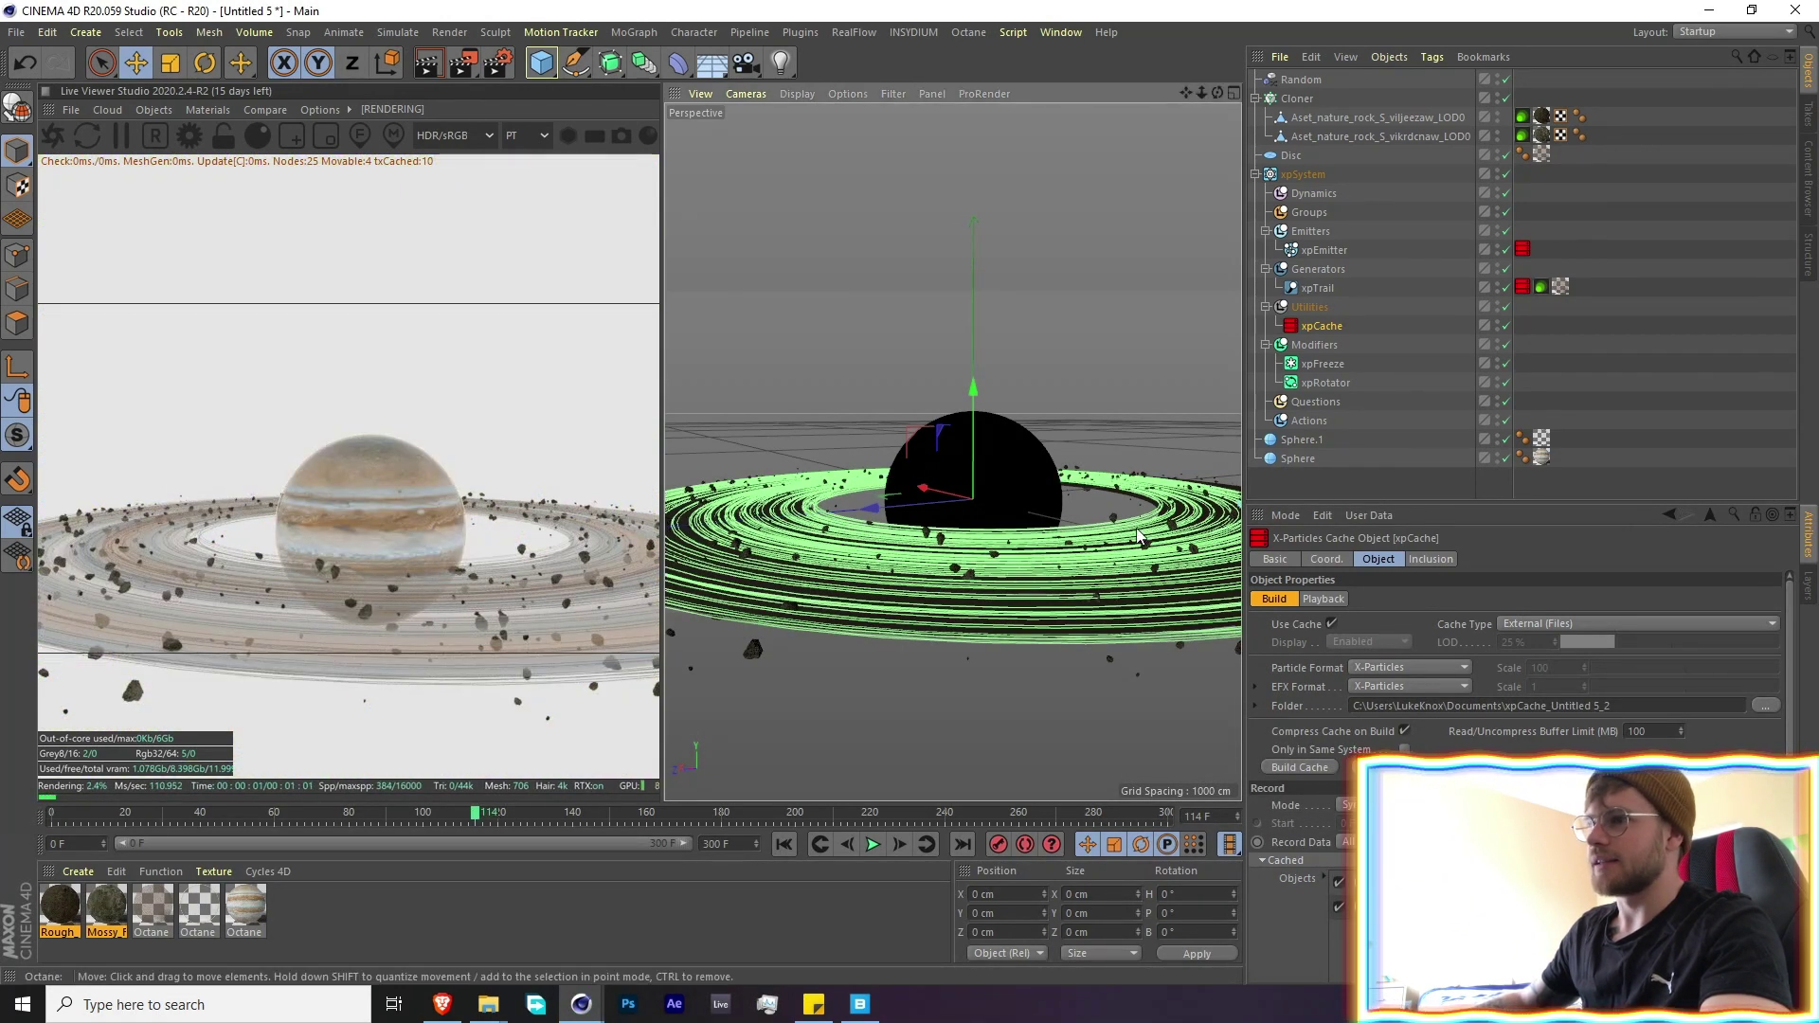
{"action": "middle_click_drag", "start_coordinate": [988, 518], "coordinate": [959, 487], "text": "alt"}
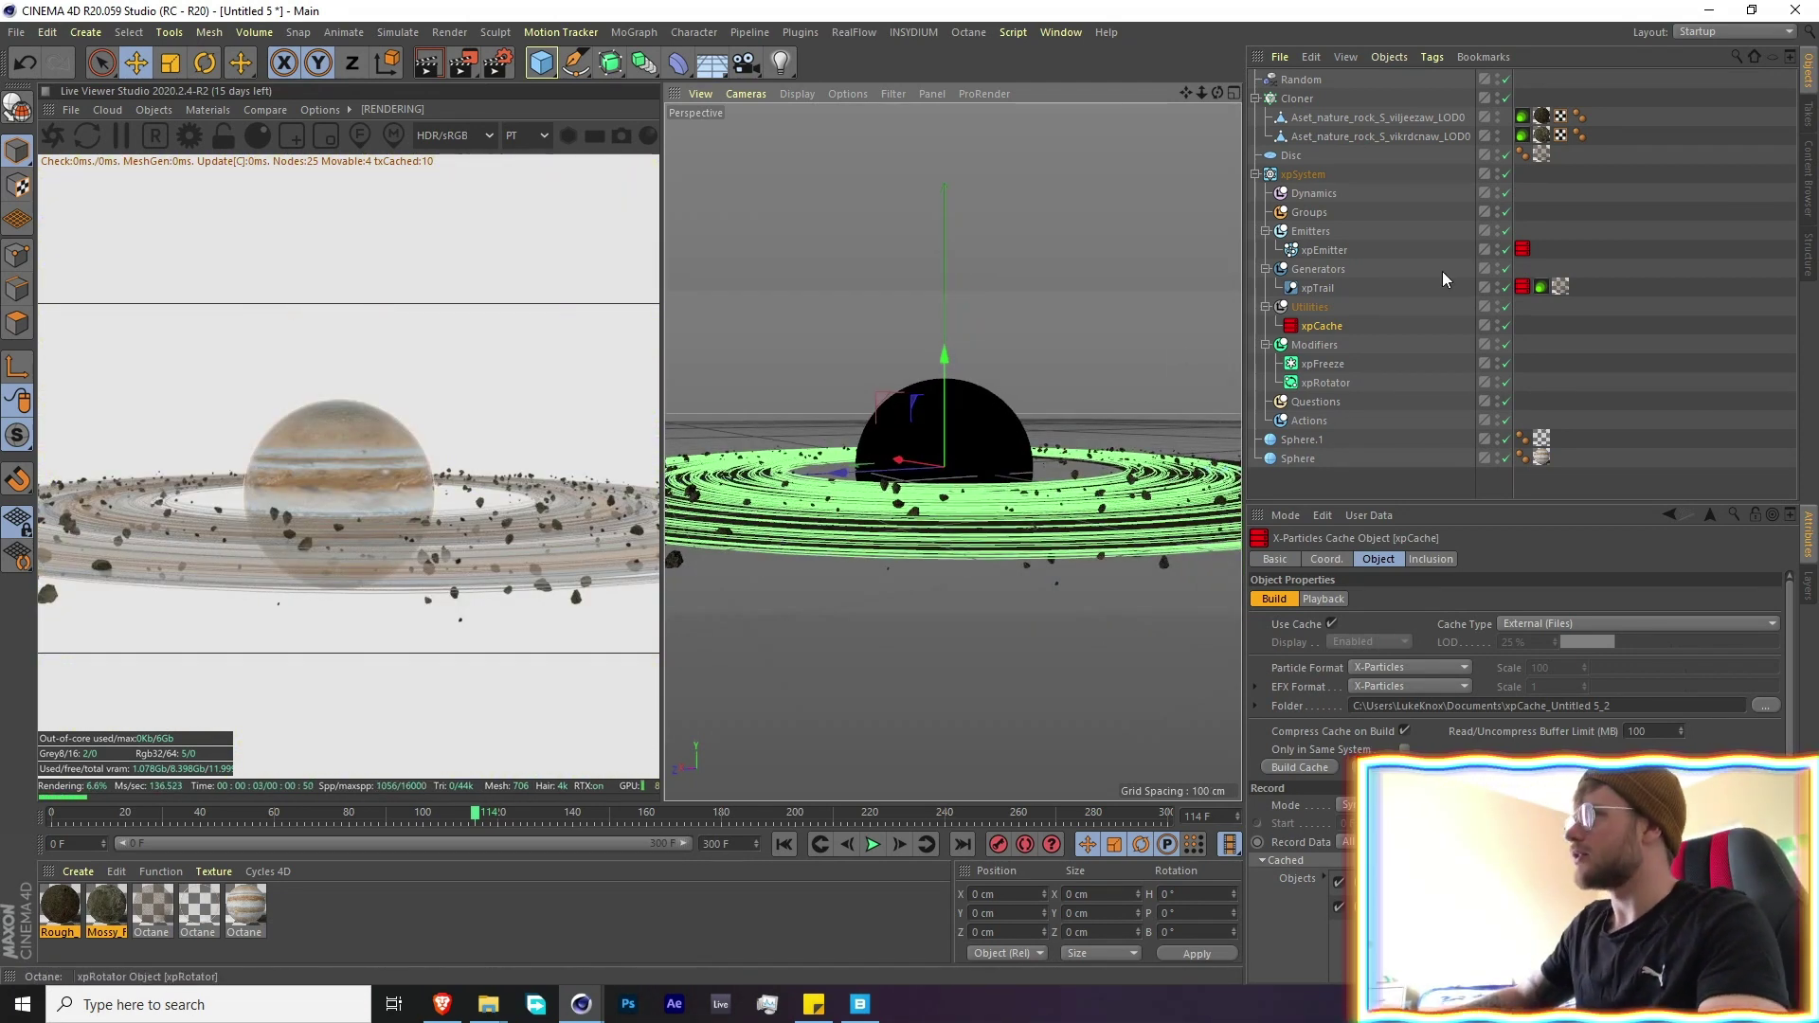
{"action": "scroll", "coordinate": [947, 451], "scroll_direction": "down", "scroll_amount": 2}
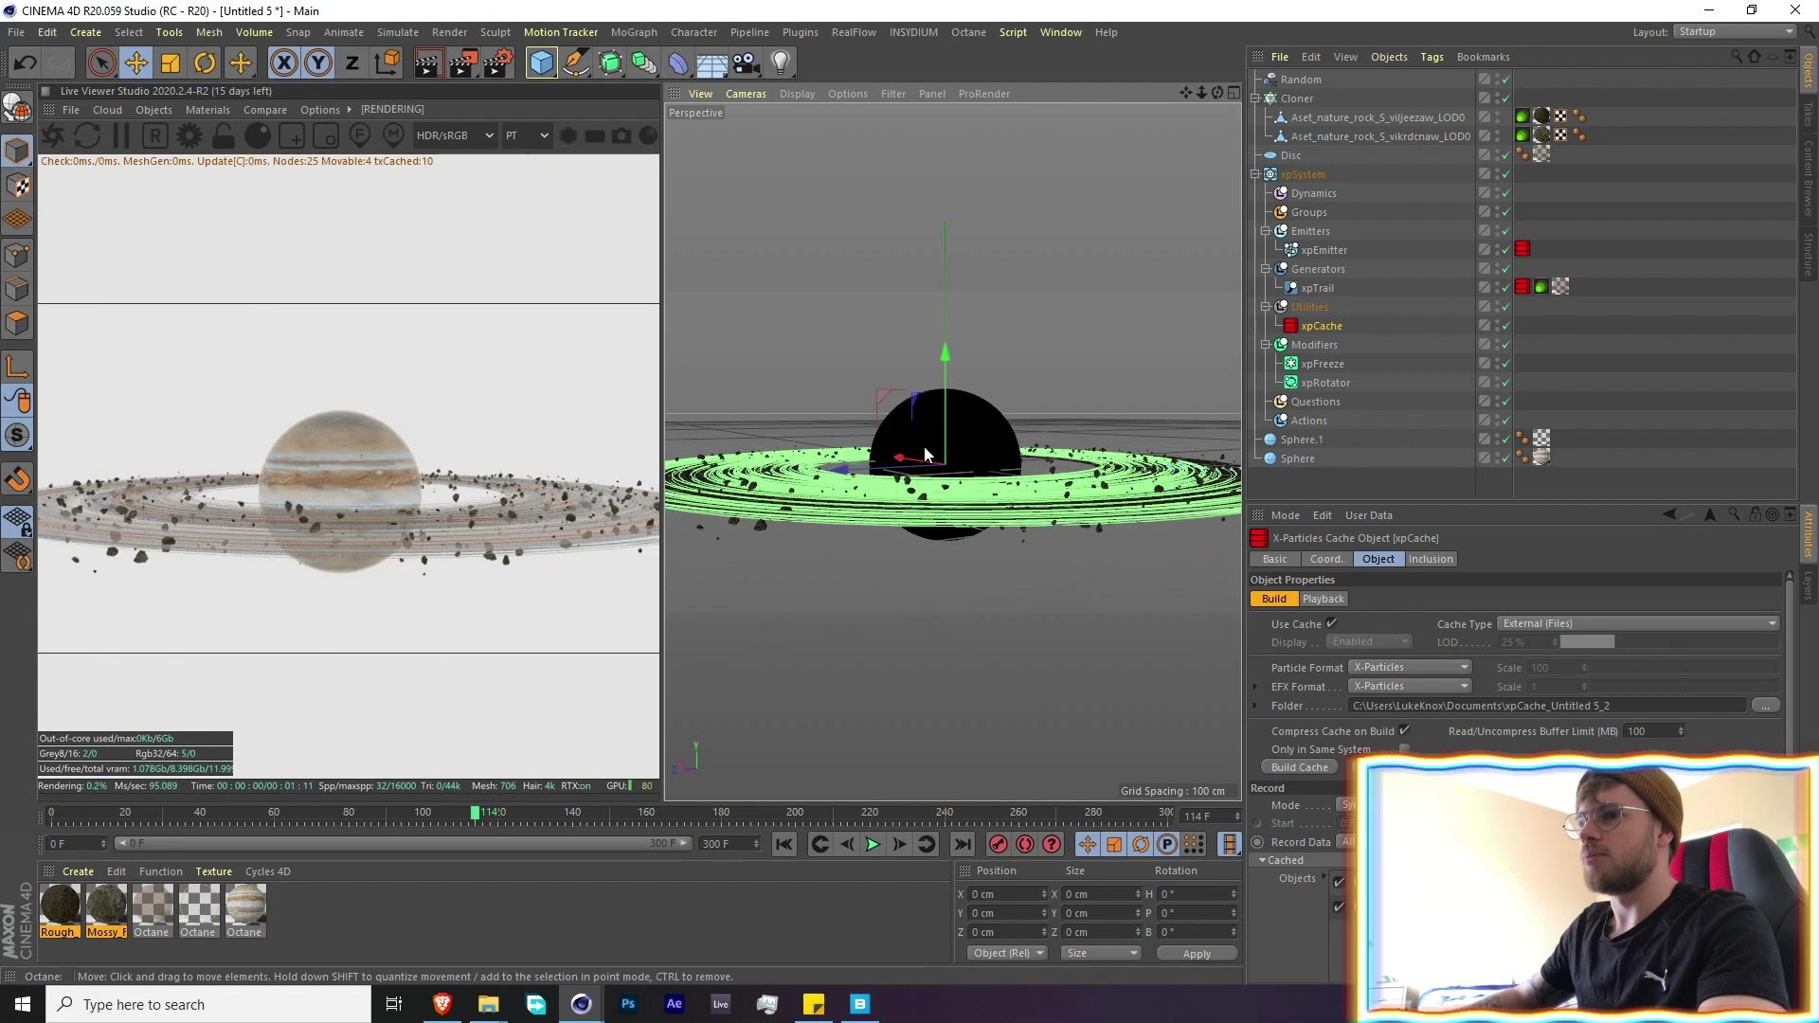
{"action": "middle_click_drag", "start_coordinate": [924, 445], "coordinate": [941, 445], "text": "alt"}
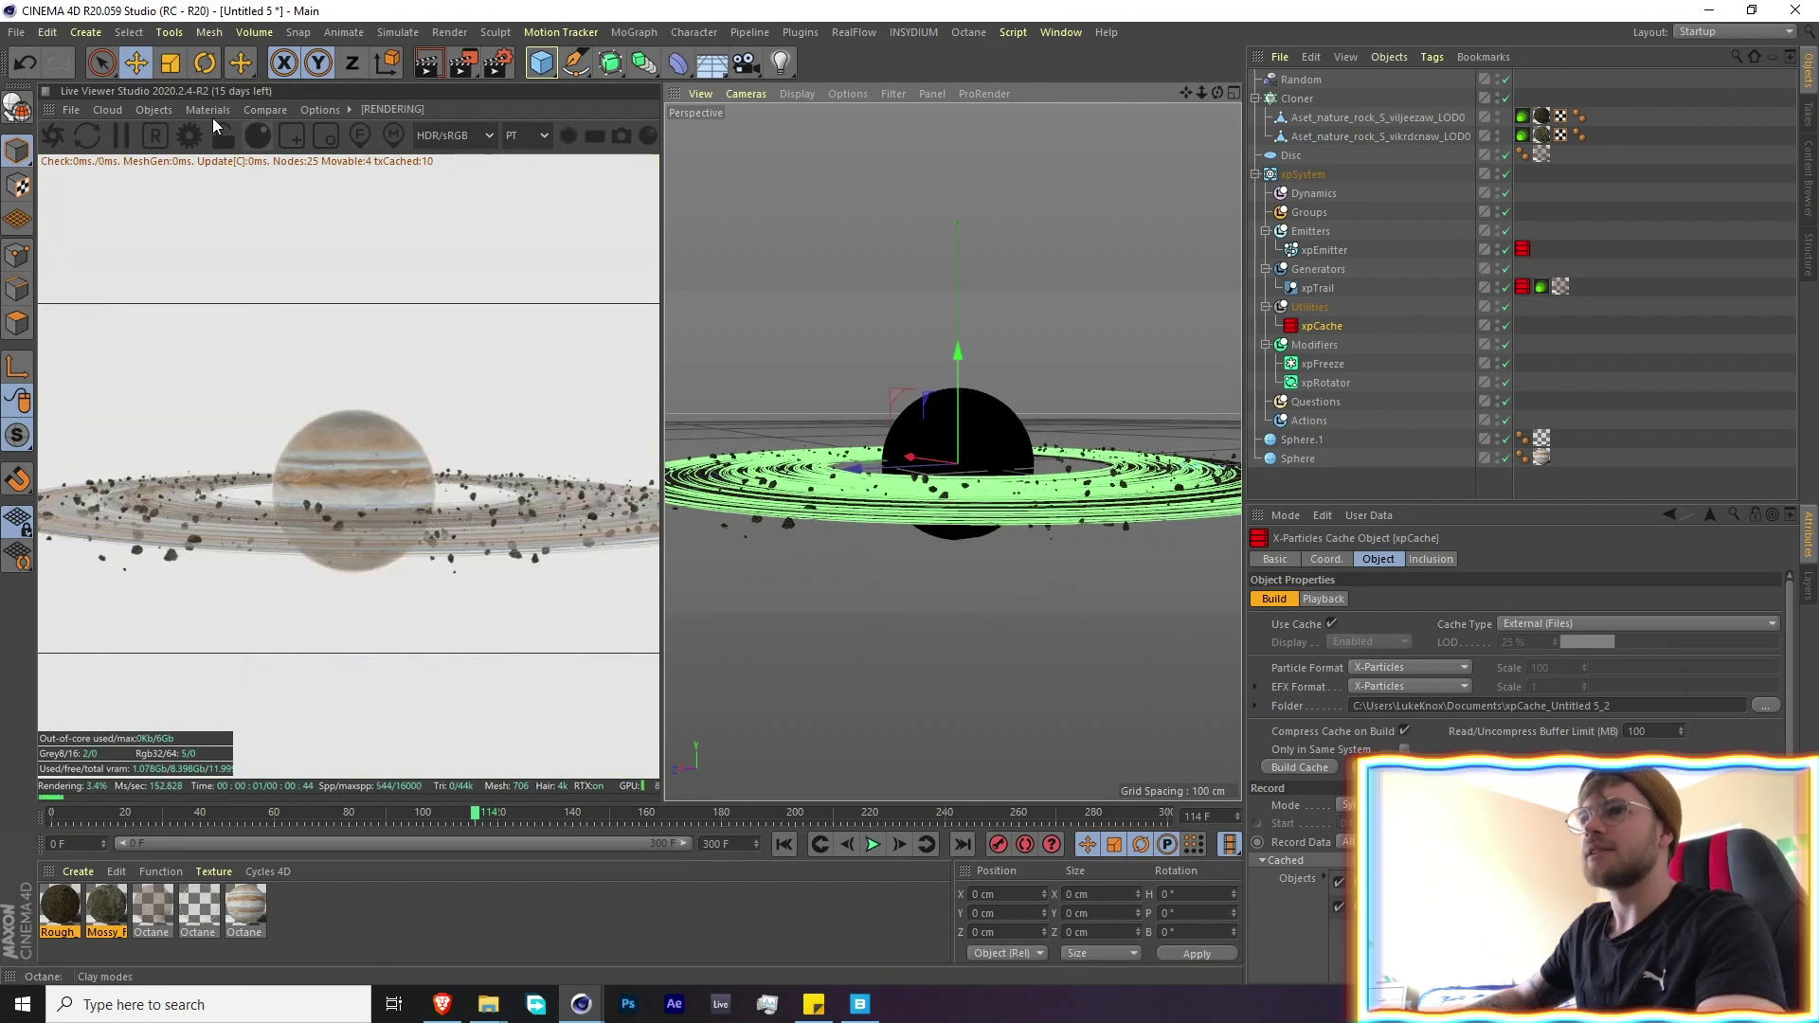
Add an Octane HDRI environment using the Crab Nebula hdr.png without copying it to the project
{"action": "left_click", "coordinate": [153, 110]}
{"action": "left_click", "coordinate": [189, 170]}
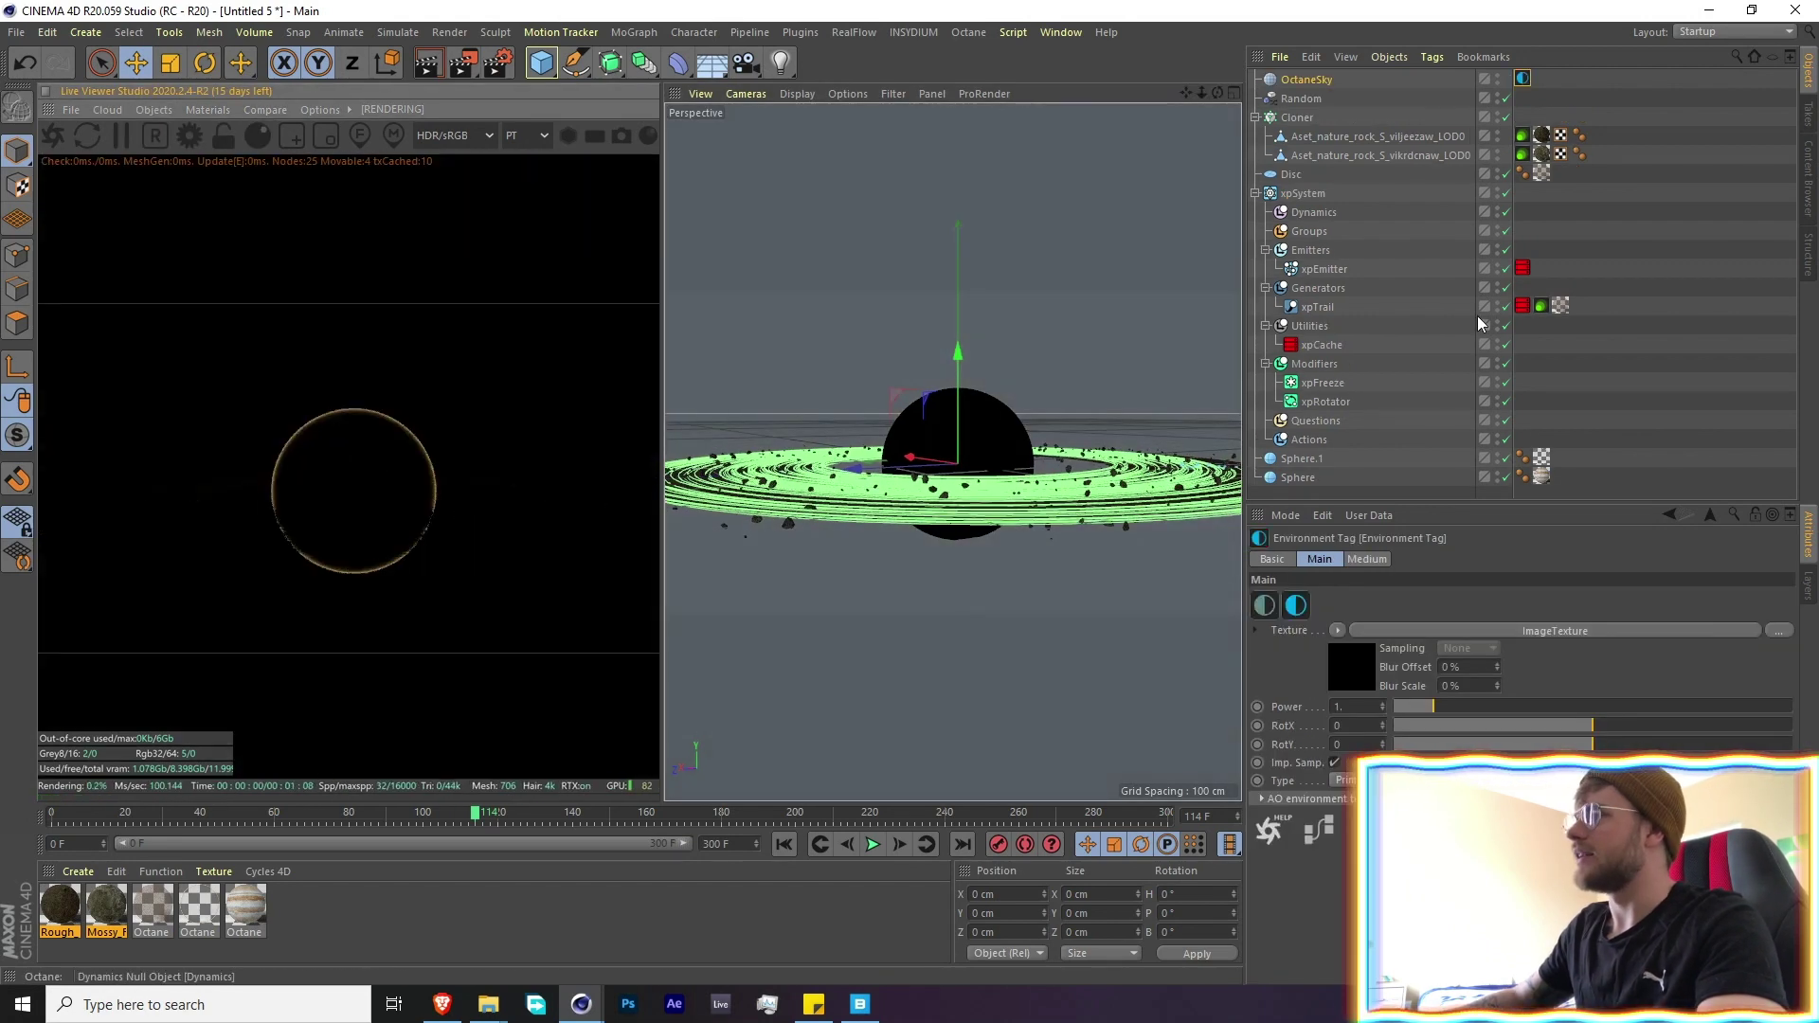
{"action": "left_click", "coordinate": [1366, 668]}
{"action": "left_click", "coordinate": [1777, 599]}
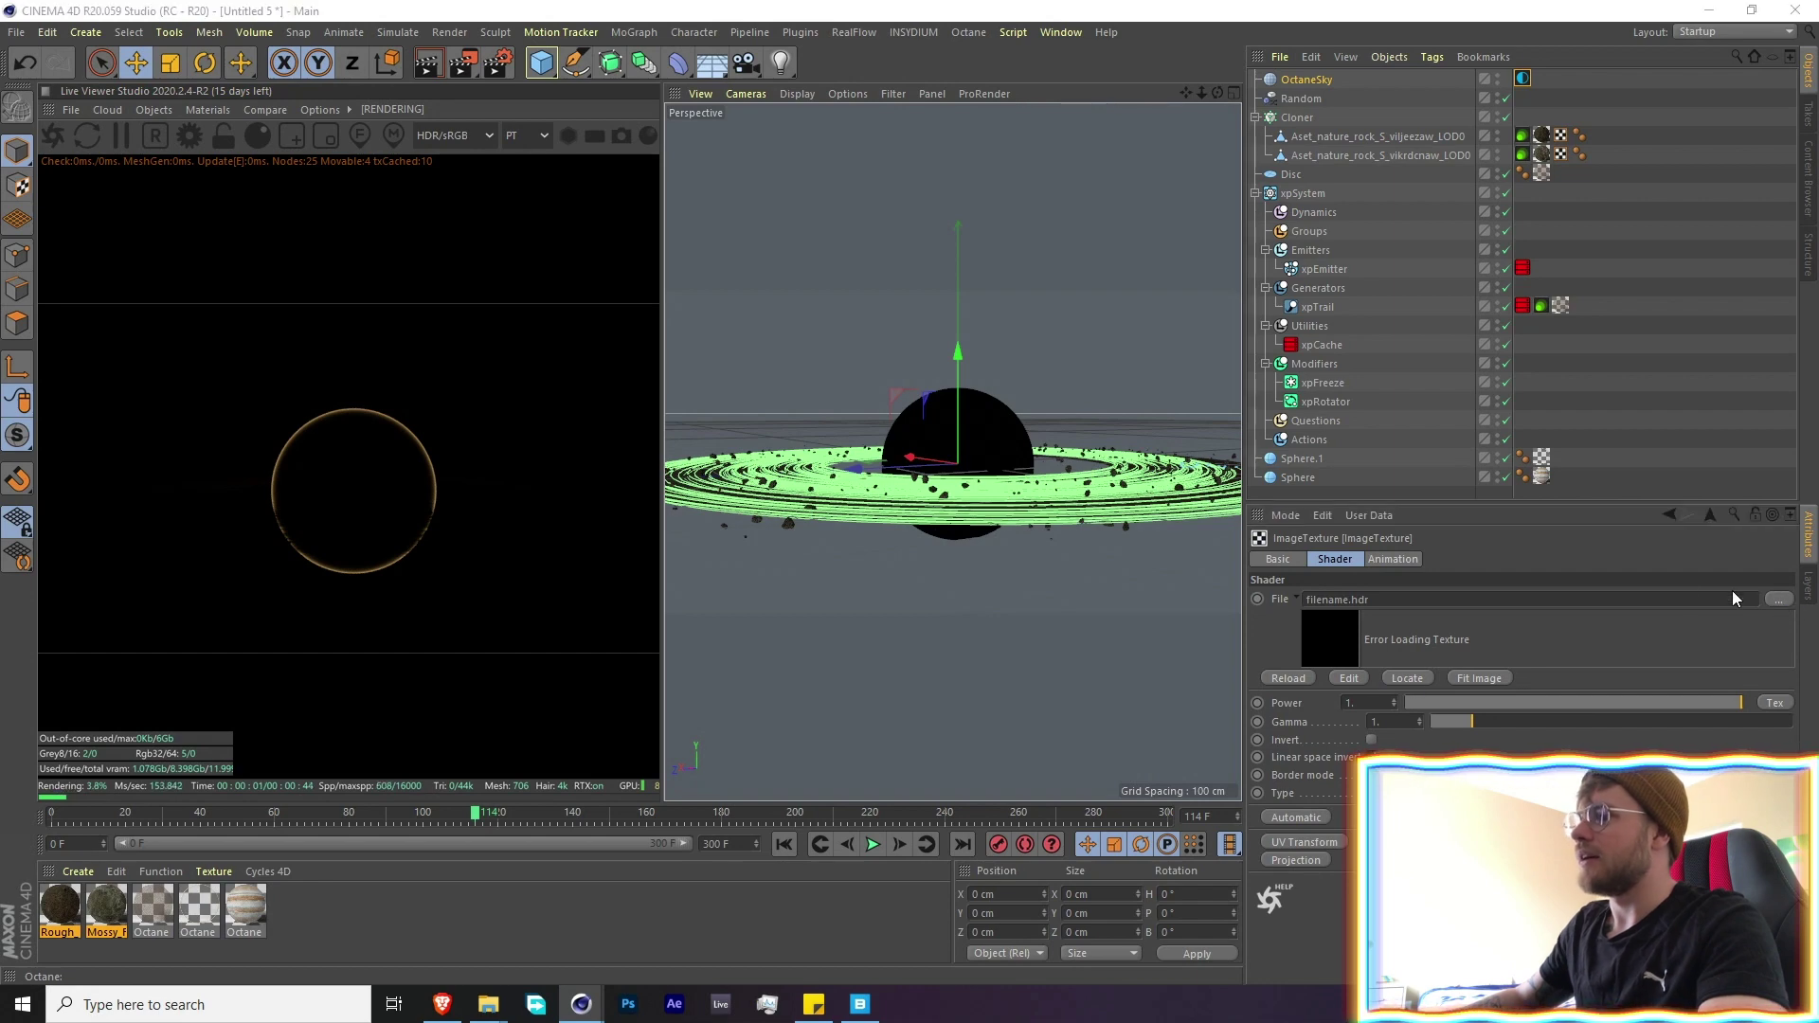
{"action": "left_click", "coordinate": [114, 352]}
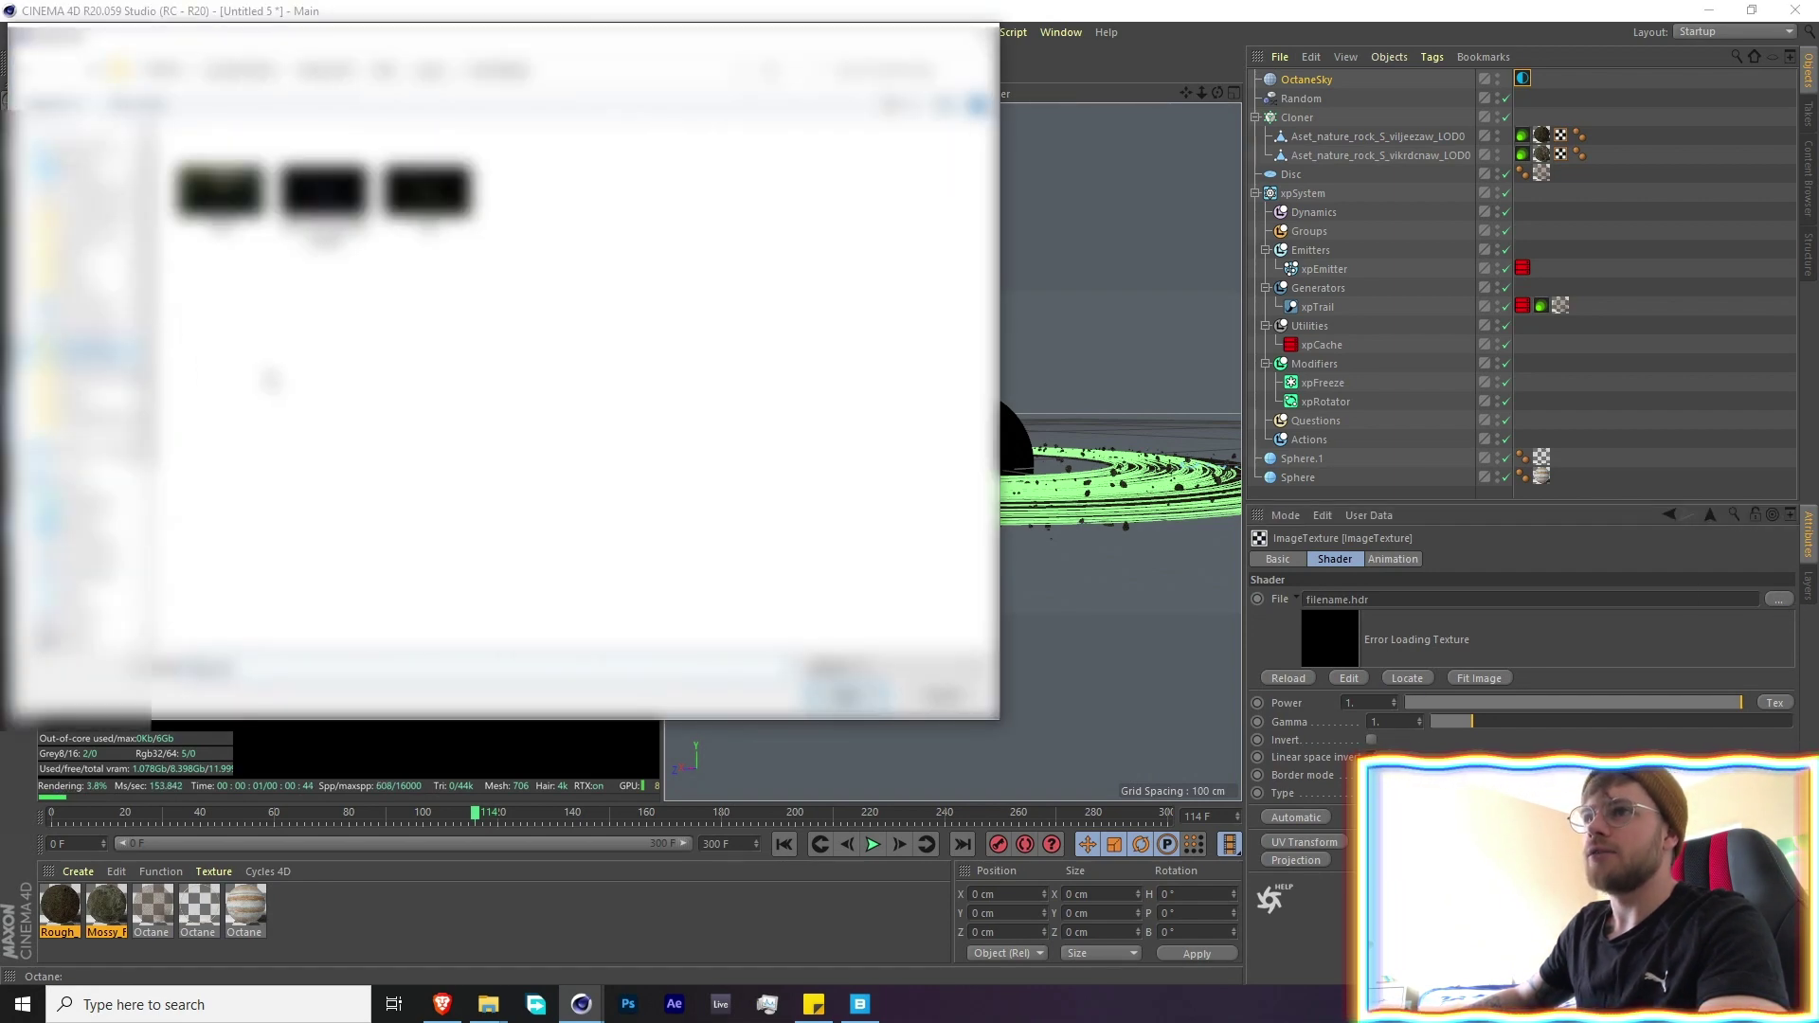
{"action": "left_click", "coordinate": [436, 195]}
{"action": "left_click", "coordinate": [842, 697]}
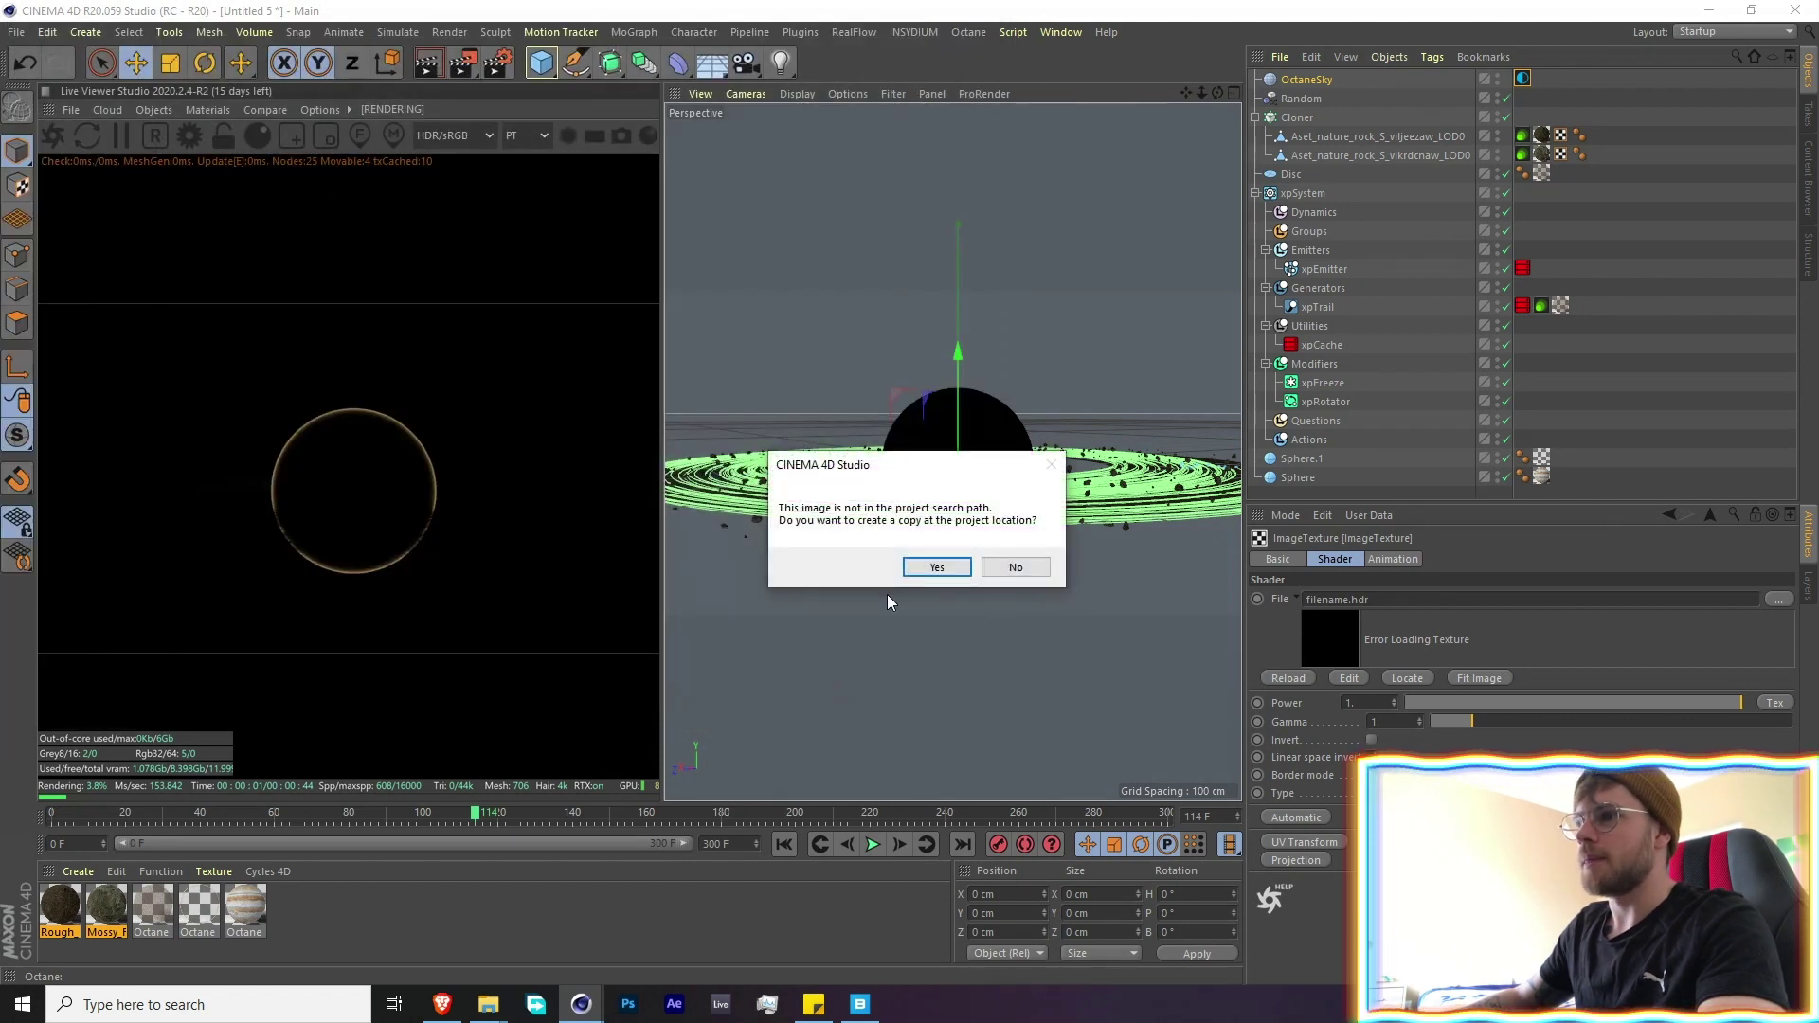
{"action": "left_click", "coordinate": [1015, 567]}
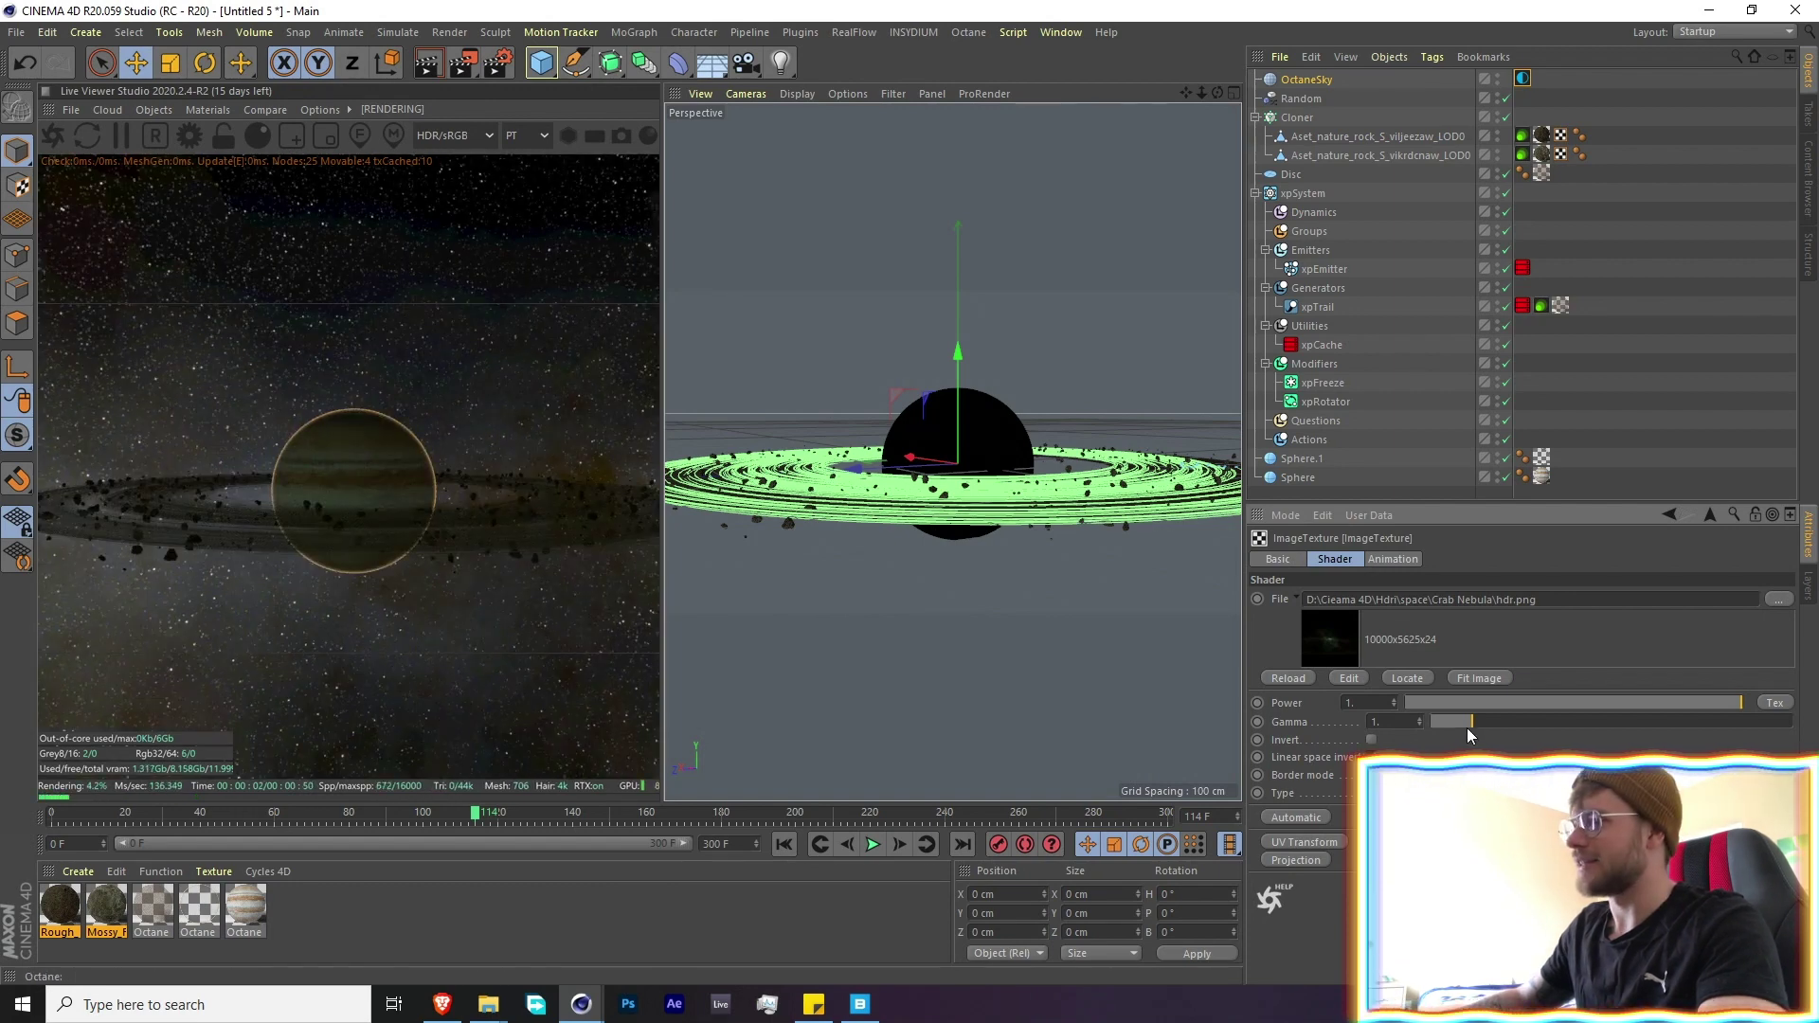
Raise the sky image's gamma and rotate the environment to RotX 0.957041
{"action": "left_click_drag", "start_coordinate": [1466, 724], "coordinate": [1491, 725]}
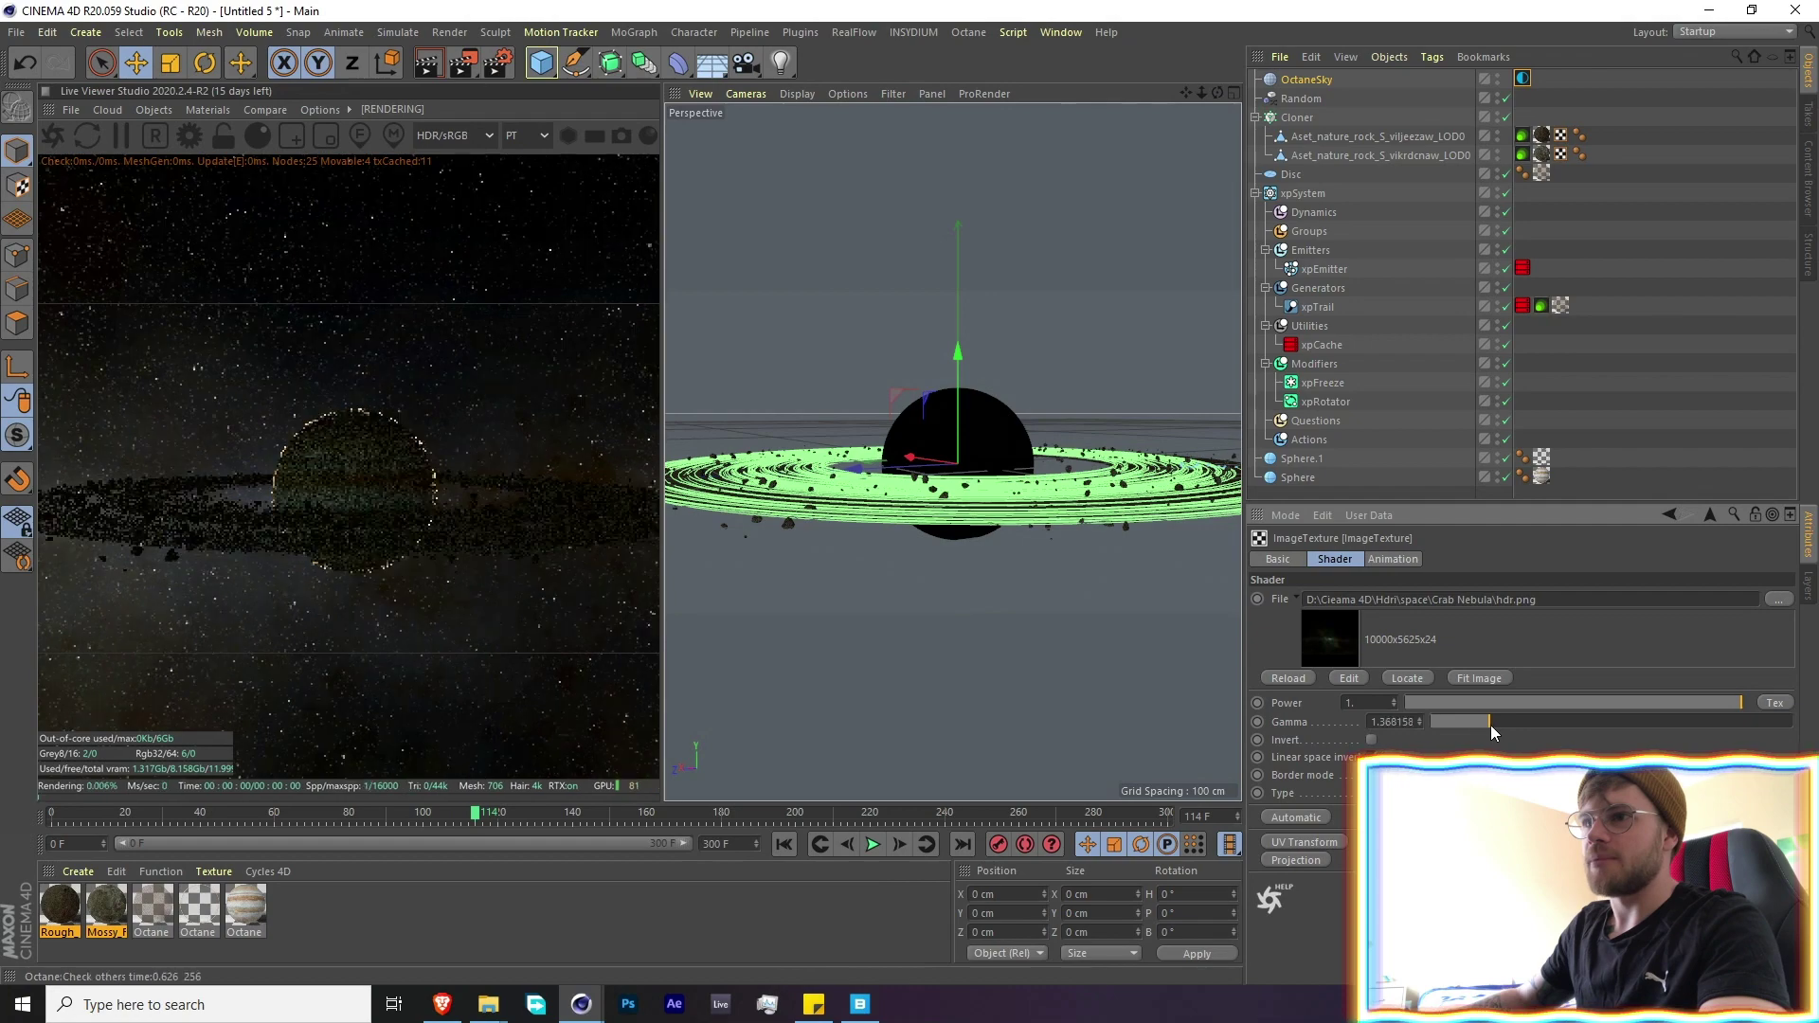
{"action": "left_click", "coordinate": [1710, 514]}
{"action": "left_click_drag", "start_coordinate": [1552, 725], "coordinate": [1783, 723]}
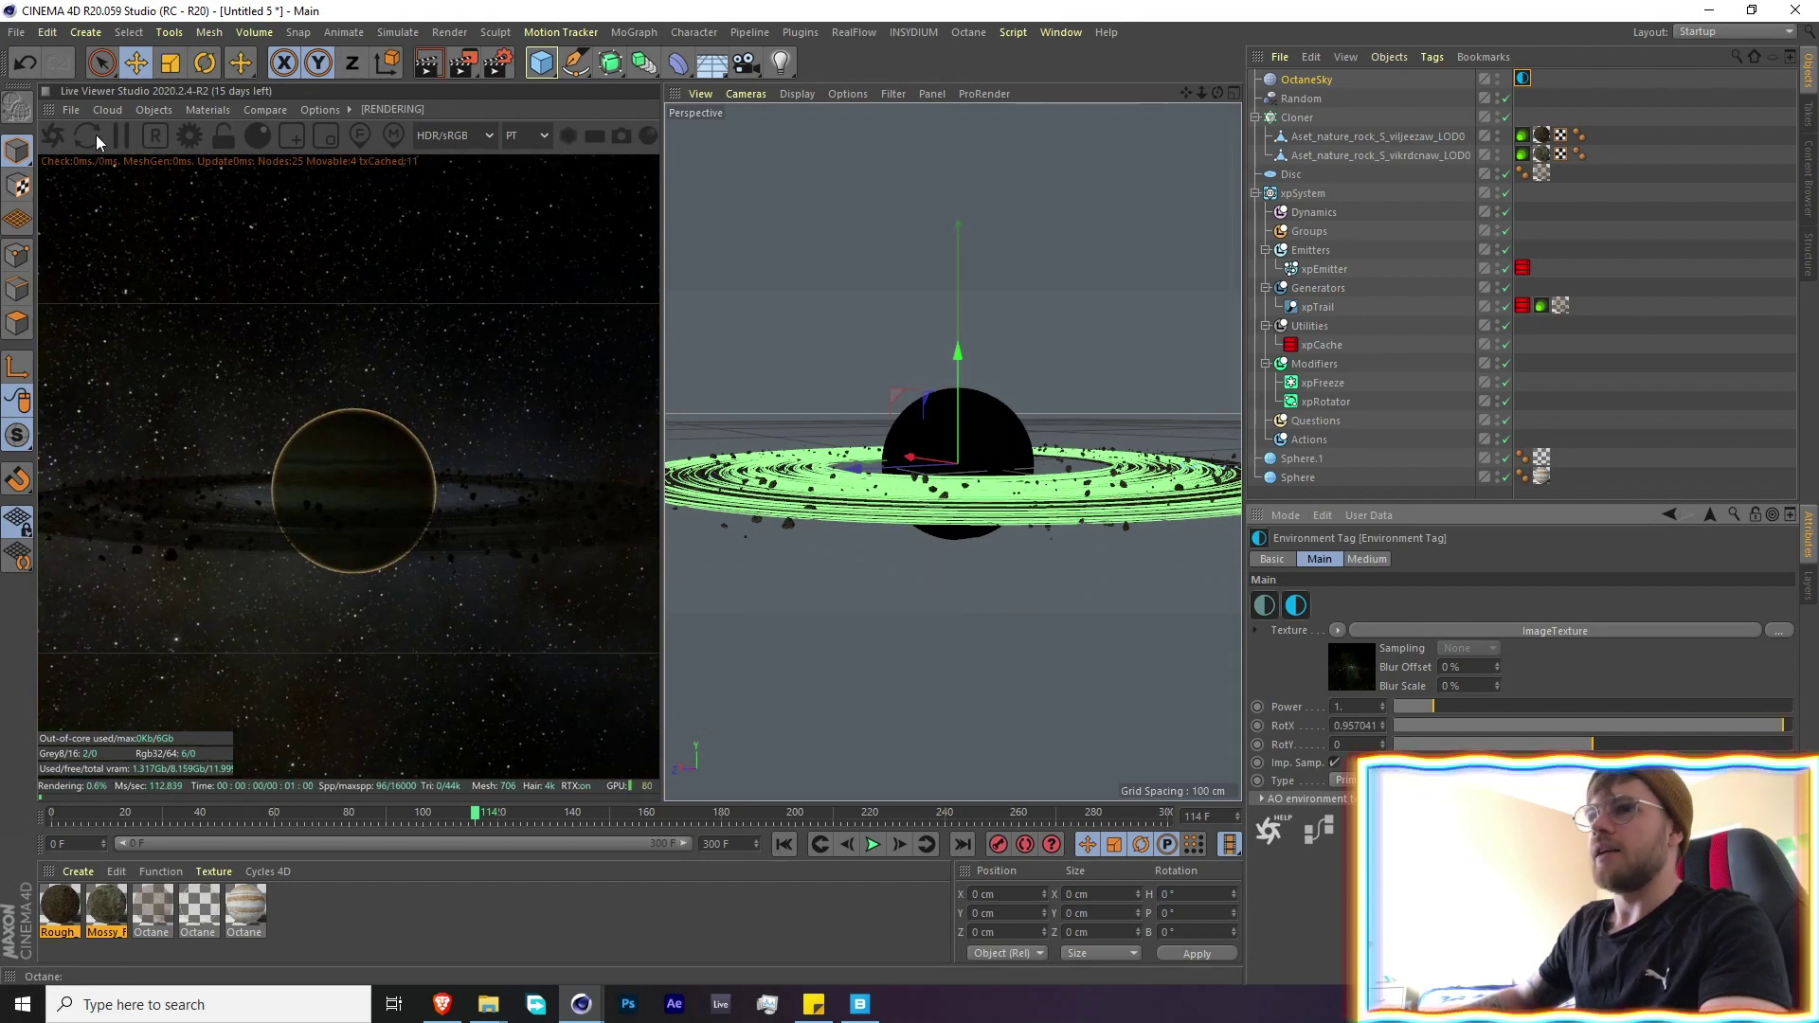
Add an Octane Daylight under OctaneSky with Mix sky texture enabled
{"action": "left_click", "coordinate": [159, 106]}
{"action": "mouse_move", "coordinate": [225, 187]}
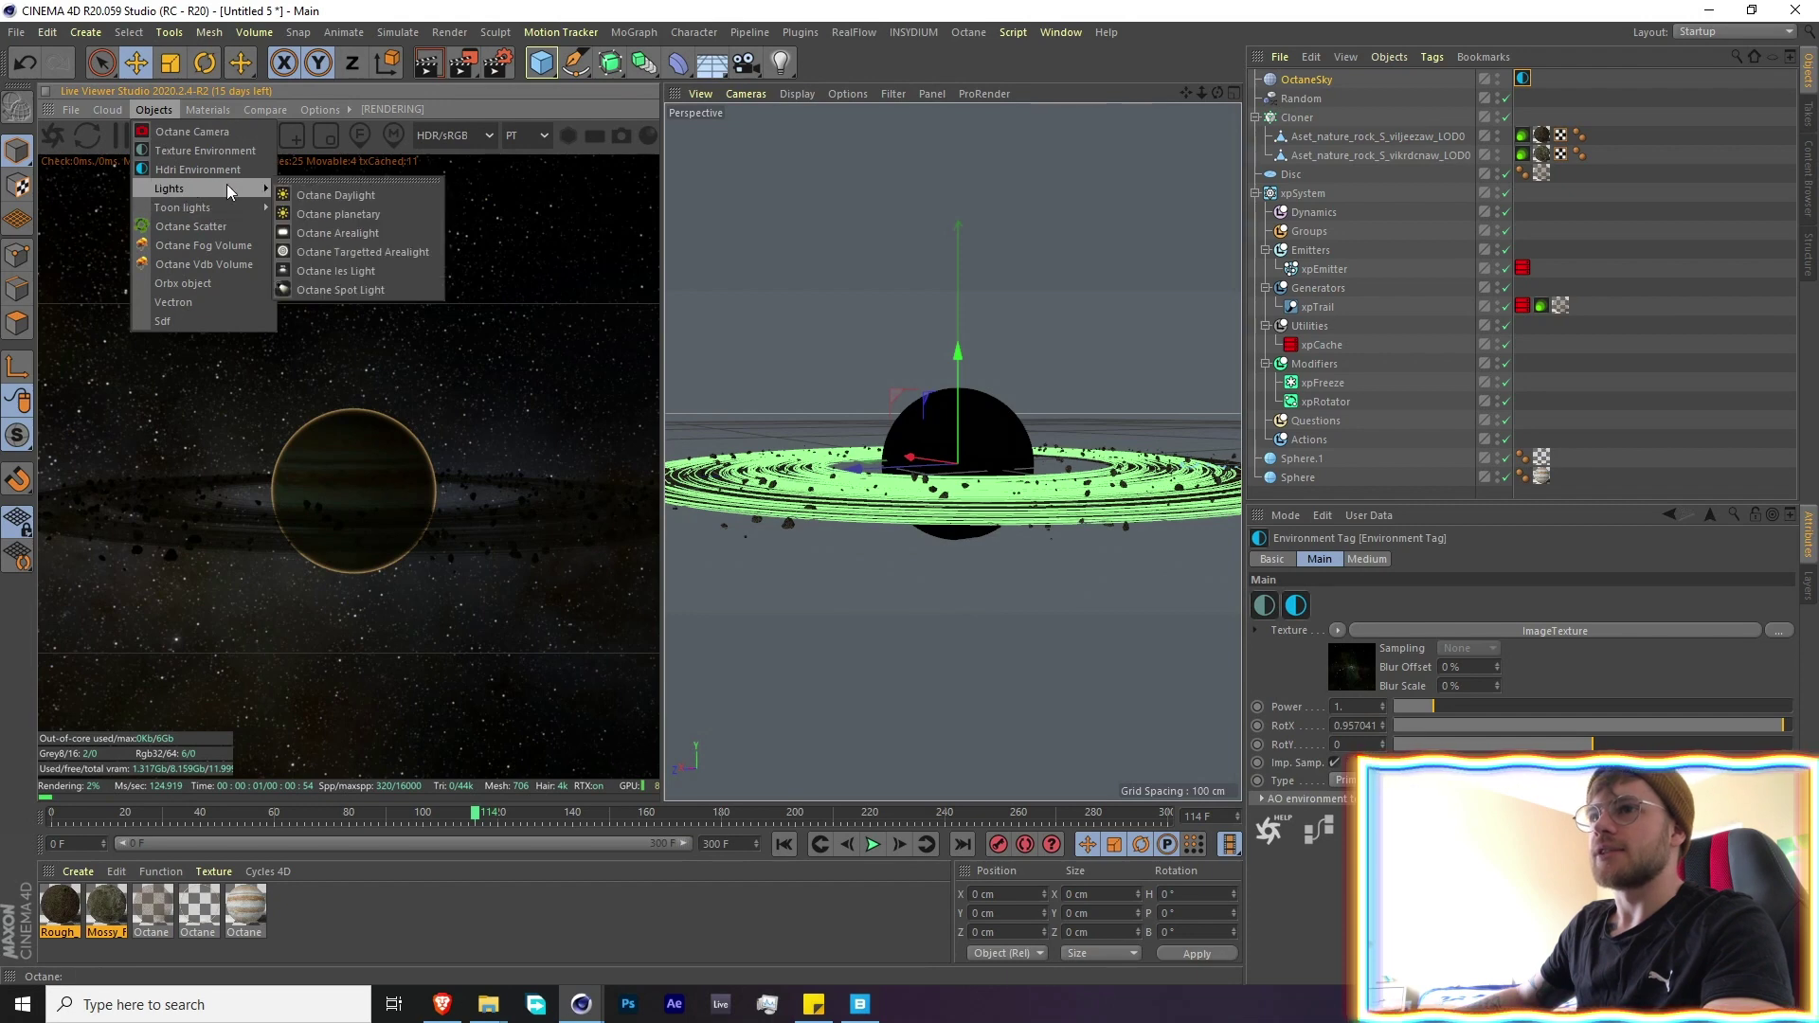
{"action": "left_click", "coordinate": [355, 190]}
{"action": "left_click_drag", "start_coordinate": [1311, 78], "coordinate": [1322, 111]}
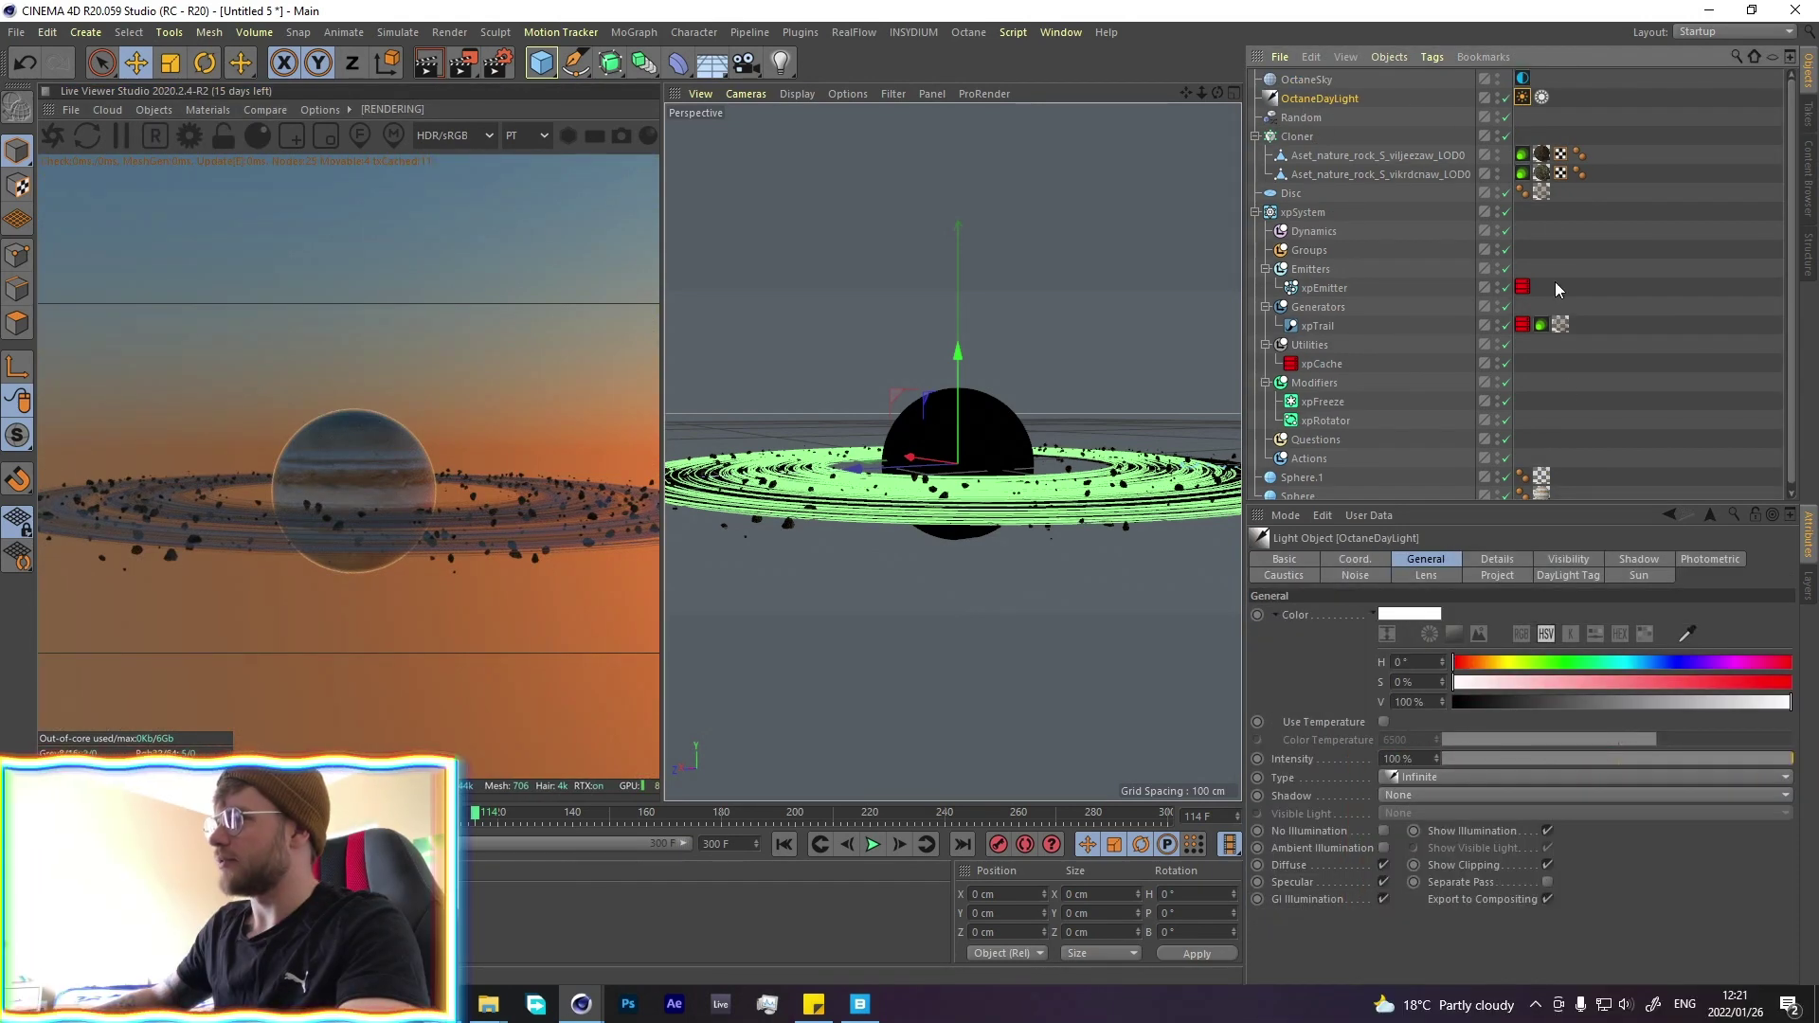
{"action": "left_click", "coordinate": [1523, 97]}
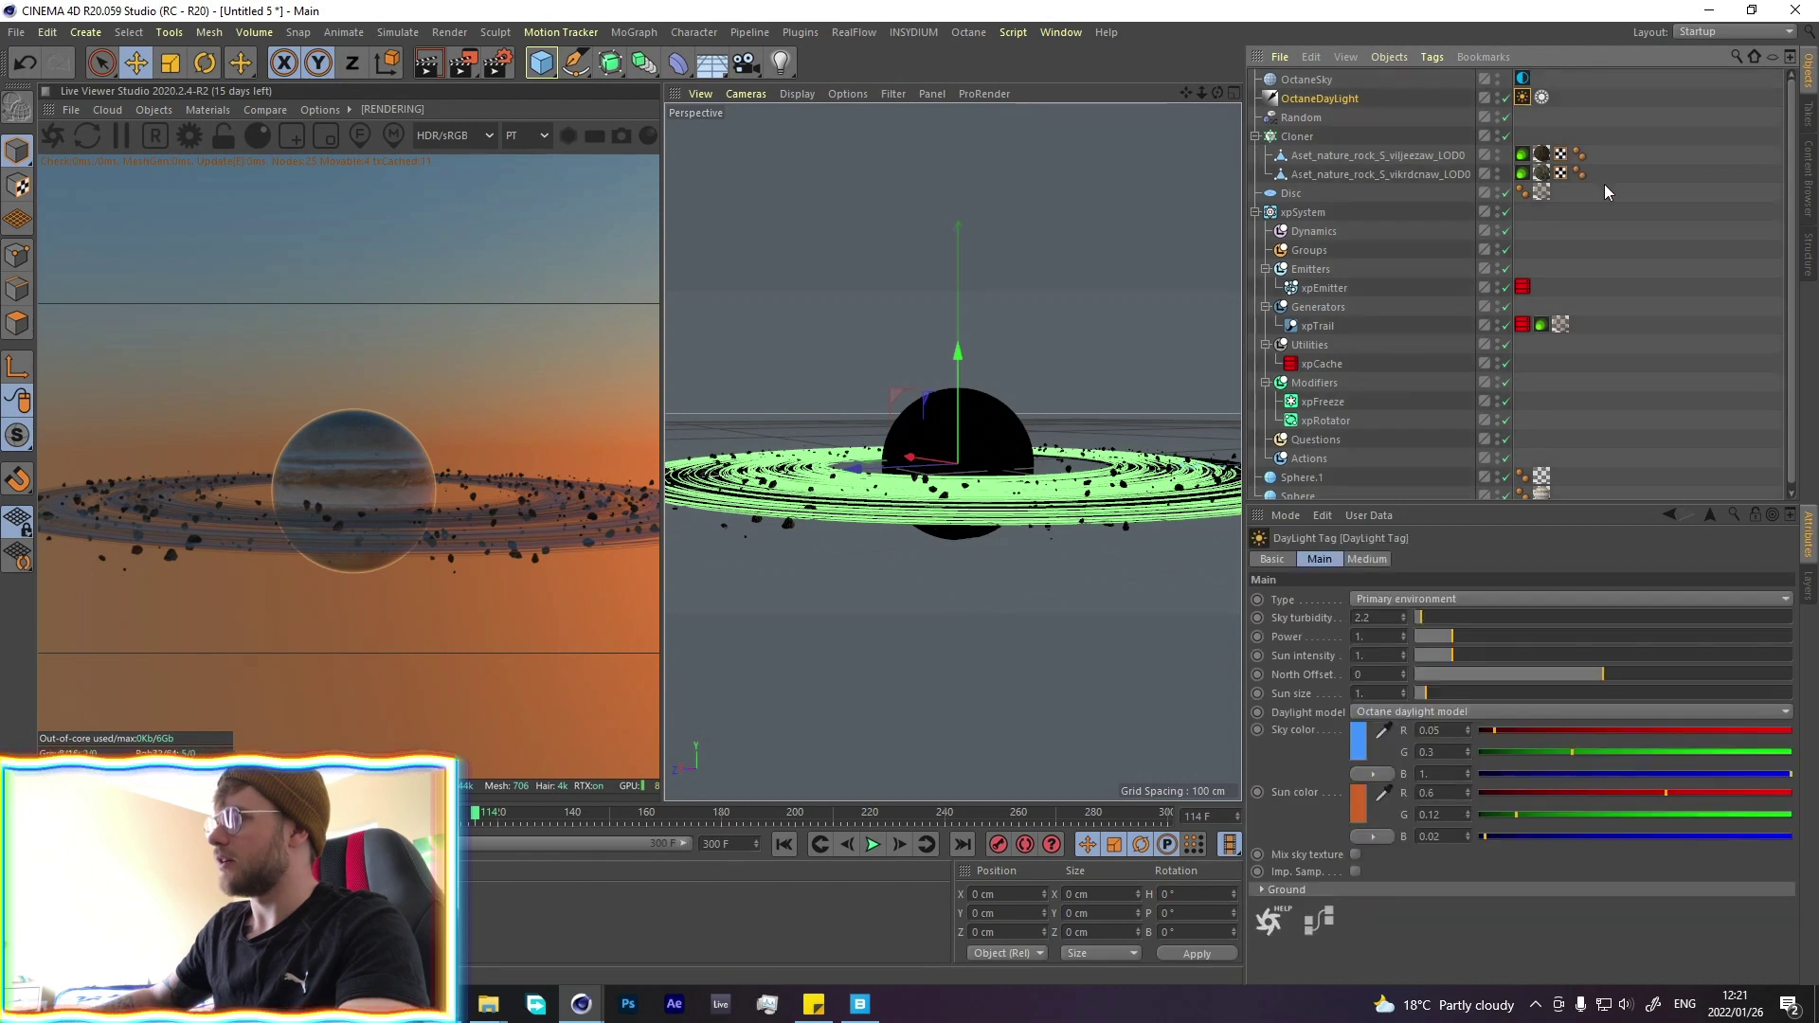
{"action": "left_click", "coordinate": [1355, 854]}
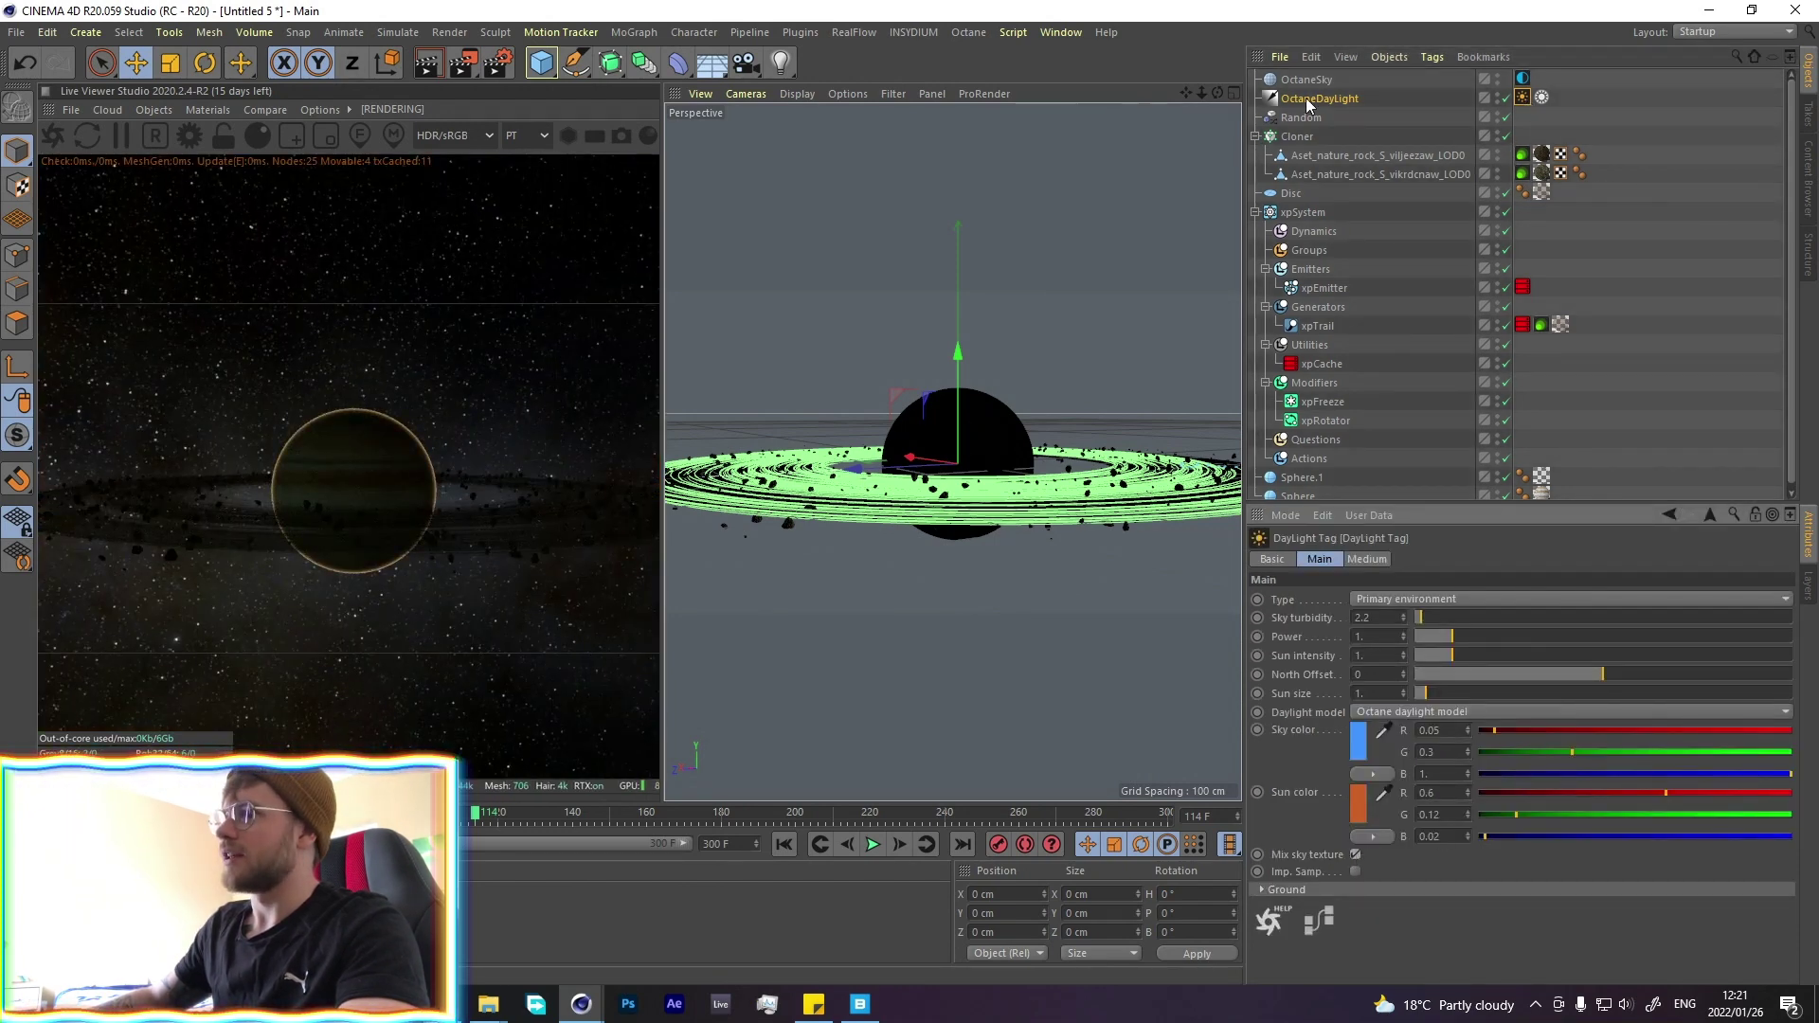
Tilt Sphere.1 about 28° in pitch and angle the daylight to about -12.281°
{"action": "key", "text": "r"}
{"action": "left_click", "coordinate": [908, 437]}
{"action": "mouse_move", "coordinate": [908, 438]}
{"action": "left_mouse_down"}
{"action": "mouse_move", "coordinate": [890, 473]}
{"action": "mouse_move", "coordinate": [908, 436]}
{"action": "mouse_move", "coordinate": [898, 459]}
{"action": "left_mouse_up"}
{"action": "left_click", "coordinate": [1320, 98]}
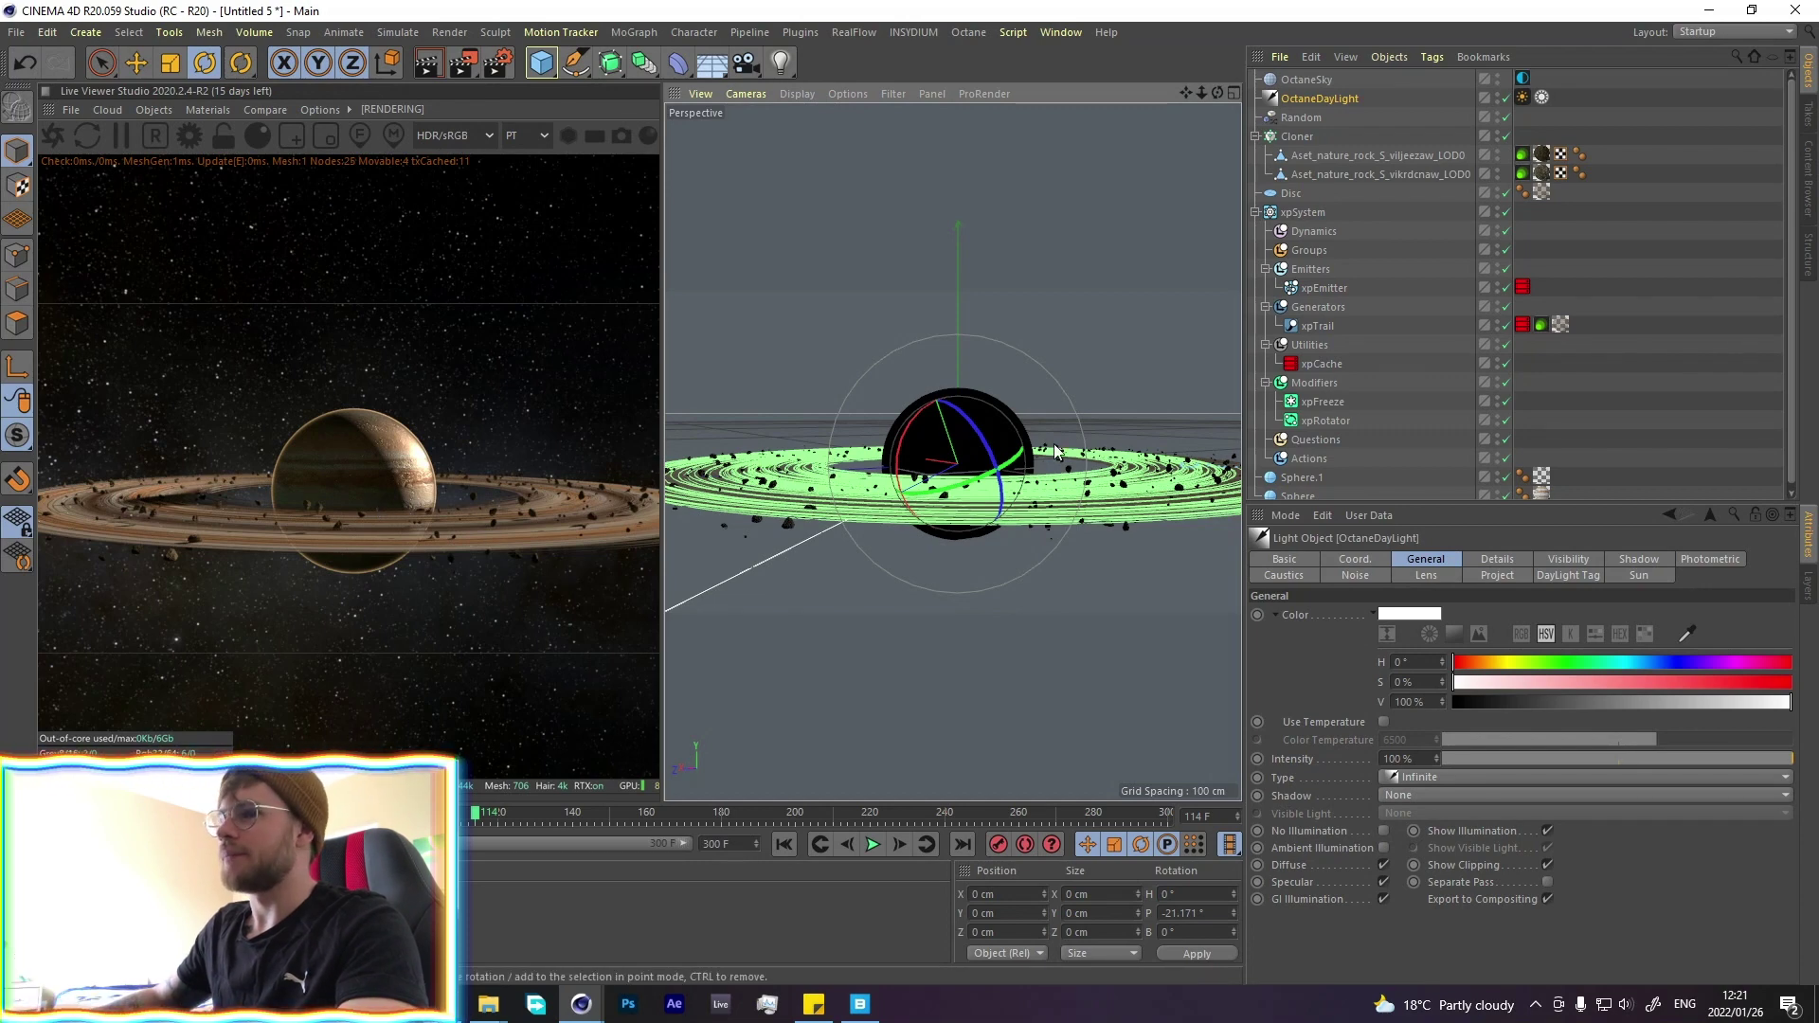
{"action": "left_click_drag", "start_coordinate": [903, 449], "coordinate": [915, 442]}
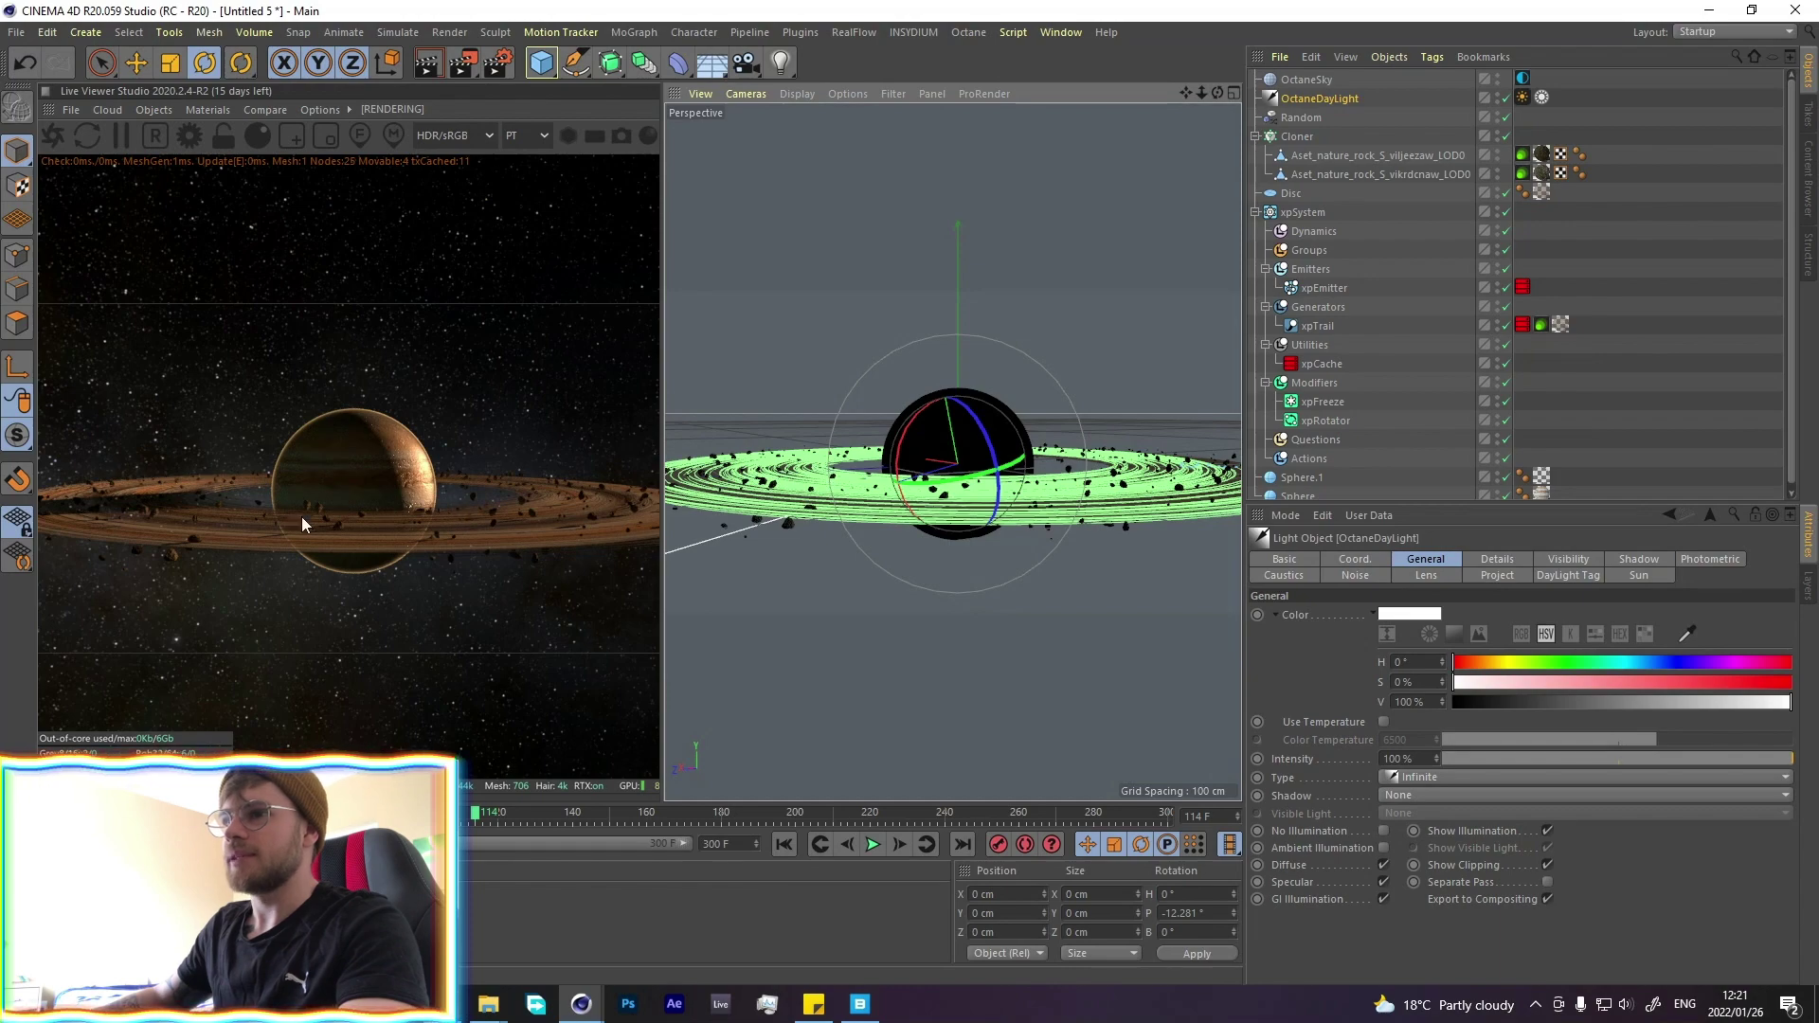
Move the animation to frame 123 and view the lit rings from above
{"action": "left_click", "coordinate": [1521, 100]}
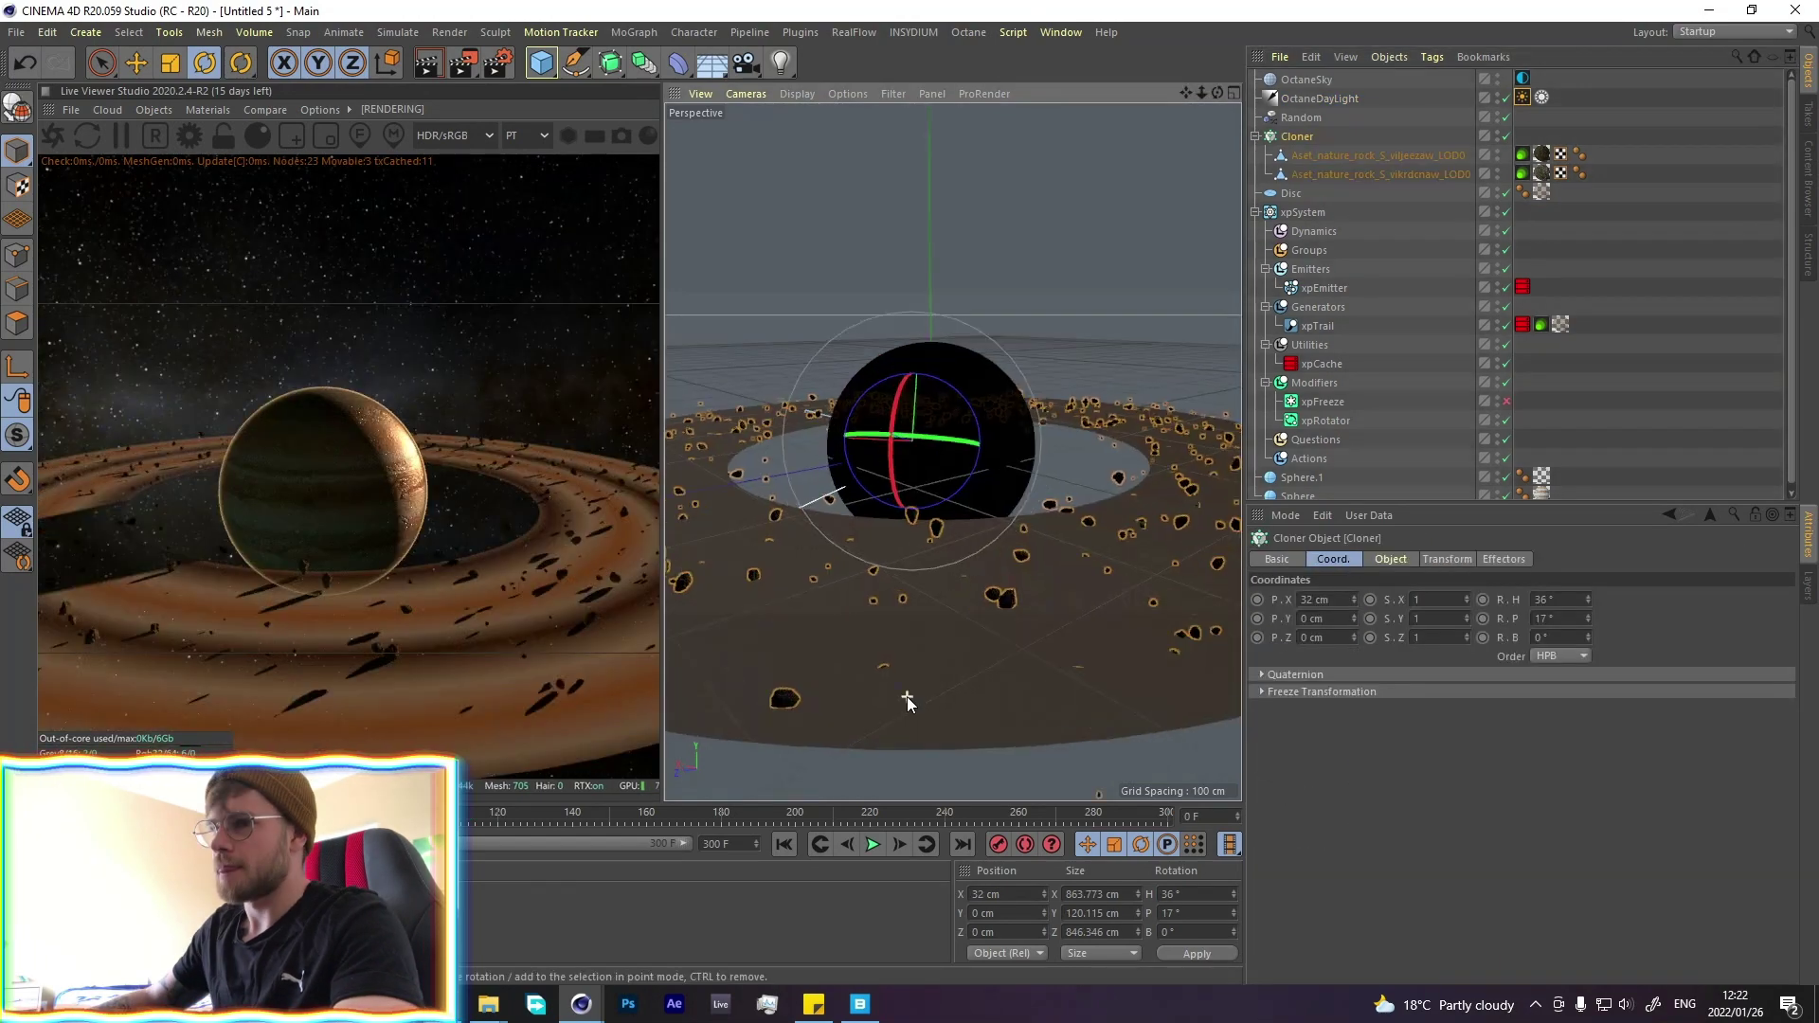
{"action": "left_click_drag", "start_coordinate": [906, 696], "coordinate": [912, 694], "text": "alt"}
{"action": "left_click_drag", "start_coordinate": [438, 817], "coordinate": [509, 817]}
{"action": "left_click_drag", "start_coordinate": [930, 680], "coordinate": [927, 771], "text": "alt"}
{"action": "middle_click_drag", "start_coordinate": [957, 671], "coordinate": [995, 587], "text": "alt"}
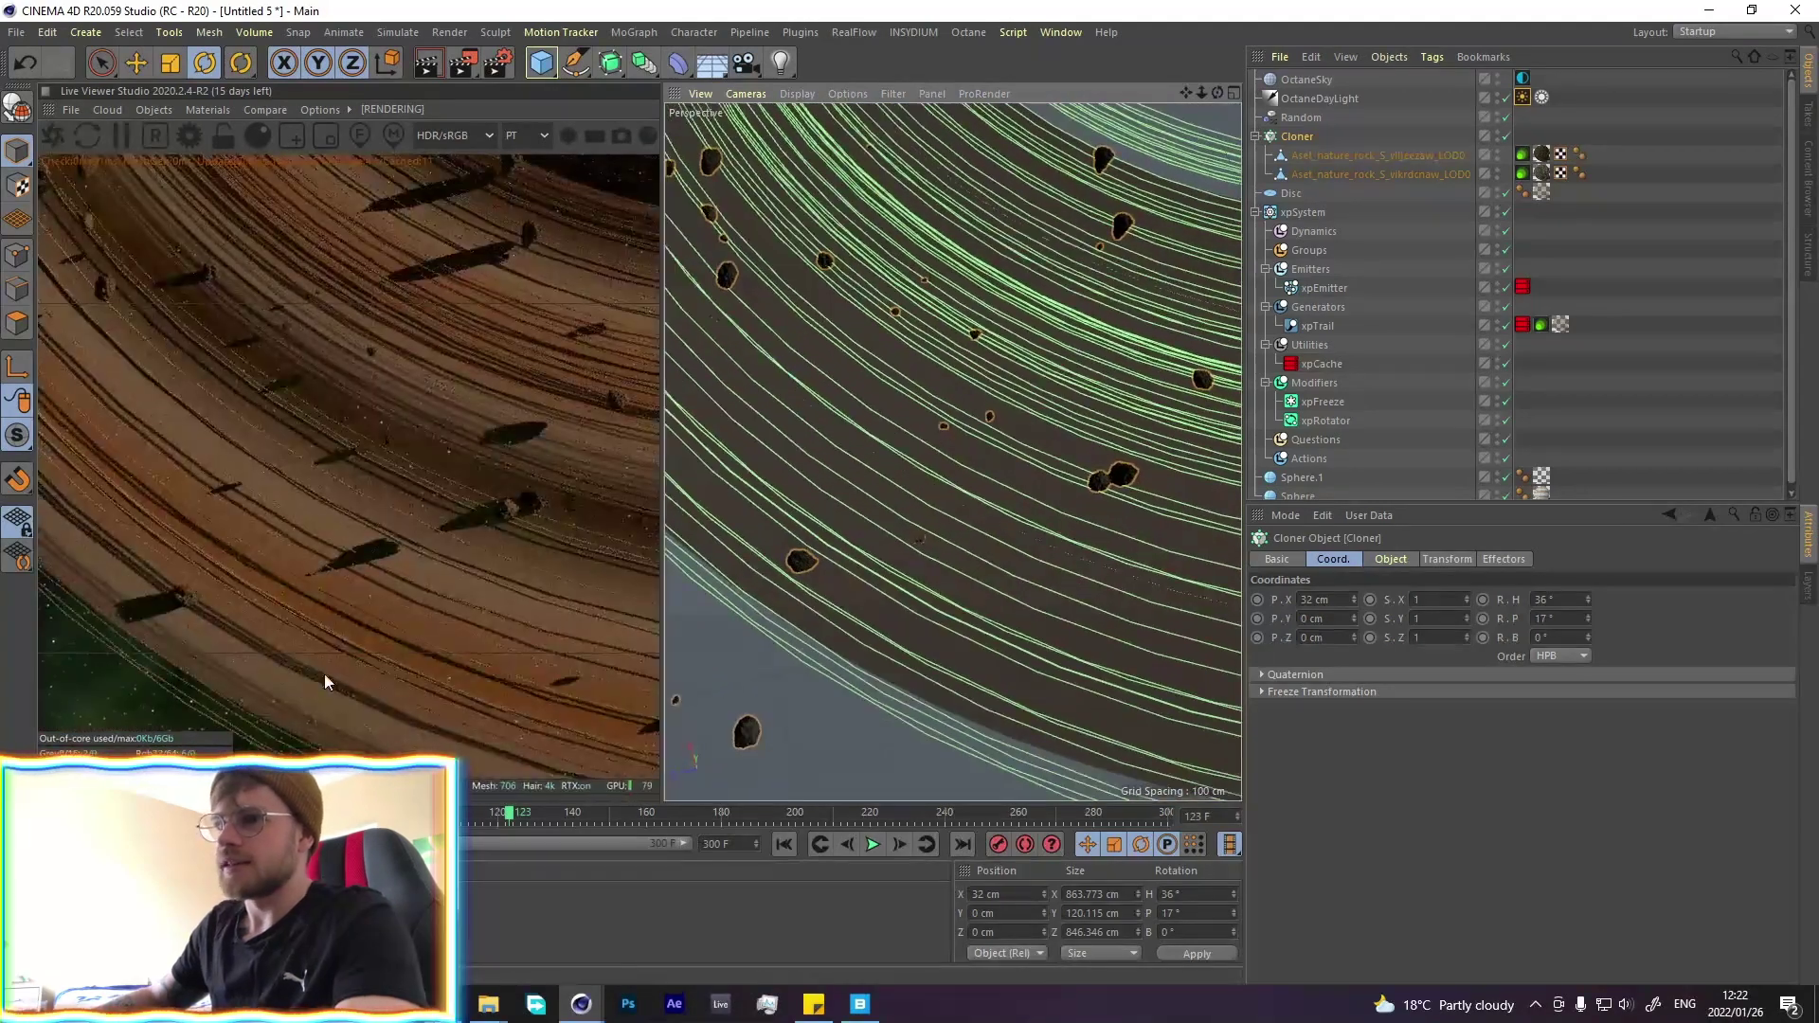
Tighten Octane Material.2's opacity gradient by moving its white and black stops
{"action": "double_click", "coordinate": [251, 914]}
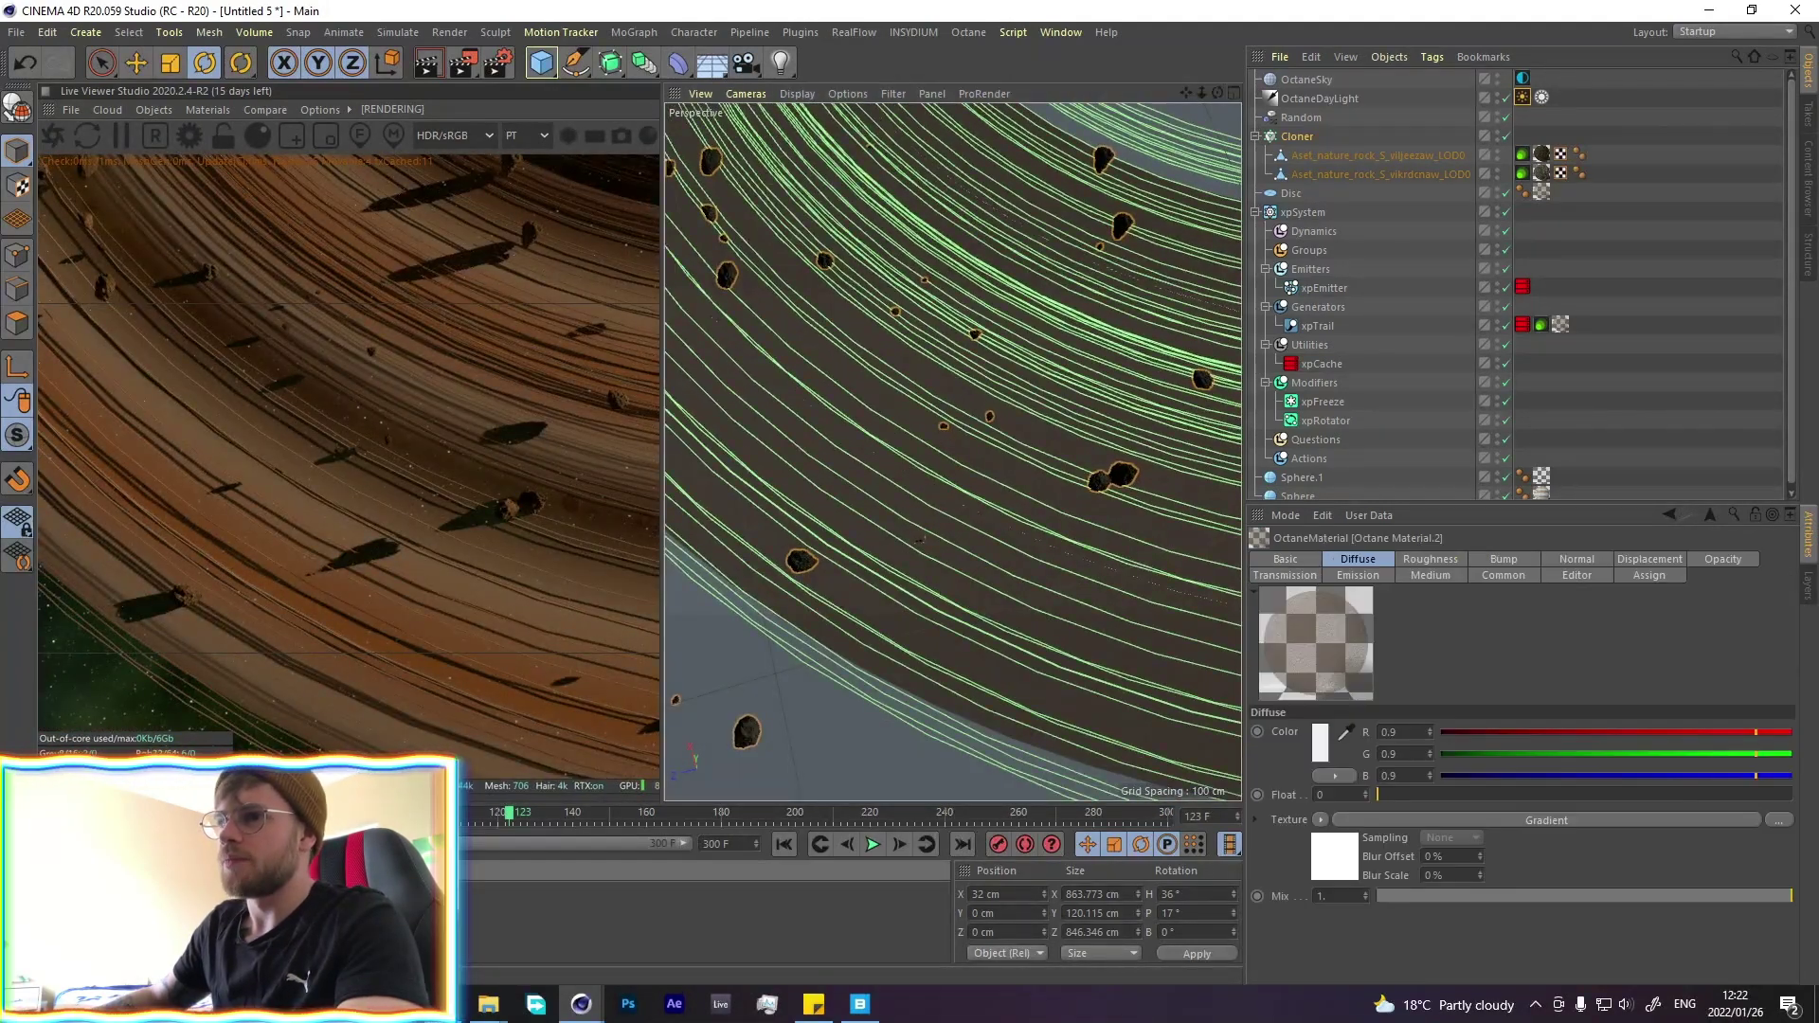
{"action": "left_click", "coordinate": [337, 370]}
{"action": "left_click", "coordinate": [680, 732]}
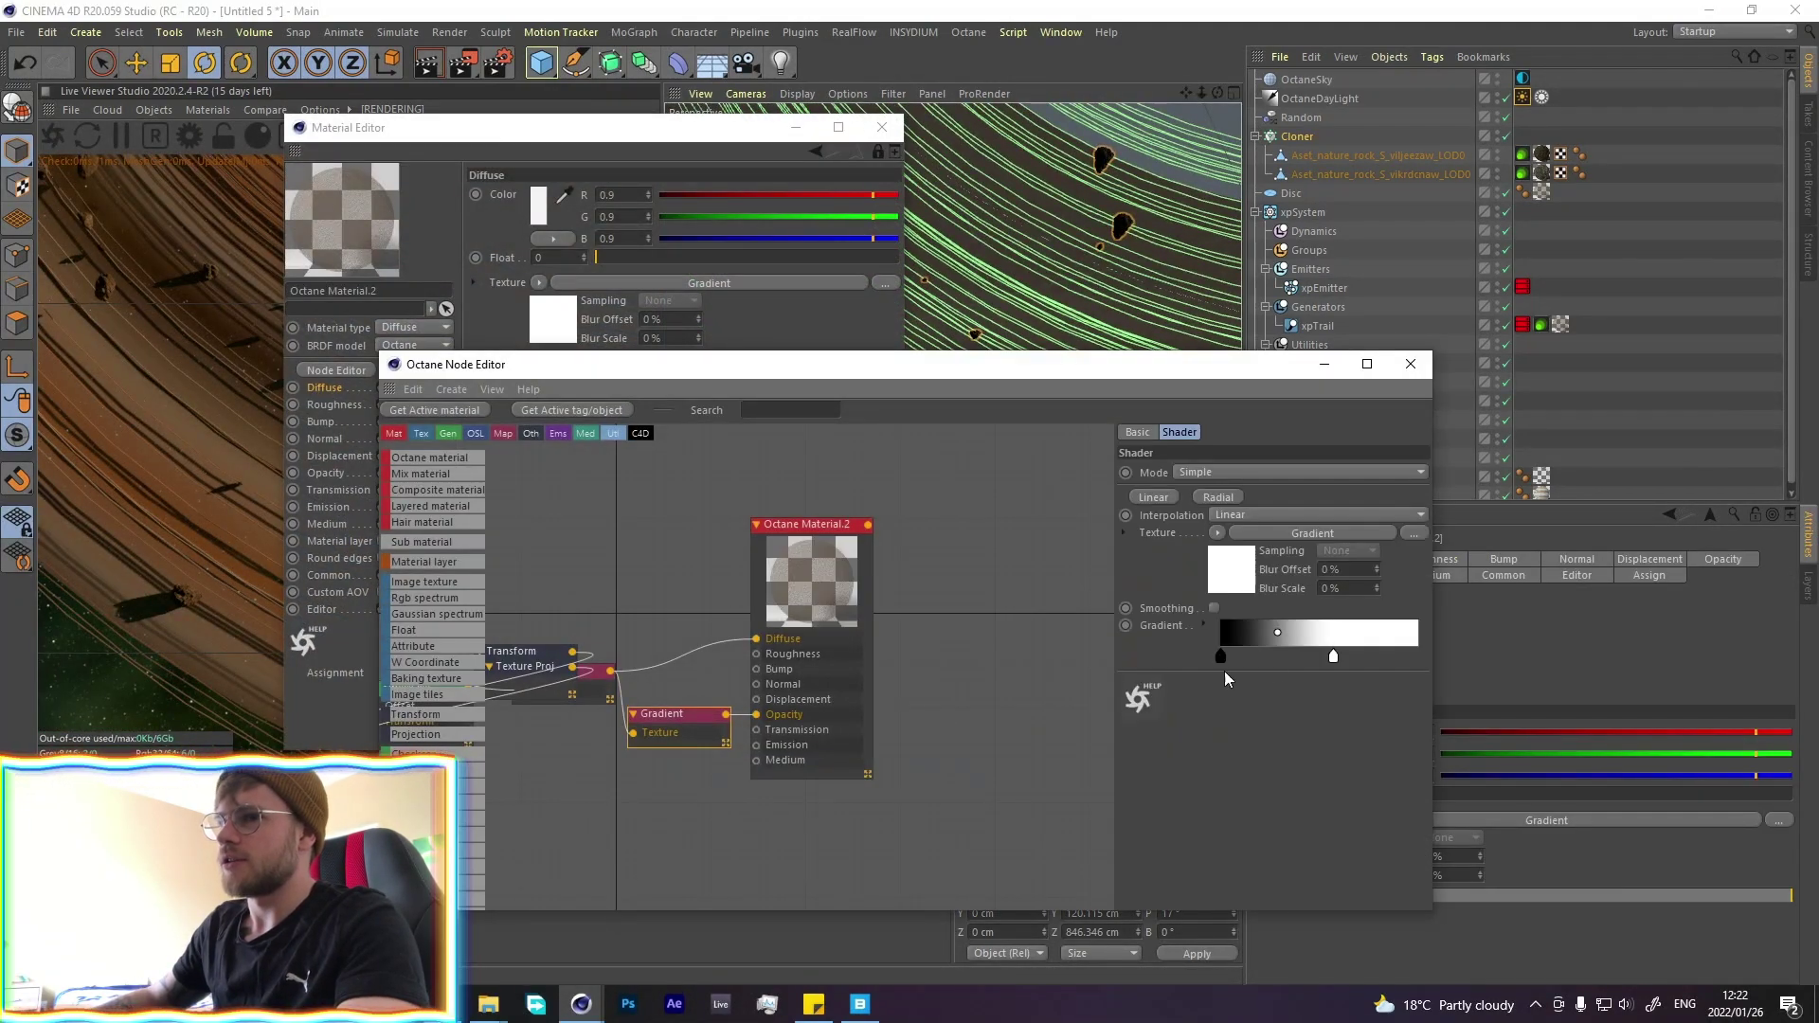
{"action": "left_click_drag", "start_coordinate": [1353, 661], "coordinate": [1494, 670]}
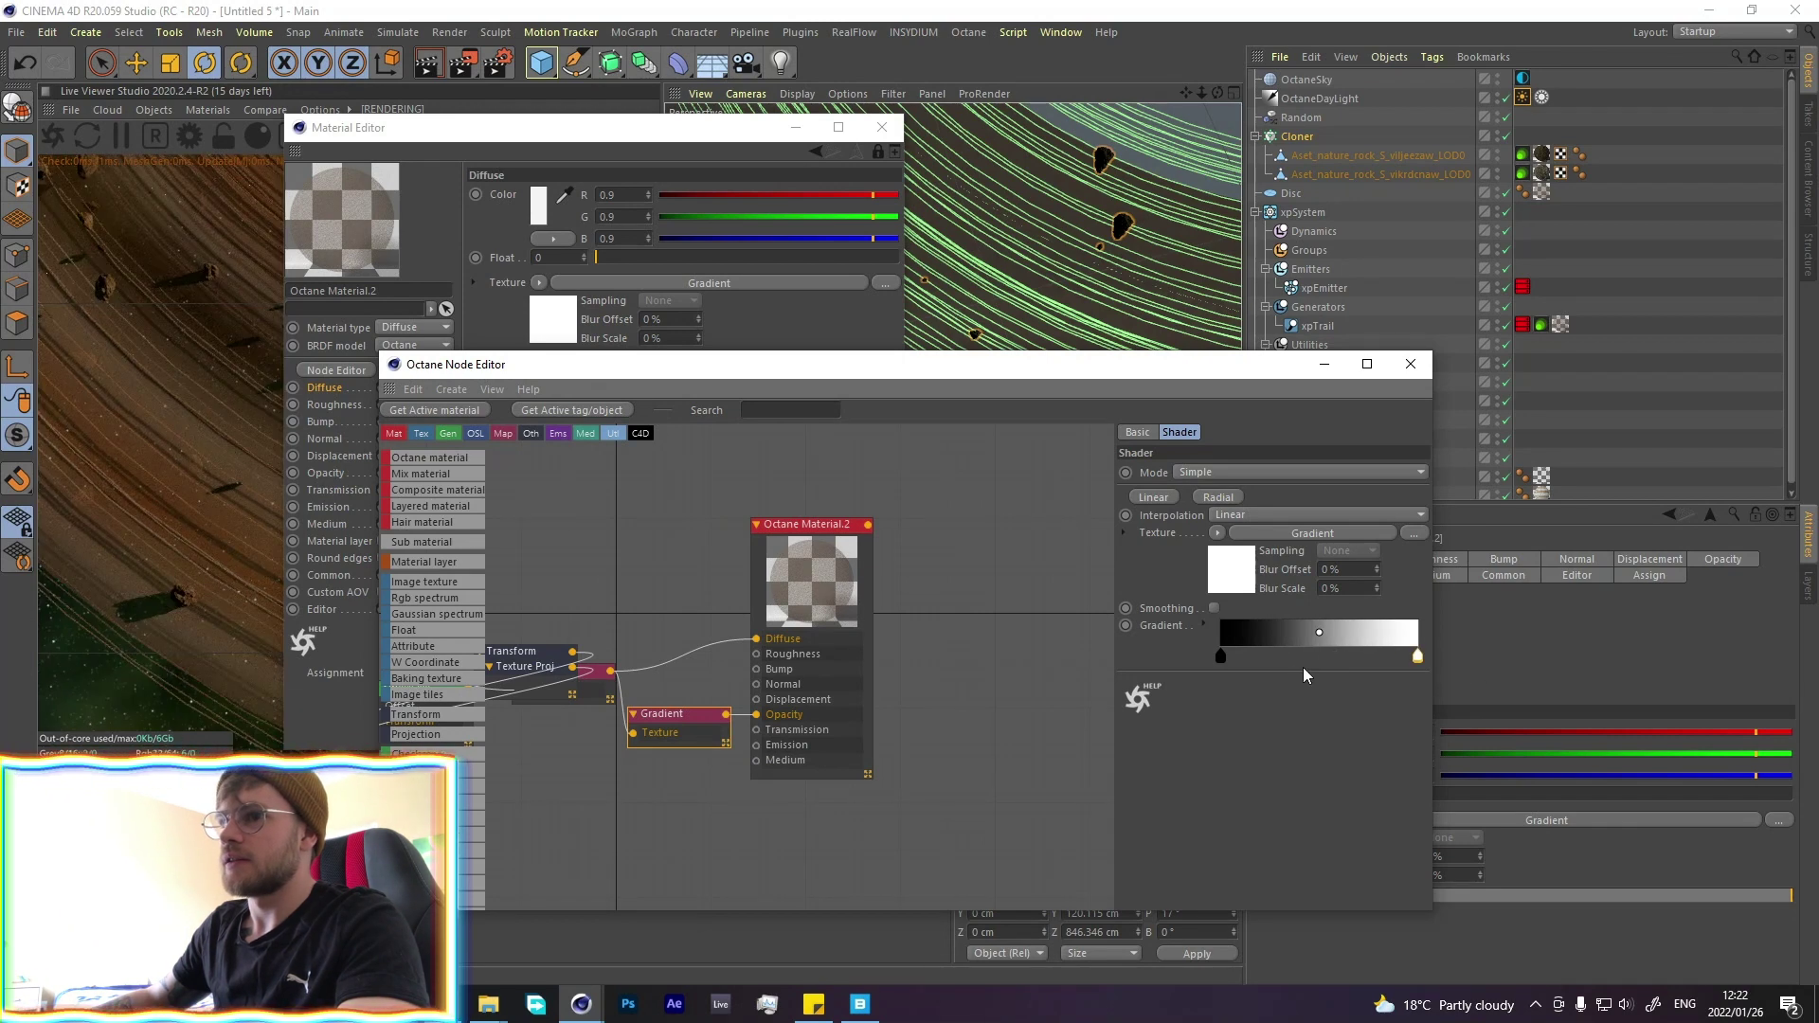
{"action": "left_click_drag", "start_coordinate": [1226, 653], "coordinate": [1262, 663]}
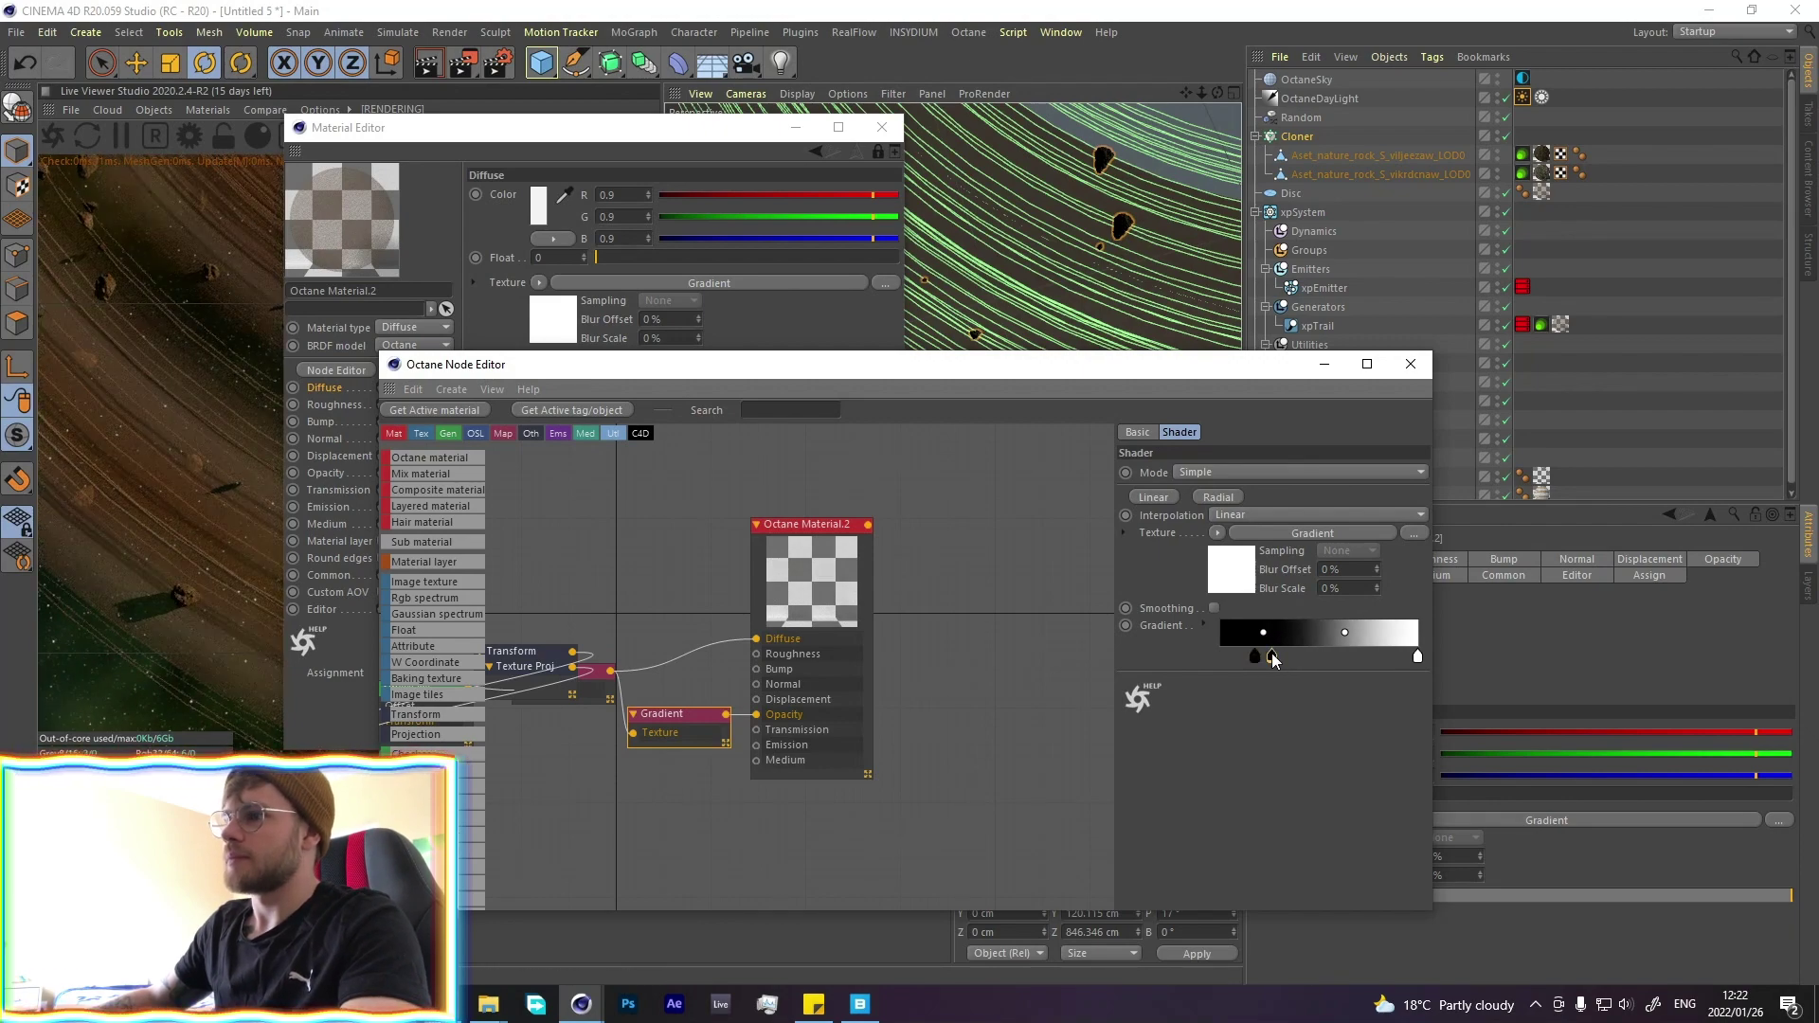
{"action": "left_click", "coordinate": [882, 127]}
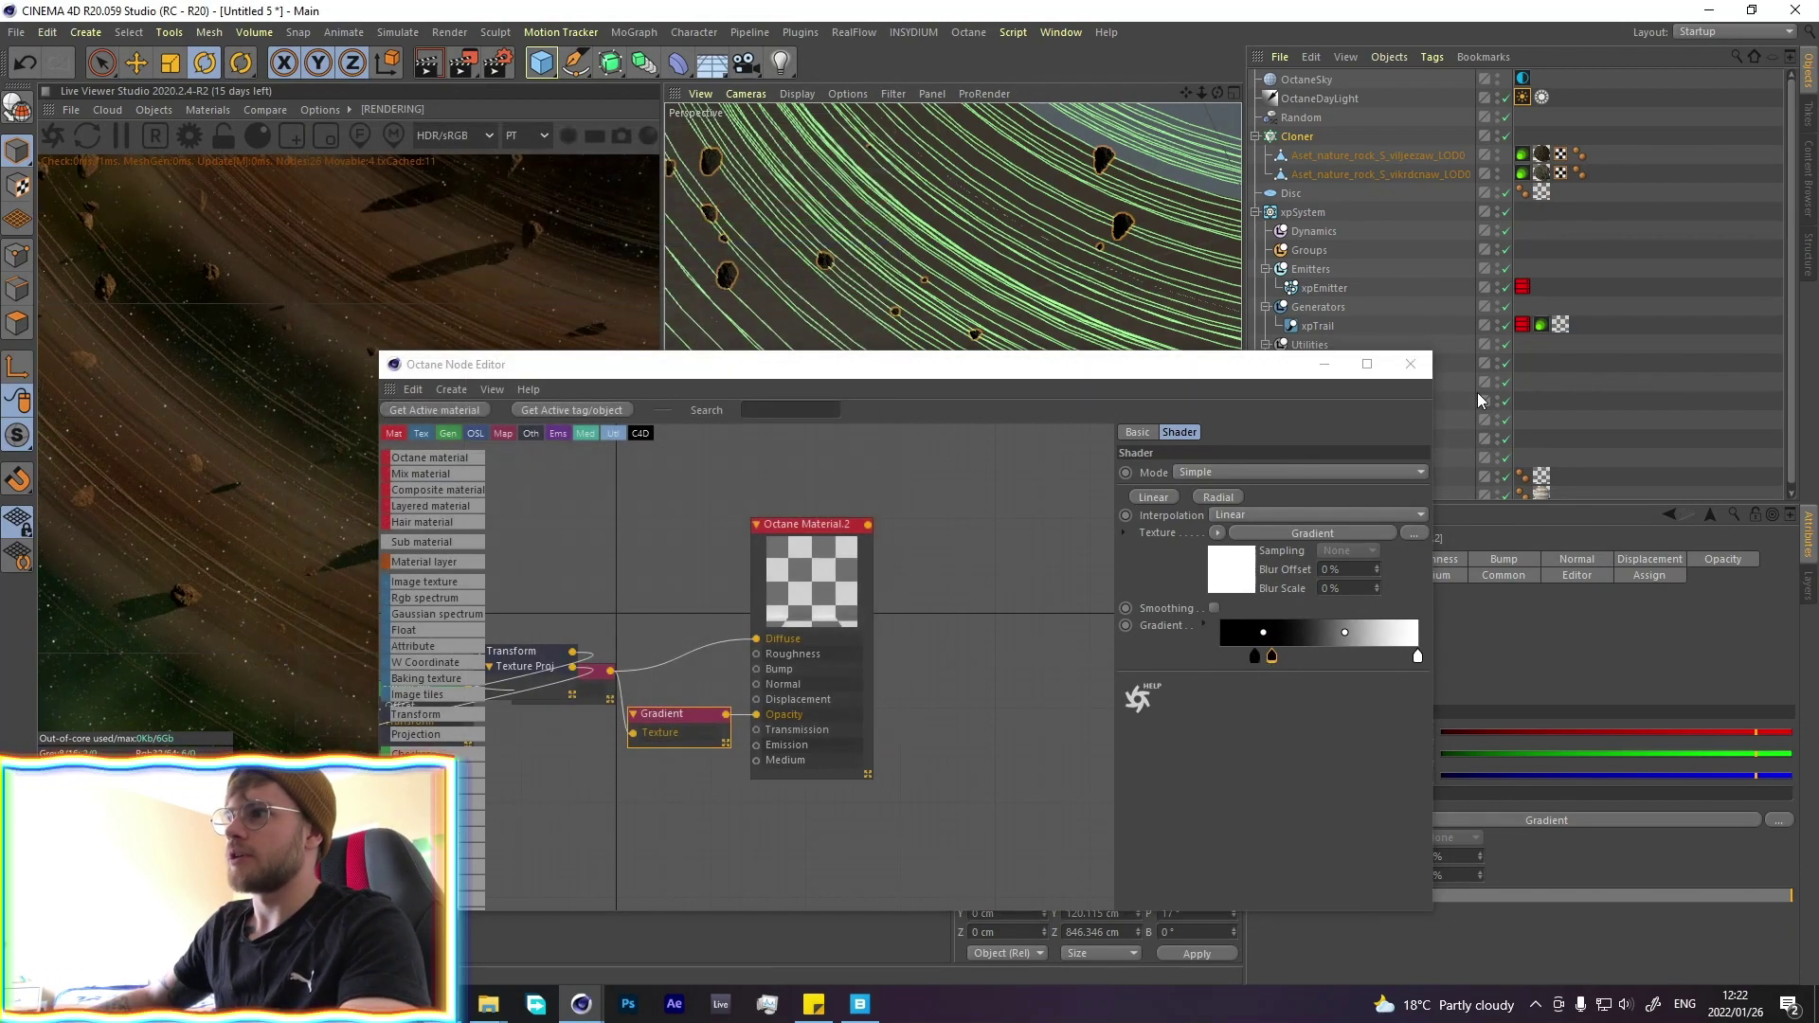
{"action": "left_click", "coordinate": [1410, 363]}
Duplicate the Aset_nature_rock_5 rock to the top level, outside the Cloner
{"action": "scroll", "coordinate": [1064, 358], "scroll_direction": "down", "scroll_amount": 7}
{"action": "left_click_drag", "start_coordinate": [1076, 371], "coordinate": [1182, 249], "text": "alt"}
{"action": "scroll", "coordinate": [1043, 369], "scroll_direction": "up", "scroll_amount": 3}
{"action": "left_click_drag", "start_coordinate": [1042, 370], "coordinate": [984, 414], "text": "alt"}
{"action": "scroll", "coordinate": [979, 423], "scroll_direction": "up", "scroll_amount": 3}
{"action": "scroll", "coordinate": [997, 373], "scroll_direction": "down", "scroll_amount": 3}
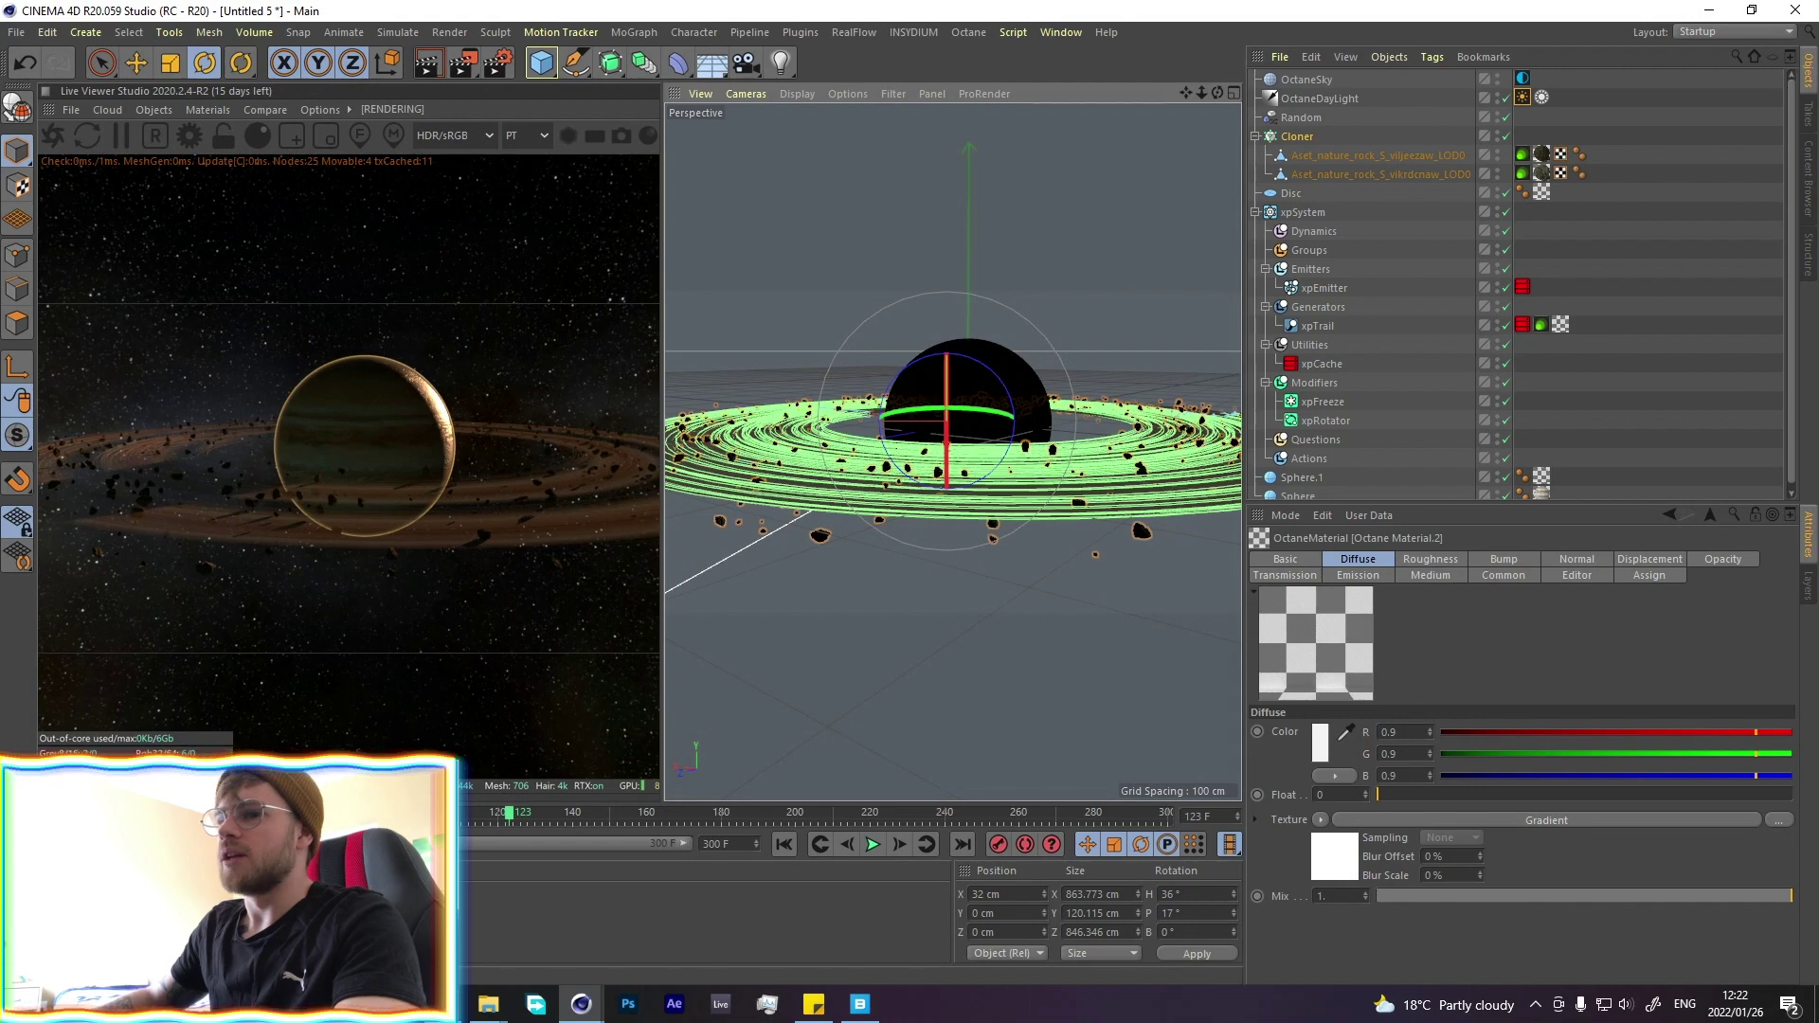
{"action": "left_click", "coordinate": [1311, 156]}
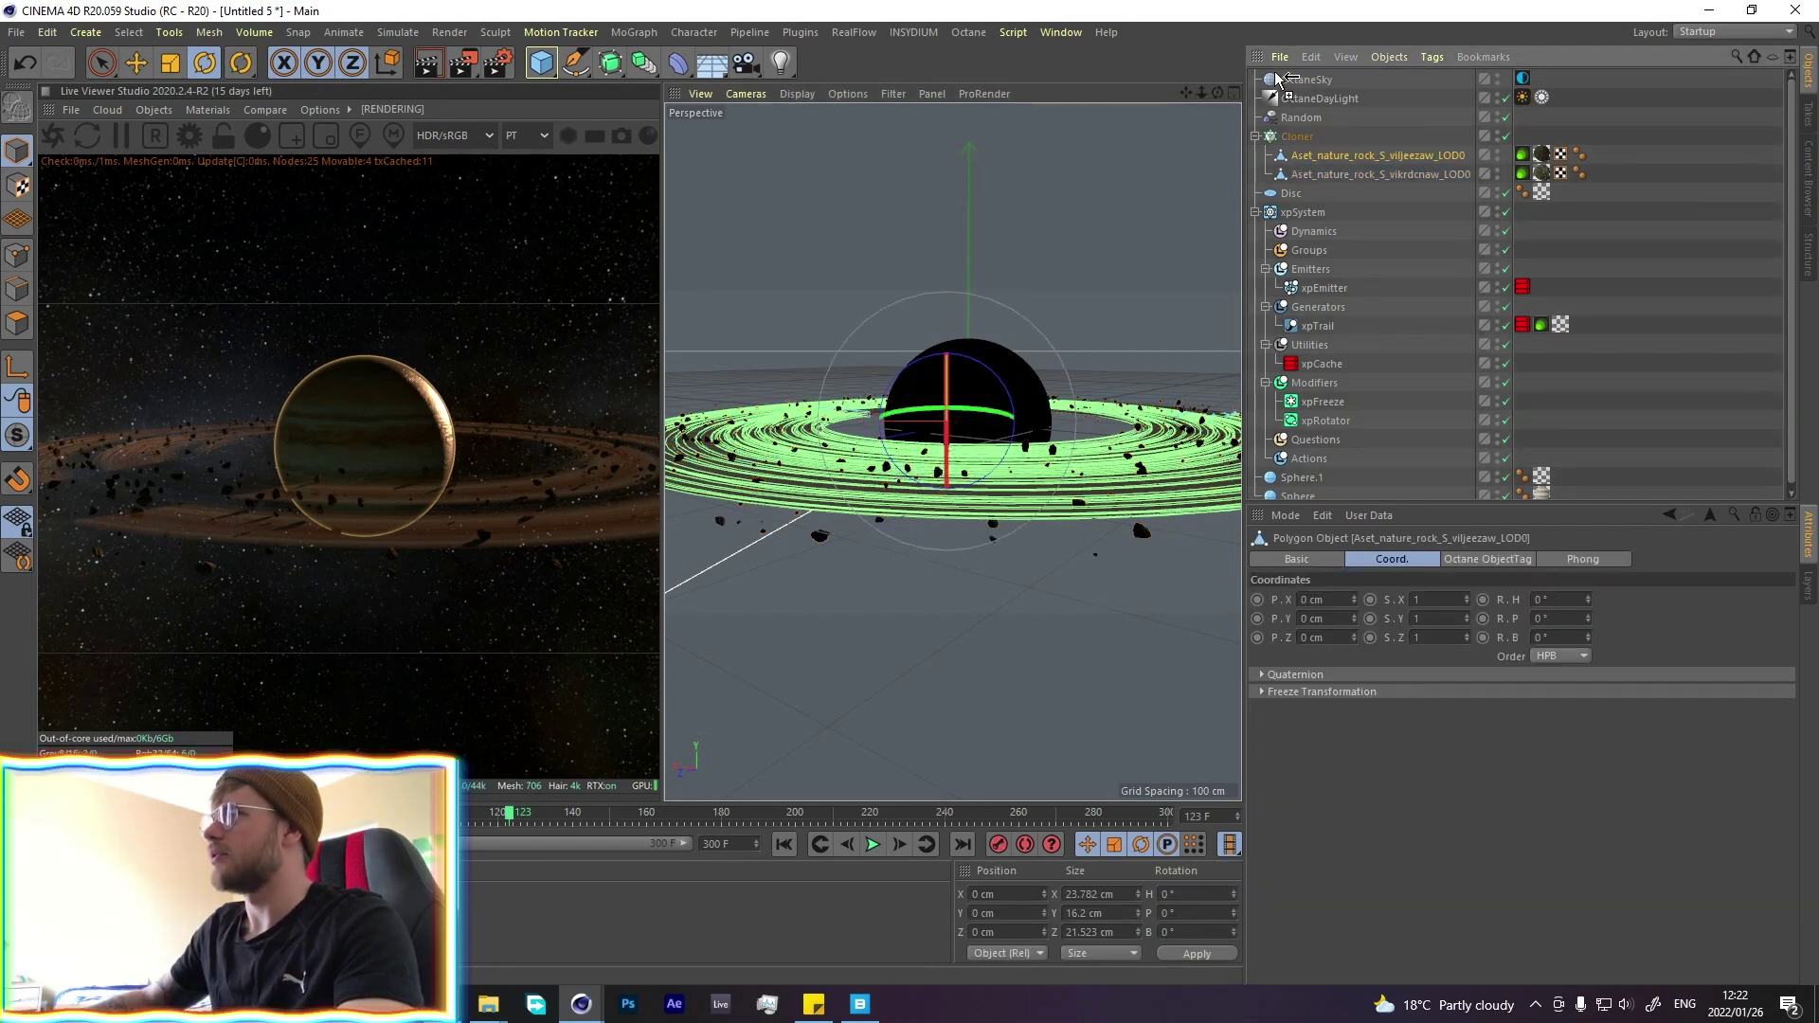
{"action": "left_click_drag", "start_coordinate": [1288, 80], "coordinate": [1286, 81], "text": "ctrl"}
Create Cloner.1 and parent the rock copy under it
{"action": "left_click", "coordinate": [1618, 159]}
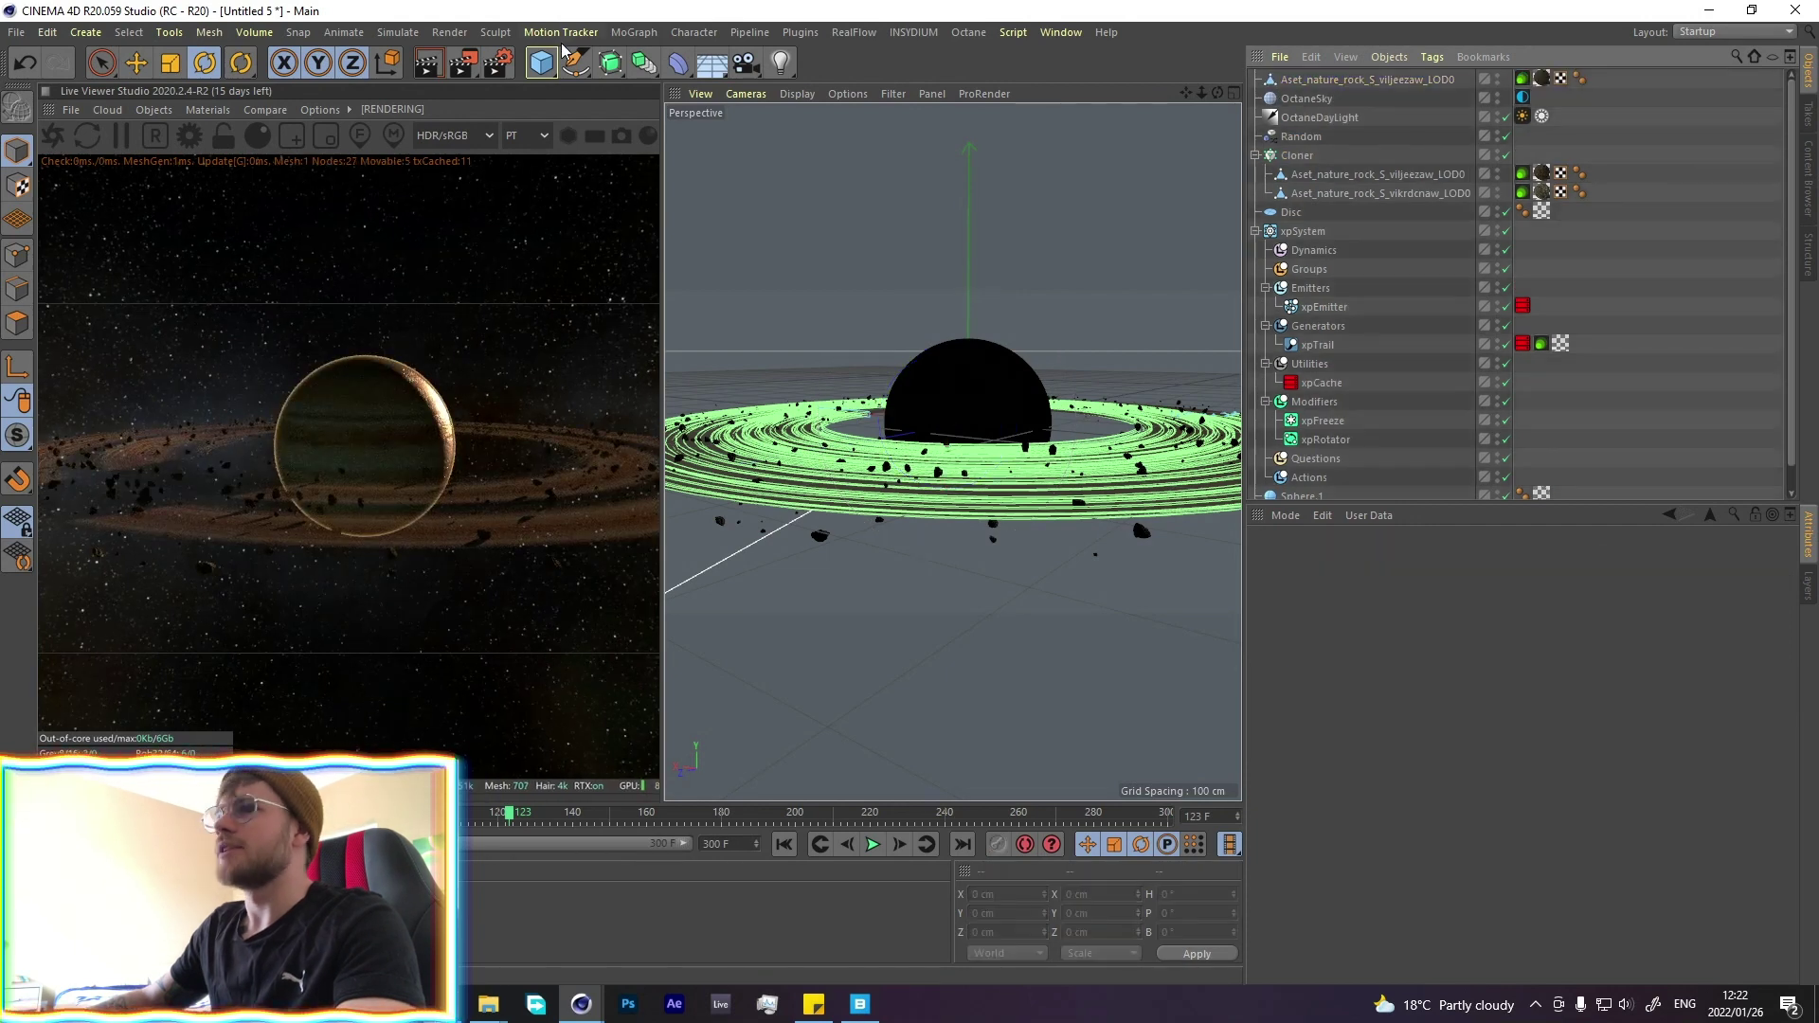
{"action": "left_click", "coordinate": [633, 33]}
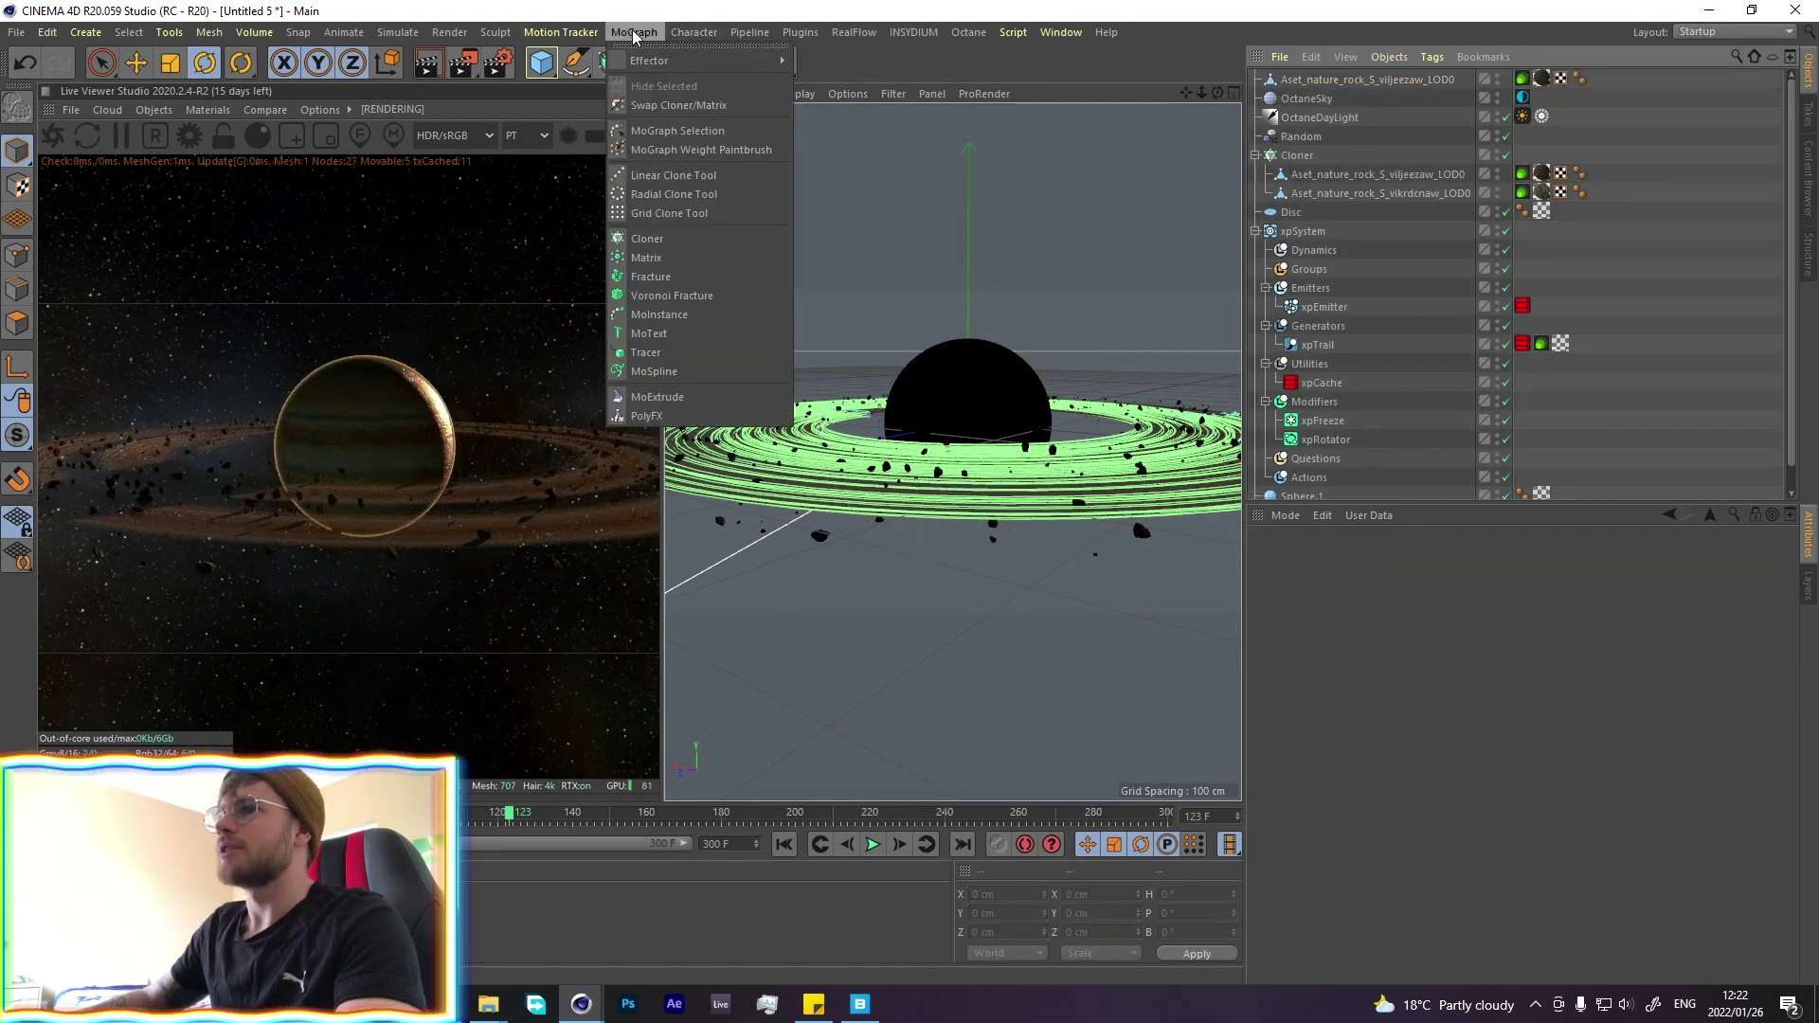
{"action": "left_click", "coordinate": [647, 238]}
{"action": "left_click_drag", "start_coordinate": [1307, 85], "coordinate": [1303, 82]}
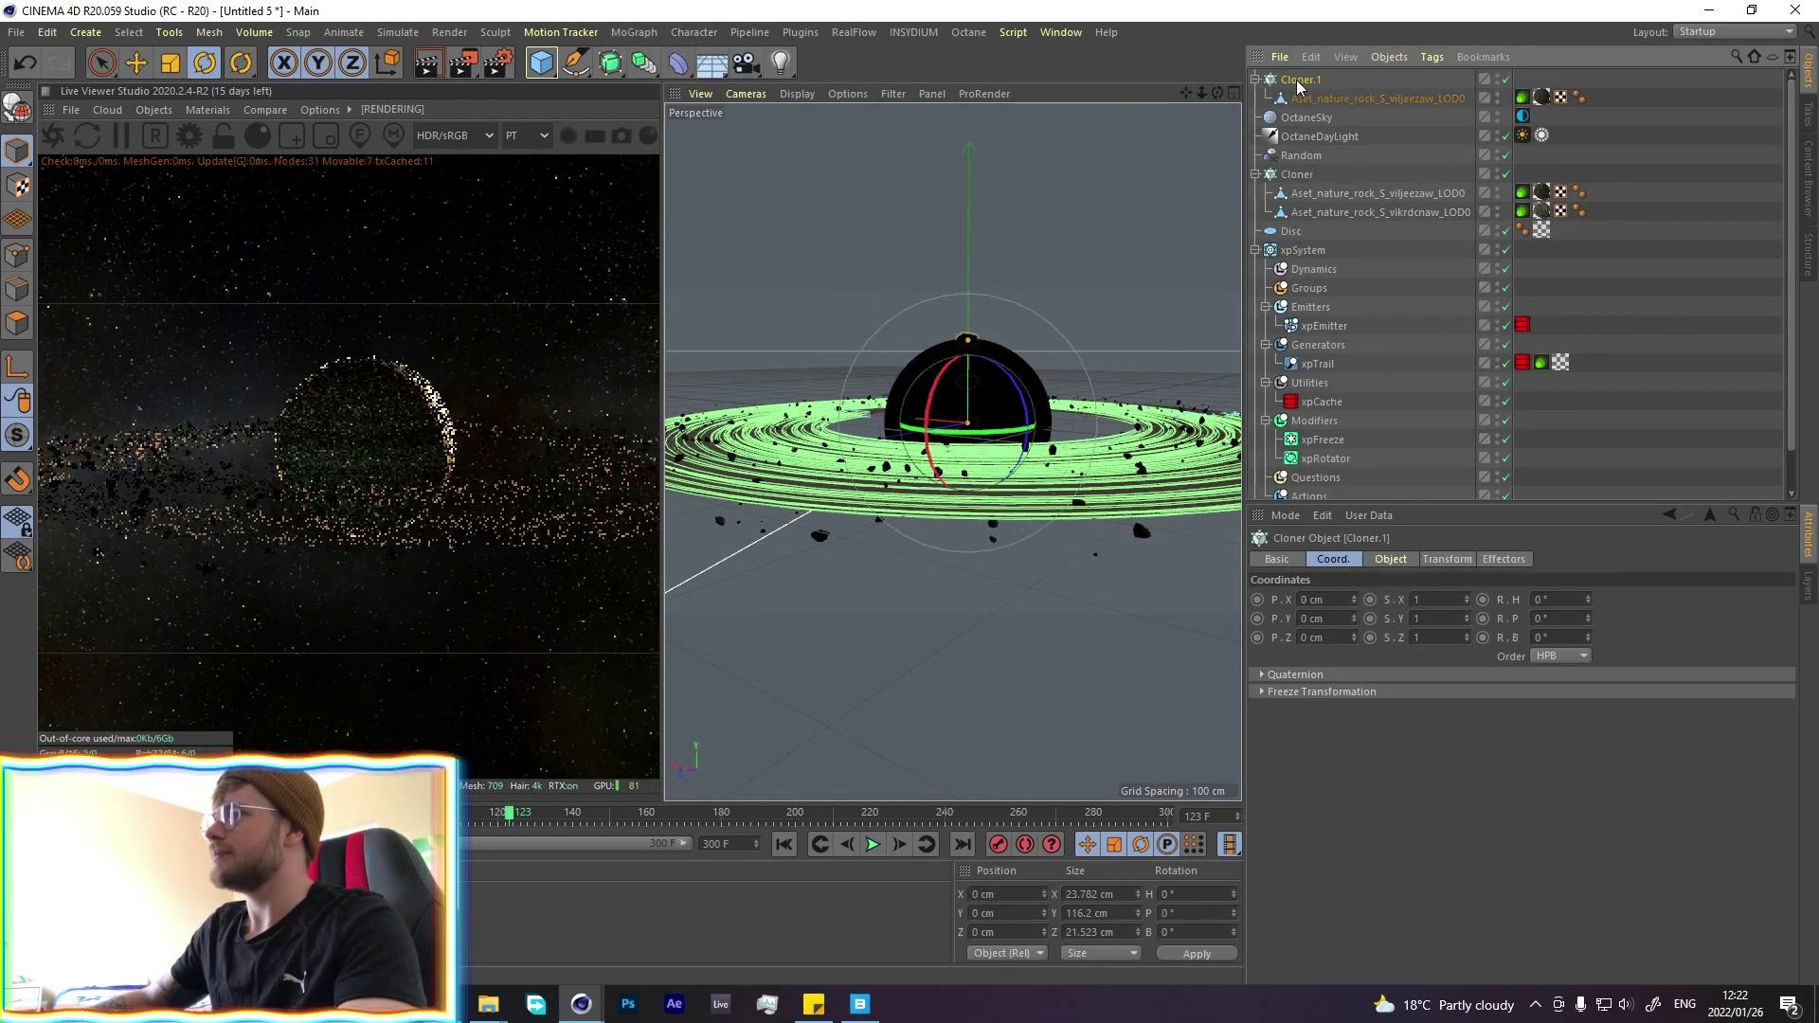
Set Cloner.1 to Grid Array mode with Multi-Instance clones
{"action": "left_click", "coordinate": [1389, 559]}
{"action": "left_click", "coordinate": [1365, 599]}
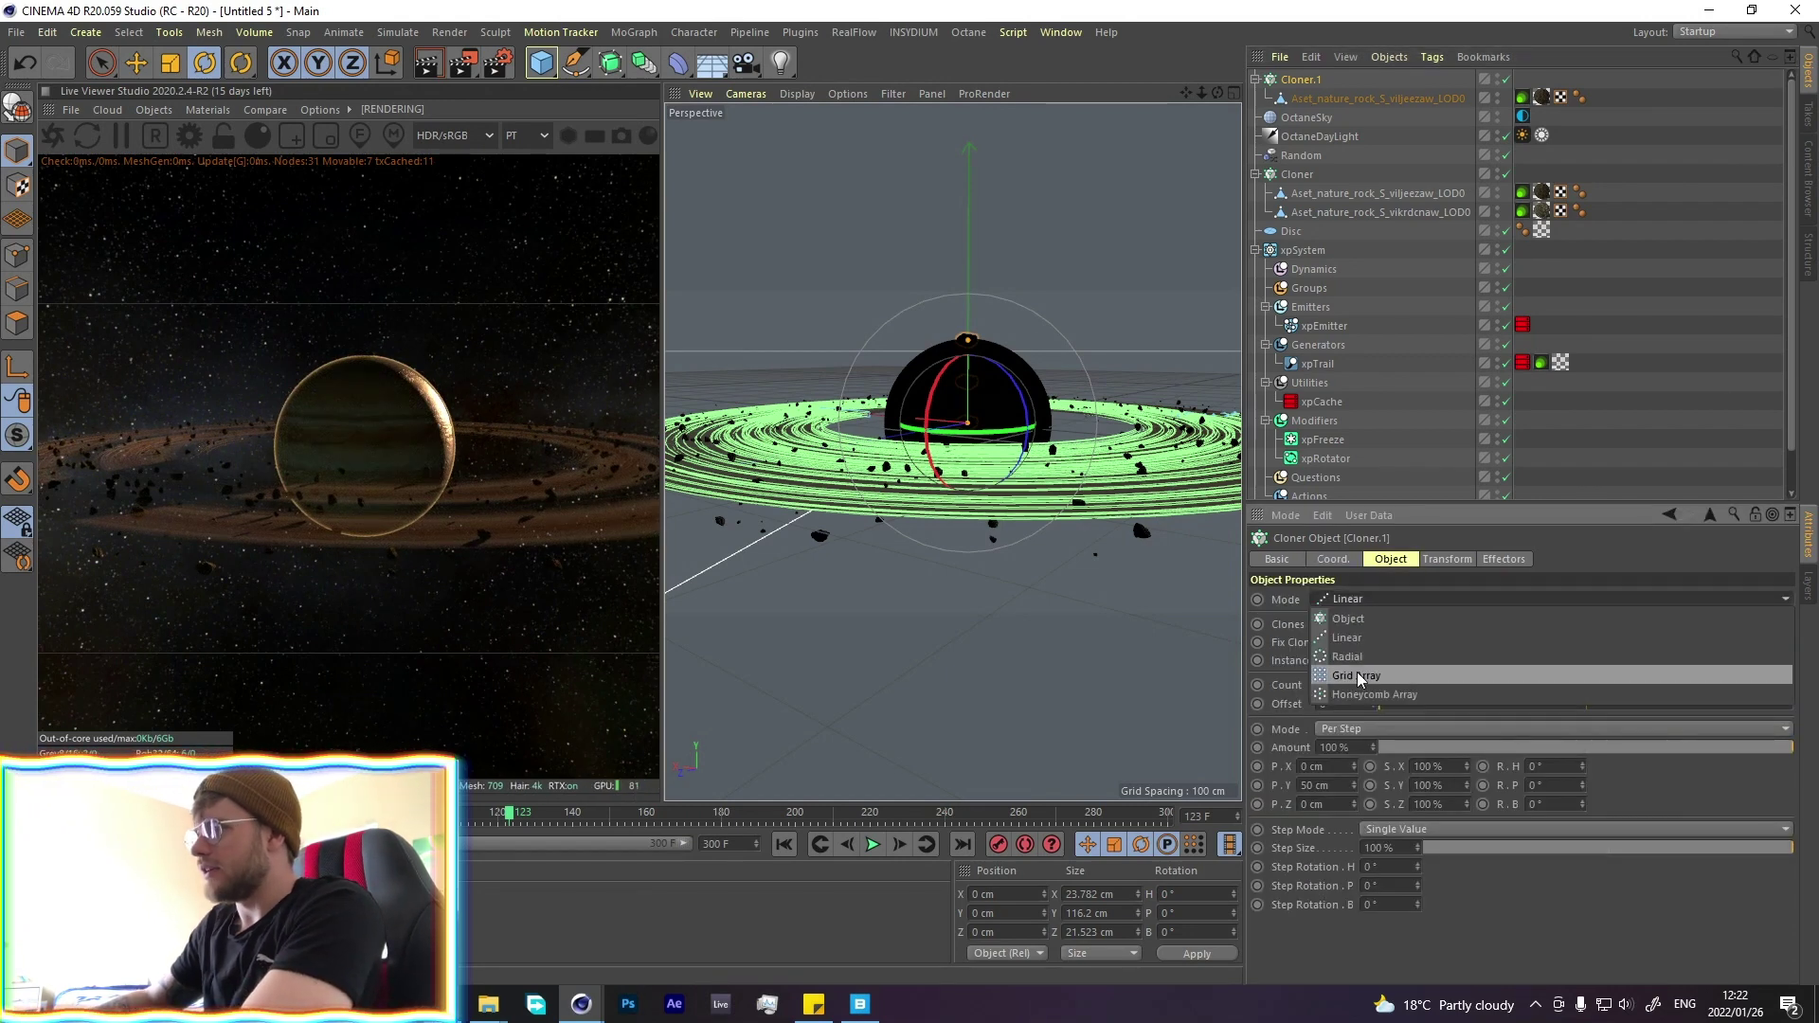
{"action": "left_click", "coordinate": [1357, 674]}
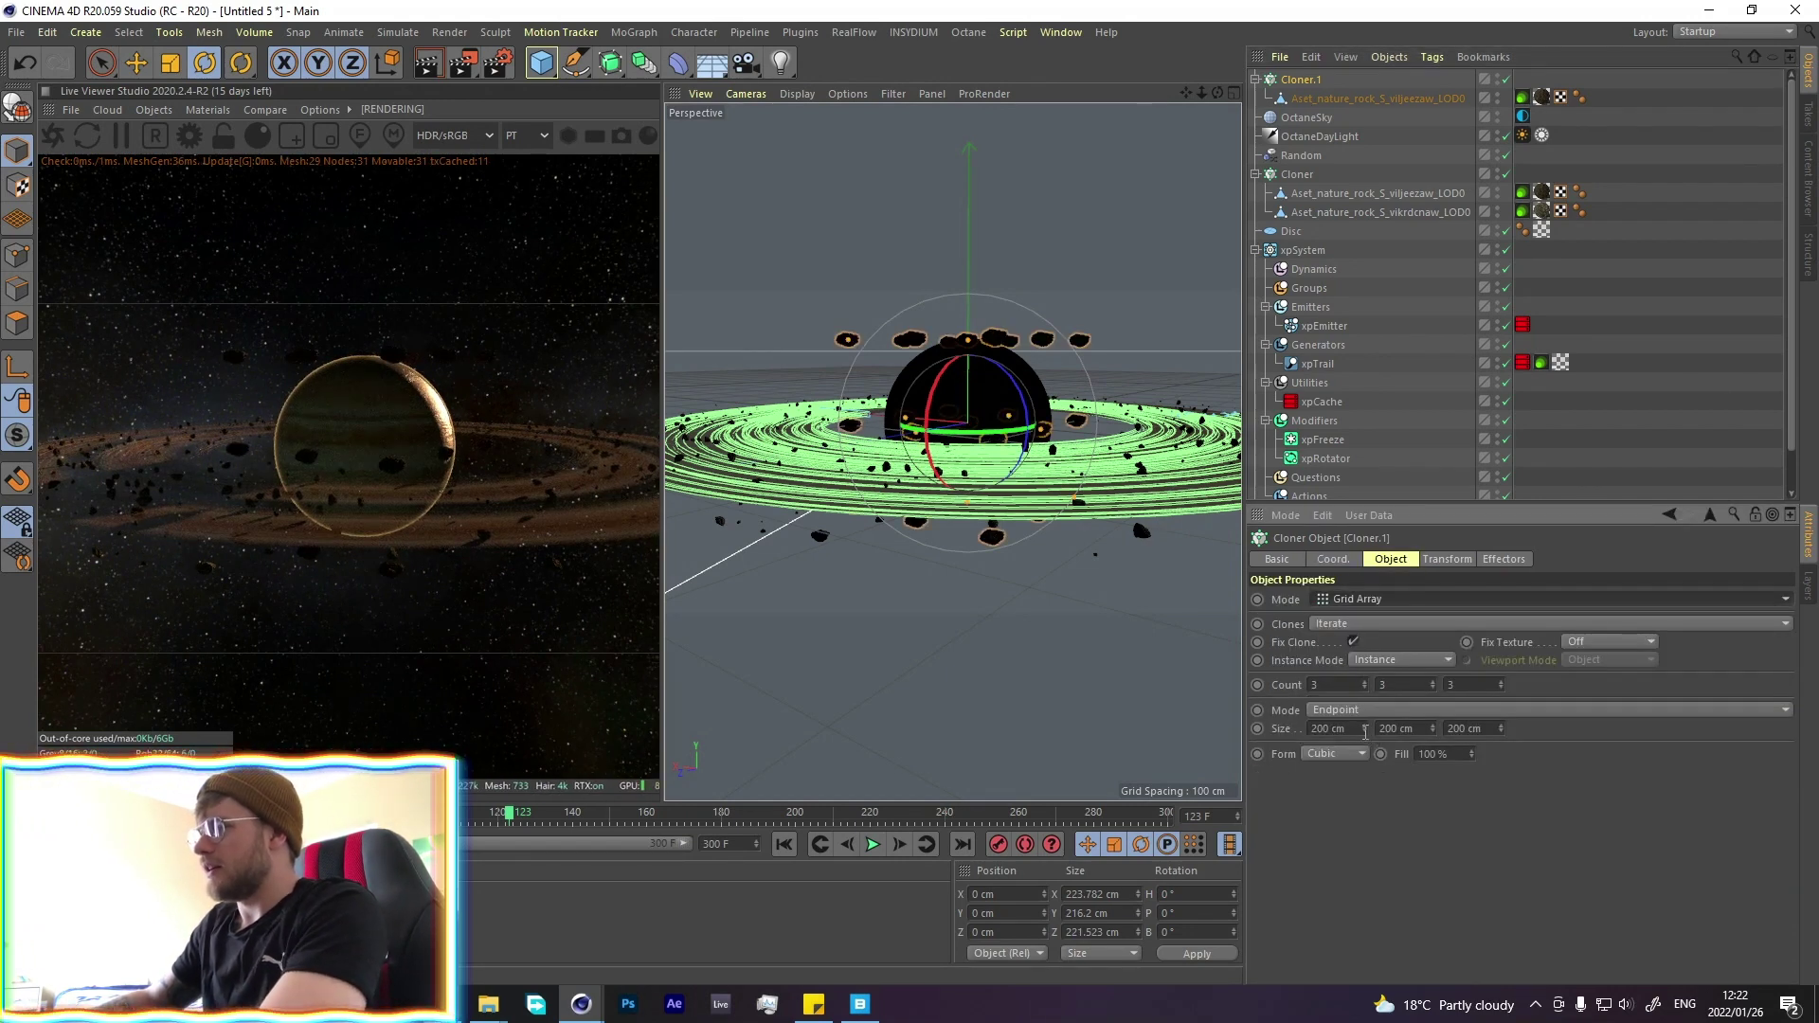
{"action": "middle_click", "coordinate": [1037, 405]}
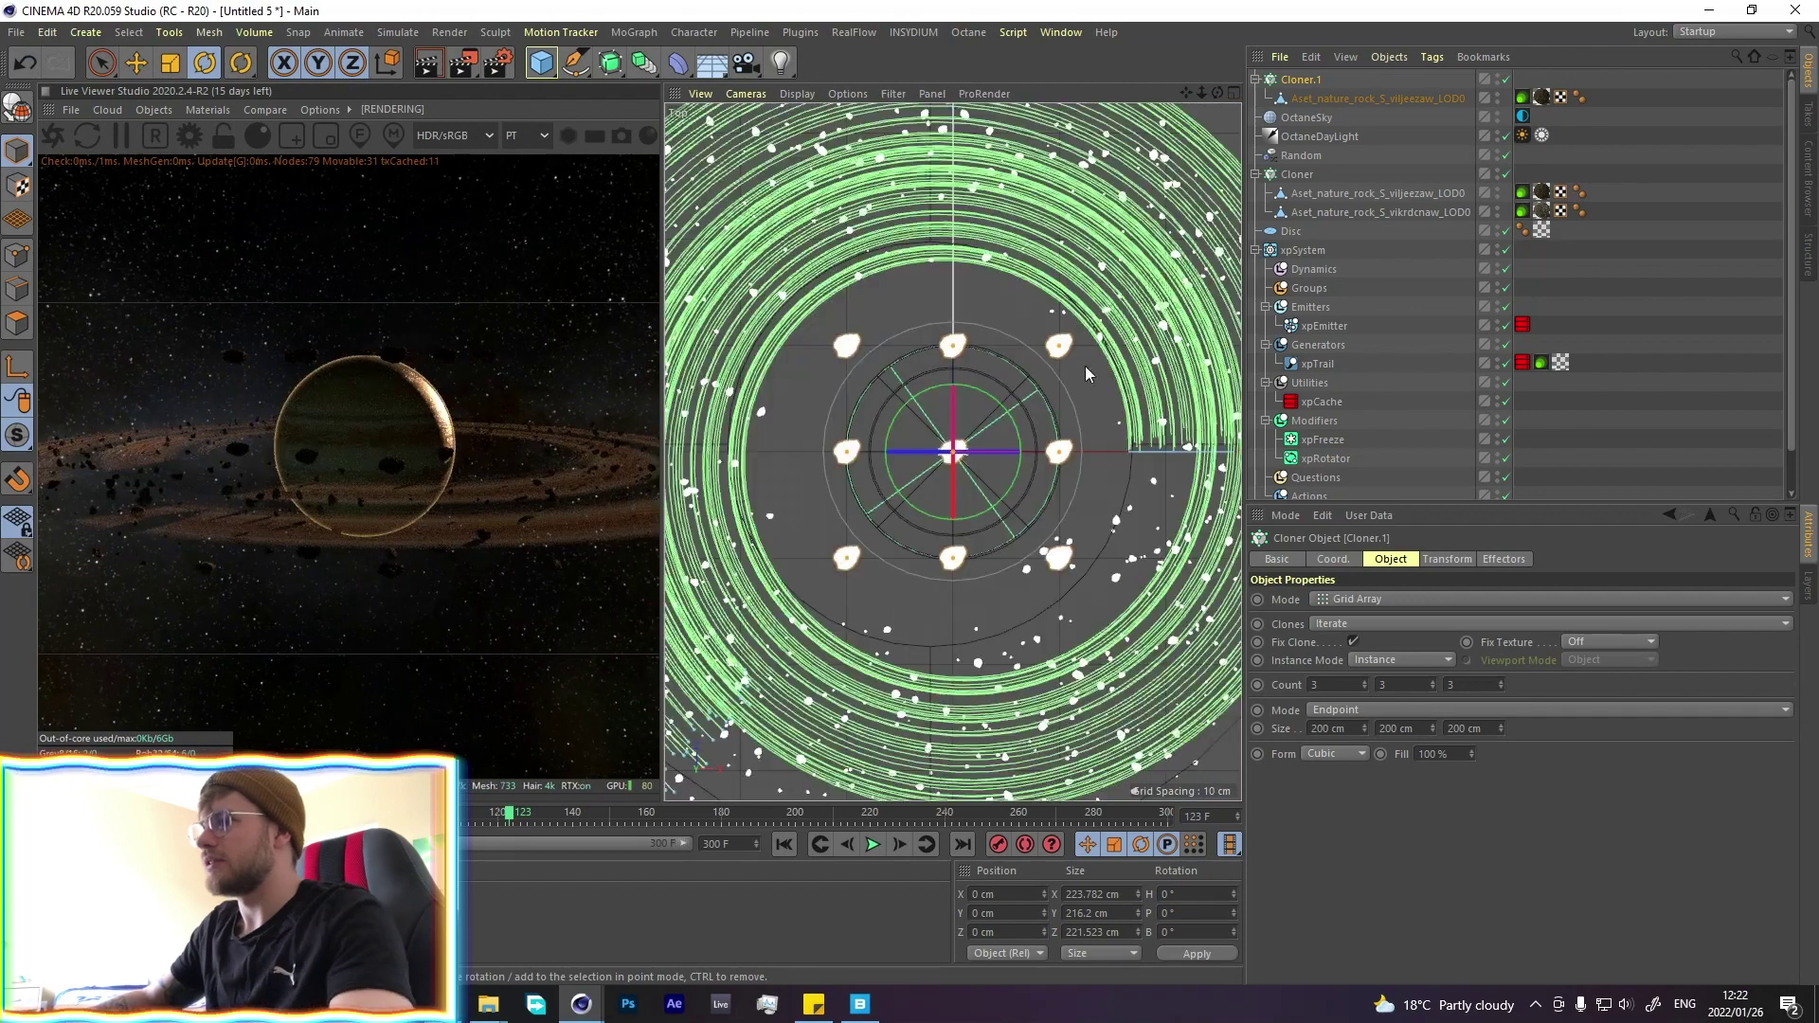
{"action": "left_click", "coordinate": [1396, 662]}
{"action": "left_click", "coordinate": [1386, 721]}
Stretch the clone grid to about 606 × 453 × 769 cm
{"action": "scroll", "coordinate": [898, 377], "scroll_direction": "down", "scroll_amount": 4}
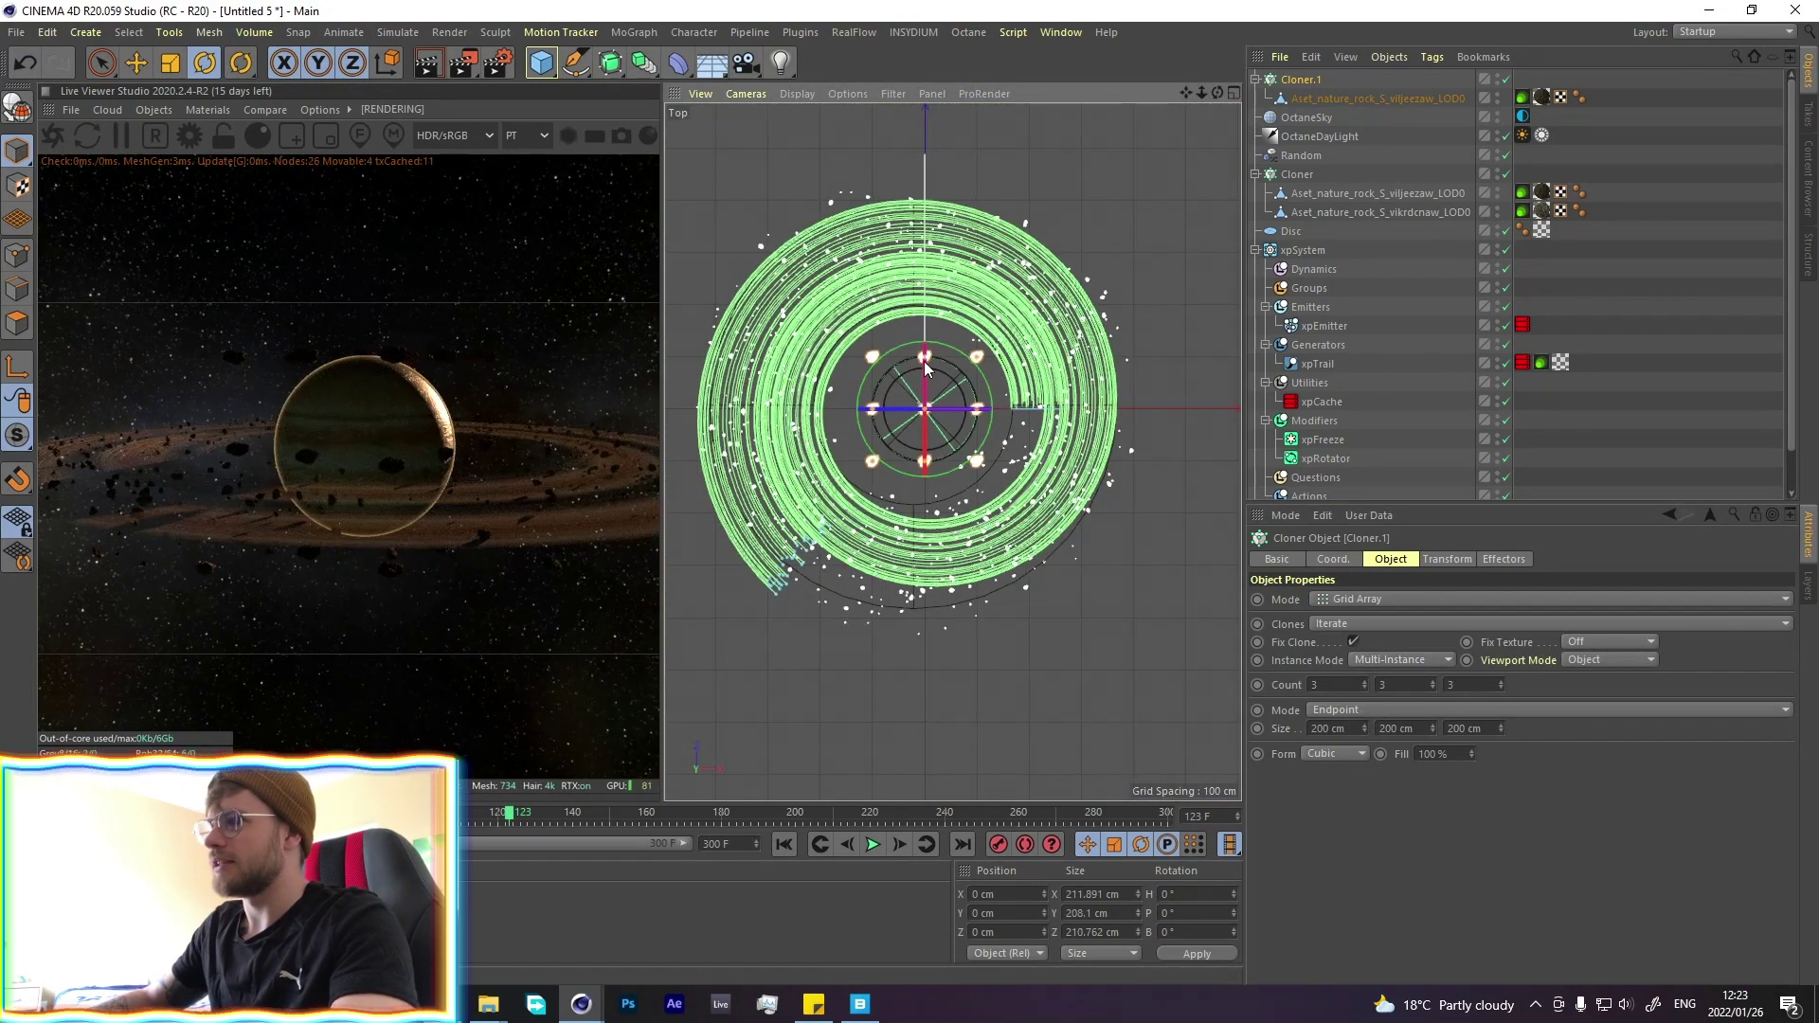
{"action": "left_click_drag", "start_coordinate": [924, 357], "coordinate": [924, 209]}
{"action": "left_click_drag", "start_coordinate": [992, 414], "coordinate": [1083, 415]}
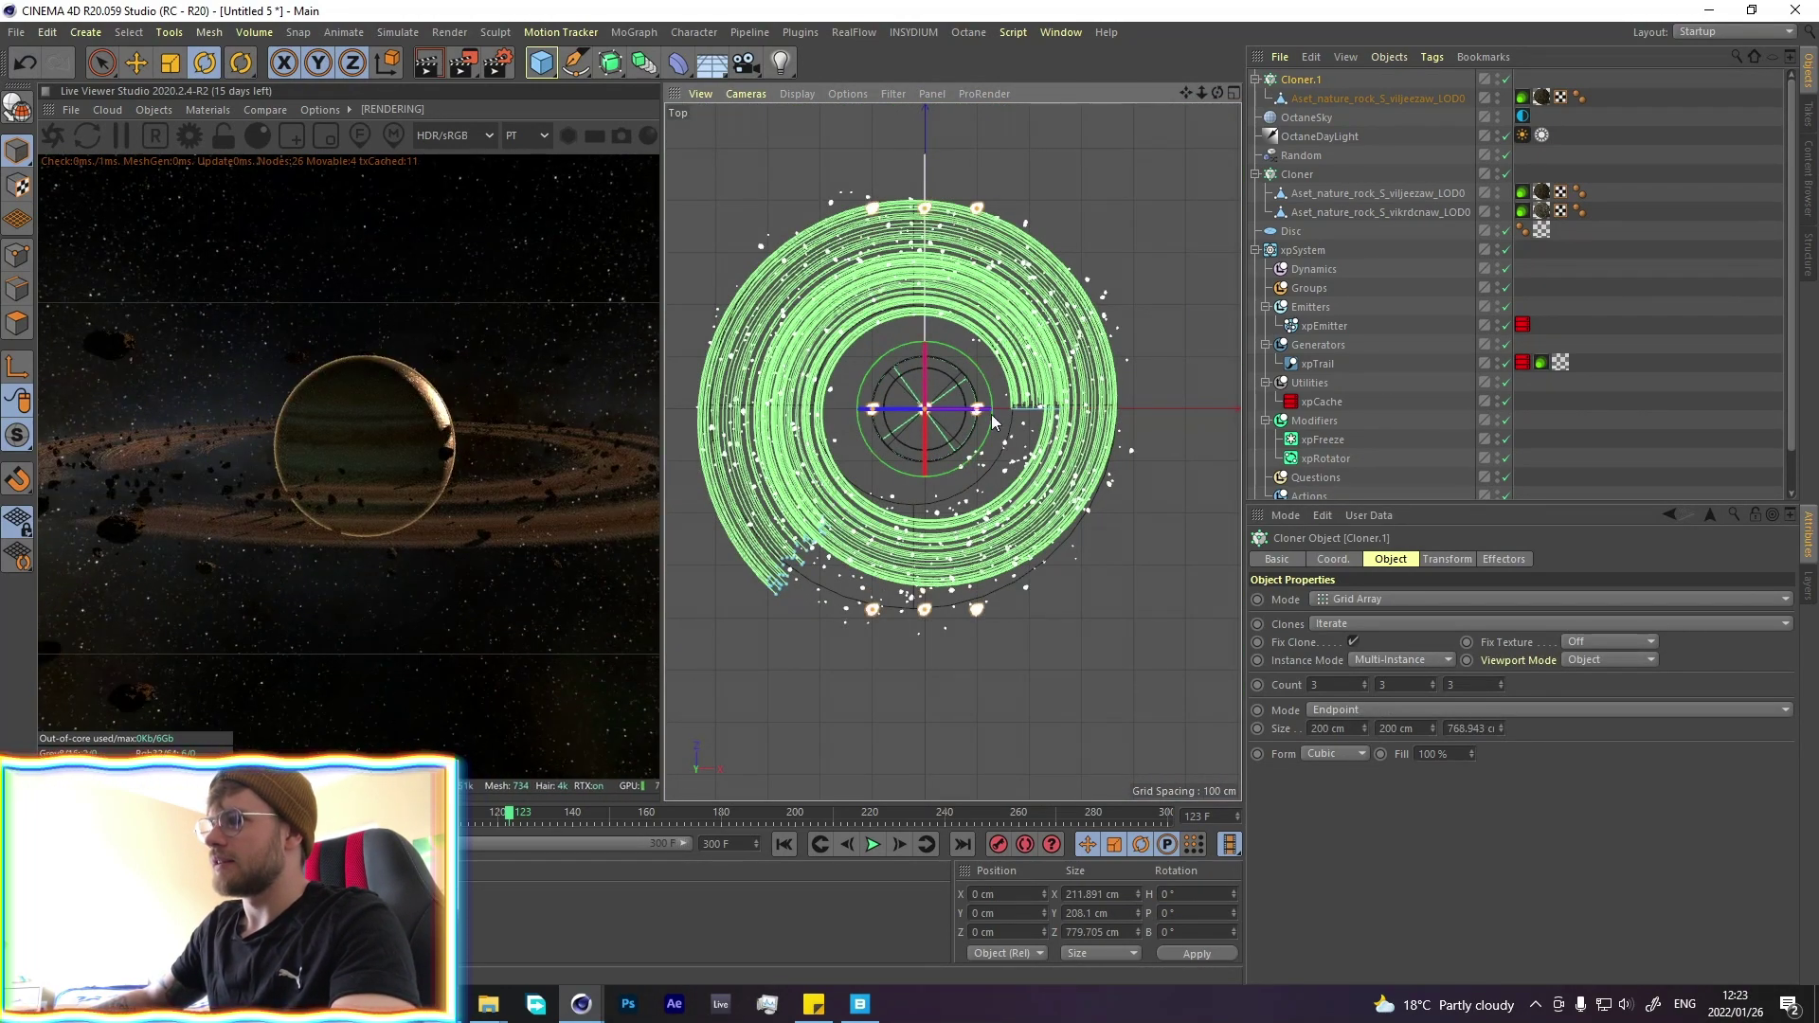
{"action": "middle_click", "coordinate": [1025, 595]}
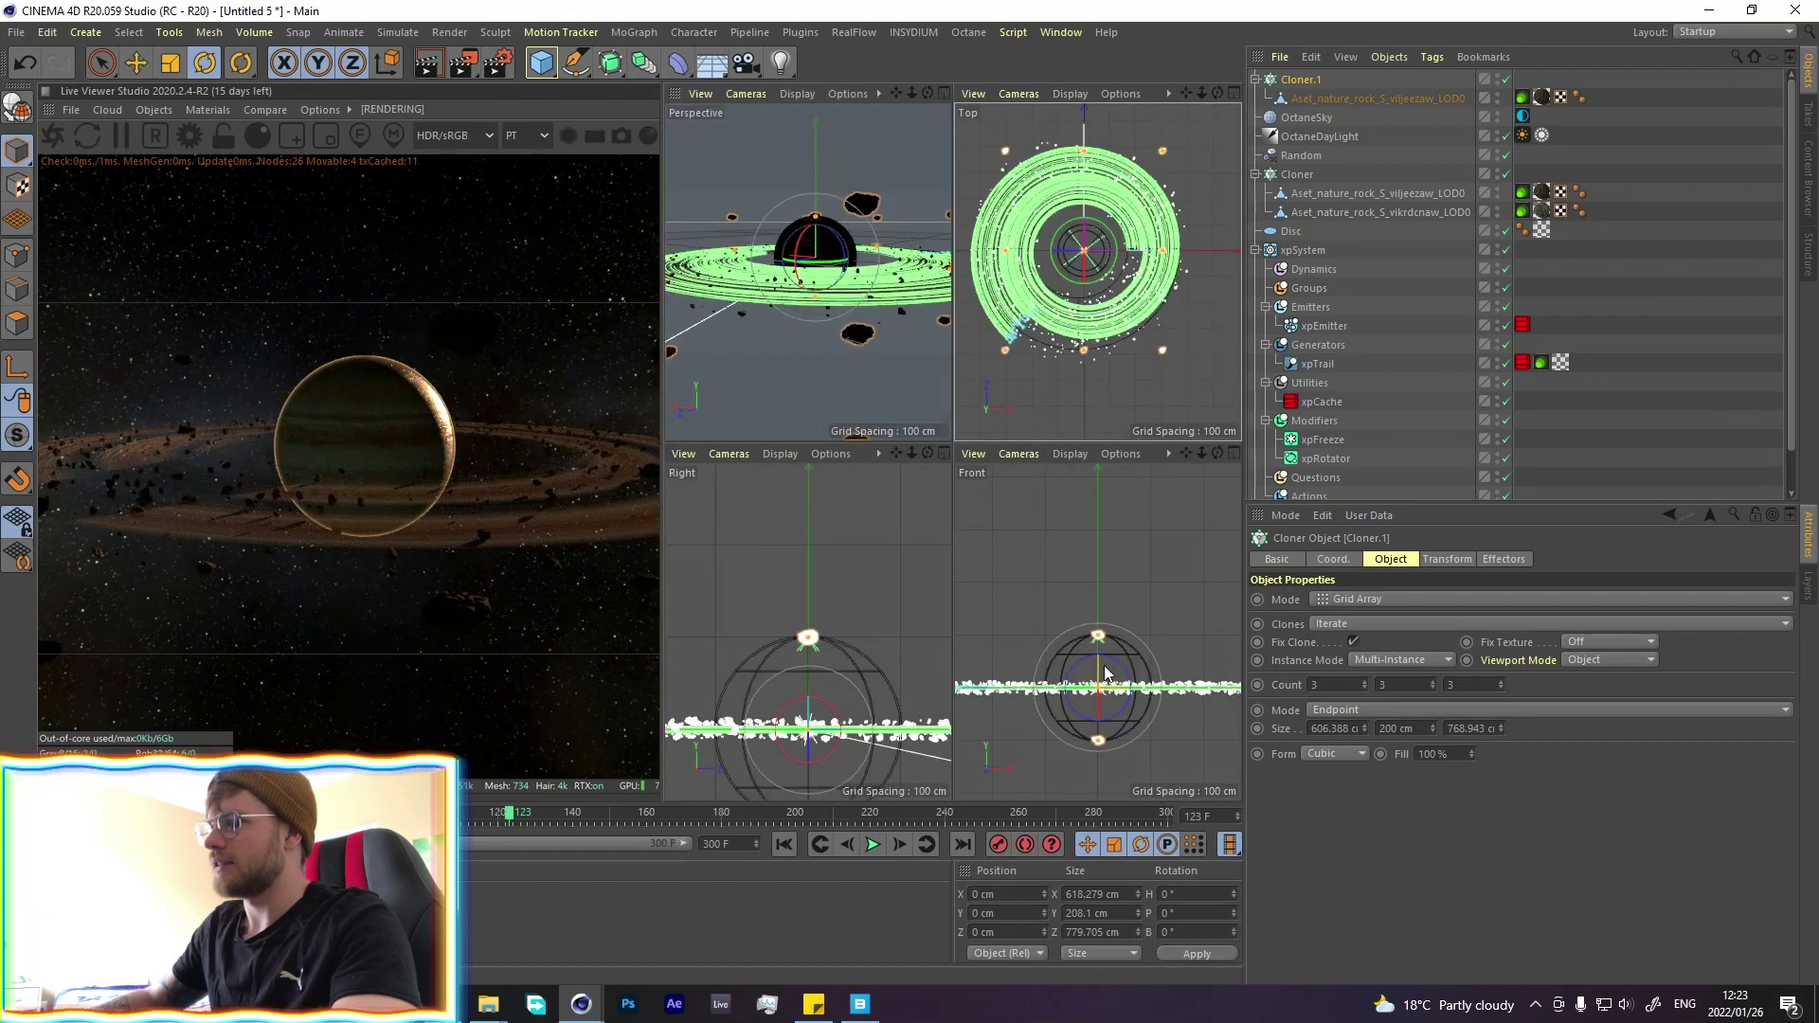
{"action": "left_click_drag", "start_coordinate": [1099, 632], "coordinate": [1098, 568]}
{"action": "middle_click", "coordinate": [836, 314]}
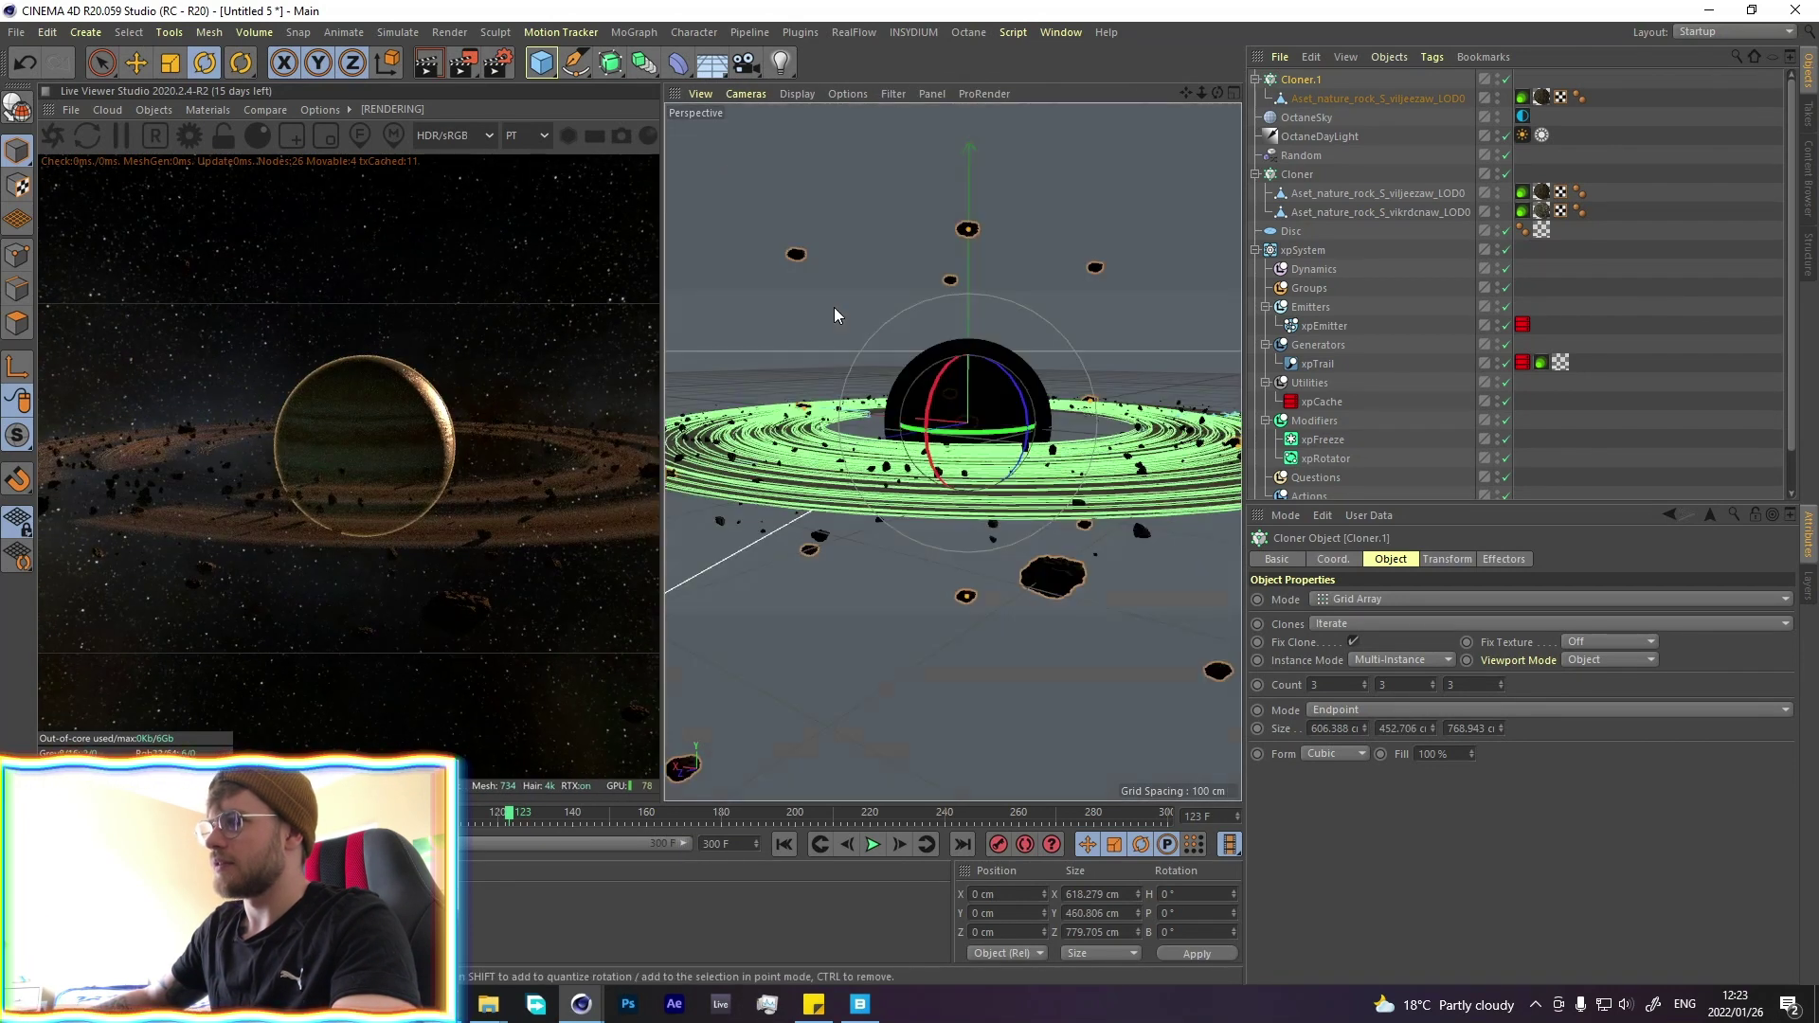
Try a count of 8 per axis, then settle on 3 × 3 × 3 clones
{"action": "left_click_drag", "start_coordinate": [1328, 685], "coordinate": [1230, 684]}
{"action": "type", "text": "8"}
{"action": "key", "text": "Tab"}
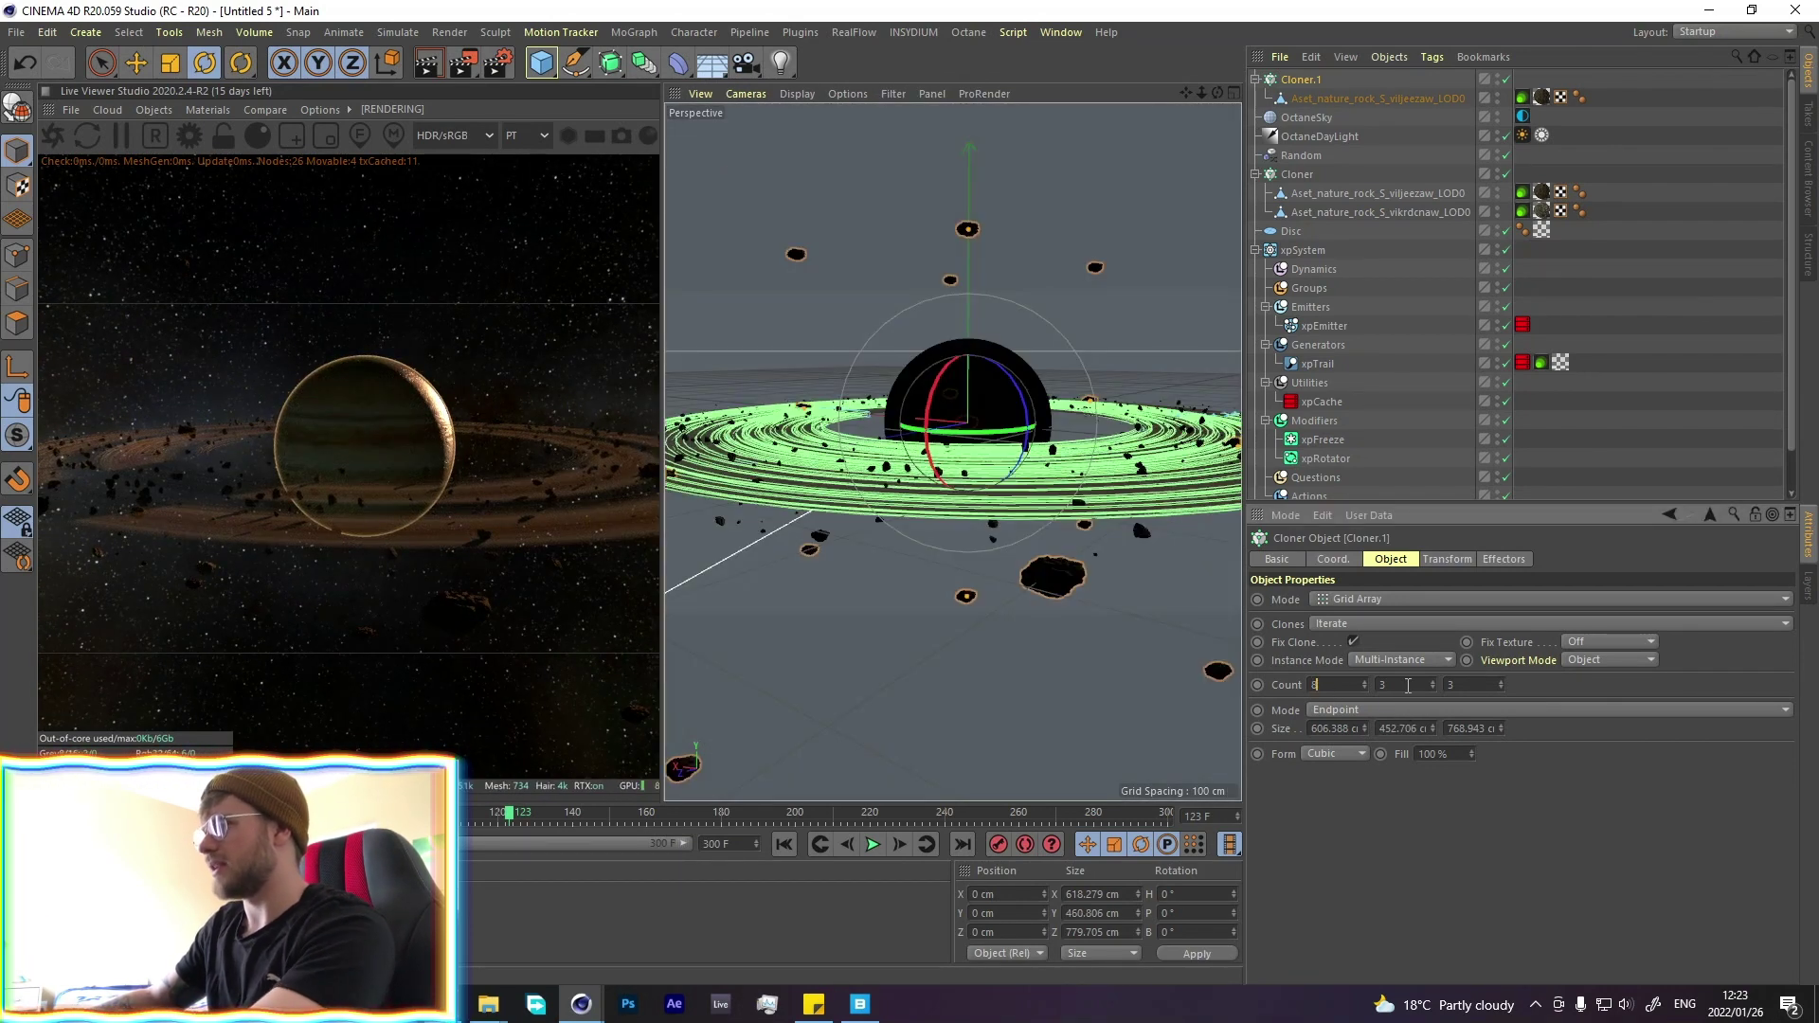
{"action": "type", "text": "8"}
{"action": "key", "text": "Tab"}
{"action": "type", "text": "8"}
{"action": "key", "text": "Return"}
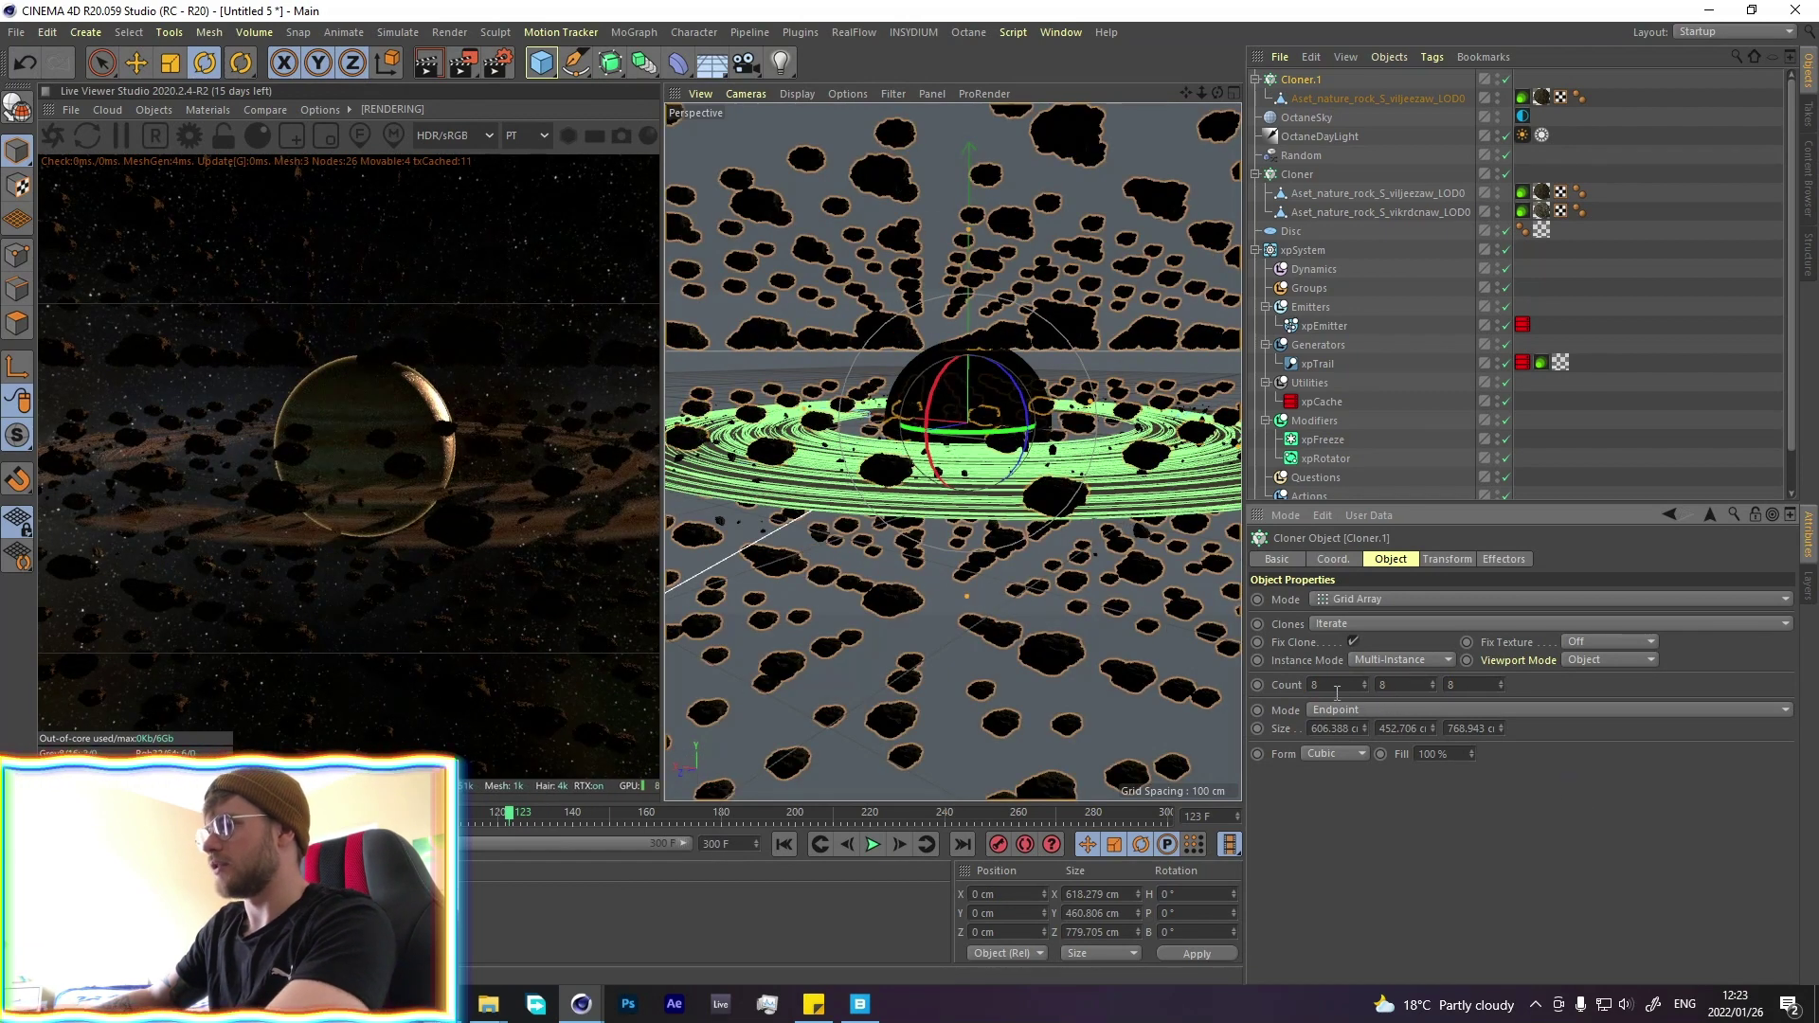
{"action": "type", "text": "3"}
{"action": "key", "text": "Tab"}
{"action": "type", "text": "3"}
{"action": "key", "text": "Return"}
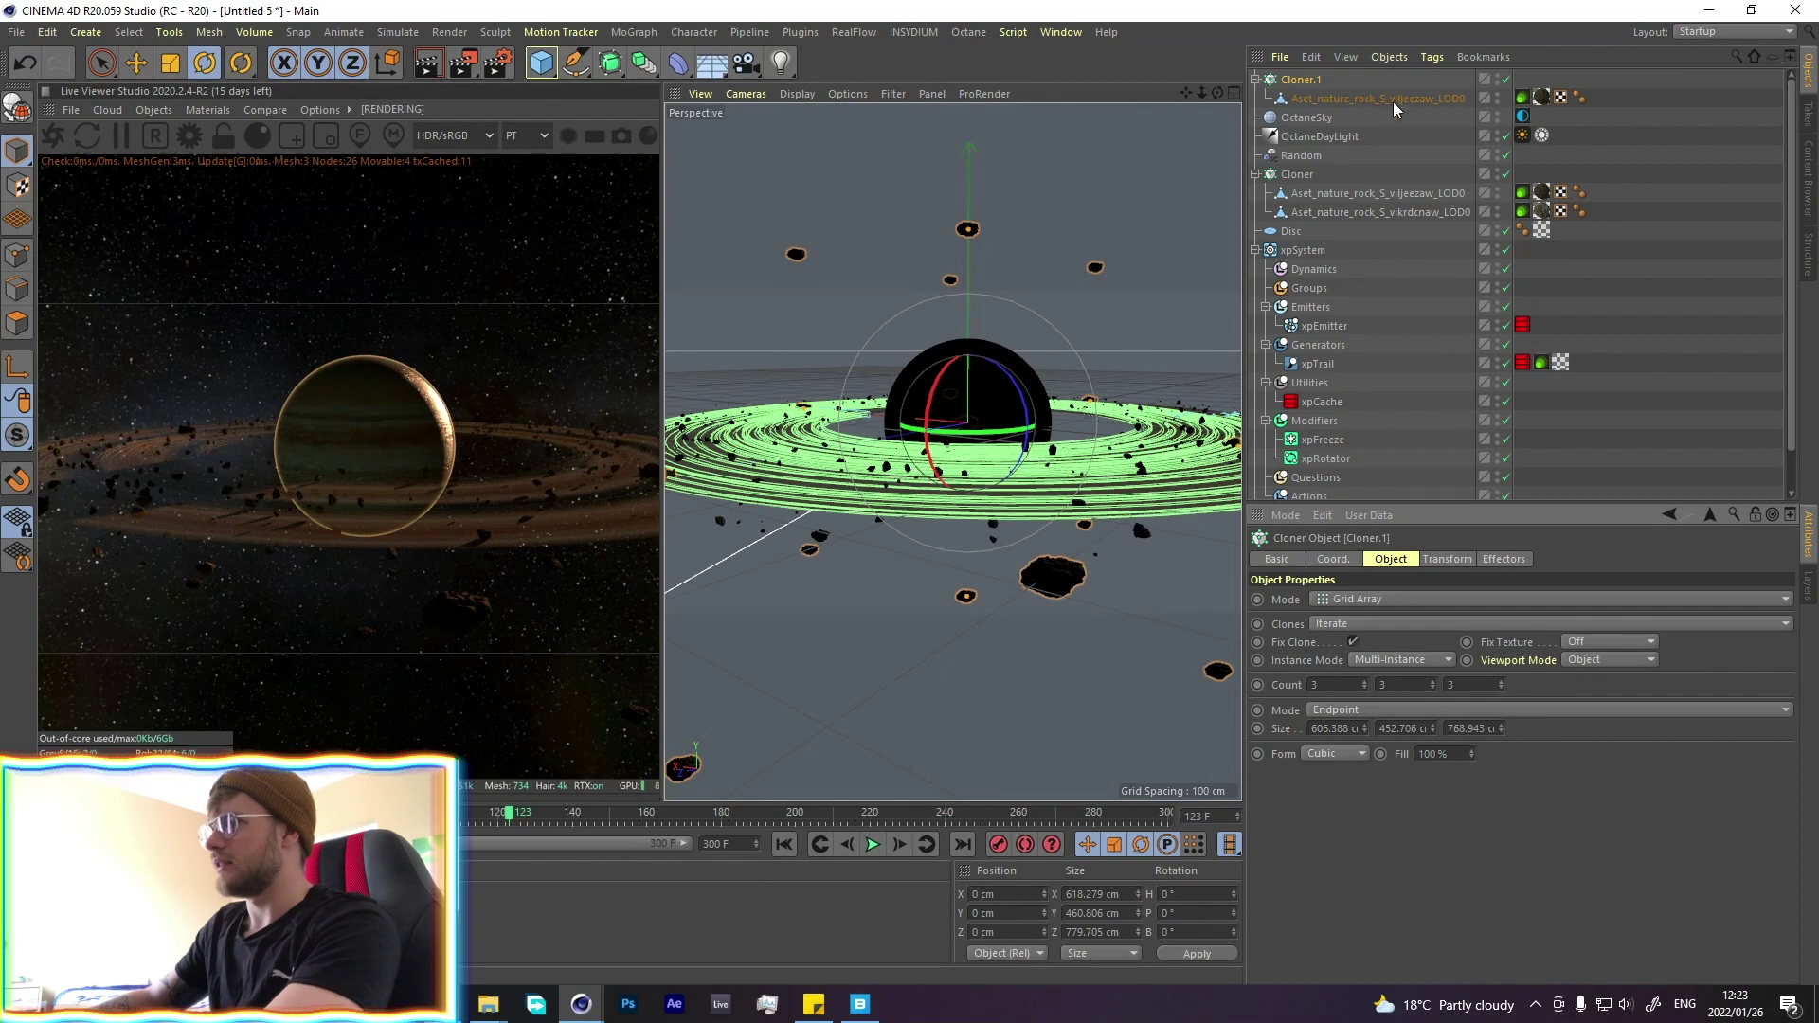
Add a Random effector to the cloned rocks with 0.5 uniform scale variation
{"action": "left_click", "coordinate": [634, 32]}
{"action": "mouse_move", "coordinate": [679, 62]}
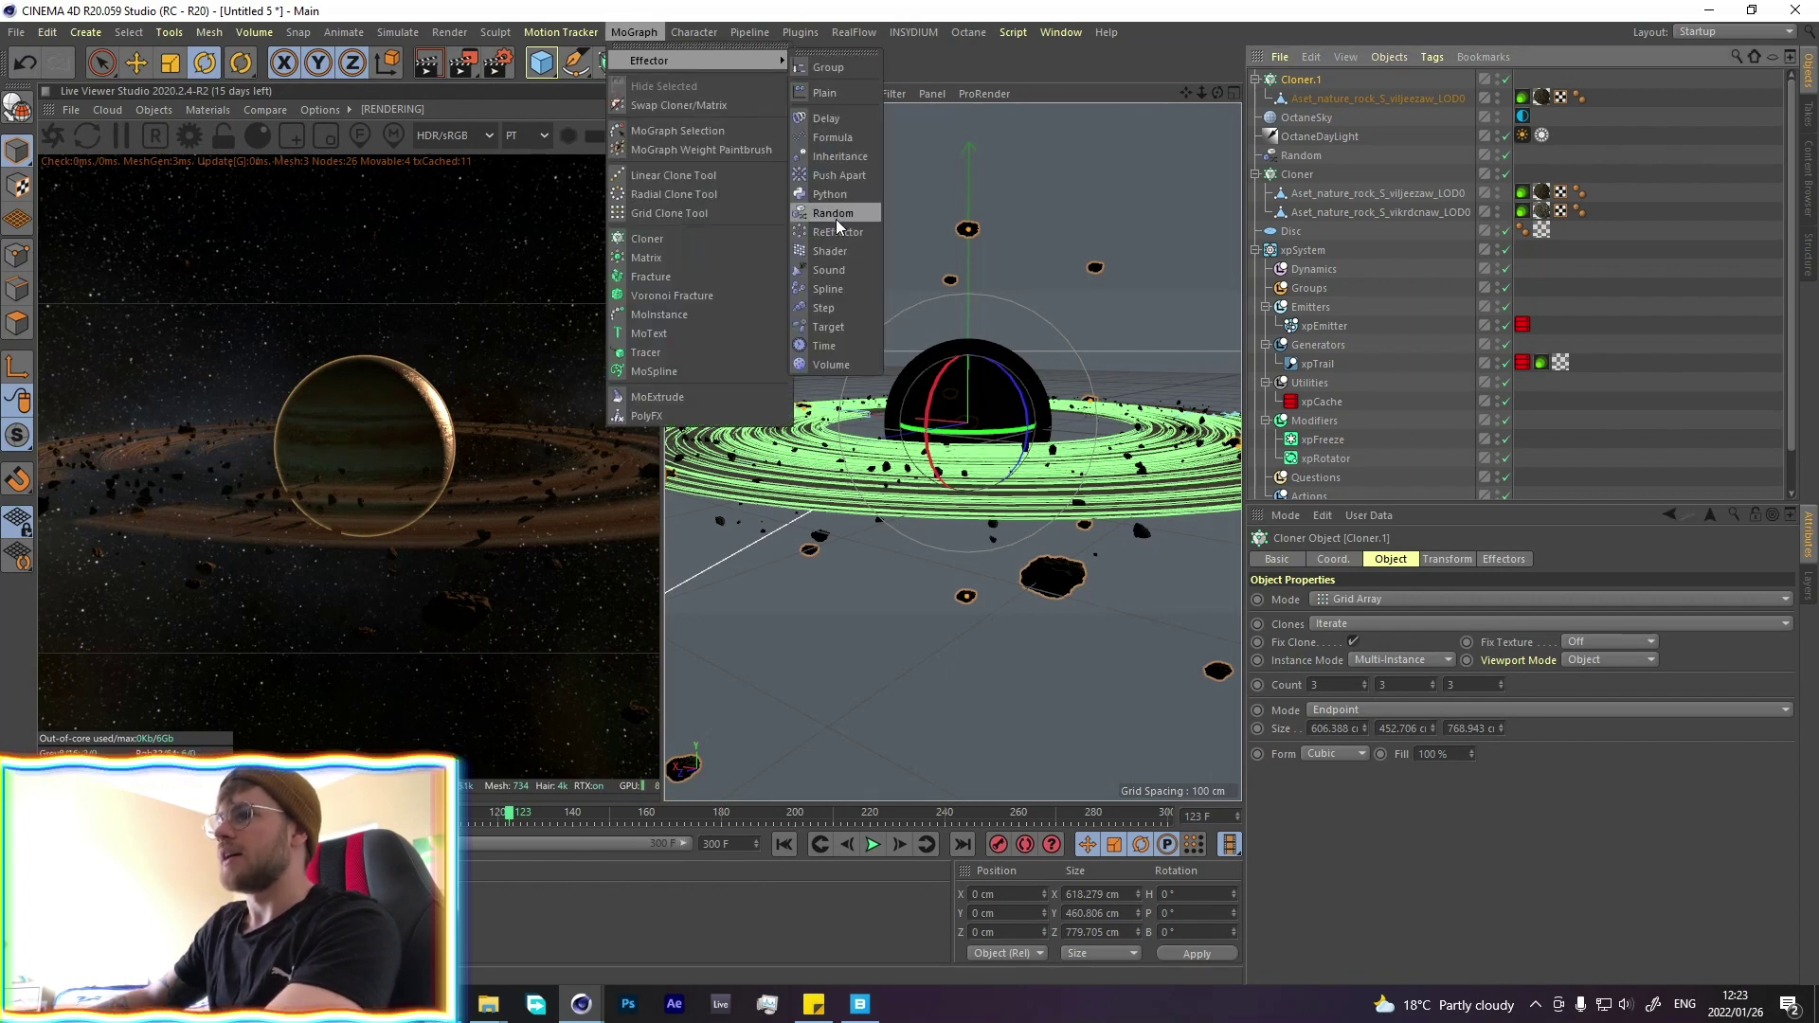
{"action": "left_click", "coordinate": [835, 215]}
{"action": "left_click", "coordinate": [1444, 560]}
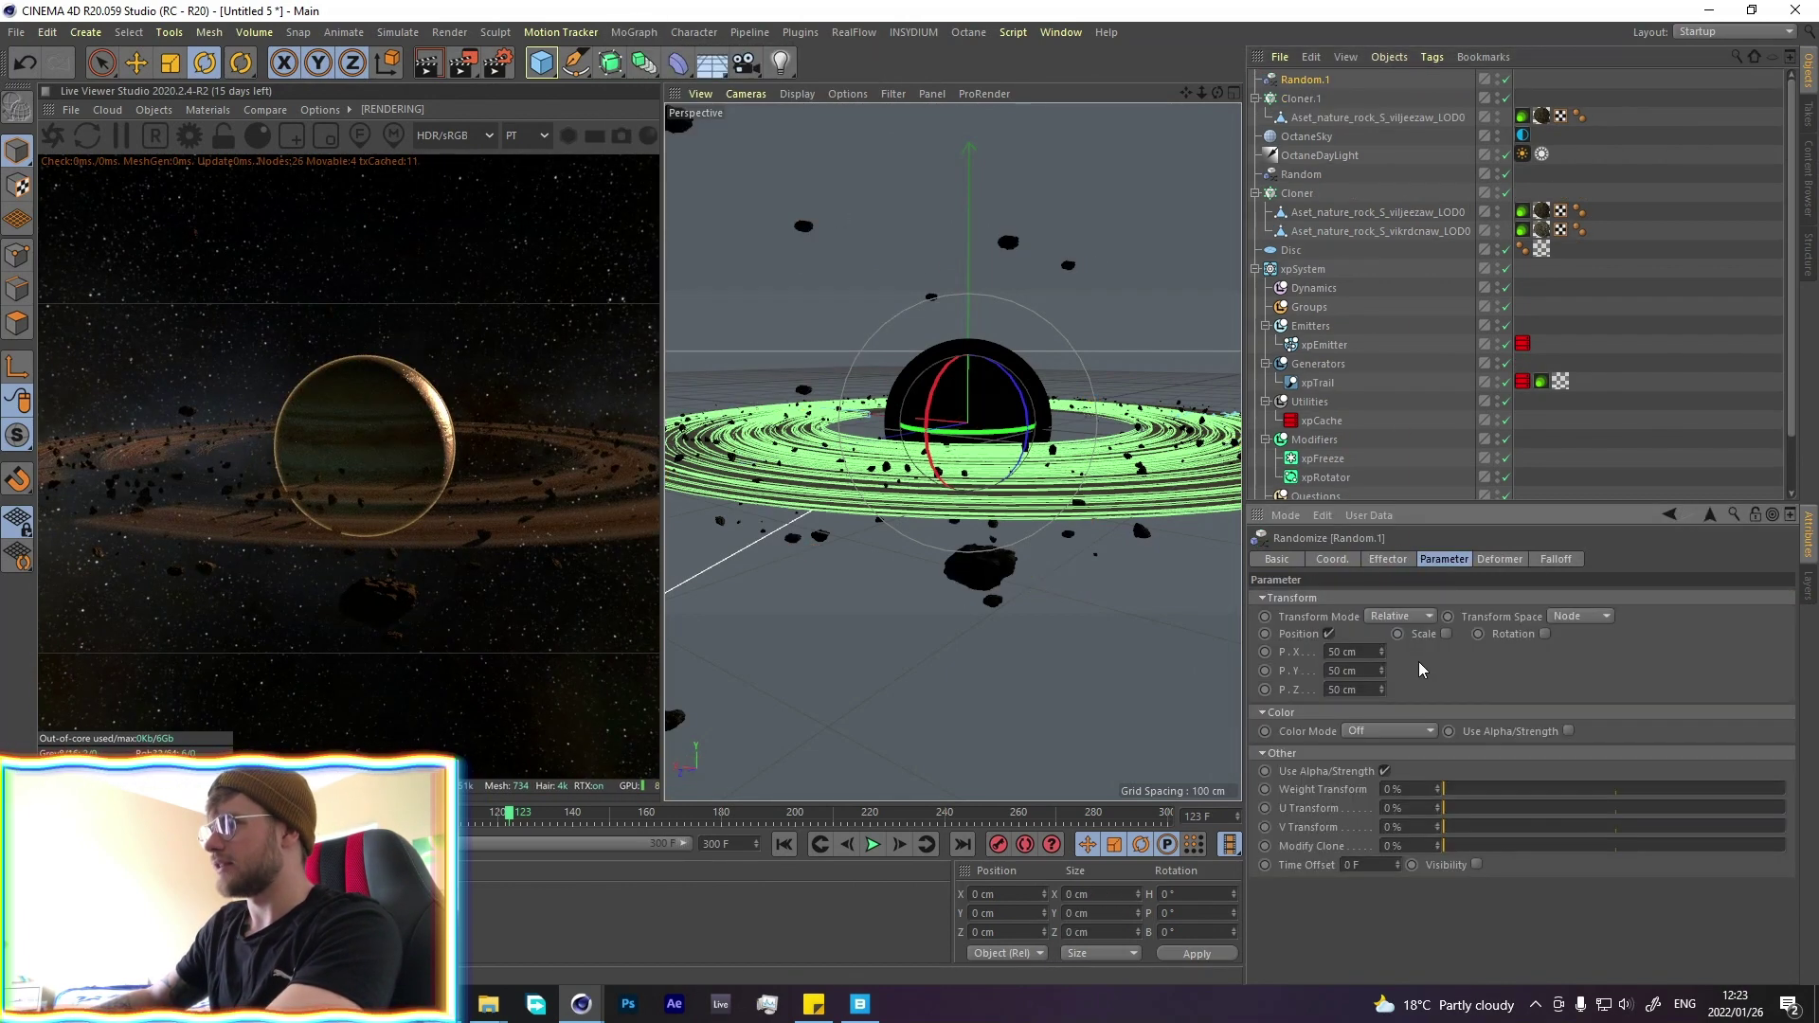
{"action": "left_click", "coordinate": [1445, 634]}
{"action": "left_click", "coordinate": [1493, 708]}
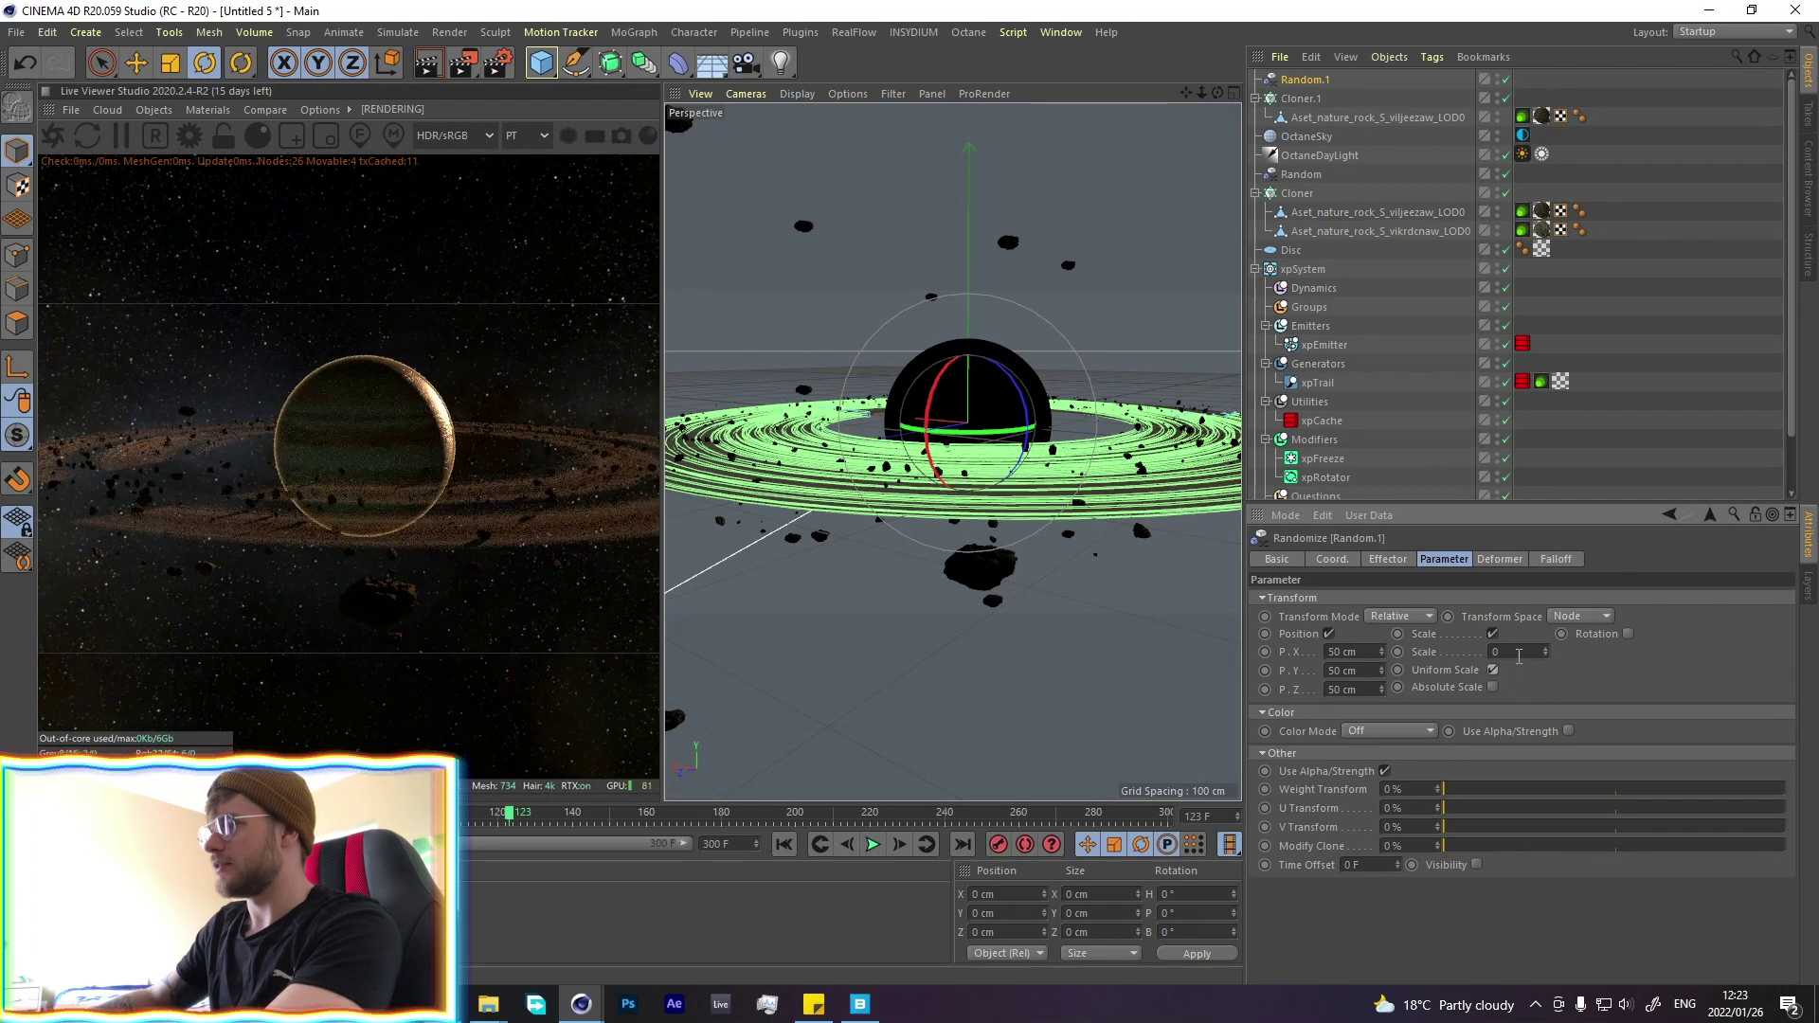
{"action": "type", "text": "0.5"}
{"action": "key", "text": "Return"}
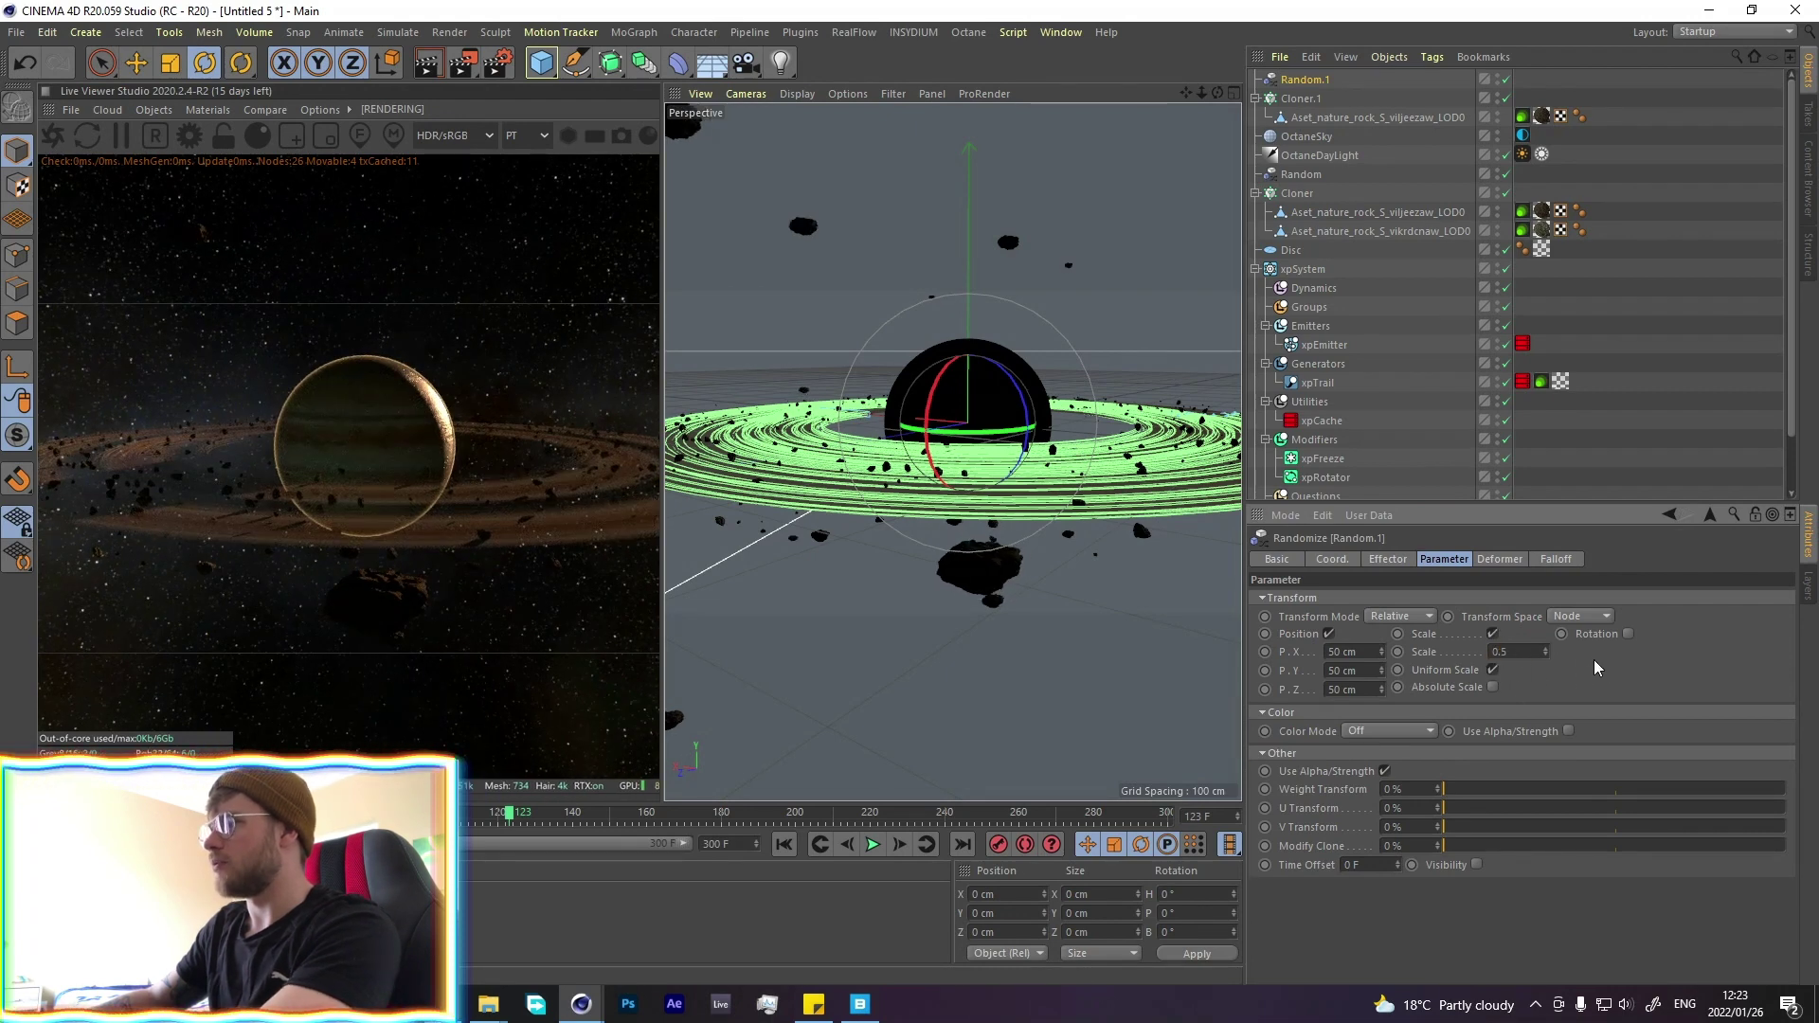
Give the Random effector 360° rotation variation on all three axes
{"action": "left_click", "coordinate": [1628, 634]}
{"action": "left_click_drag", "start_coordinate": [1650, 653], "coordinate": [1574, 656]}
{"action": "type", "text": "36"}
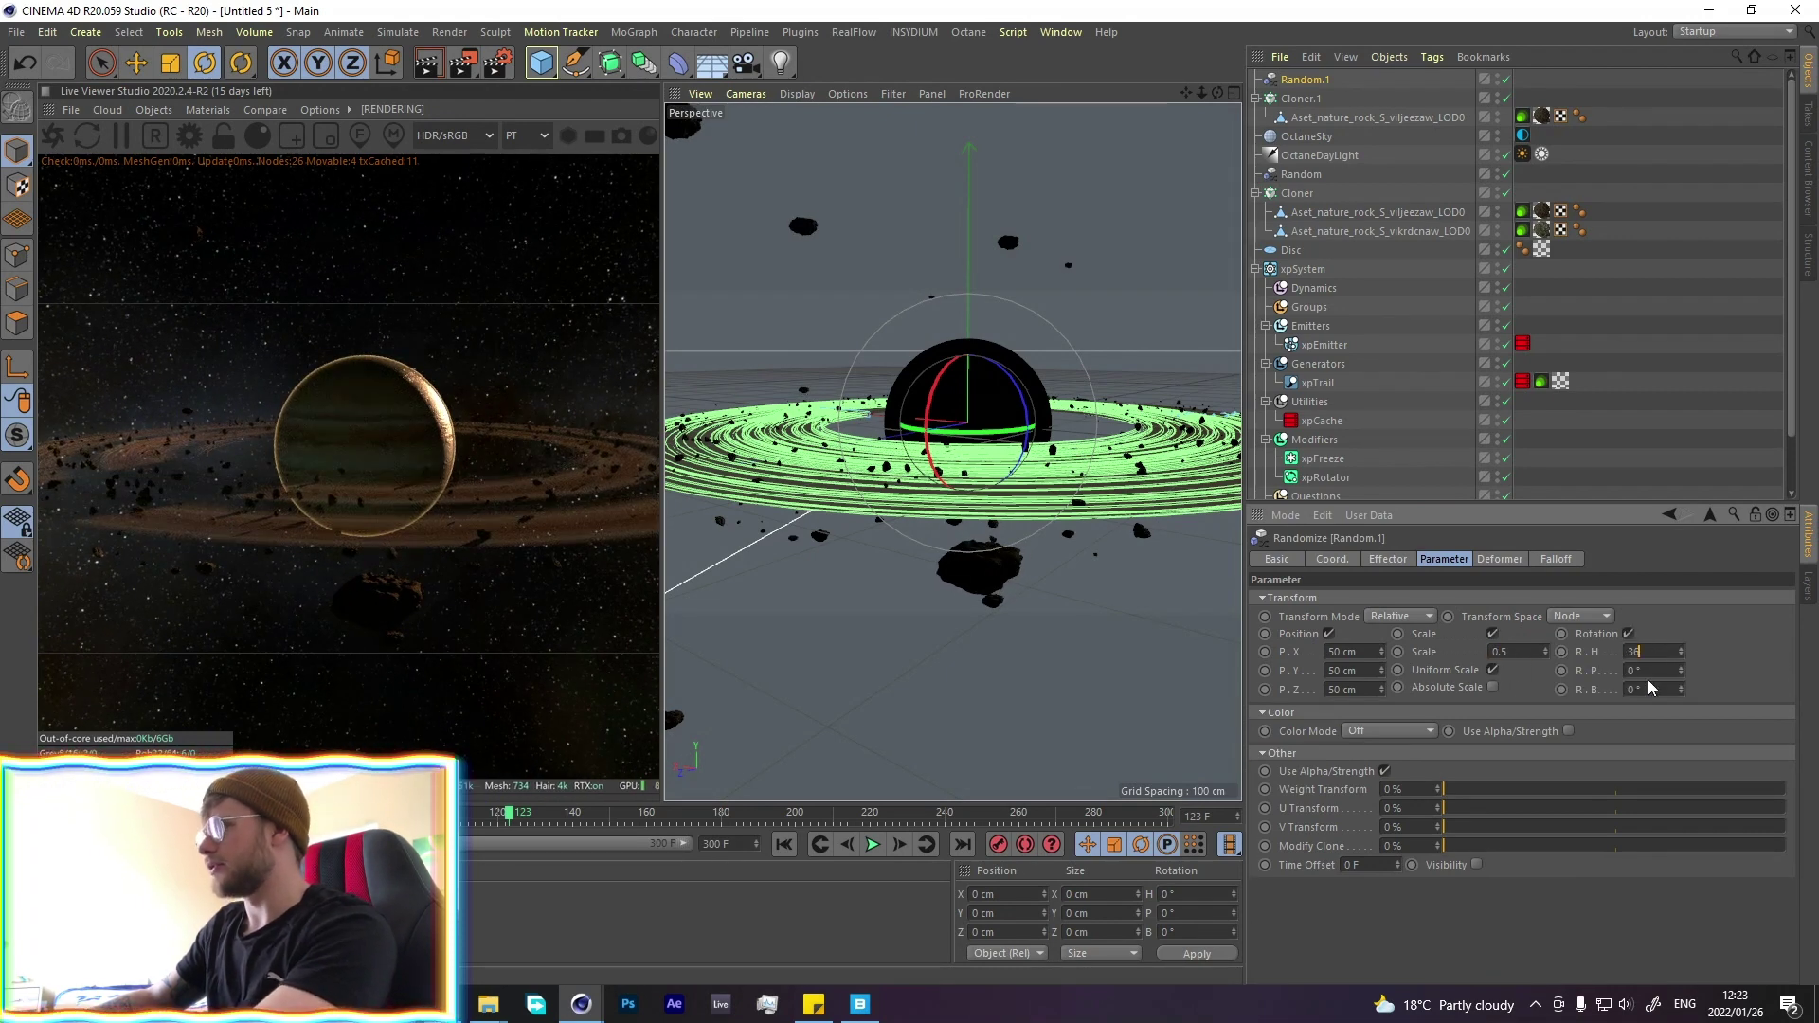
{"action": "type", "text": "0"}
{"action": "key", "text": "Tab"}
{"action": "type", "text": "360"}
{"action": "key", "text": "Tab"}
{"action": "type", "text": "360"}
{"action": "key", "text": "Return"}
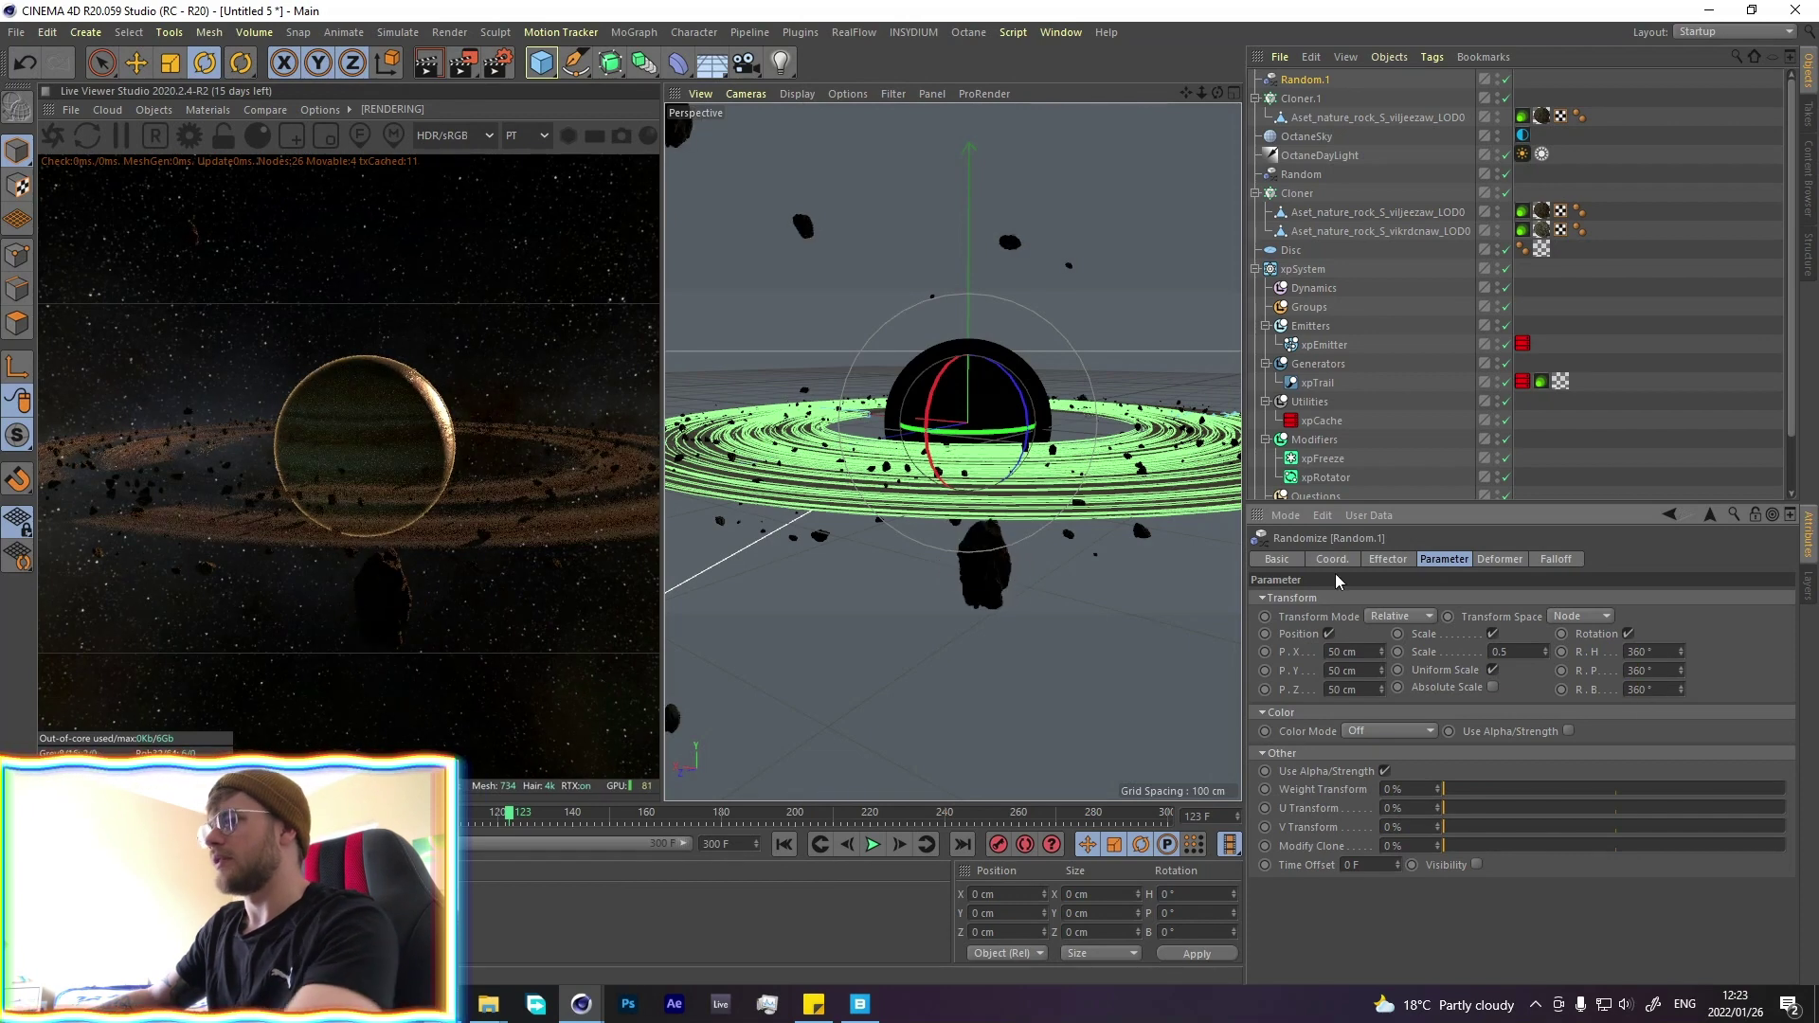
Raise Cloner.1's grid count in Y to 4
{"action": "left_click", "coordinate": [1300, 98]}
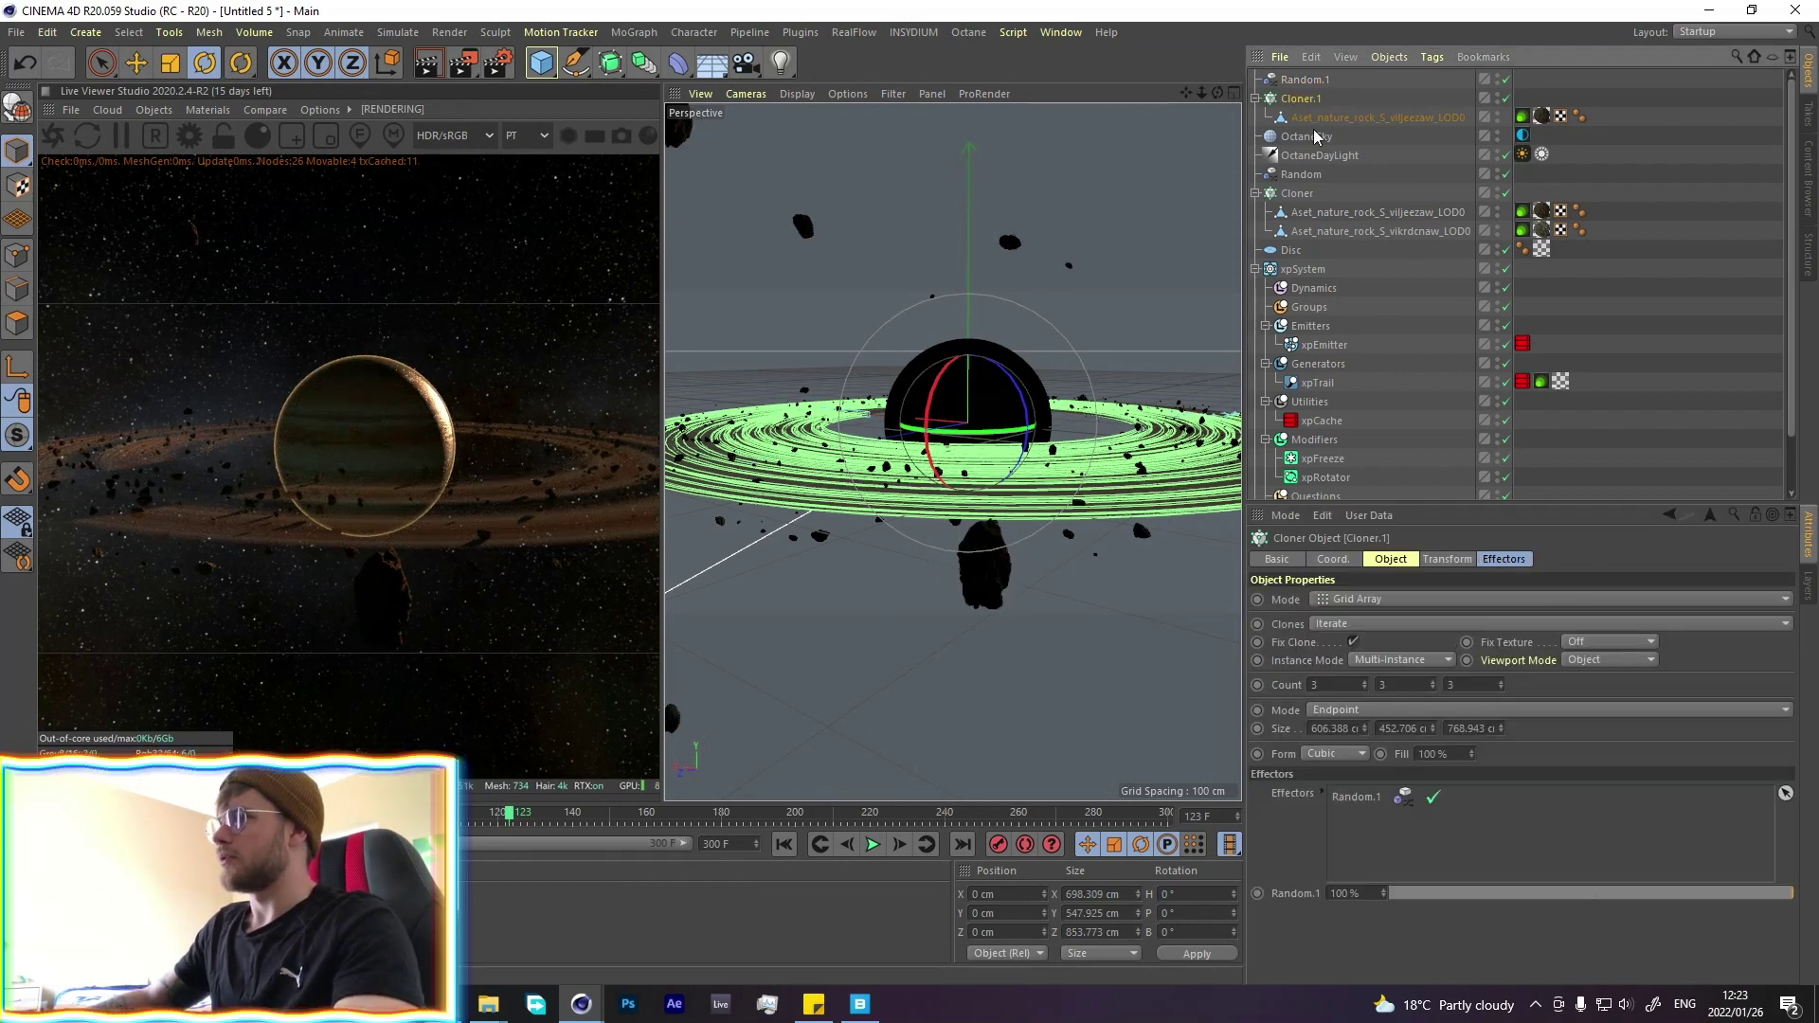
{"action": "left_click", "coordinate": [1433, 681]}
{"action": "left_click_drag", "start_coordinate": [959, 424], "coordinate": [1000, 488], "text": "alt"}
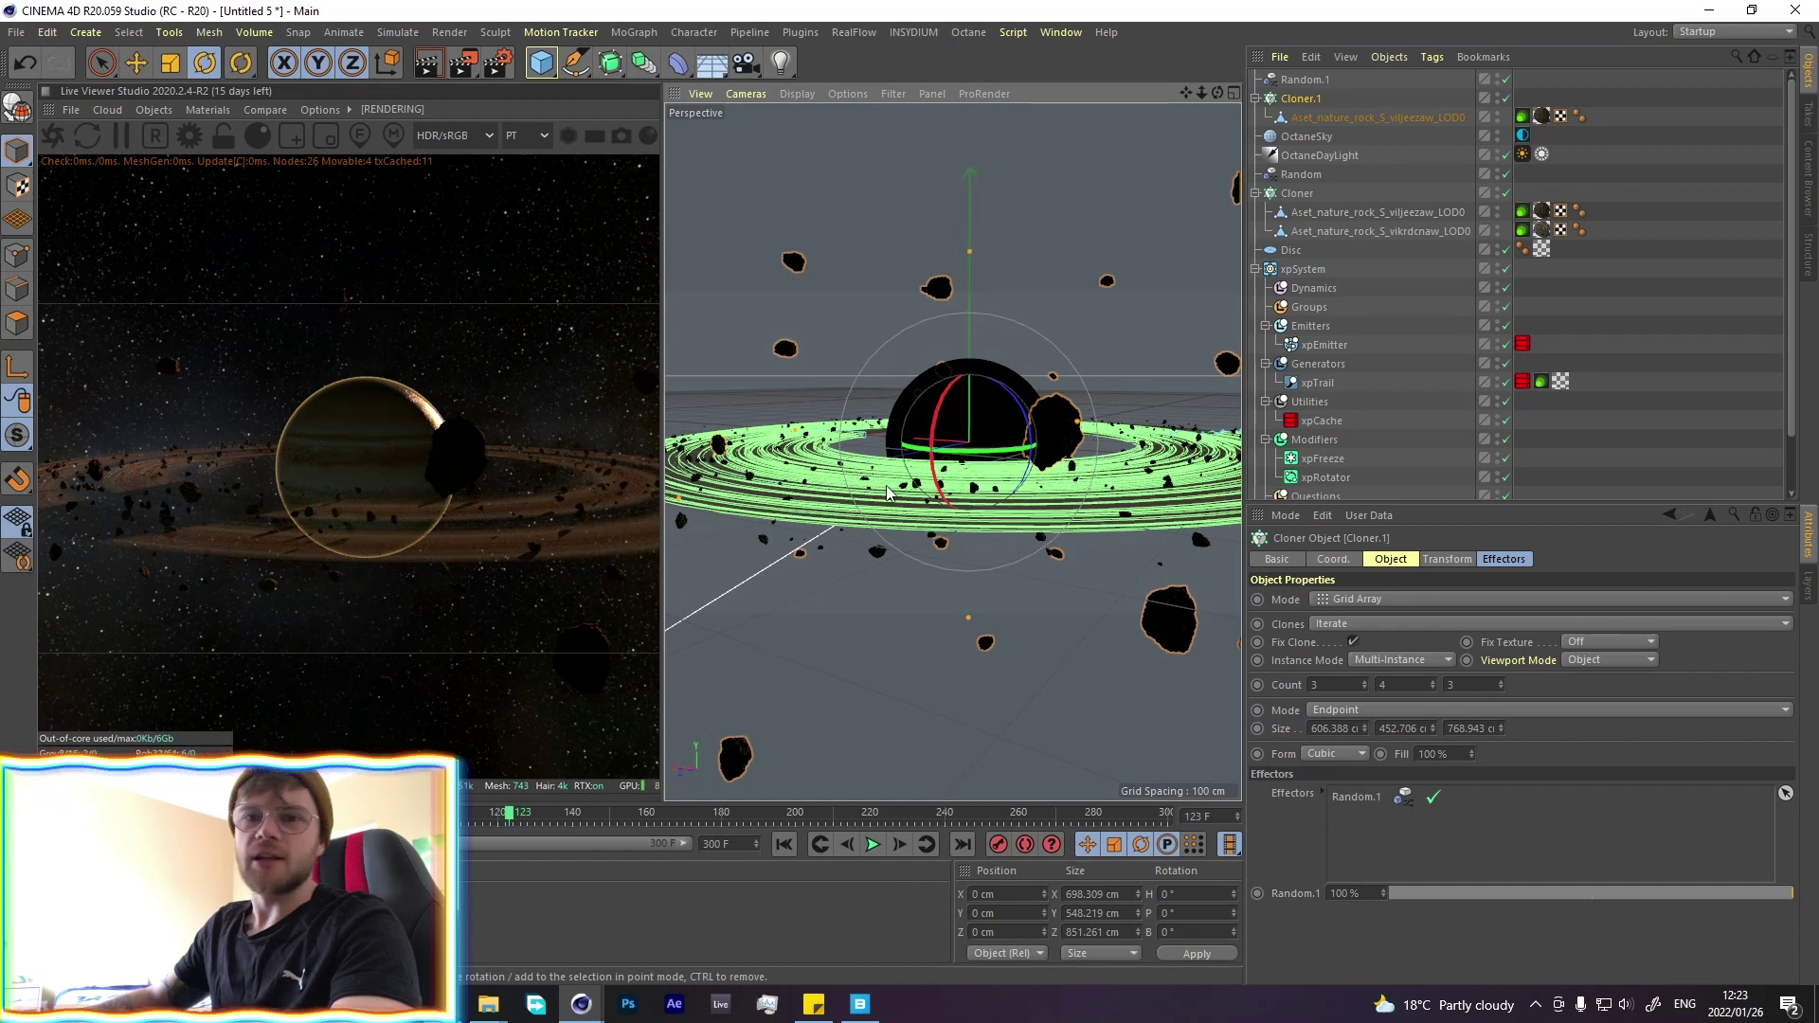
Add an Octane camera with a 25 mm wide-angle lens
{"action": "left_click", "coordinate": [154, 109]}
{"action": "left_click", "coordinate": [180, 139]}
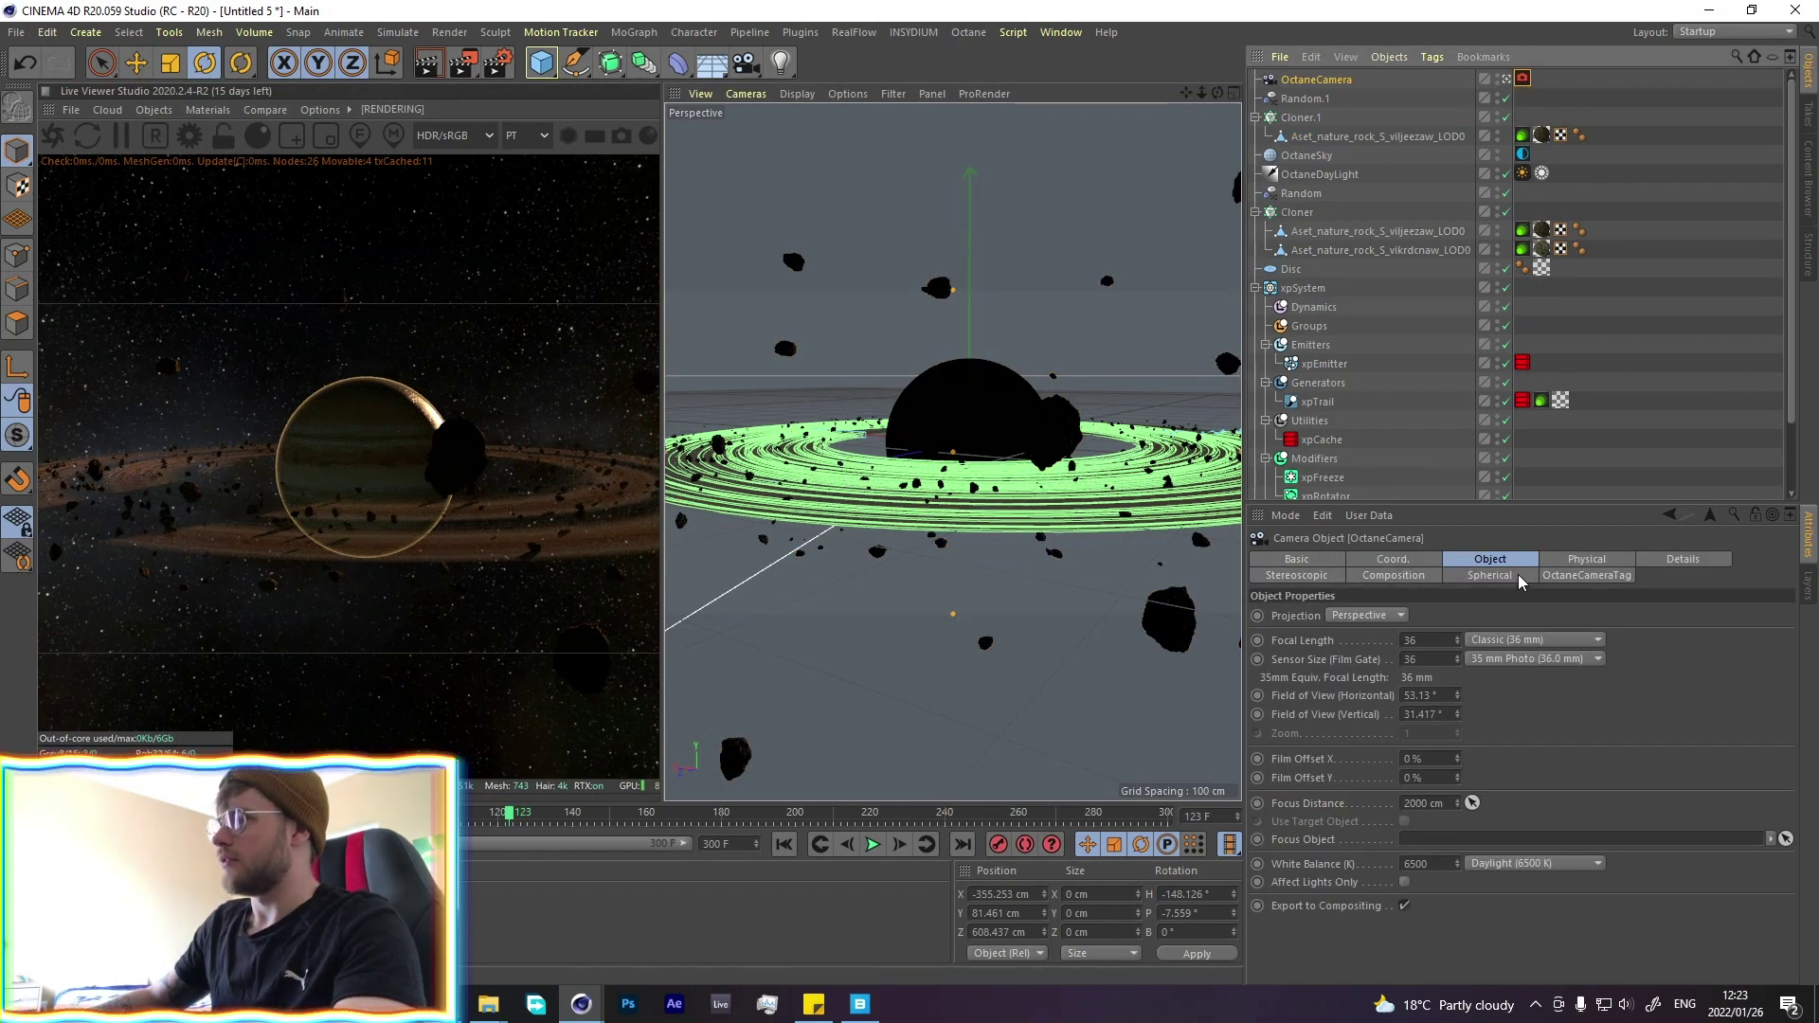
{"action": "left_click", "coordinate": [1514, 640]}
{"action": "left_click", "coordinate": [1542, 697]}
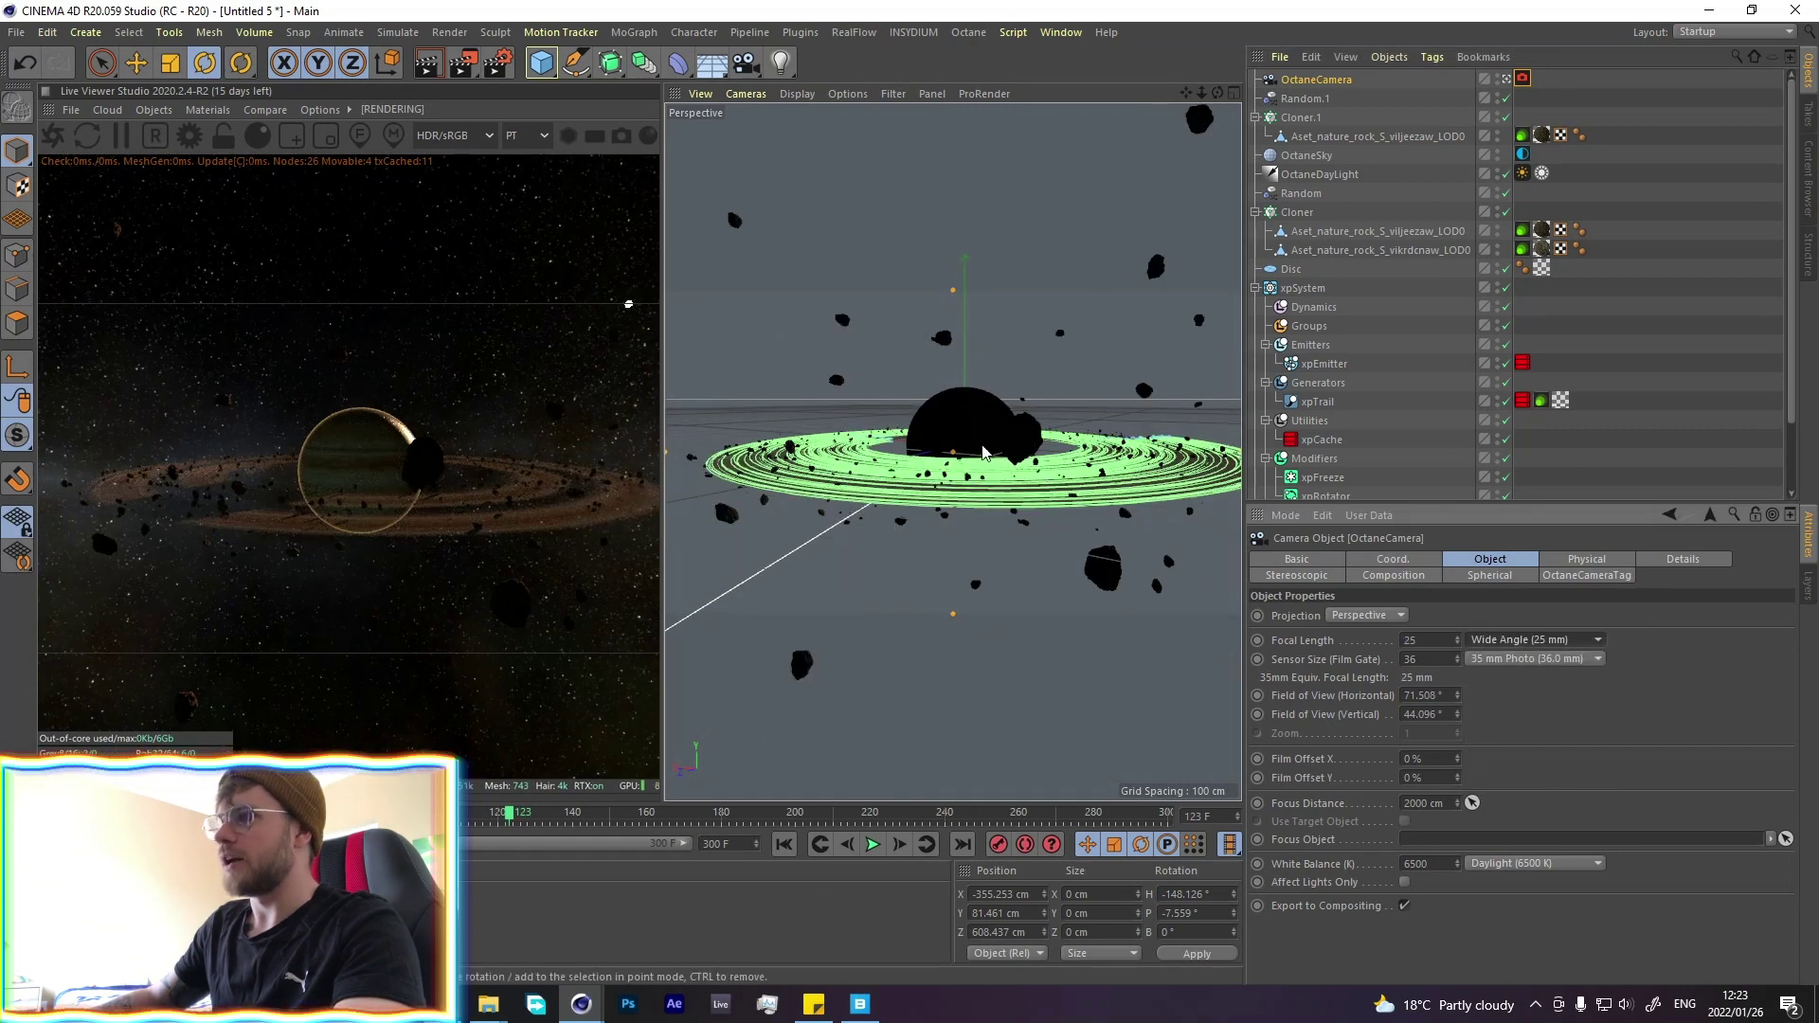
{"action": "scroll", "coordinate": [985, 449], "scroll_direction": "up", "scroll_amount": 2}
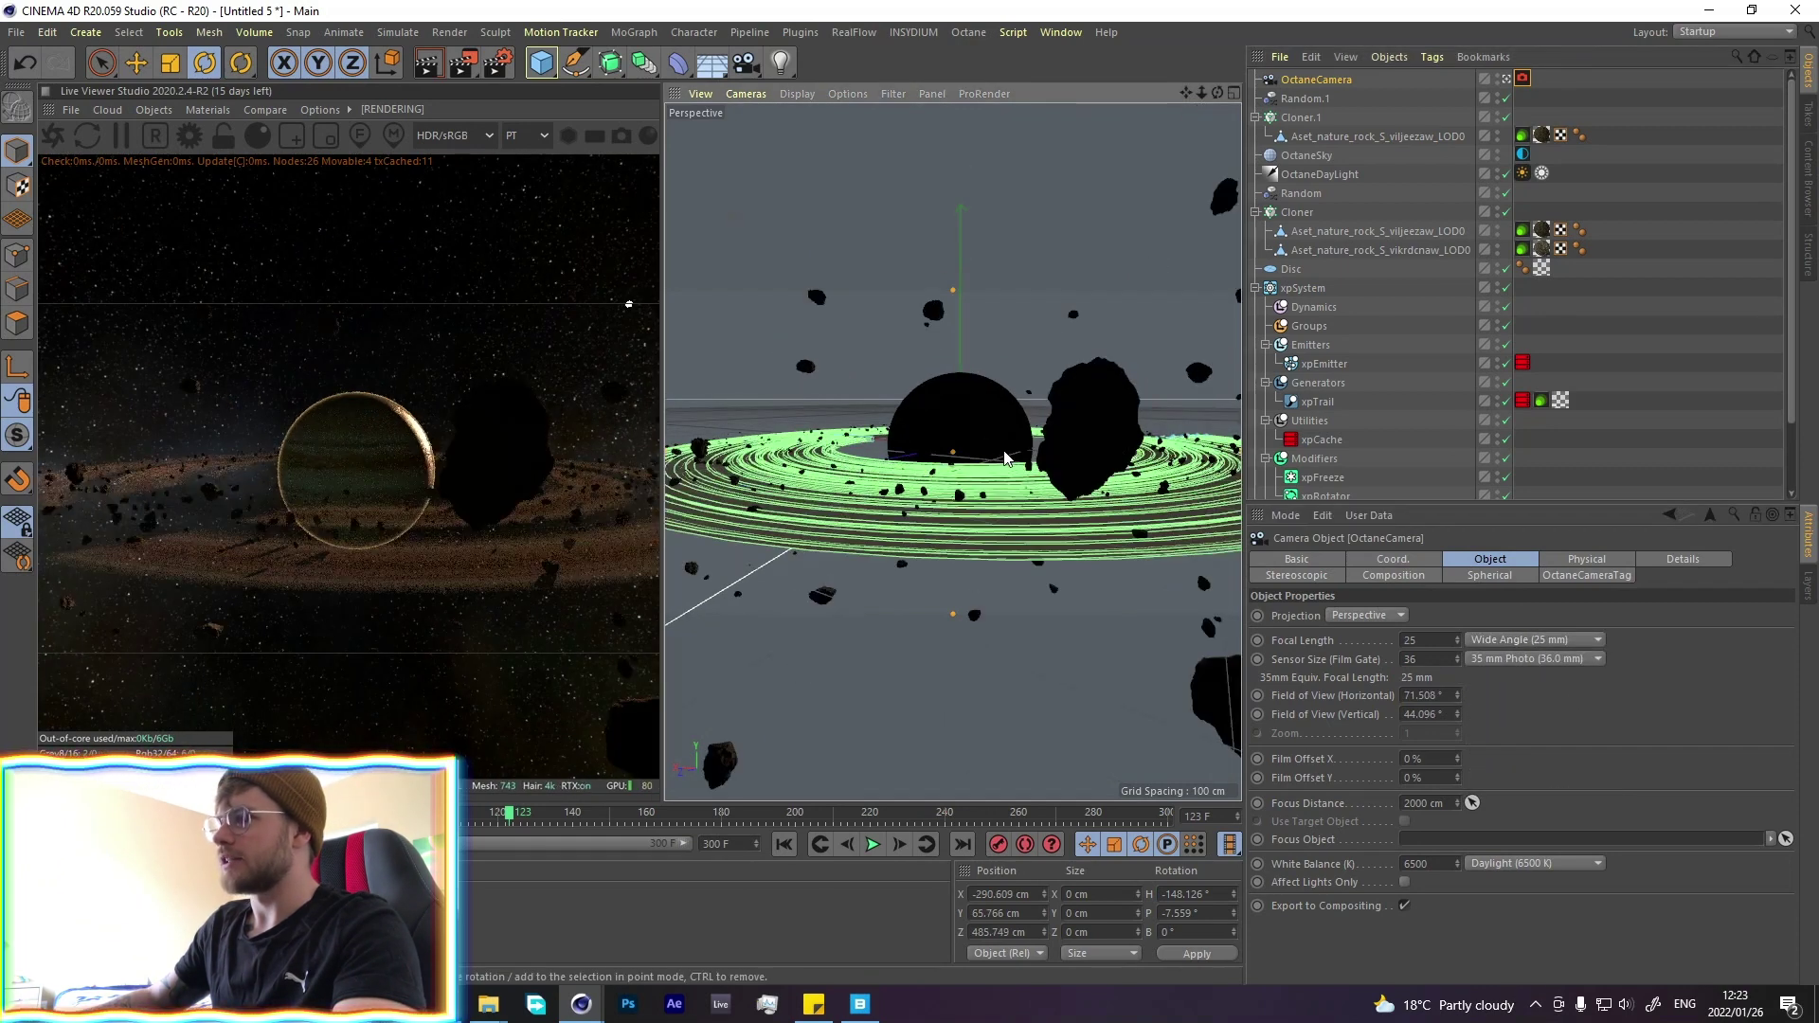
Pick the camera focus on the planet and widen the aperture to 1.444 cm
{"action": "left_click", "coordinate": [361, 143]}
{"action": "left_click", "coordinate": [964, 414]}
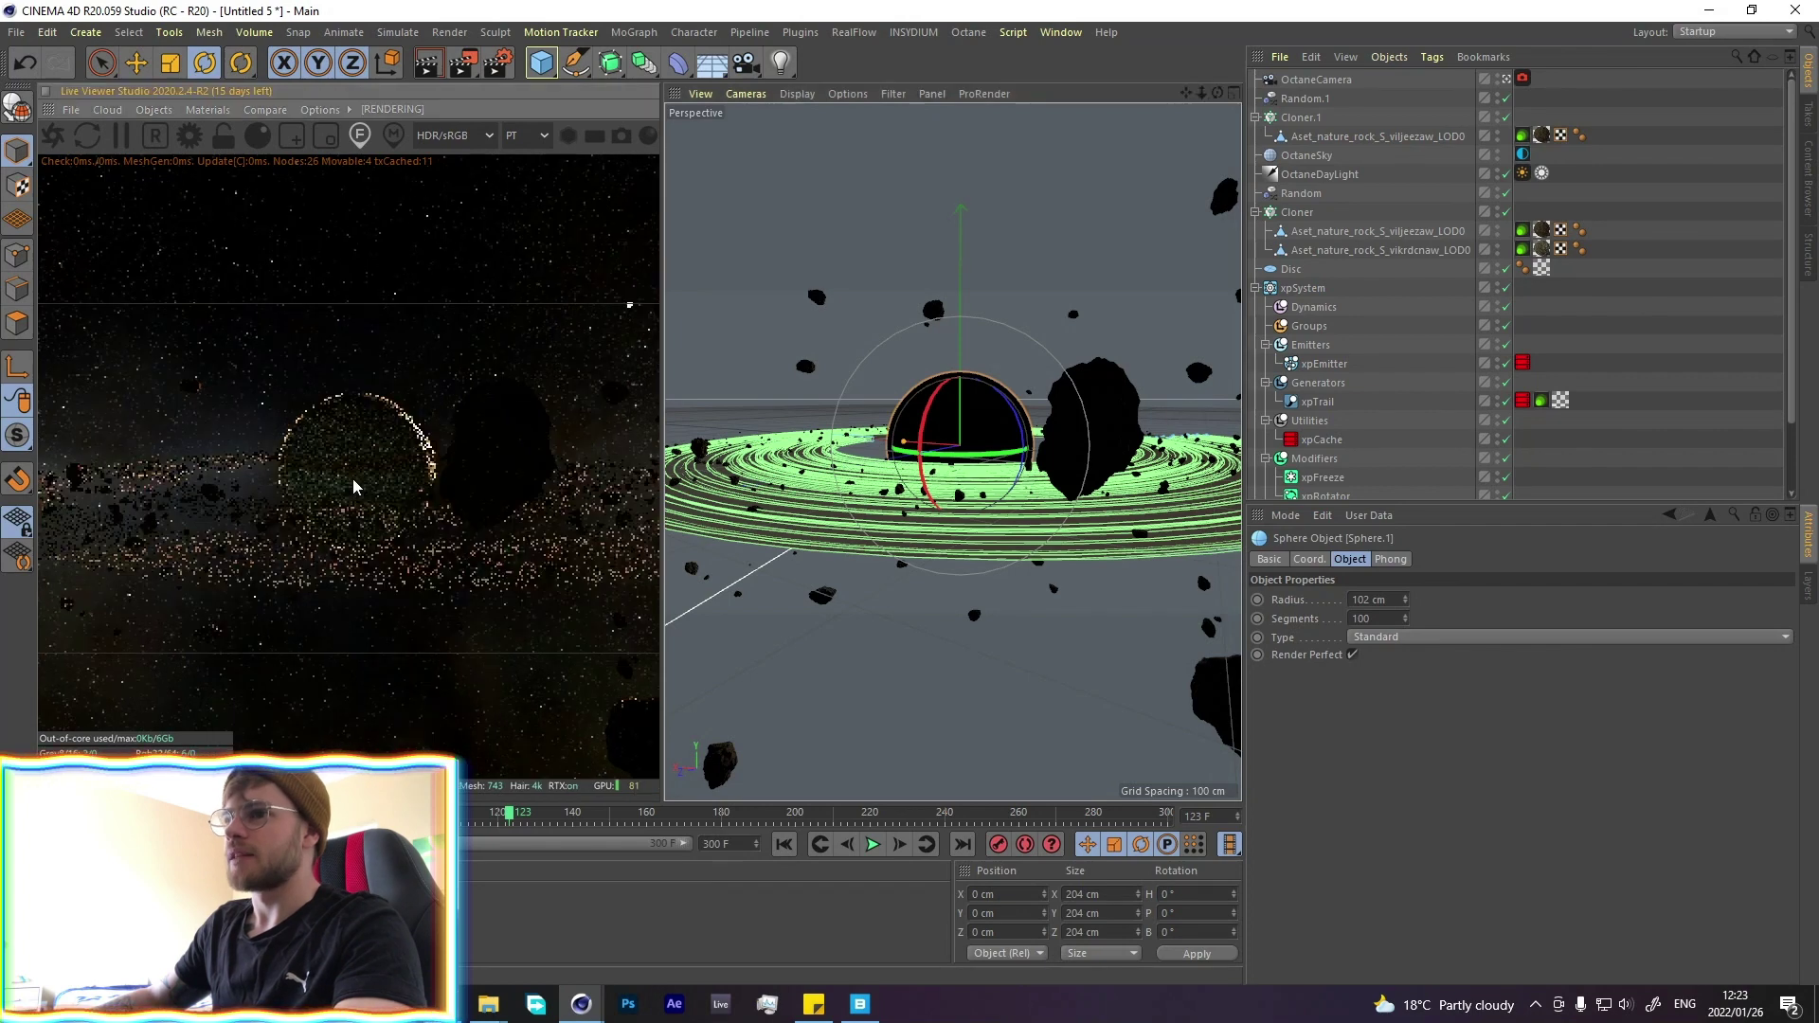
{"action": "left_click", "coordinate": [1294, 80]}
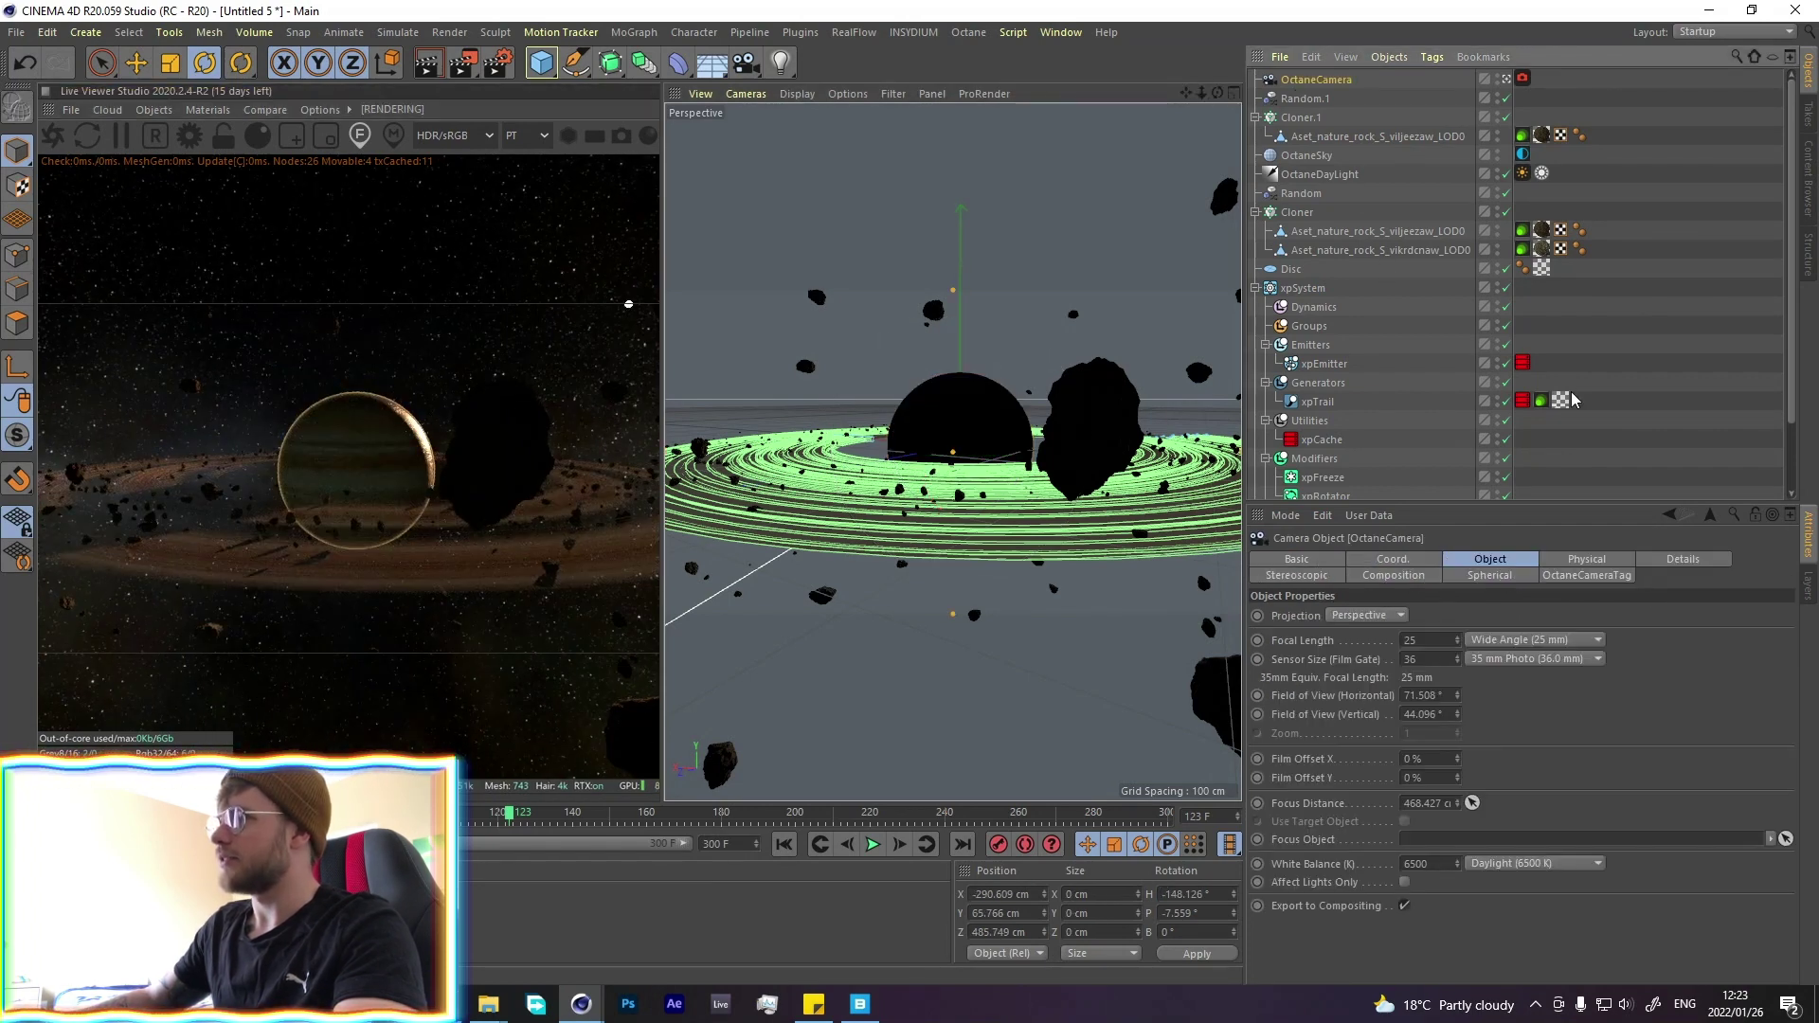
{"action": "left_click", "coordinate": [1580, 574]}
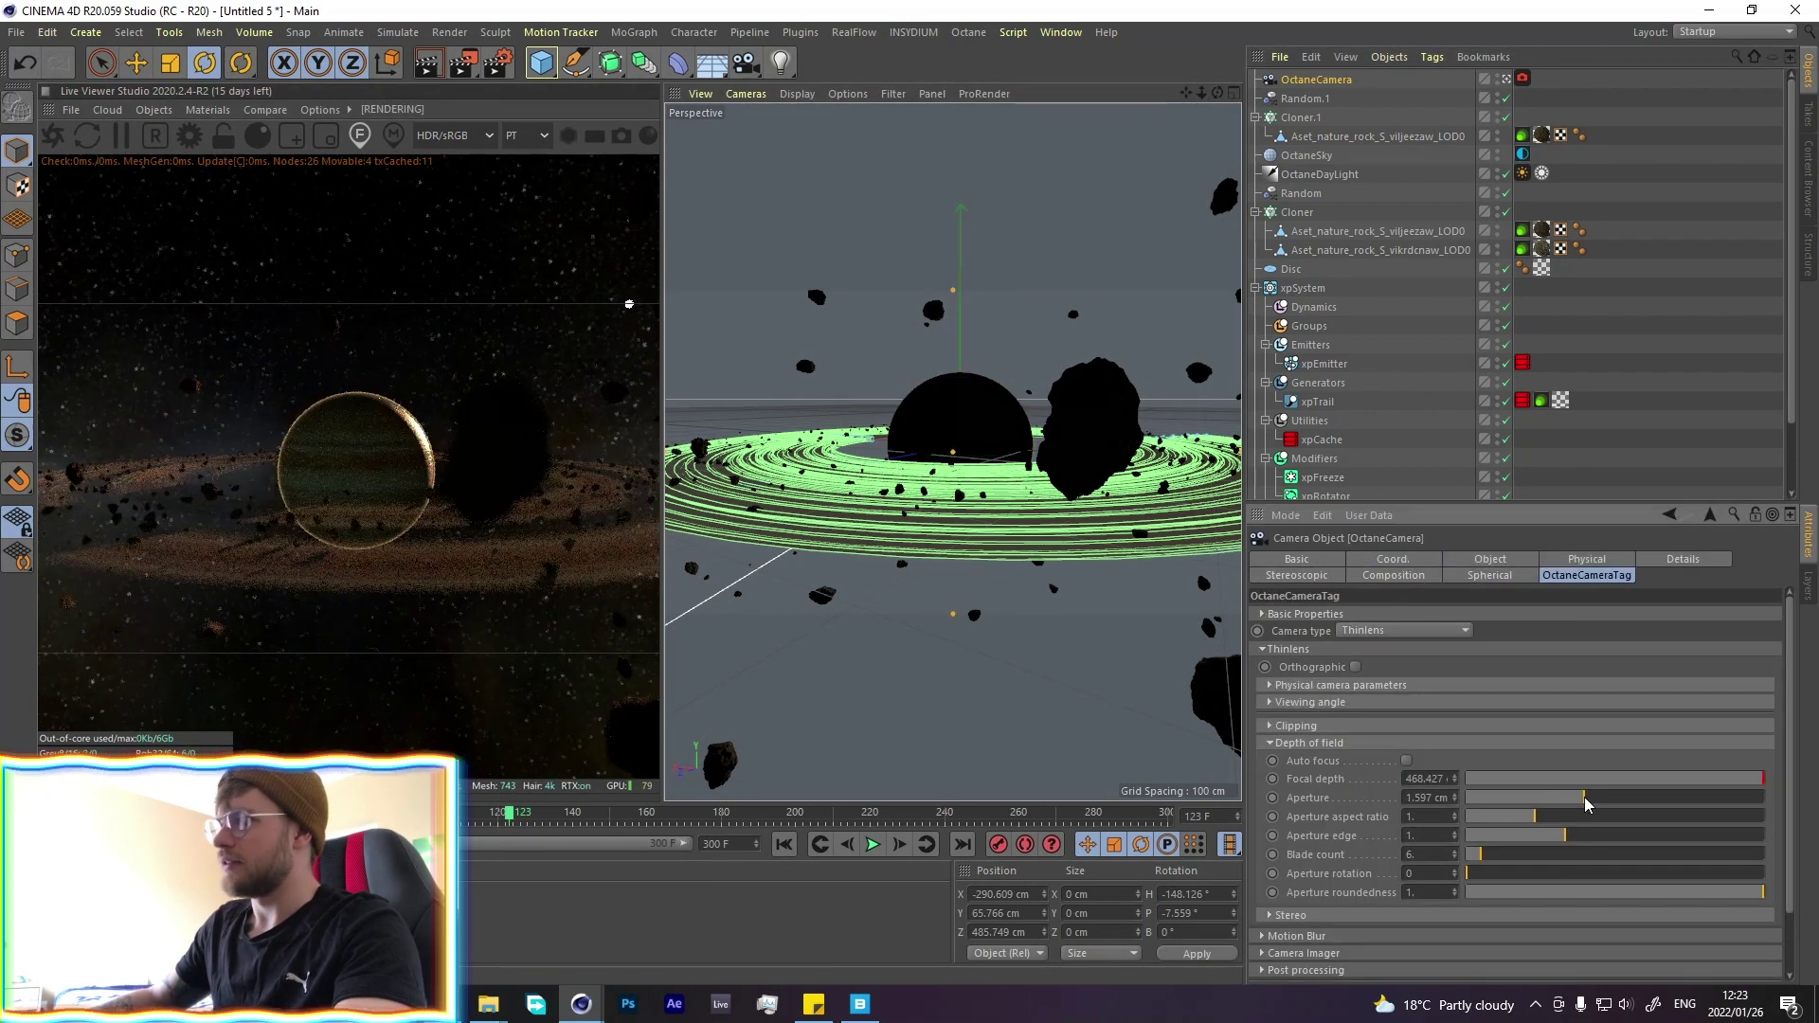
{"action": "left_click_drag", "start_coordinate": [1486, 800], "coordinate": [1572, 801]}
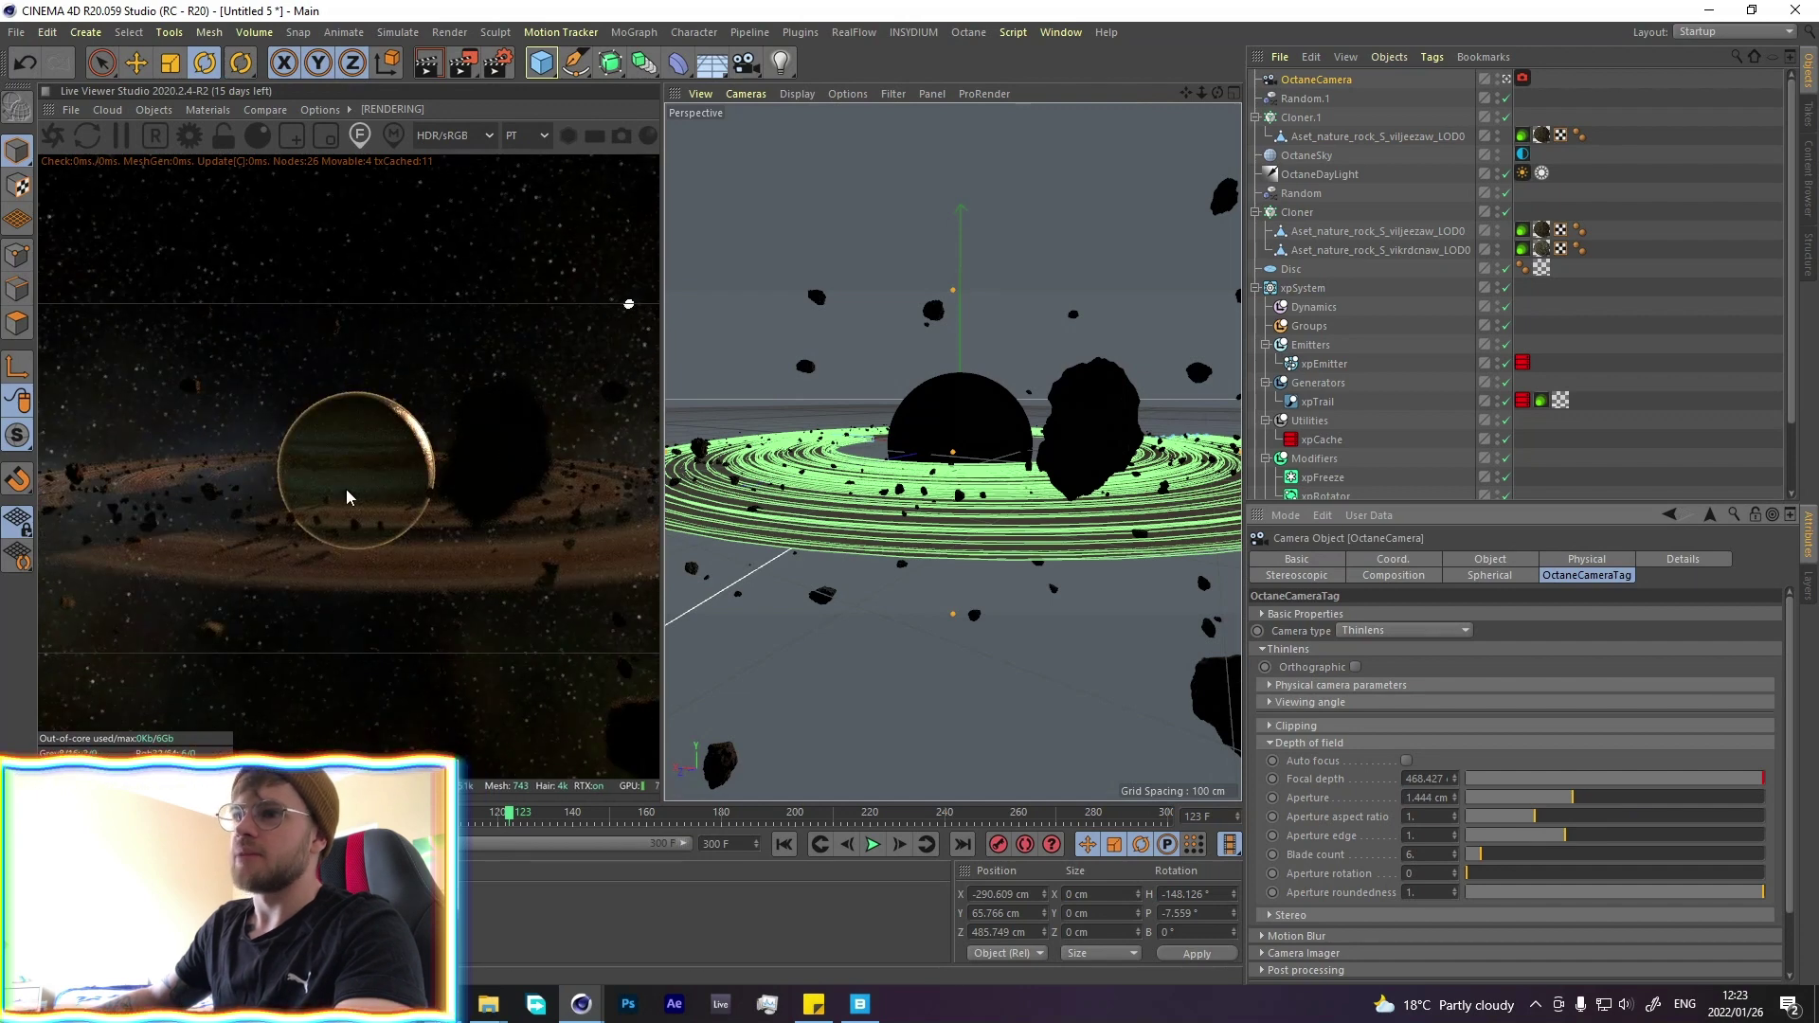
{"action": "scroll", "coordinate": [959, 451], "scroll_direction": "up", "scroll_amount": 2}
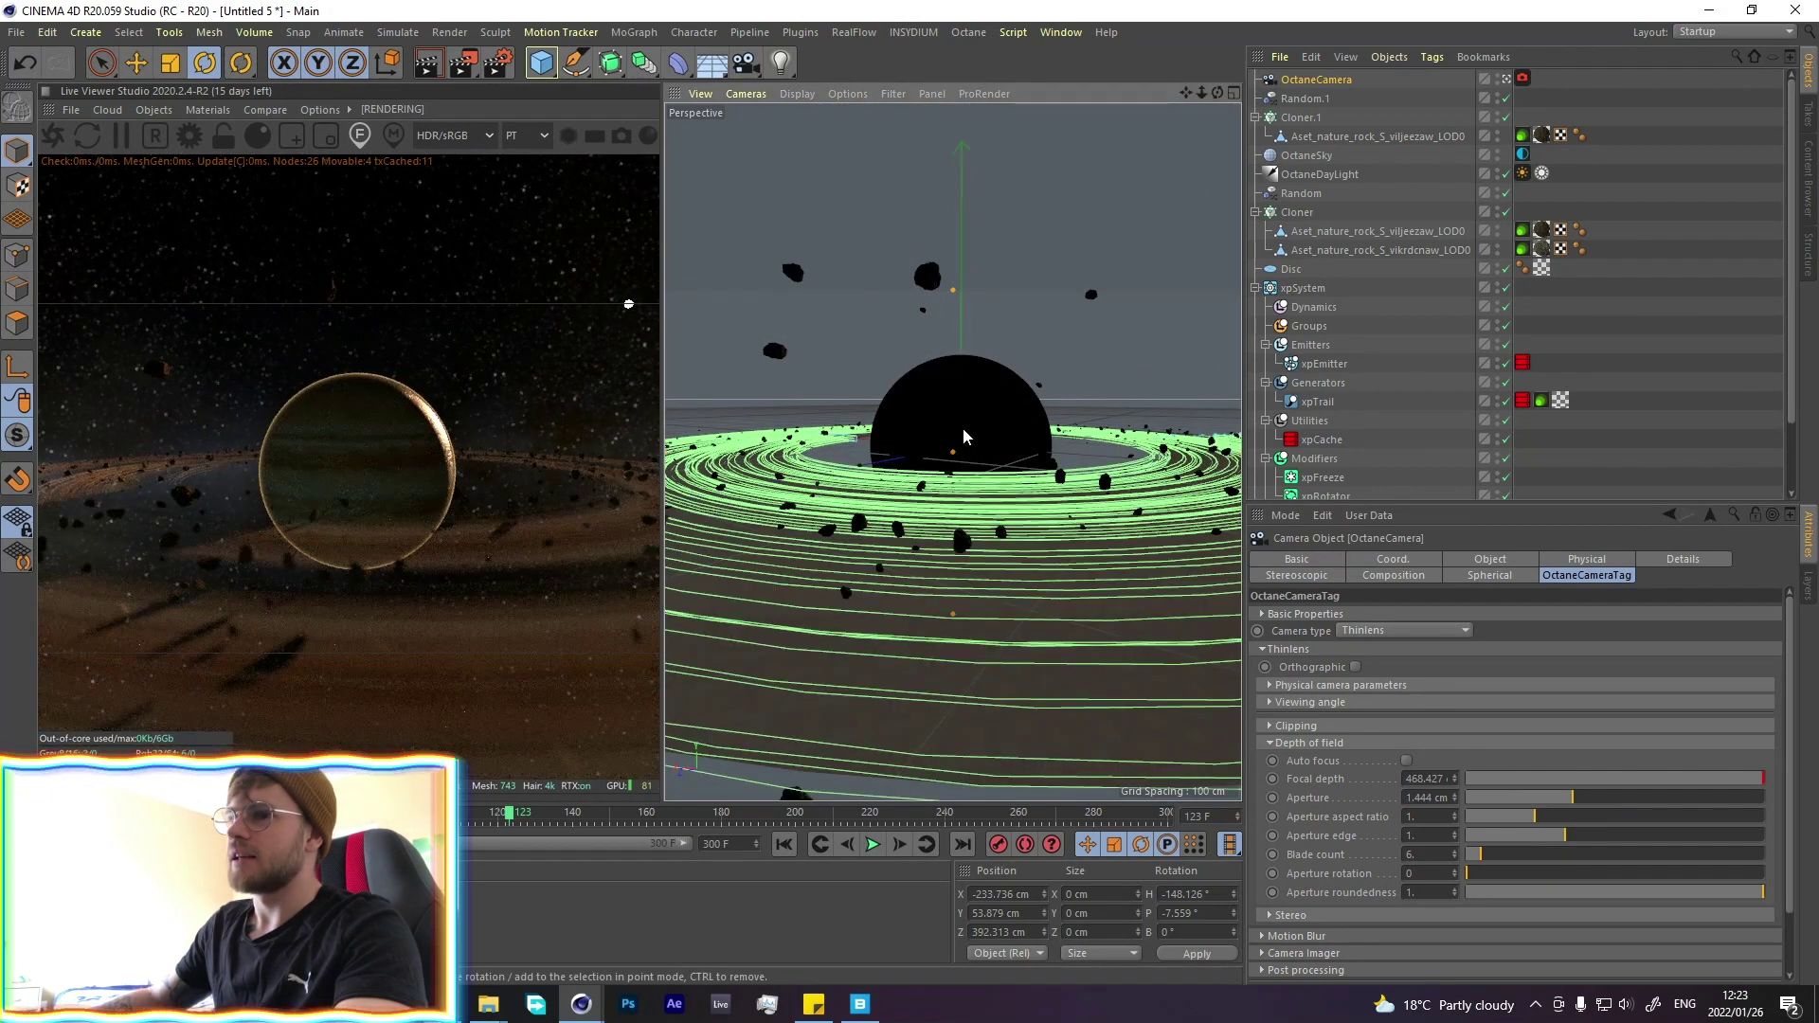
{"action": "scroll", "coordinate": [965, 431], "scroll_direction": "down", "scroll_amount": 2}
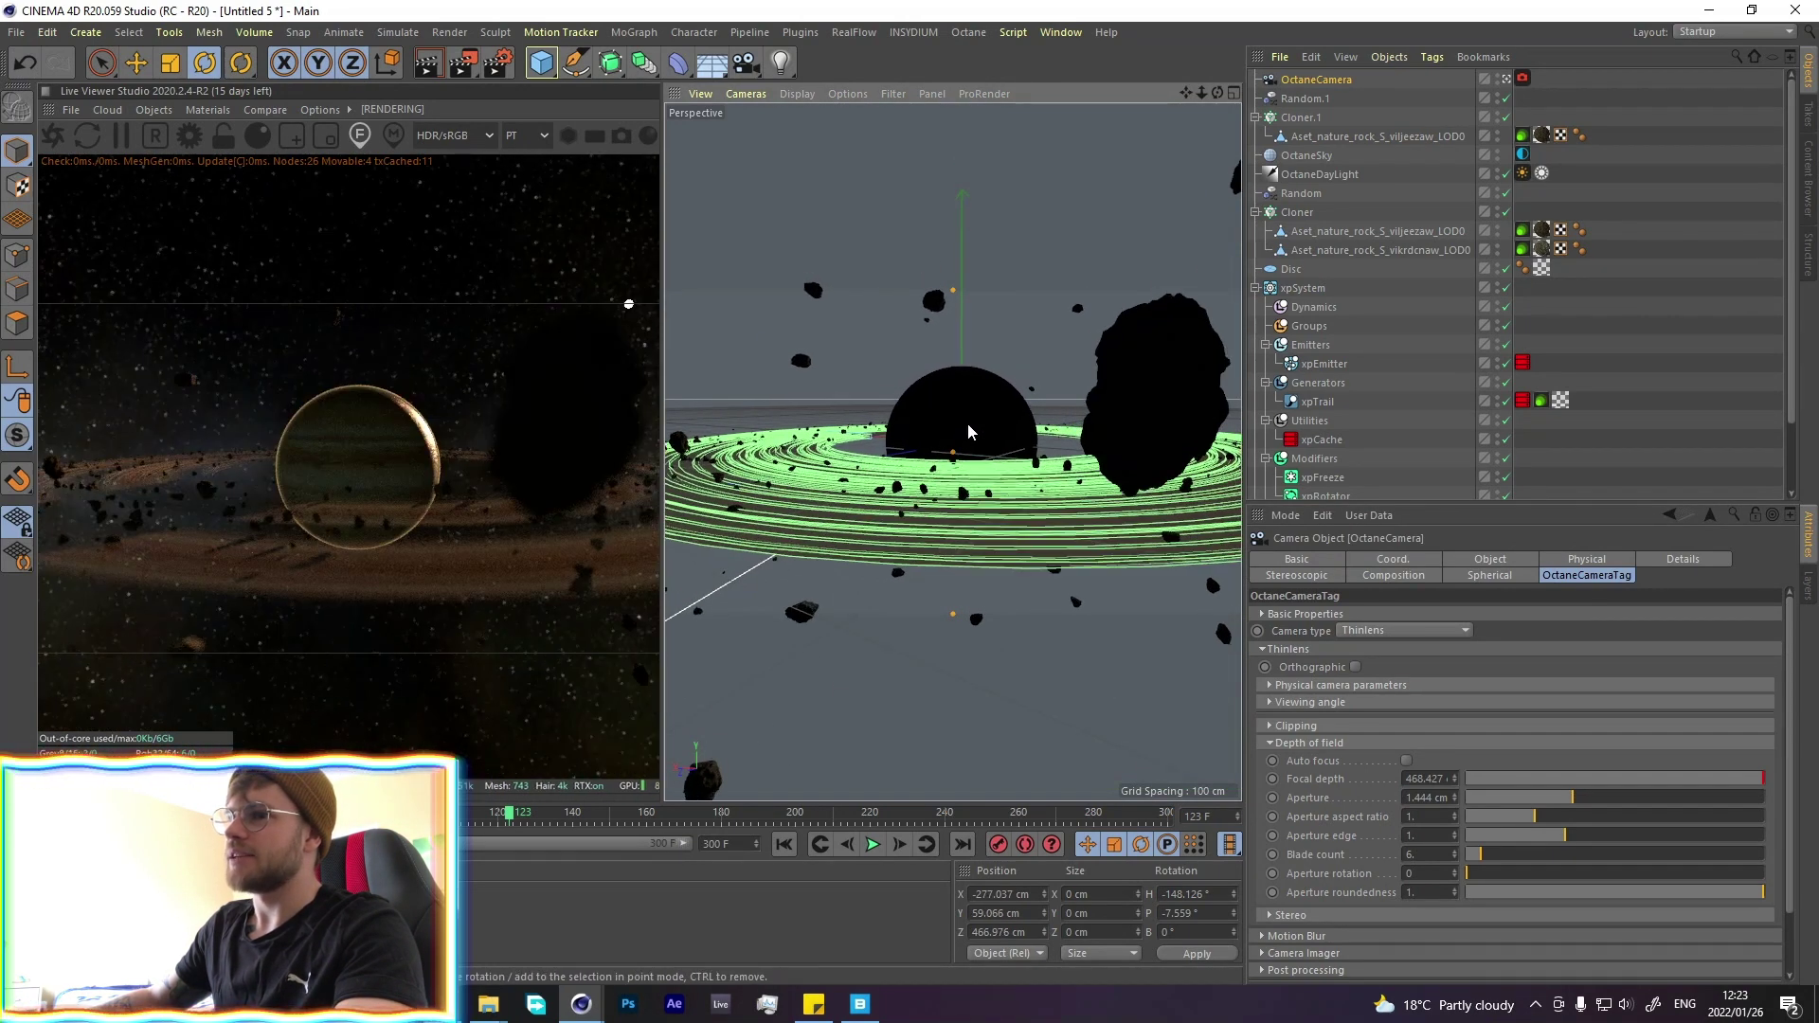
{"action": "left_click_drag", "start_coordinate": [968, 431], "coordinate": [964, 427], "text": "alt"}
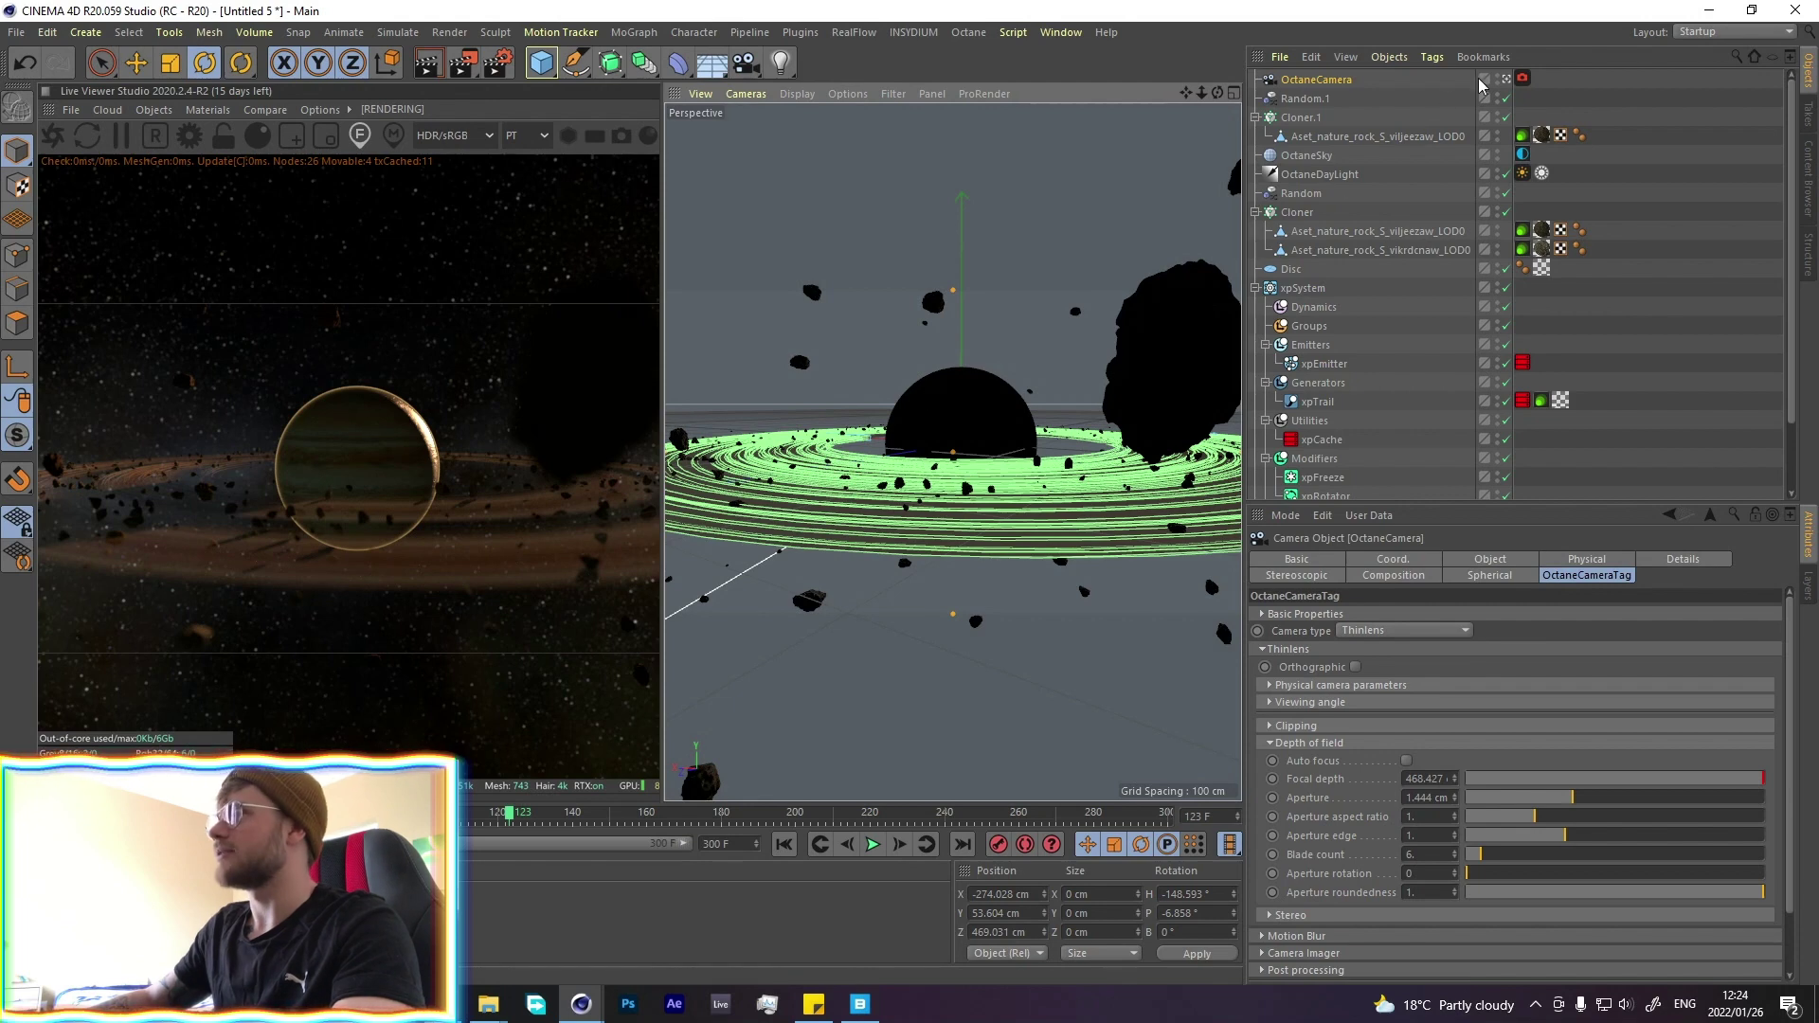
Collapse the Cloner.1, Cloner and xpSystem hierarchies and add an Octane fog volume
{"action": "left_click", "coordinate": [1255, 116]}
{"action": "left_click", "coordinate": [1255, 193]}
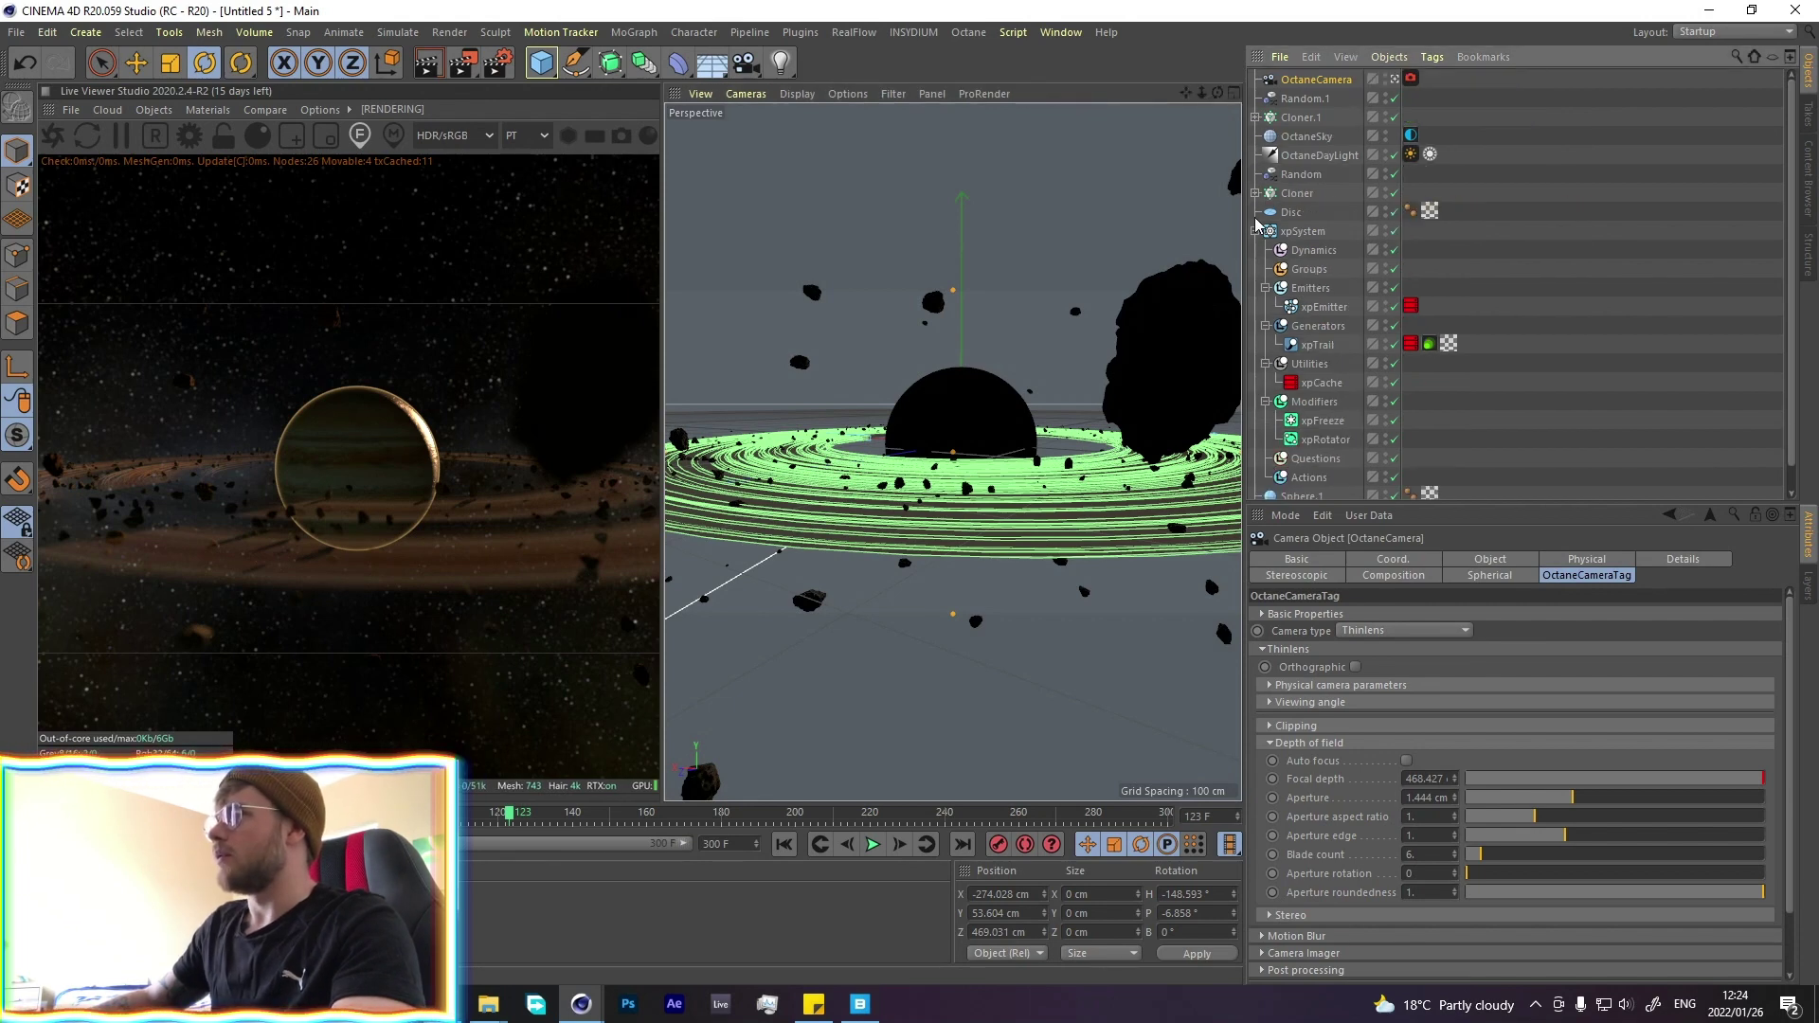
{"action": "left_click", "coordinate": [1256, 230]}
{"action": "left_click", "coordinate": [144, 109]}
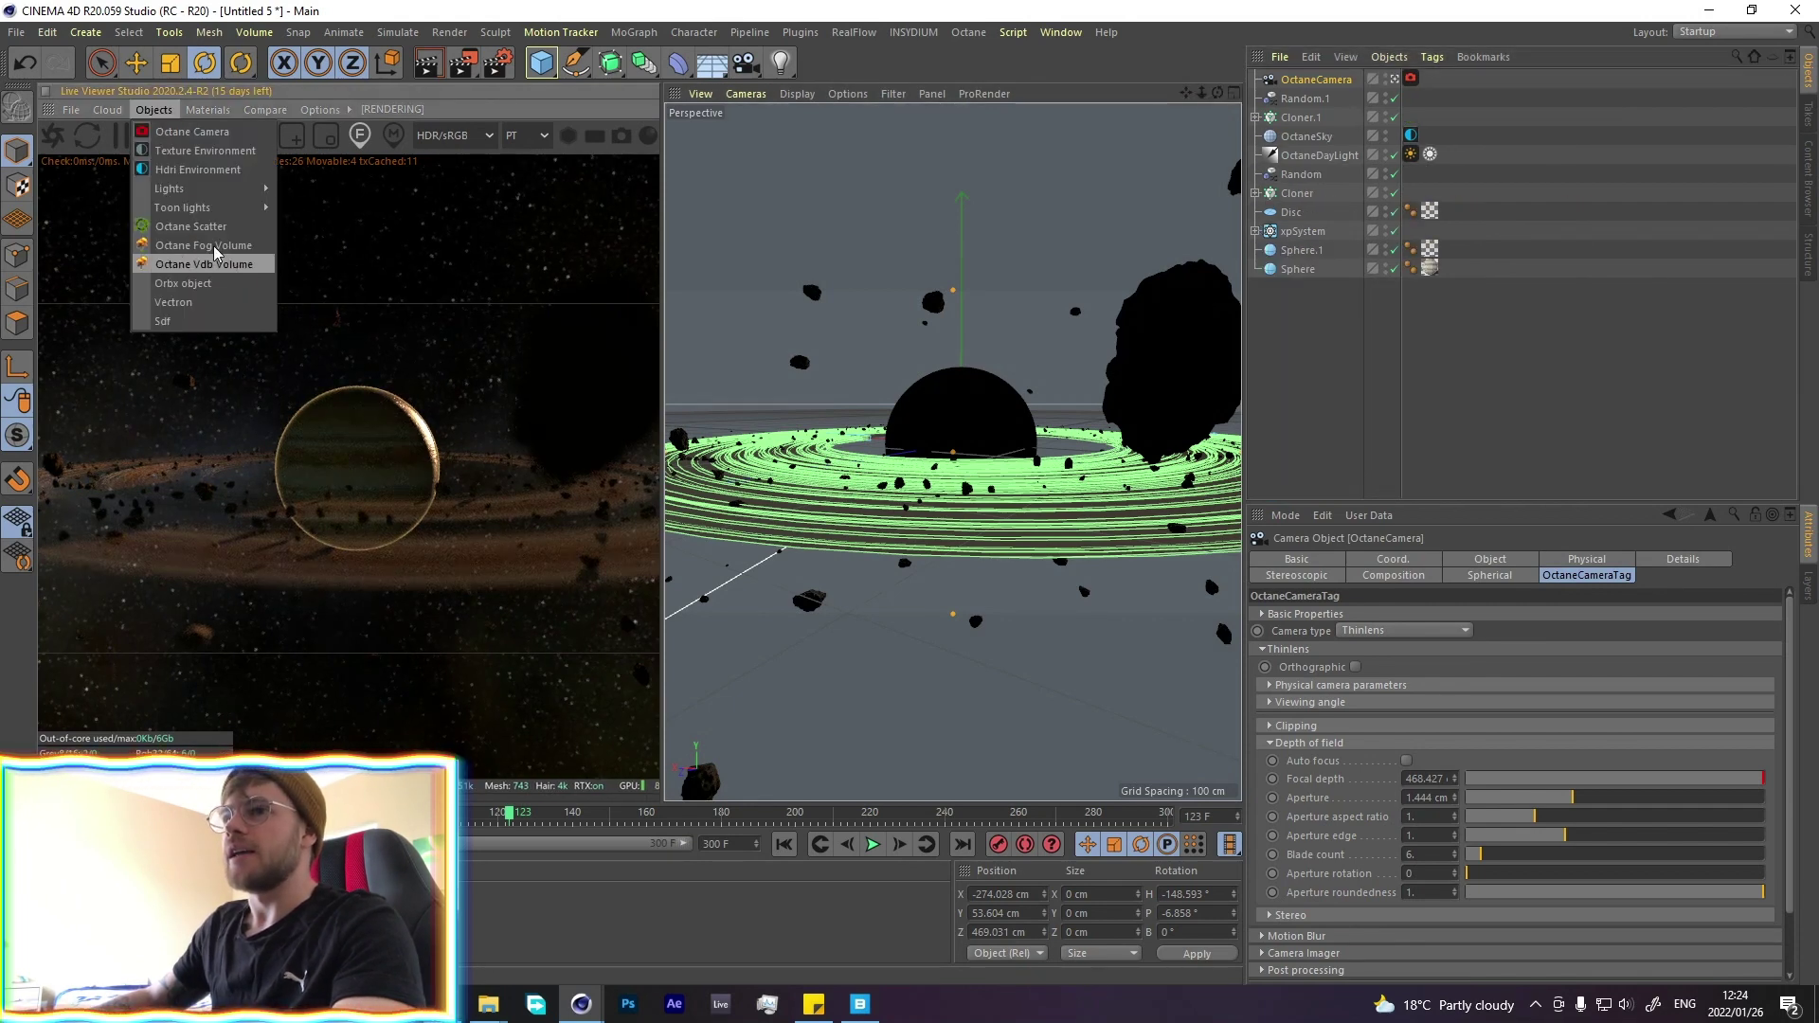
{"action": "left_click", "coordinate": [203, 270]}
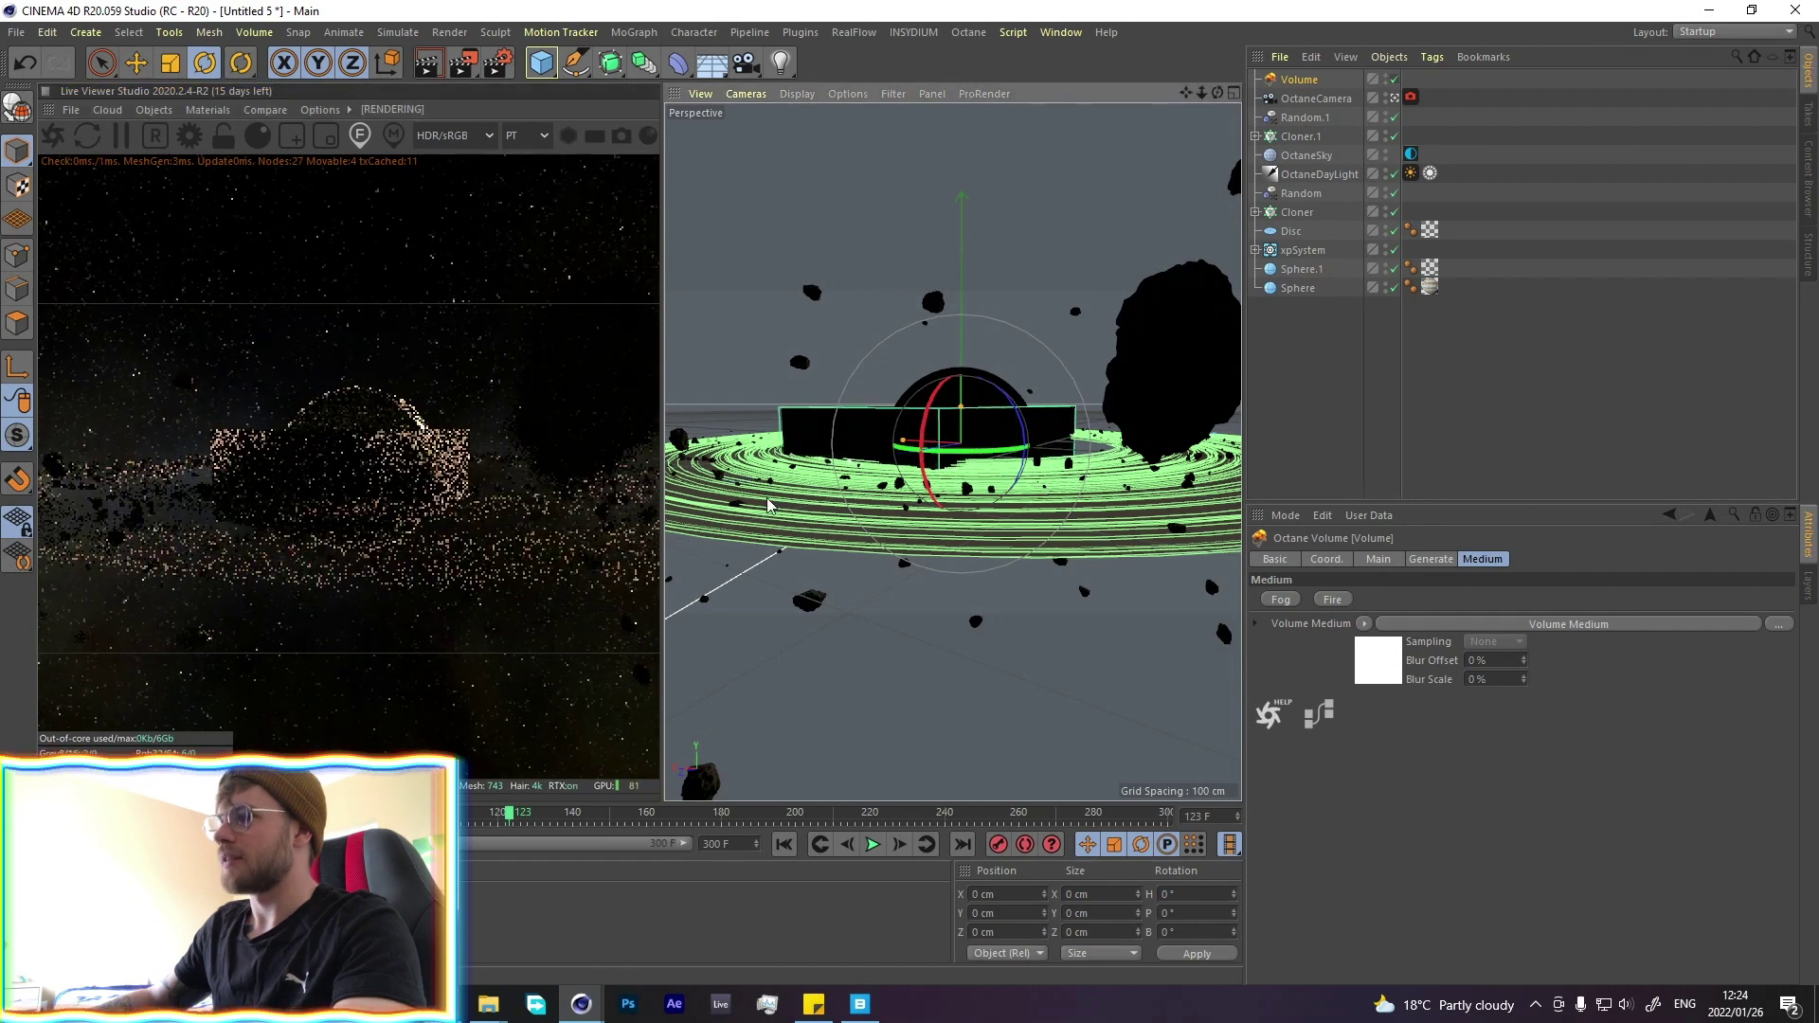
Set voxel size to 112.374 cm and stretch the volume box to about 1170 cm wide and taller
{"action": "left_click", "coordinate": [1431, 560]}
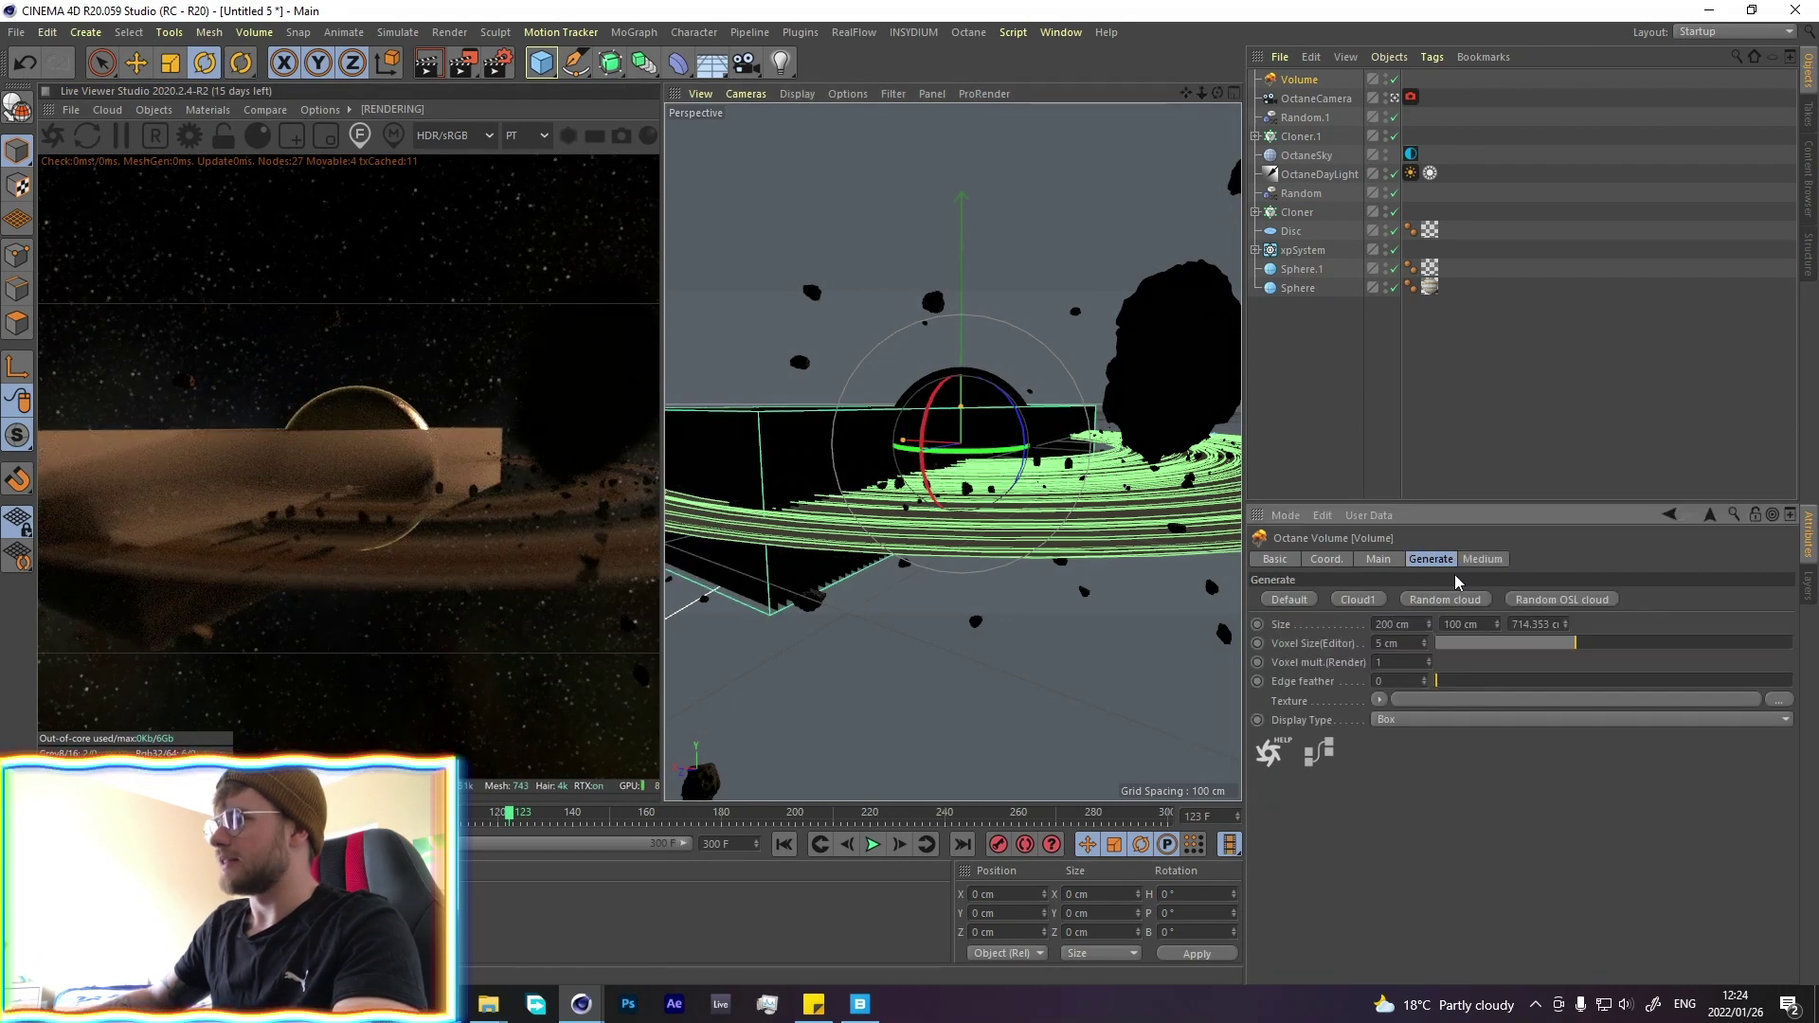
{"action": "left_click", "coordinate": [1642, 644]}
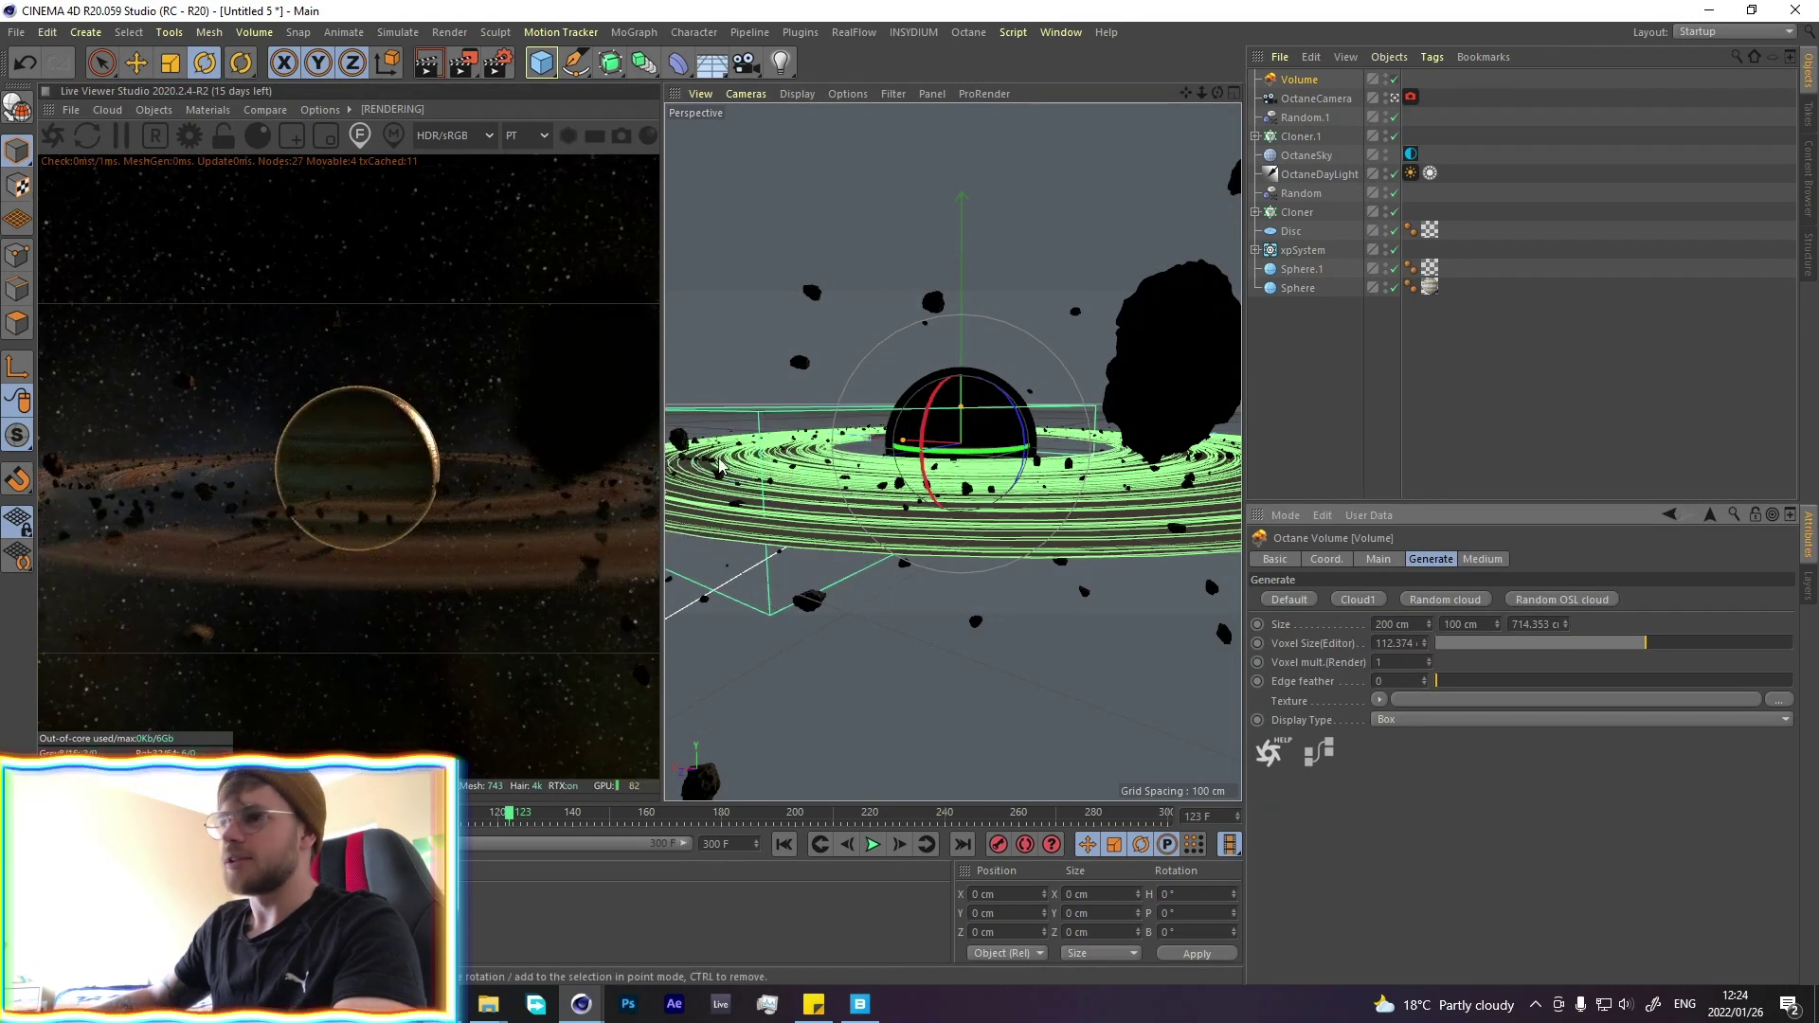
{"action": "left_click_drag", "start_coordinate": [904, 439], "coordinate": [725, 429]}
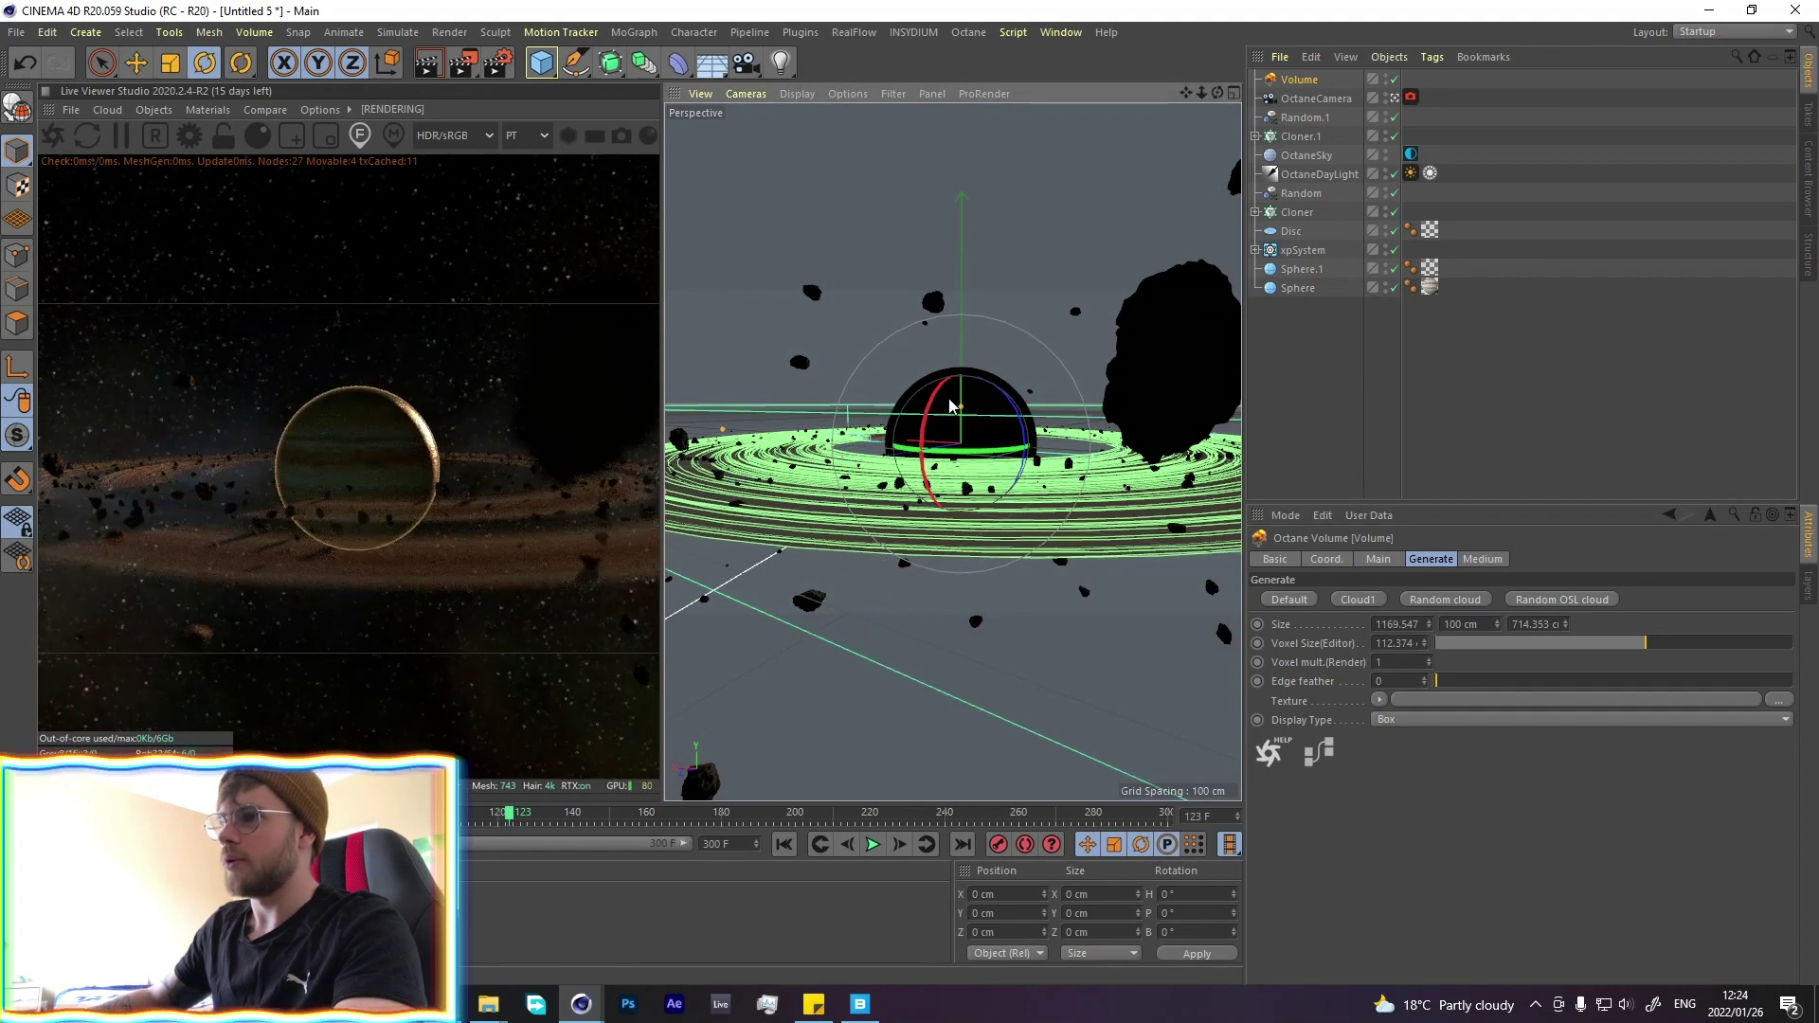
{"action": "left_click_drag", "start_coordinate": [965, 390], "coordinate": [963, 217]}
{"action": "middle_click", "coordinate": [990, 305]}
{"action": "middle_click", "coordinate": [1181, 360]}
{"action": "scroll", "coordinate": [973, 331], "scroll_direction": "down", "scroll_amount": 3}
{"action": "middle_click", "coordinate": [1099, 362]}
{"action": "scroll", "coordinate": [1103, 654], "scroll_direction": "down", "scroll_amount": 3}
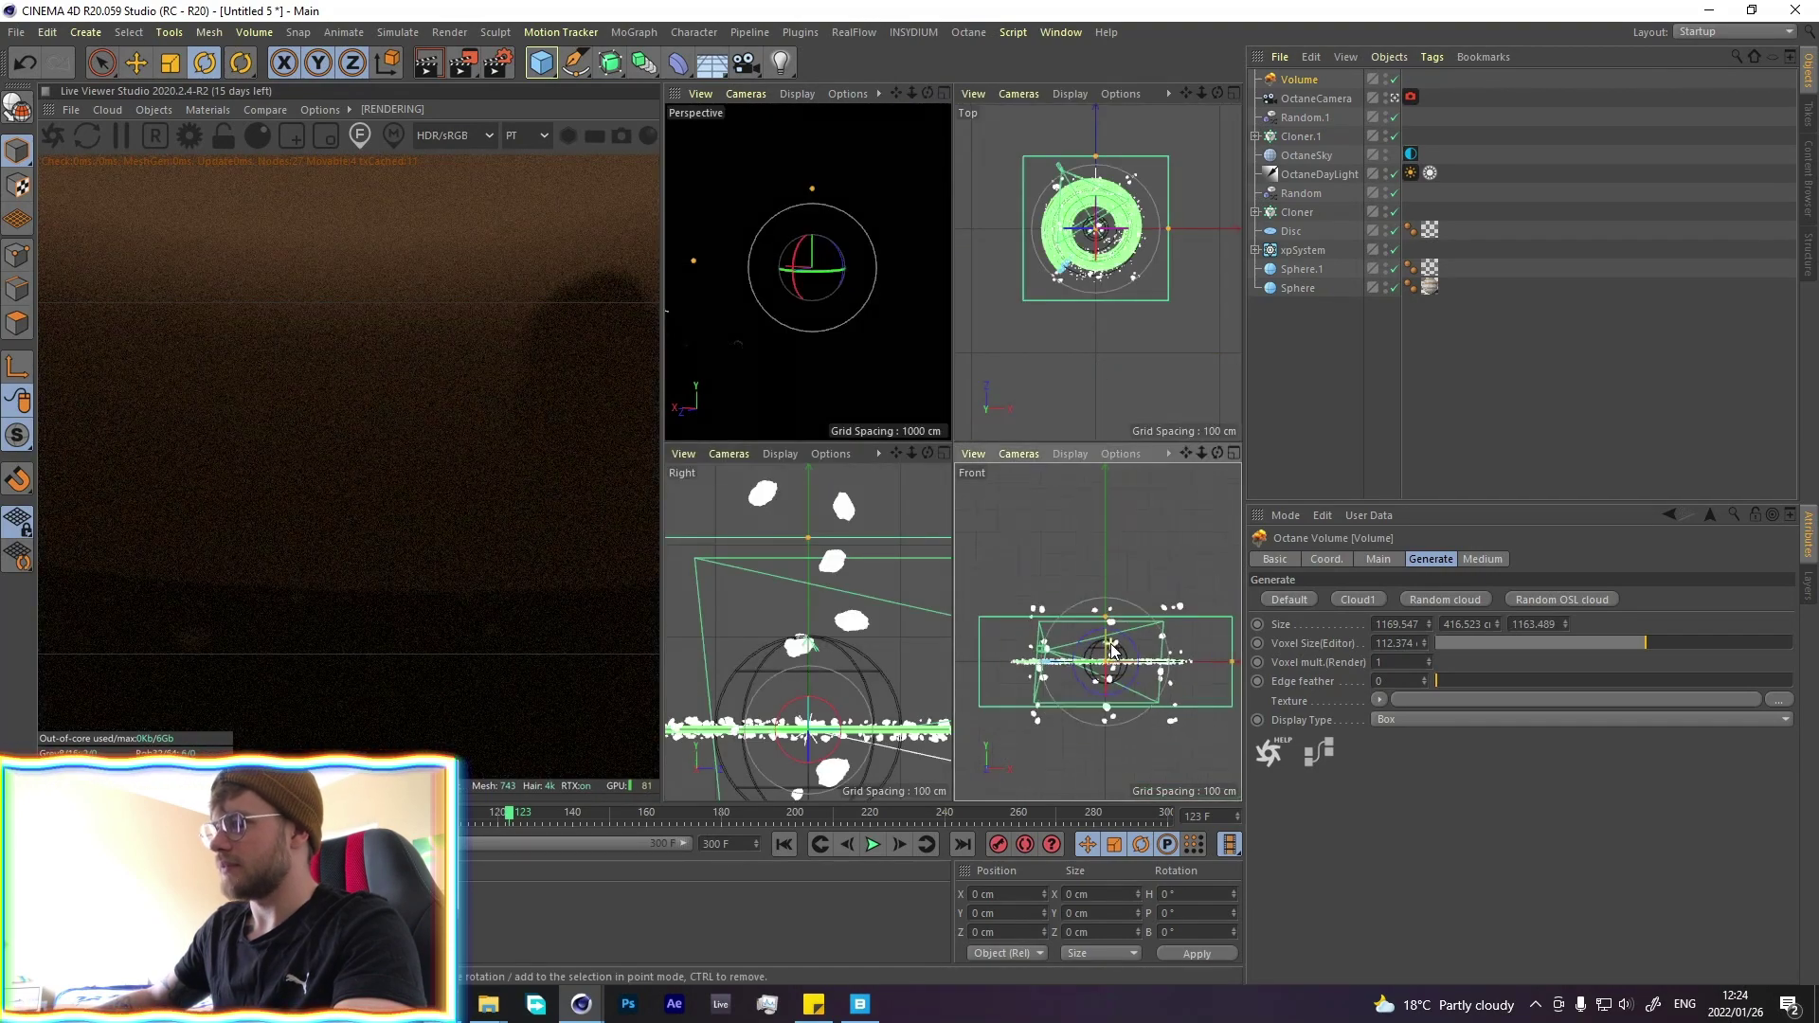
{"action": "middle_click", "coordinate": [832, 355]}
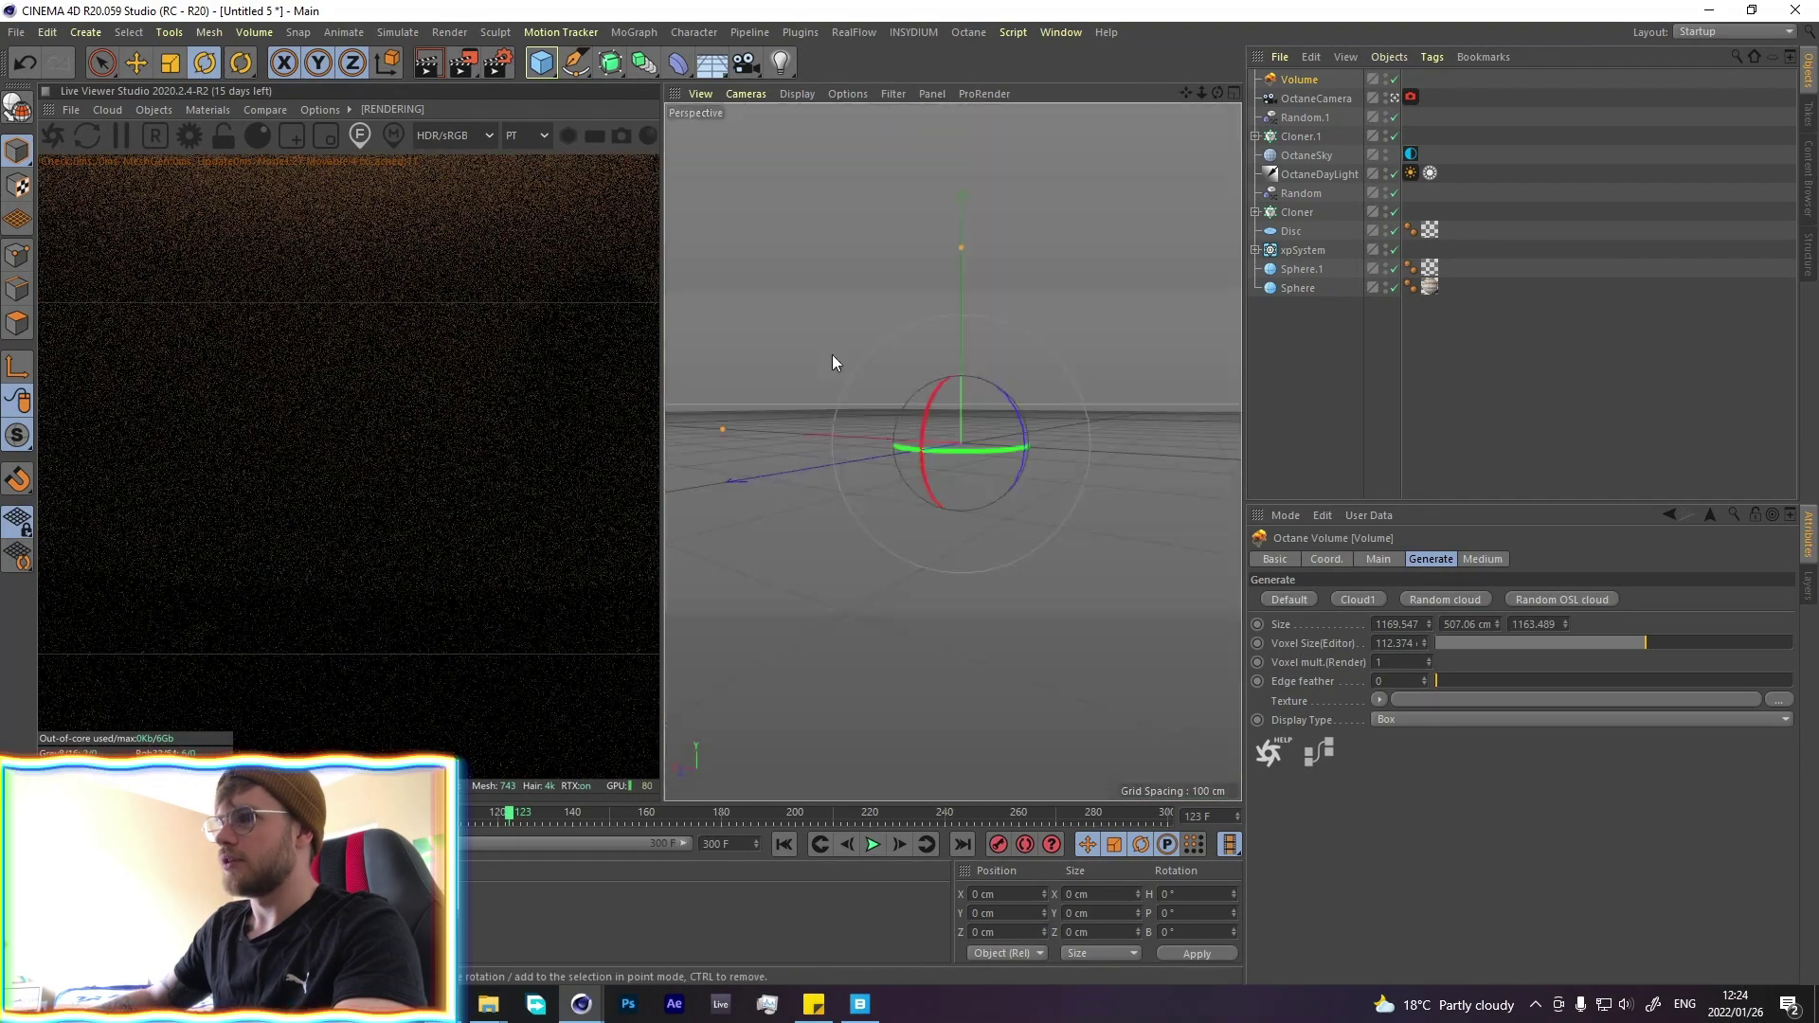
Lower the fog volume's medium density to about 0.19
{"action": "left_click", "coordinate": [1482, 558]}
{"action": "left_click", "coordinate": [1588, 623]}
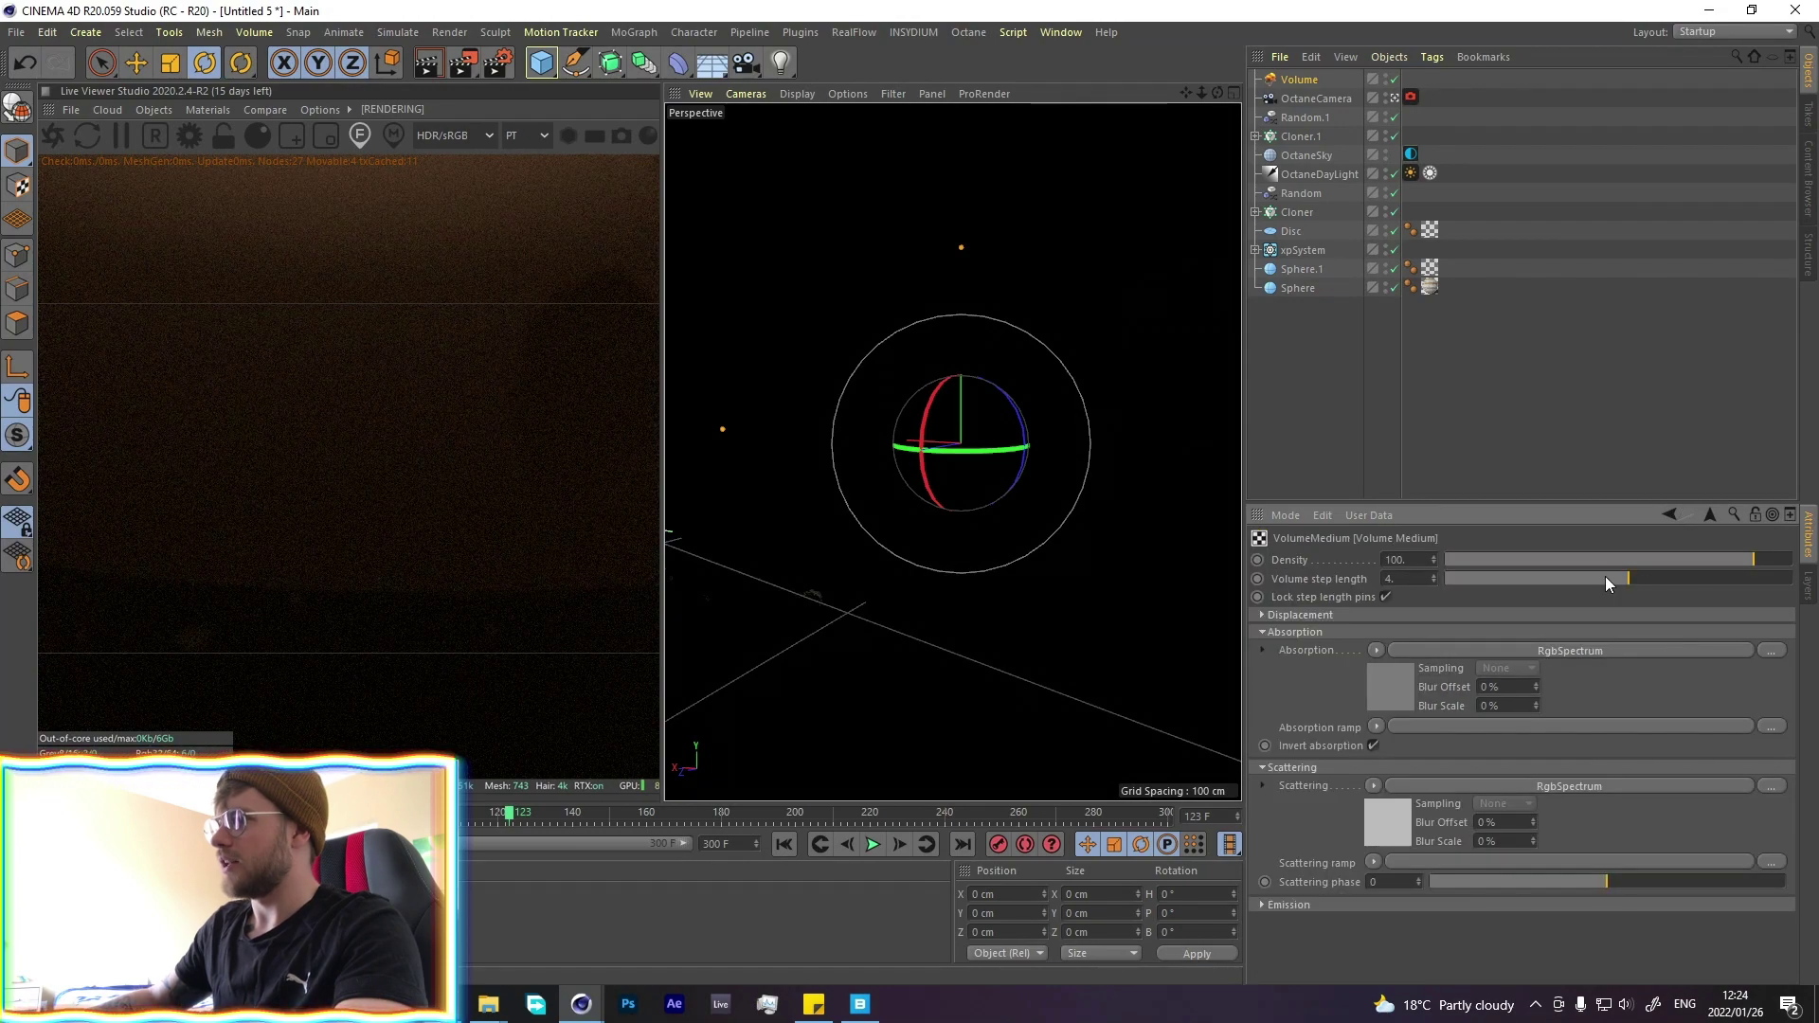
{"action": "left_click_drag", "start_coordinate": [1709, 557], "coordinate": [1622, 561]}
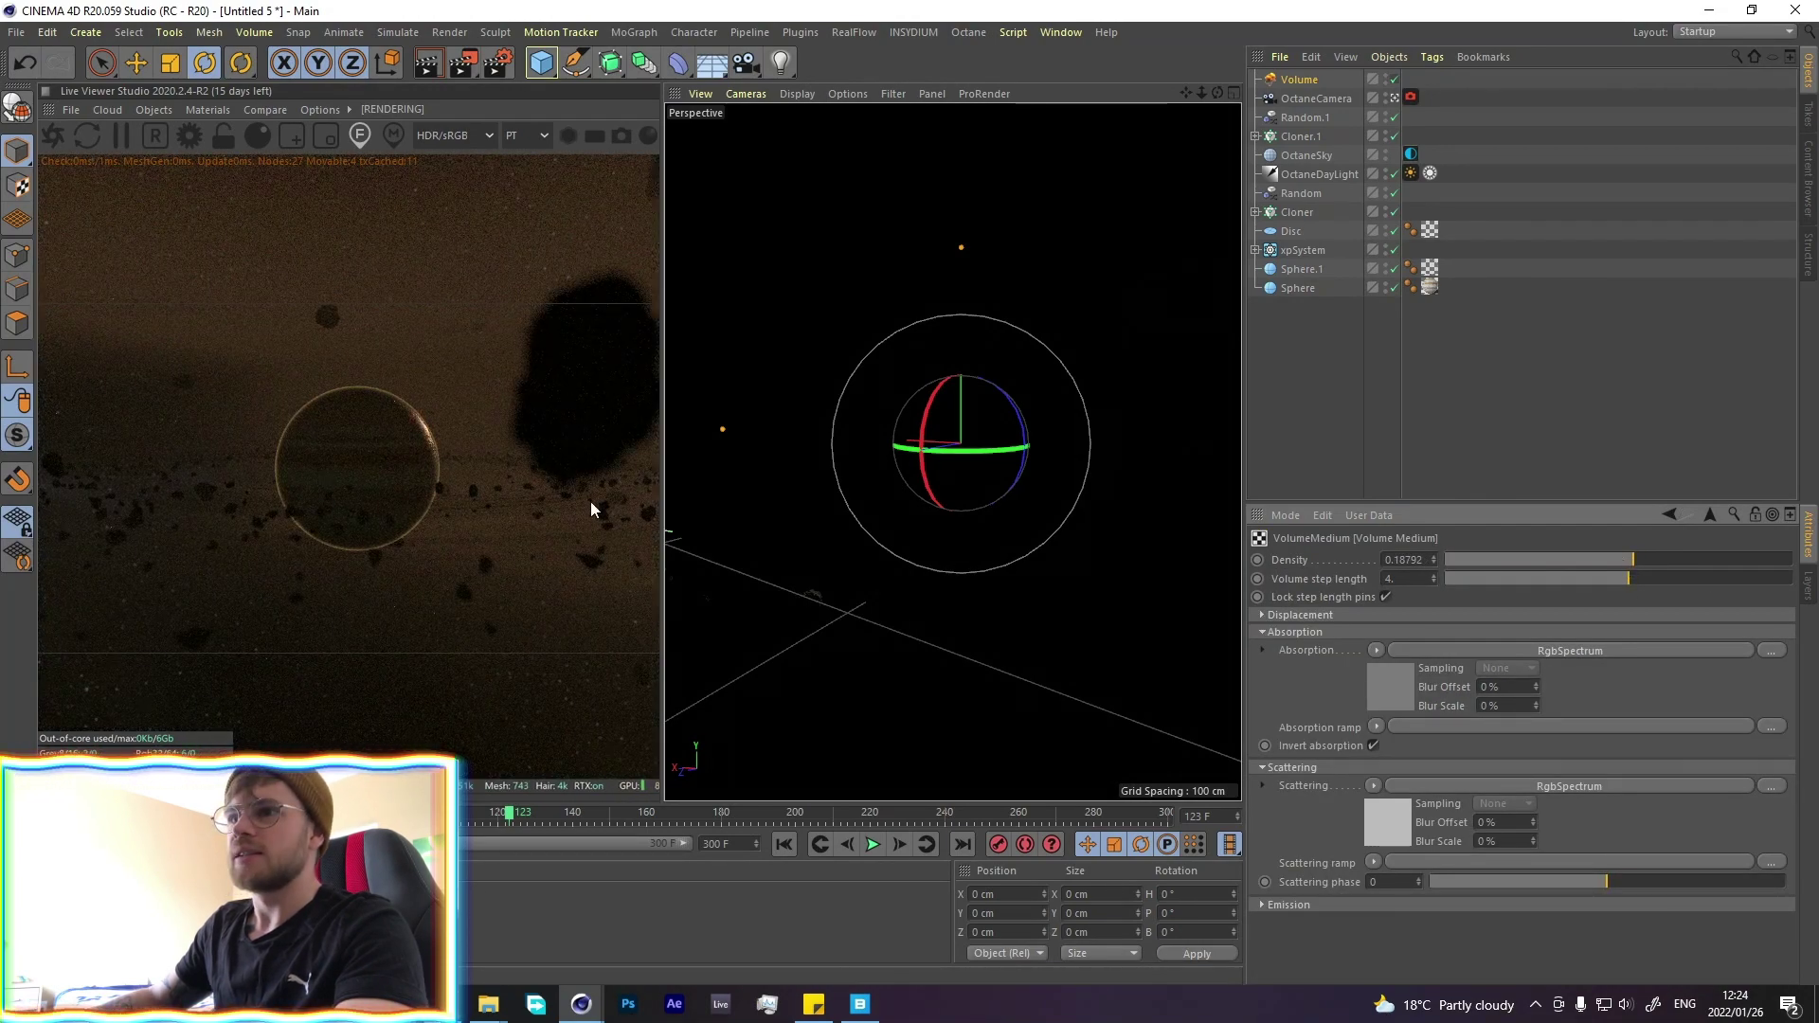
{"action": "left_click", "coordinate": [1710, 514]}
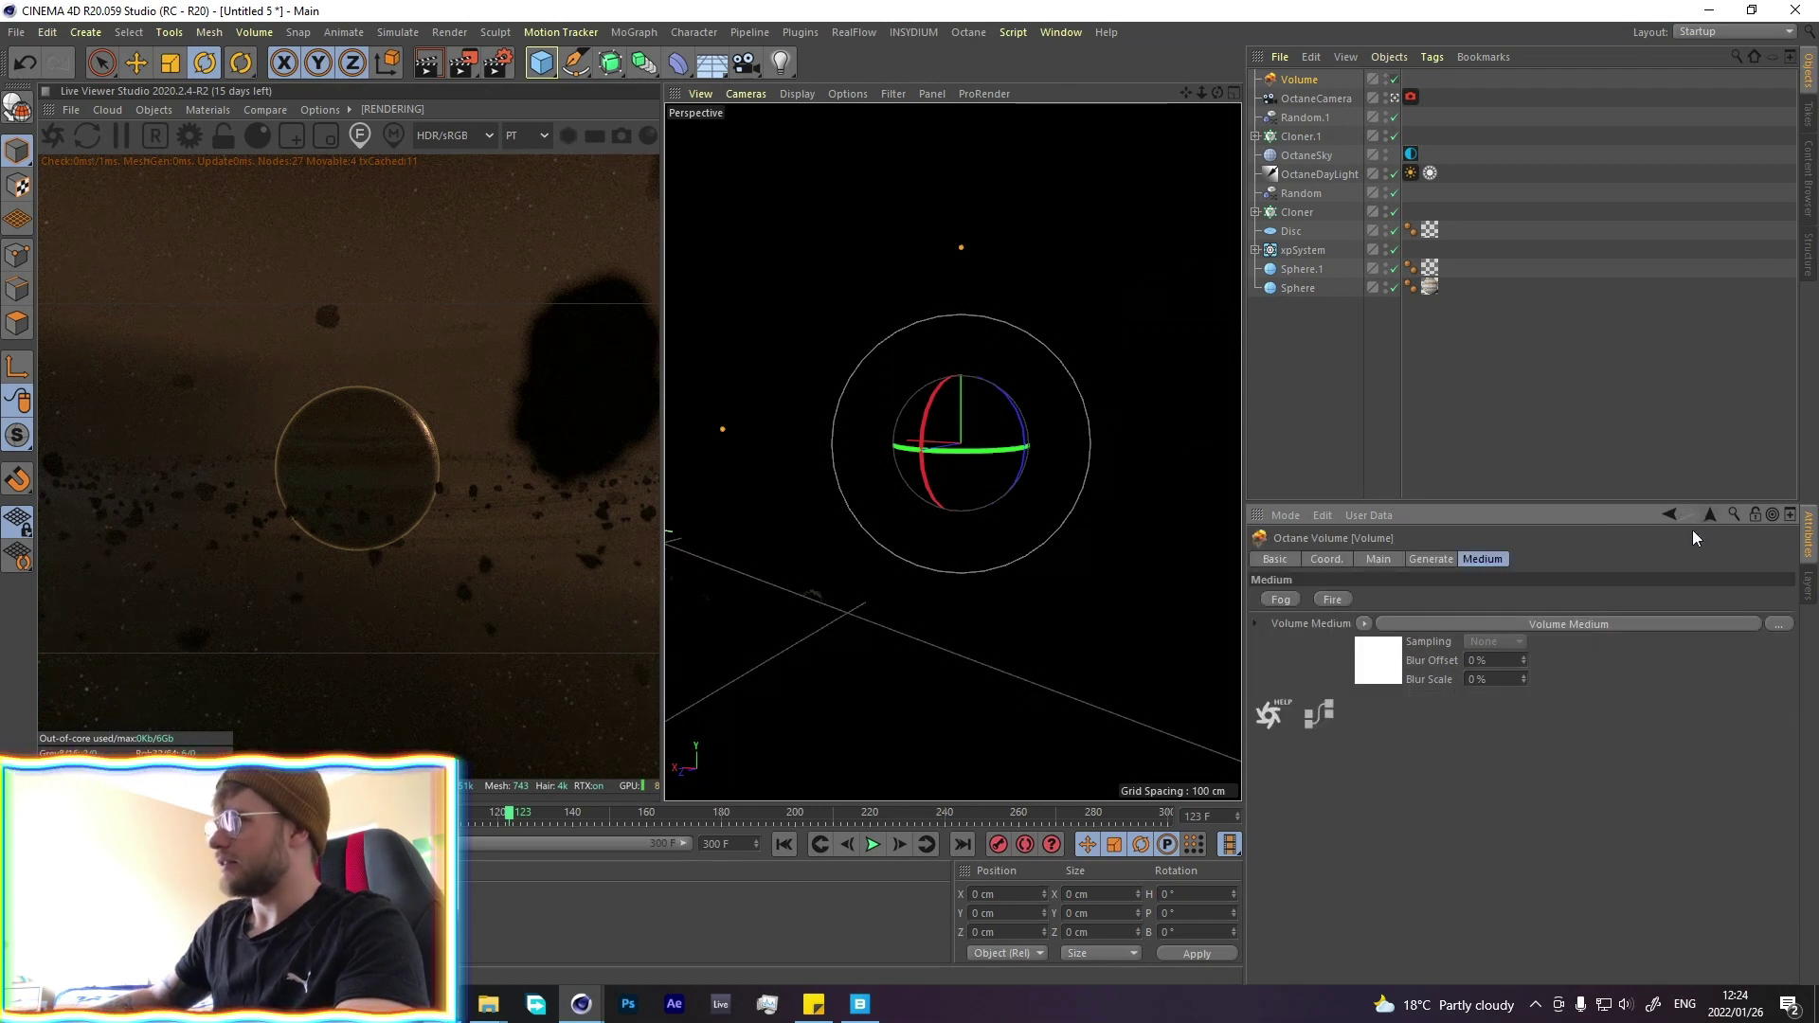
{"action": "left_click", "coordinate": [1431, 561]}
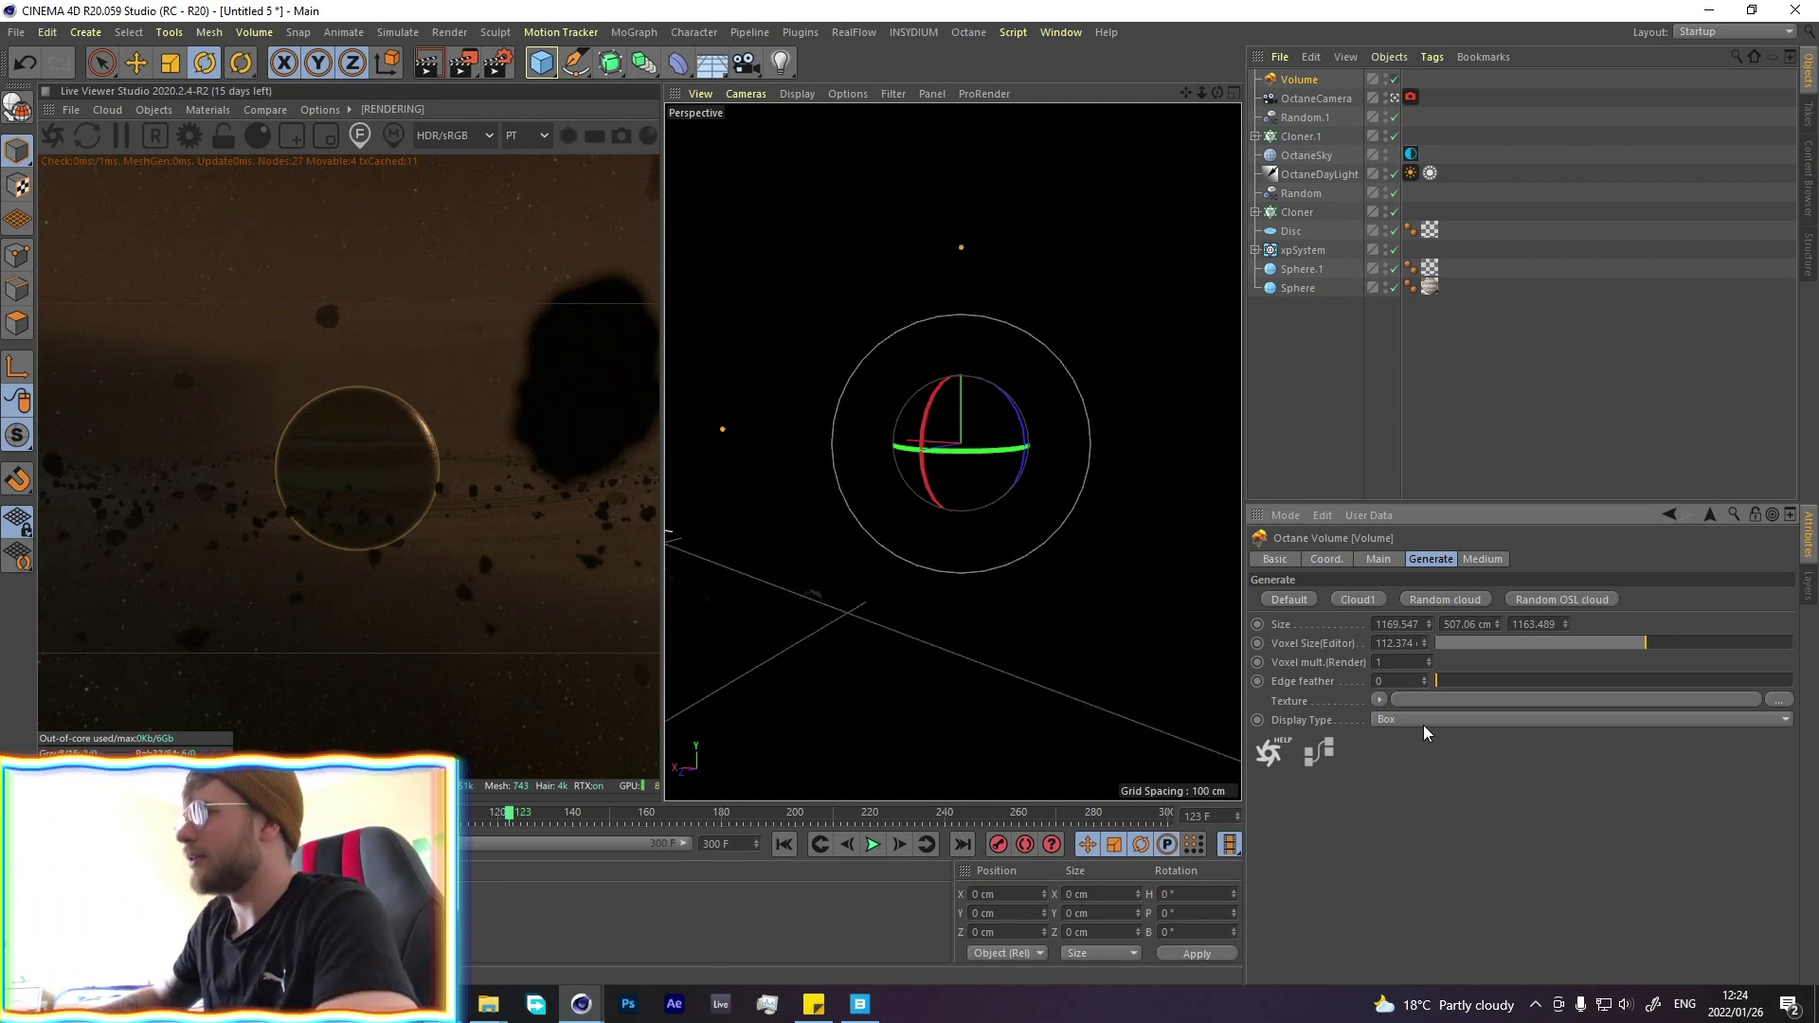
{"action": "left_click", "coordinate": [1381, 699]}
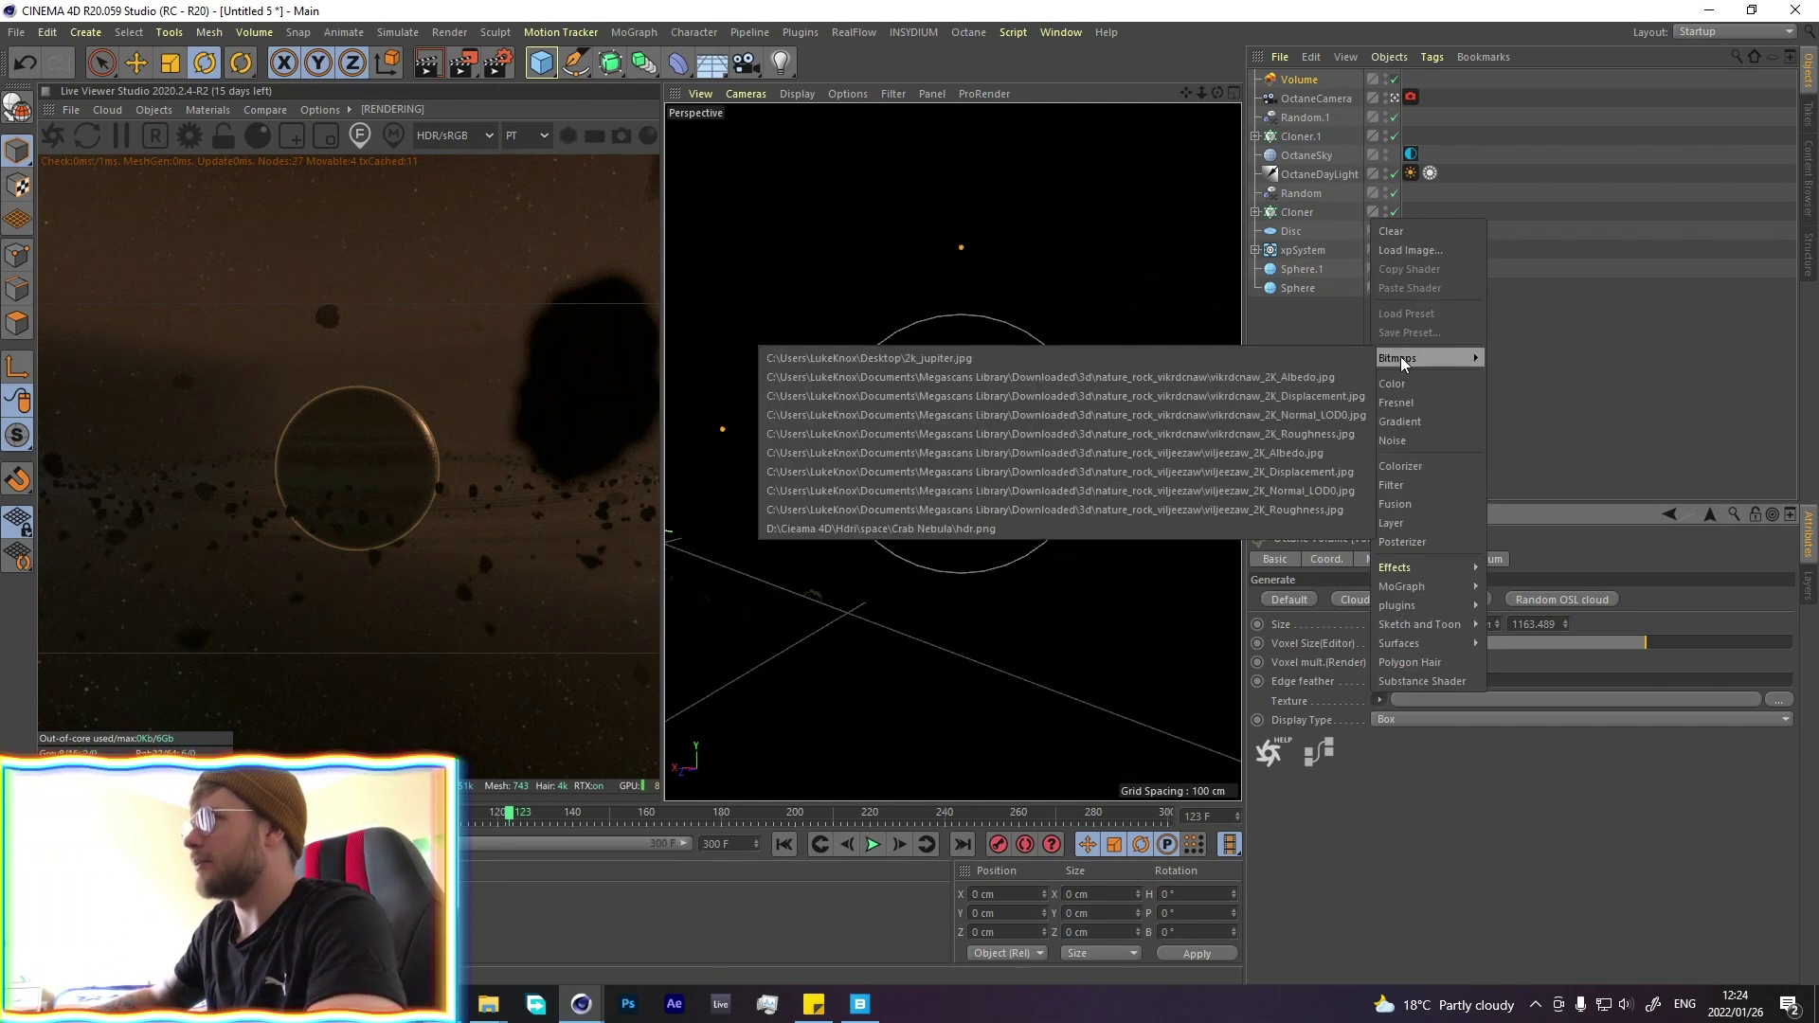
Drive the fog volume with a Noise texture at 500% global scale
{"action": "left_click", "coordinate": [1395, 440]}
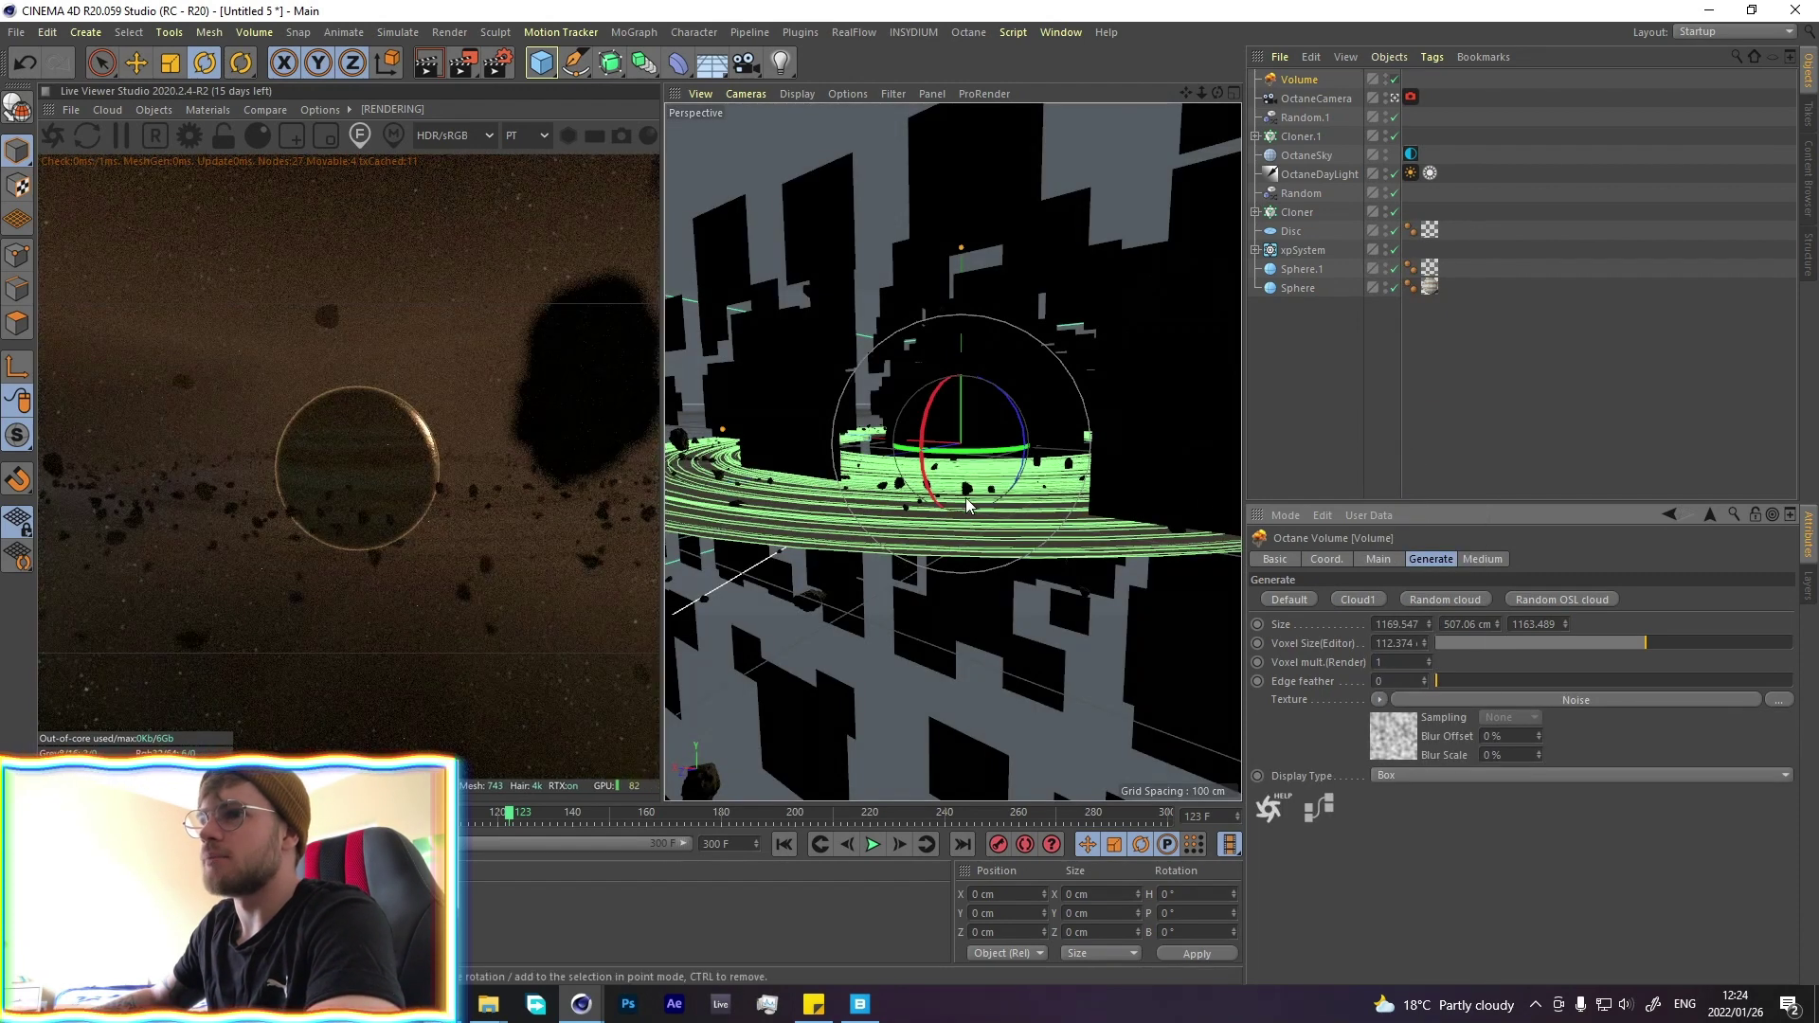
{"action": "left_click", "coordinate": [1408, 732]}
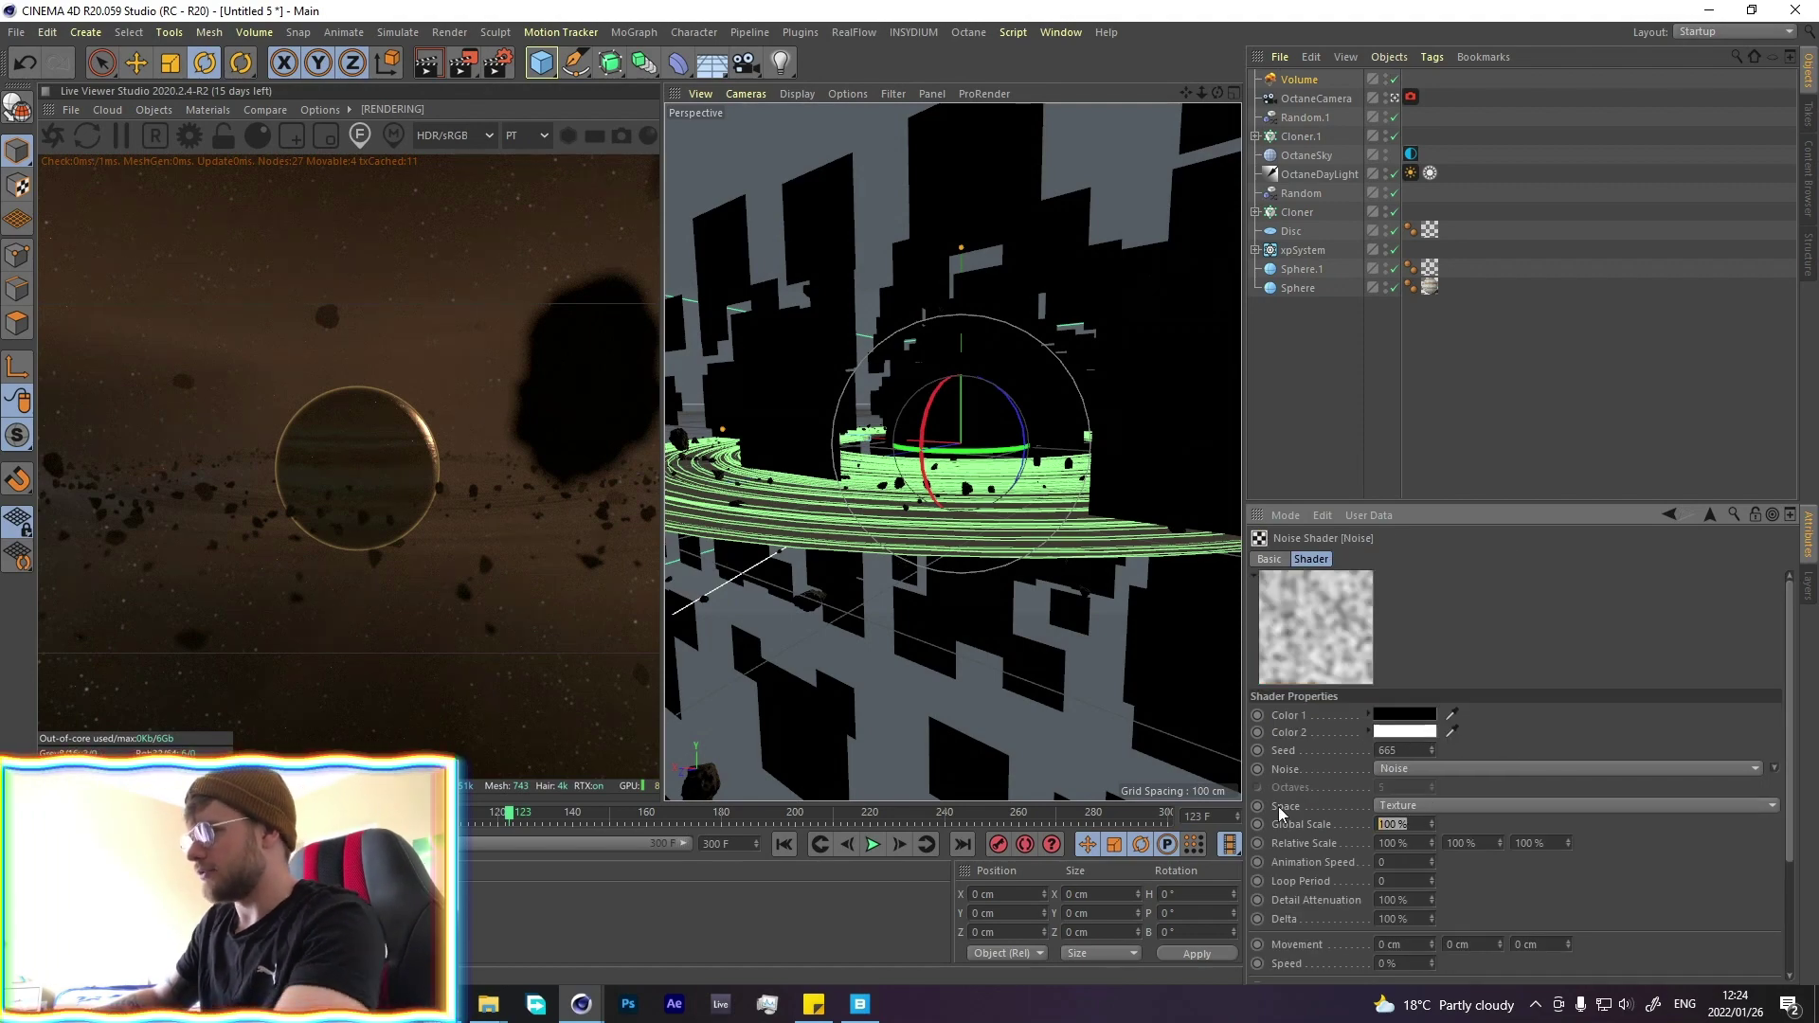
{"action": "type", "text": "500"}
{"action": "key", "text": "Return"}
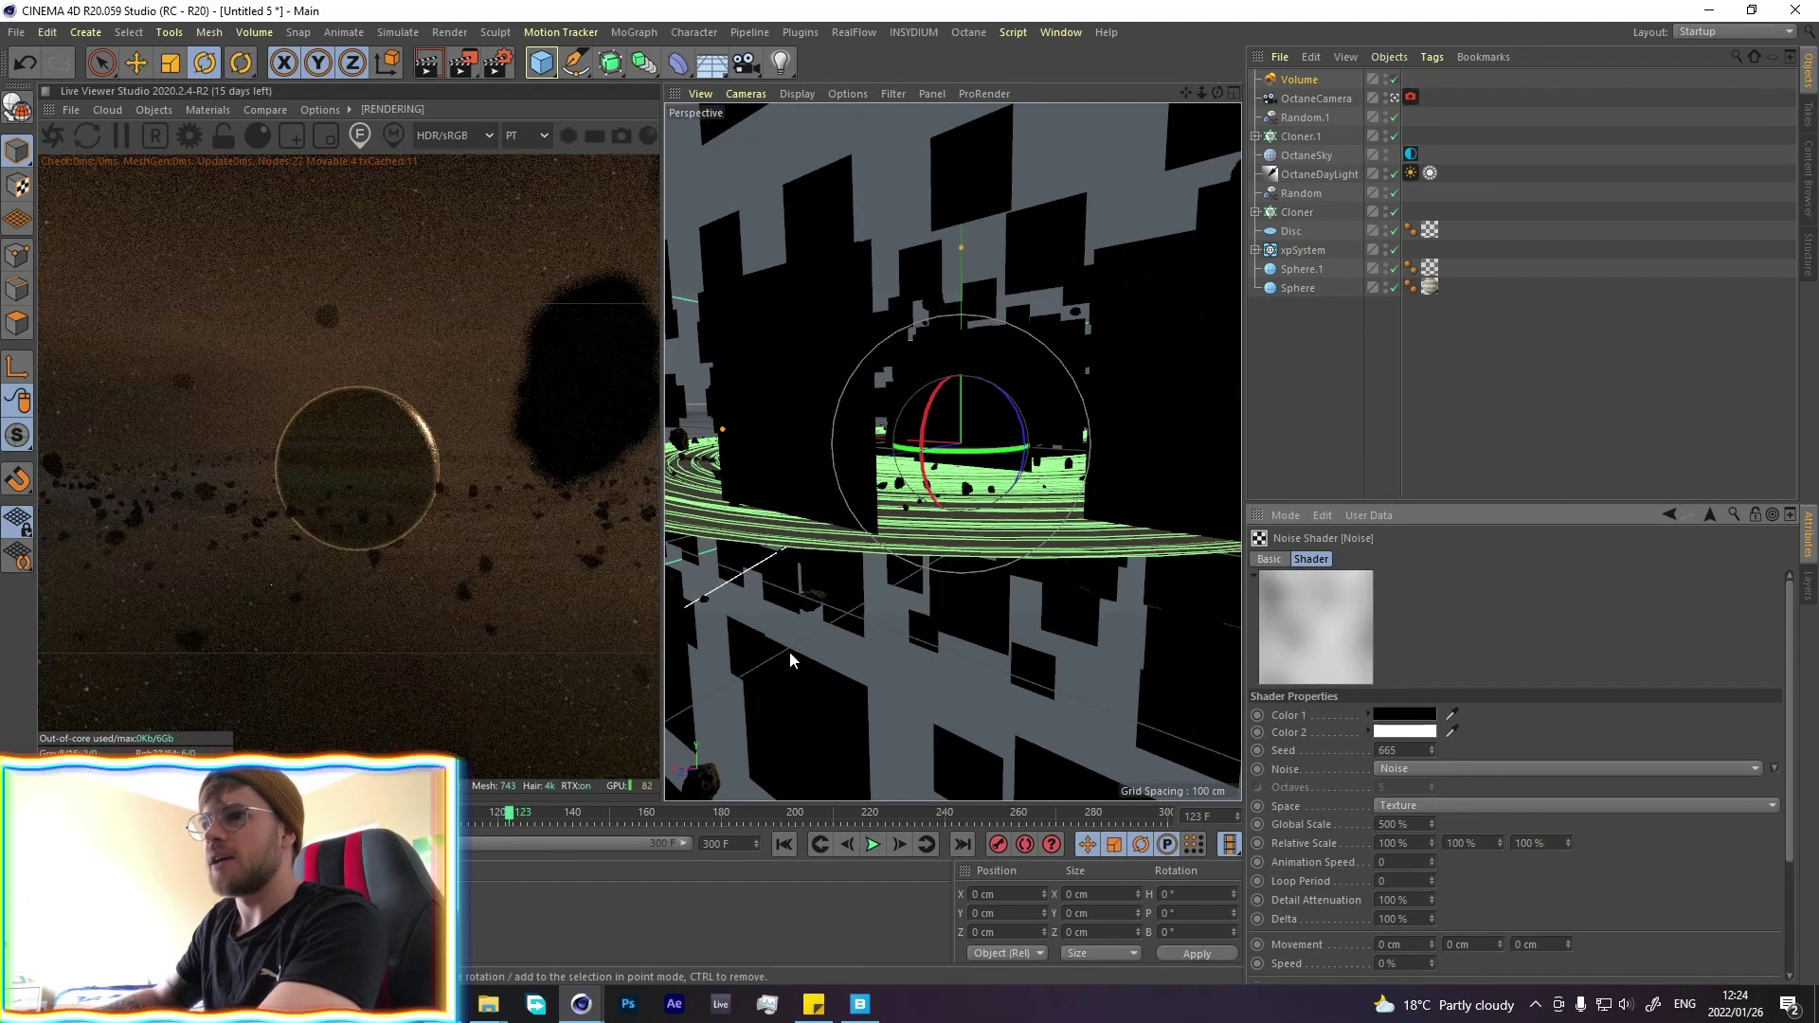
Set noise low clip to 42% and contrast to 24%, and refine voxel size to 15.56 cm
{"action": "scroll", "coordinate": [1589, 822], "scroll_direction": "down", "scroll_amount": 3}
{"action": "left_click_drag", "start_coordinate": [1466, 860], "coordinate": [1580, 864]}
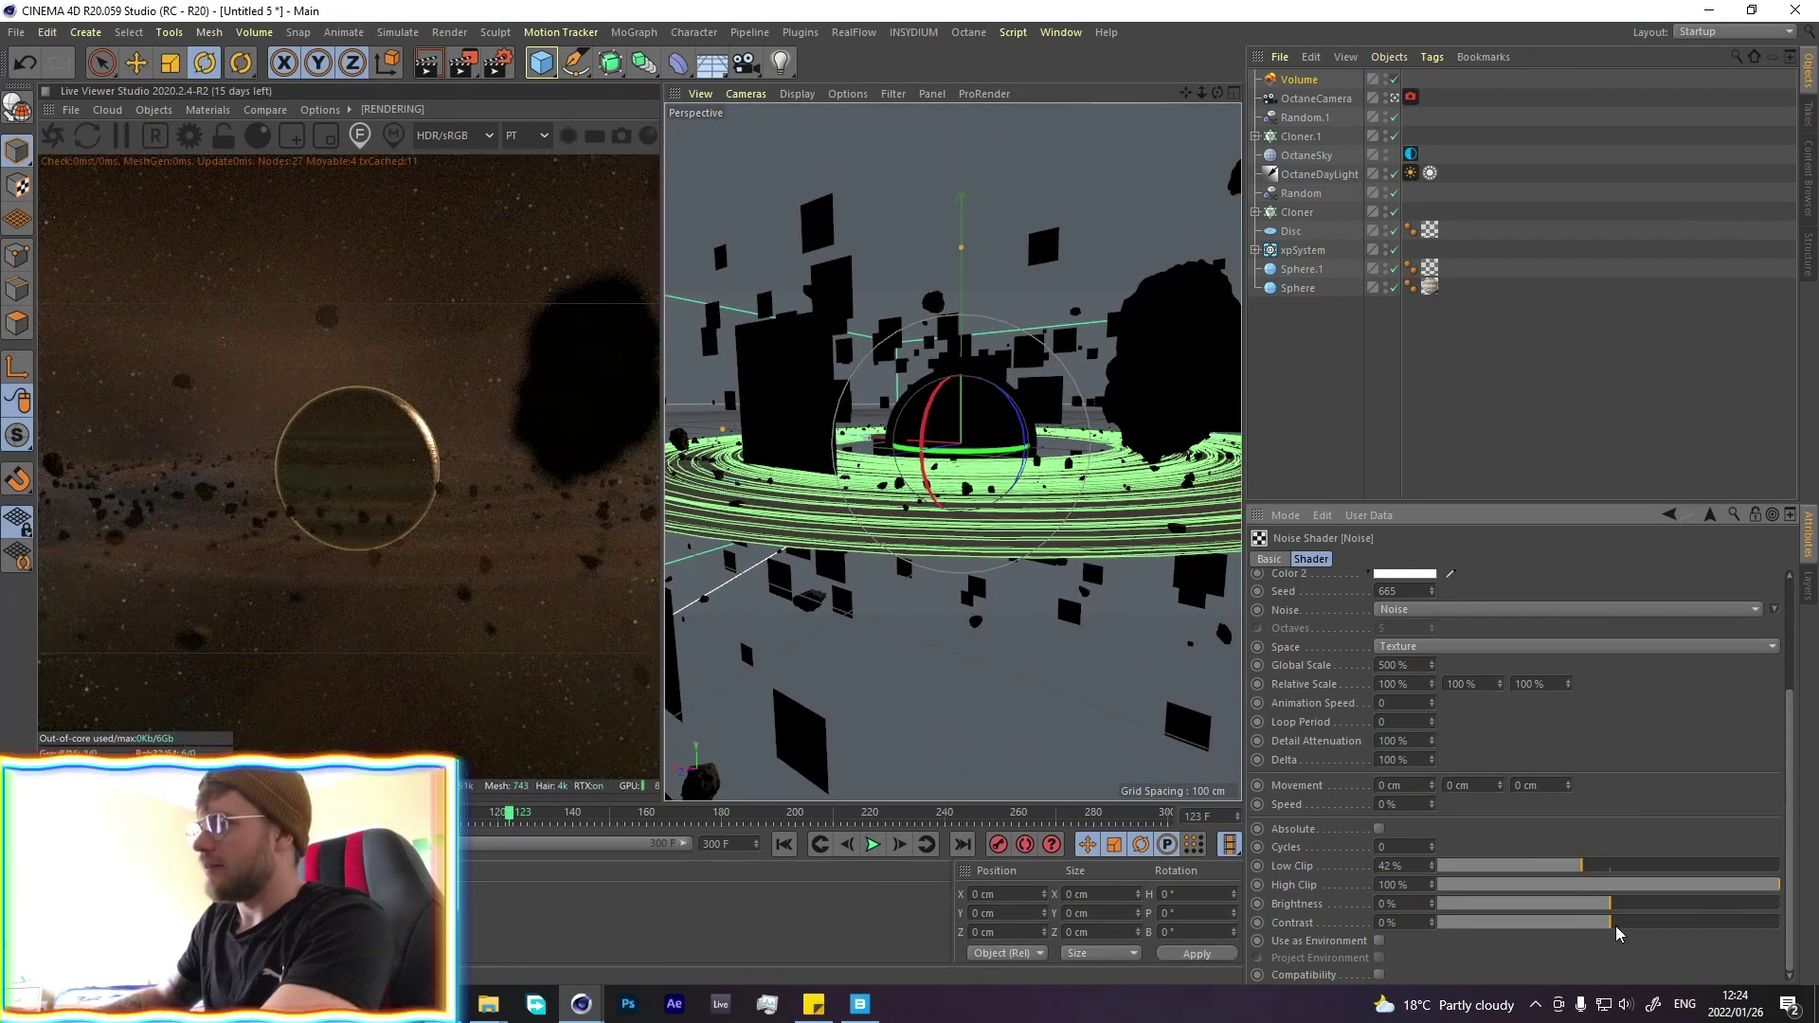
{"action": "left_click_drag", "start_coordinate": [1615, 923], "coordinate": [1648, 924]}
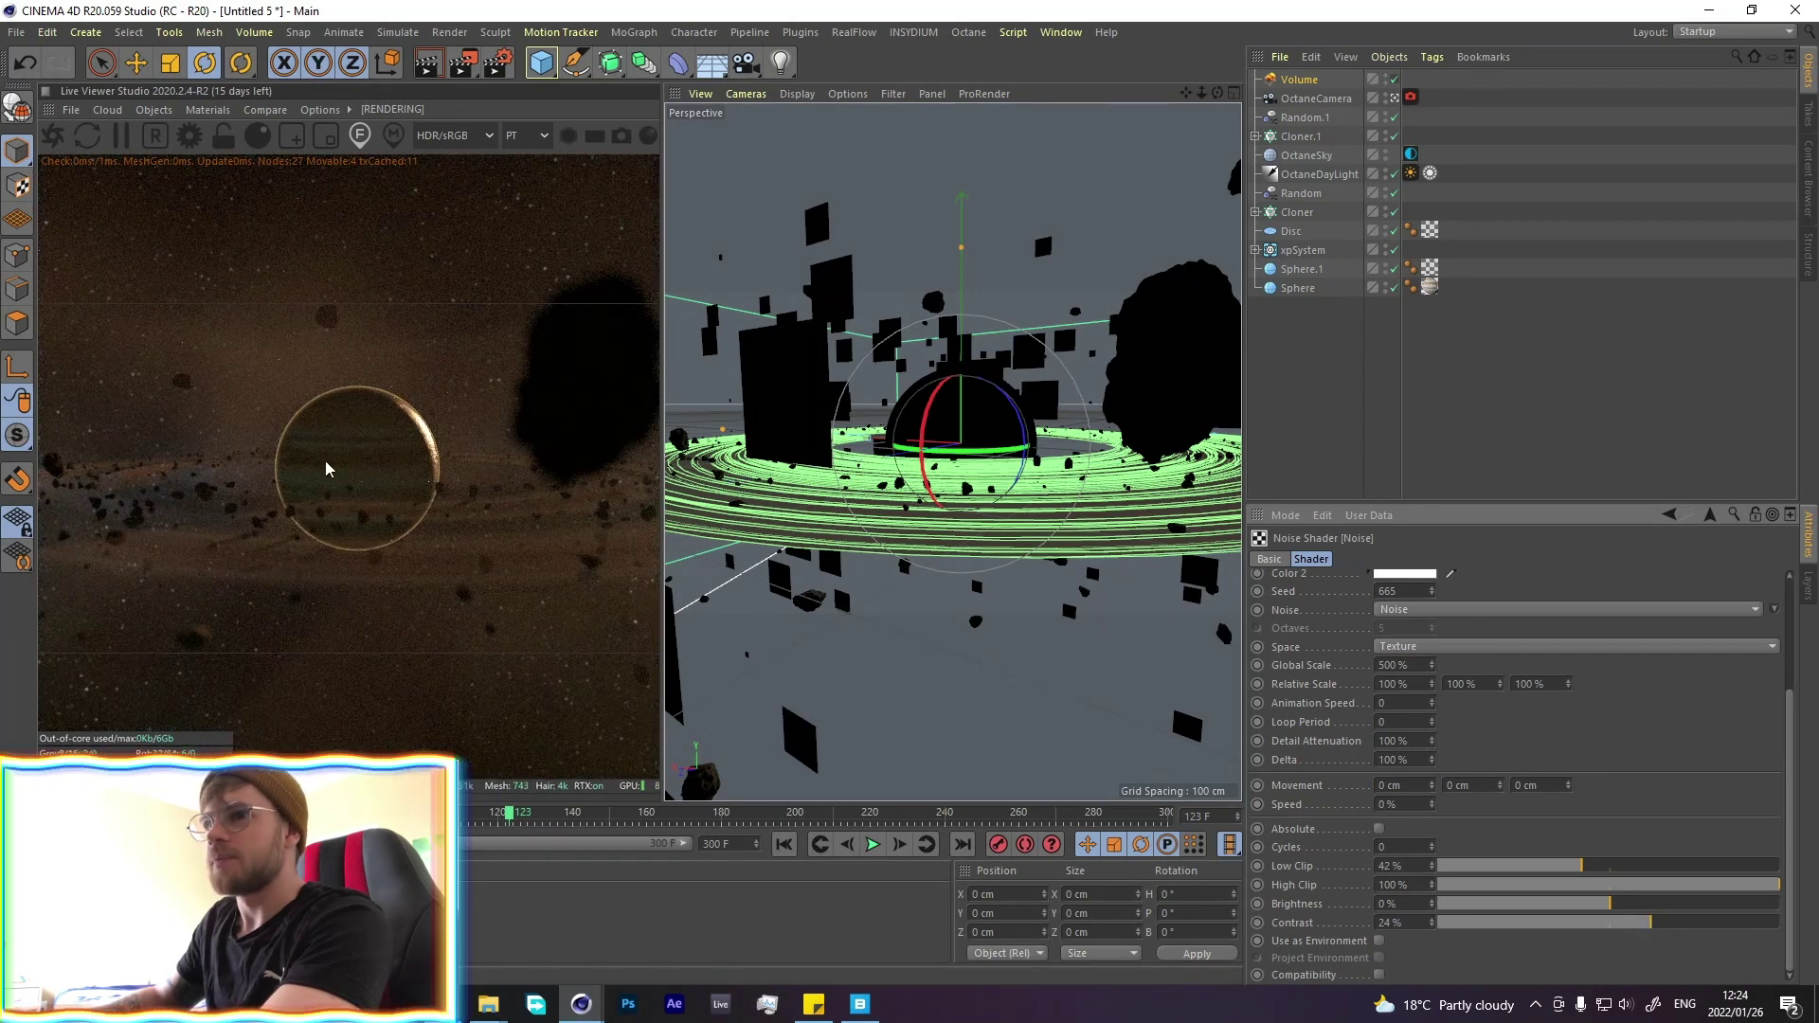
{"action": "left_click", "coordinate": [1710, 518]}
{"action": "left_click_drag", "start_coordinate": [1638, 650], "coordinate": [1596, 654]}
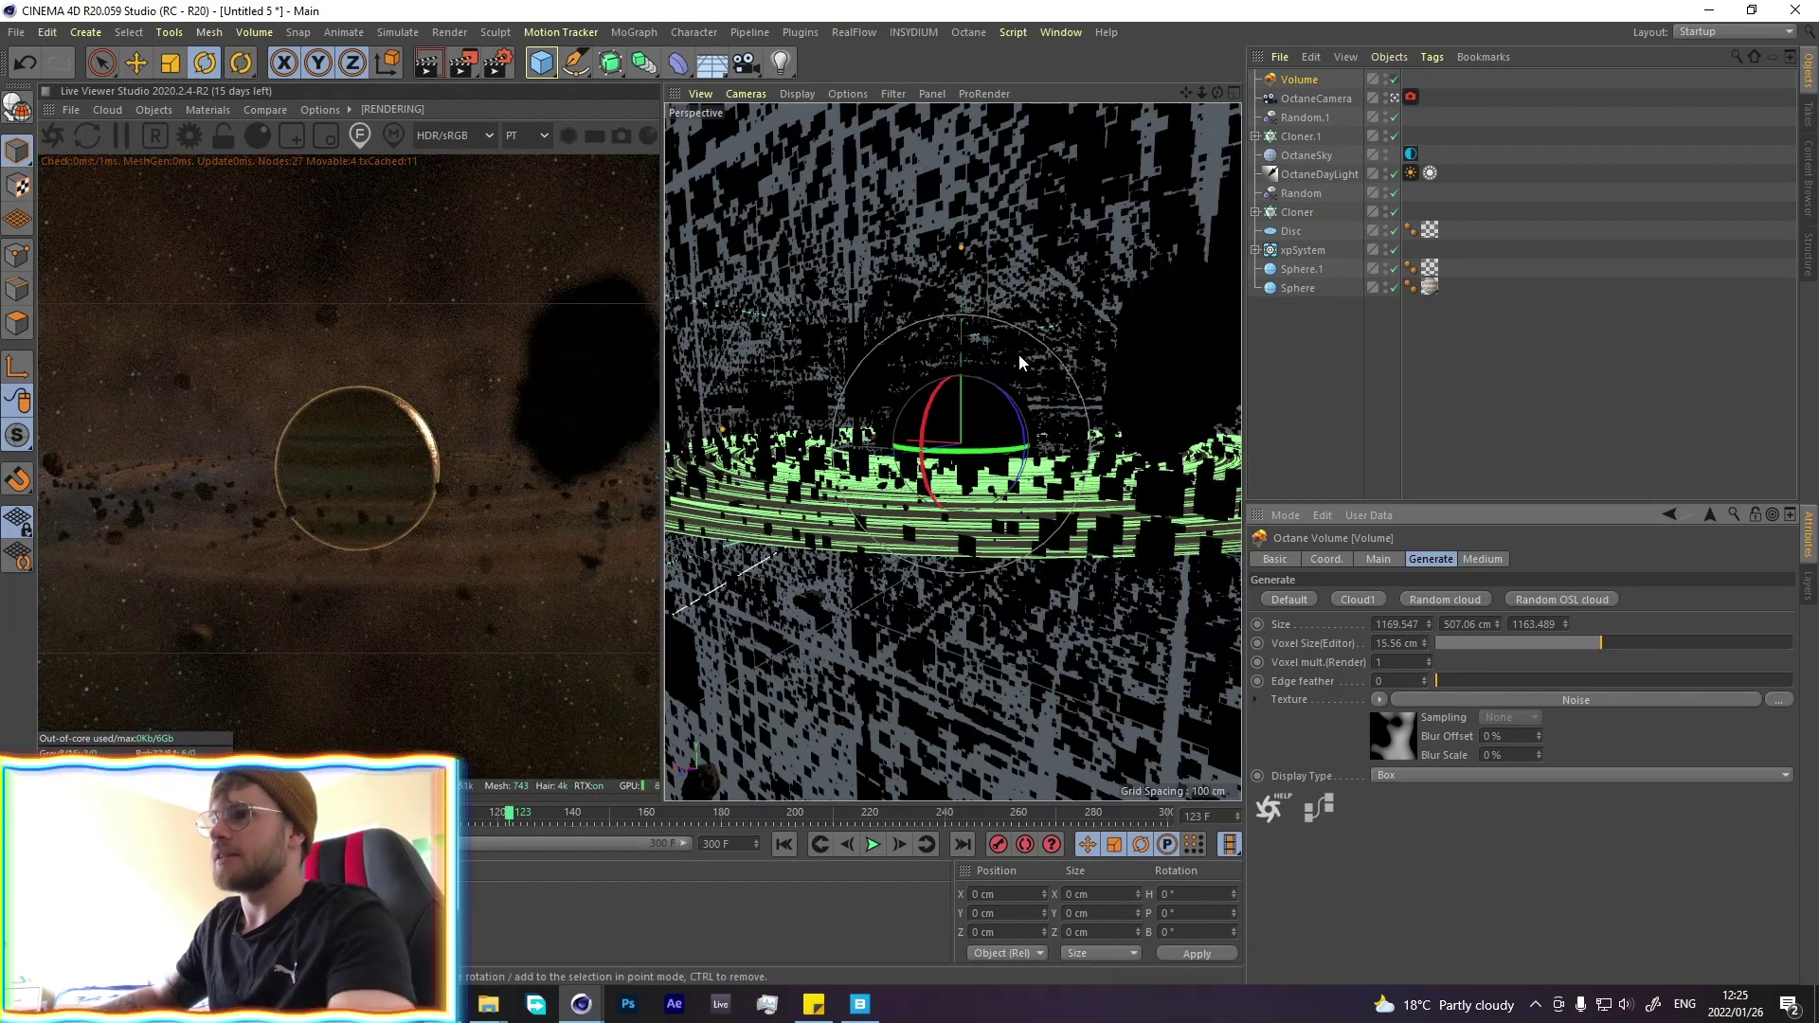
Refine the fog volume's editor voxel size down to about 11.032 cm
{"action": "right_click_drag", "start_coordinate": [953, 401], "coordinate": [963, 608], "text": "alt"}
{"action": "left_click_drag", "start_coordinate": [962, 613], "coordinate": [1004, 635], "text": "alt"}
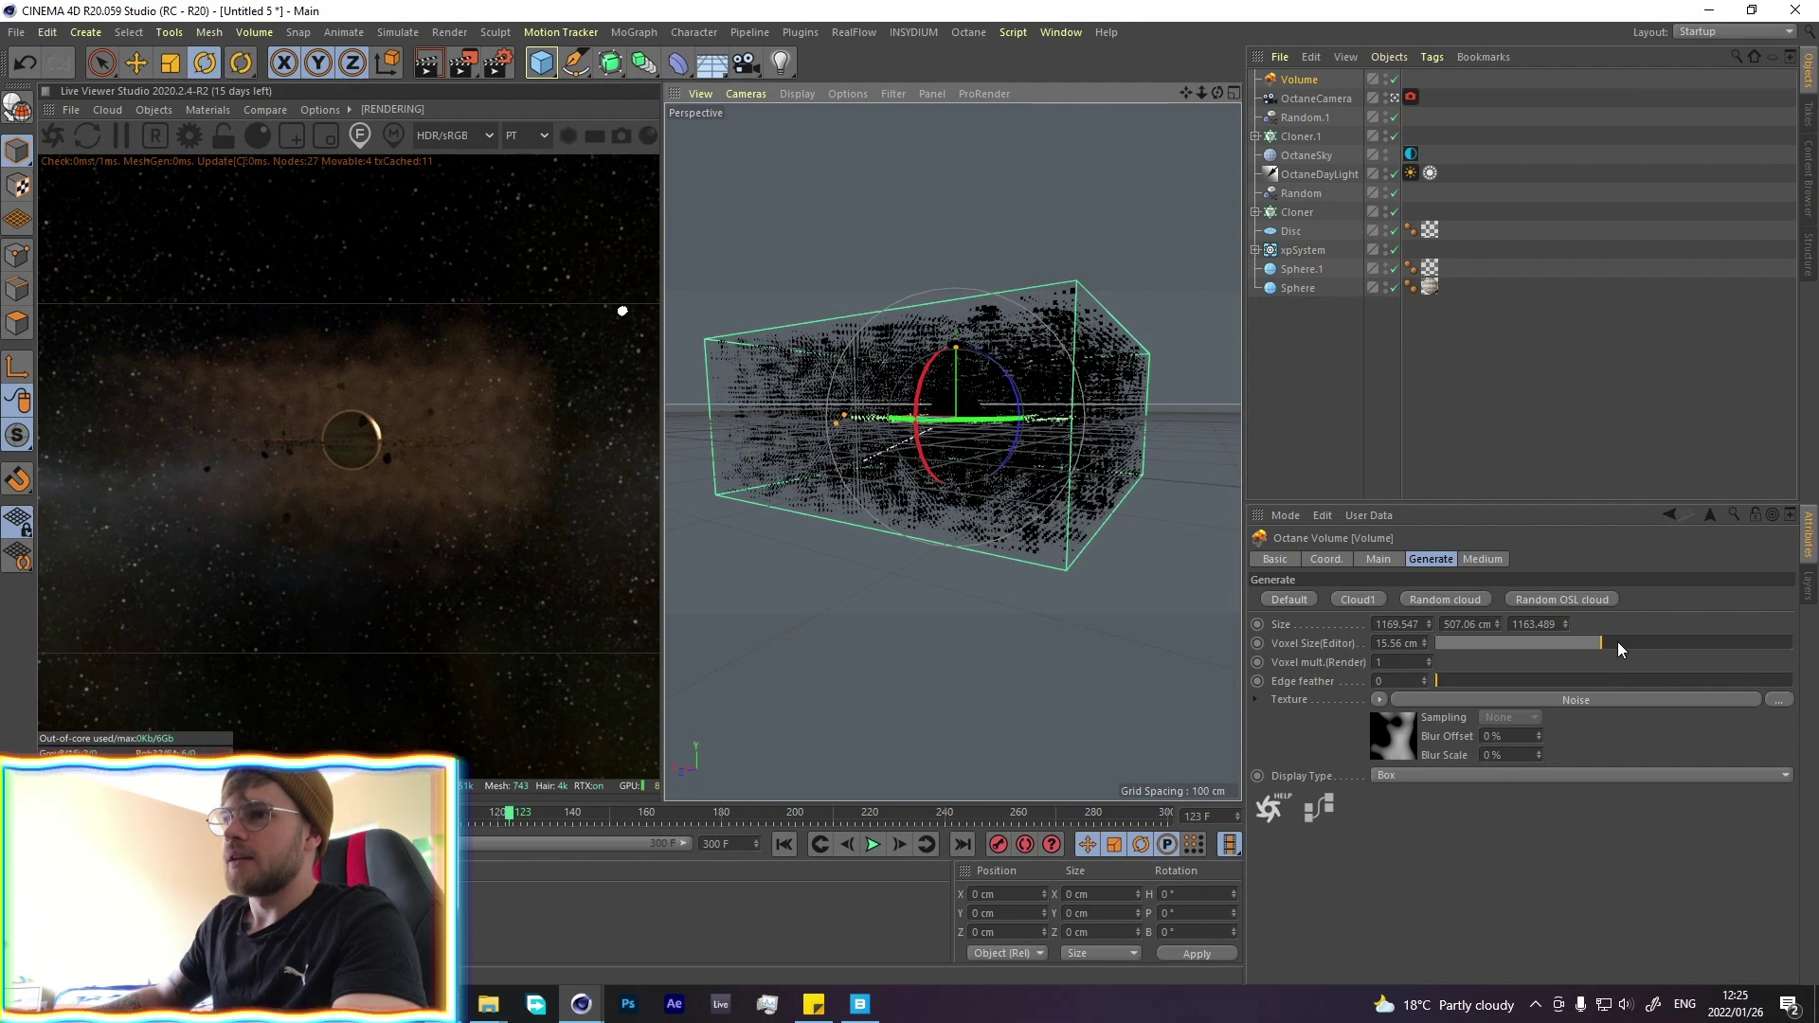
{"action": "left_click_drag", "start_coordinate": [1617, 642], "coordinate": [1655, 643]}
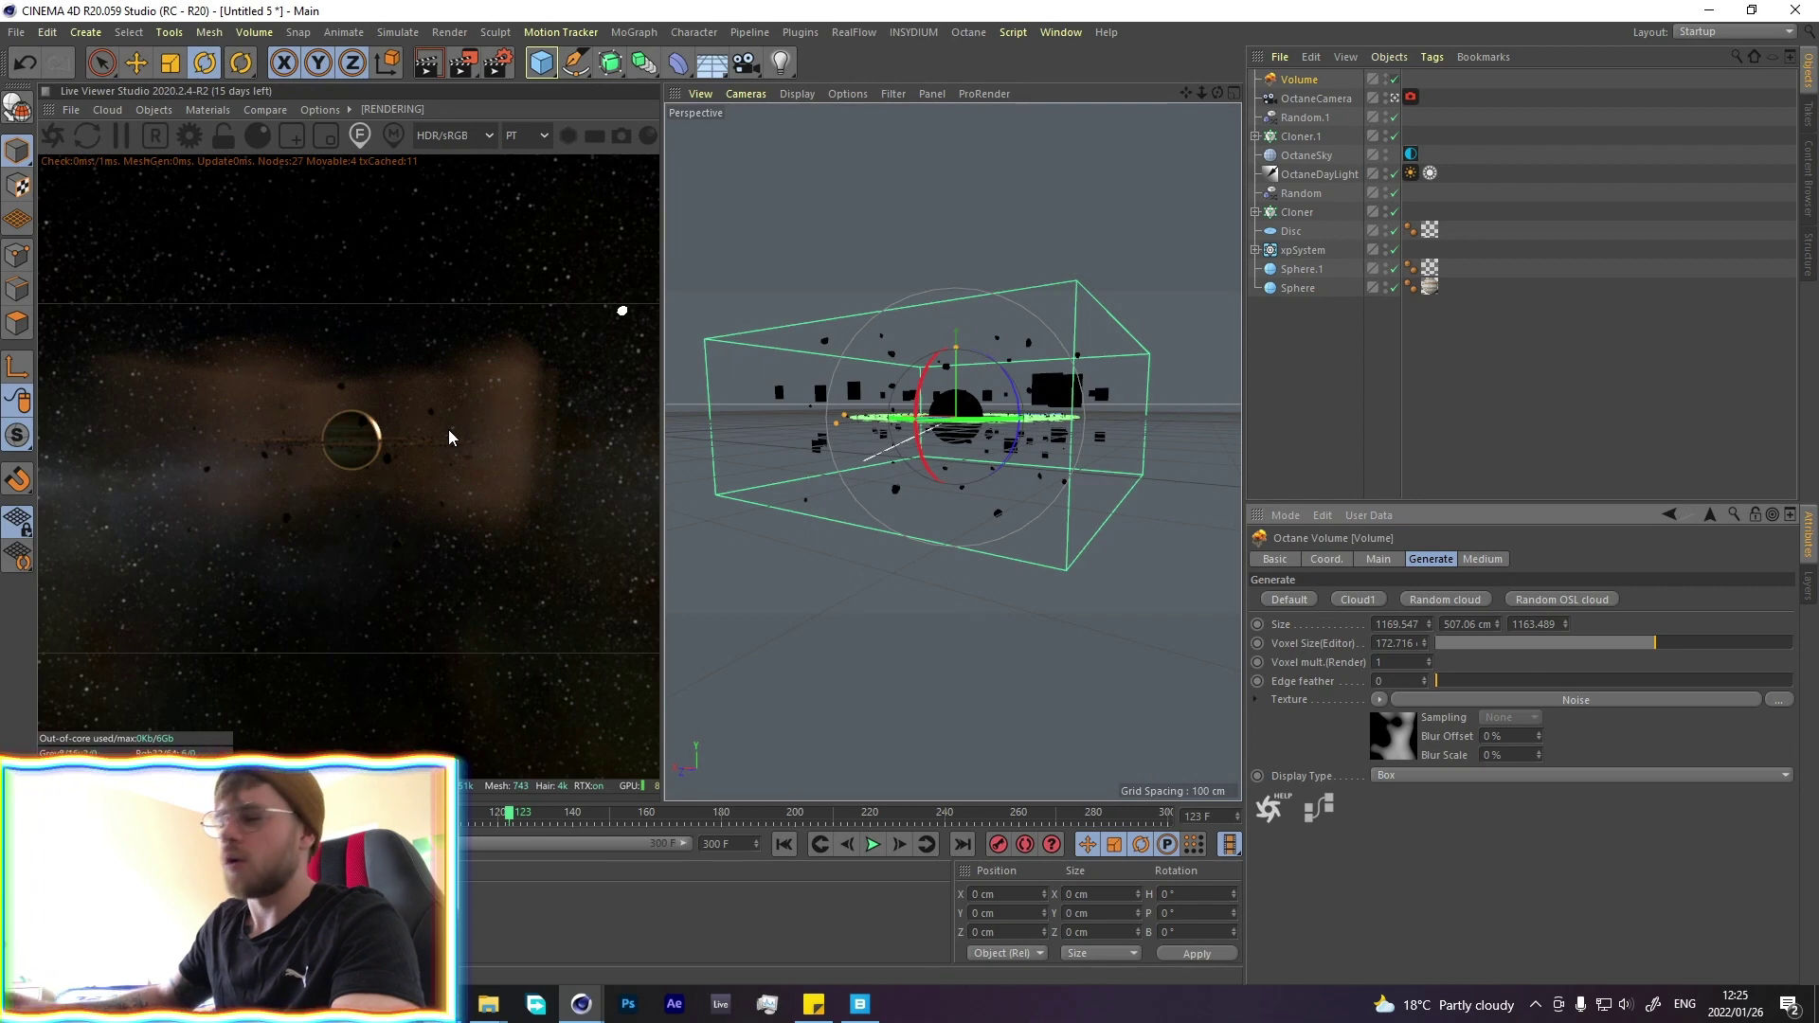
{"action": "left_click_drag", "start_coordinate": [1623, 643], "coordinate": [1592, 642]}
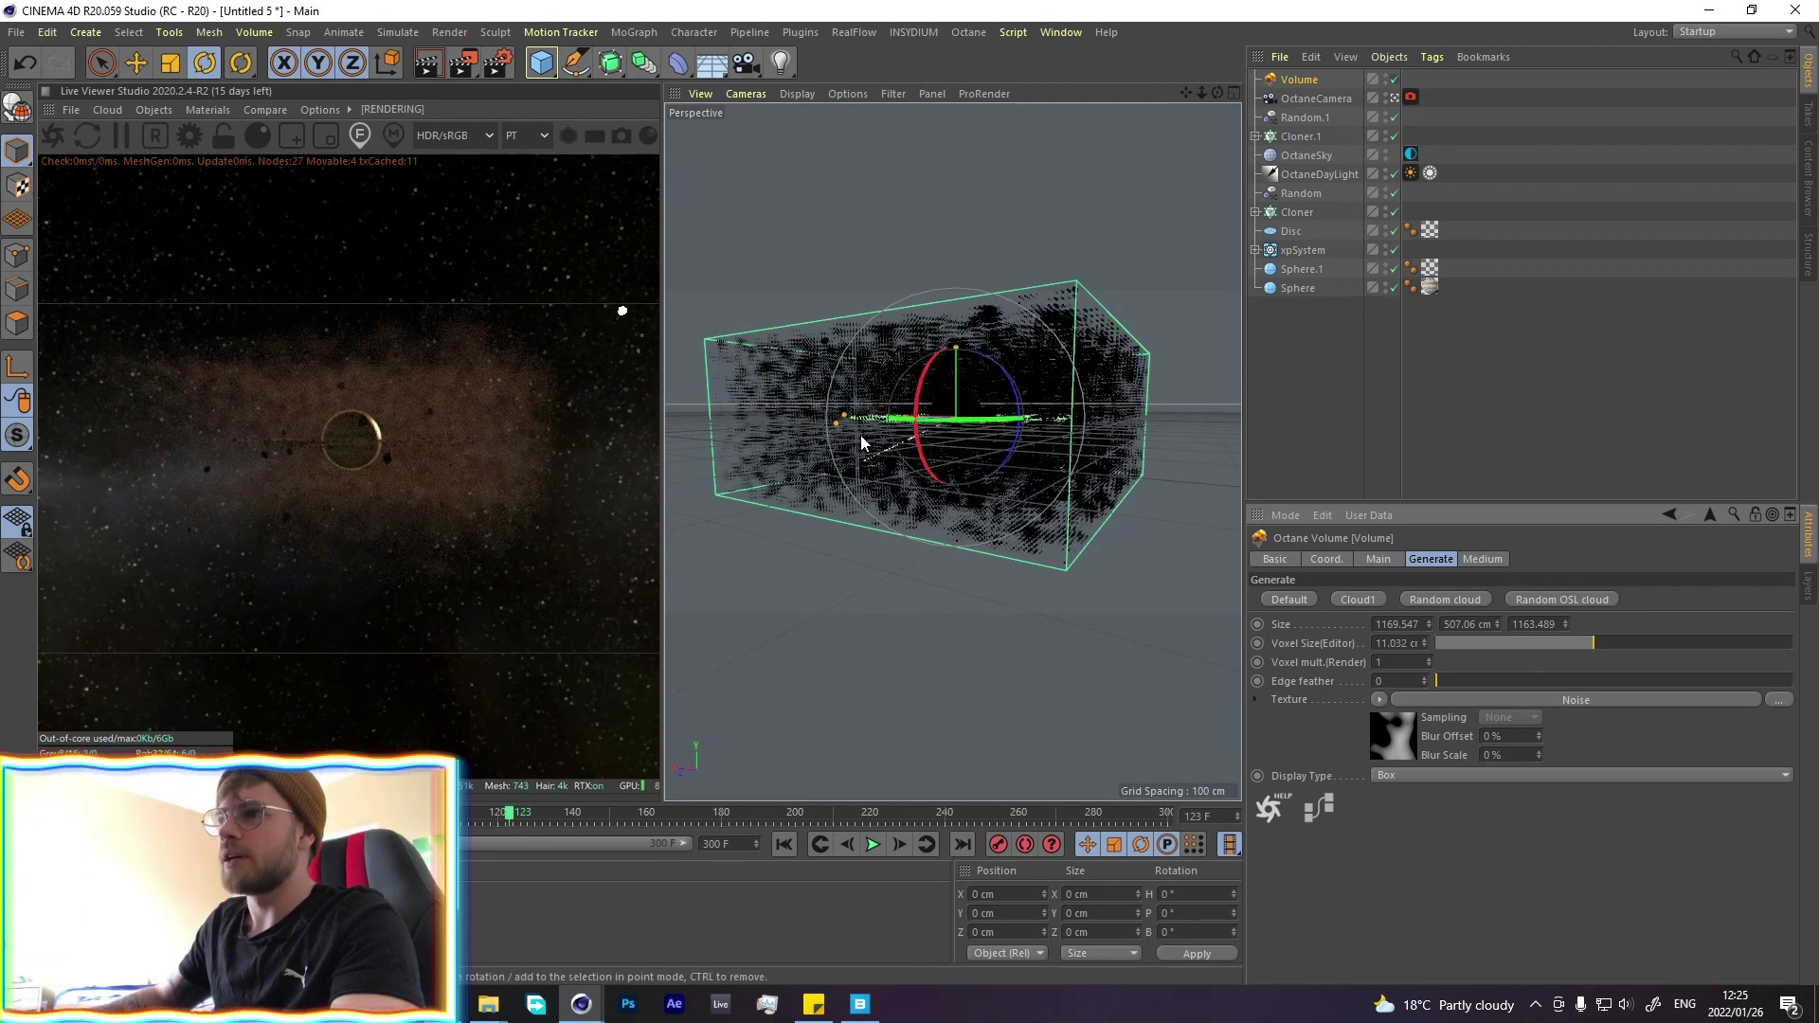
{"action": "scroll", "coordinate": [881, 440], "scroll_direction": "up", "scroll_amount": 4}
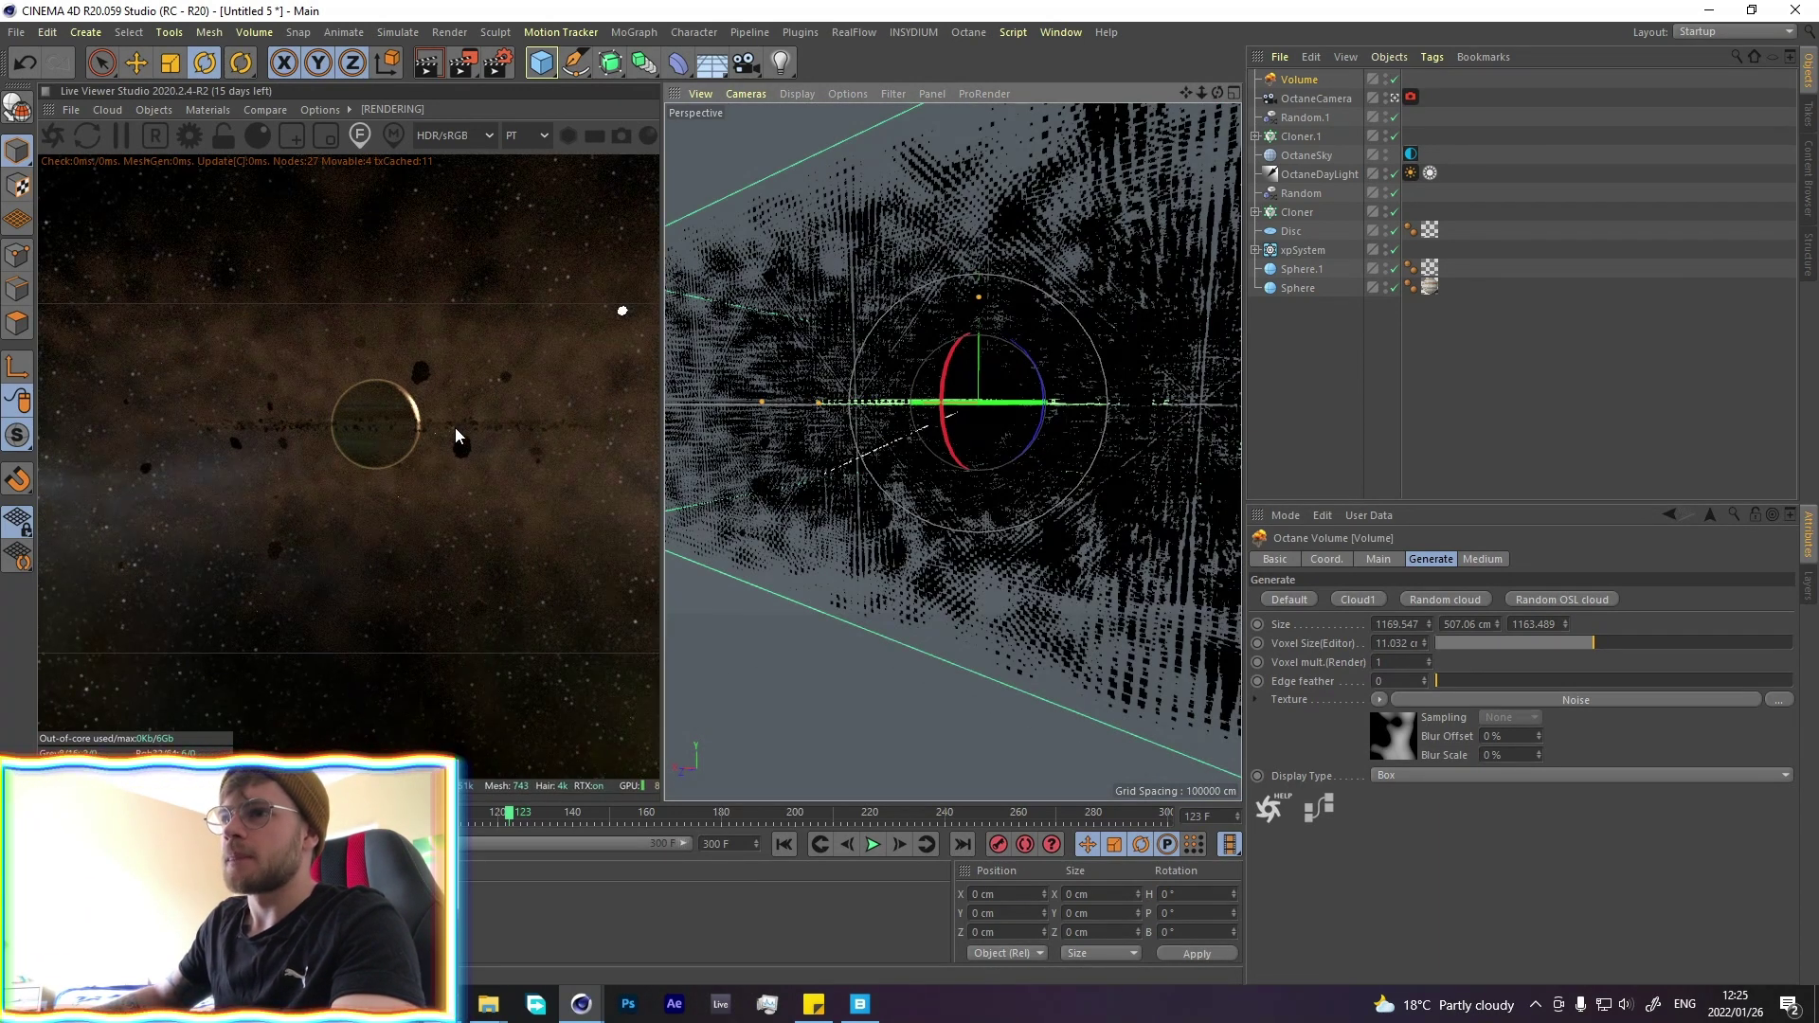
{"action": "scroll", "coordinate": [1047, 408], "scroll_direction": "up", "scroll_amount": 10}
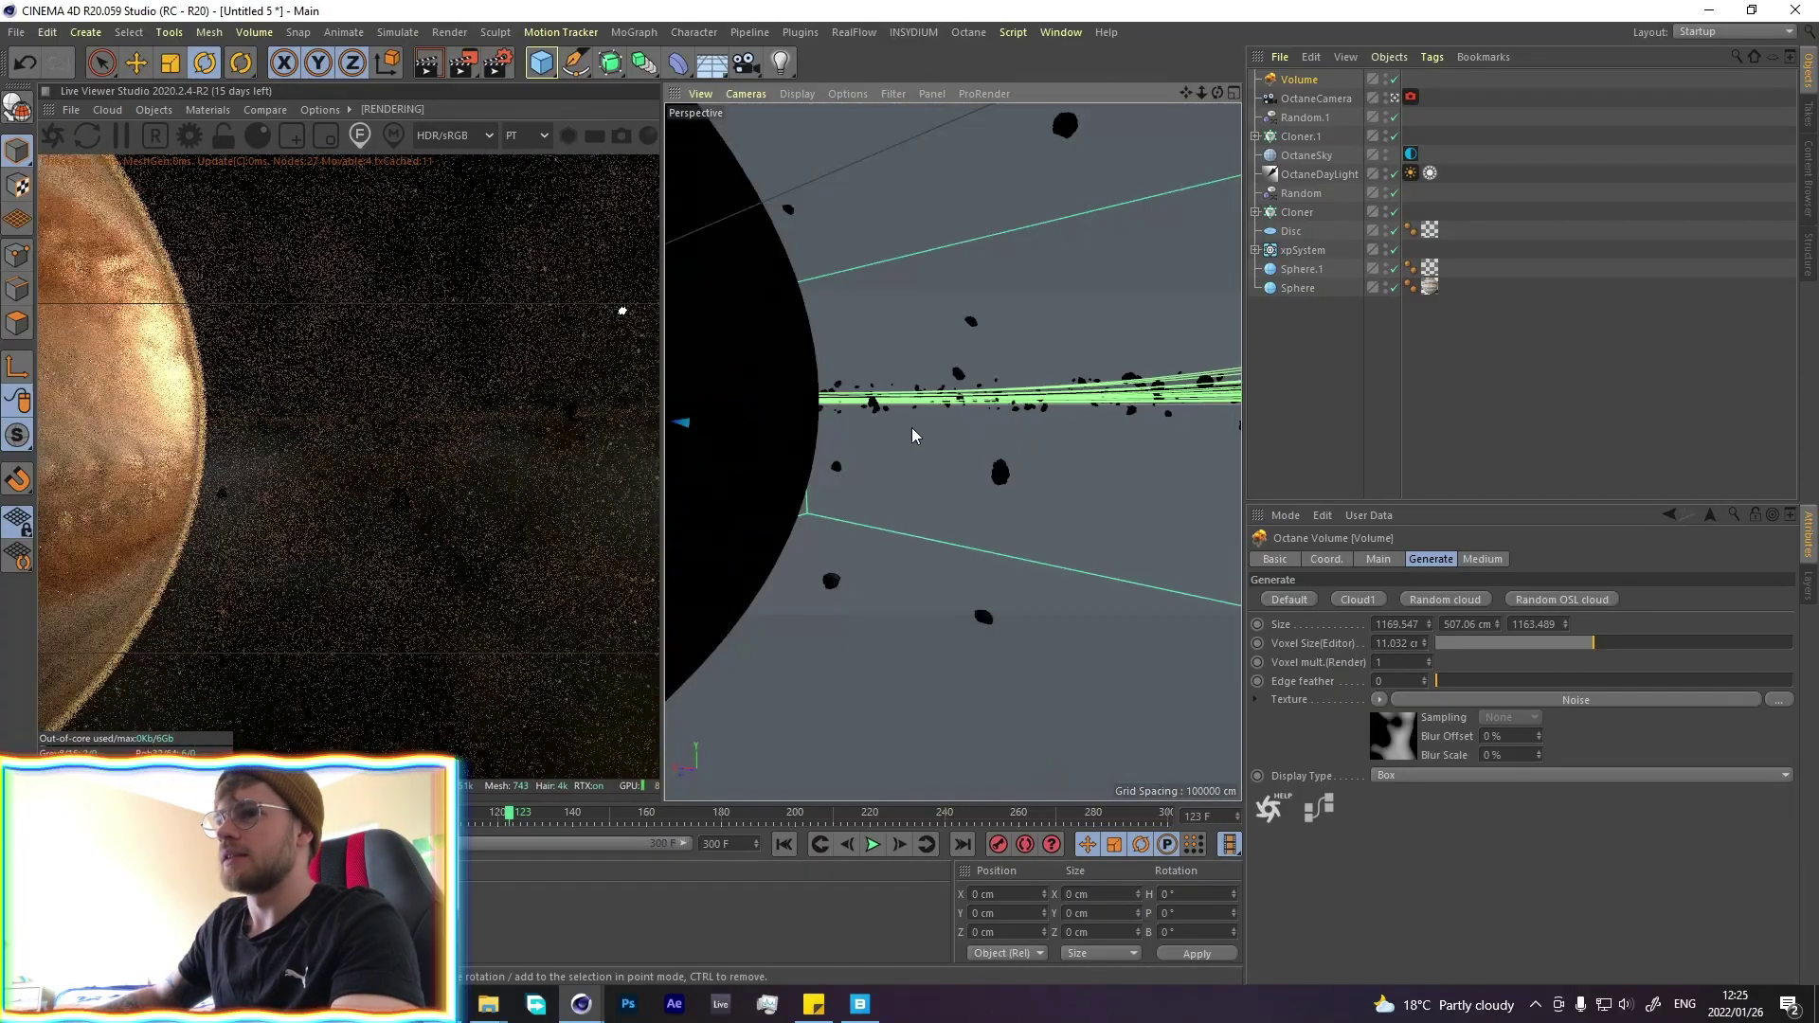
Inspect the planet and rings, toggling the fog volume off and on to compare
{"action": "left_click_drag", "start_coordinate": [914, 433], "coordinate": [1139, 424], "text": "alt"}
{"action": "scroll", "coordinate": [1014, 456], "scroll_direction": "down", "scroll_amount": 5}
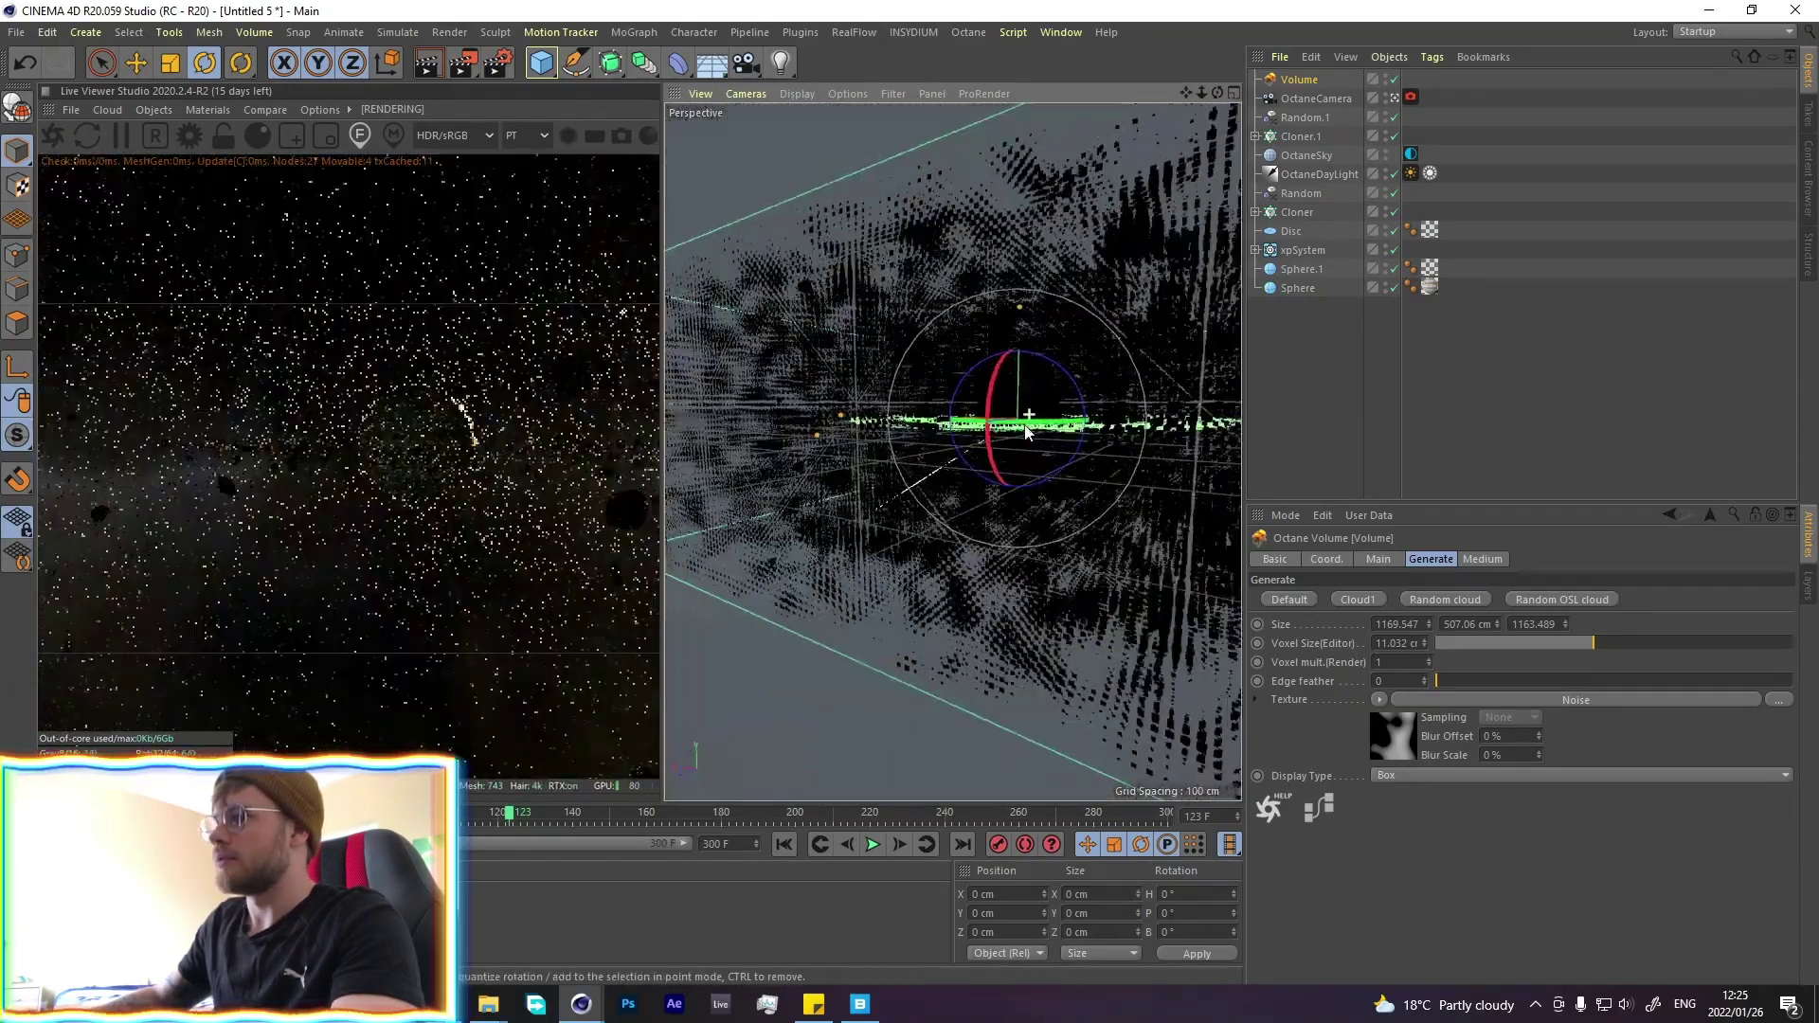
{"action": "scroll", "coordinate": [1036, 400], "scroll_direction": "up", "scroll_amount": 2}
{"action": "left_click_drag", "start_coordinate": [1036, 399], "coordinate": [1039, 459], "text": "alt"}
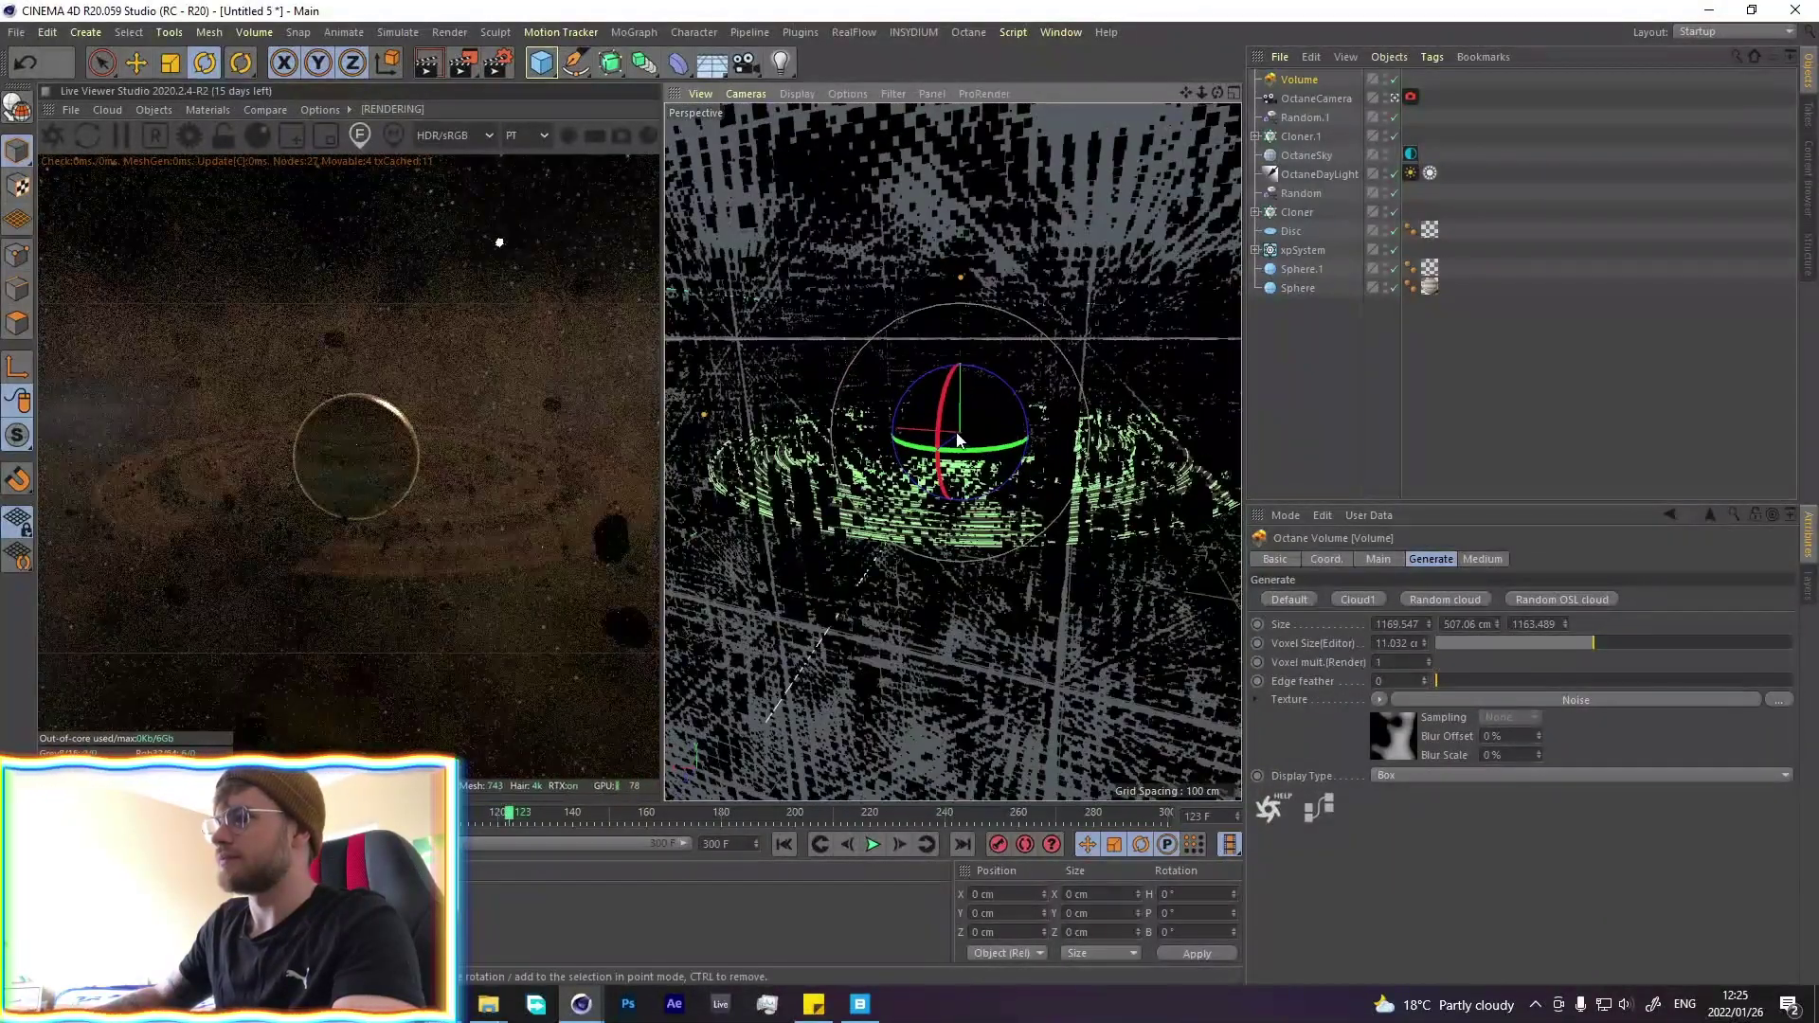
{"action": "left_click", "coordinate": [1393, 79]}
{"action": "left_click_drag", "start_coordinate": [937, 409], "coordinate": [1004, 422], "text": "alt"}
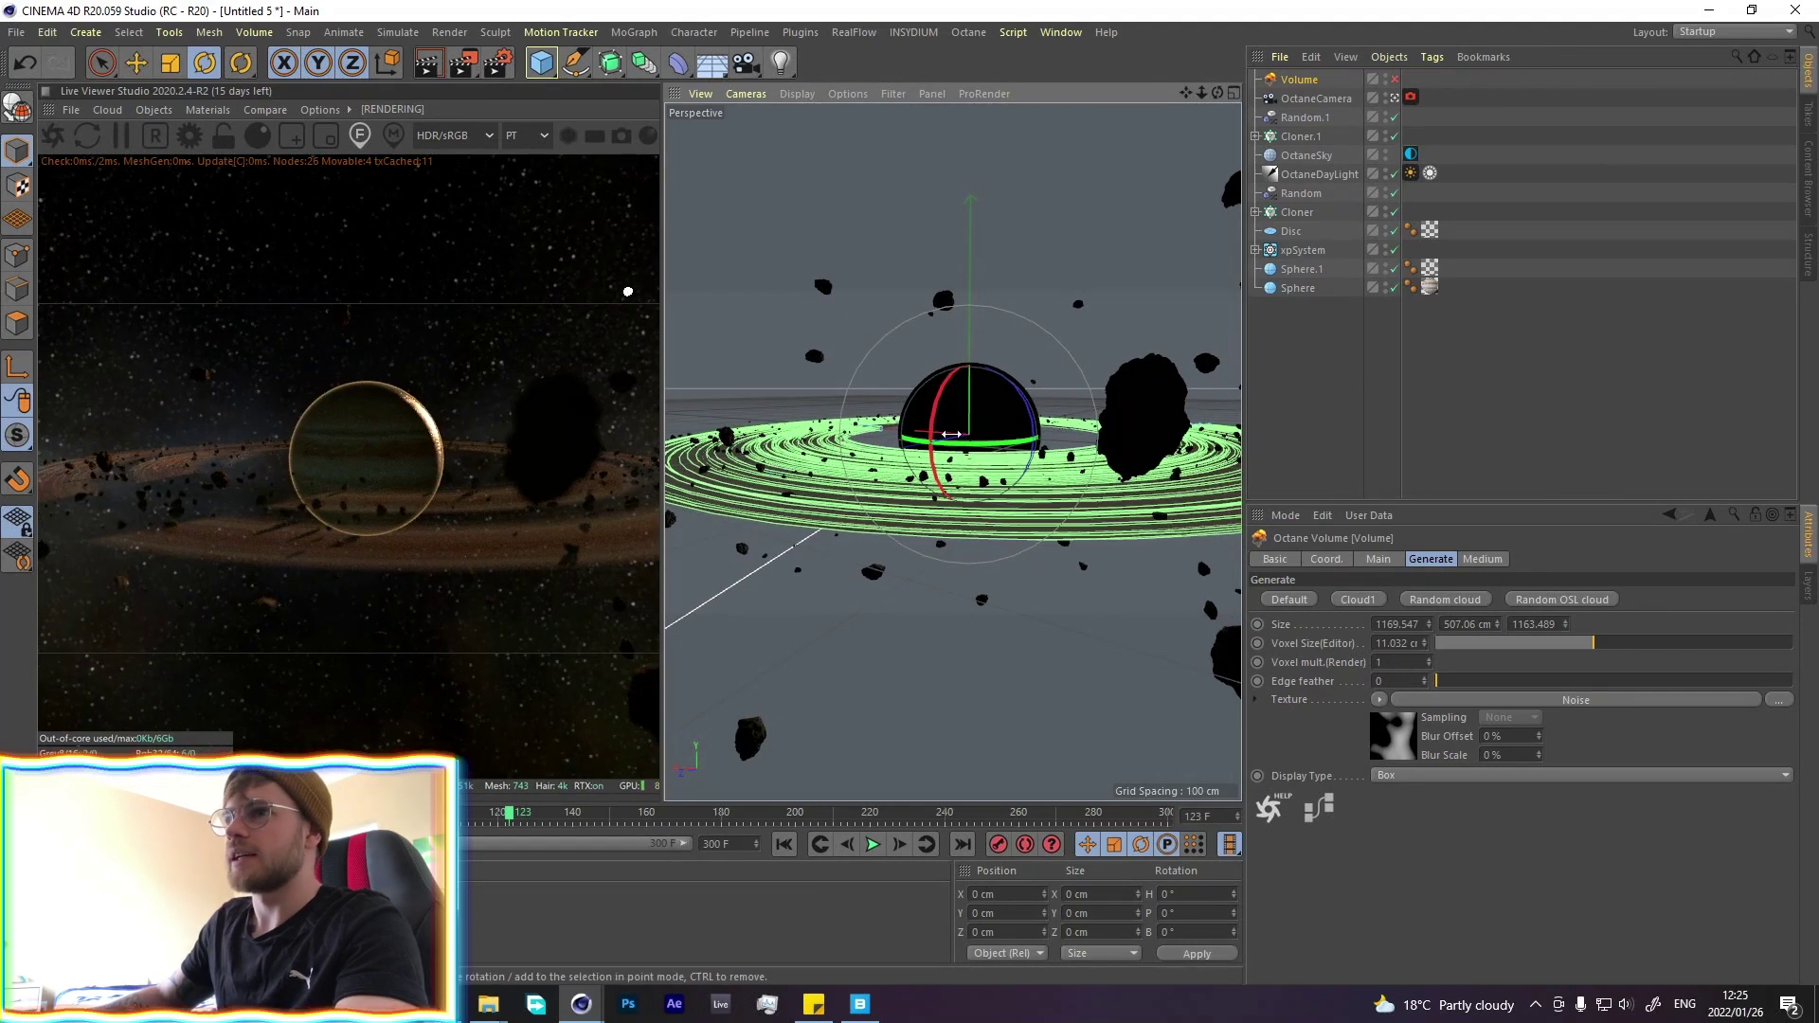
{"action": "left_click", "coordinate": [1394, 79]}
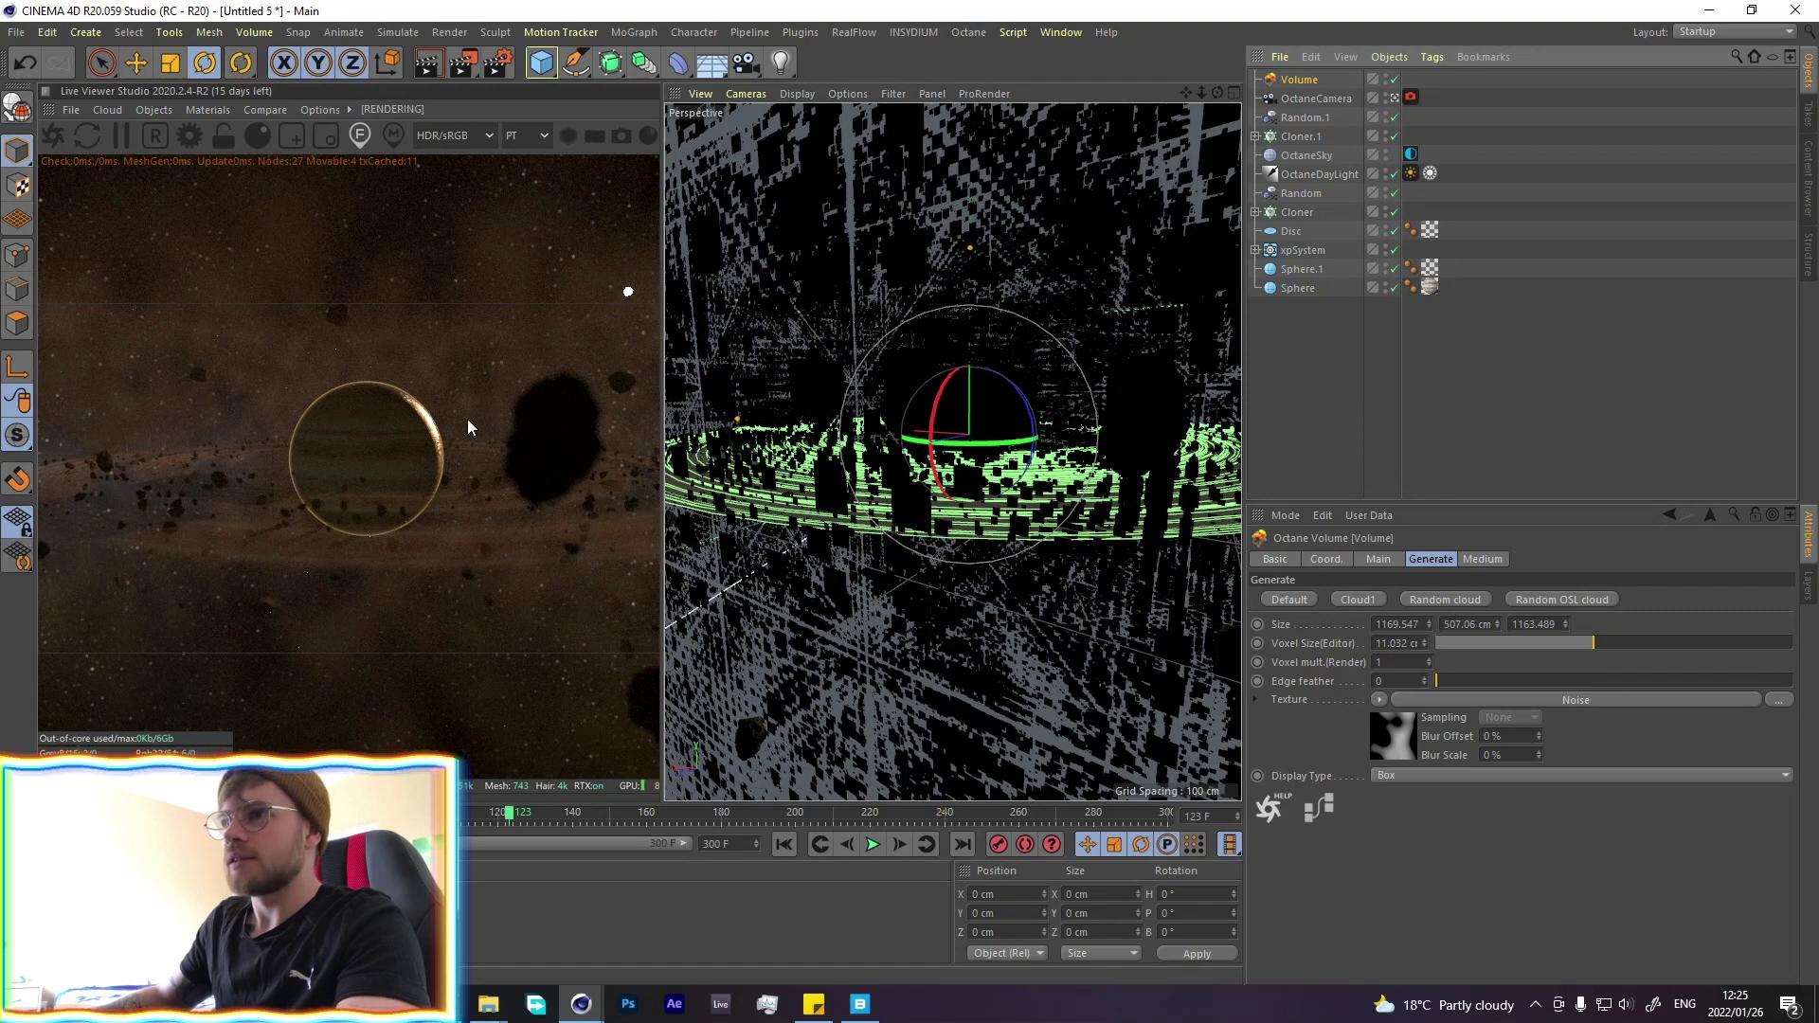
Lower the fog density to about 0.056 and try a teal scattering colour
{"action": "left_click", "coordinate": [1491, 559]}
{"action": "left_click", "coordinate": [1449, 623]}
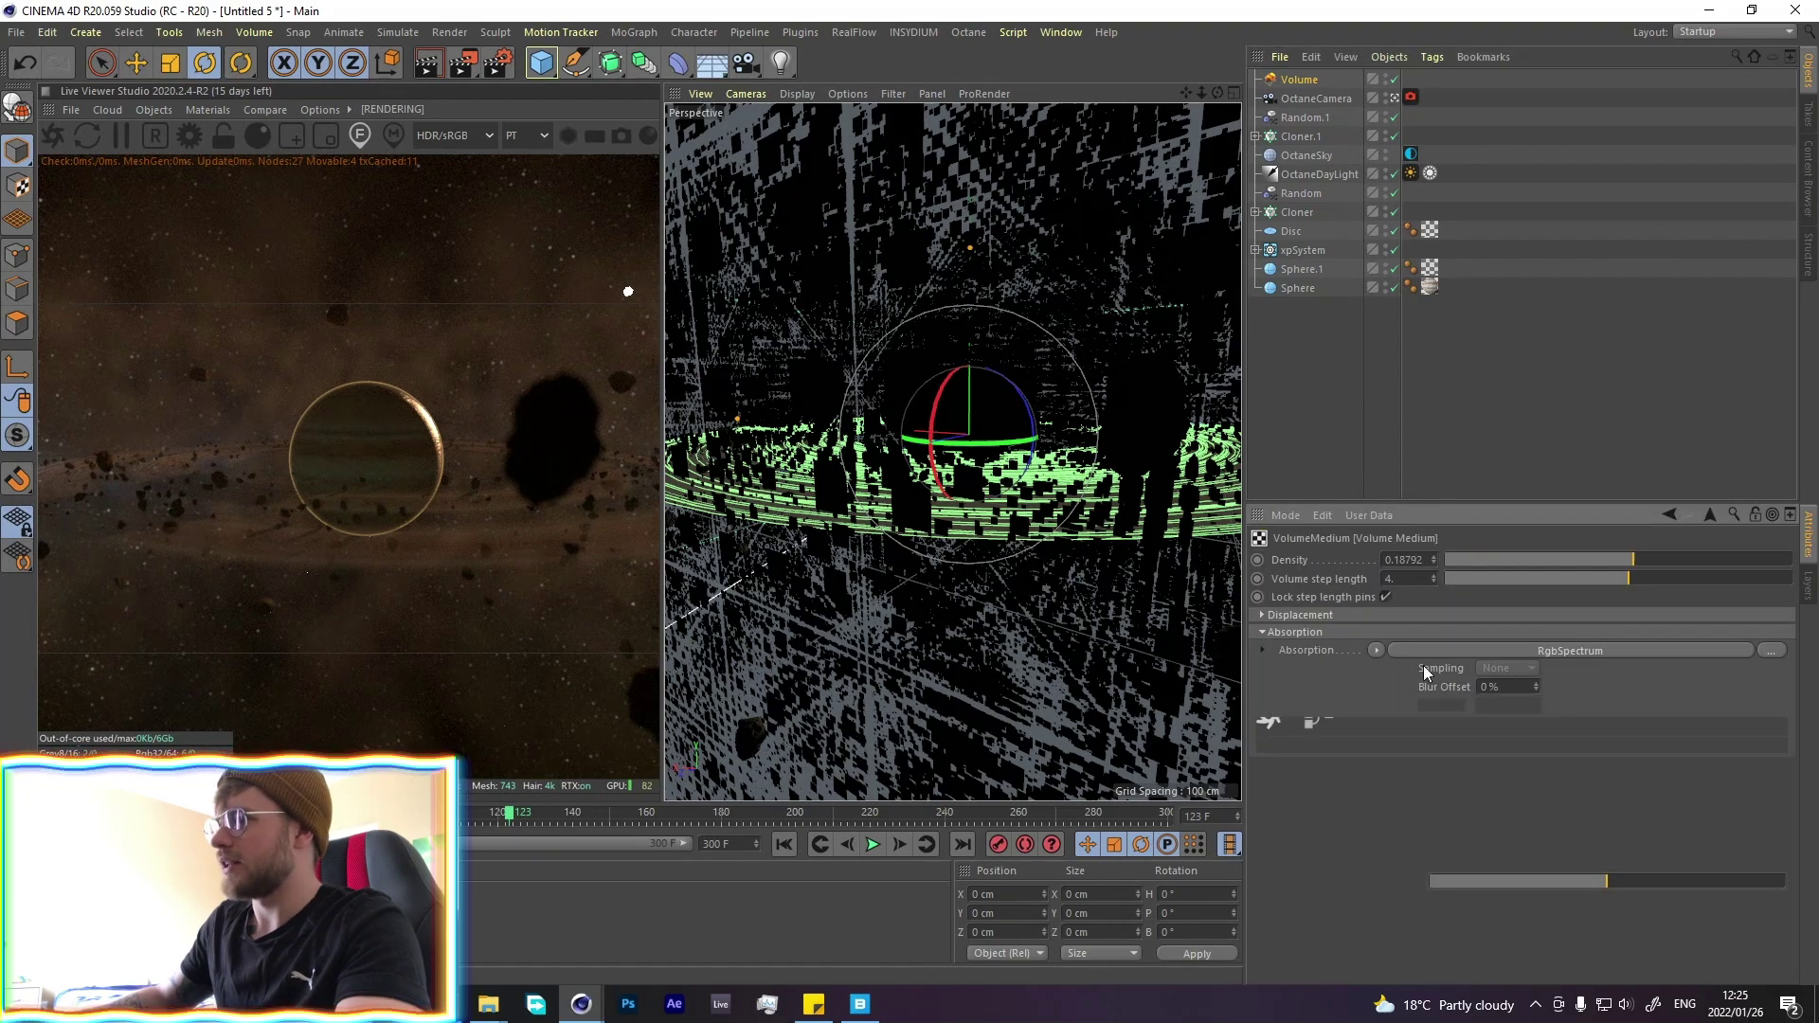
{"action": "left_click", "coordinate": [1608, 560]}
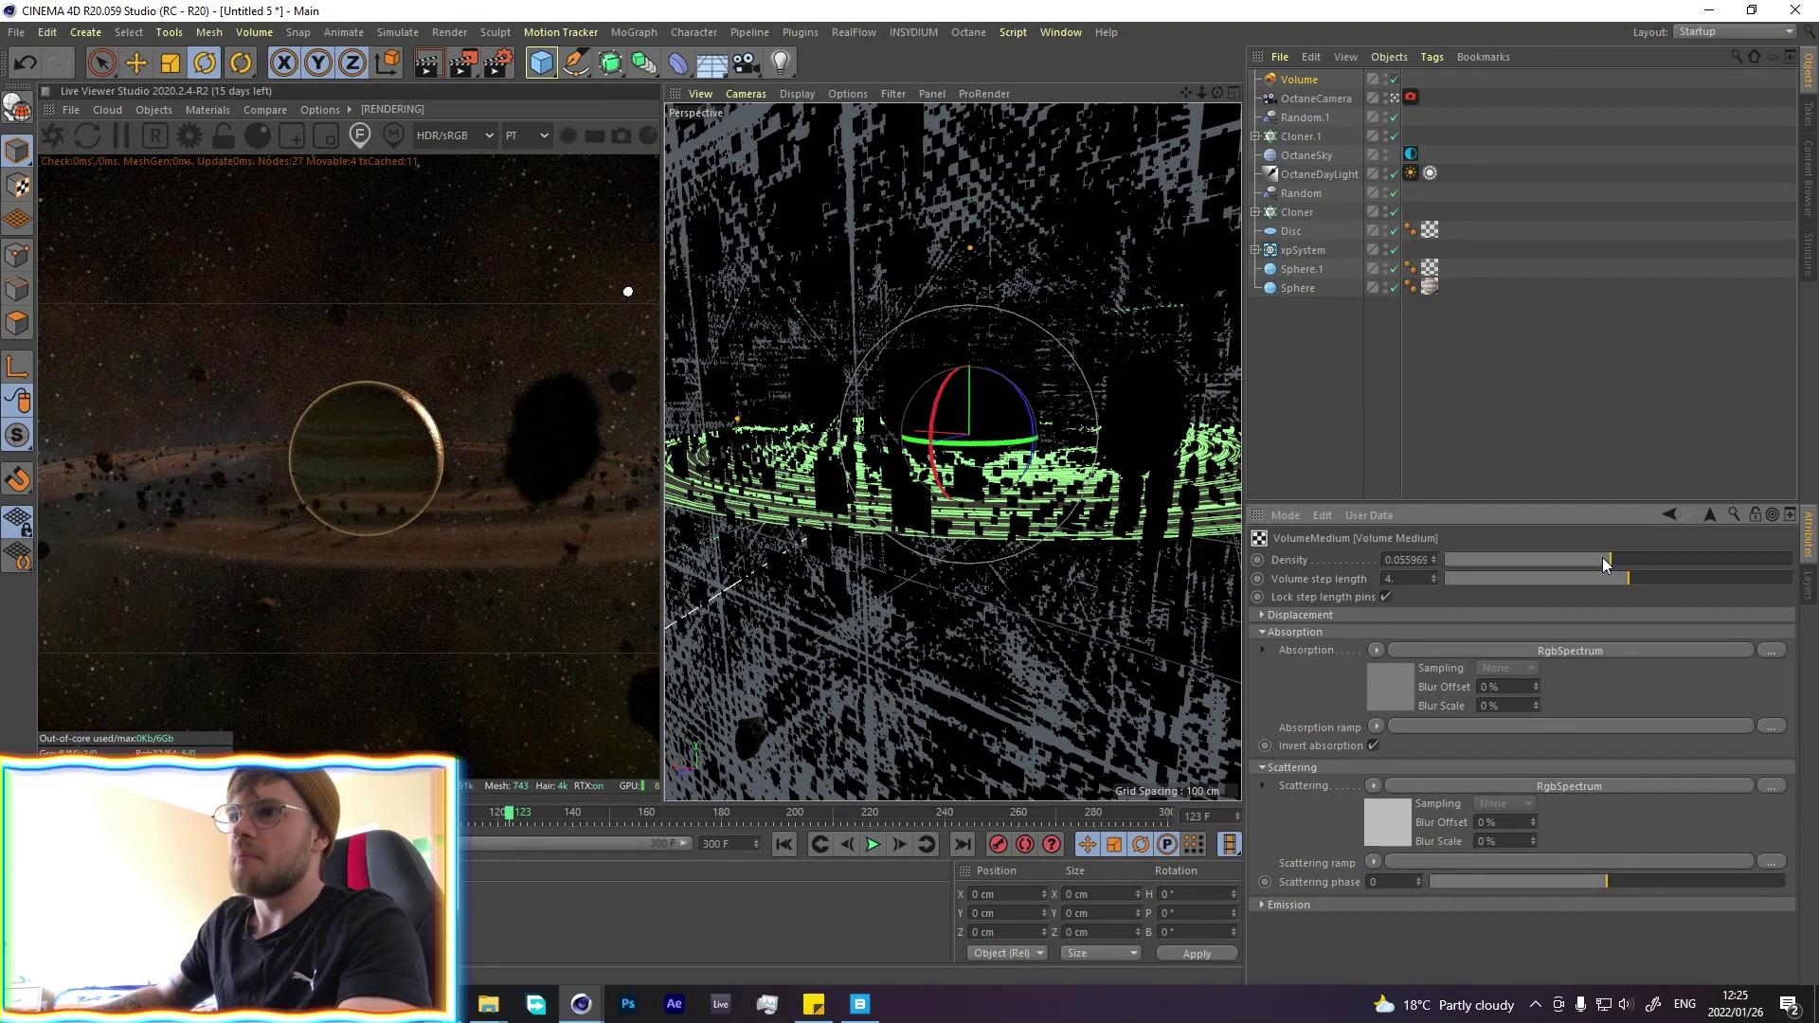
{"action": "left_click", "coordinate": [1392, 831]}
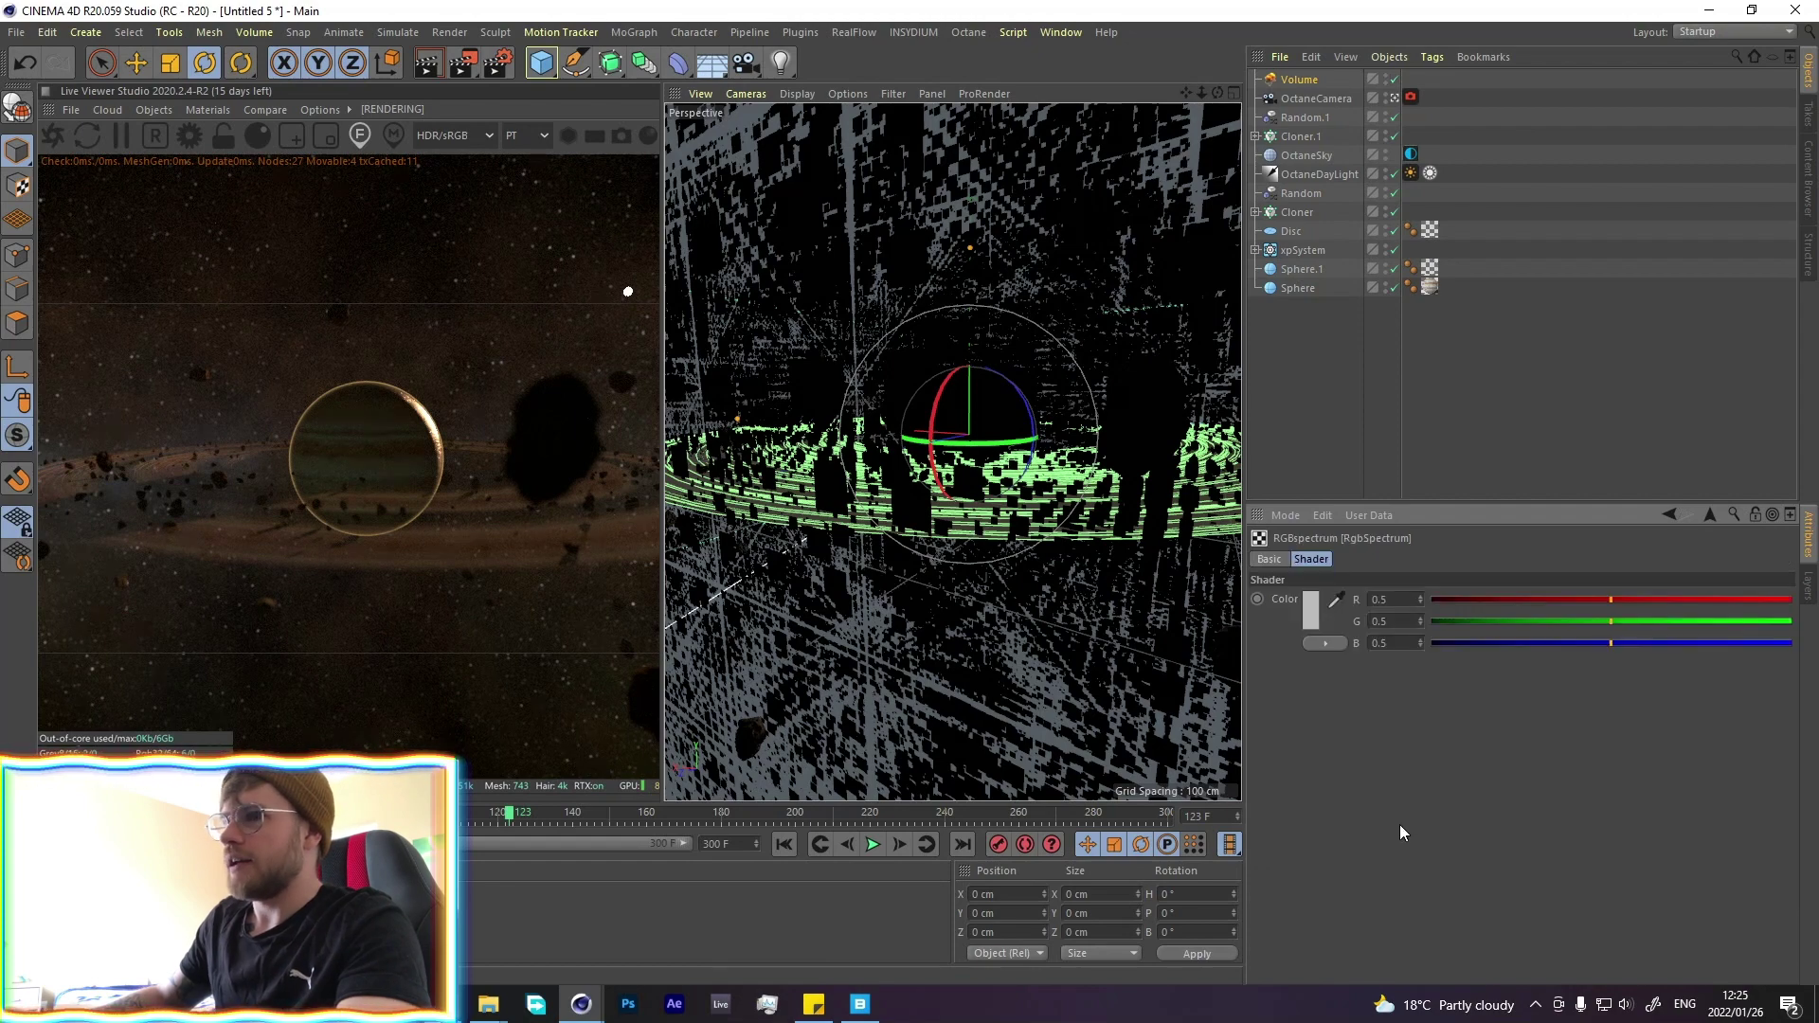
{"action": "left_click", "coordinate": [1311, 615]}
{"action": "left_click", "coordinate": [1350, 612]}
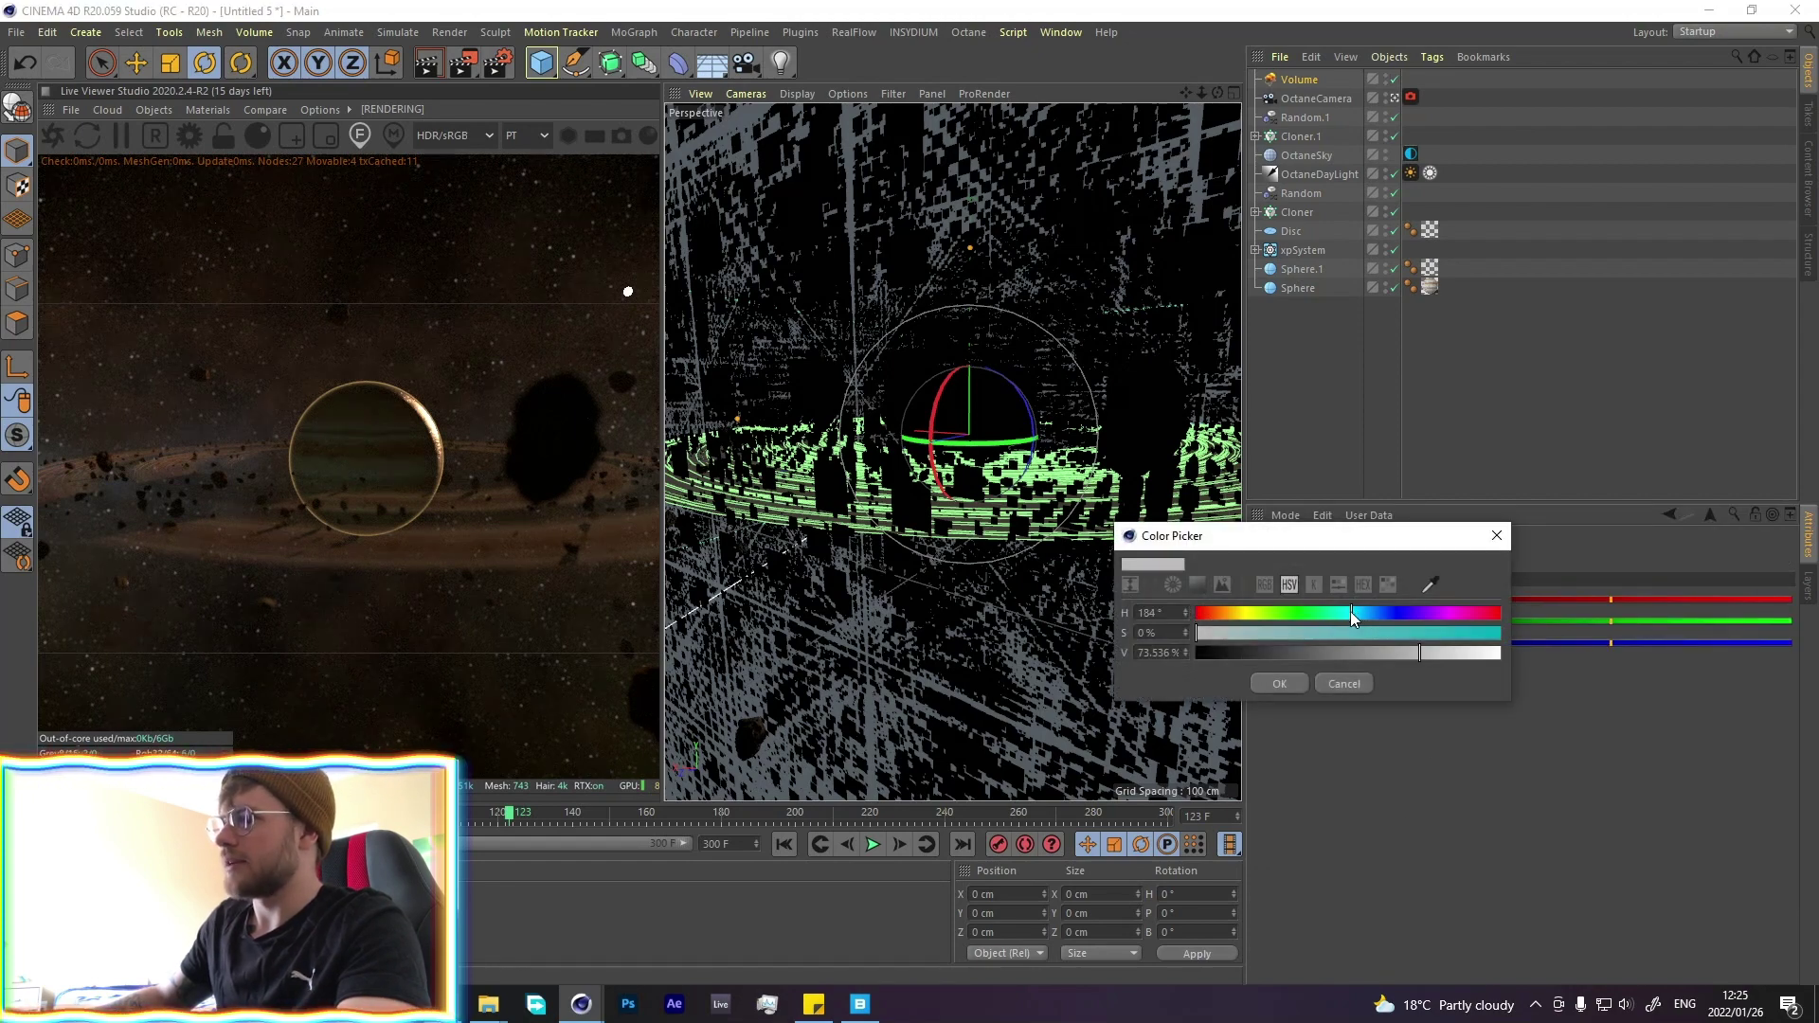
{"action": "left_click", "coordinate": [1316, 632]}
{"action": "left_click", "coordinate": [1279, 683]}
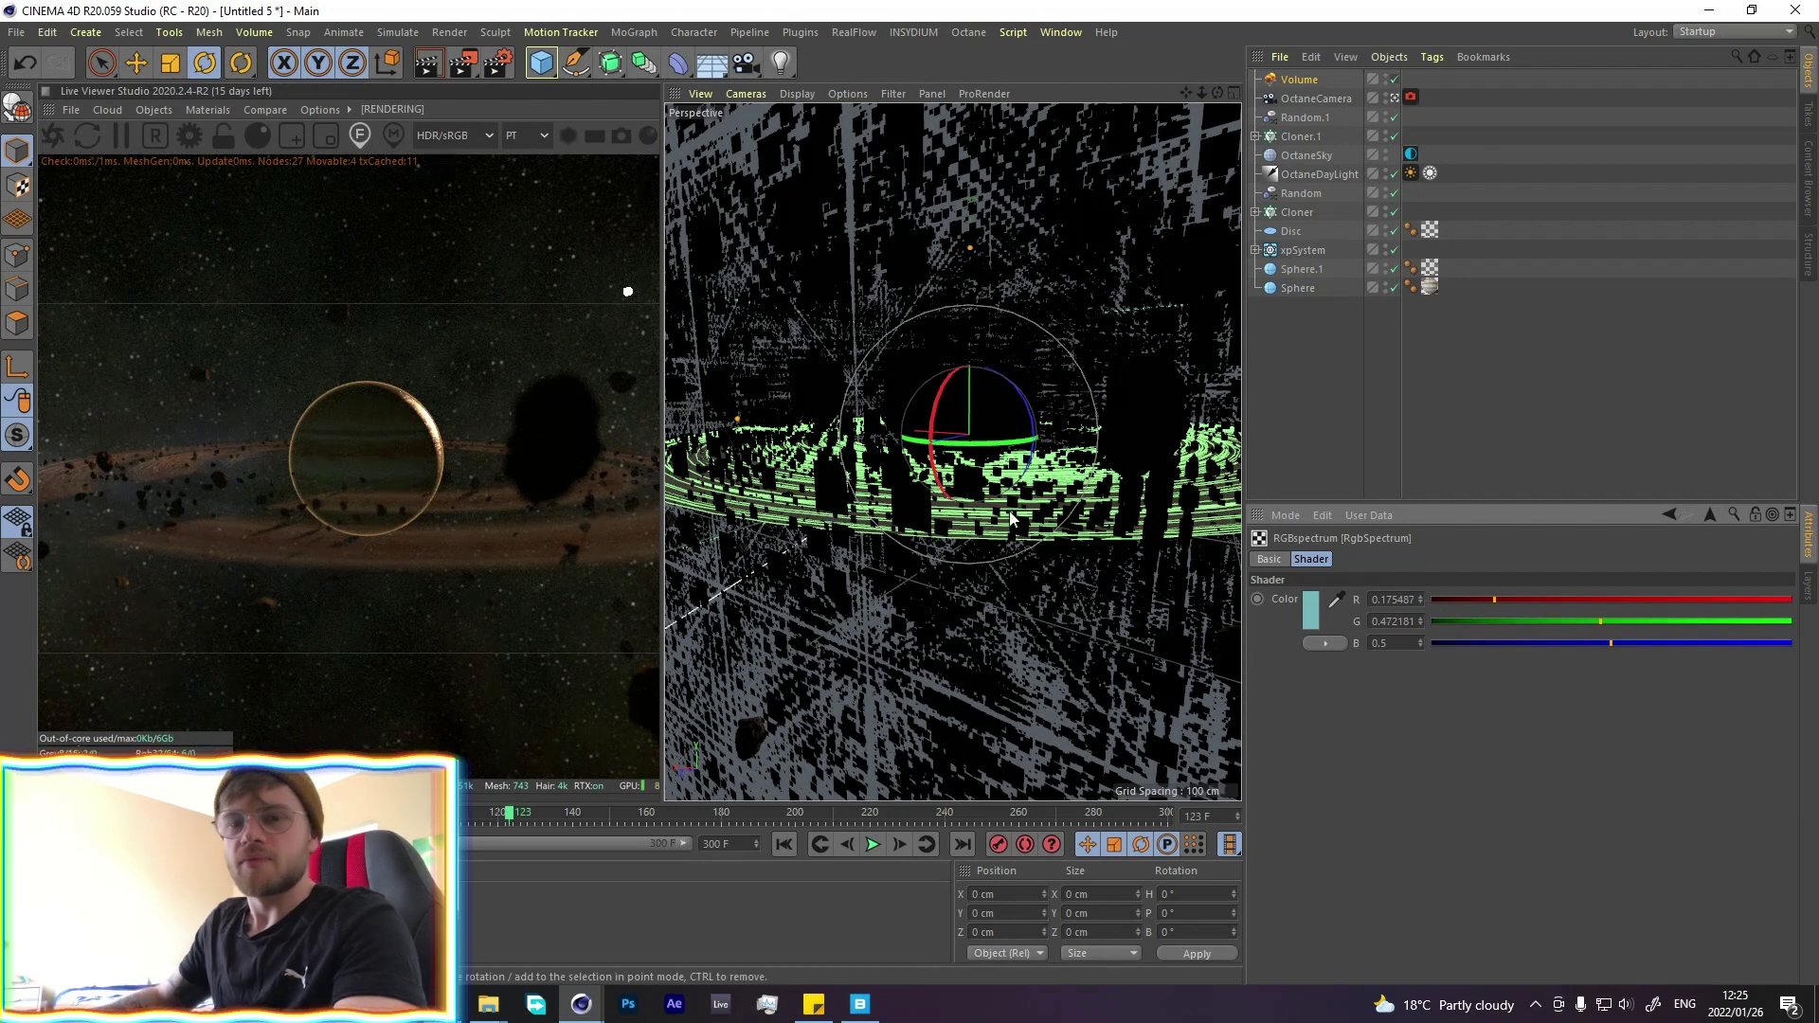
Try red, then settle on a teal-green scattering colour at hue 176° and about 78% value
{"action": "left_click", "coordinate": [1316, 608]}
{"action": "left_click_drag", "start_coordinate": [1410, 600], "coordinate": [1512, 644]}
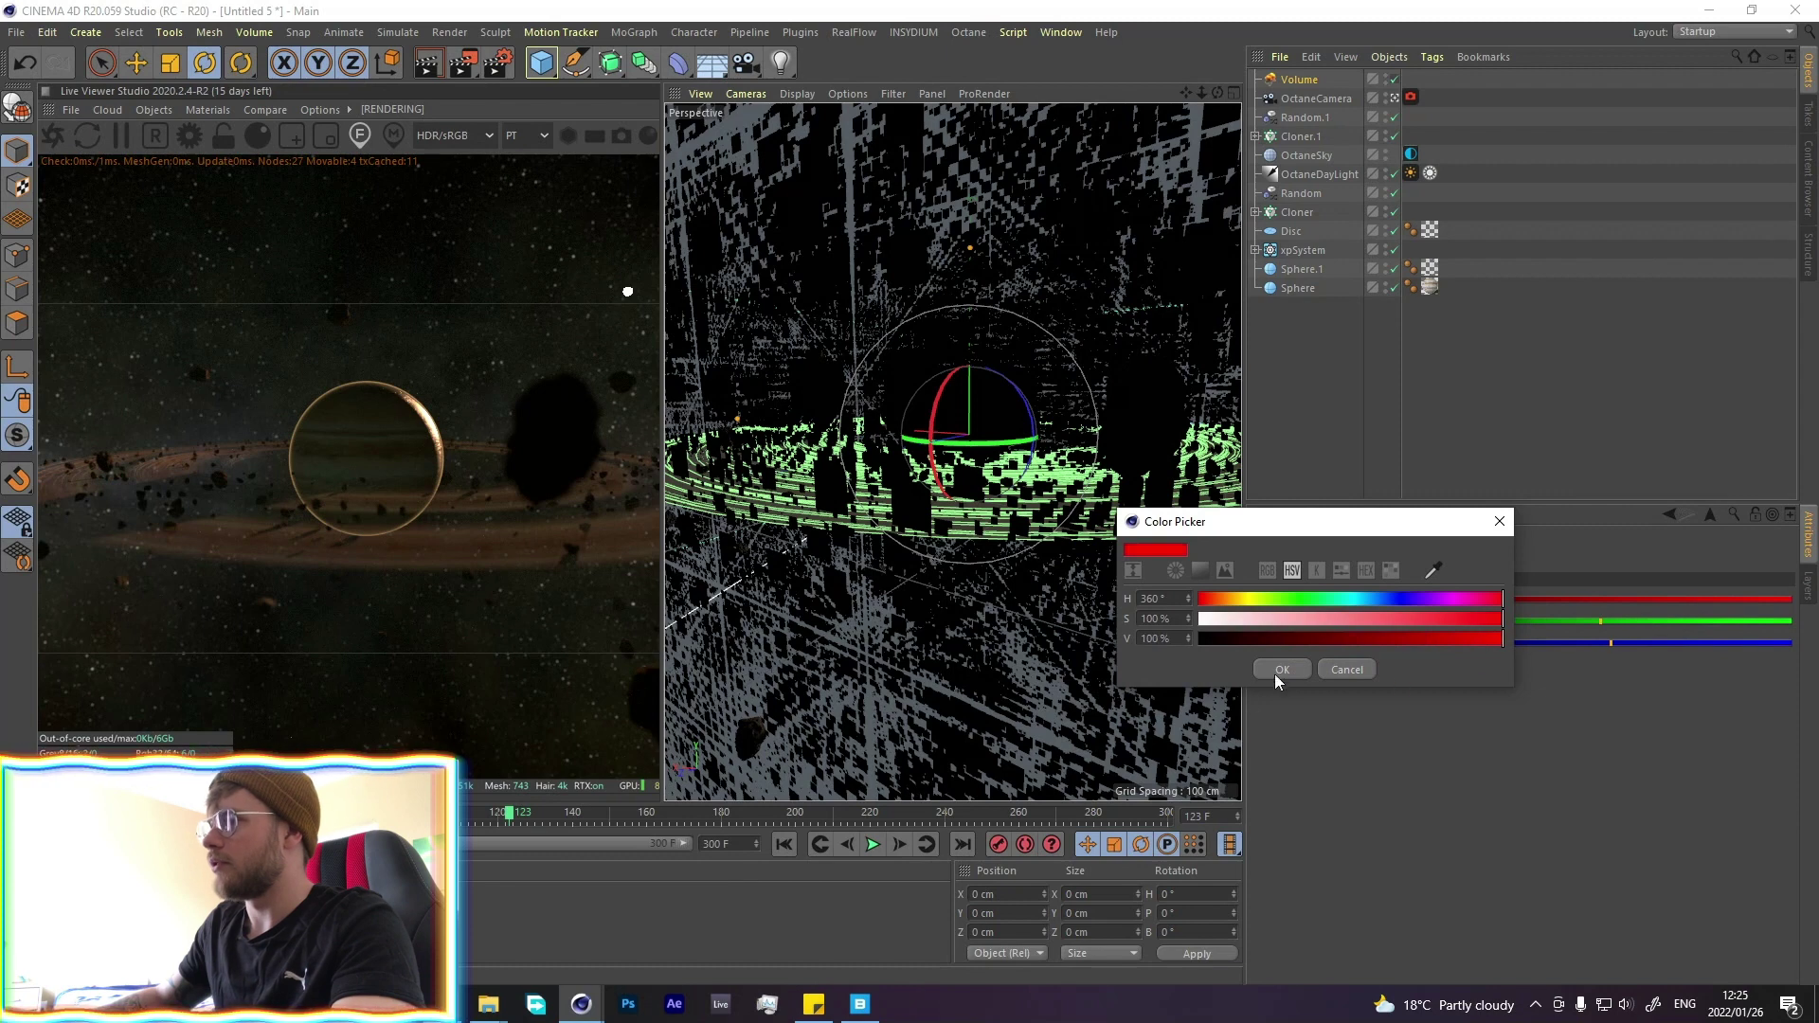
{"action": "left_click", "coordinate": [1281, 670]}
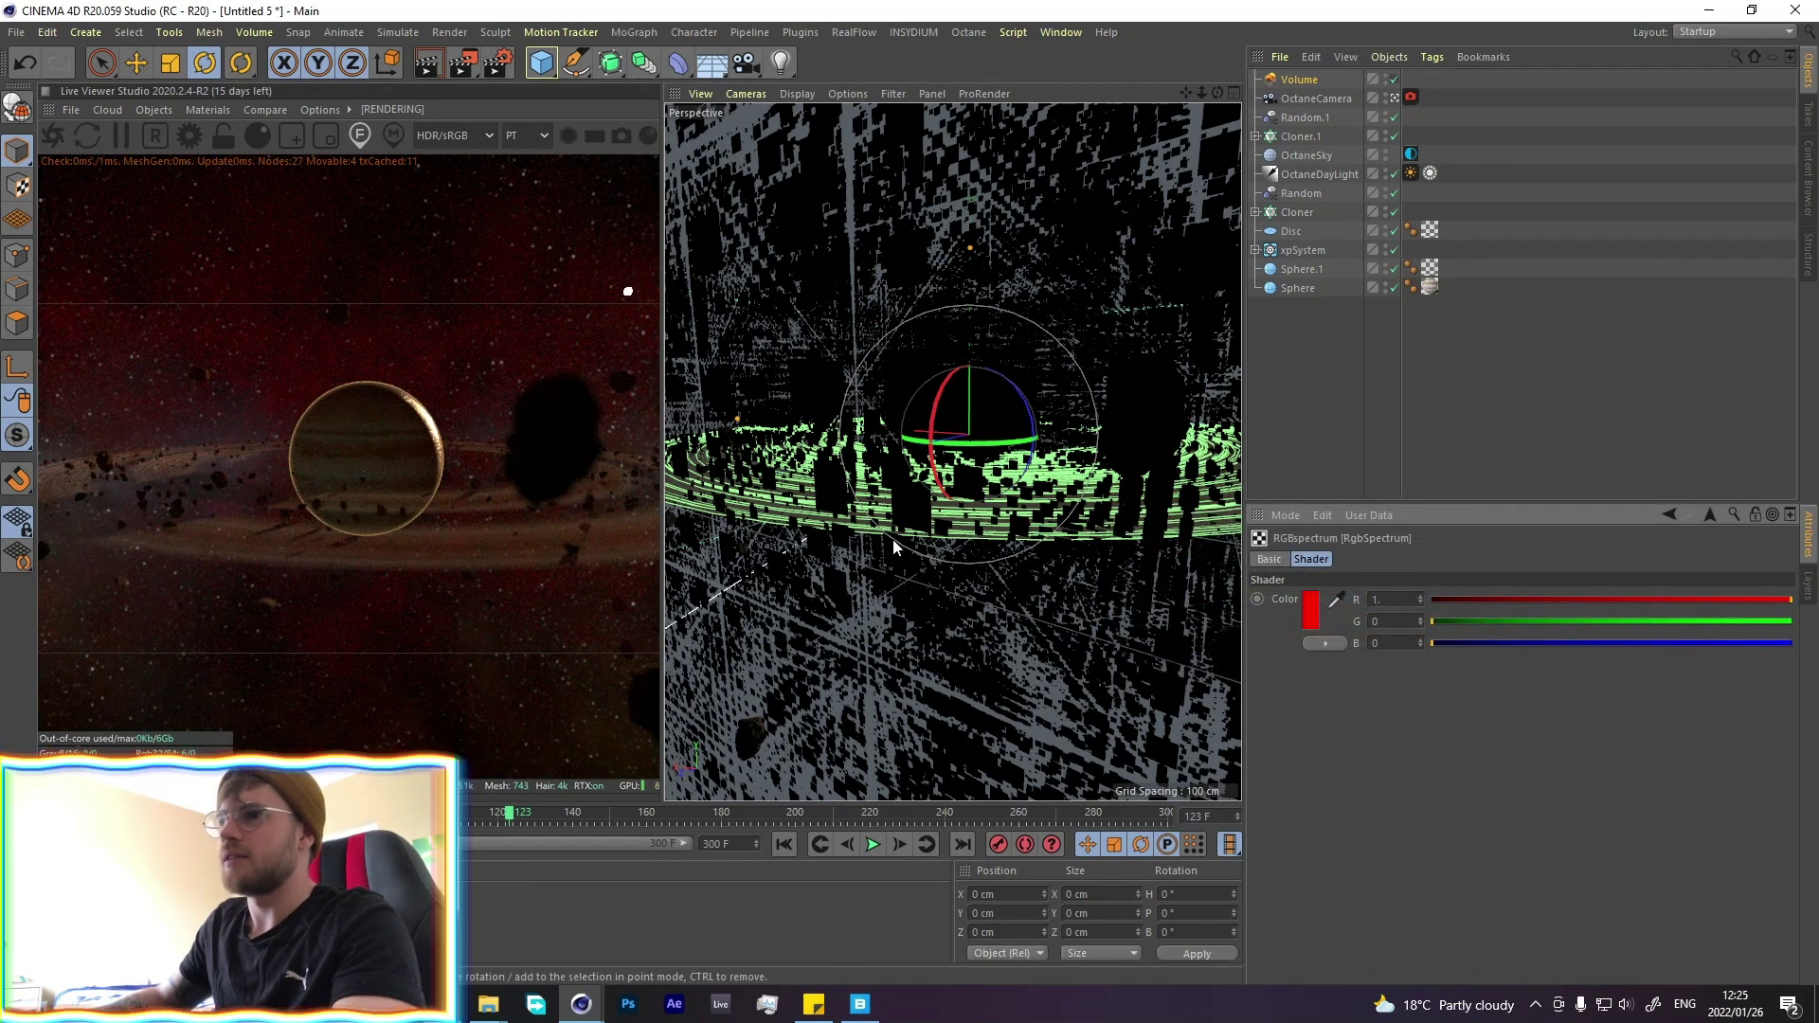
{"action": "left_click", "coordinate": [1313, 611]}
{"action": "left_click", "coordinate": [1349, 613]}
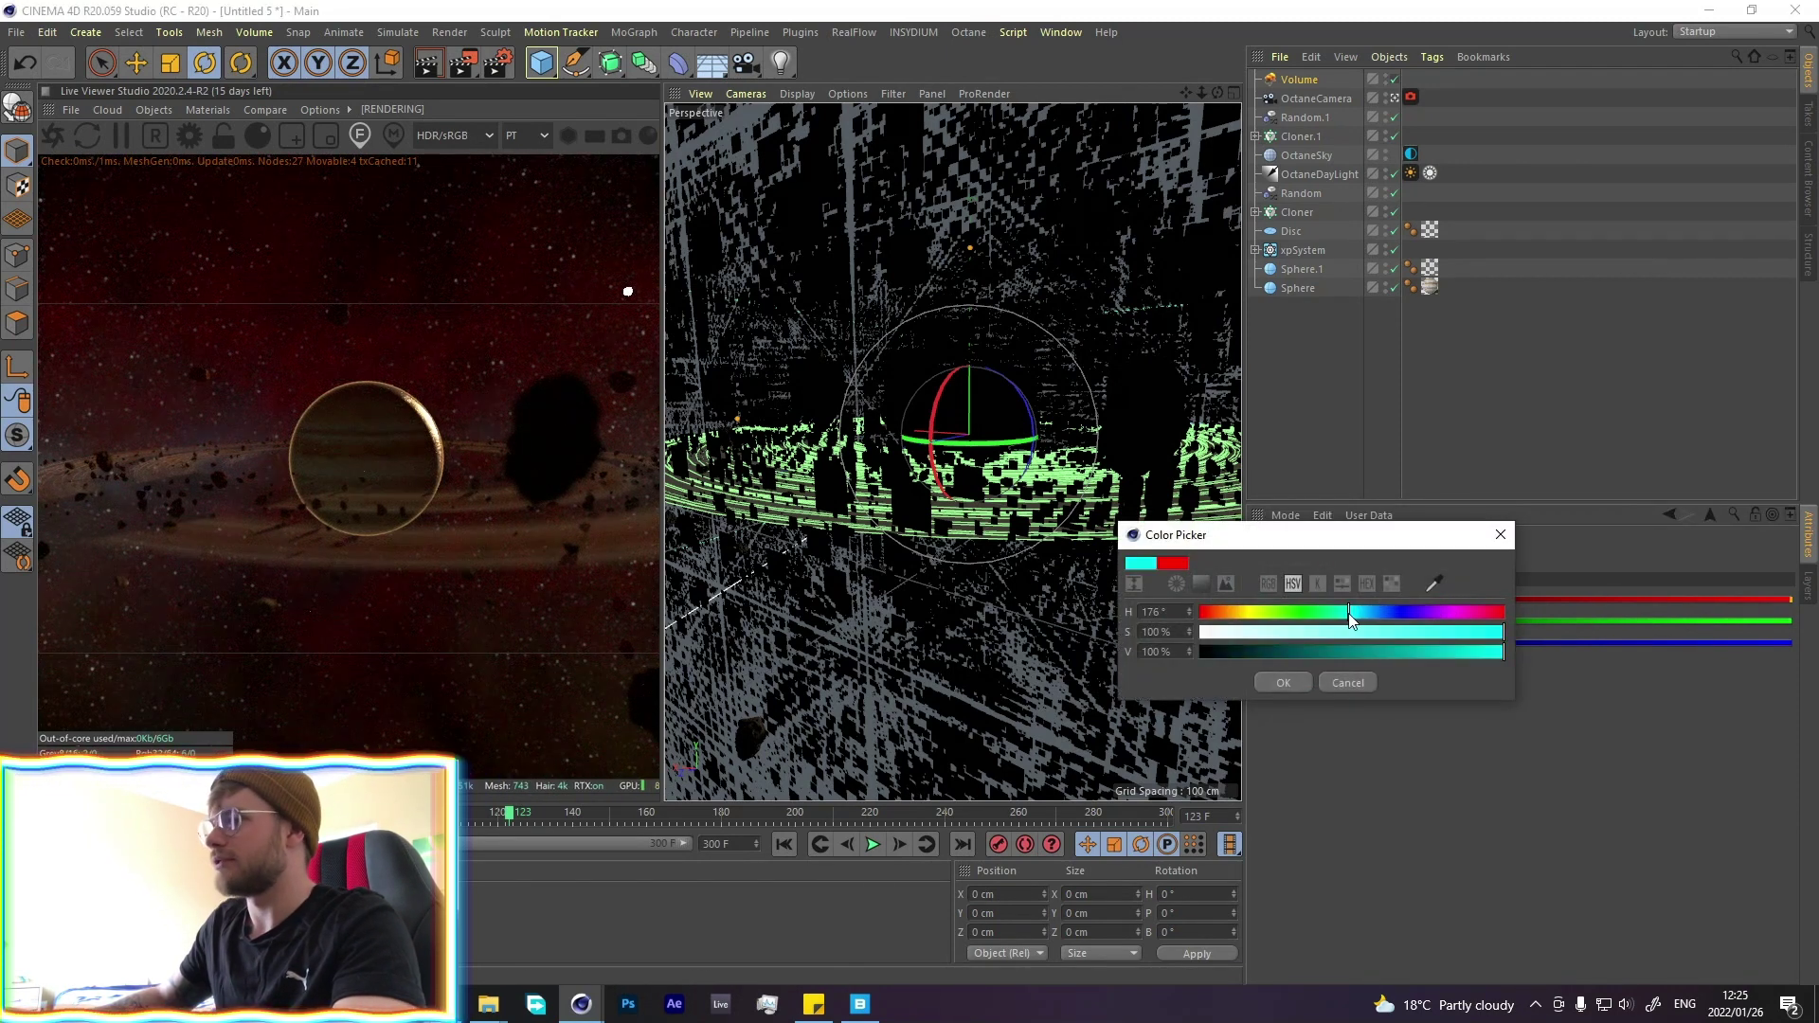
{"action": "left_click", "coordinate": [1435, 652]}
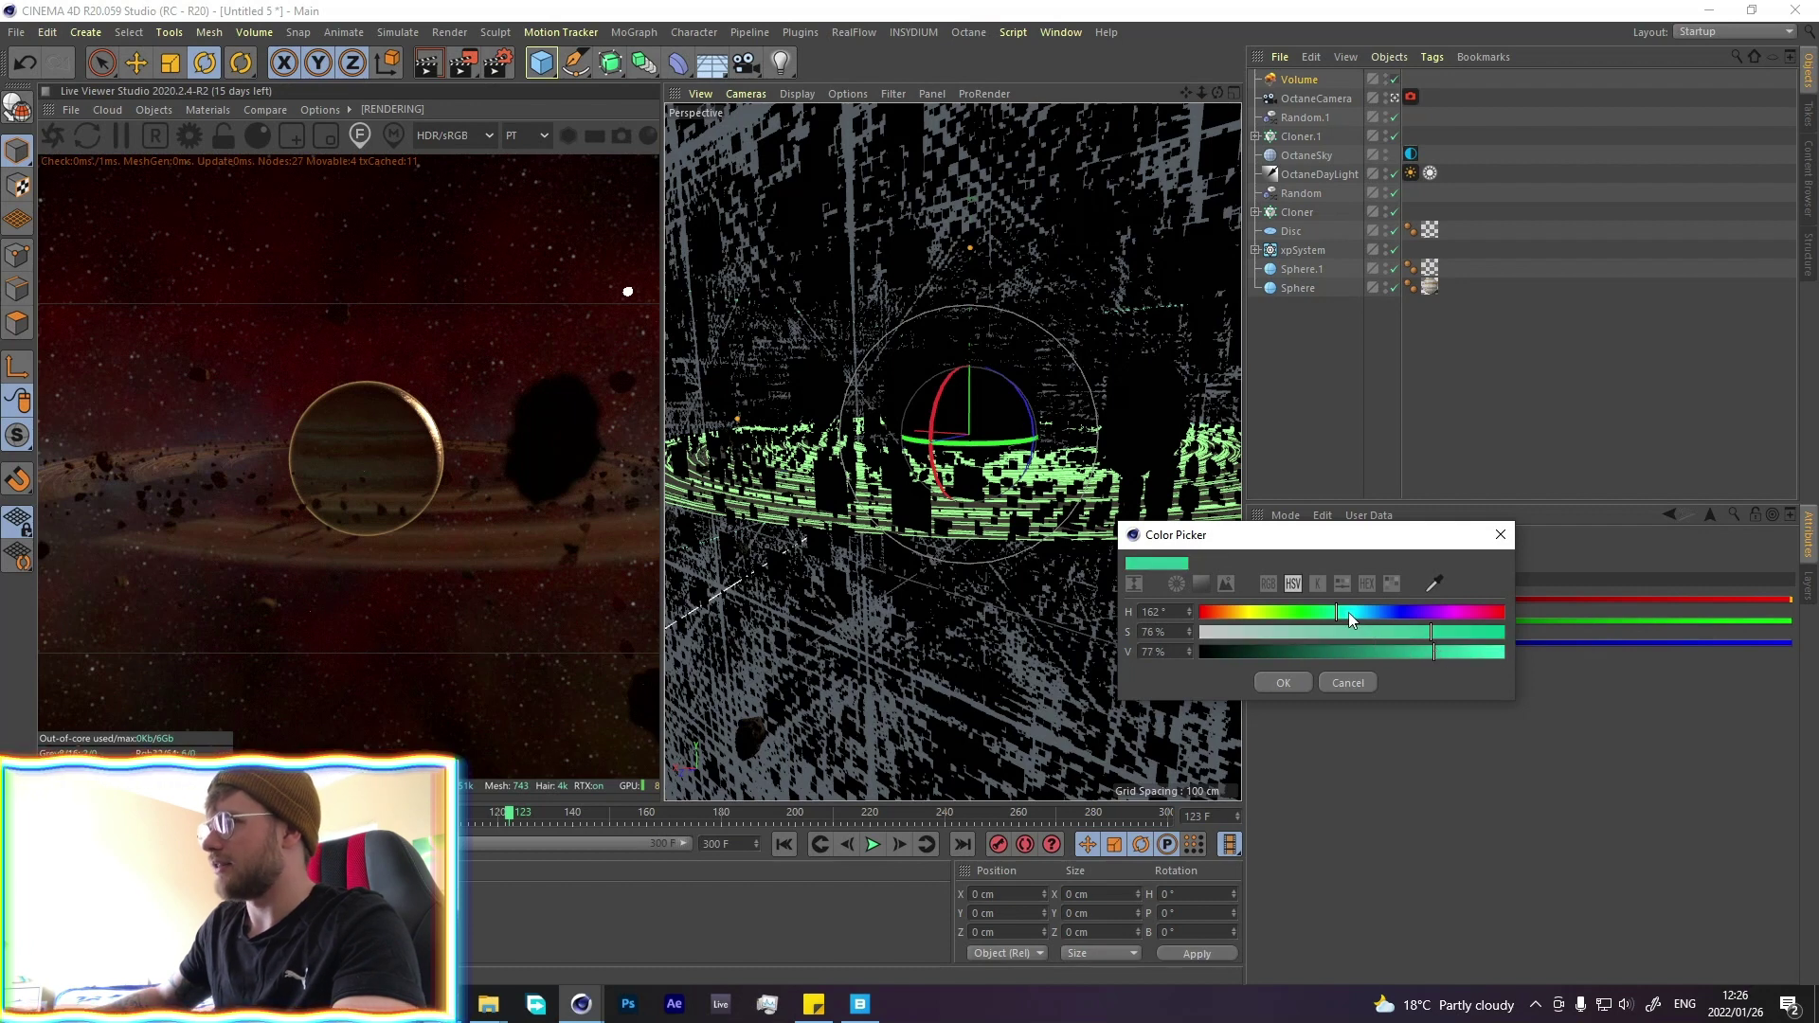
{"action": "left_click", "coordinate": [1286, 682]}
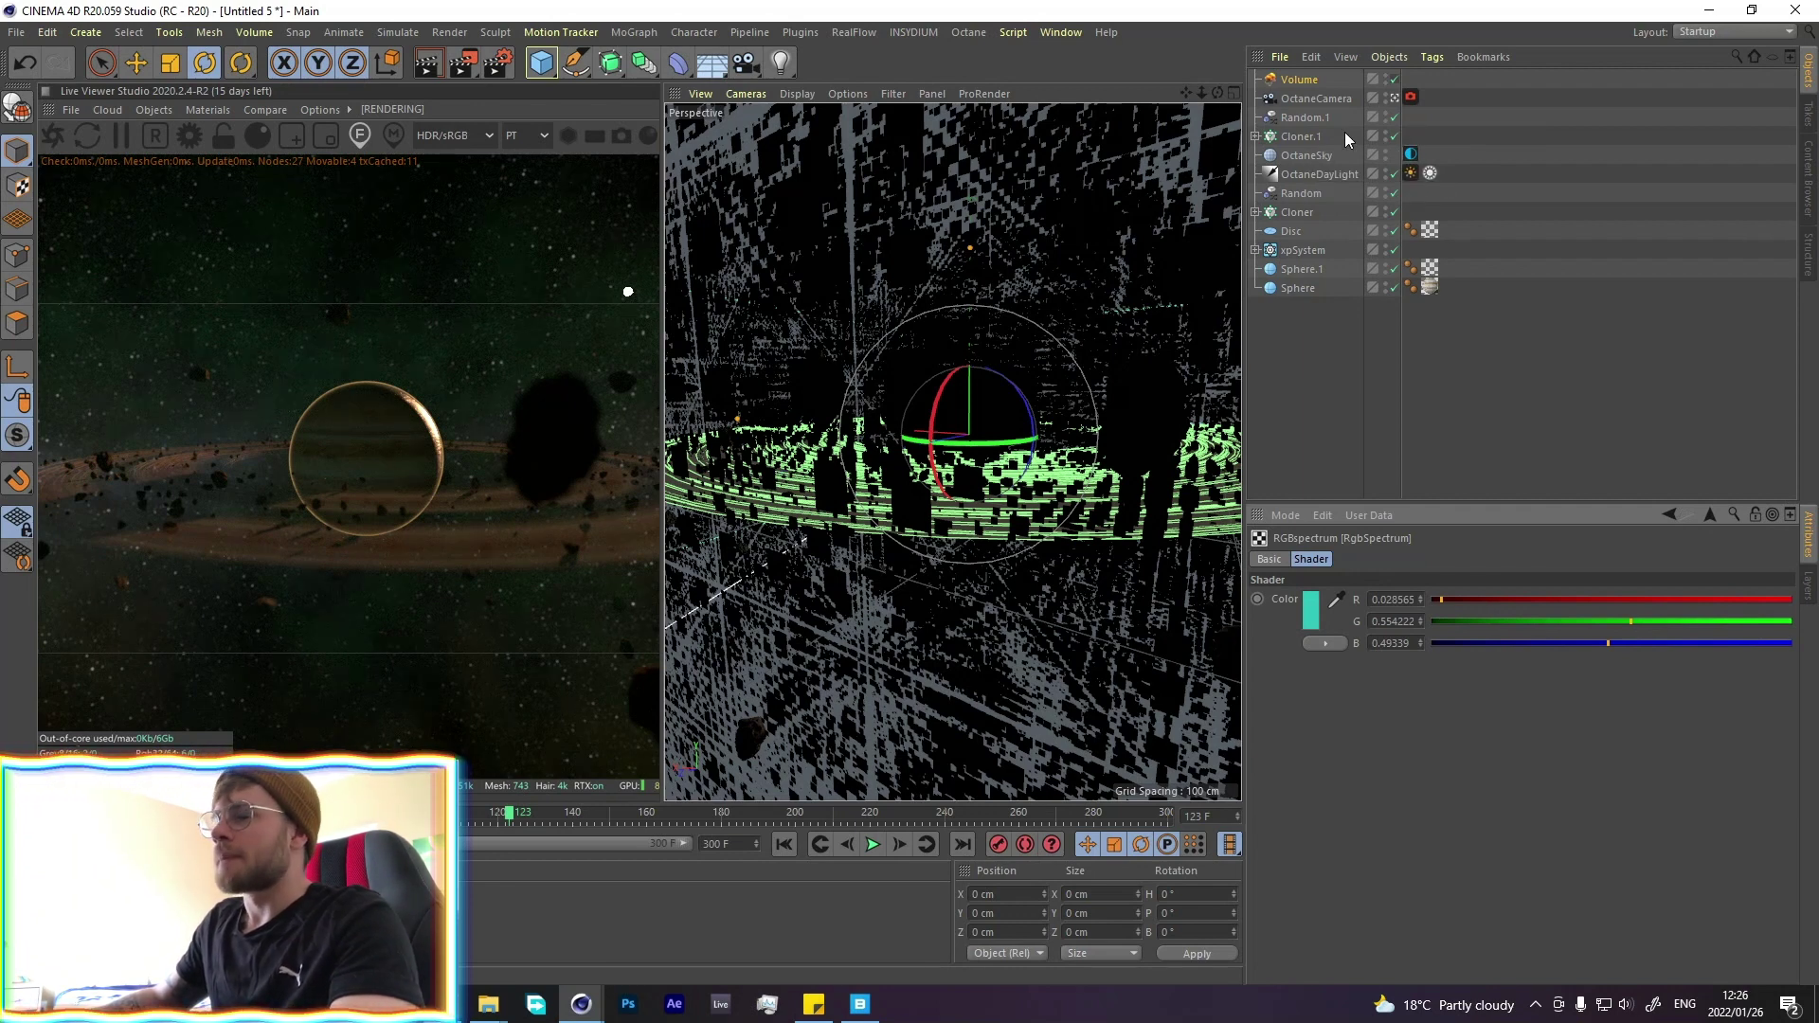
Enable the camera imager and post processing with bloom power 0.36 and glare blur 0.2
{"action": "left_click", "coordinate": [1410, 96]}
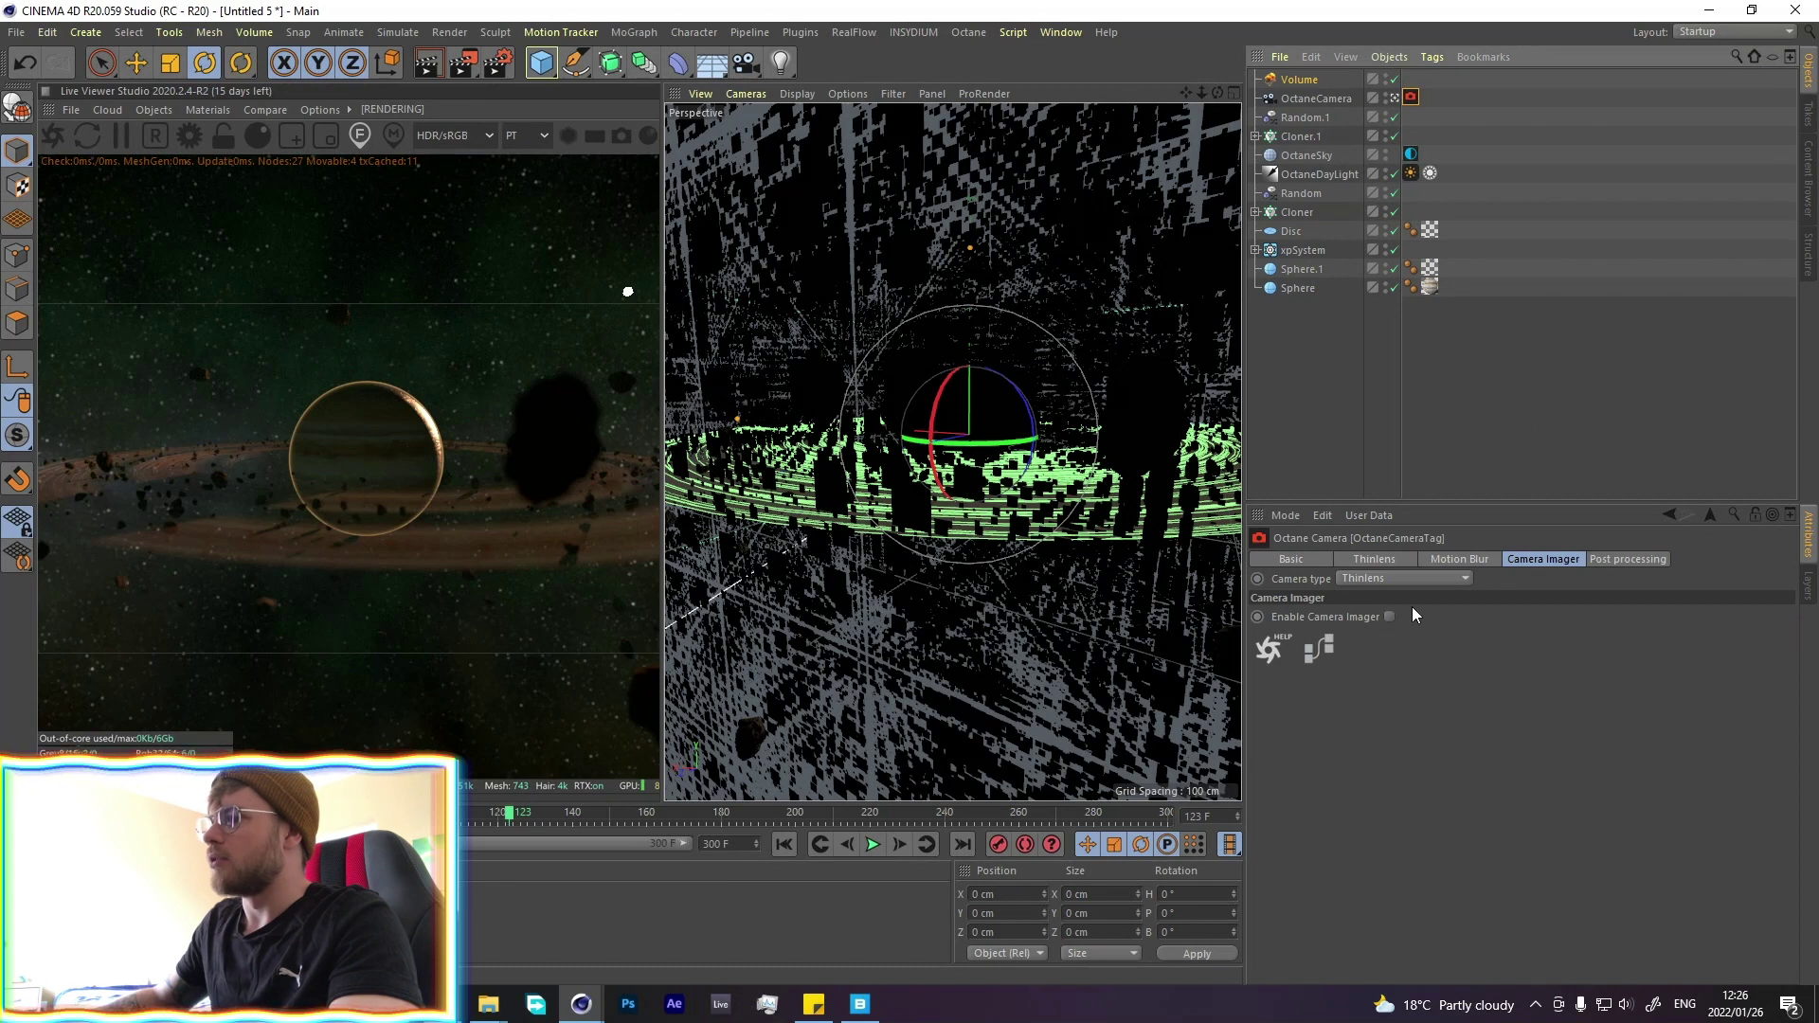
{"action": "left_click", "coordinate": [1388, 616]}
{"action": "left_click", "coordinate": [1641, 559]}
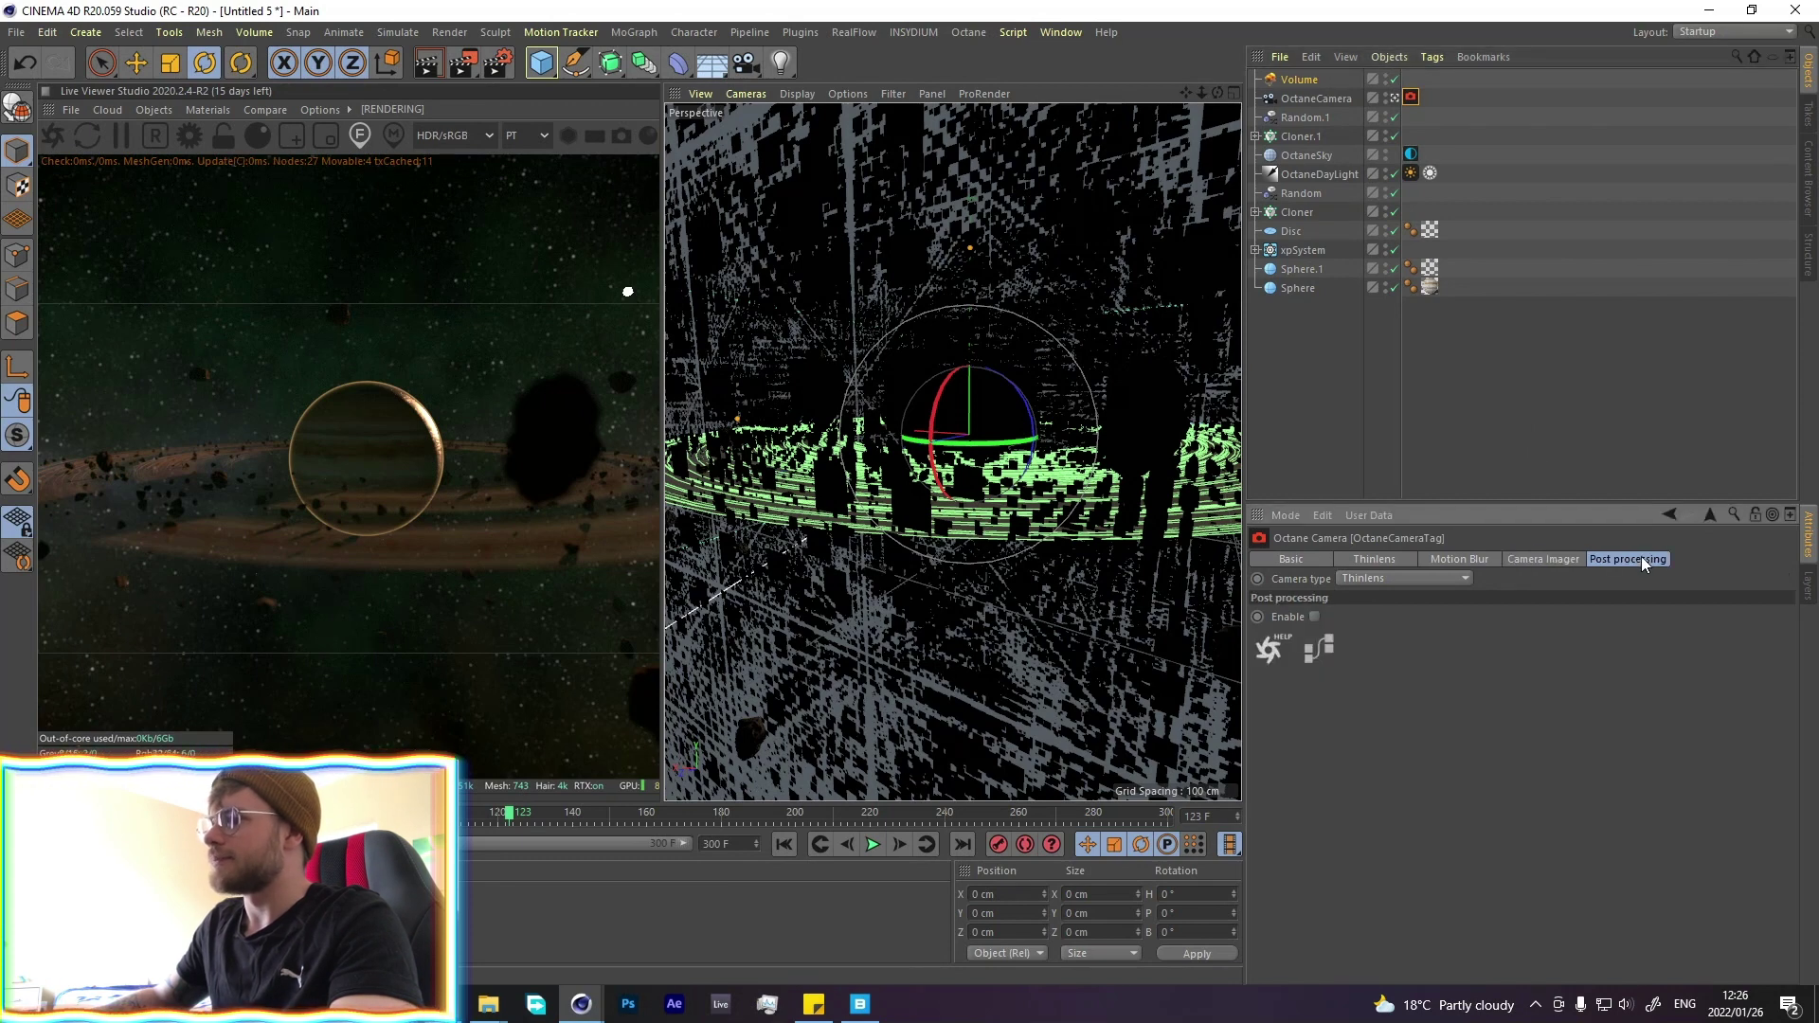
{"action": "left_click", "coordinate": [1315, 617]}
{"action": "left_click_drag", "start_coordinate": [1629, 635], "coordinate": [1580, 640]}
{"action": "left_click_drag", "start_coordinate": [1449, 727], "coordinate": [1814, 735]}
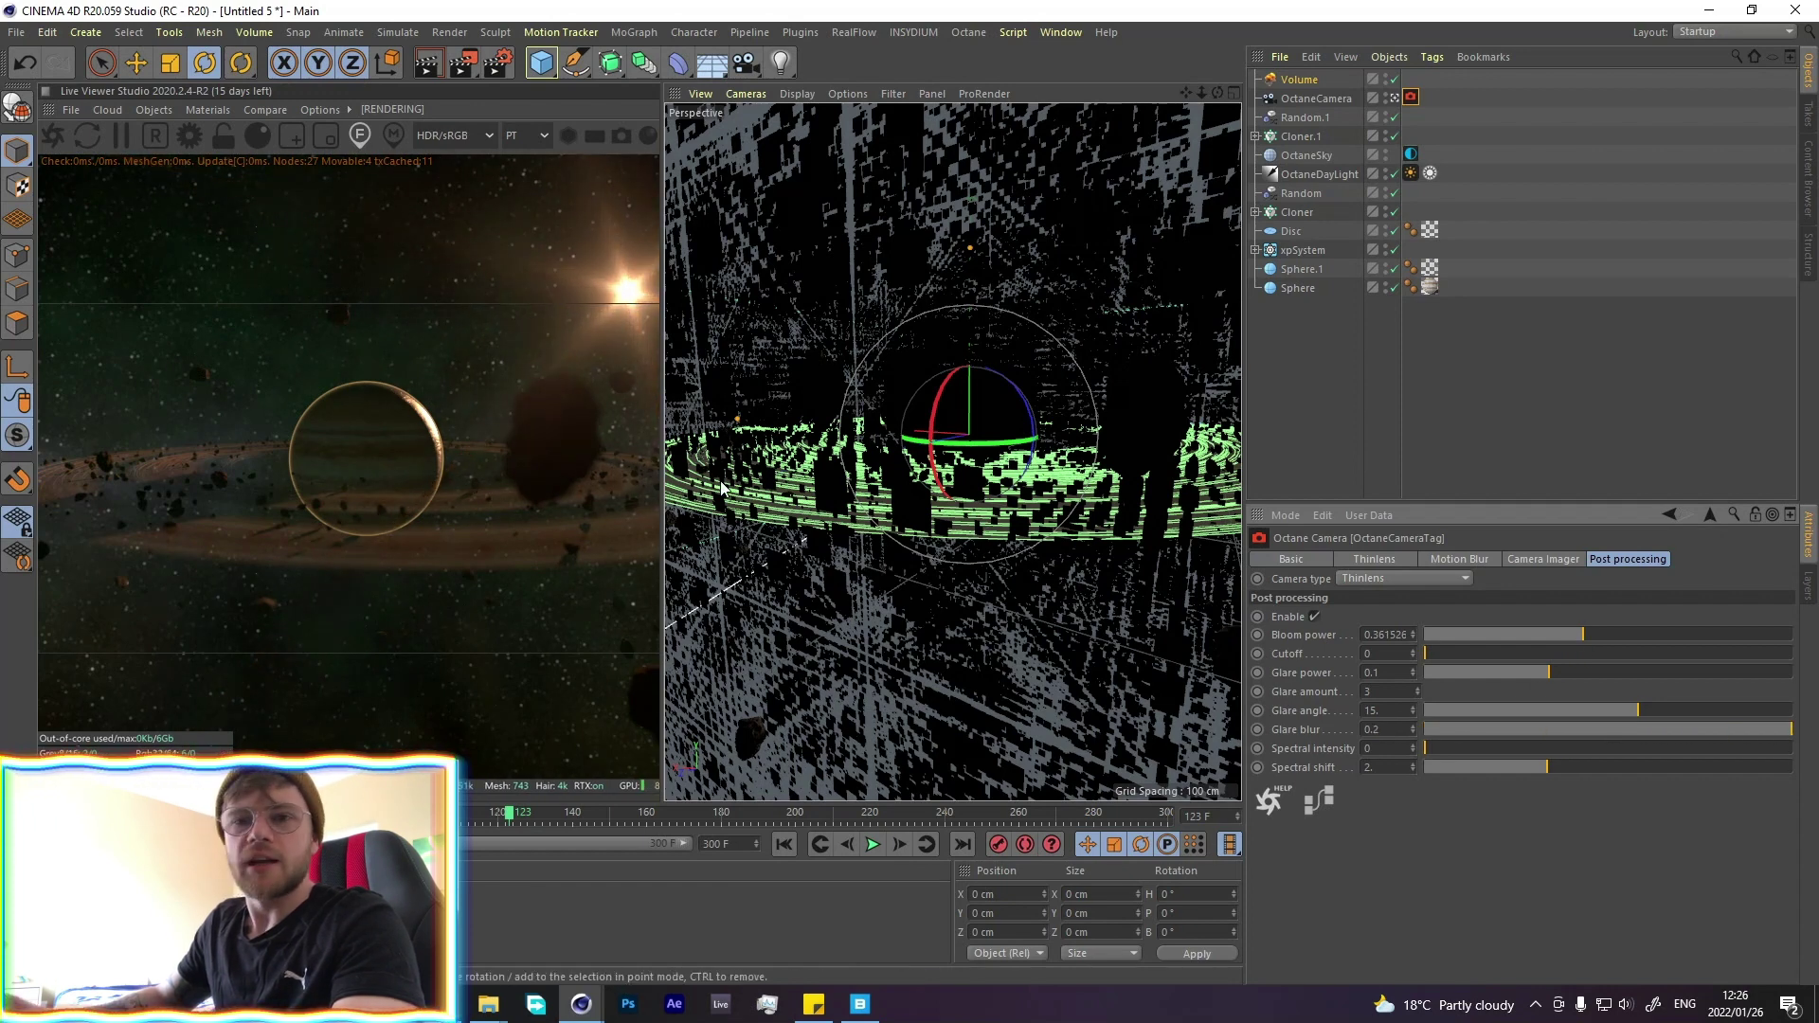
Set the daylight's north offset to about 0.13 and bank the OctaneCamera to -16°
{"action": "left_click", "coordinate": [1410, 173]}
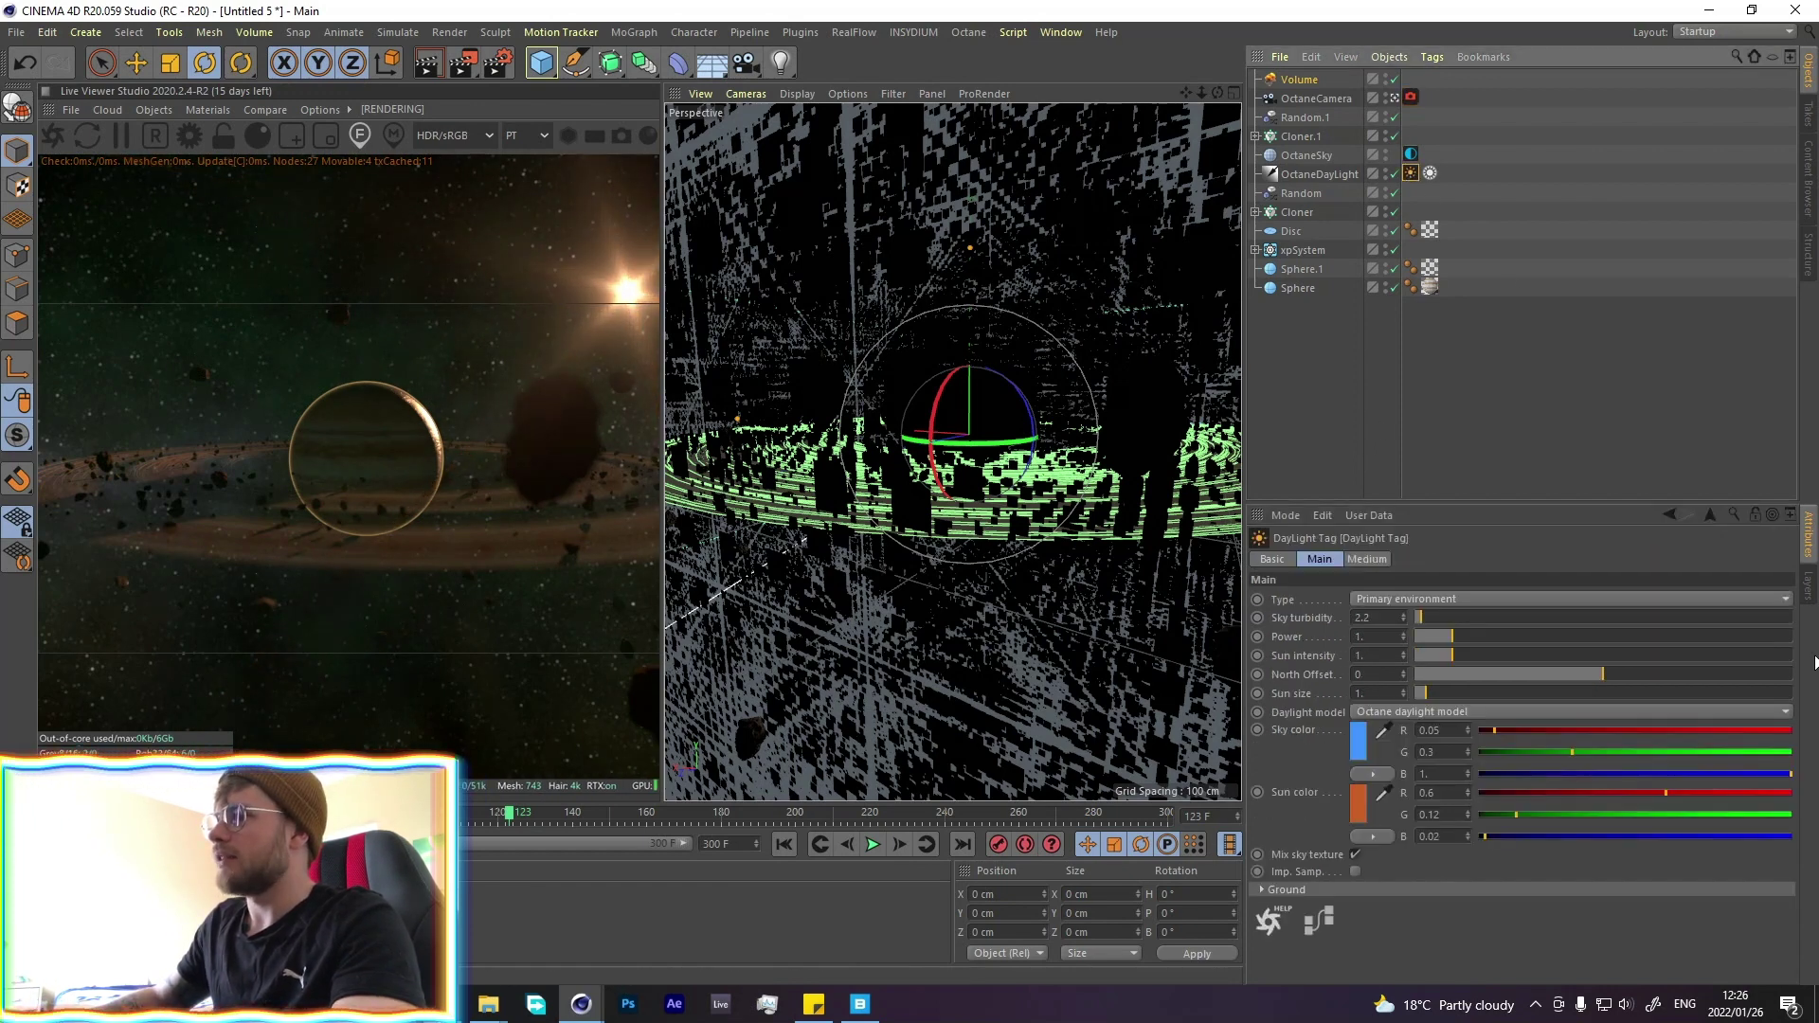
{"action": "left_click_drag", "start_coordinate": [1605, 675], "coordinate": [1627, 673]}
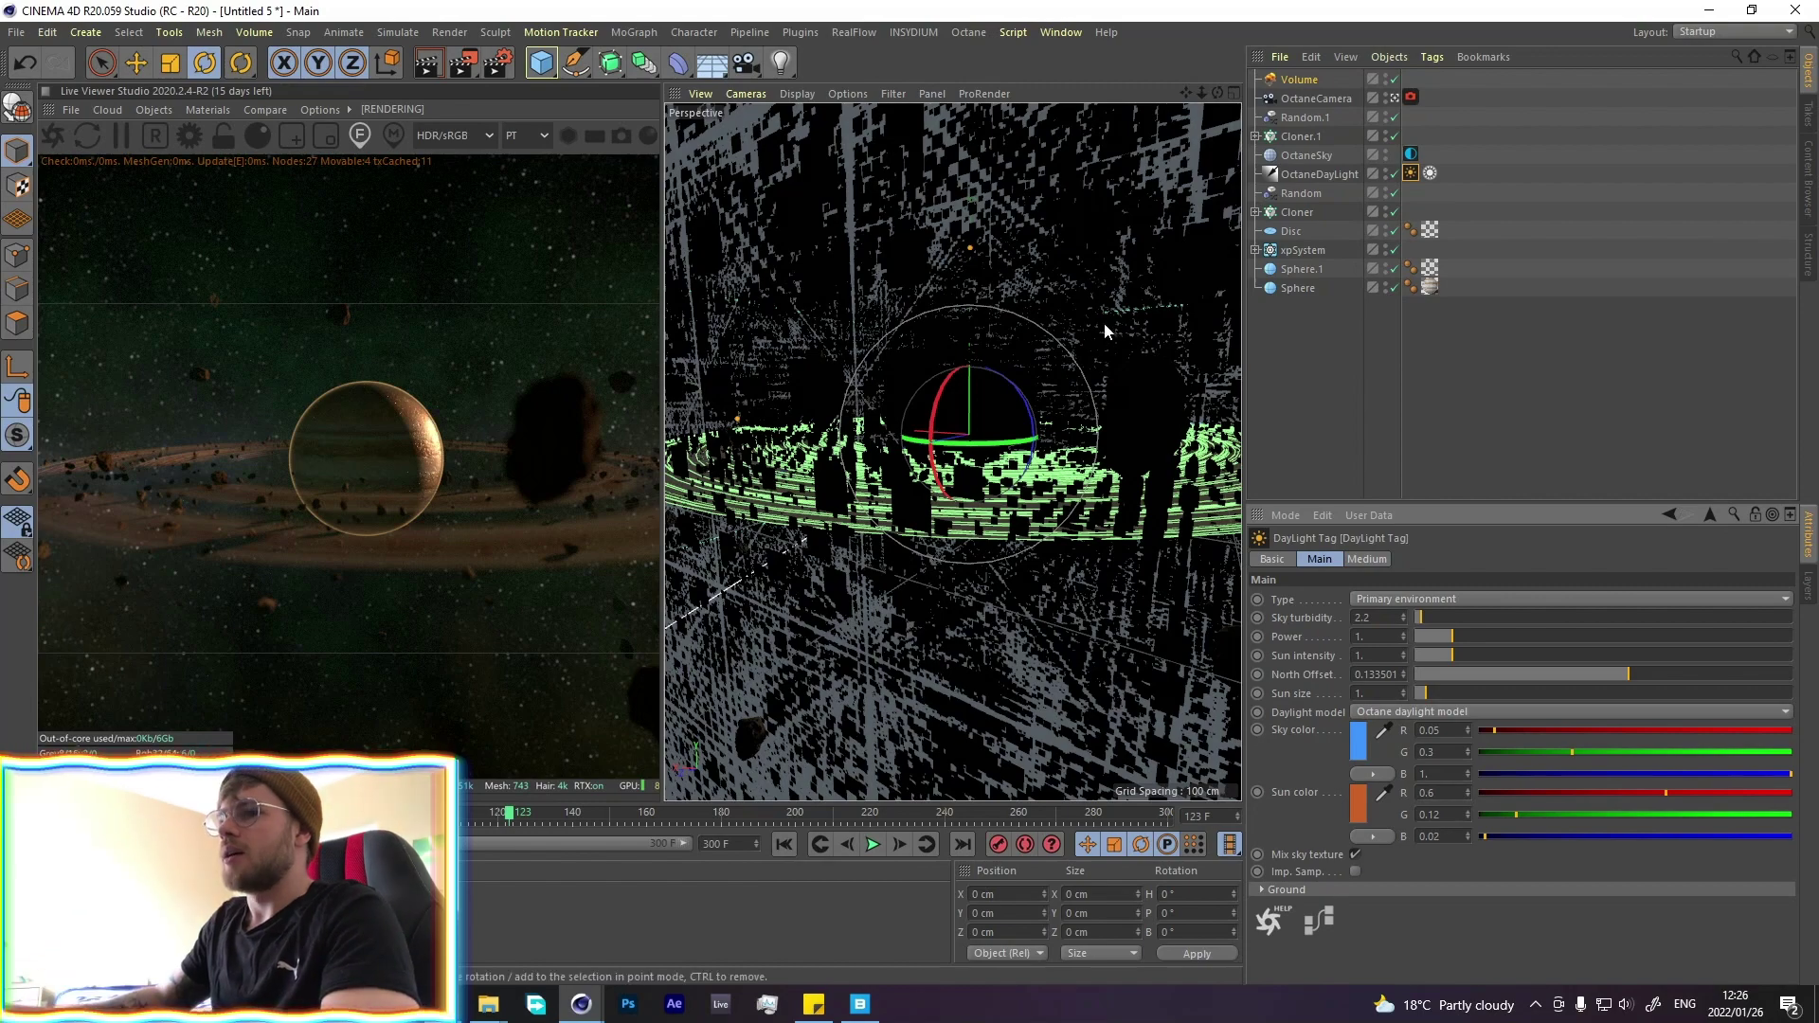
{"action": "left_click", "coordinate": [1319, 98]}
{"action": "left_click", "coordinate": [1393, 559]}
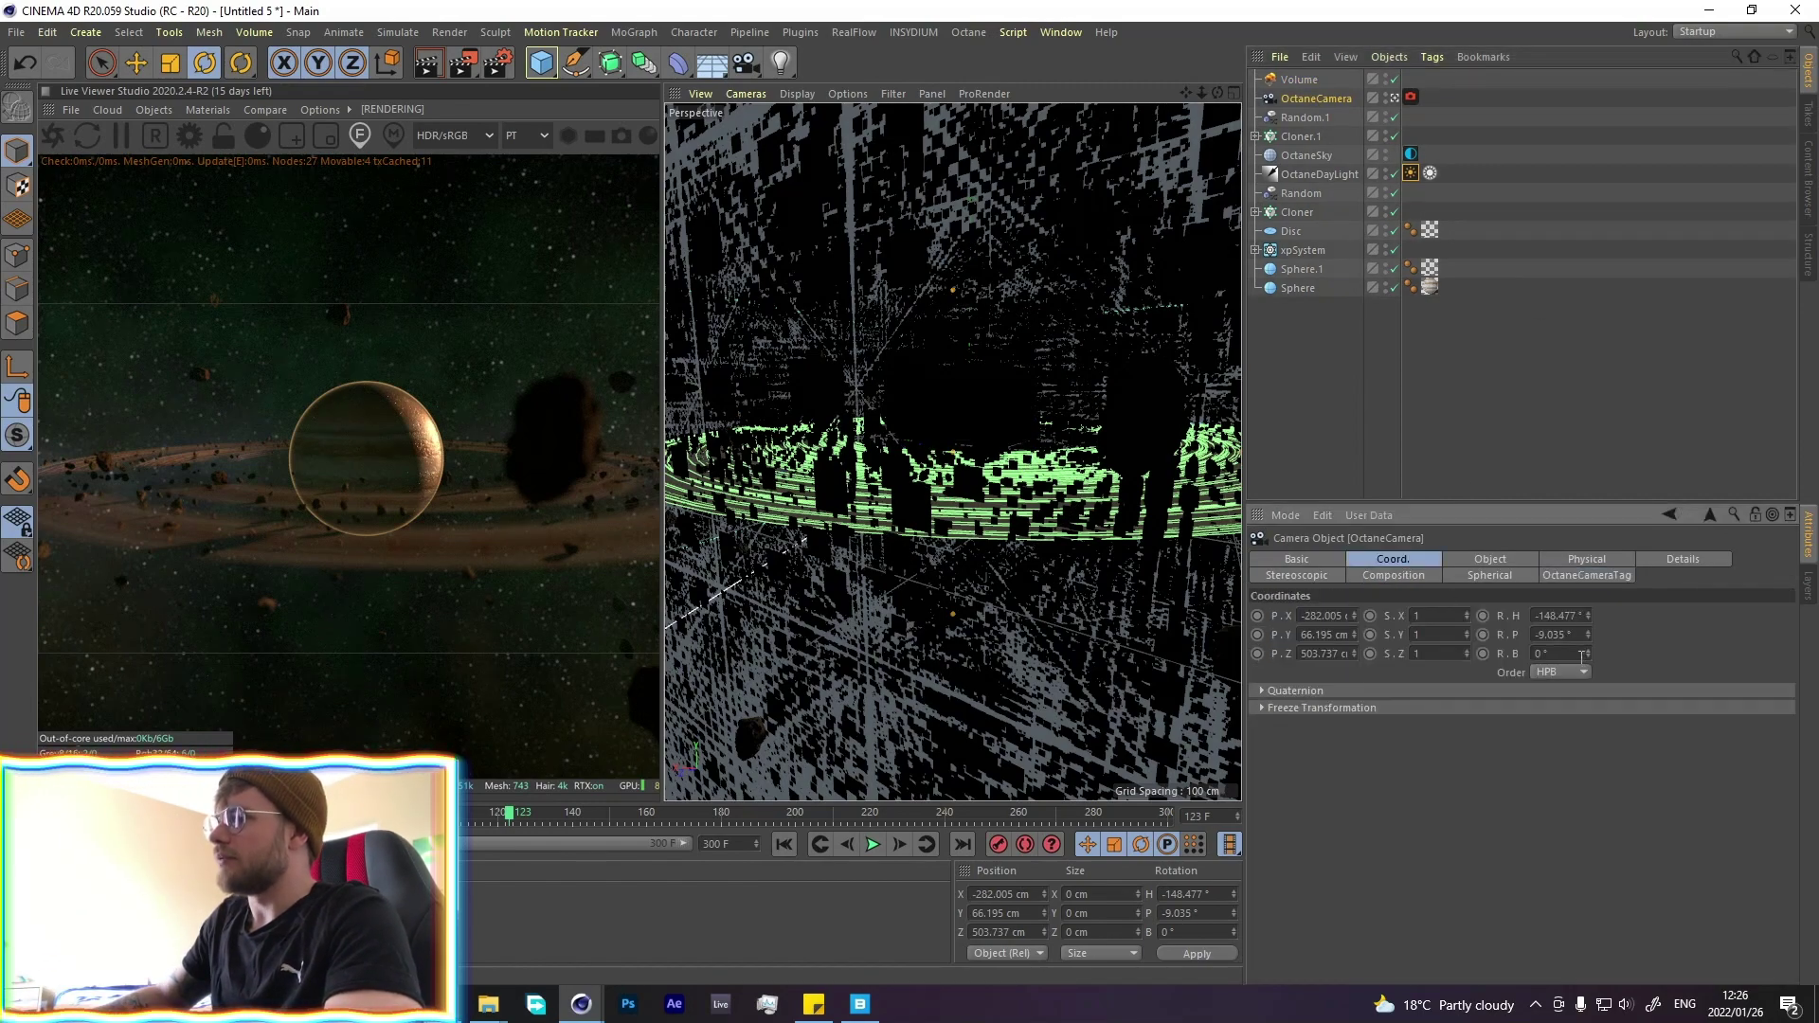
{"action": "left_click_drag", "start_coordinate": [1589, 654], "coordinate": [1589, 668]}
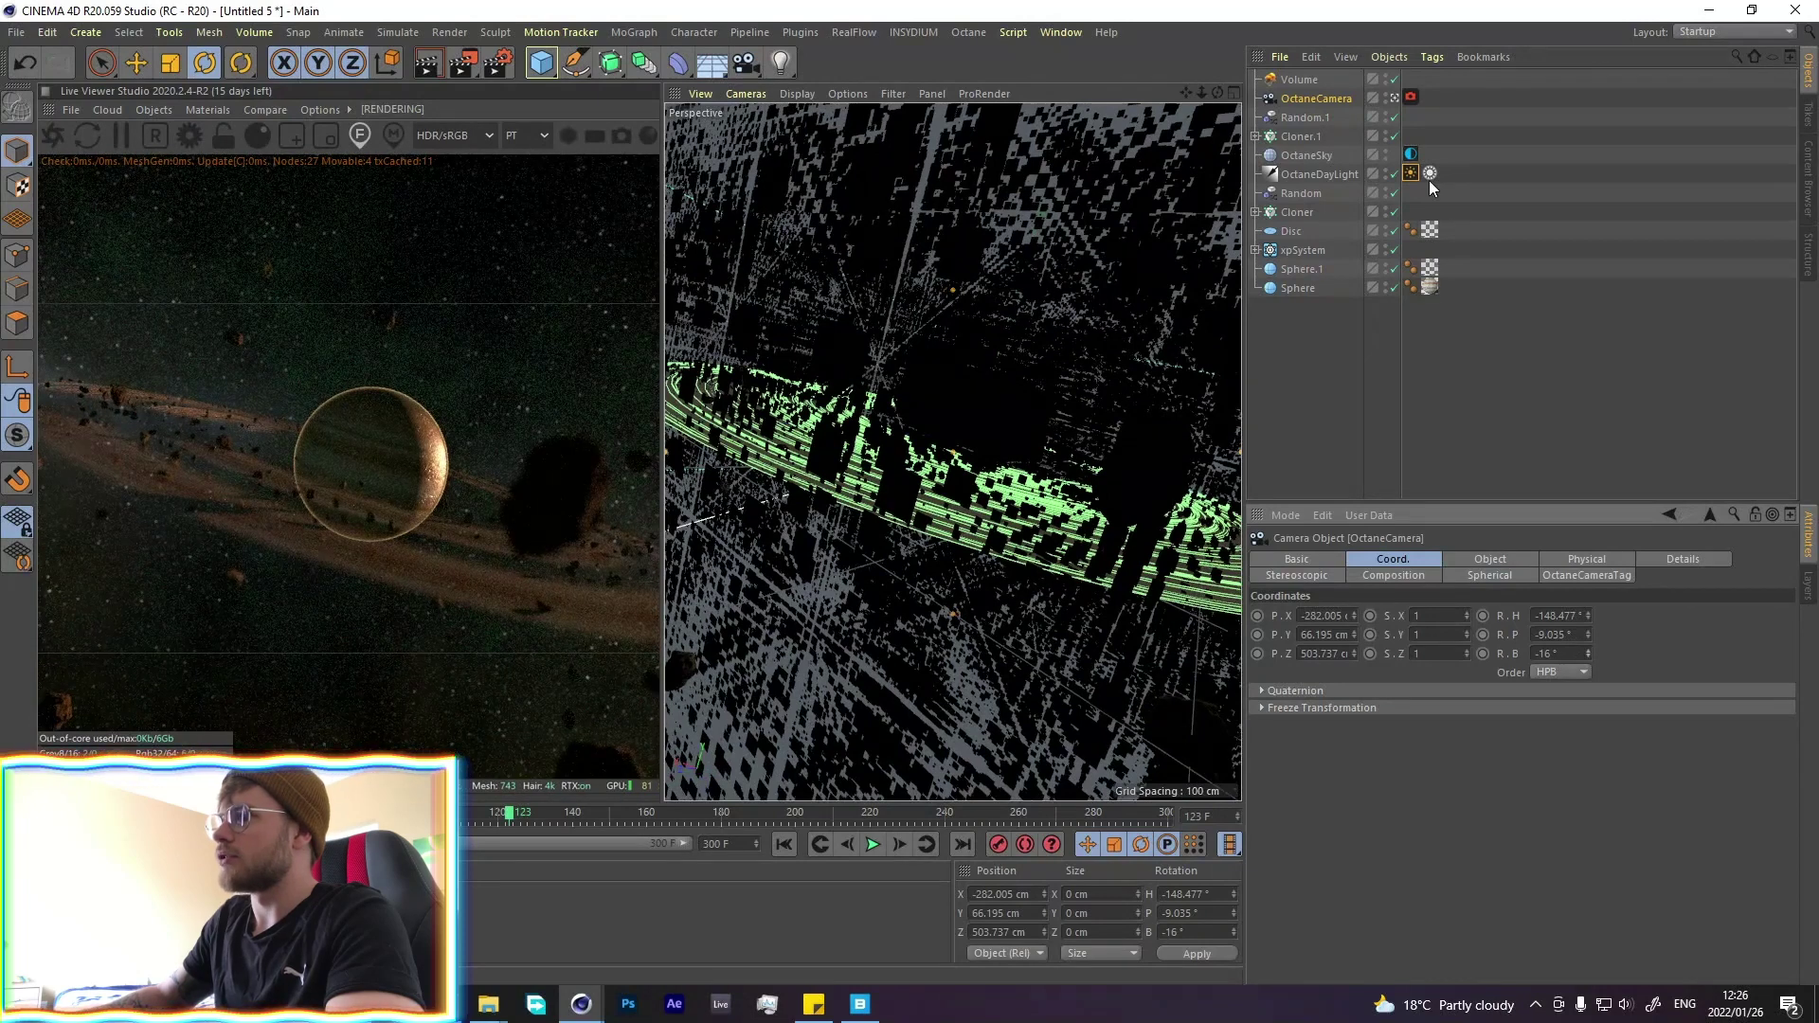
{"action": "left_click", "coordinate": [1410, 96]}
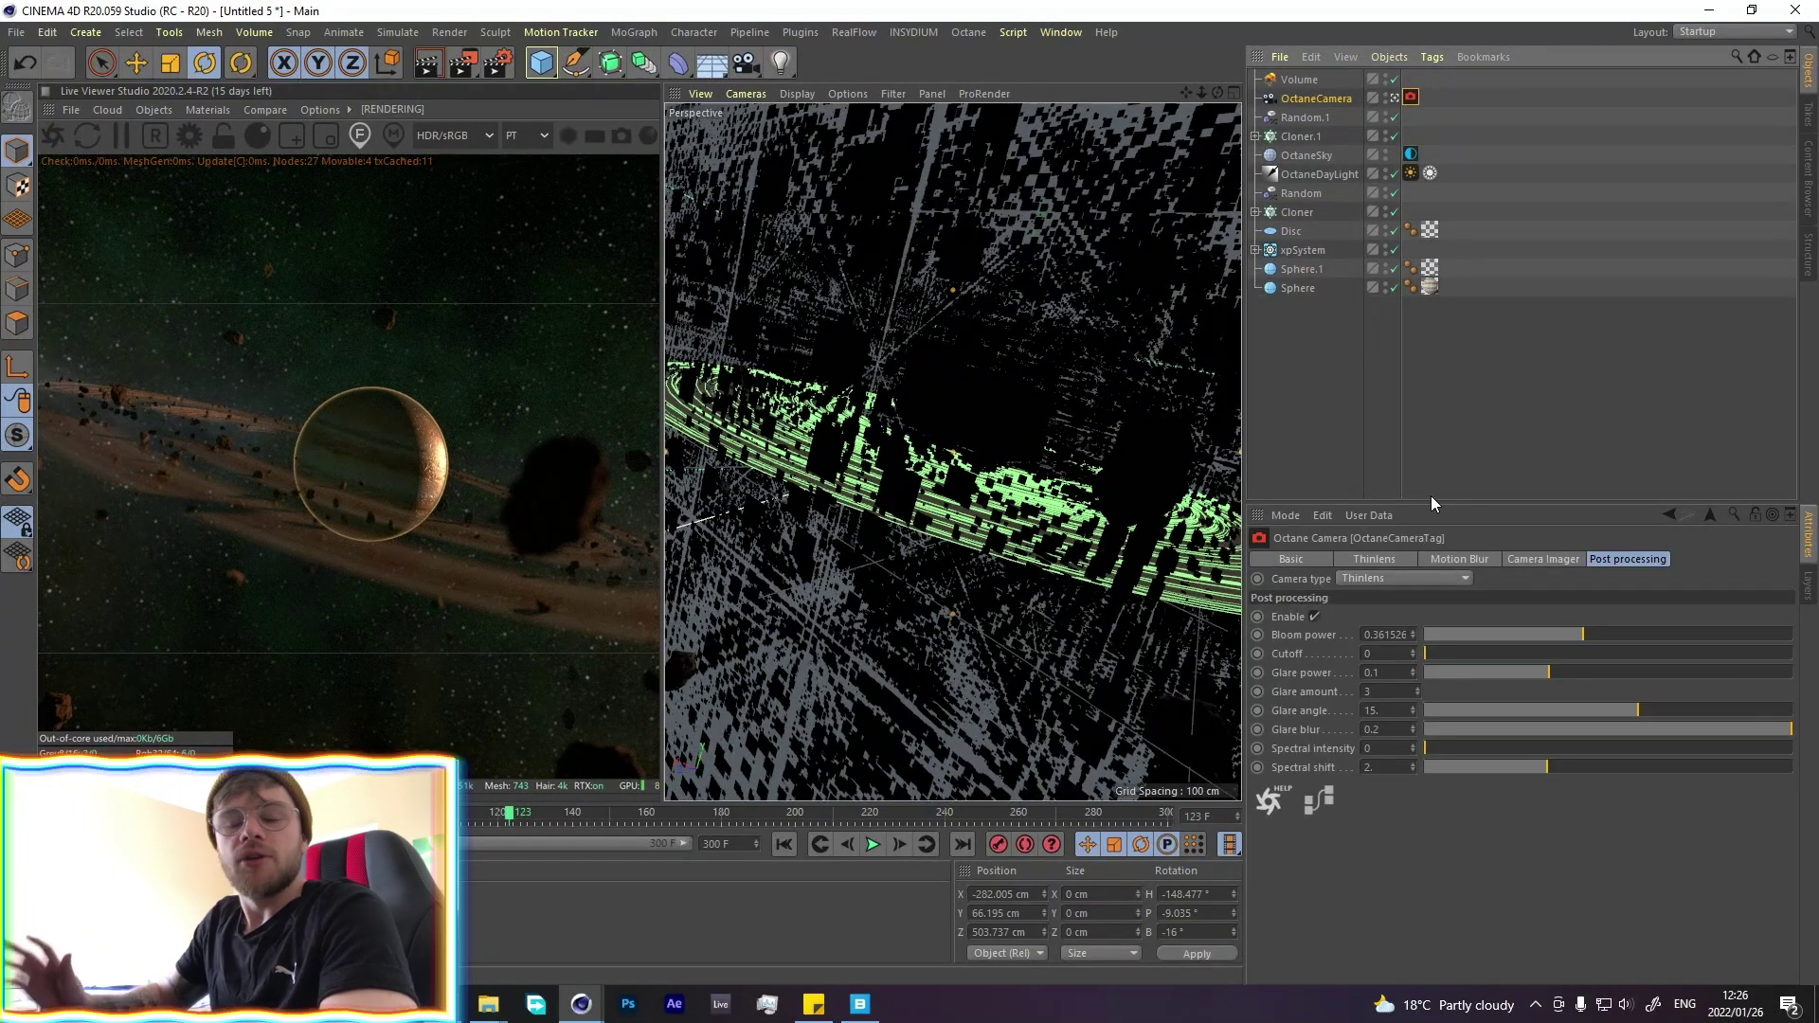